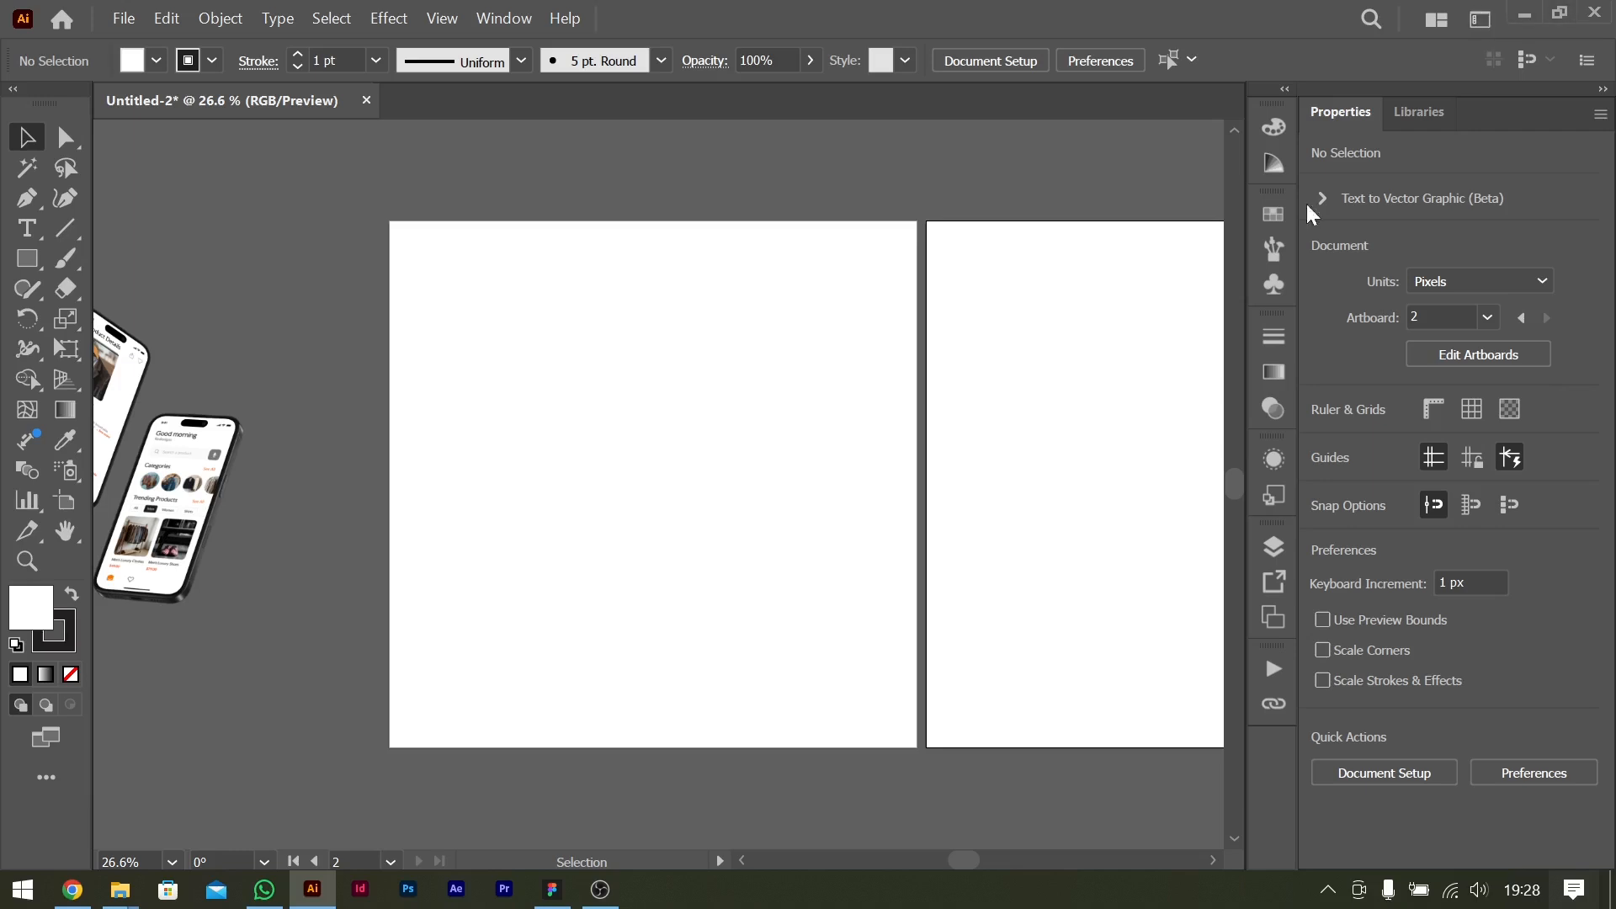
# Move the phone mockup image closer to the first artboard and keep it selected.
pyautogui.hscroll(-5, 887, 477)
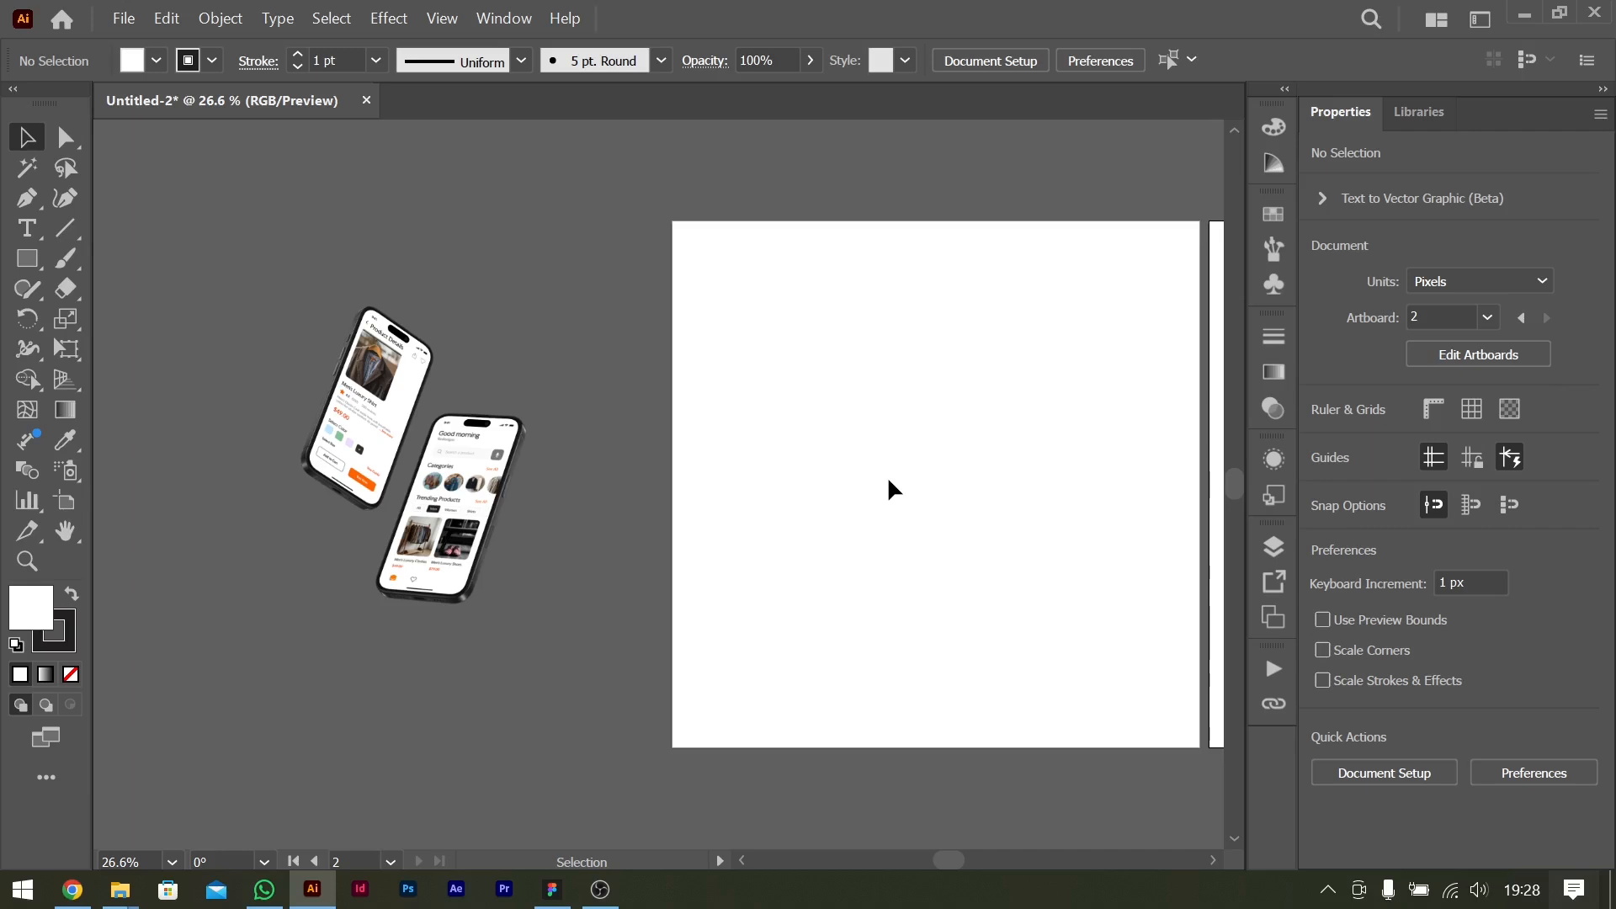
pyautogui.hscroll(7, 888, 480)
pyautogui.hscroll(-4, 888, 480)
pyautogui.moveTo(320, 528); pyautogui.dragTo(435, 536)
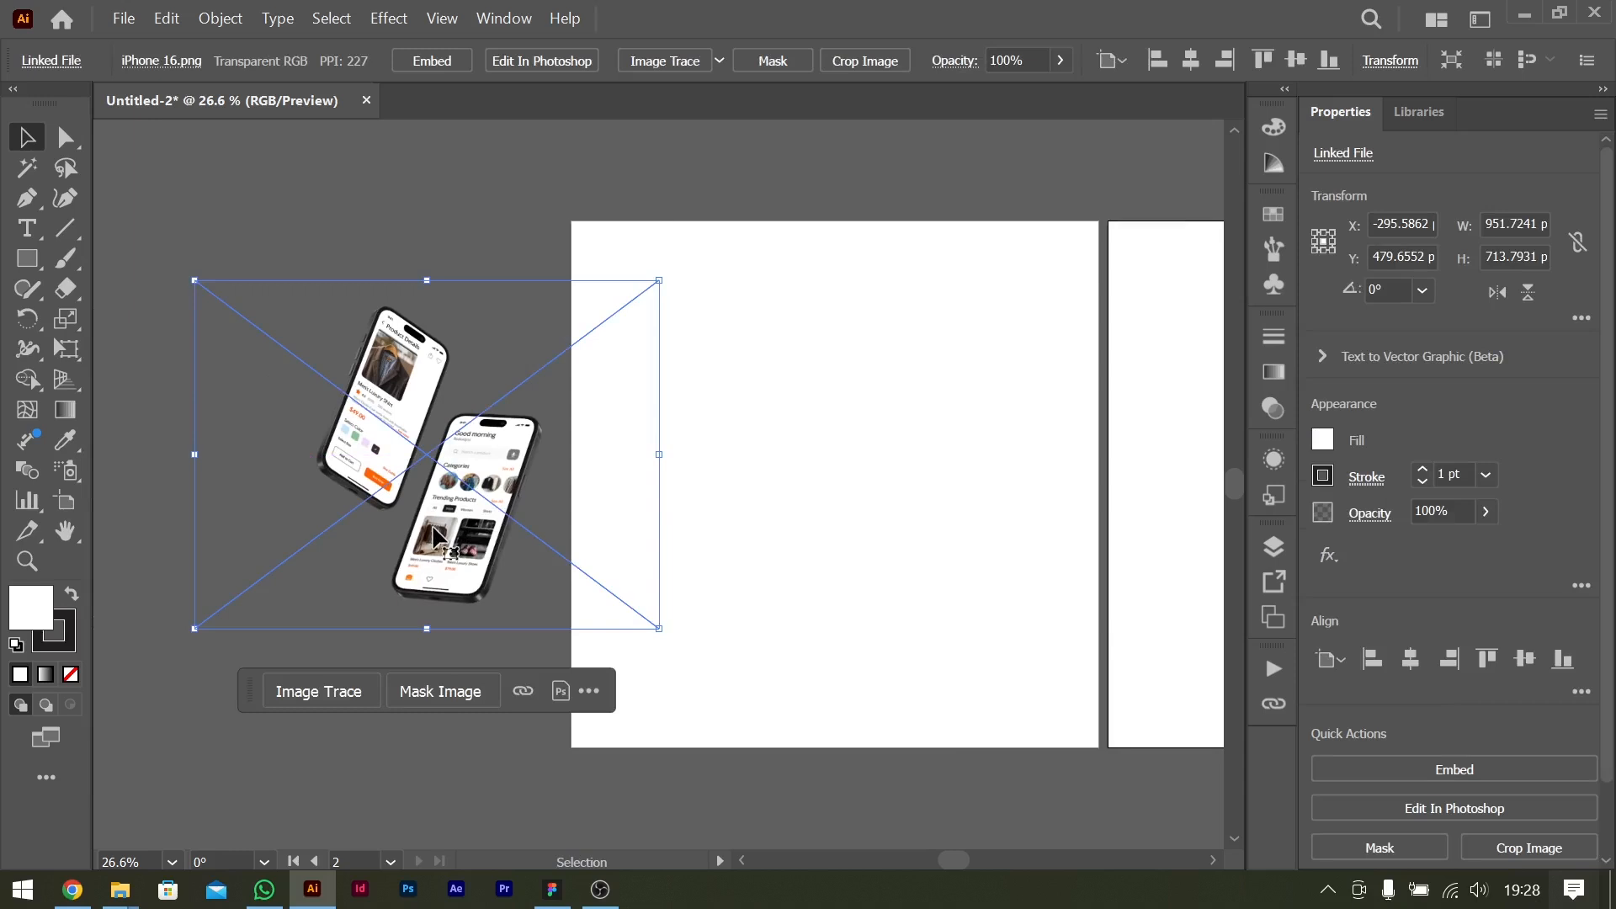
pyautogui.click(781, 535)
pyautogui.click(497, 488)
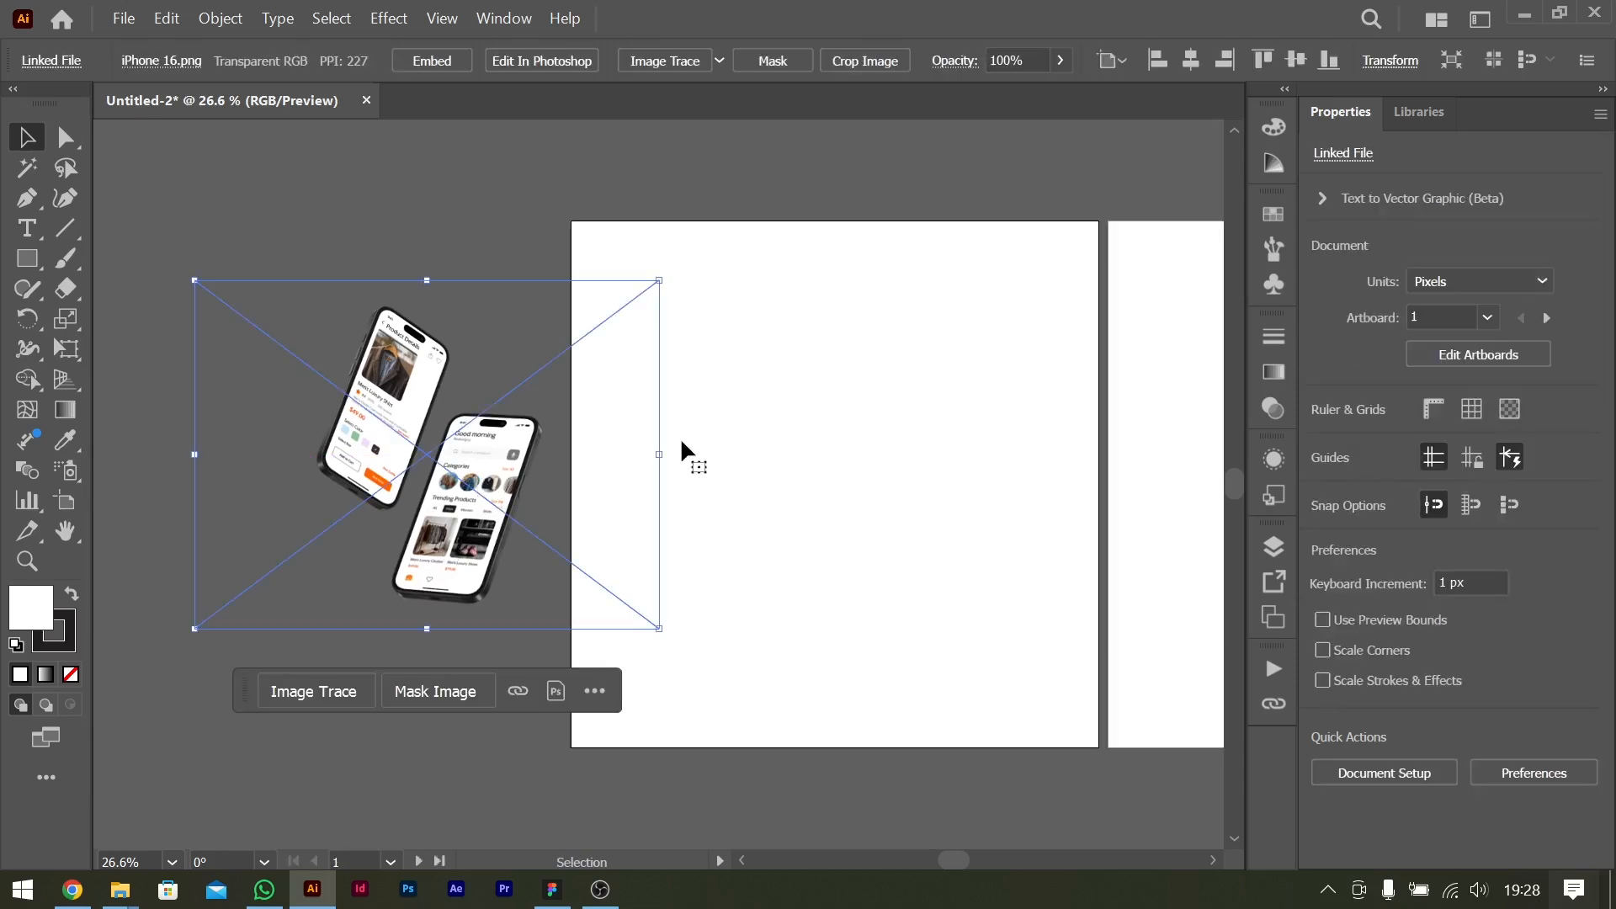
# Examine the phone mockup image up close and look over the empty first artboard.
pyautogui.hscroll(-1, 444, 389)
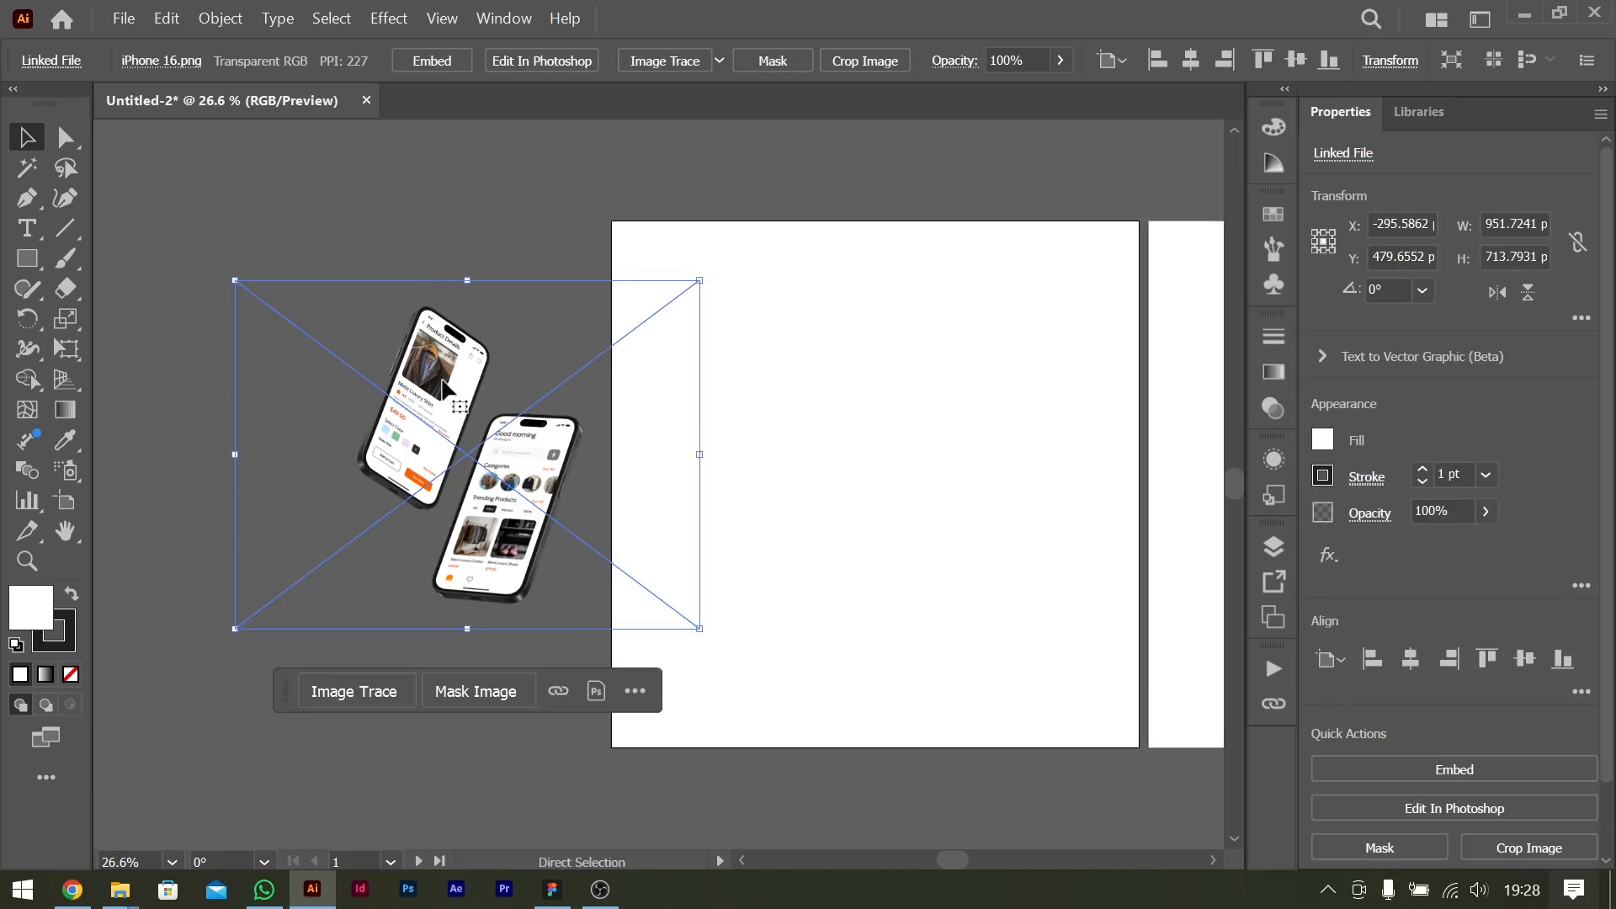
pyautogui.hotkey('ctrl', '=')
pyautogui.hotkey('ctrl', '=')
pyautogui.hotkey('ctrl', '=')
pyautogui.hotkey('ctrl', '-')
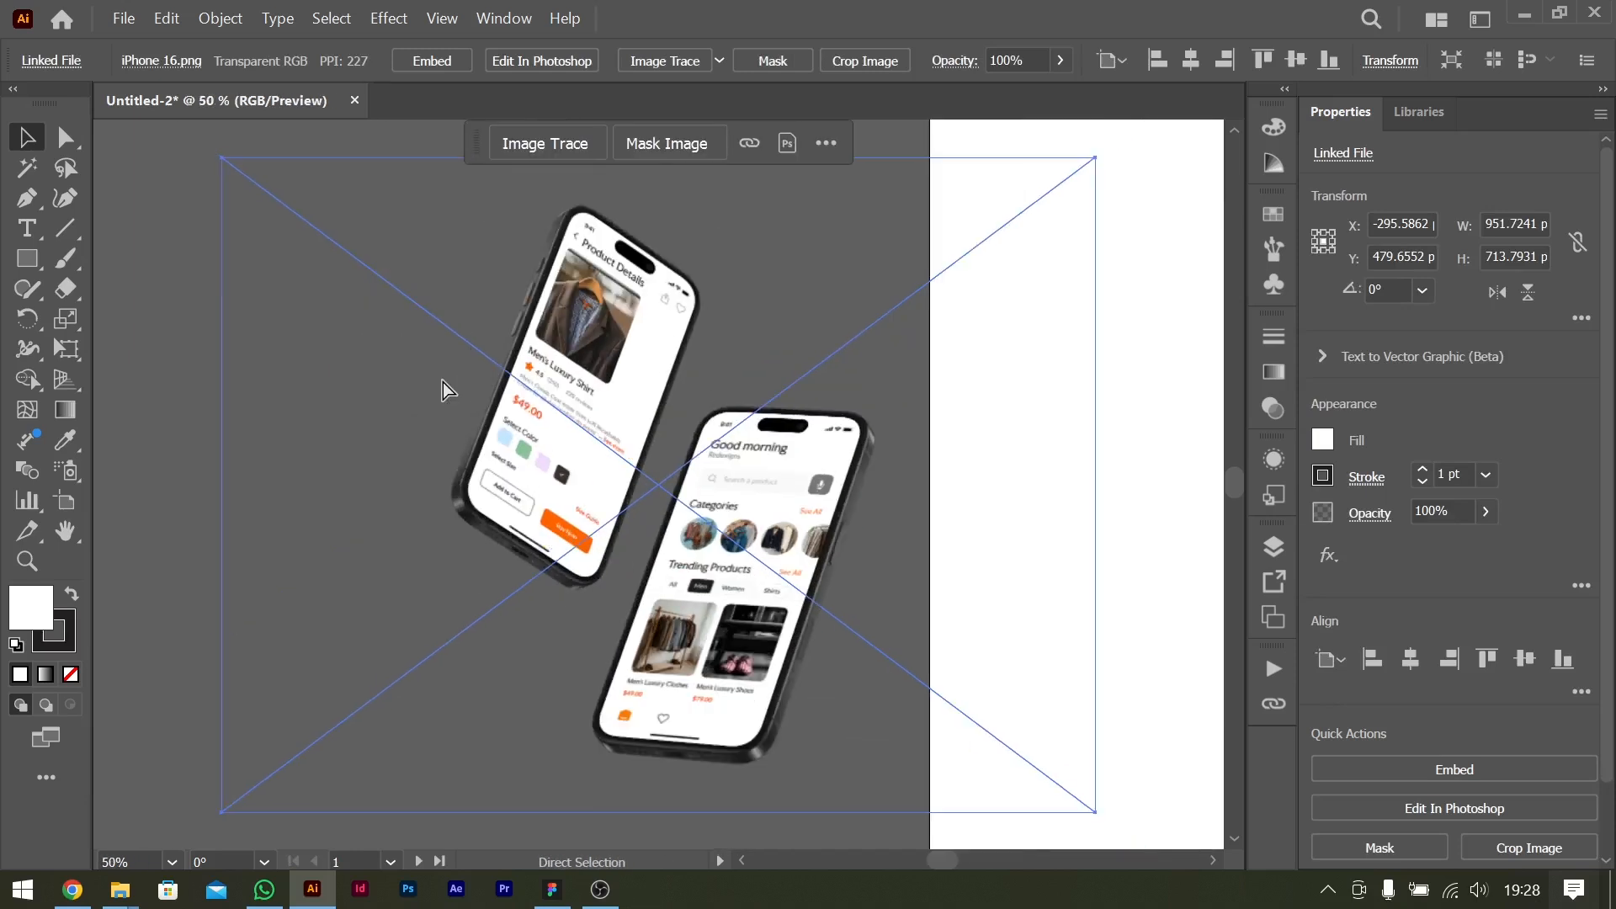
pyautogui.hotkey('ctrl', '-')
pyautogui.hscroll(8, 676, 404)
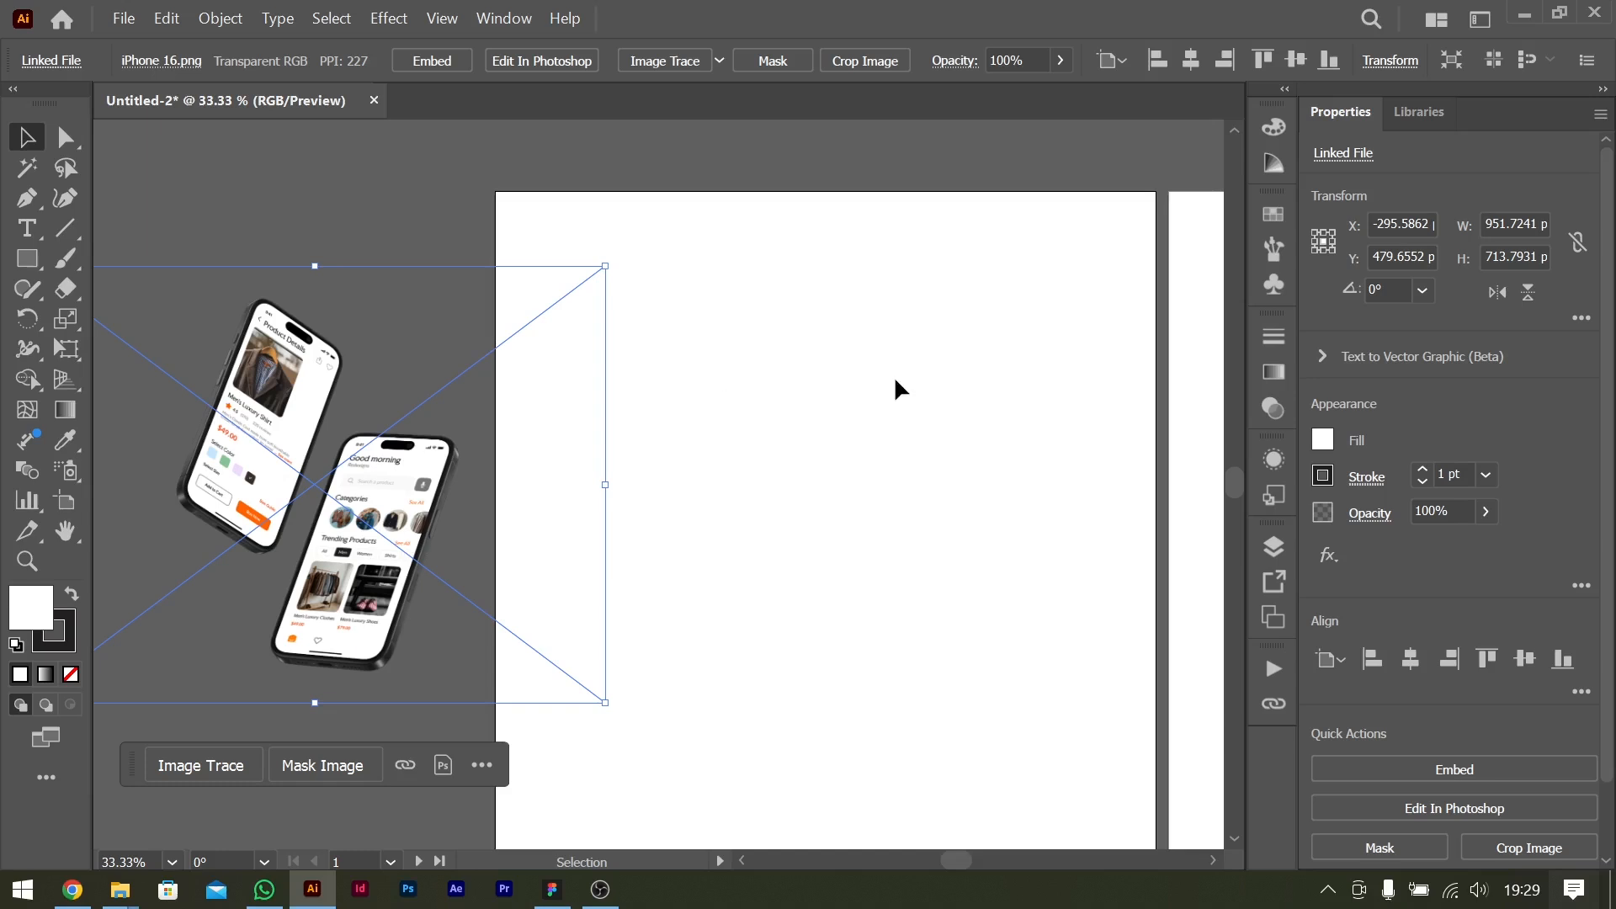
pyautogui.hscroll(6, 893, 375)
pyautogui.click(684, 478)
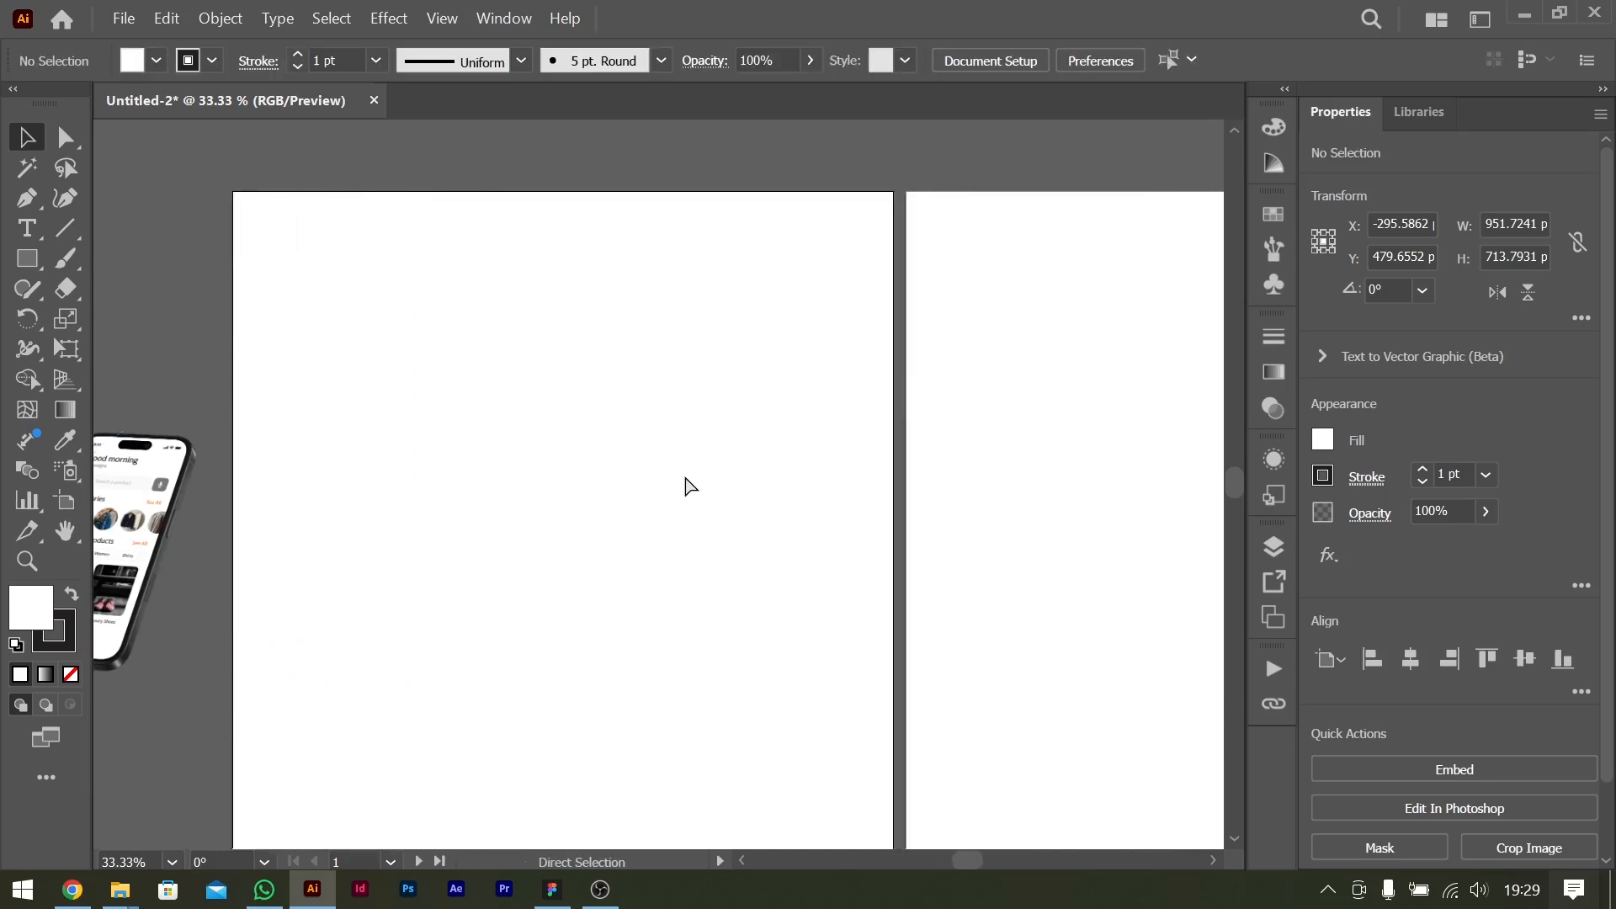
pyautogui.hotkey('ctrl', '0')
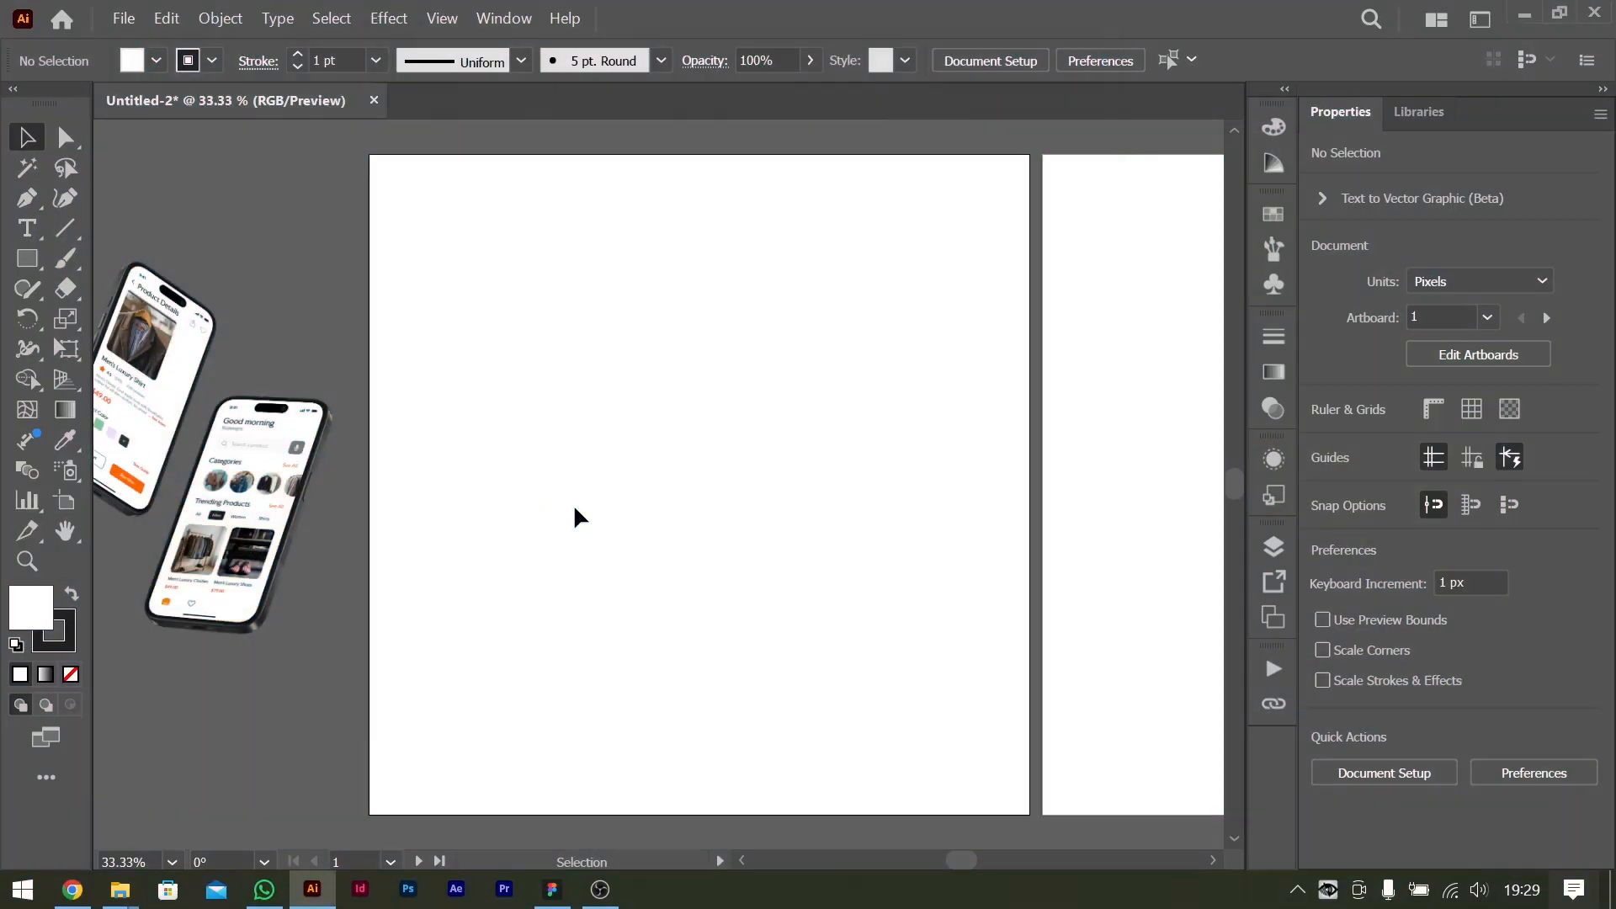
pyautogui.hscroll(-4, 303, 442)
pyautogui.hscroll(4, 307, 451)
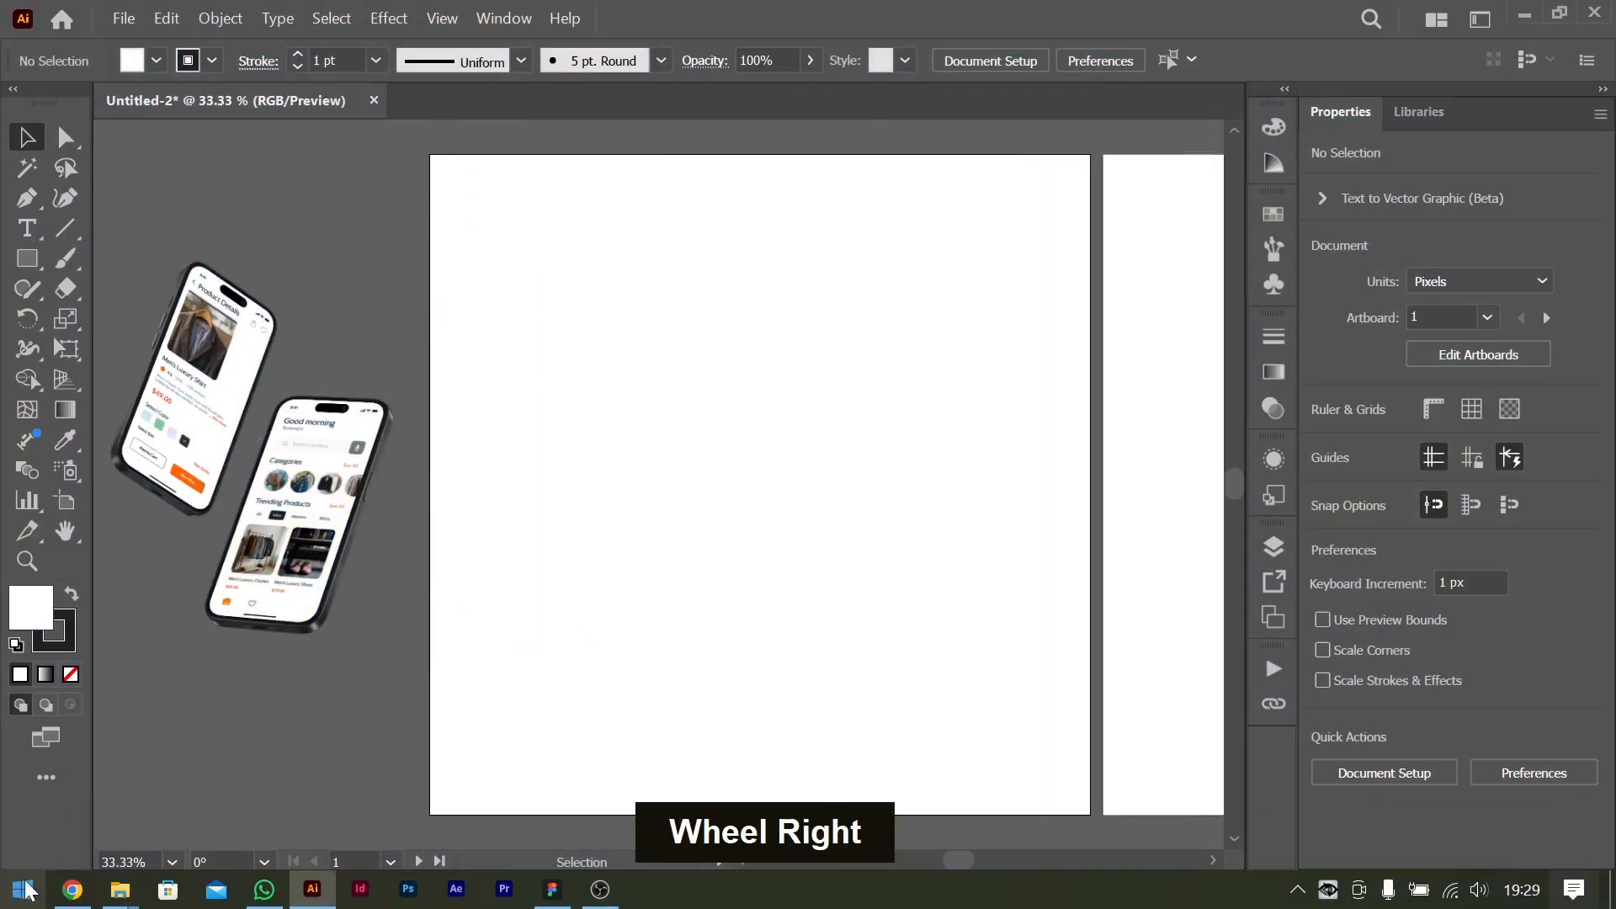
pyautogui.hscroll(-3, 823, 535)
pyautogui.hscroll(3, 822, 535)
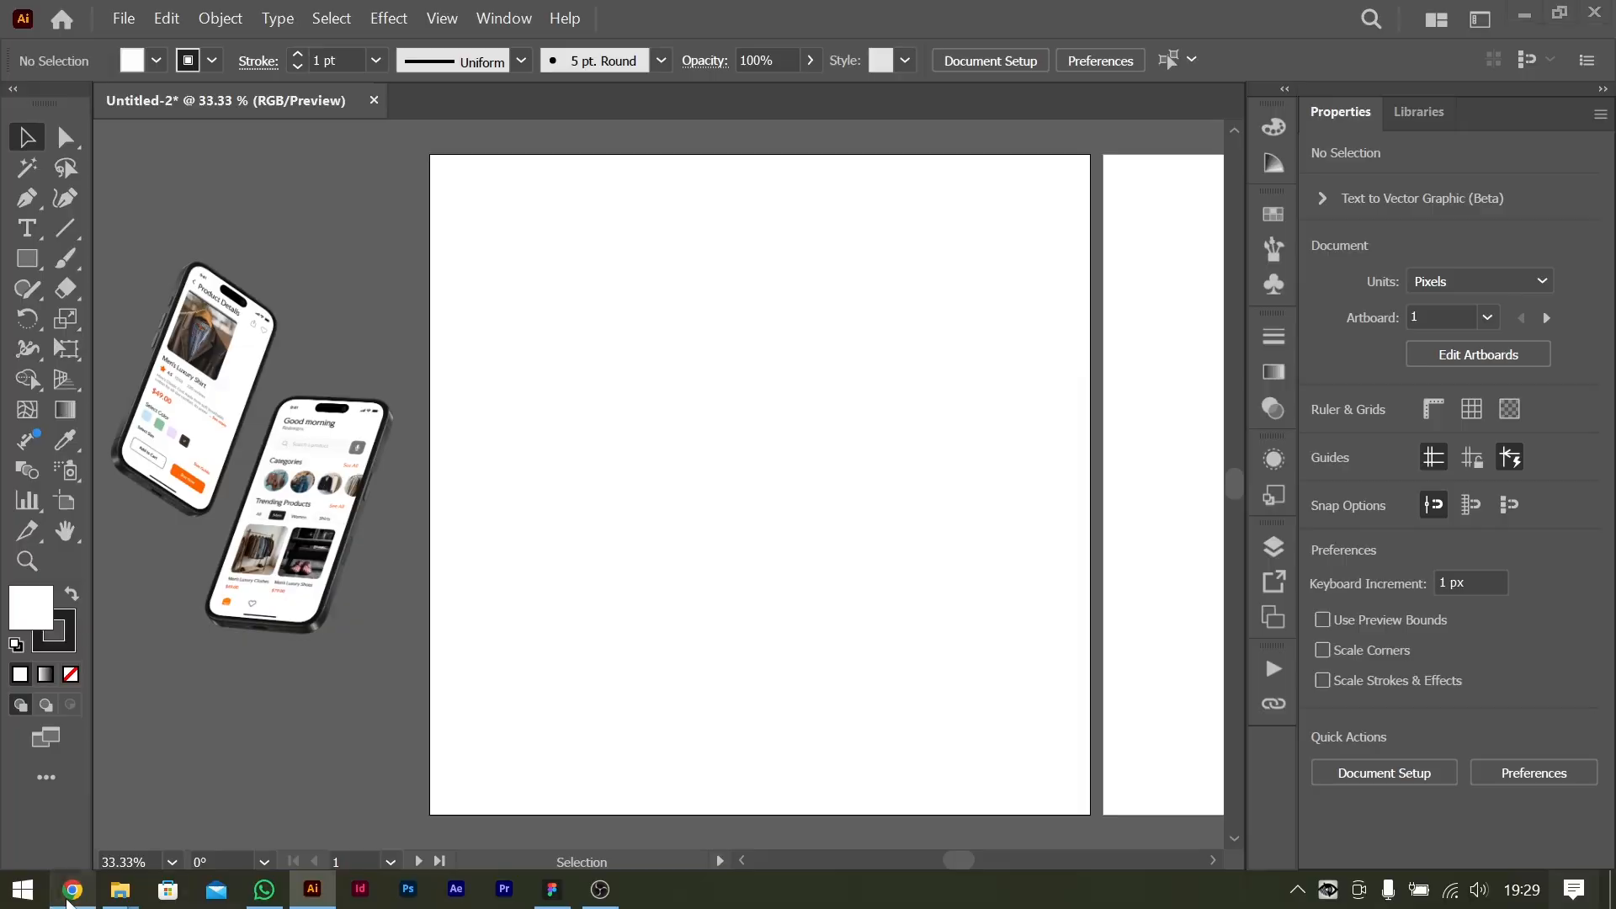
# Copy the flyer title "Discover Affordable Elegance" from the ChatGPT conversation in Chrome and return to Illustrator.
pyautogui.click(73, 892)
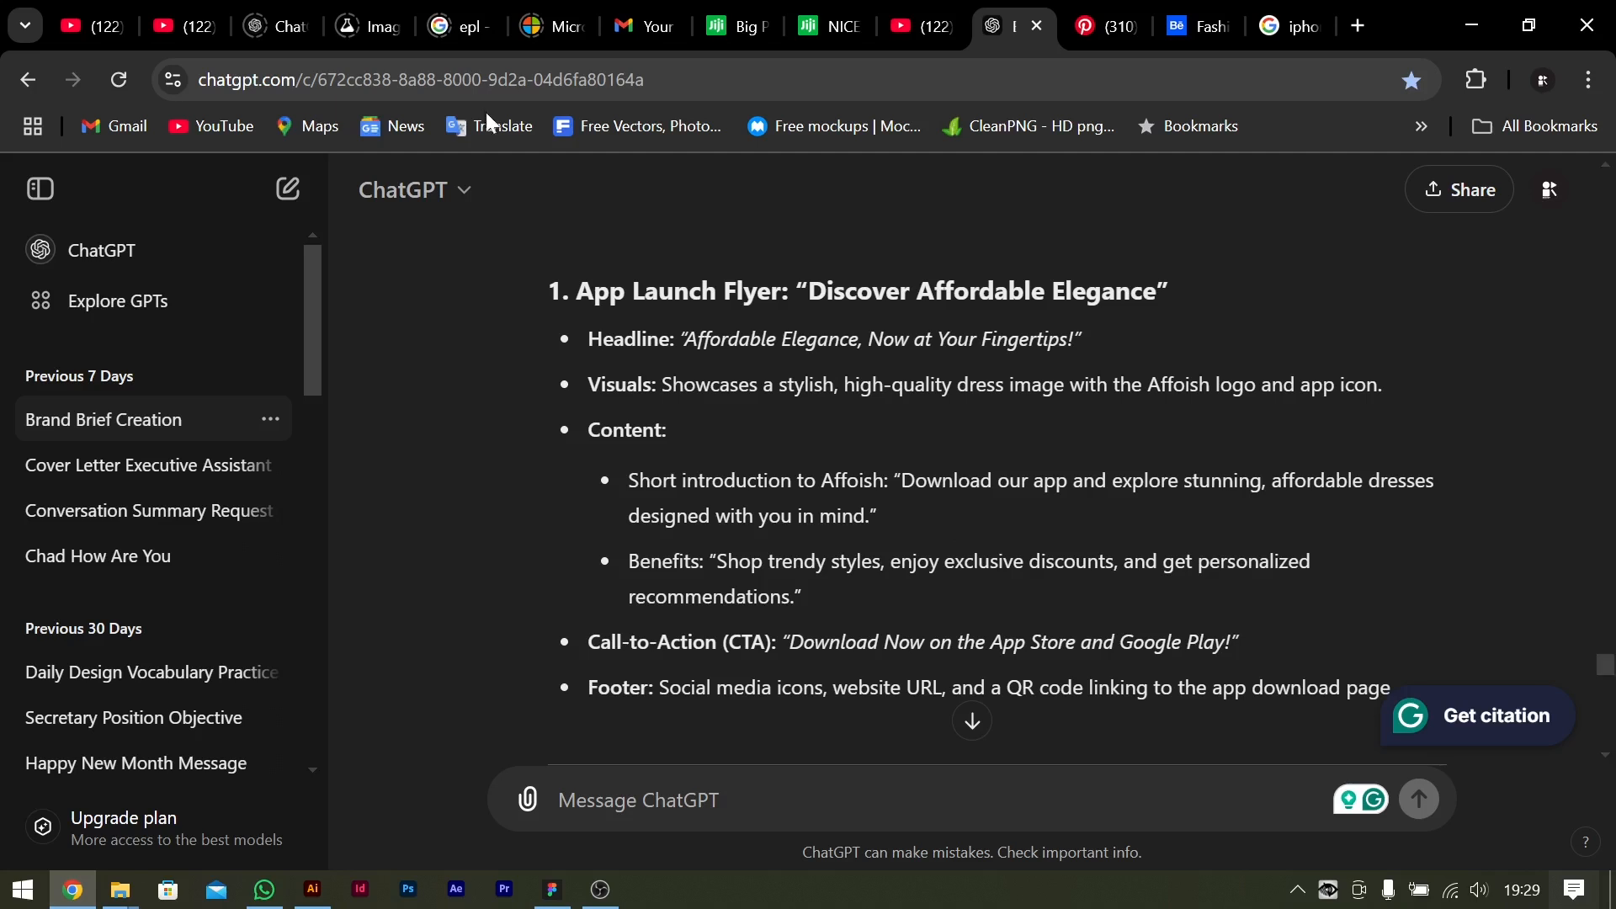
pyautogui.moveTo(810, 292); pyautogui.dragTo(1168, 311)
pyautogui.hotkey('ctrl', 'c')
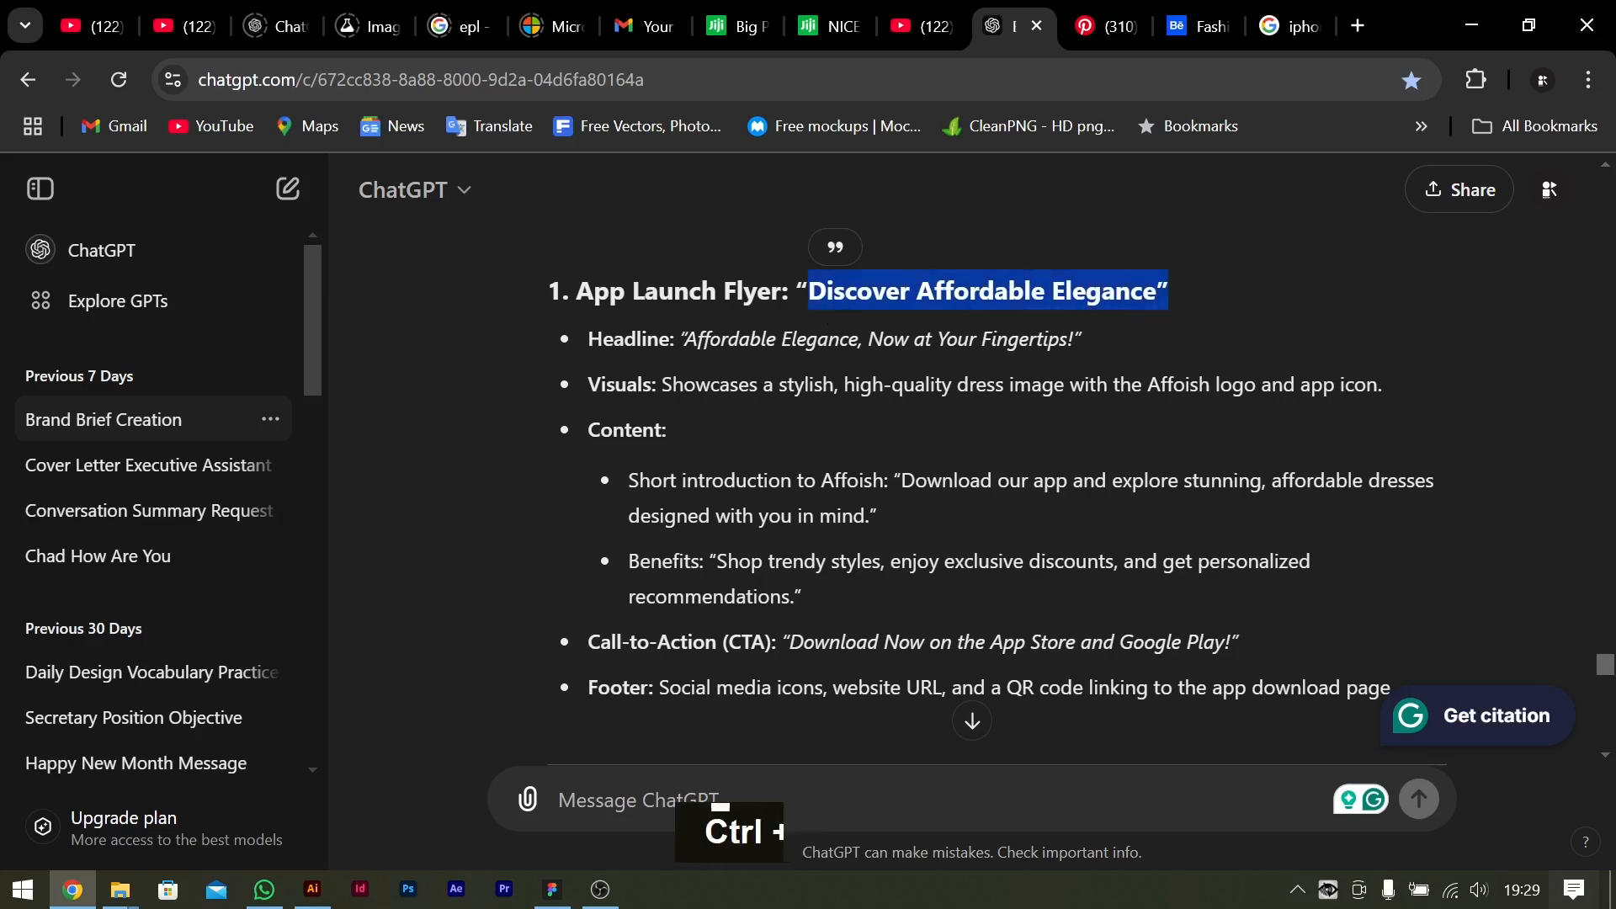
pyautogui.press('alt')
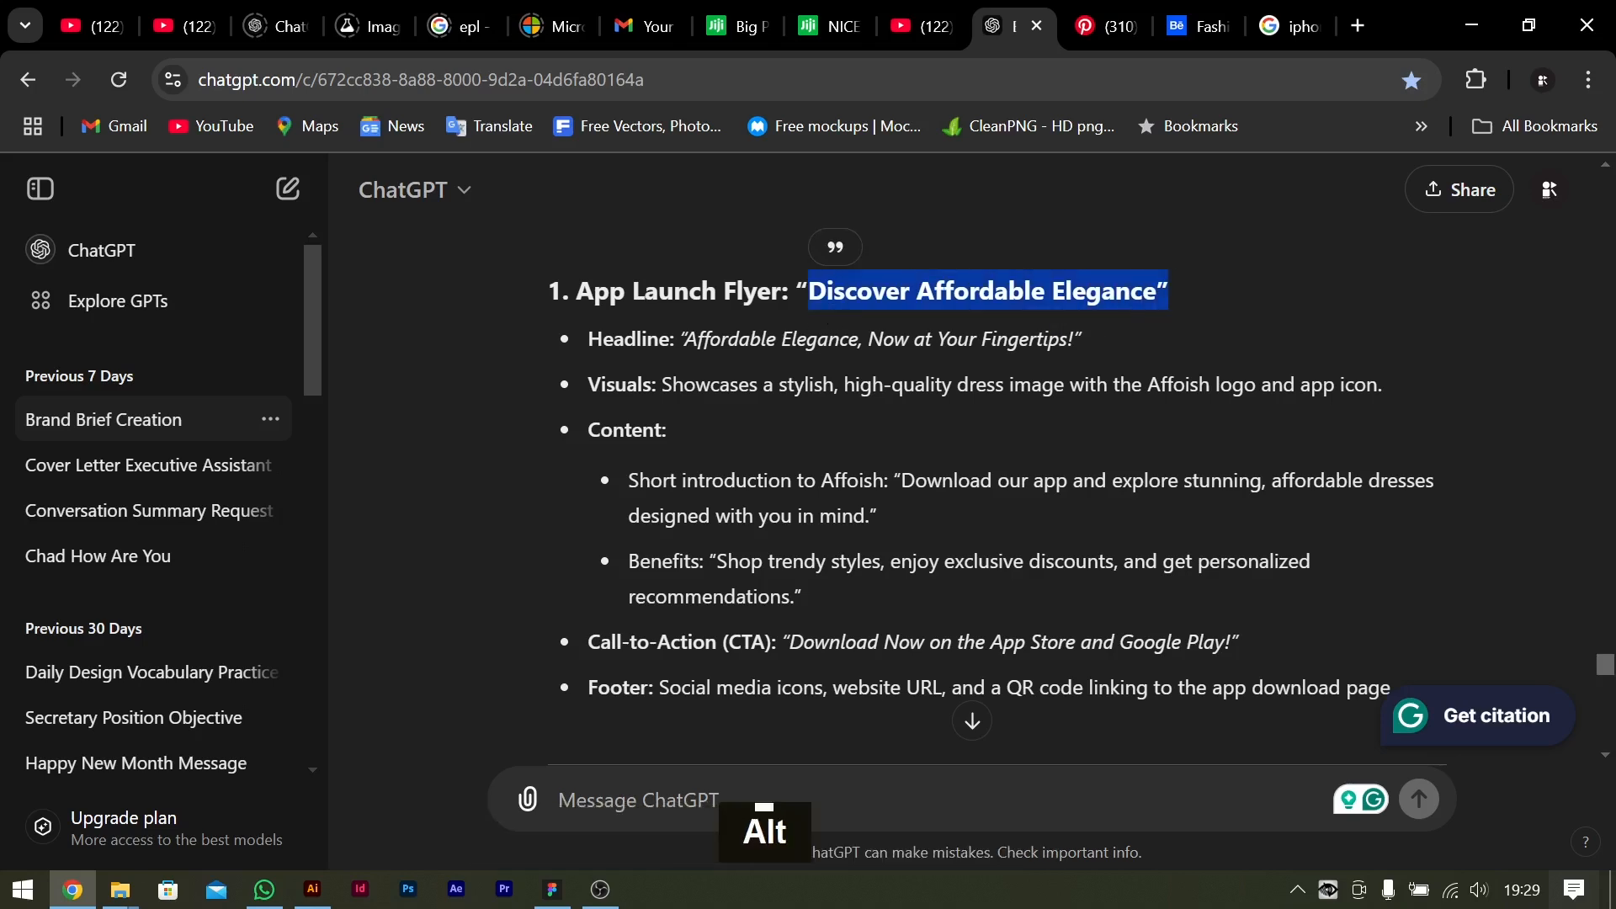
pyautogui.hotkey('alt', 'Tab')
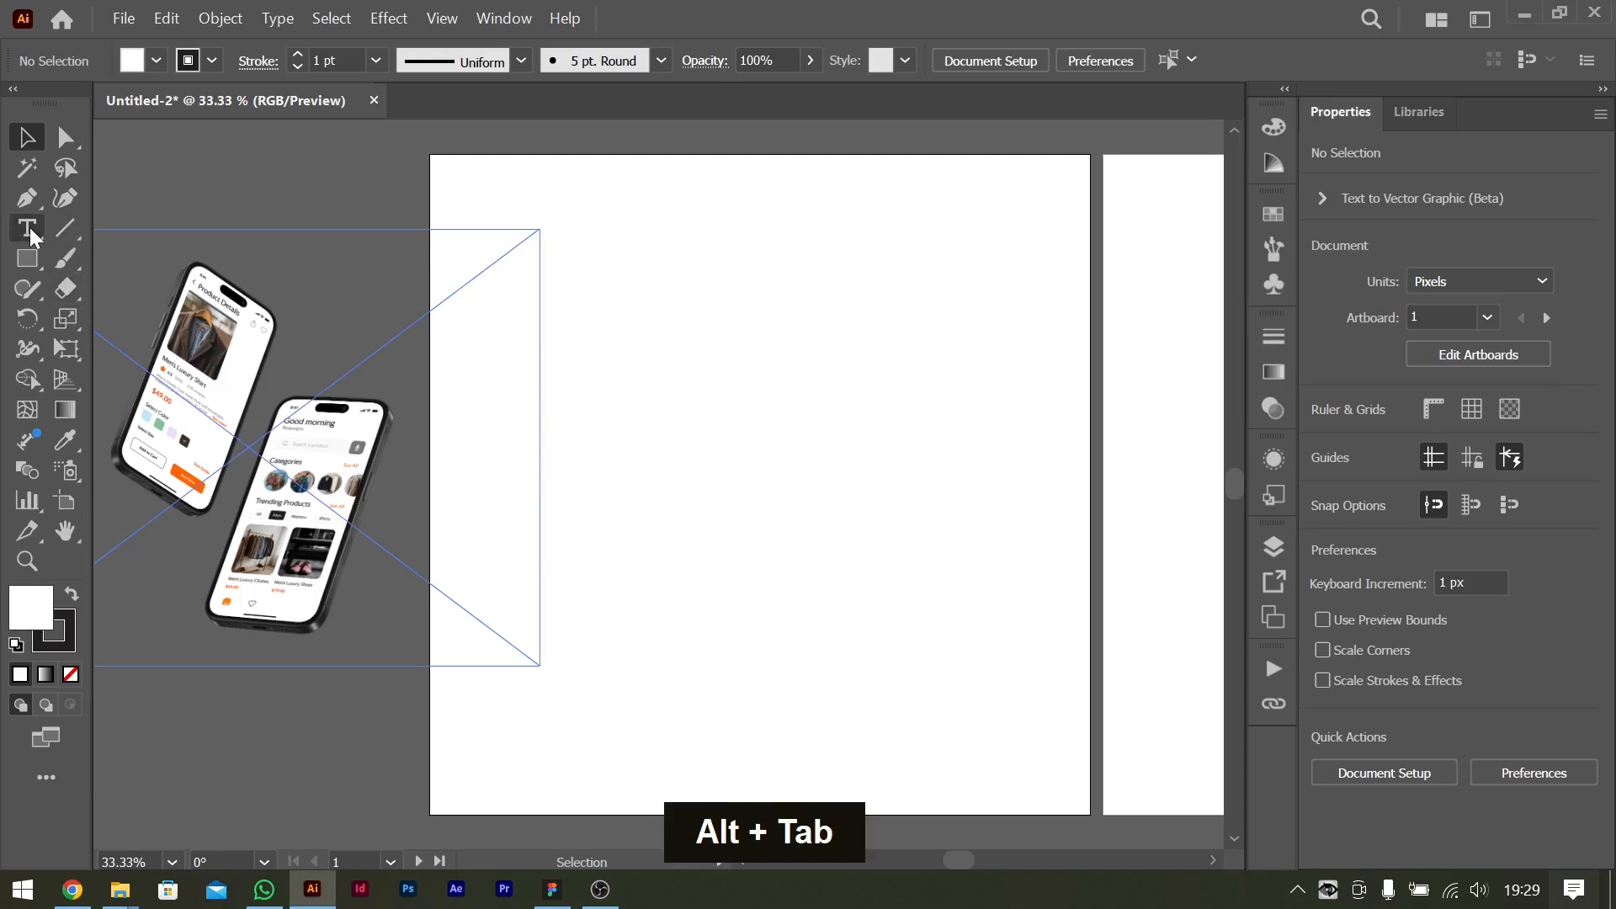
# Paste the copied title as point text in the upper part of the first artboard, select all of it and open its font list.
pyautogui.click(30, 232)
pyautogui.click(737, 280)
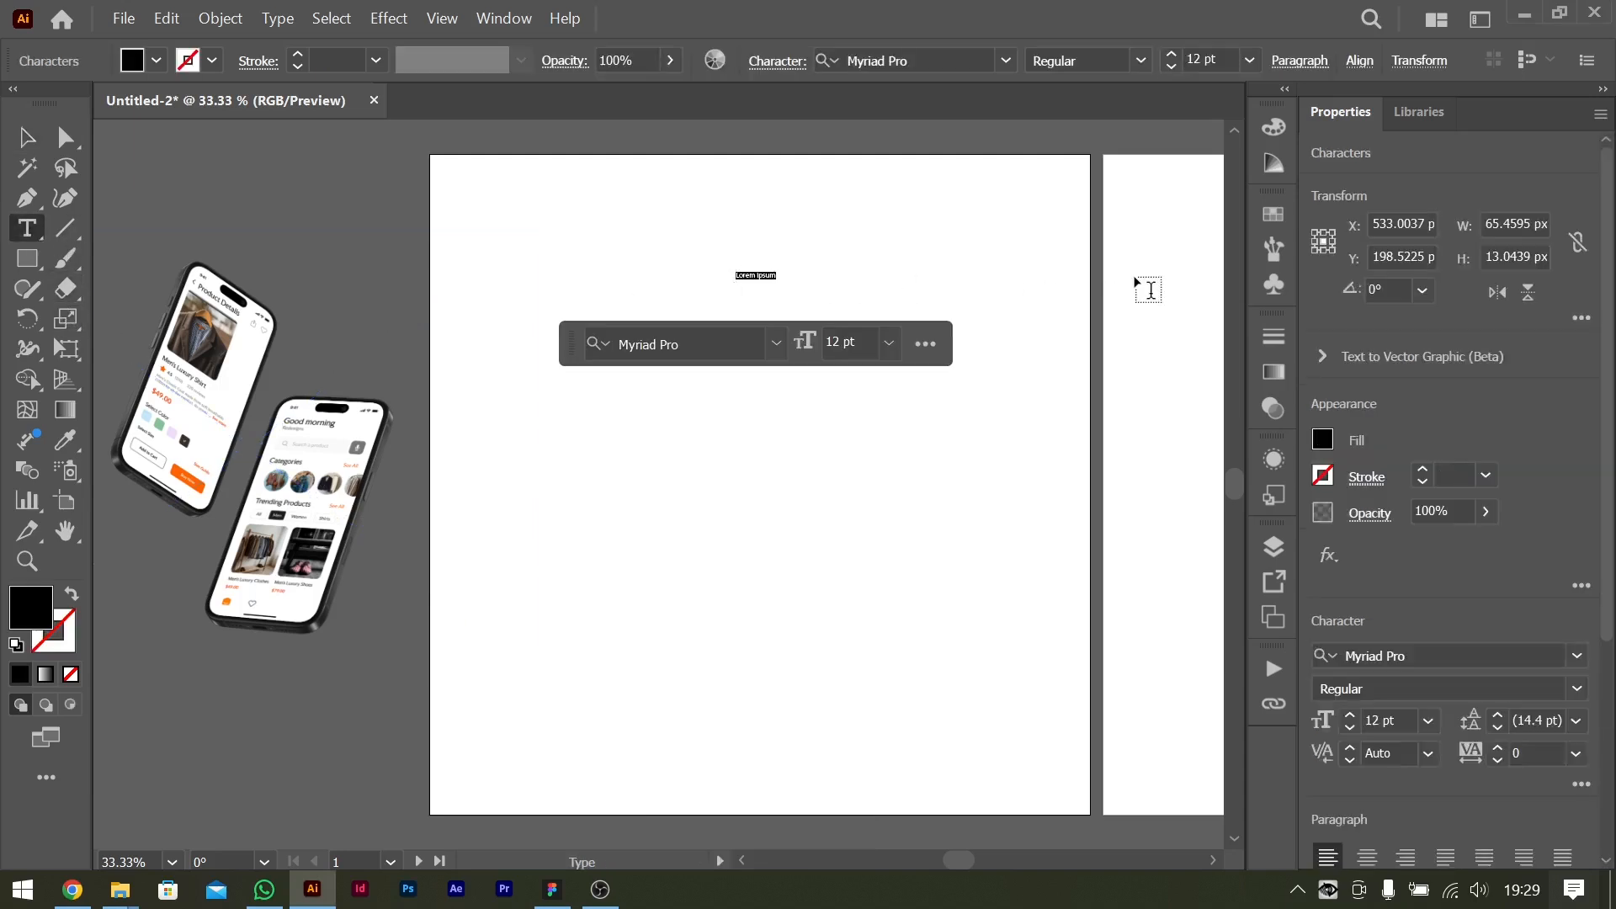
pyautogui.hotkey('ctrl', 'v')
pyautogui.hotkey('ctrl', 'a')
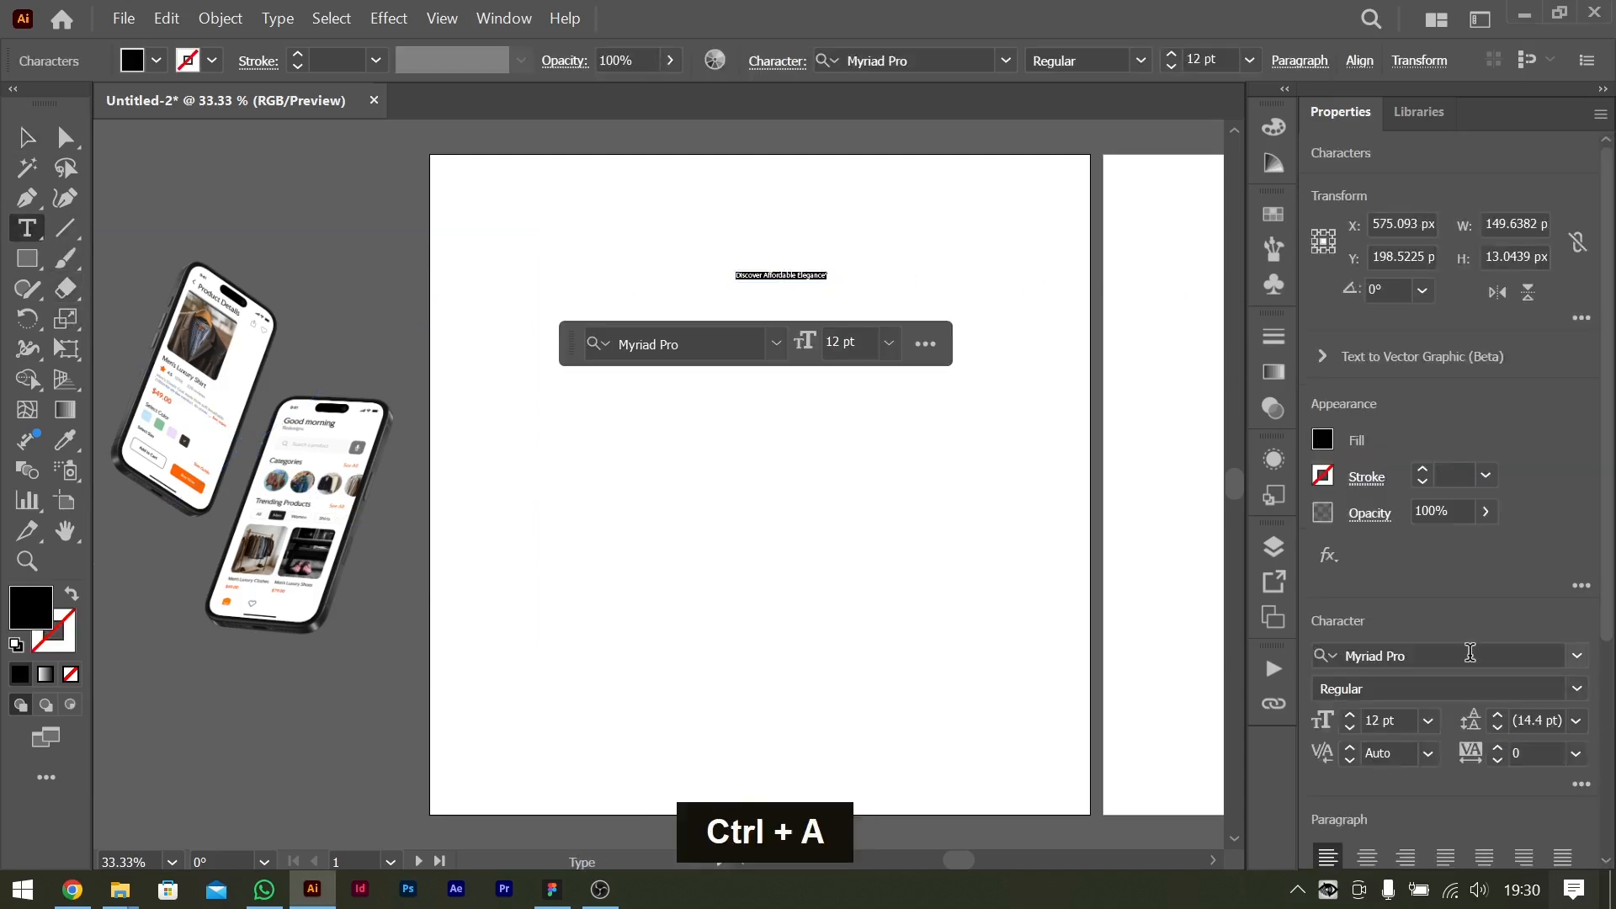
pyautogui.click(1471, 654)
pyautogui.click(1577, 657)
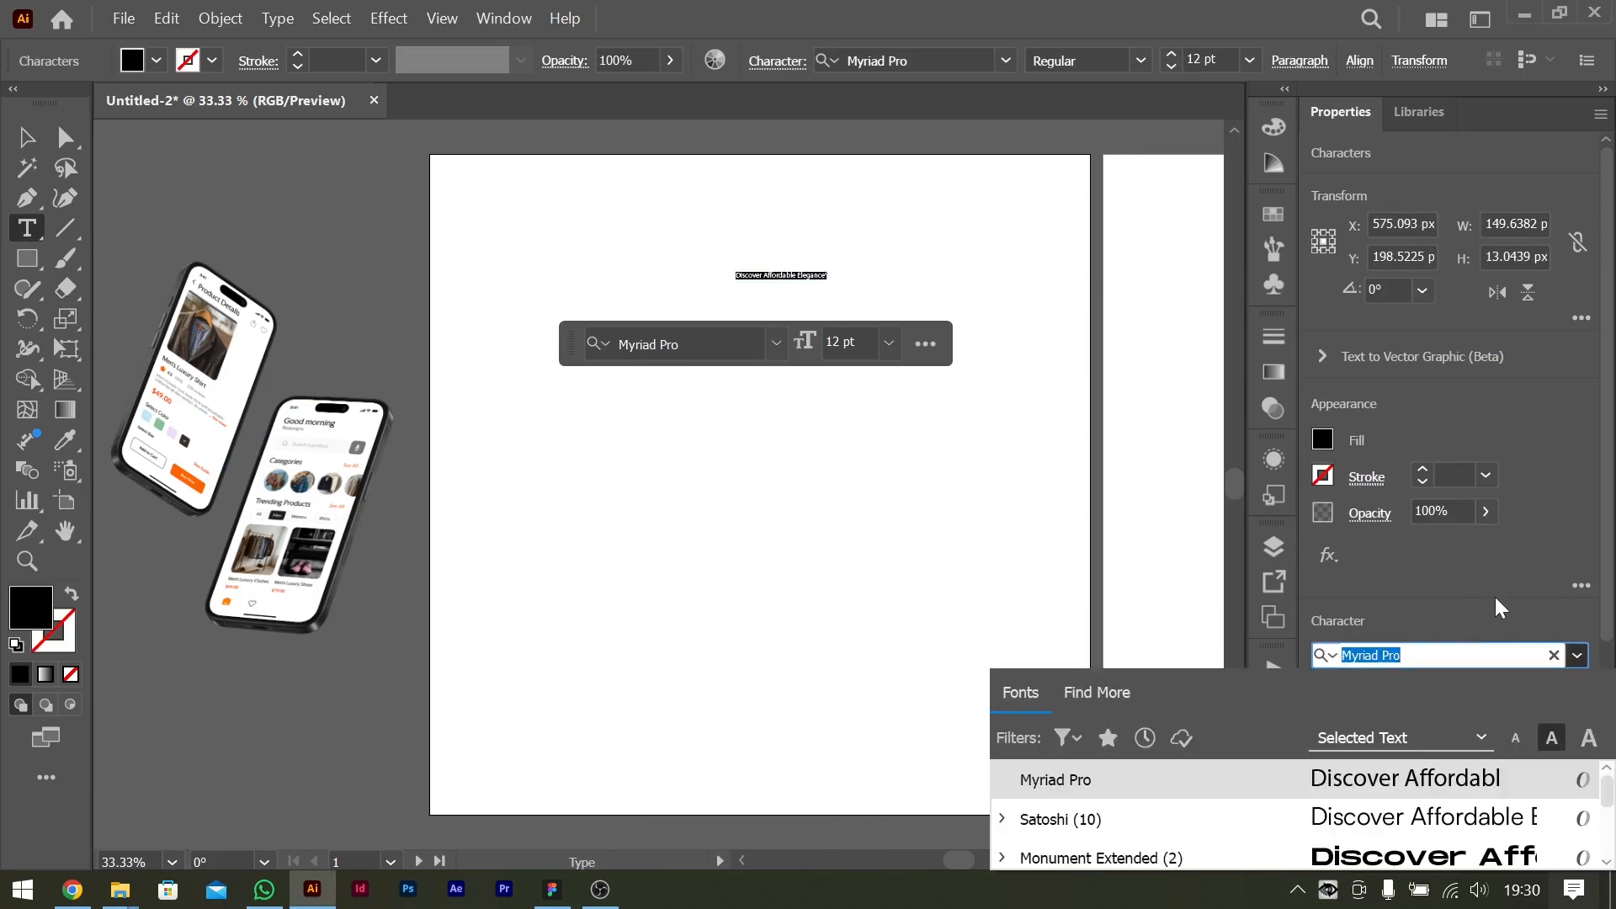
# Switch to Figma and check which font the "Product Details" heading uses in the Affoish Fashion file, then return to Illustrator.
pyautogui.click(552, 889)
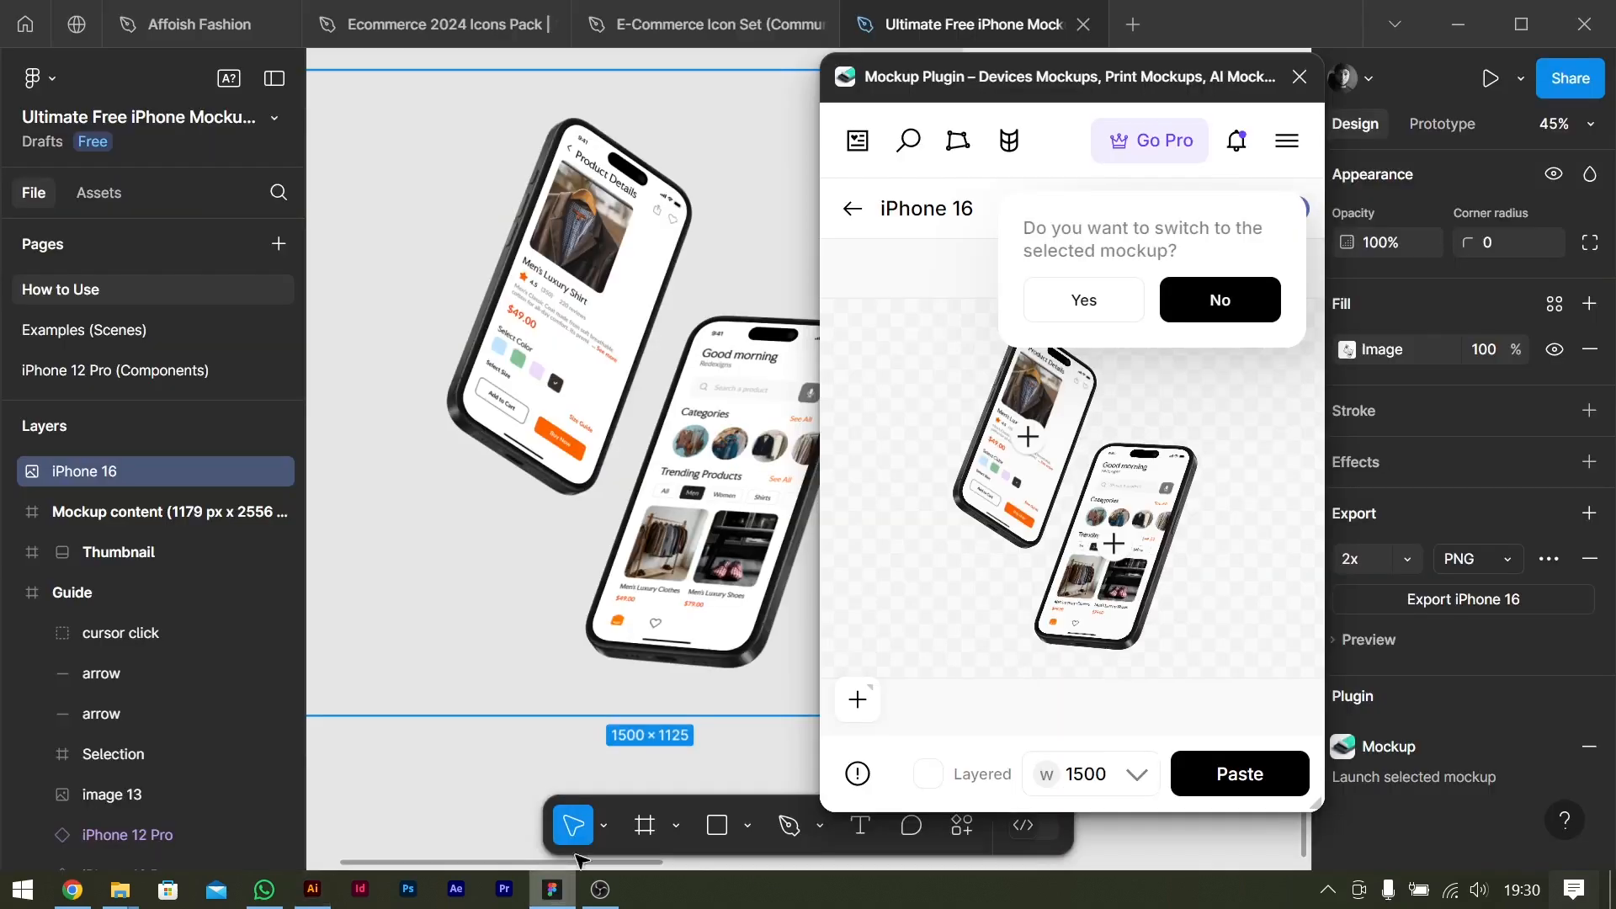
pyautogui.click(217, 30)
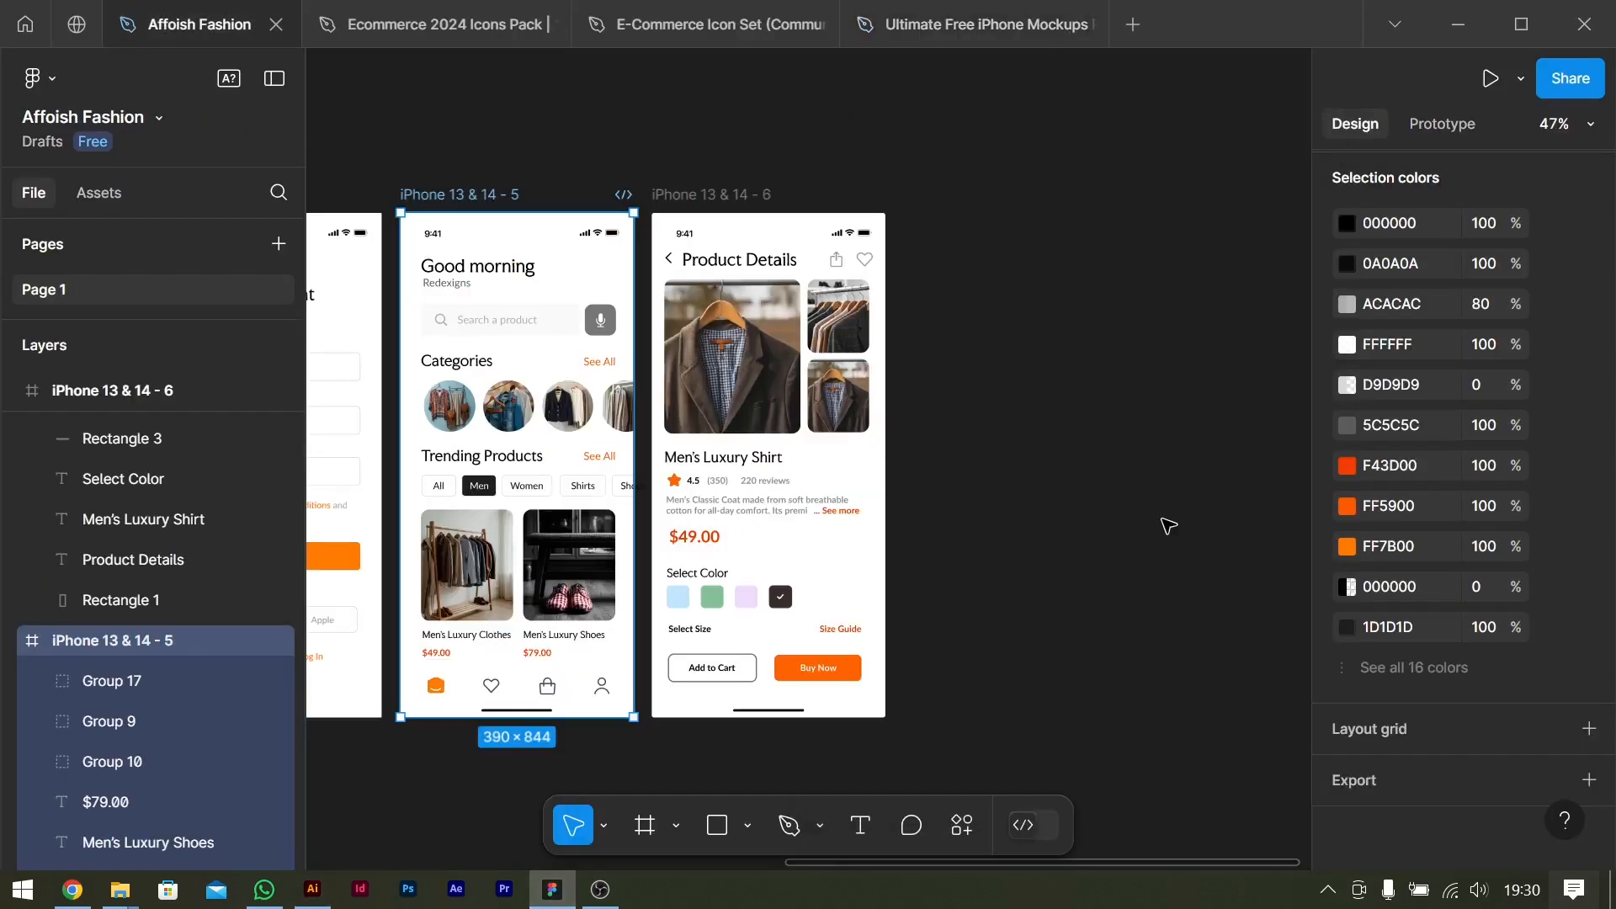
pyautogui.hscroll(-3, 917, 608)
pyautogui.doubleClick(842, 258)
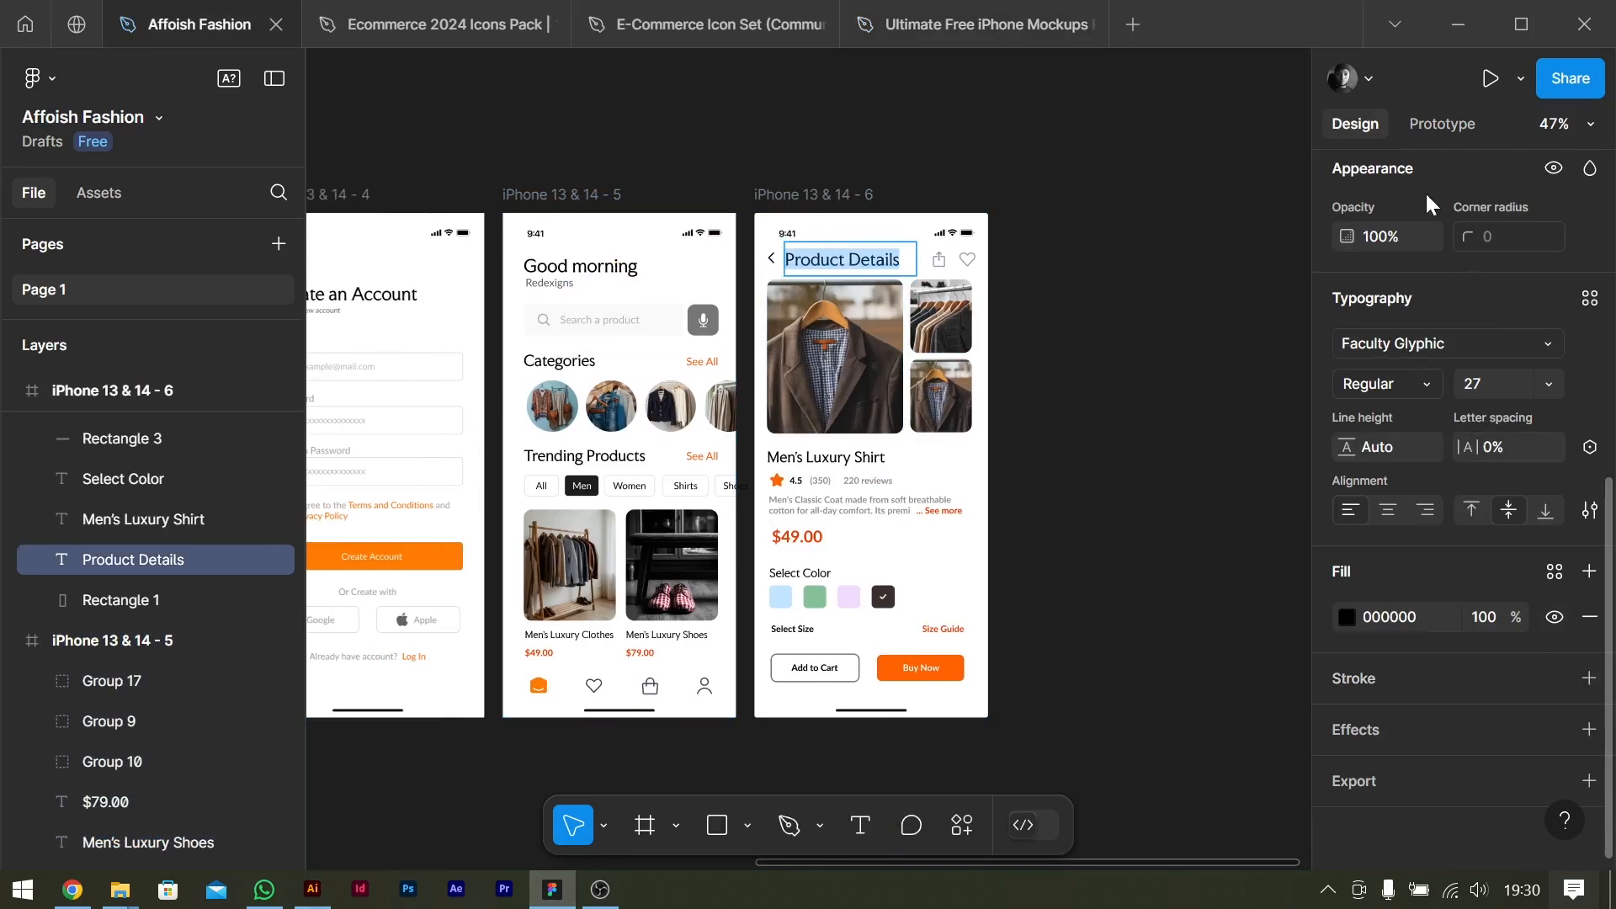
pyautogui.click(1458, 23)
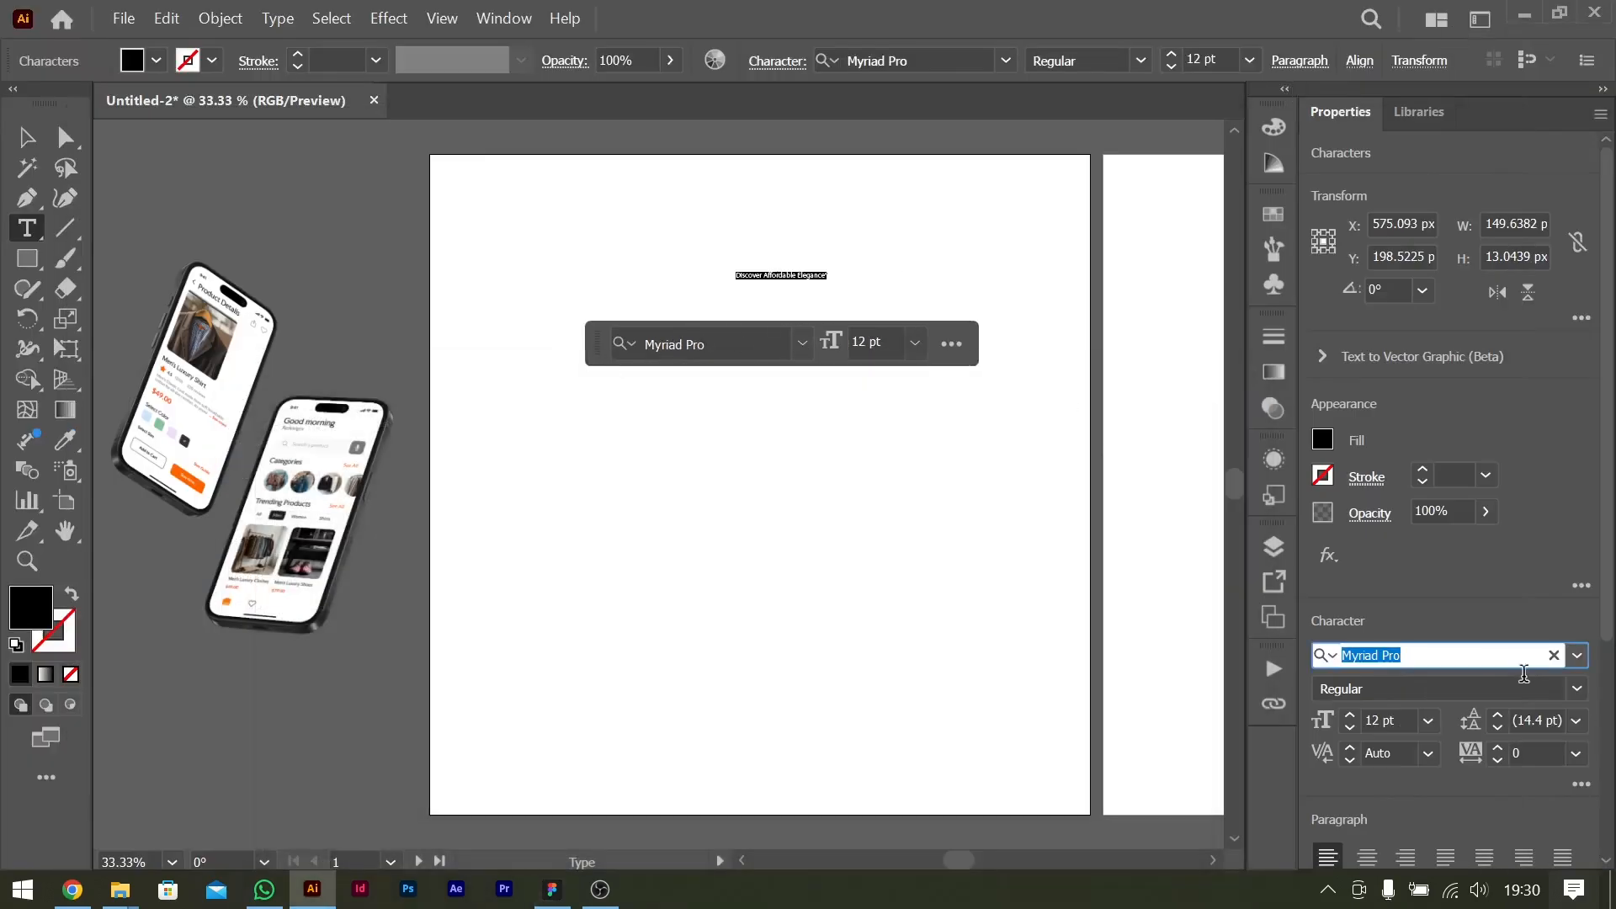
# Set the title's font to Faculty Glyphic Regular and its size to 72 pt.
pyautogui.write('facu')
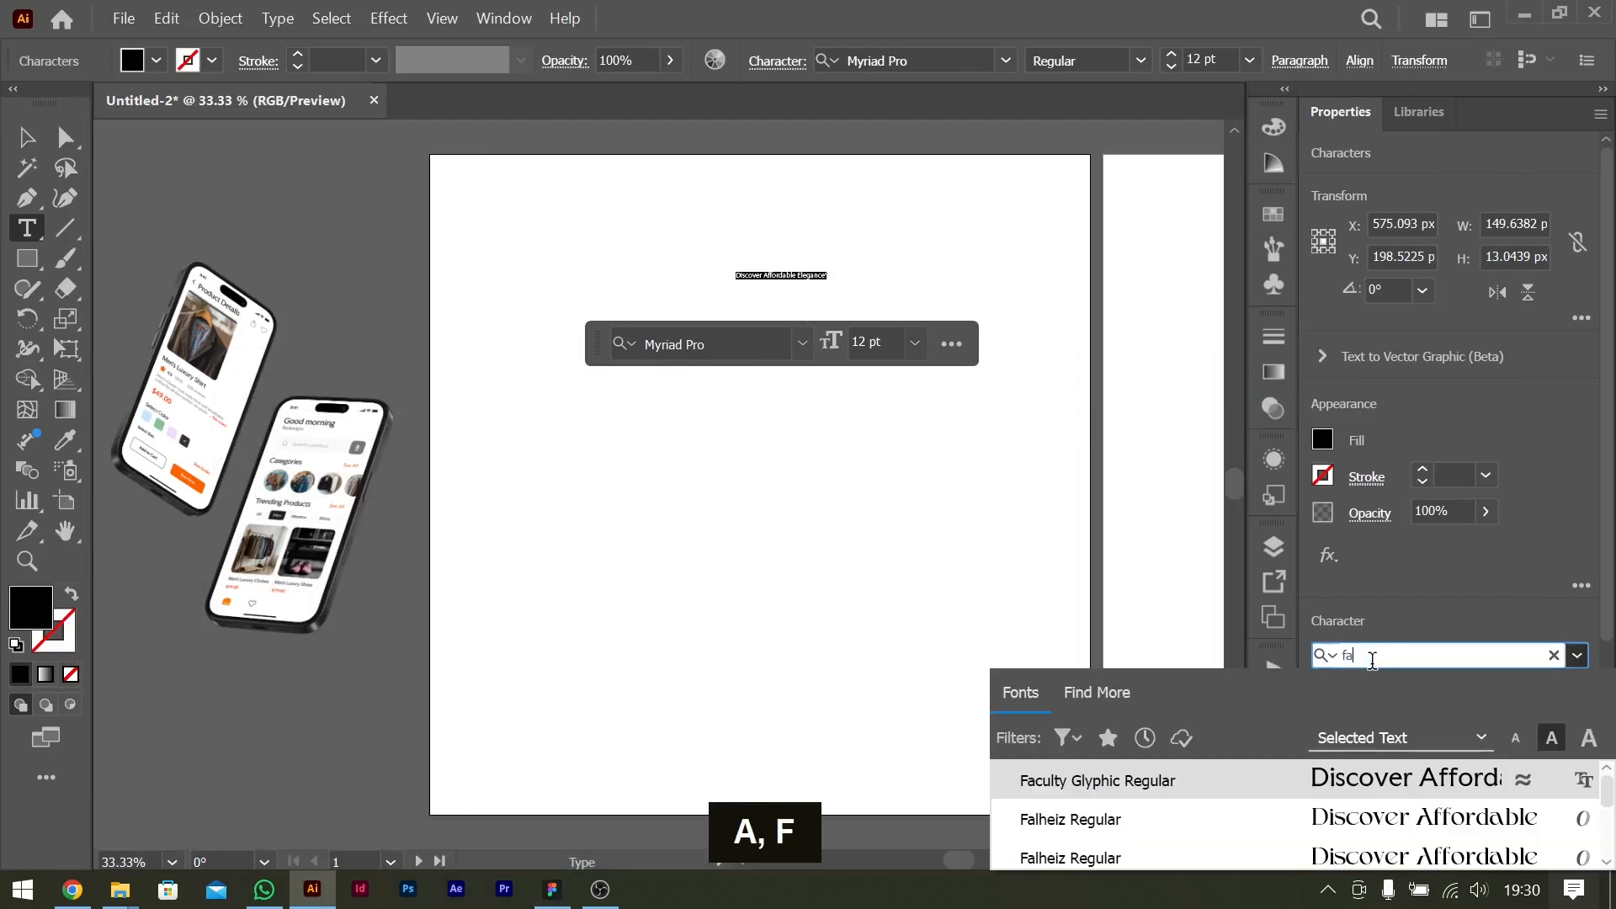
pyautogui.click(1359, 776)
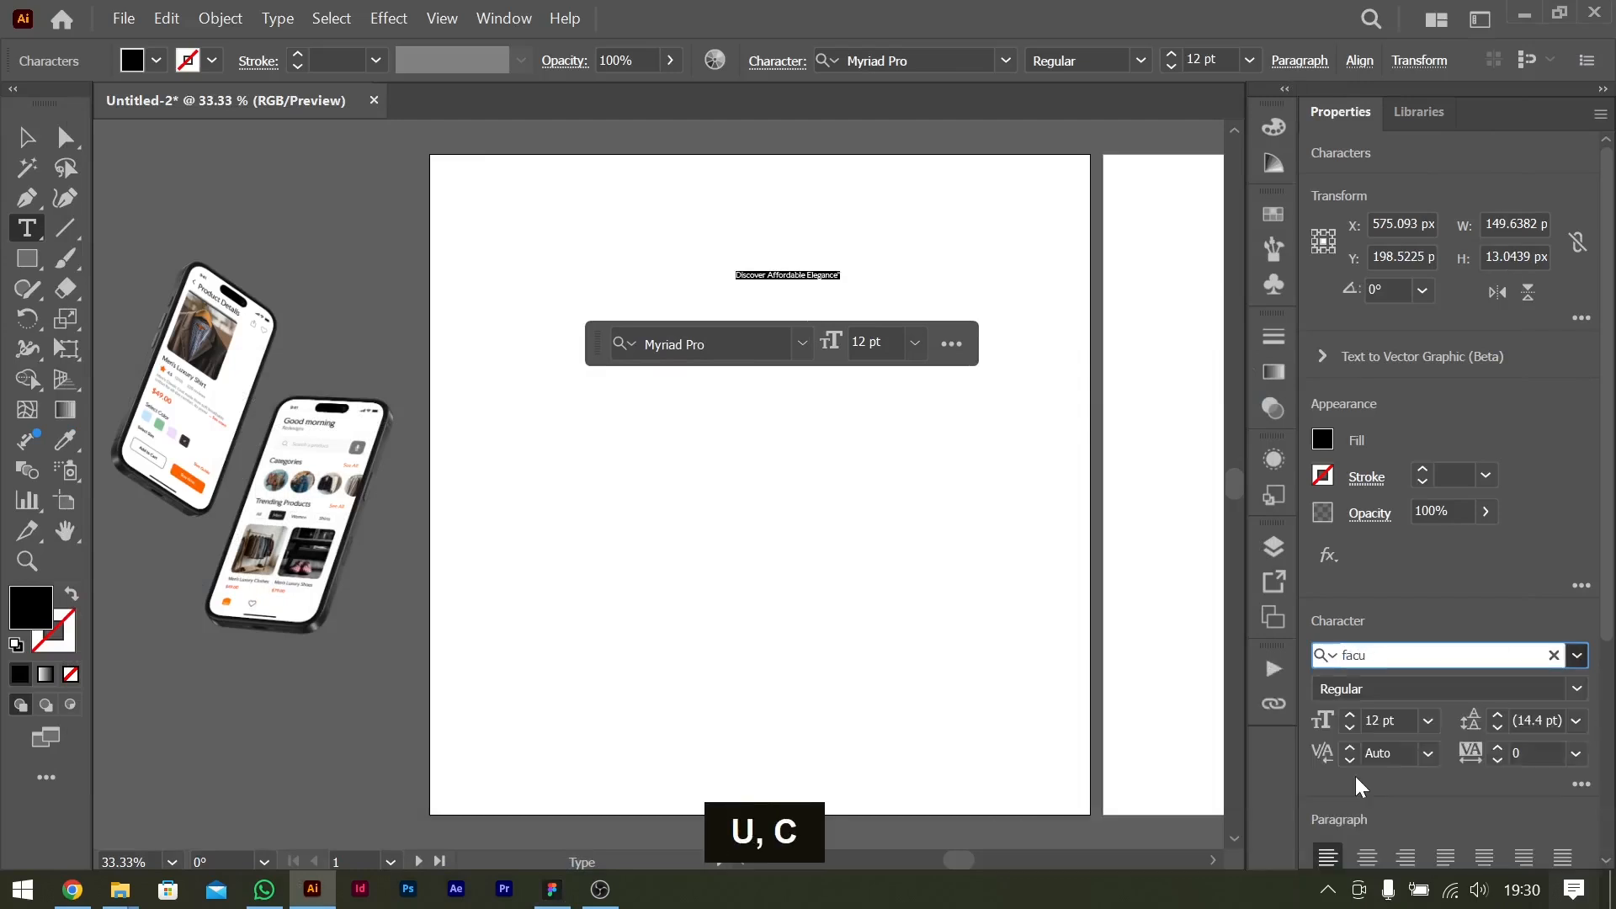
pyautogui.click(1429, 720)
pyautogui.click(1463, 693)
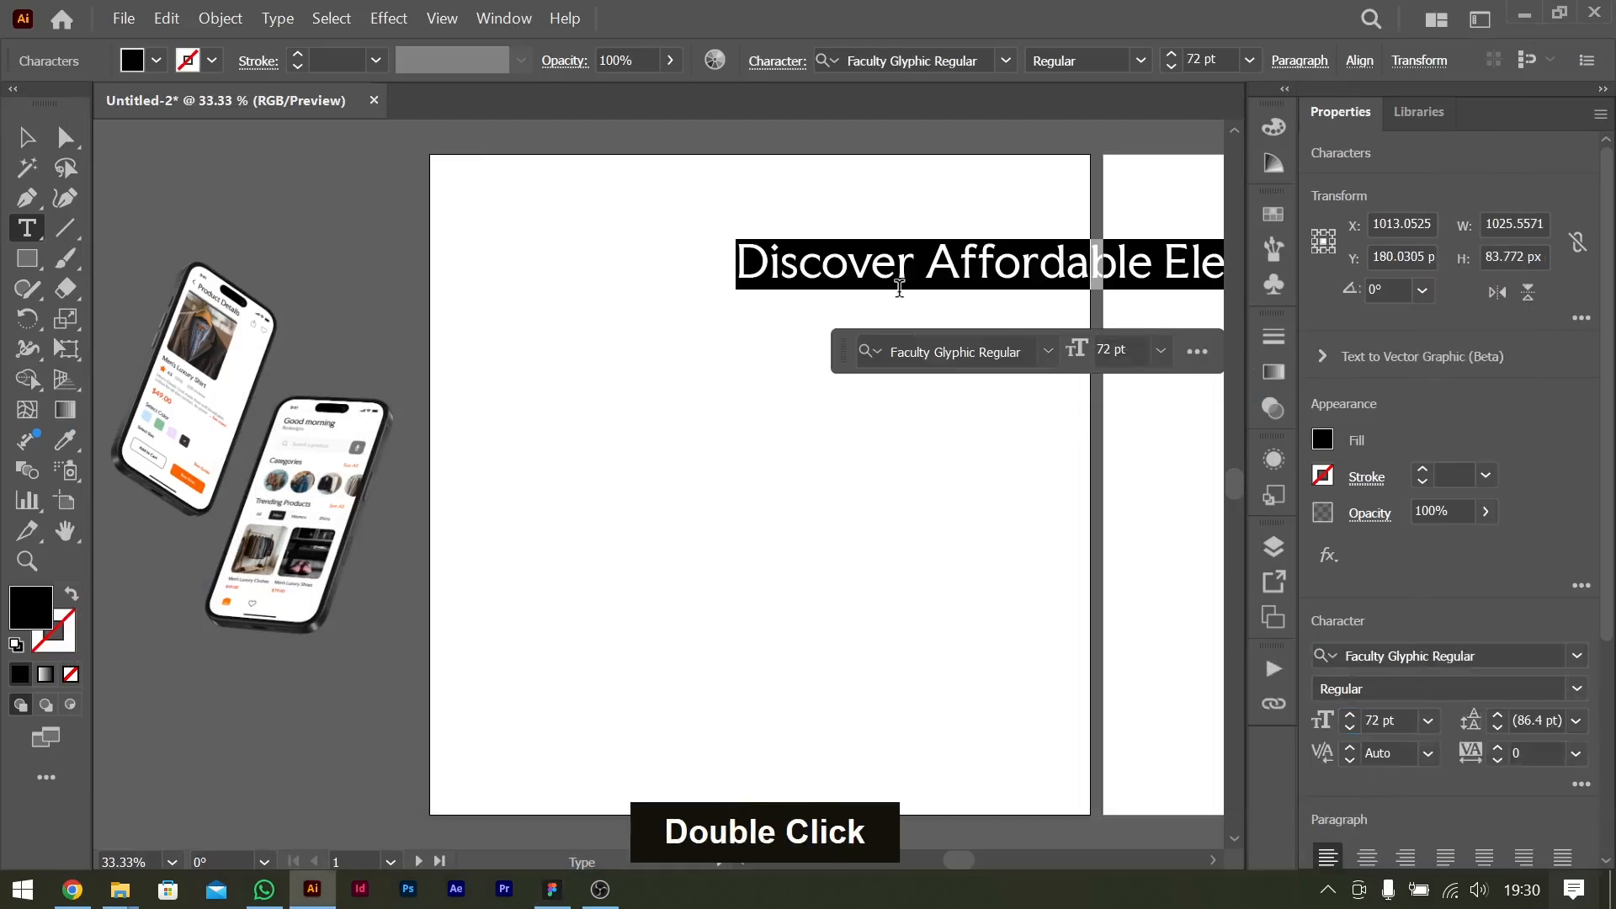
# Break the title into three lines, one word each, delete the closing quotation mark and finish editing the text.
pyautogui.click(925, 265)
pyautogui.press('BackSpace')
pyautogui.press('Return')
pyautogui.hotkey('ctrl', 'Right')
pyautogui.press('Return')
pyautogui.press('Down')
pyautogui.press('Down')
pyautogui.press('Down')
pyautogui.press('Down')
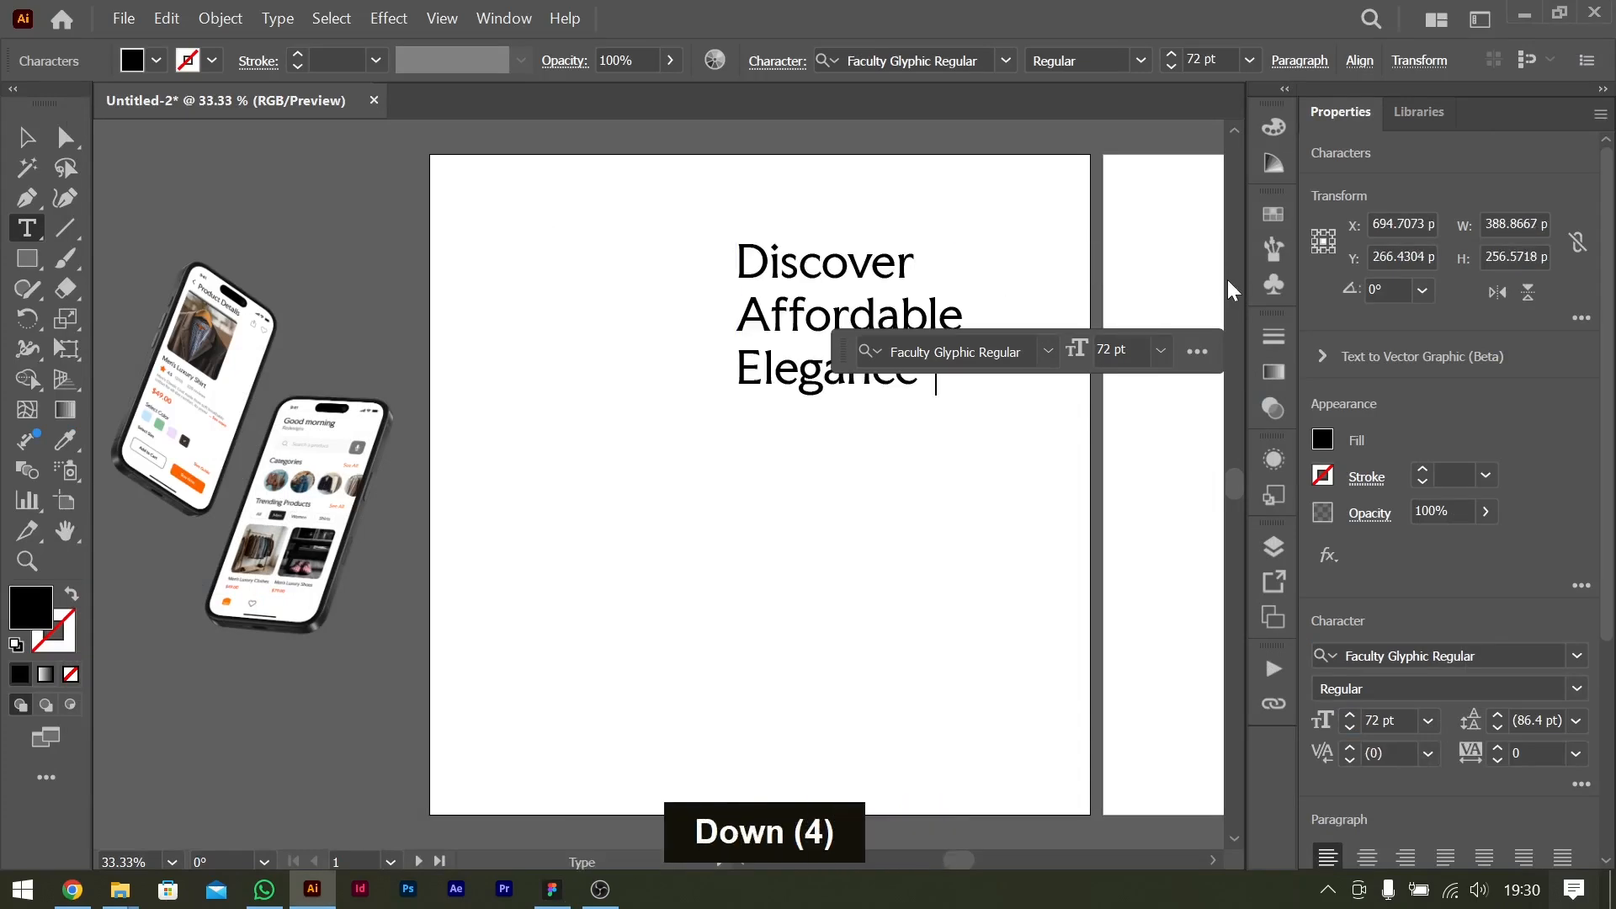
pyautogui.press('BackSpace')
pyautogui.press('Down')
pyautogui.press('Escape')
# Reposition the title in the upper right part of the first artboard and scale it up proportionally to about 91 pt.
pyautogui.moveTo(865, 326); pyautogui.dragTo(872, 381)
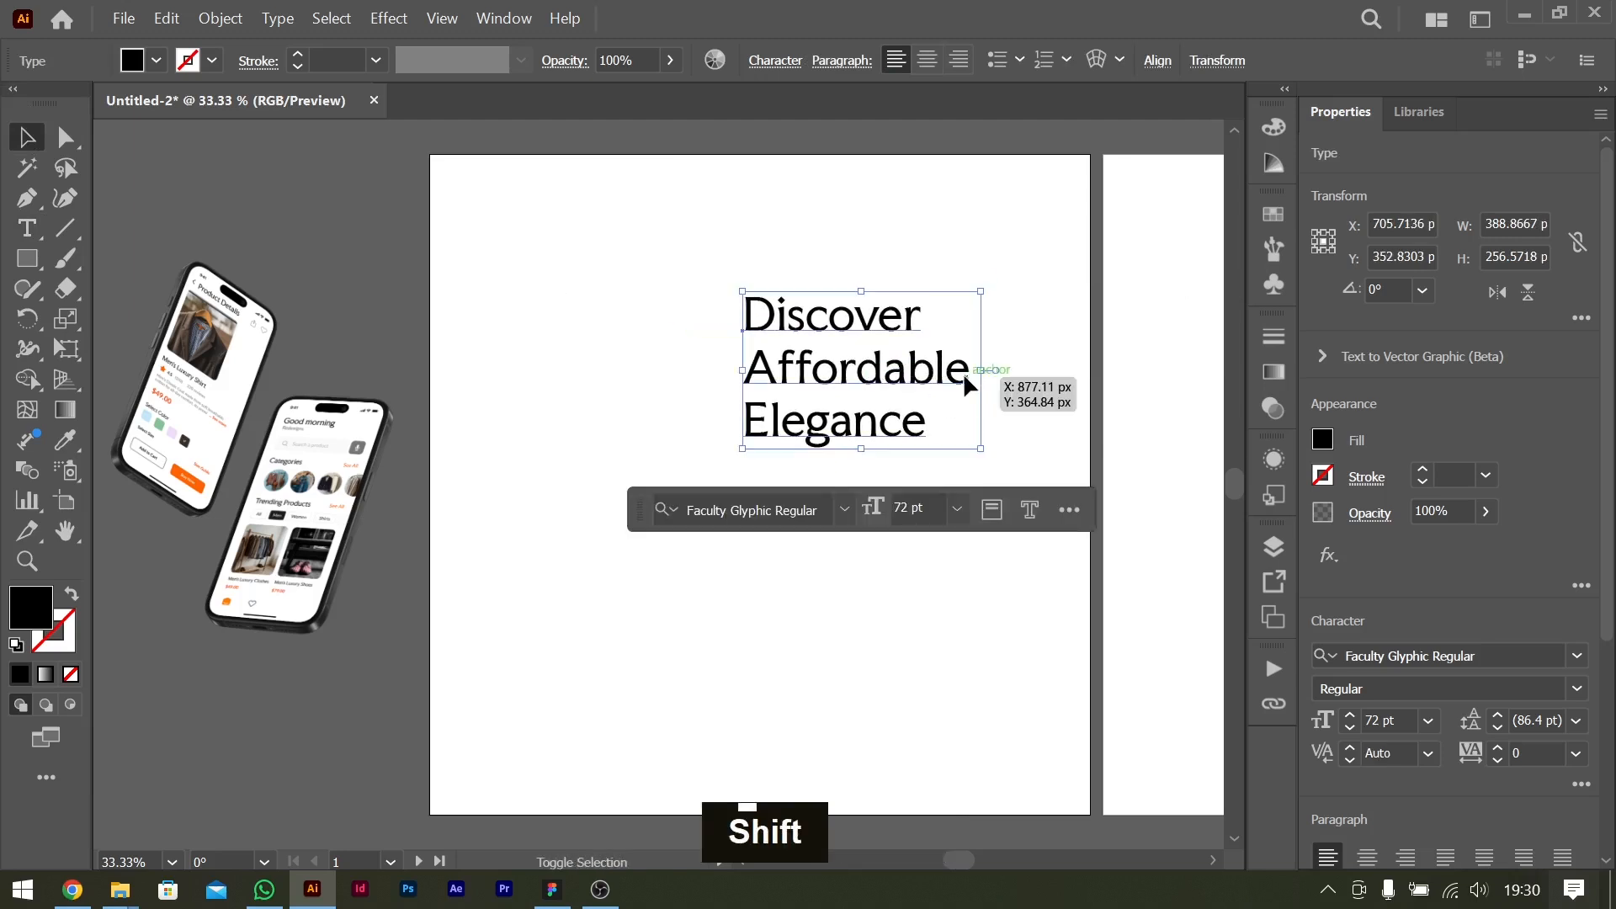
pyautogui.keyDown('shift'); pyautogui.click(1009, 376); pyautogui.keyUp('shift')
pyautogui.moveTo(1008, 376); pyautogui.dragTo(1019, 377)
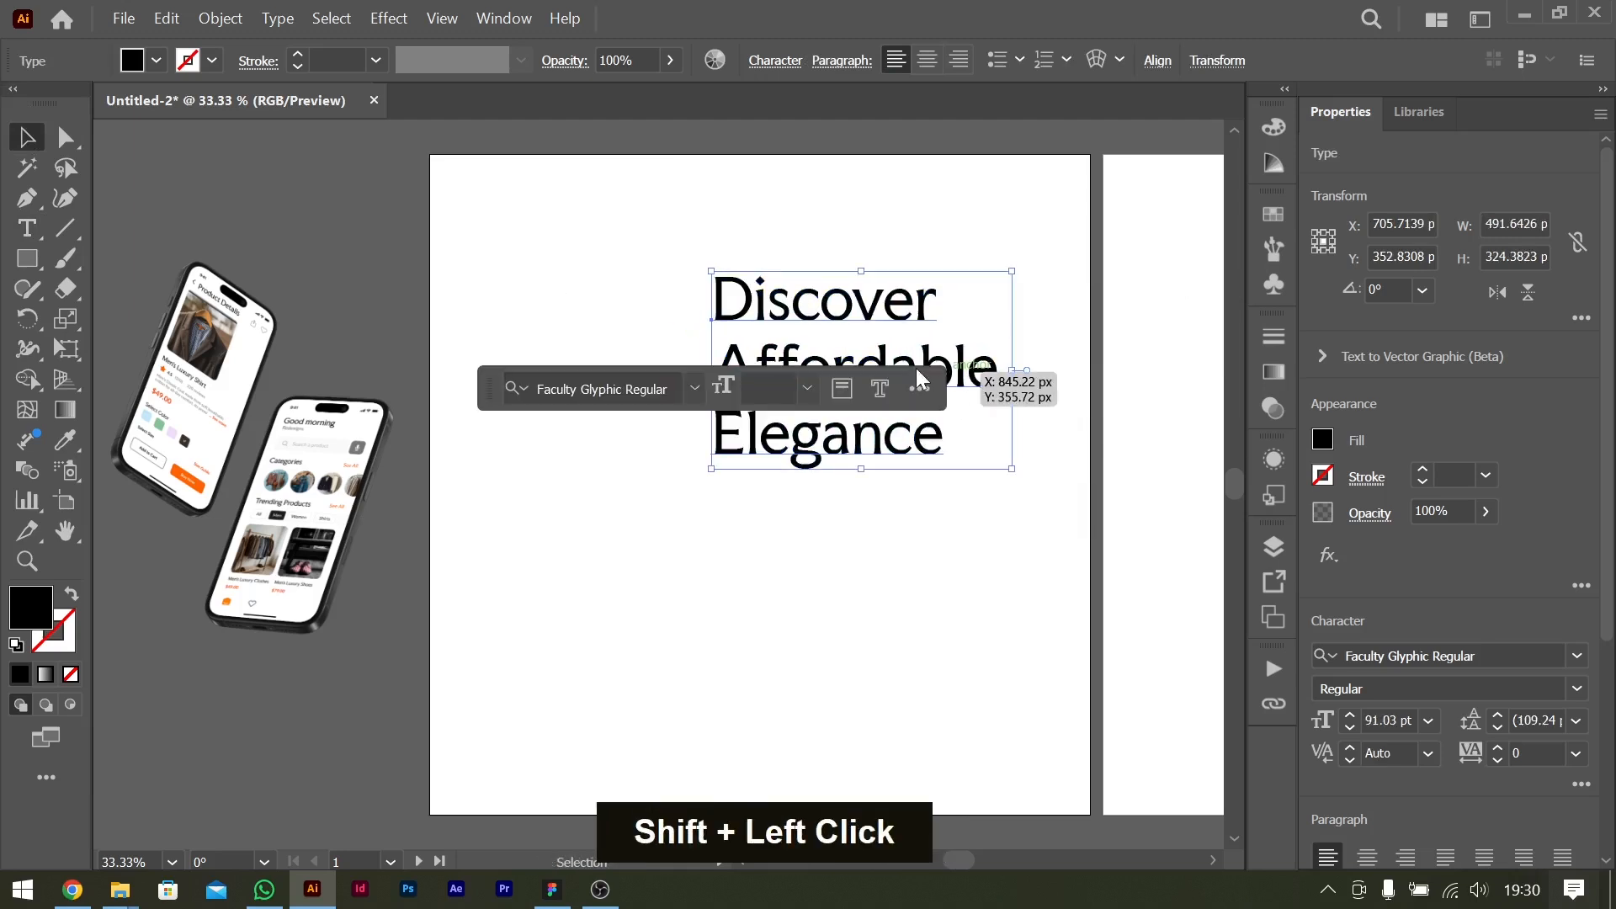
pyautogui.moveTo(867, 314); pyautogui.dragTo(900, 315)
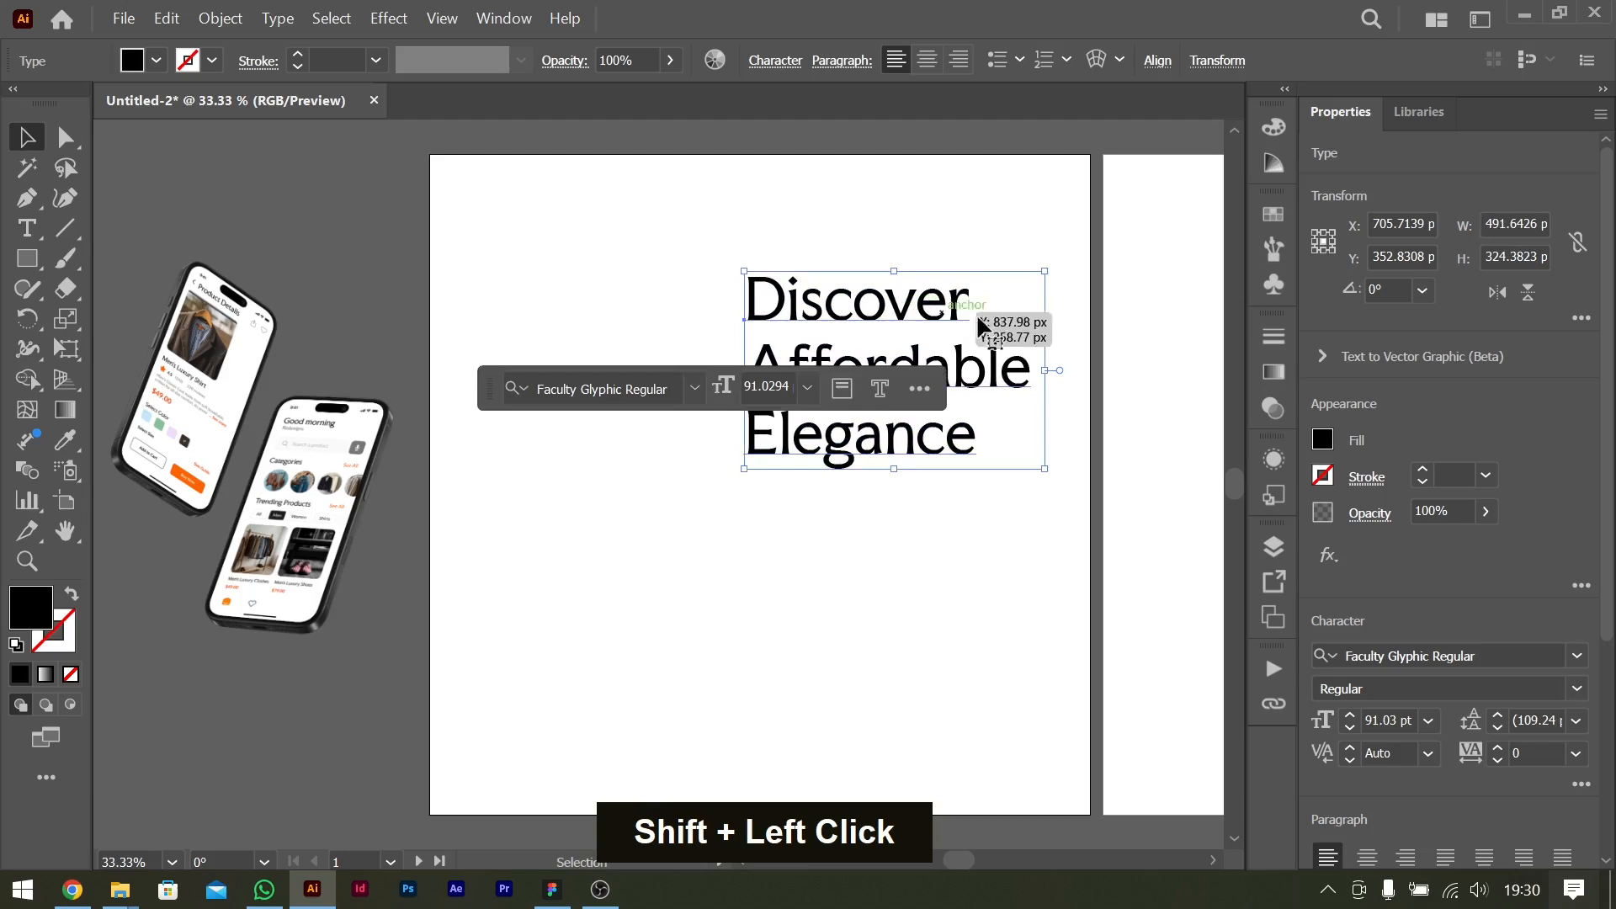
# Tighten the title's leading to 99.24 pt and deselect it.
pyautogui.hotkey('alt', 'Up')
pyautogui.hotkey('alt', 'Up')
pyautogui.hotkey('alt', 'Up')
pyautogui.hotkey('alt', 'Up')
pyautogui.hotkey('alt', 'Up')
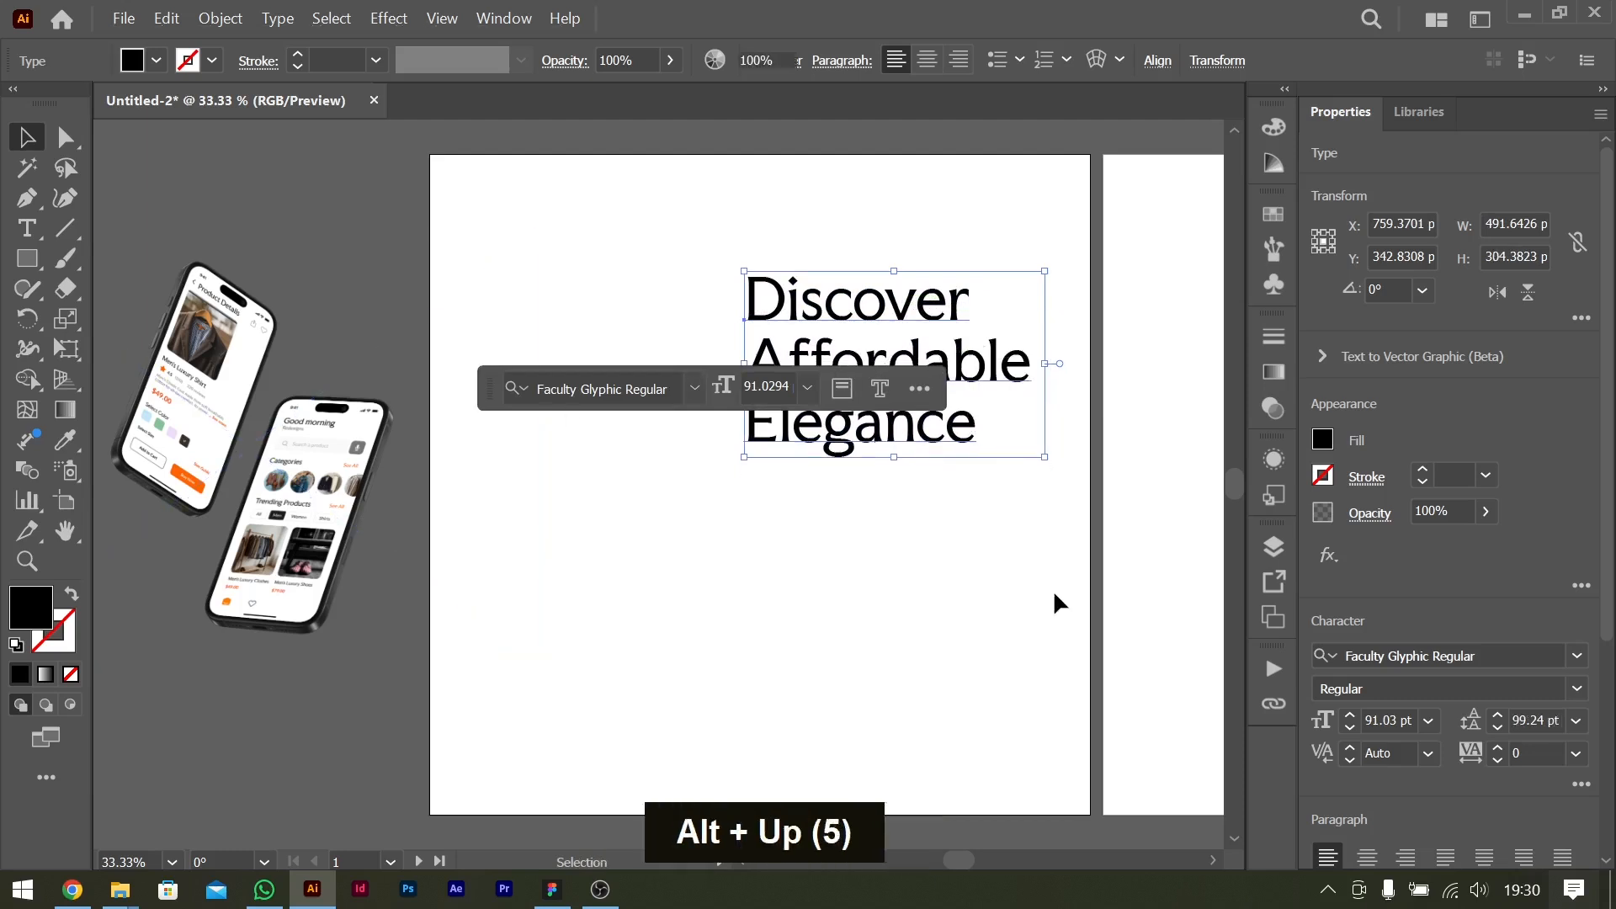
pyautogui.click(757, 497)
# Place the phone mockup on the first artboard beside the title, raise the title slightly and shift the mockup a little to the right.
pyautogui.moveTo(295, 435); pyautogui.dragTo(664, 495)
pyautogui.click(1069, 577)
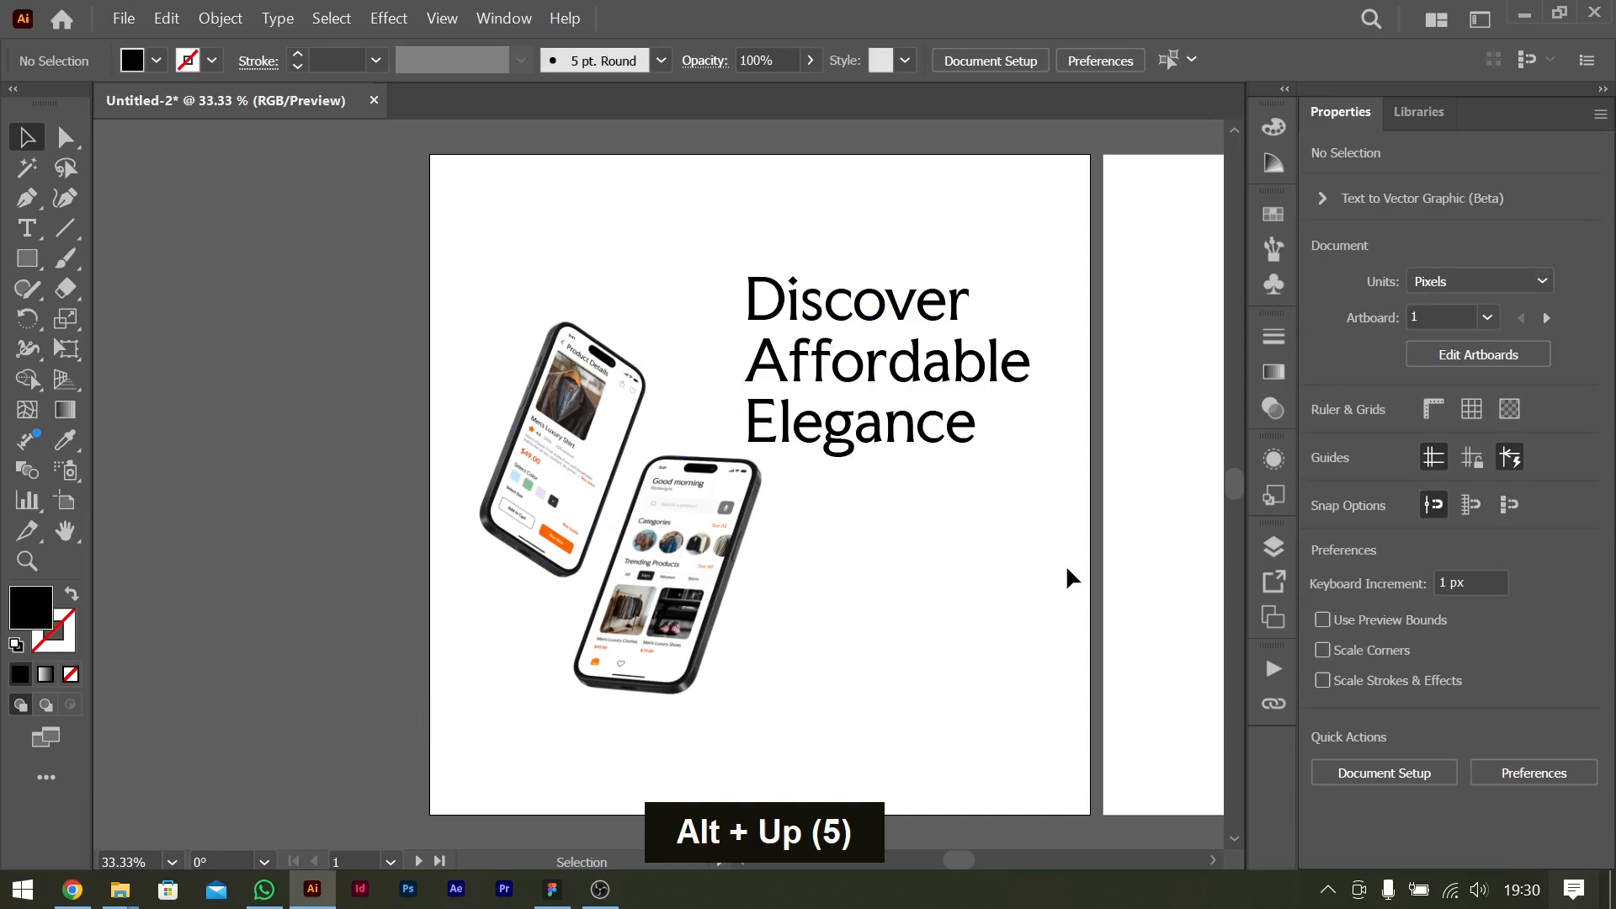
pyautogui.moveTo(957, 361); pyautogui.dragTo(956, 351)
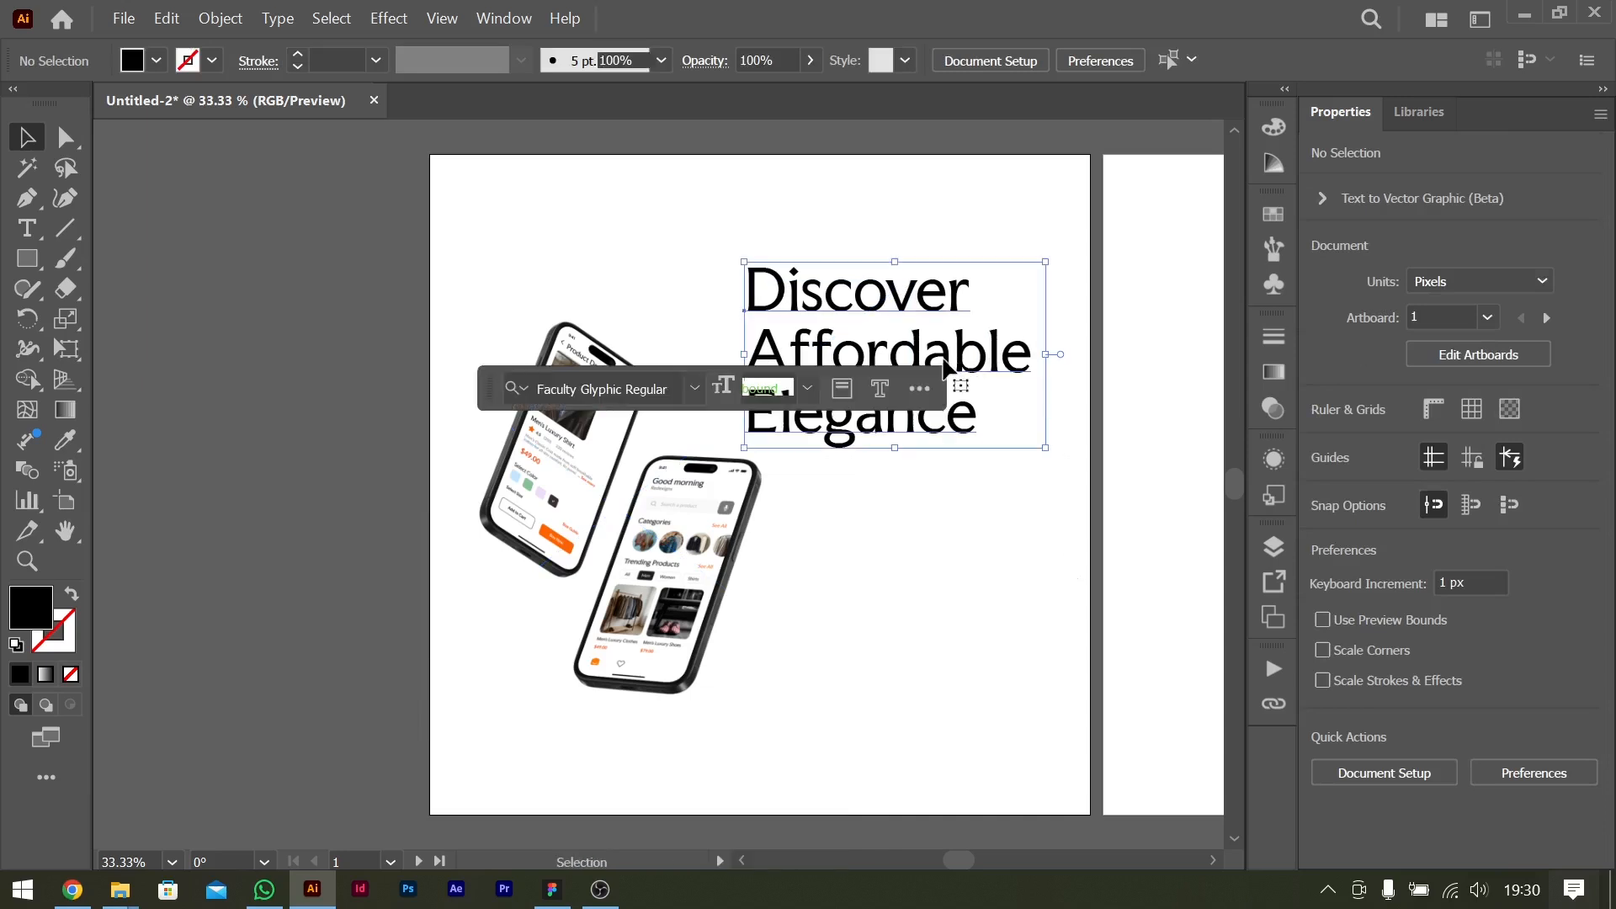
pyautogui.moveTo(732, 528); pyautogui.dragTo(754, 532)
# Move the title and the phone mockup together off the left side of the first artboard and deselect them.
pyautogui.hscroll(-3, 878, 483)
pyautogui.keyDown('shift'); pyautogui.click(1140, 373); pyautogui.keyUp('shift')
pyautogui.moveTo(1141, 373); pyautogui.dragTo(387, 373)
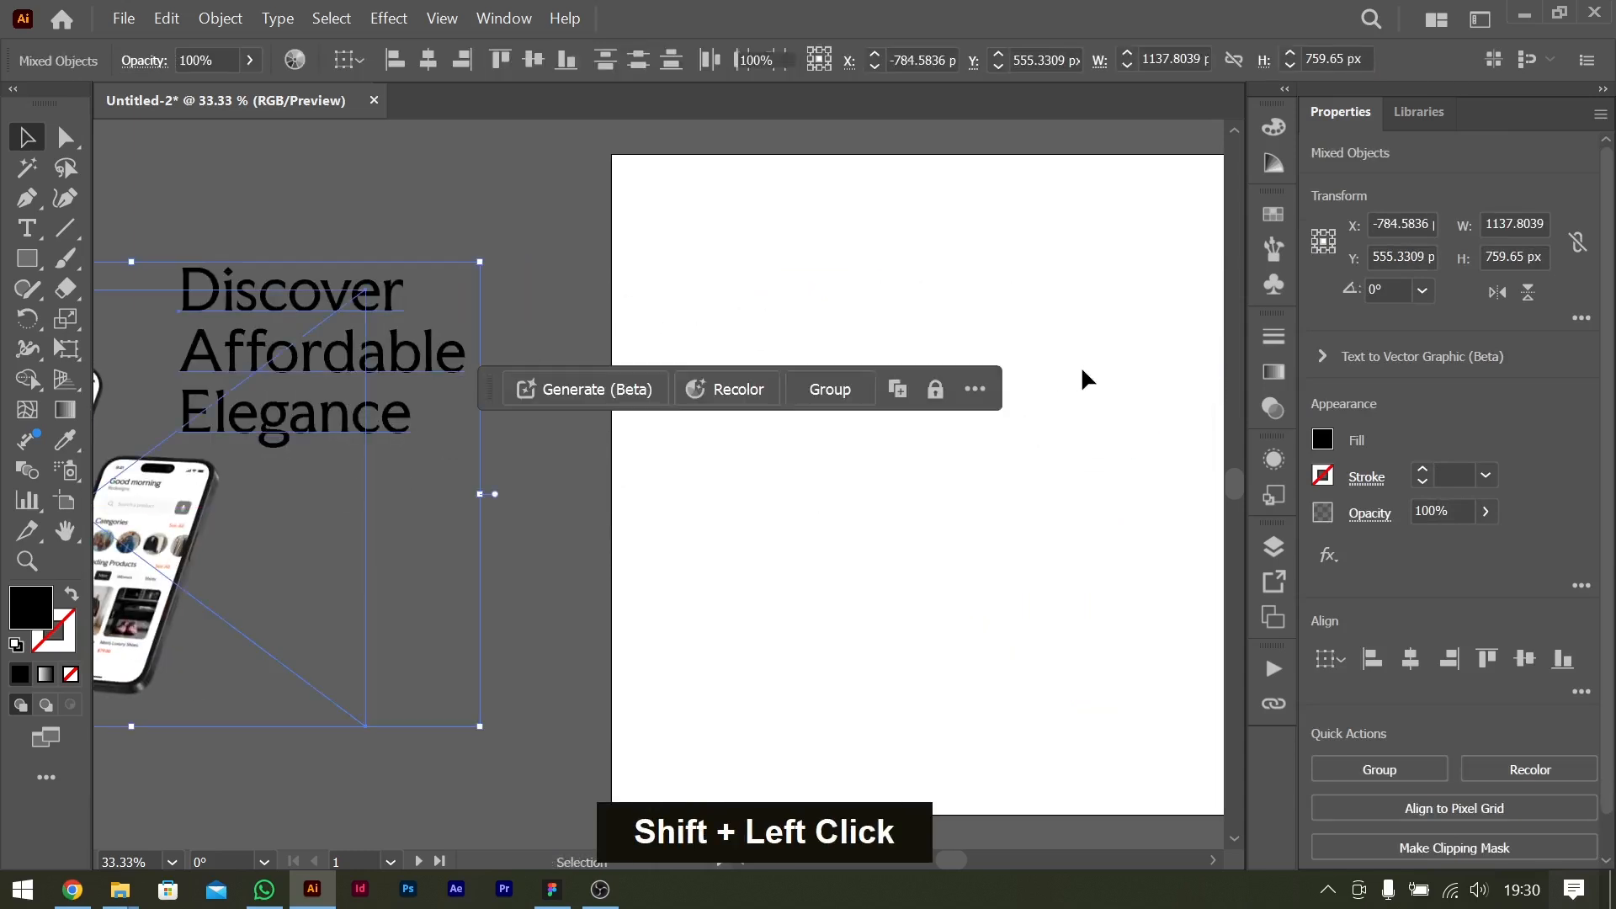
pyautogui.click(1084, 375)
# Draw a black 1080 × 1080 px rectangle with the Rectangle tool, covering the whole first artboard.
pyautogui.hscroll(3, 1084, 379)
pyautogui.hscroll(-3, 747, 397)
pyautogui.hscroll(3, 747, 397)
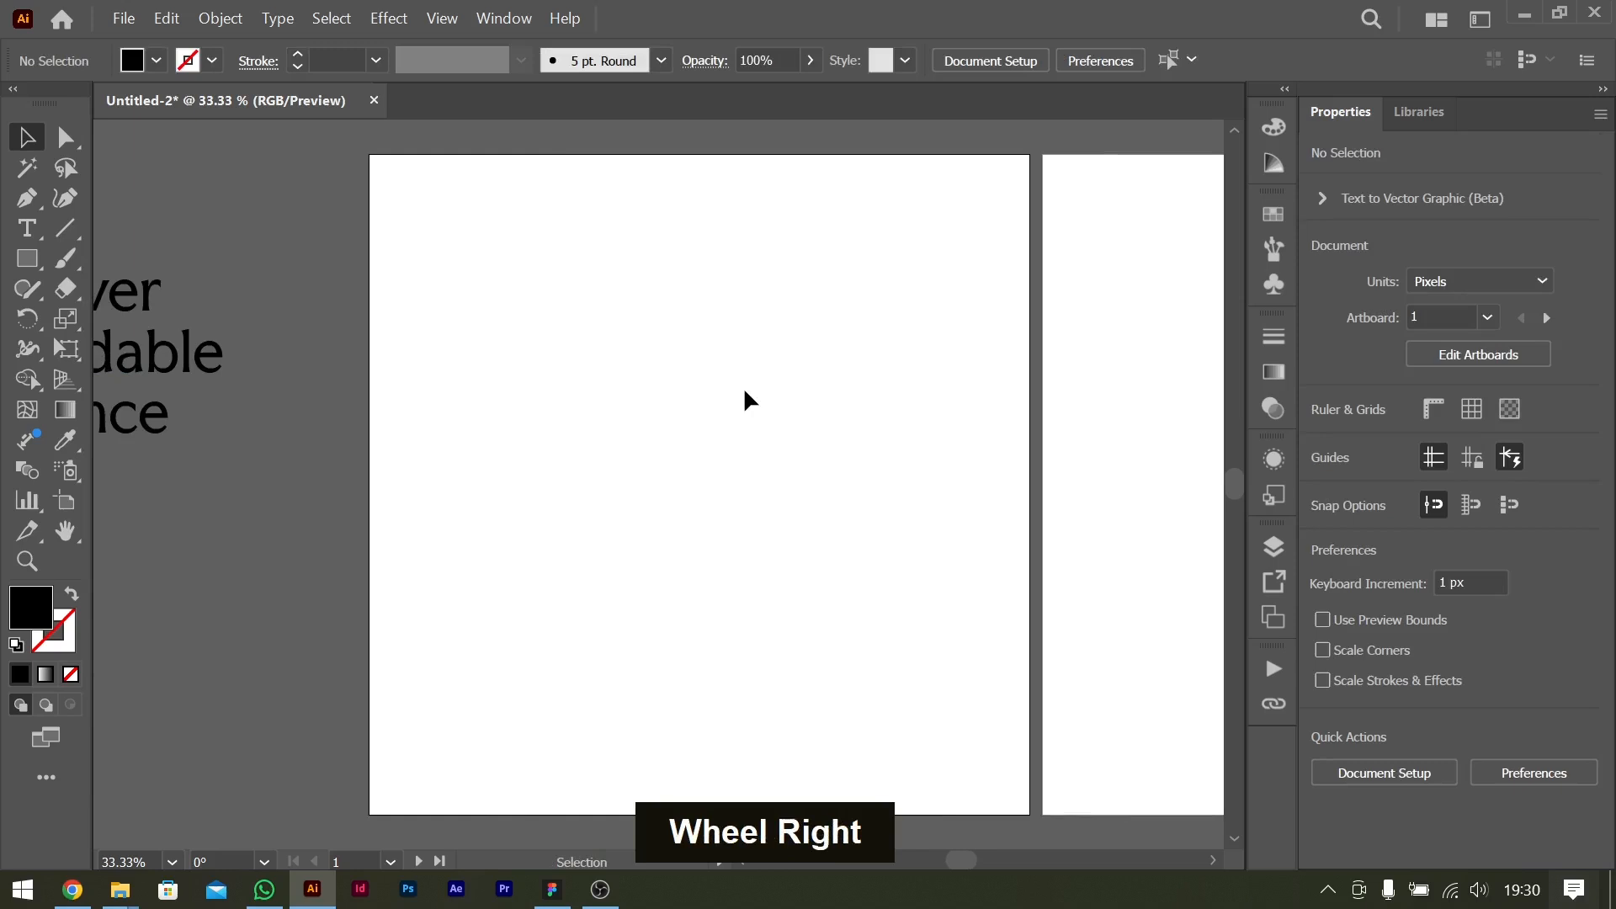
pyautogui.hscroll(3, 663, 426)
pyautogui.hscroll(-5, 663, 425)
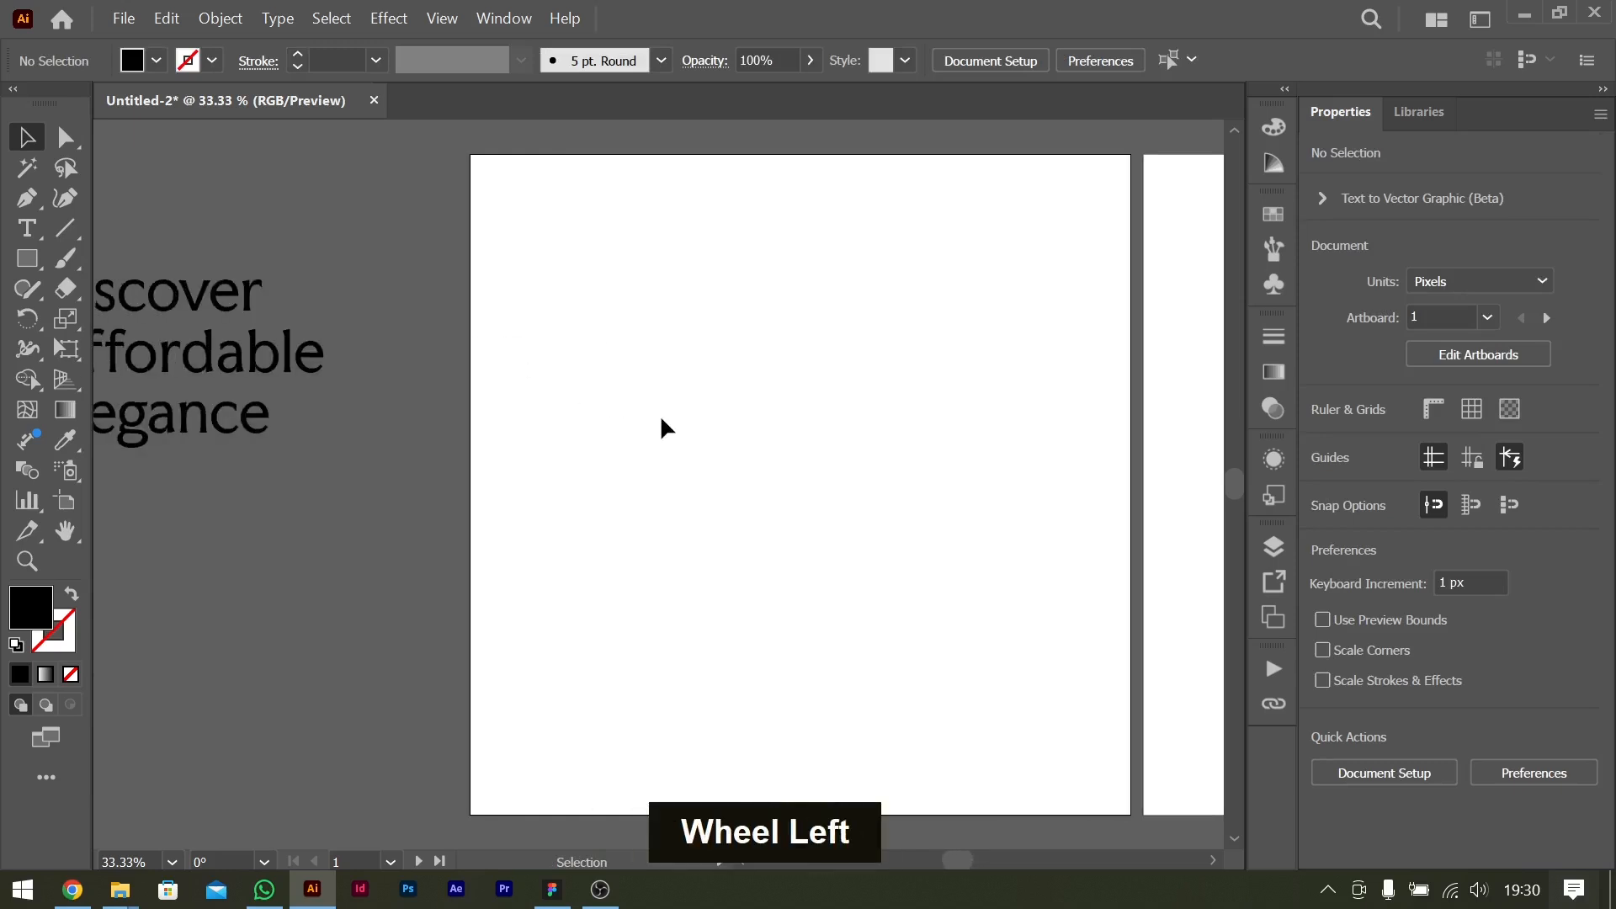
pyautogui.hscroll(2, 662, 426)
pyautogui.click(27, 258)
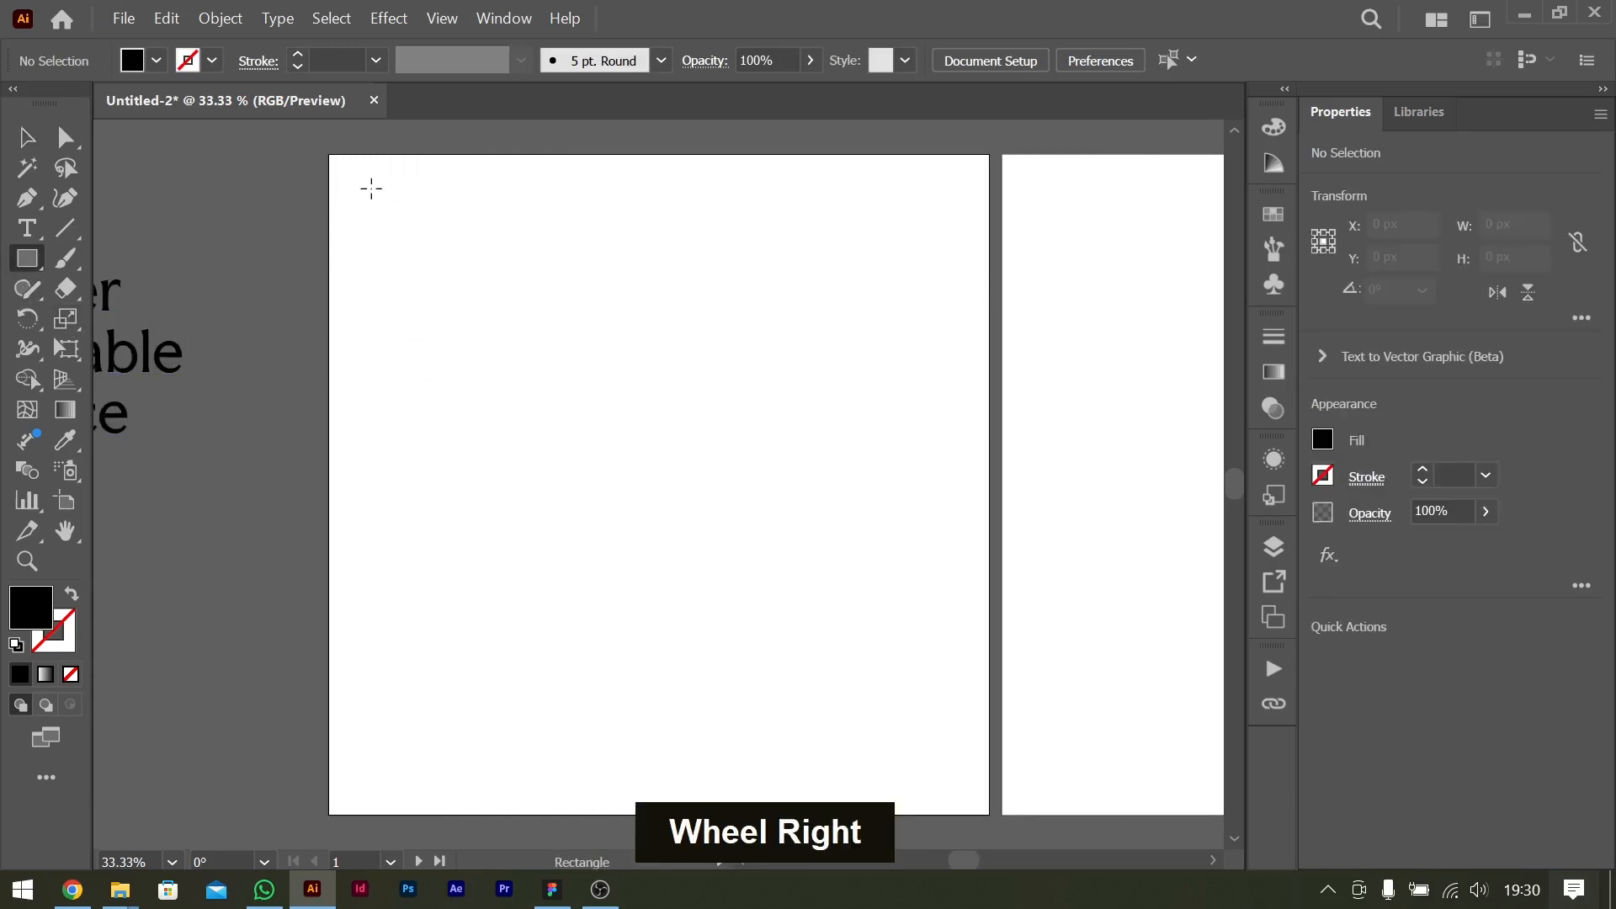
pyautogui.moveTo(328, 155); pyautogui.dragTo(989, 814)
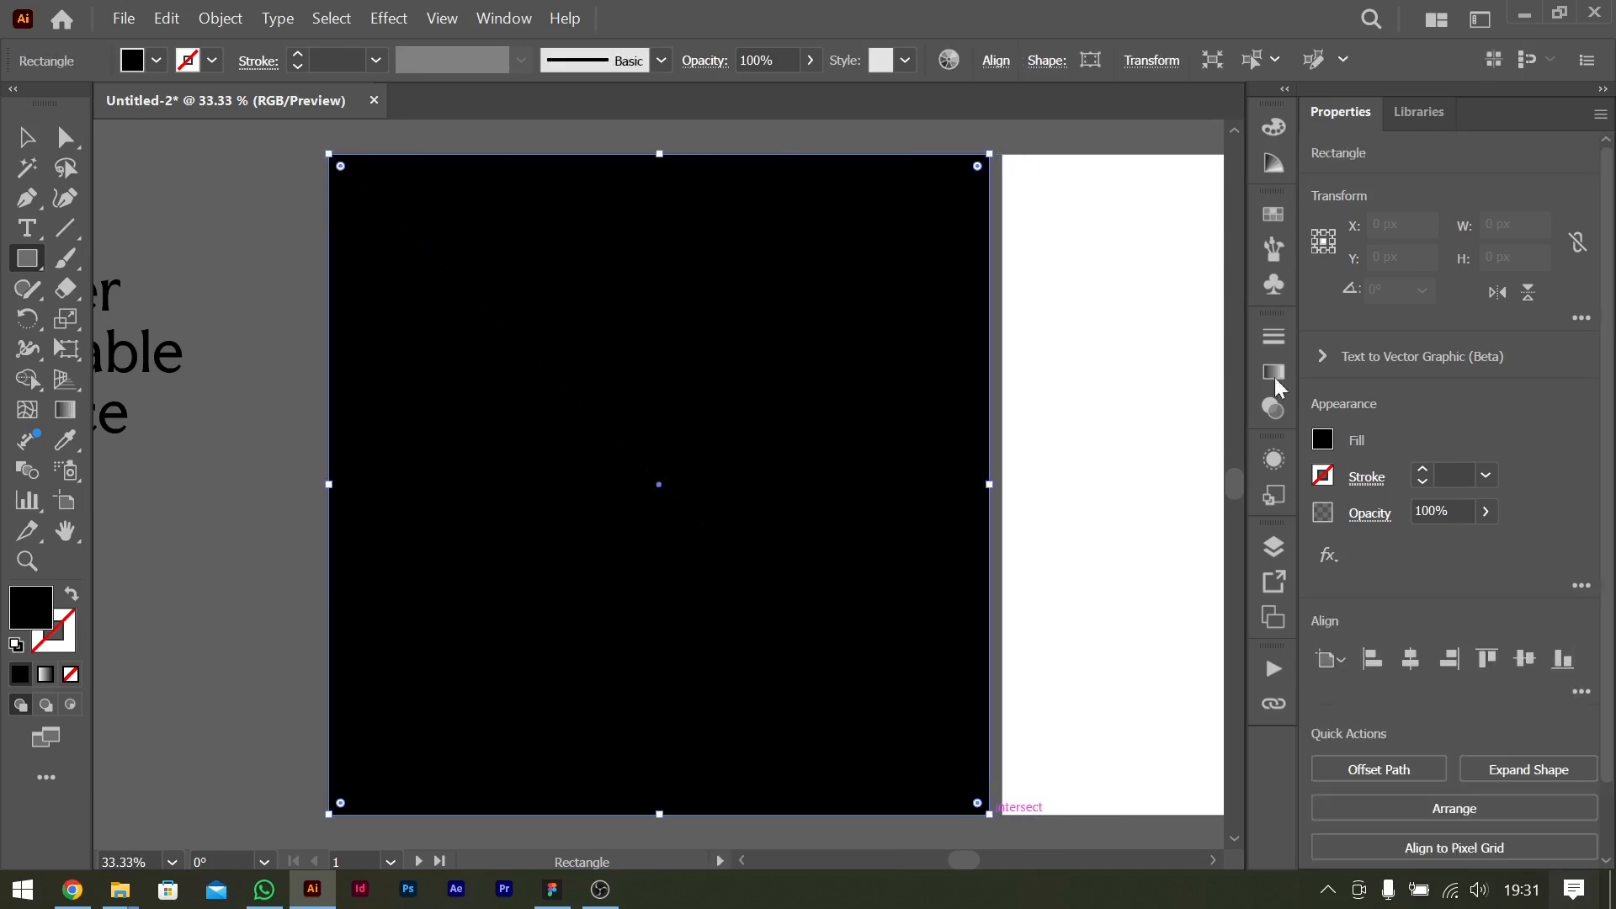
# Fill the rectangle with a freeform gradient in Points mode and add a white colour point near its centre.
pyautogui.click(1276, 376)
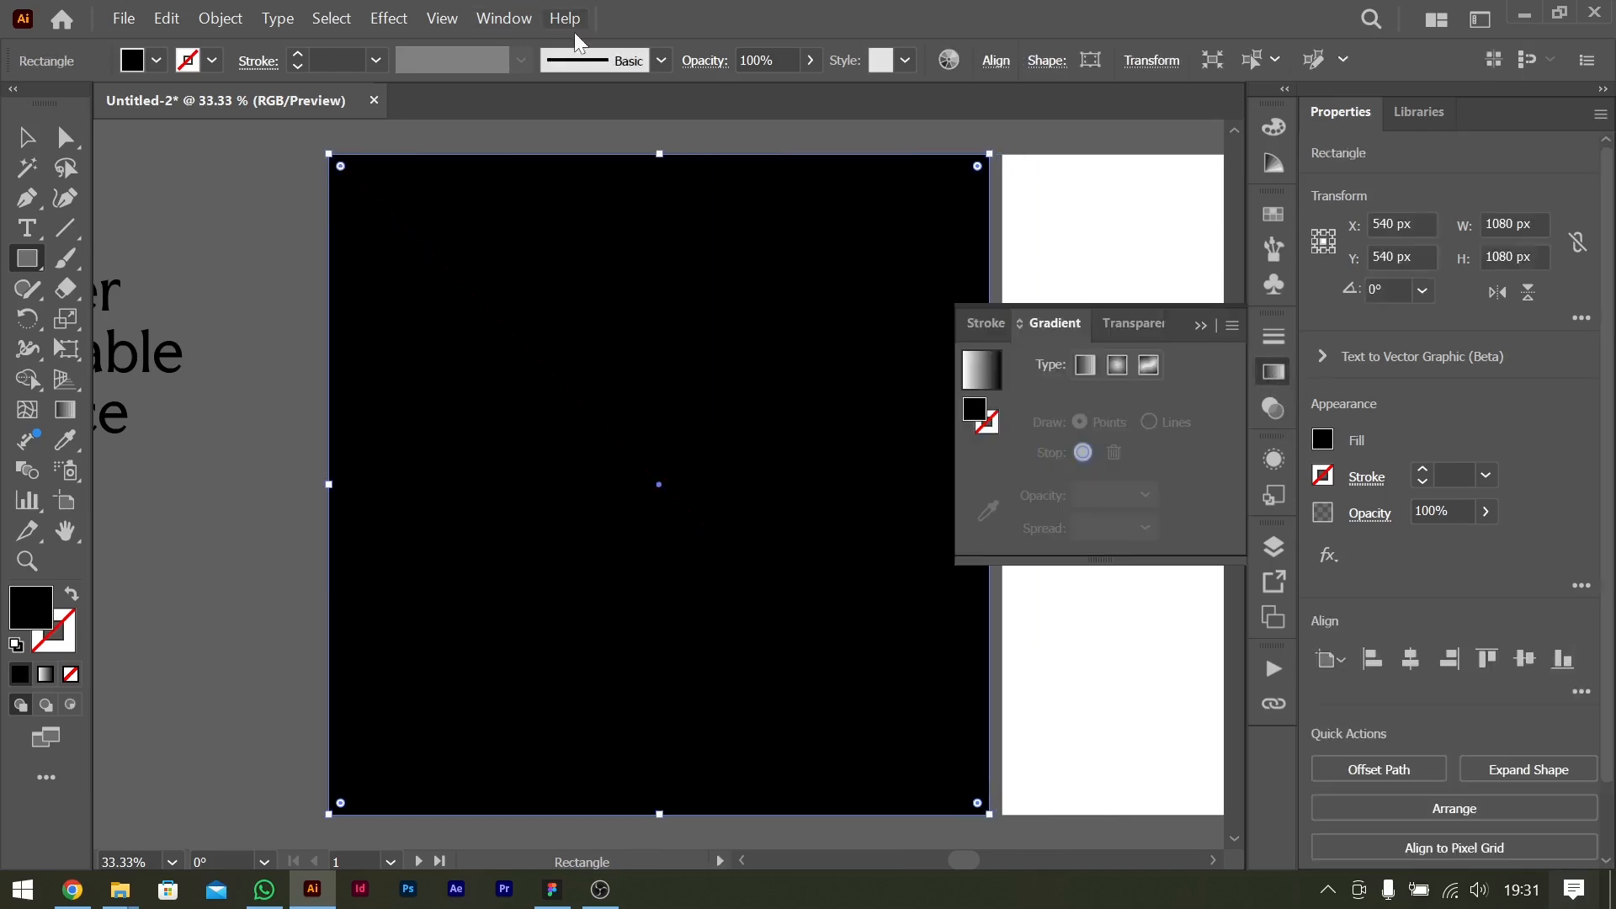
pyautogui.click(505, 19)
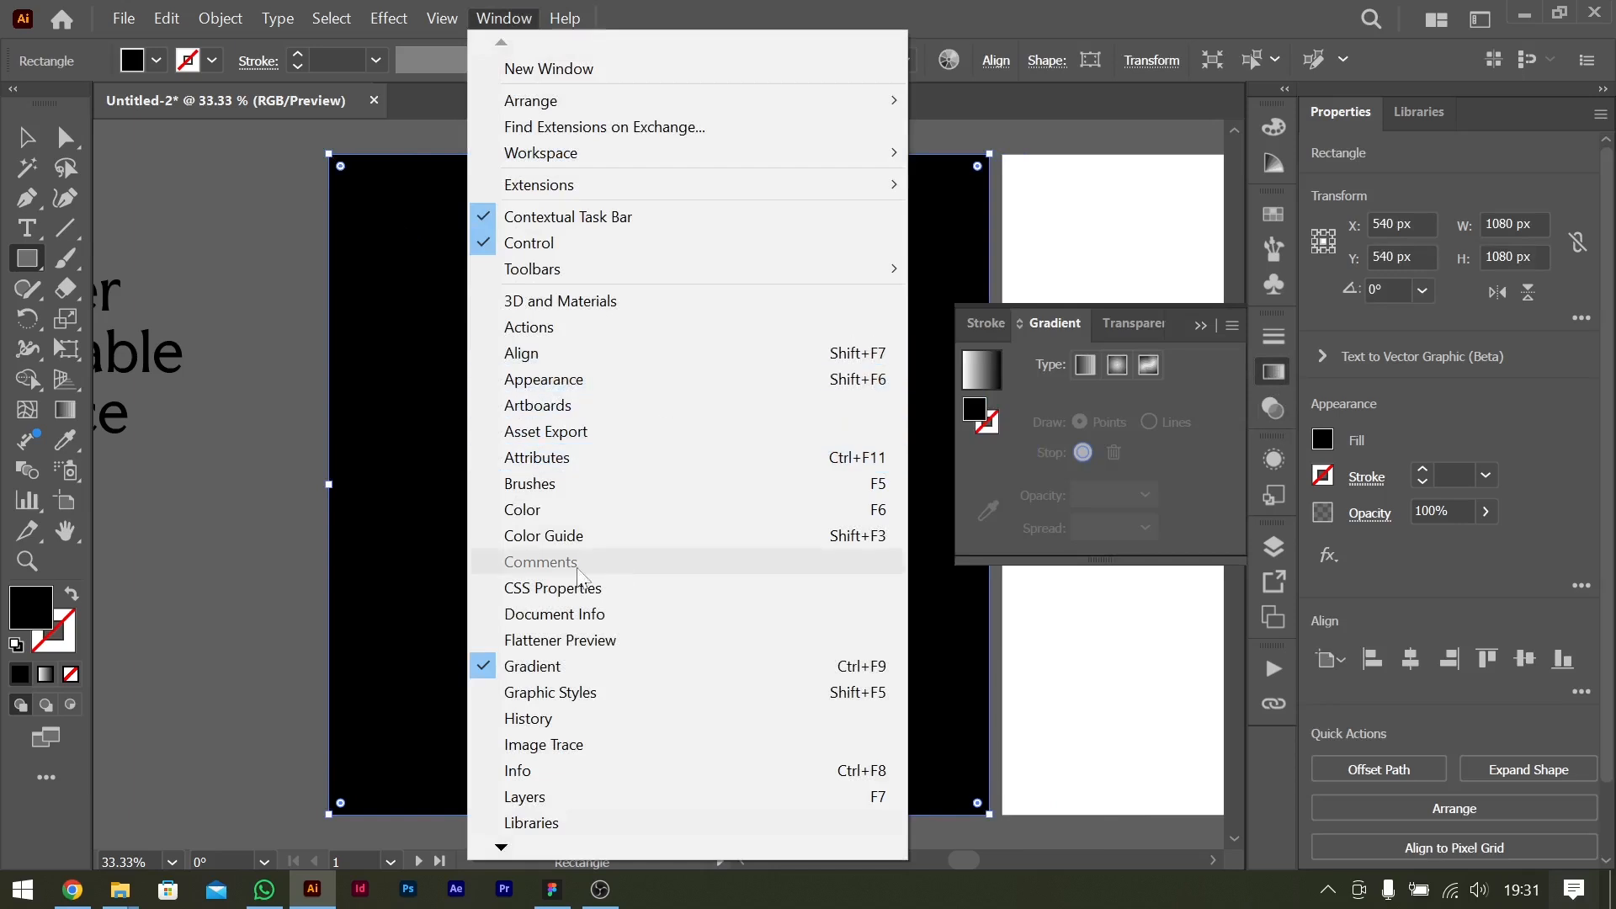
pyautogui.click(1088, 5)
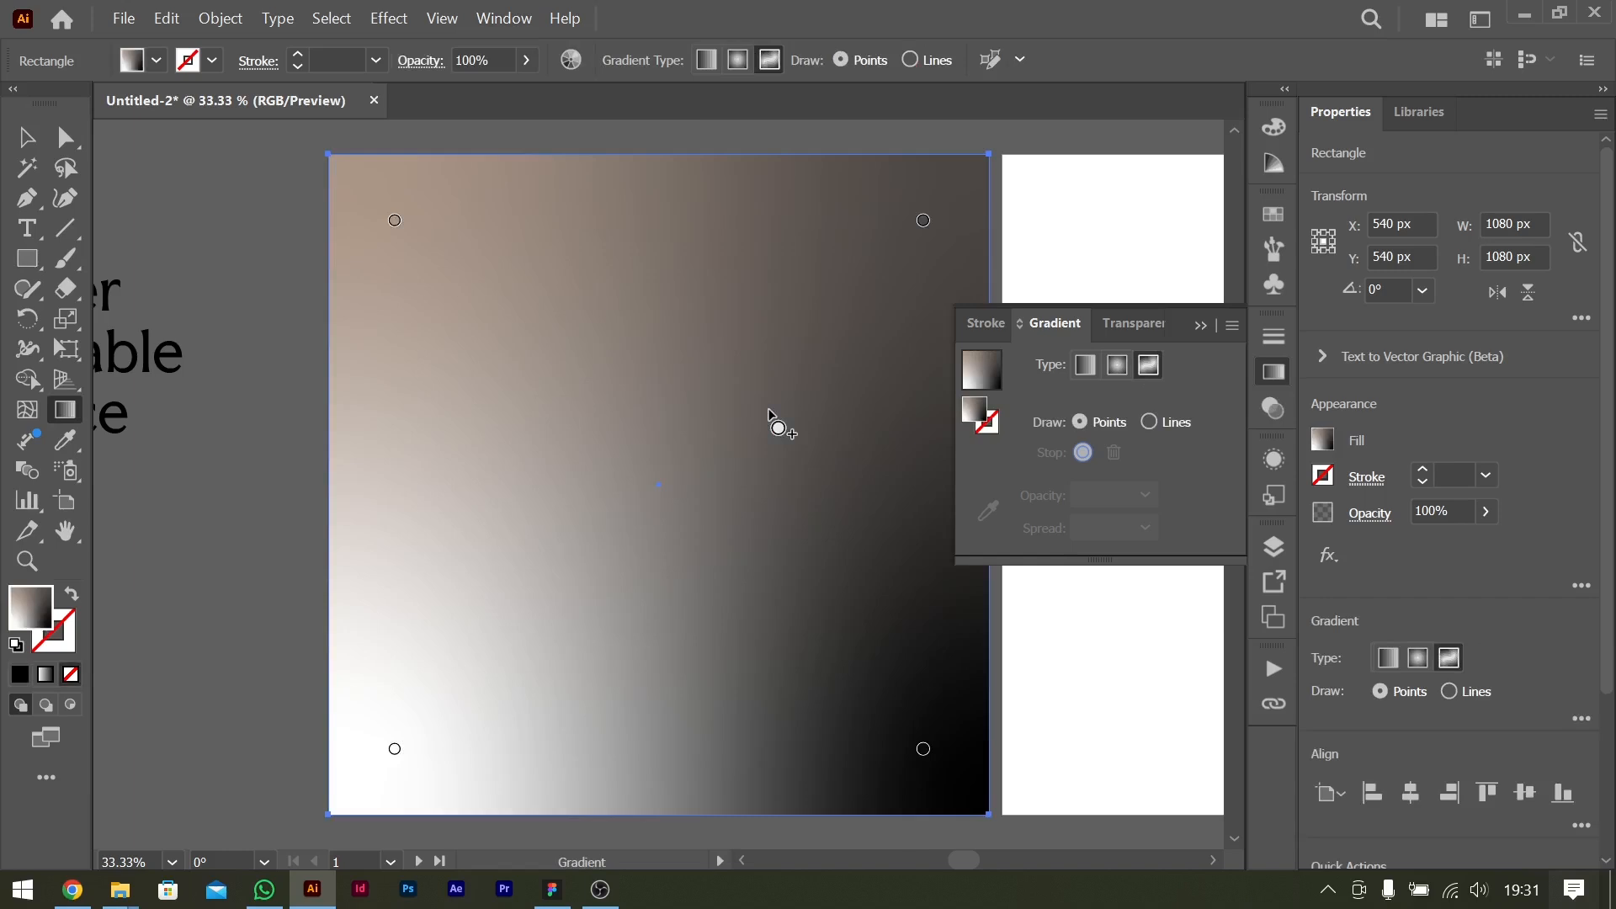
pyautogui.click(648, 480)
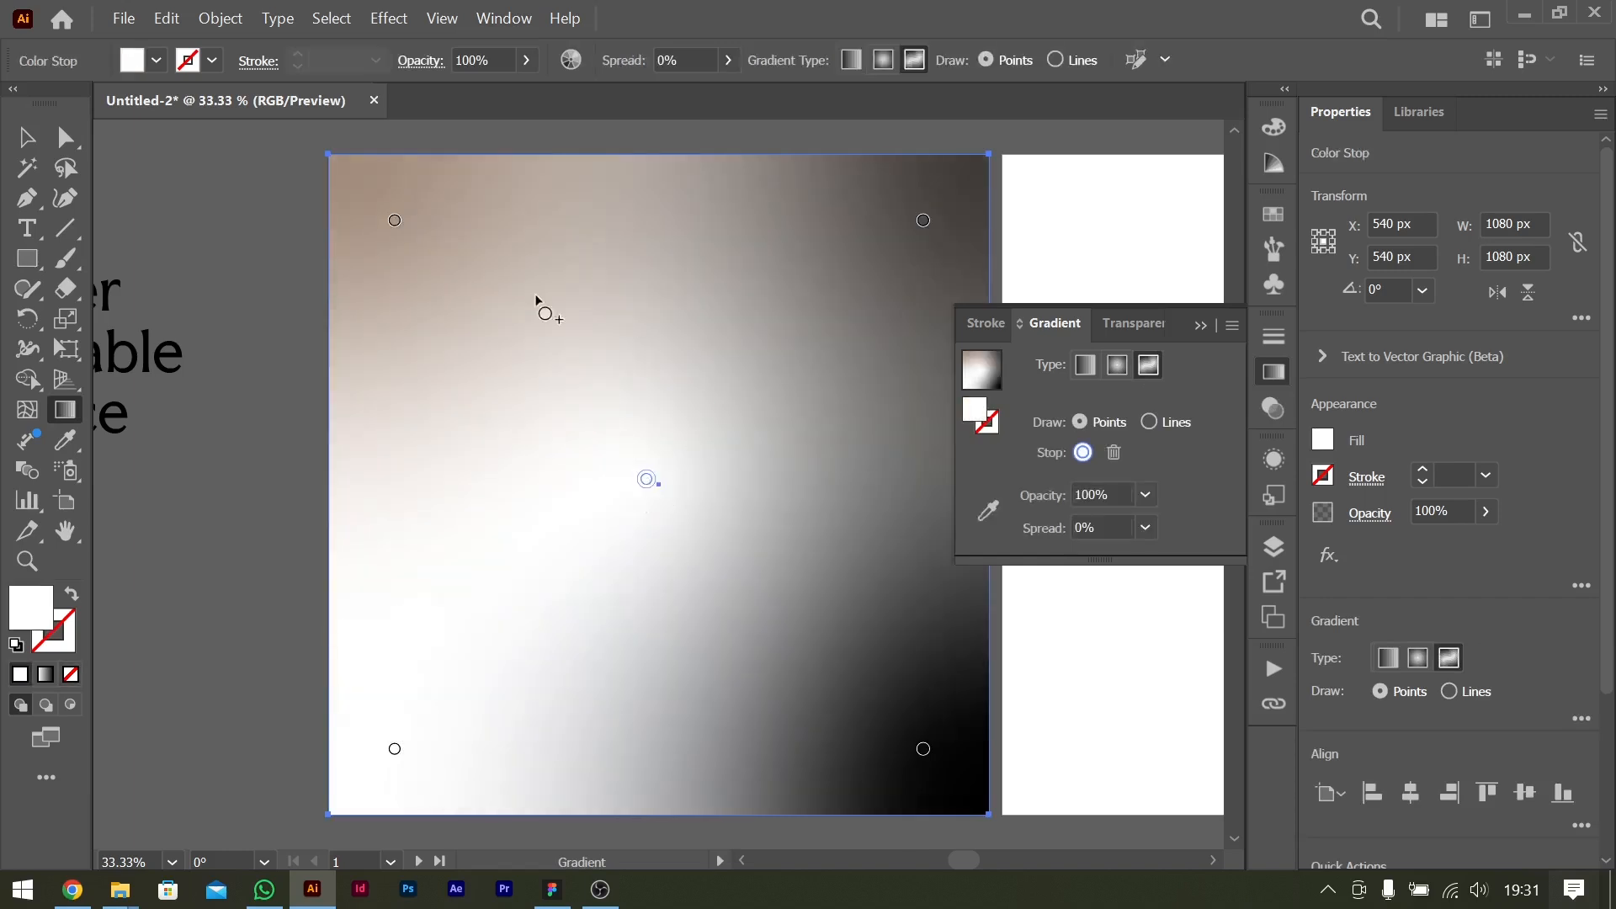
# Place the column of five palette swatches beside the first artboard, level with the rectangle's upper left part.
pyautogui.doubleClick(396, 222)
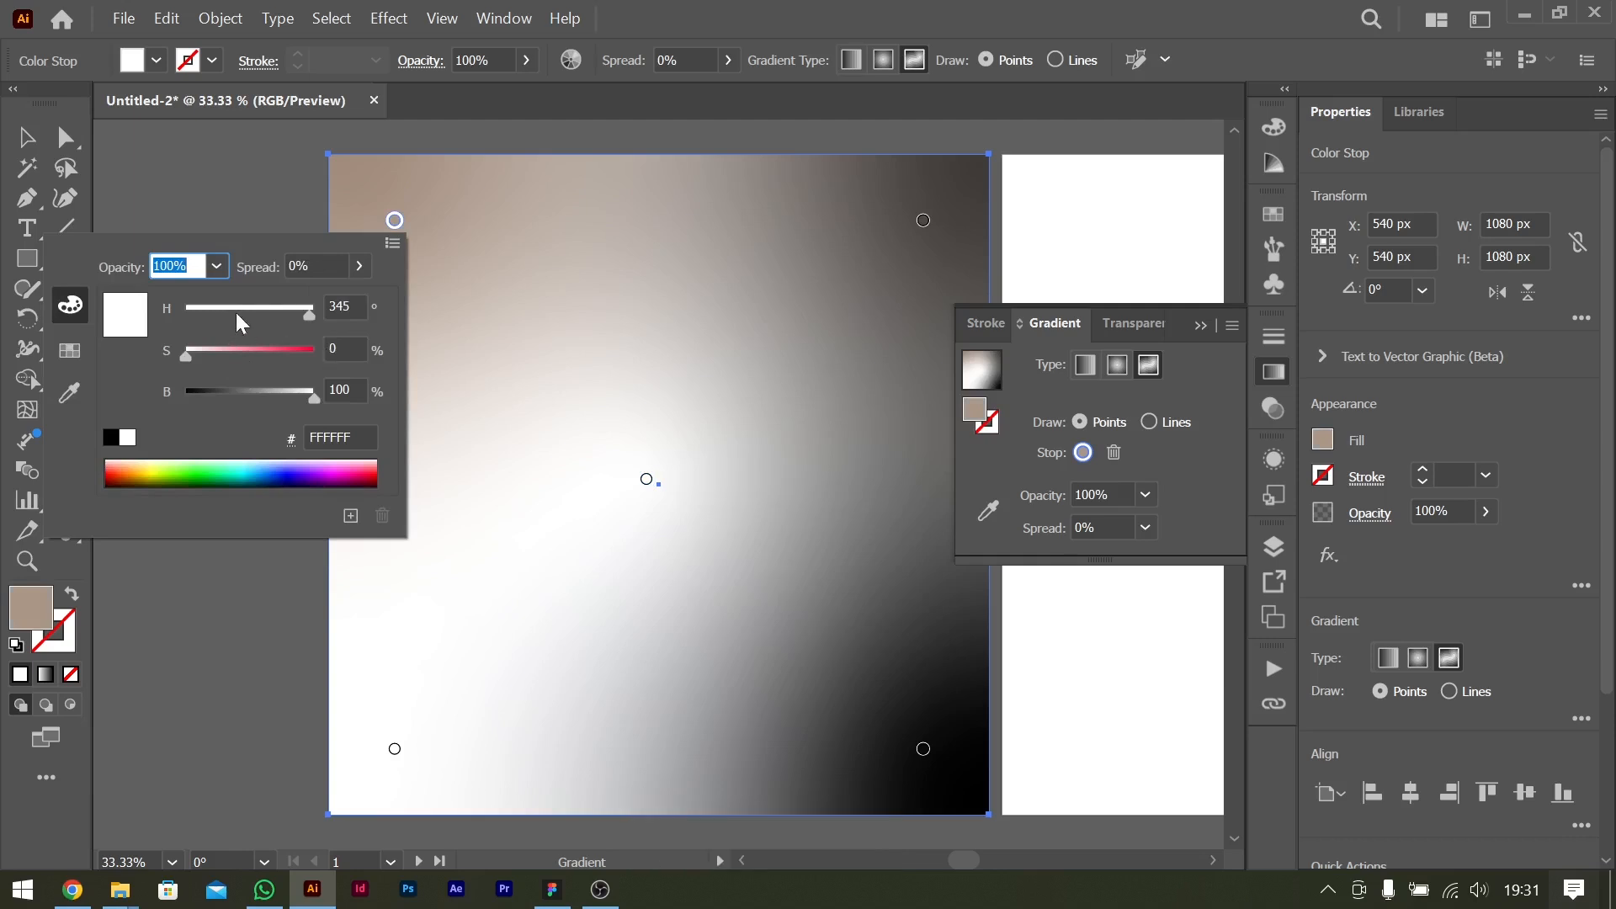
pyautogui.click(32, 137)
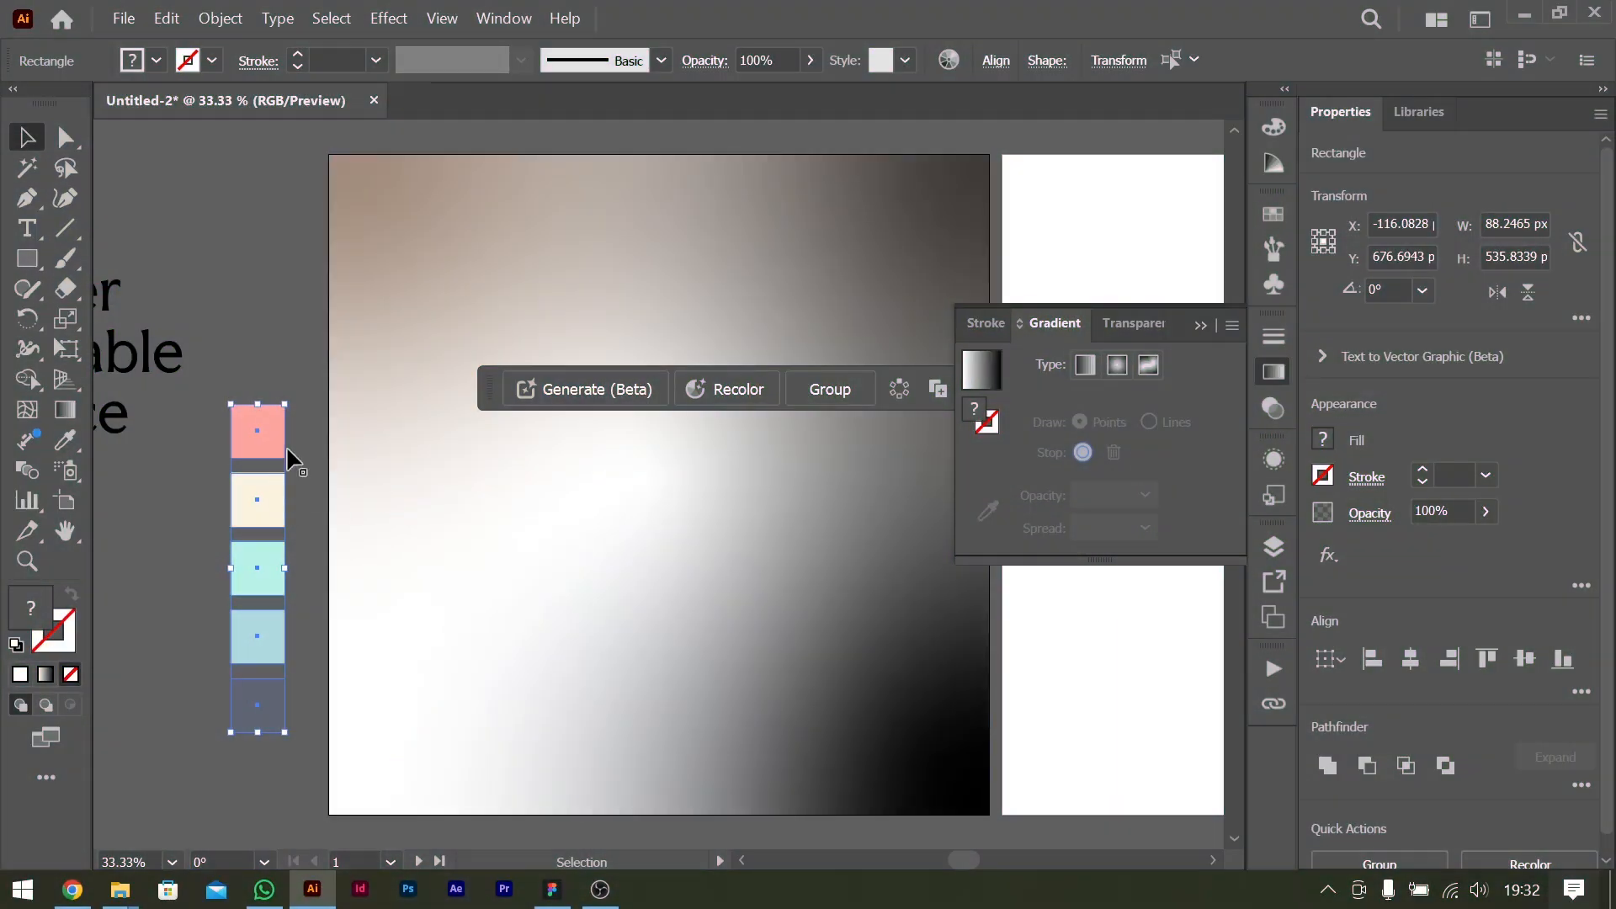
pyautogui.moveTo(260, 446); pyautogui.dragTo(271, 216)
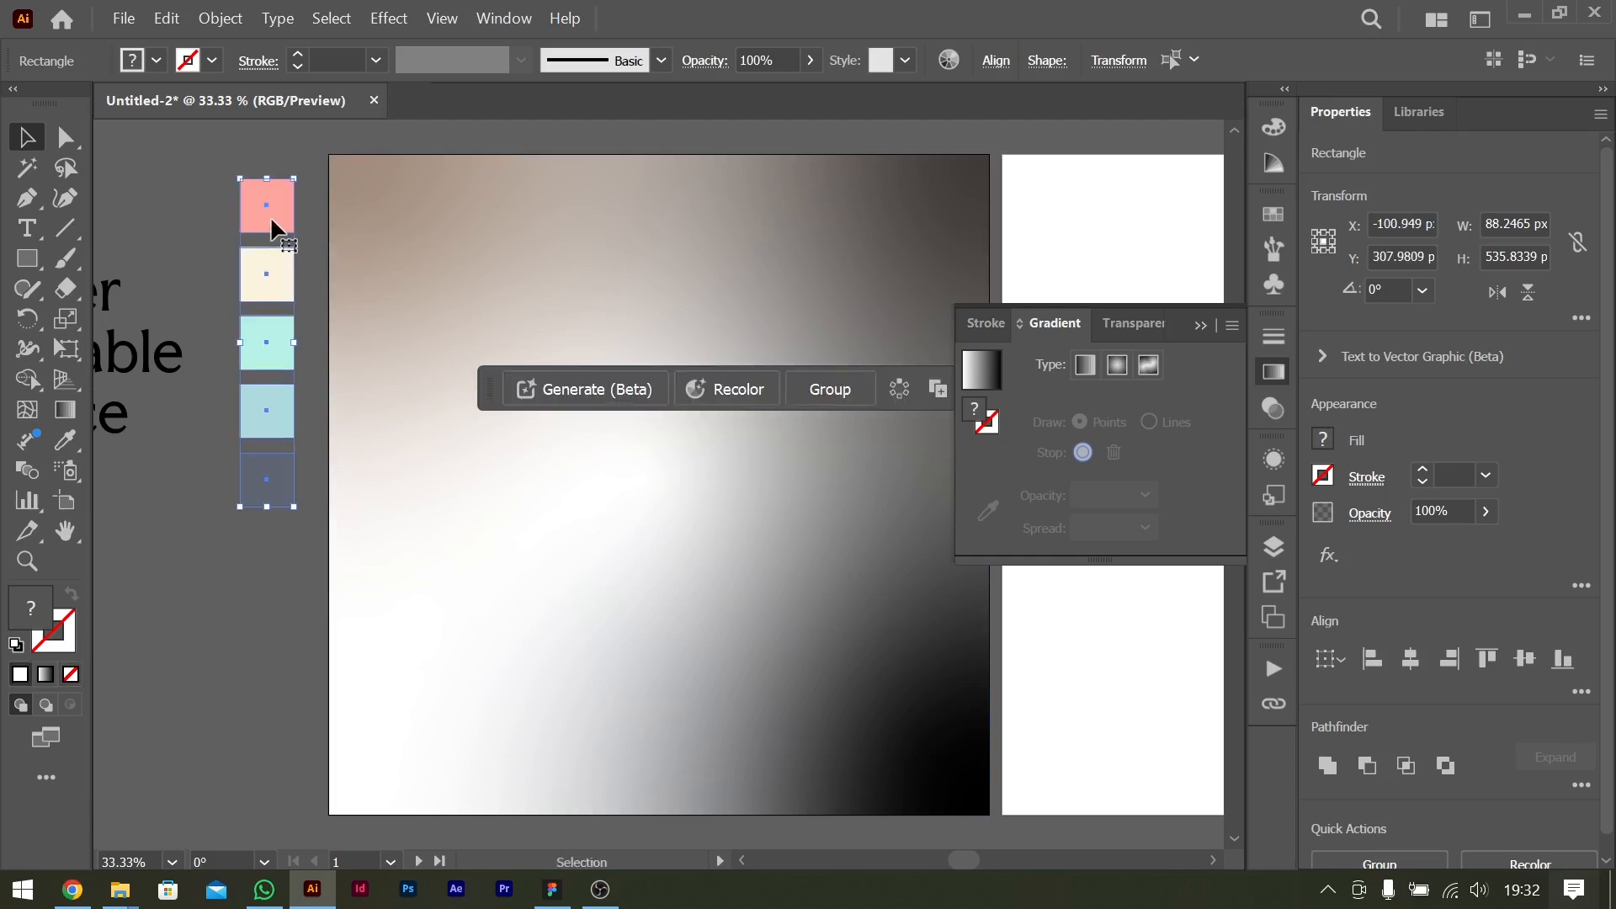
# Recolour the rectangle's upper-left gradient point by sampling the pink palette swatch.
pyautogui.click(582, 529)
pyautogui.press('g')
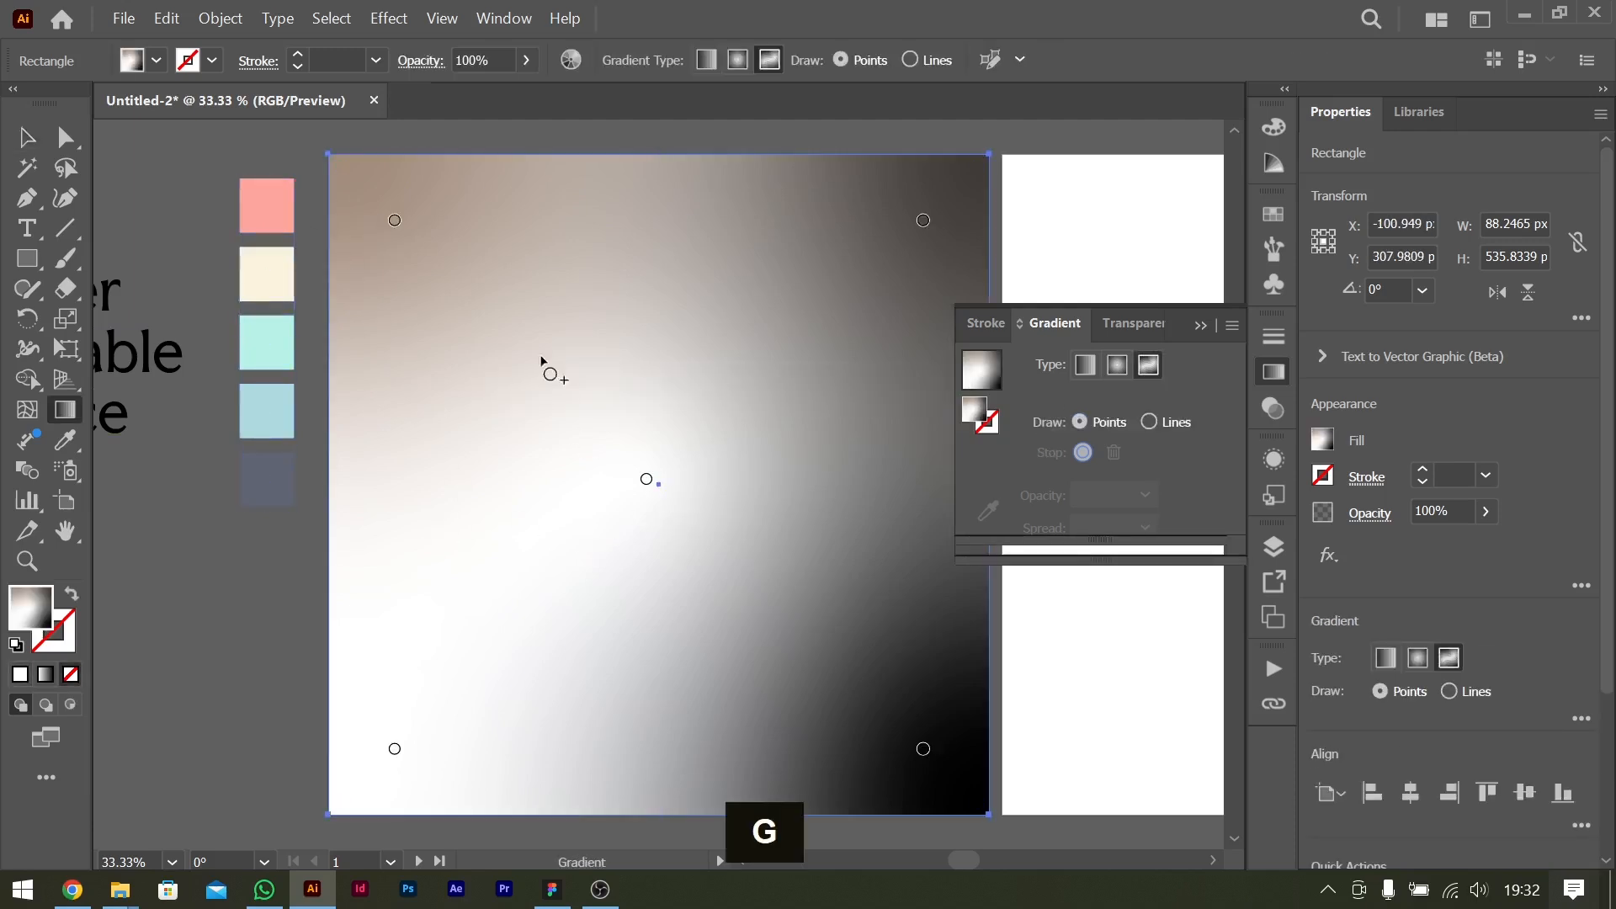
pyautogui.doubleClick(395, 220)
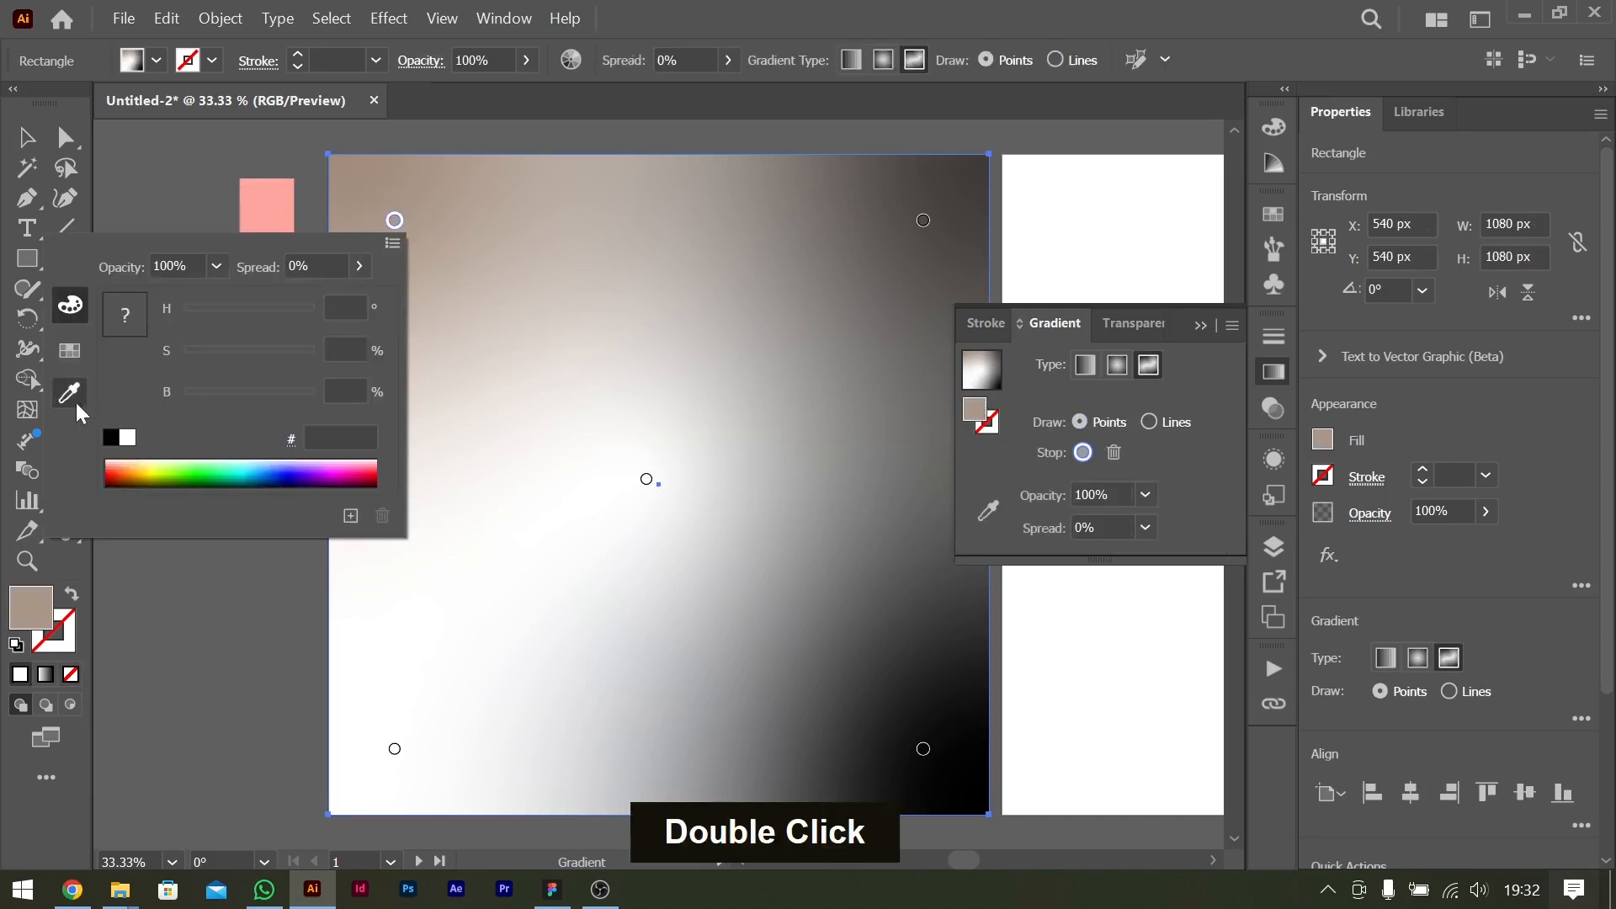
pyautogui.click(74, 397)
pyautogui.click(265, 206)
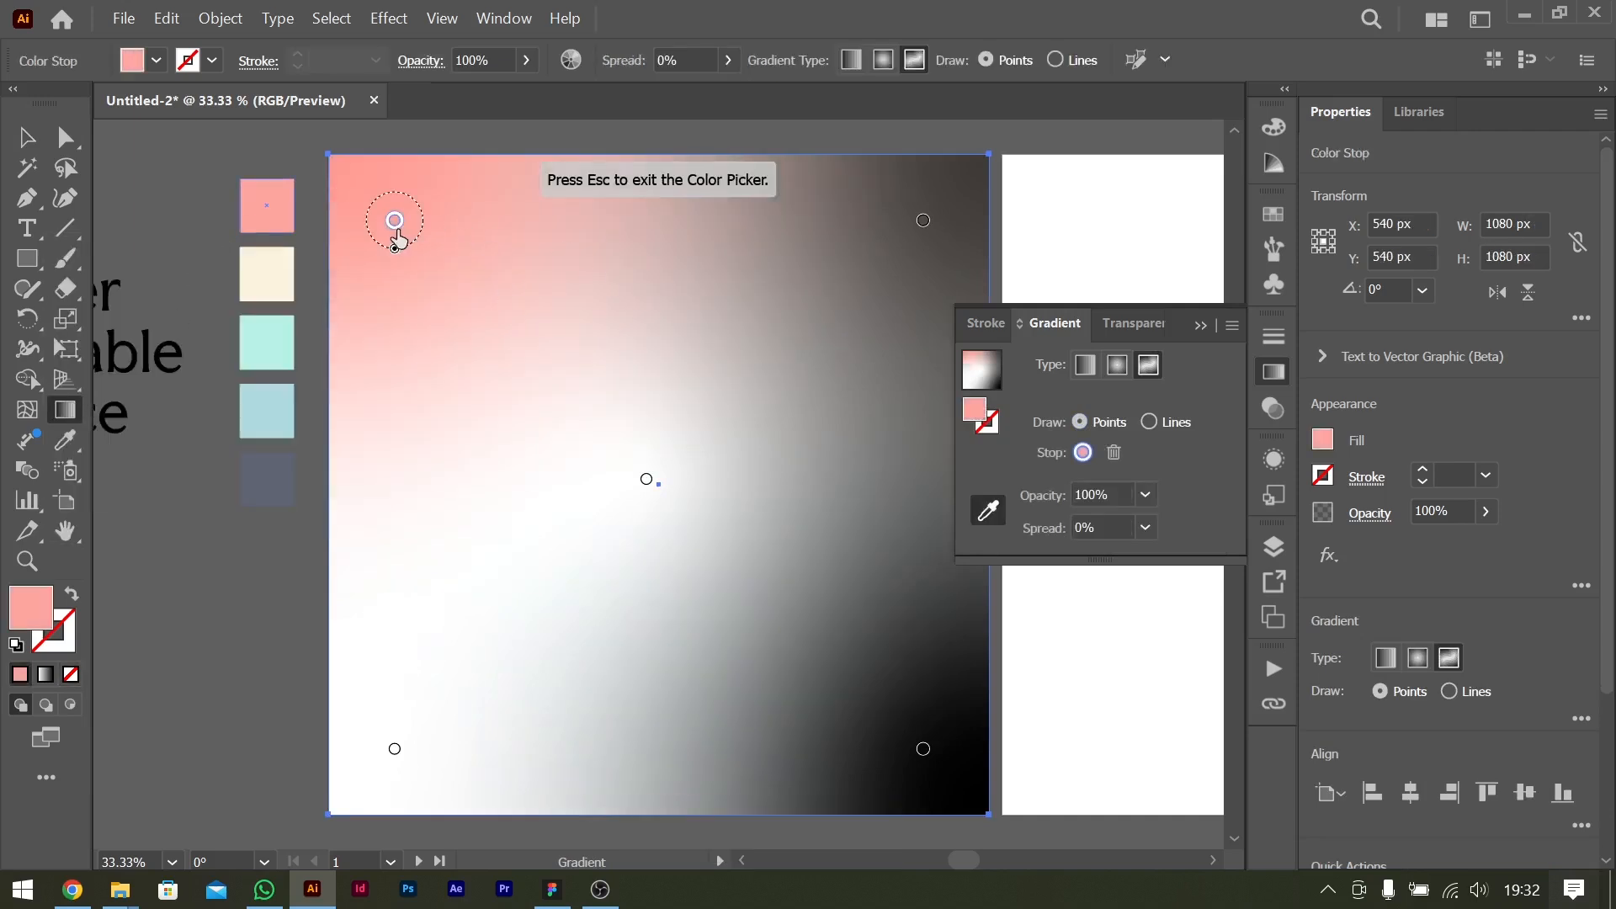
# Set the rectangle's upper-right and lower-right gradient points to white.
pyautogui.click(646, 480)
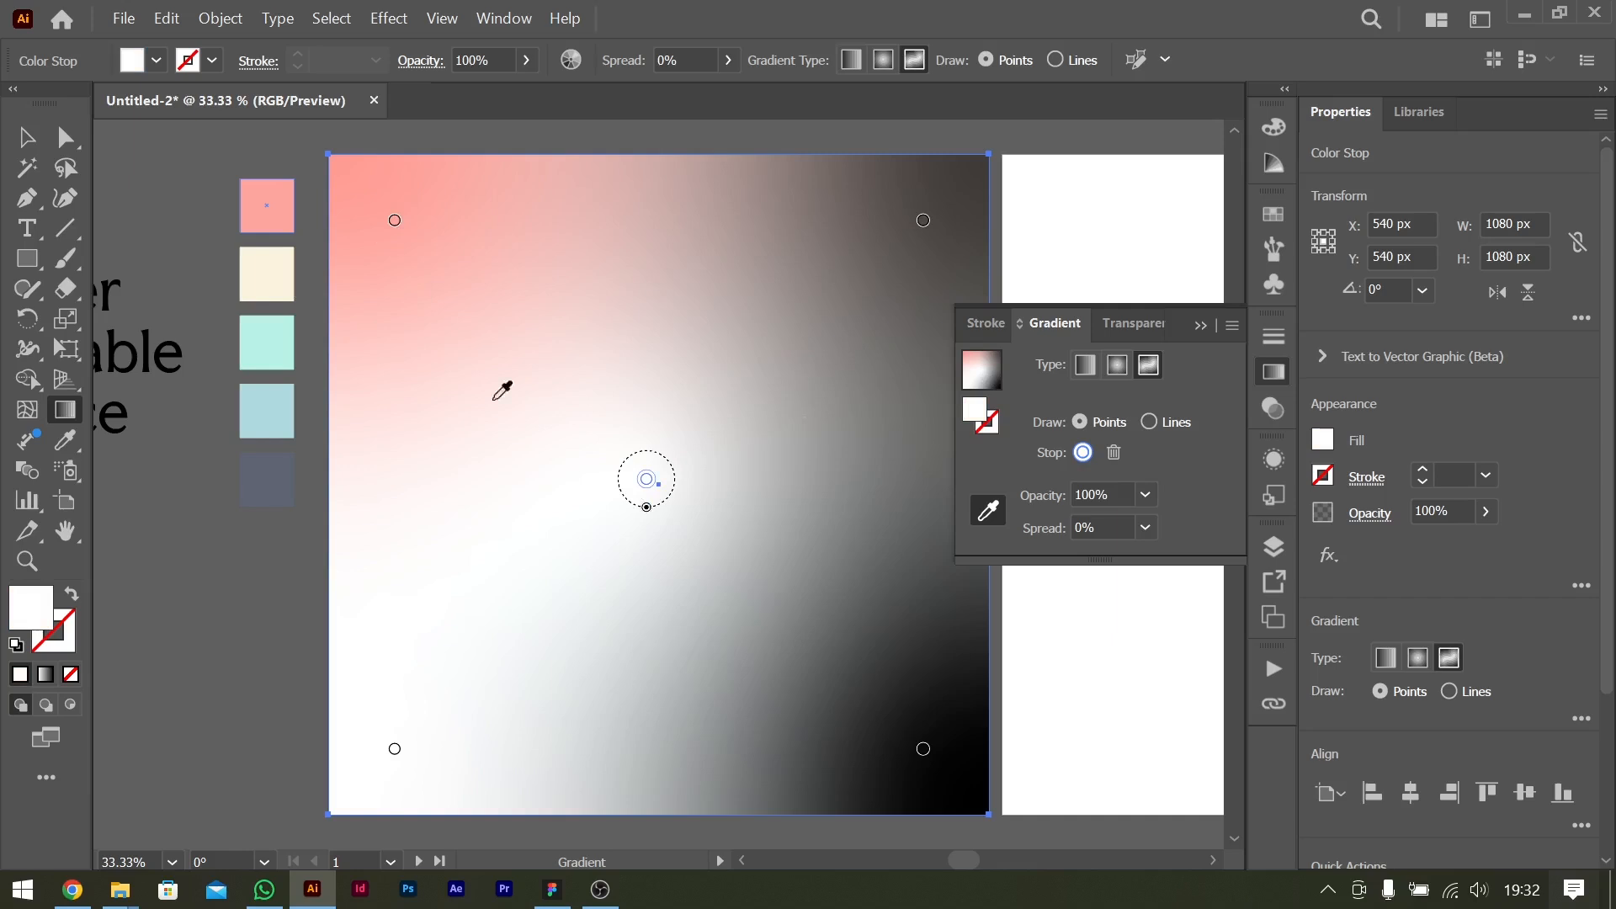
pyautogui.doubleClick(648, 480)
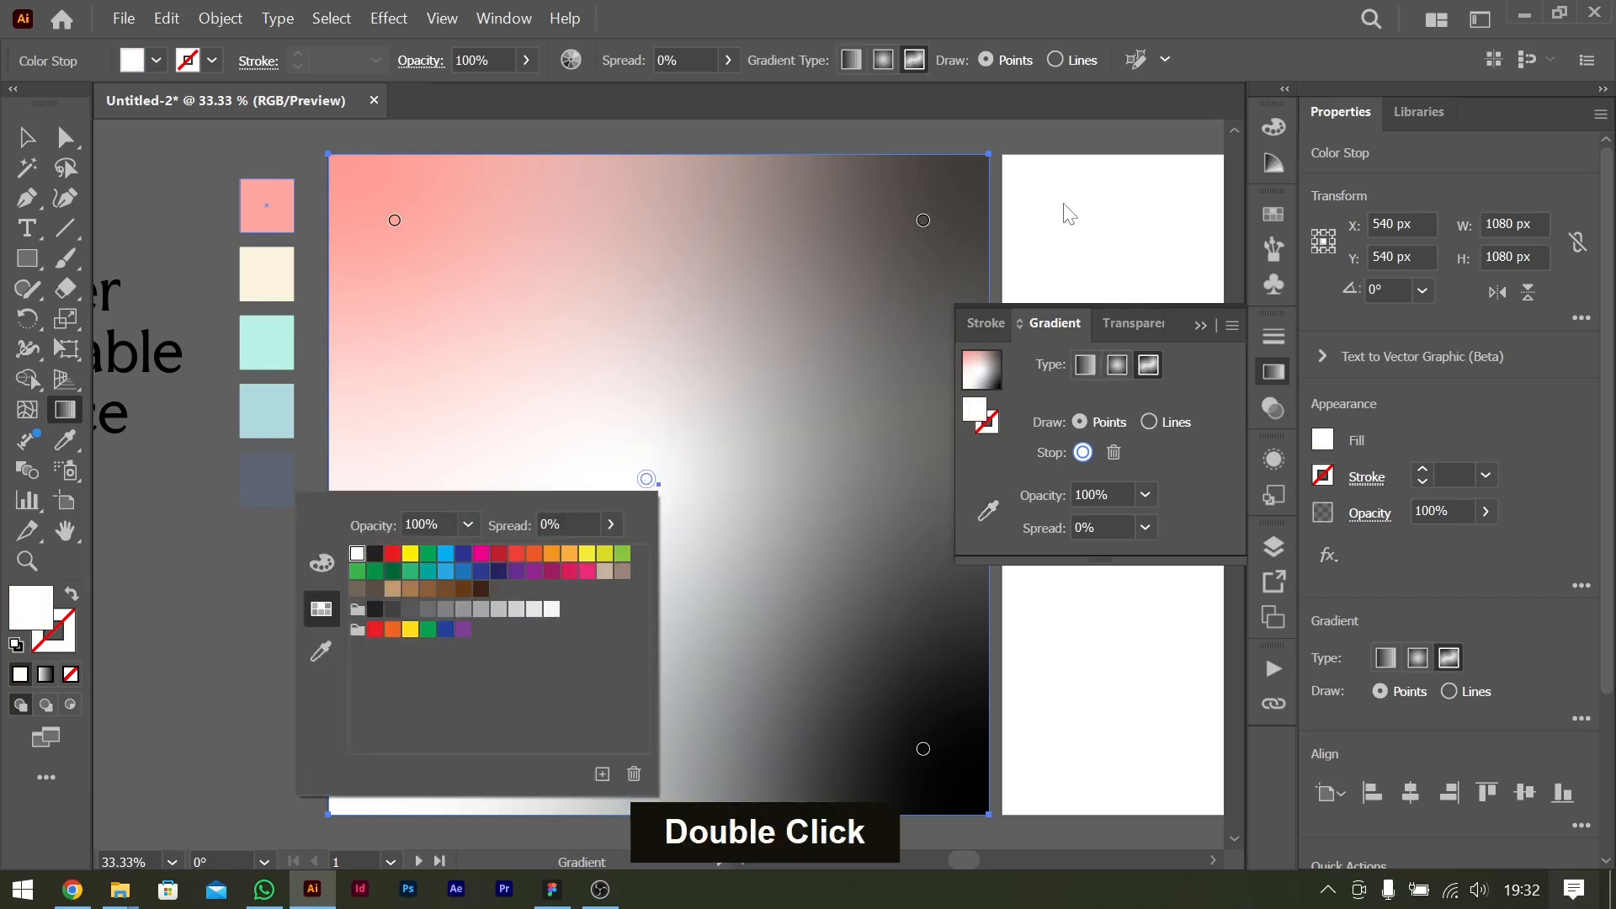
pyautogui.doubleClick(923, 221)
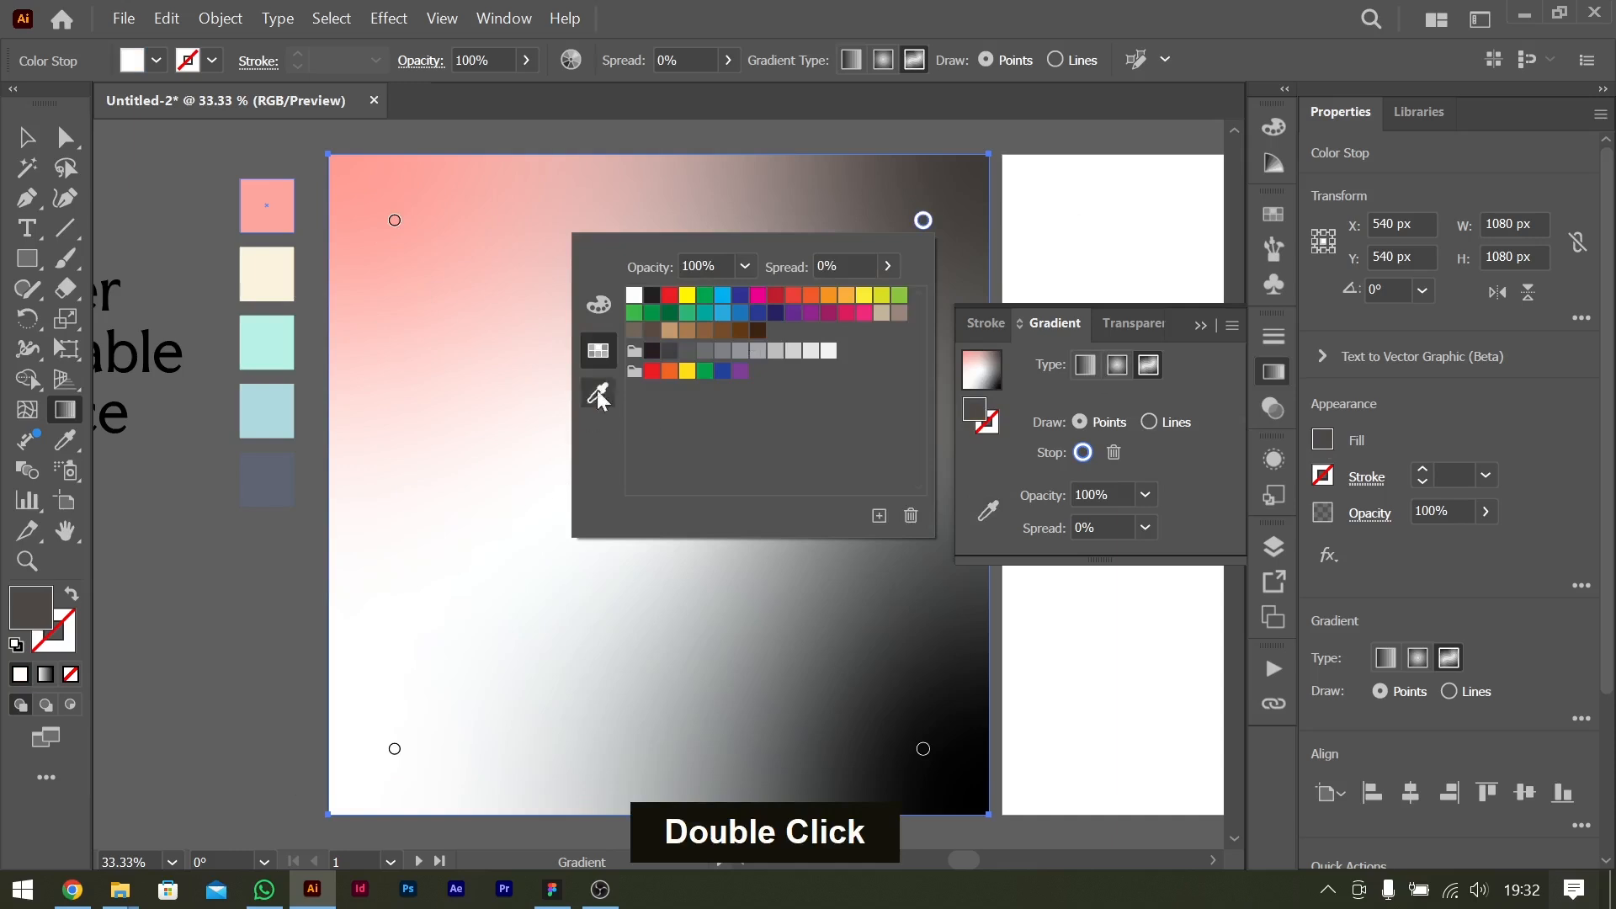
pyautogui.click(633, 295)
pyautogui.click(1021, 35)
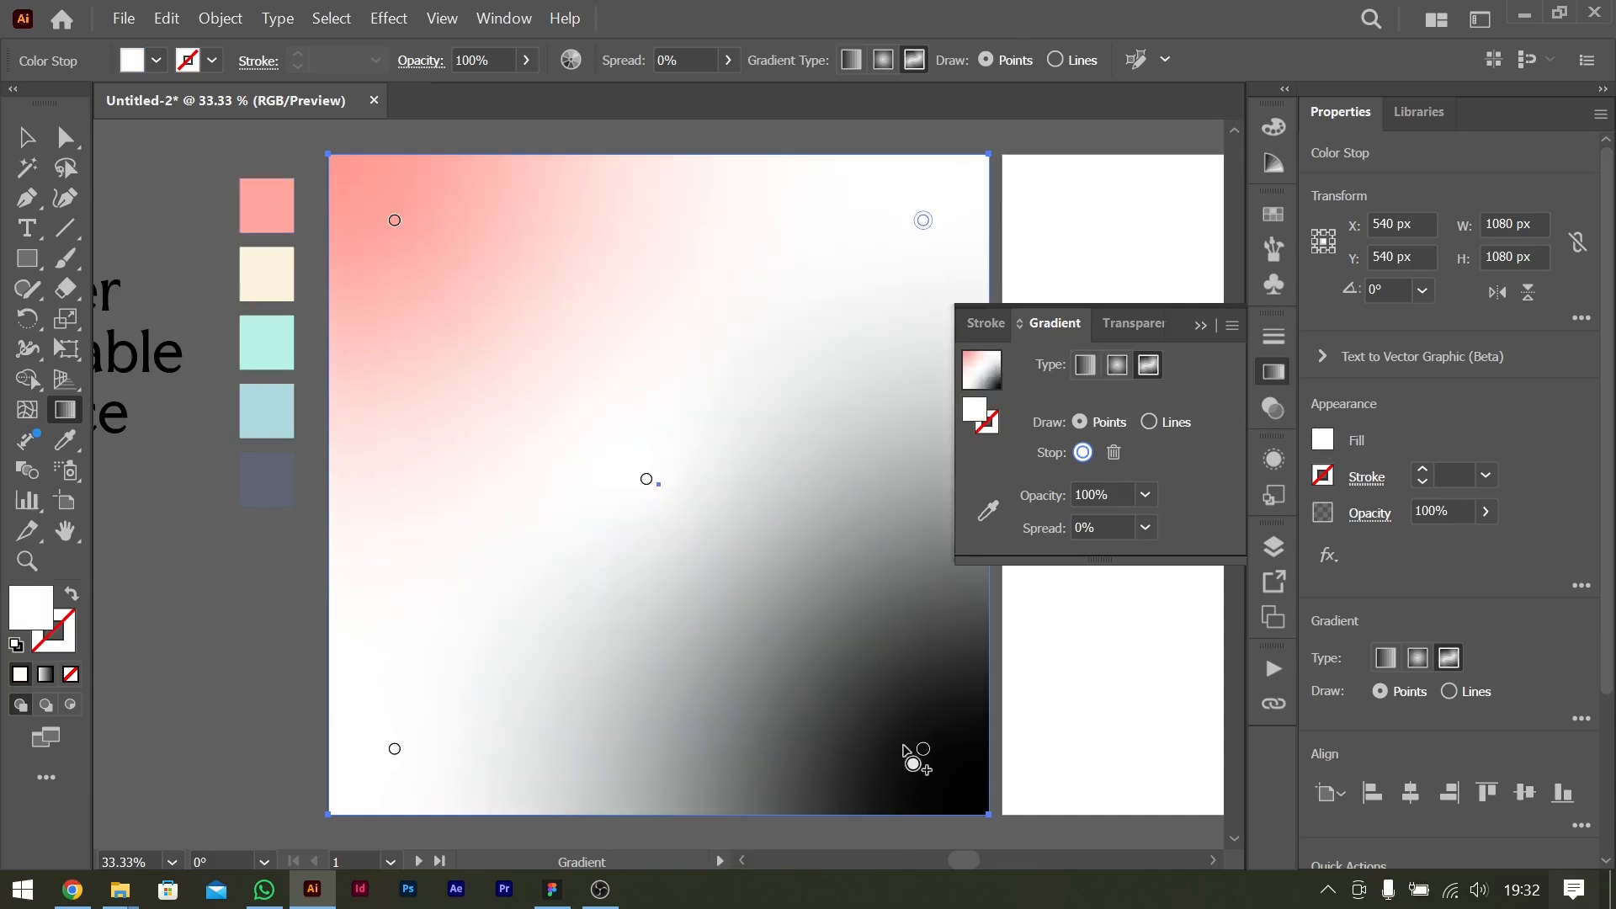
pyautogui.doubleClick(923, 750)
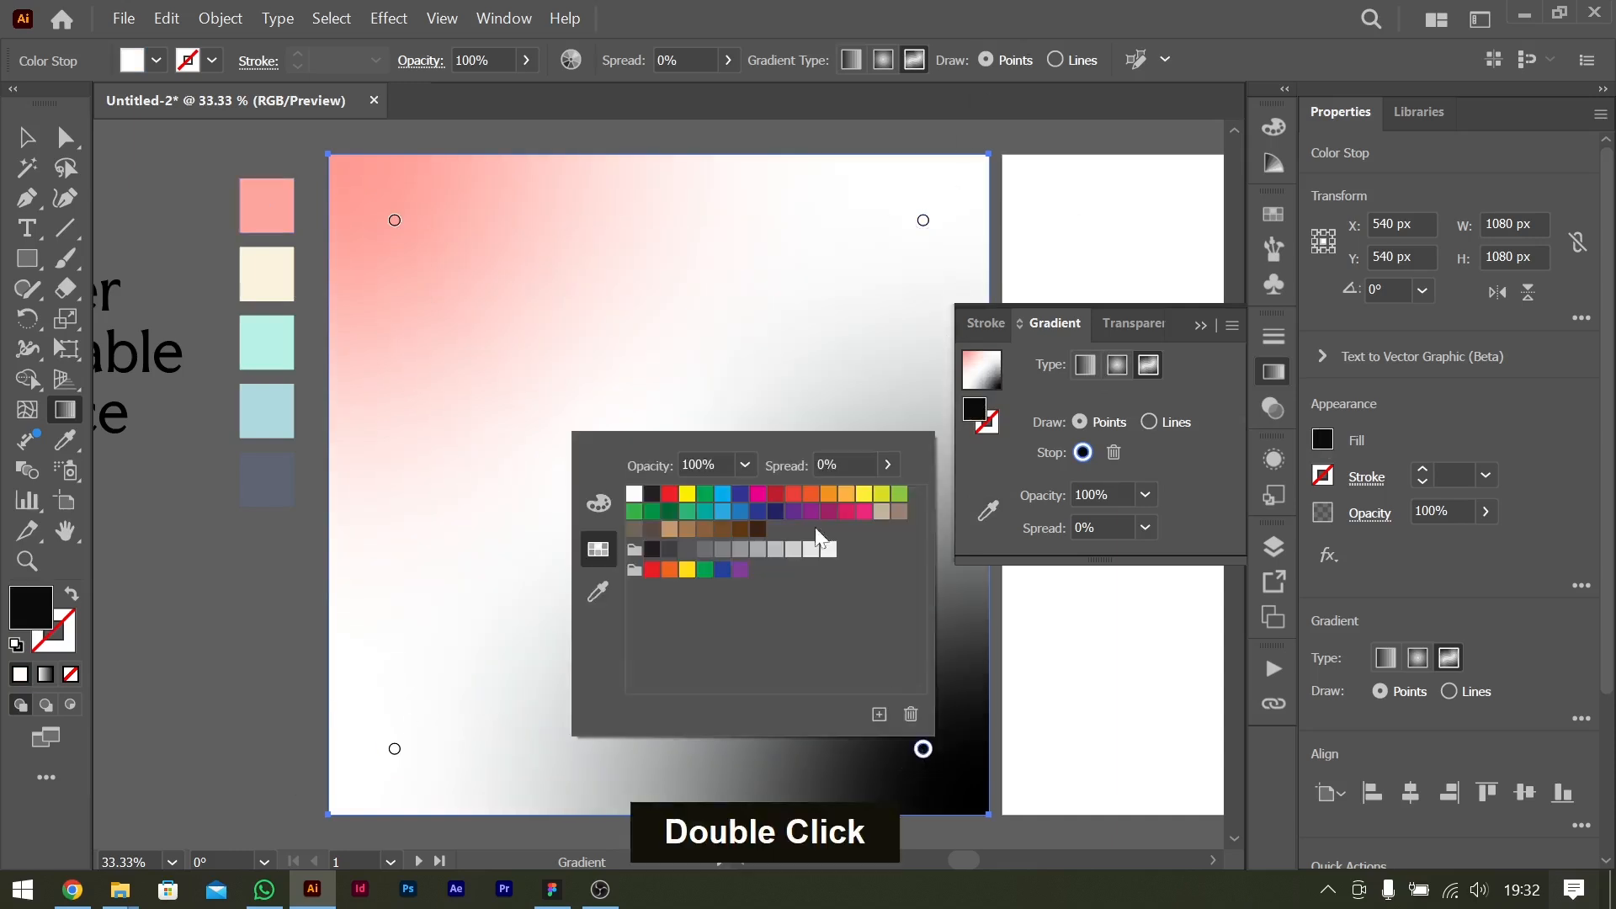
pyautogui.click(634, 504)
# Recolour the lower-left gradient point by sampling the cream palette swatch.
pyautogui.doubleClick(395, 749)
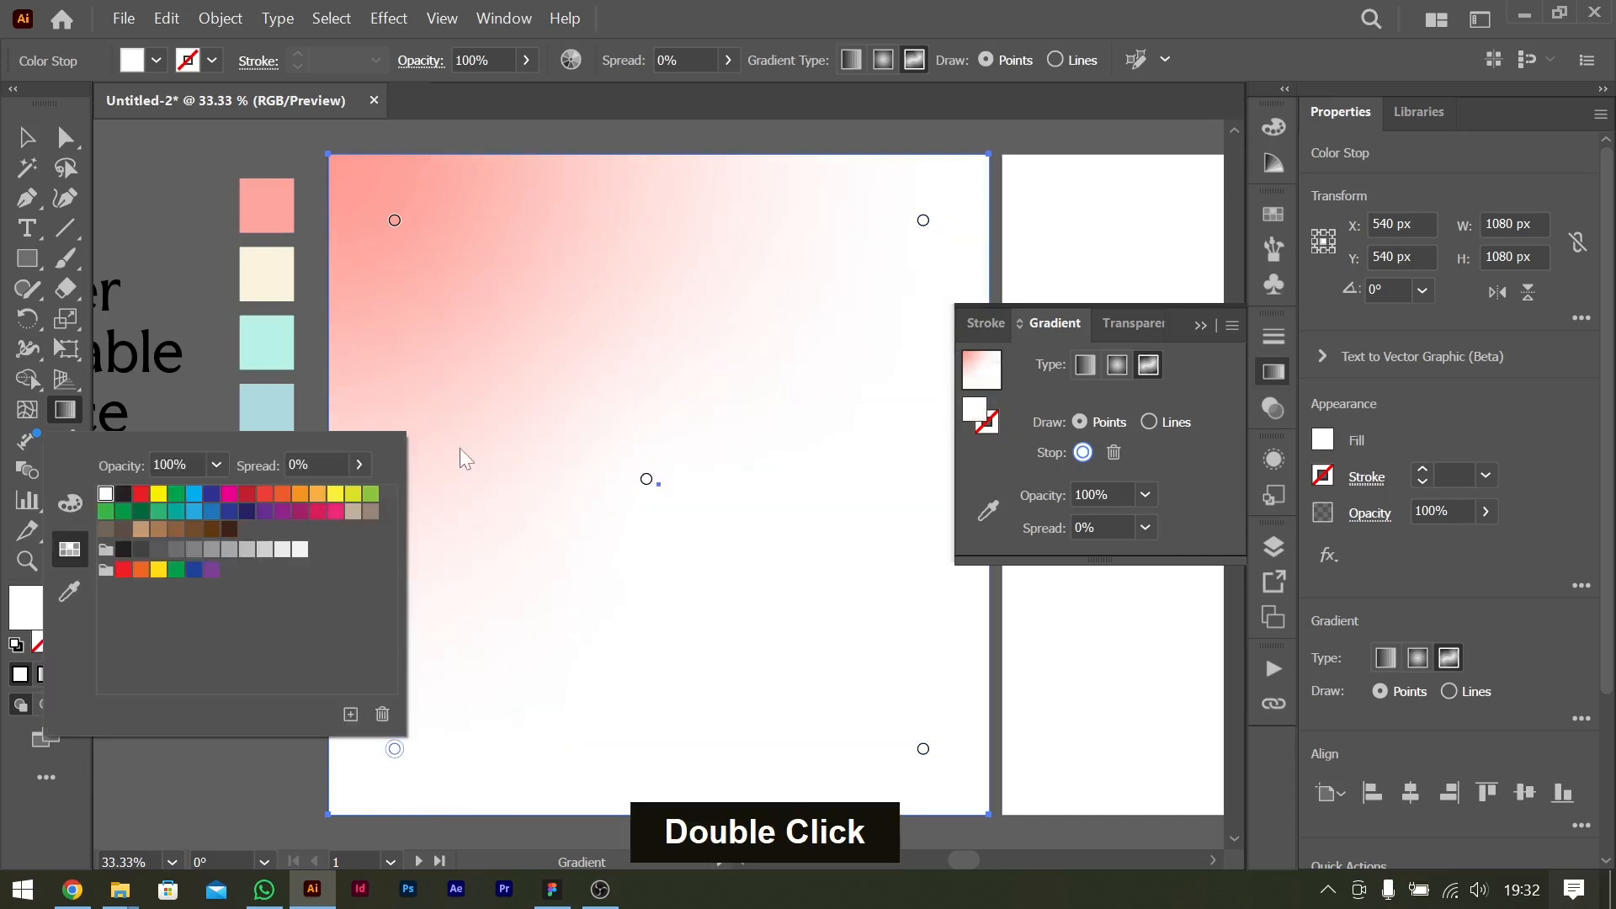
pyautogui.click(69, 592)
pyautogui.click(271, 274)
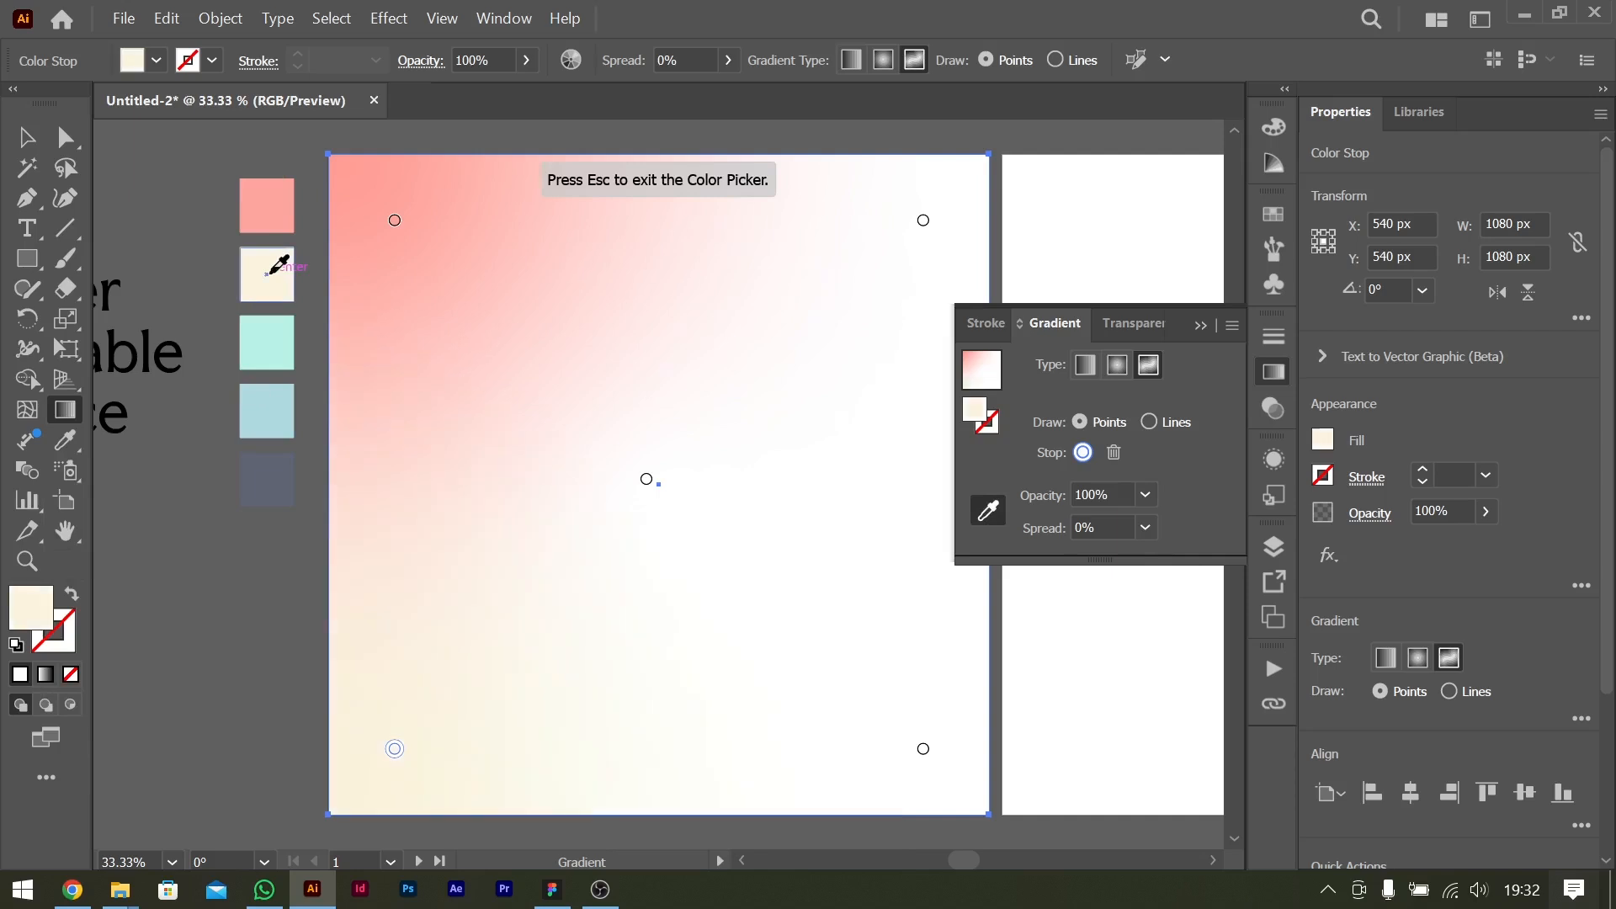
# Lighten the upper-left gradient point to pale pink FFDEDB by lowering its saturation to about 14%.
pyautogui.doubleClick(394, 222)
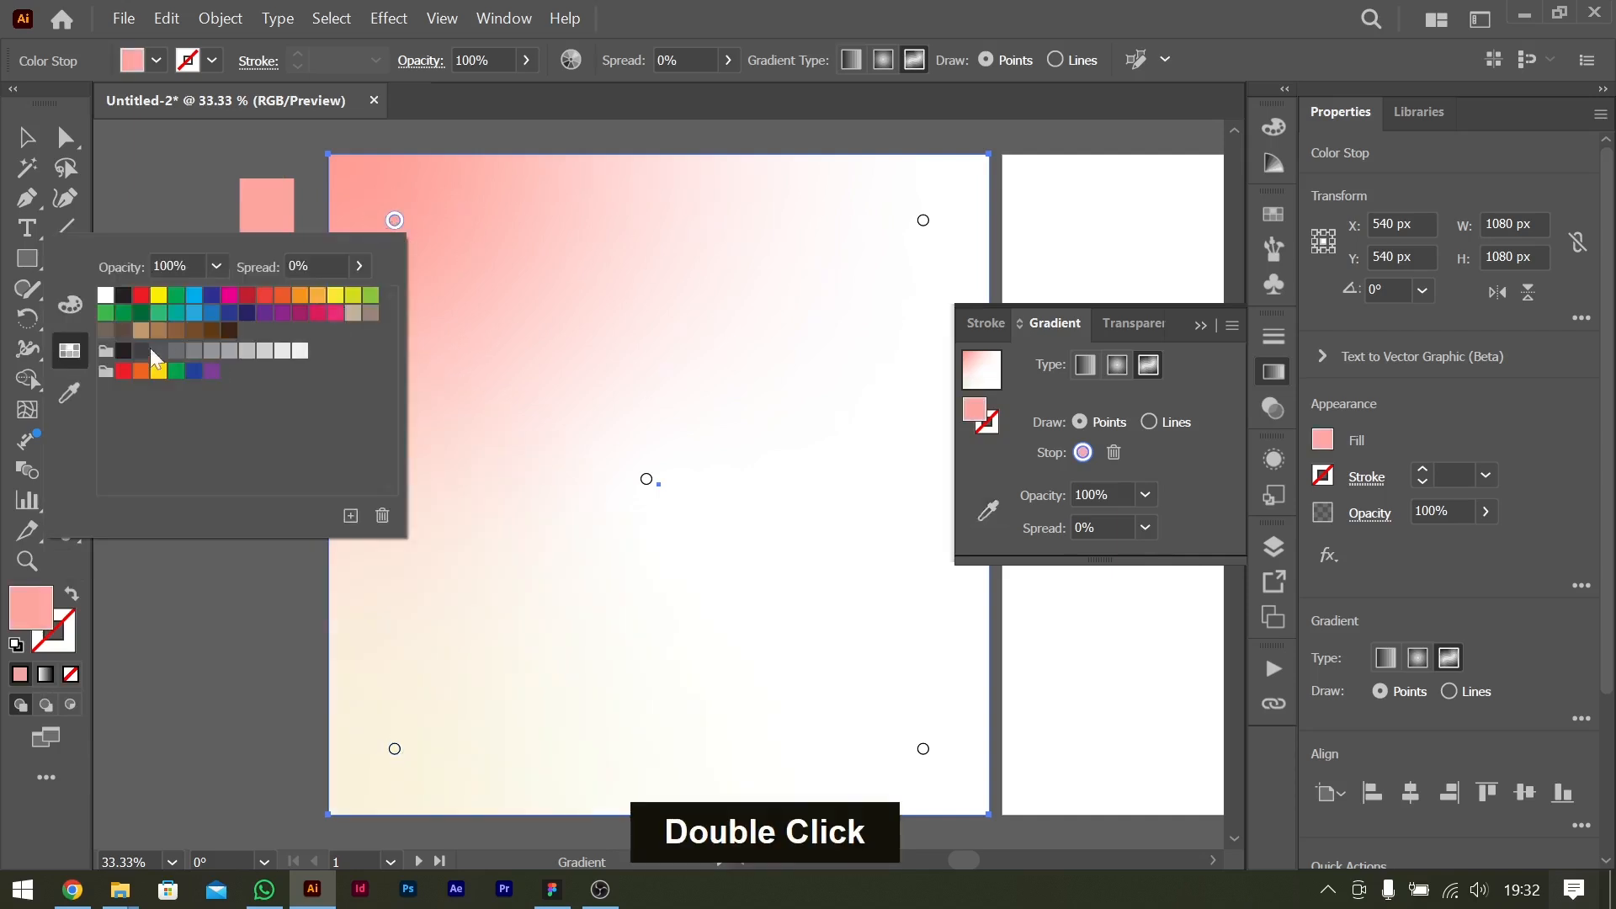
pyautogui.click(80, 304)
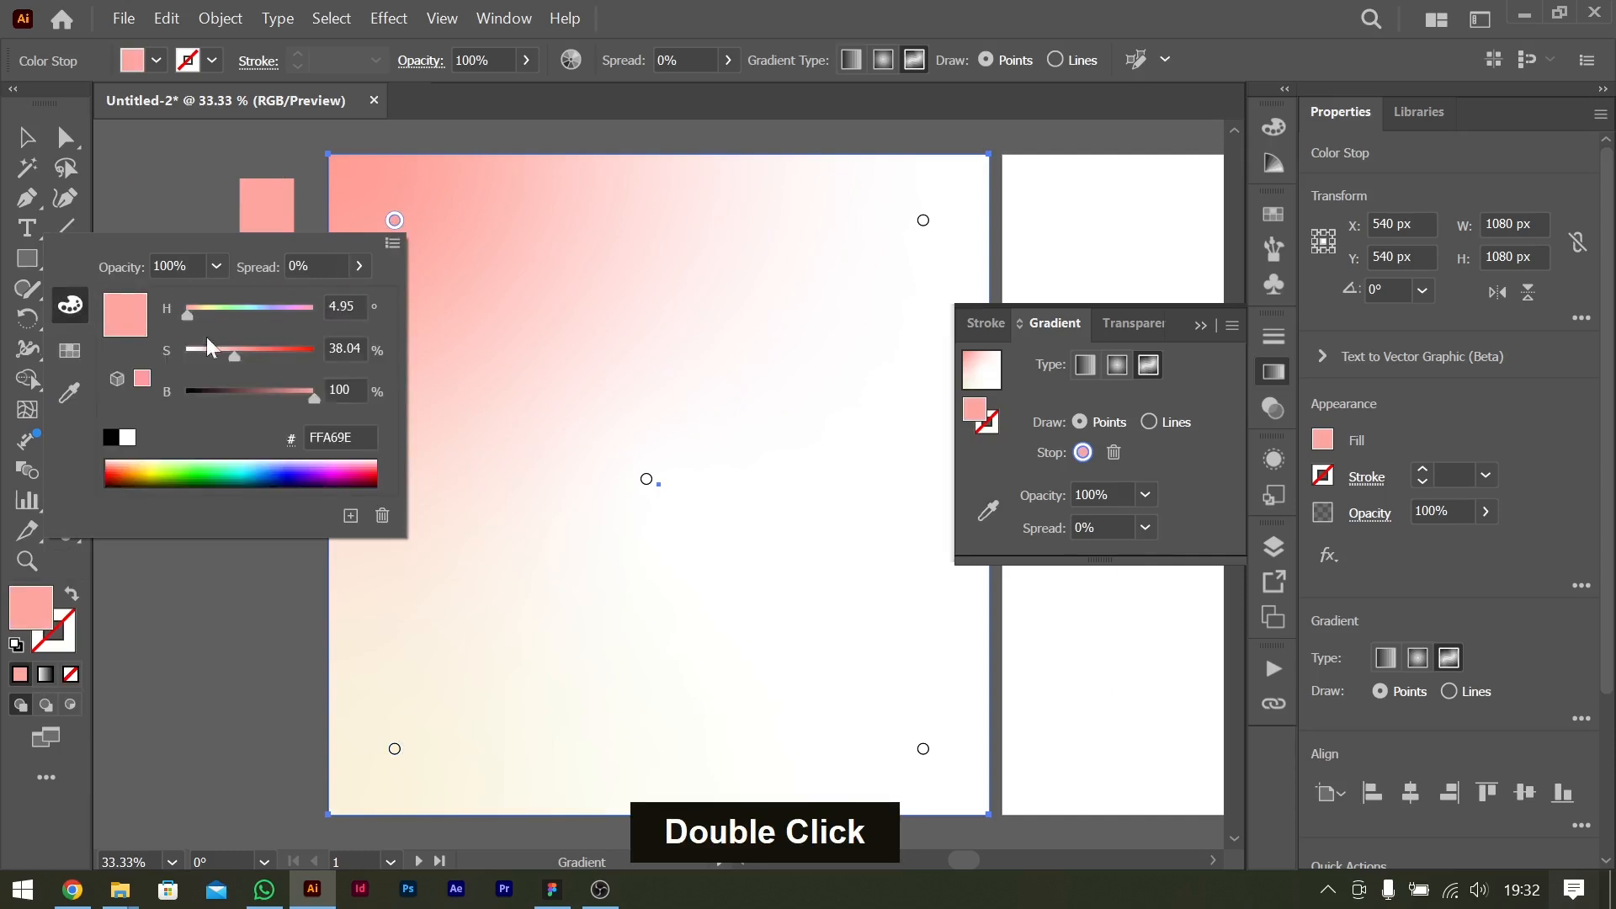
pyautogui.moveTo(231, 355); pyautogui.dragTo(200, 355)
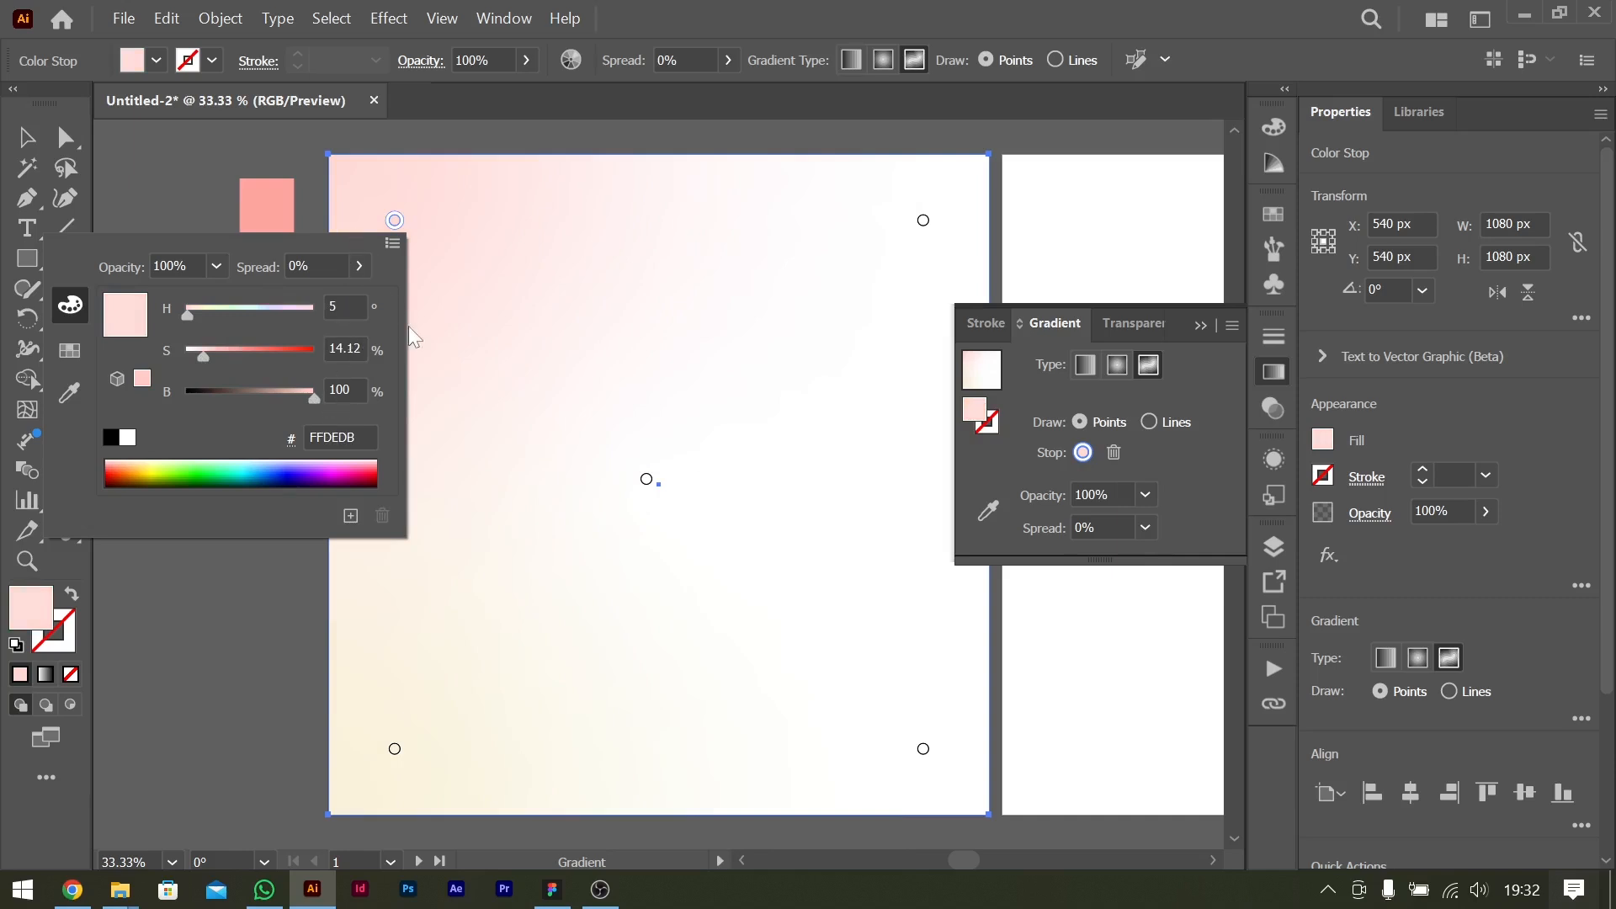
pyautogui.press('Escape')
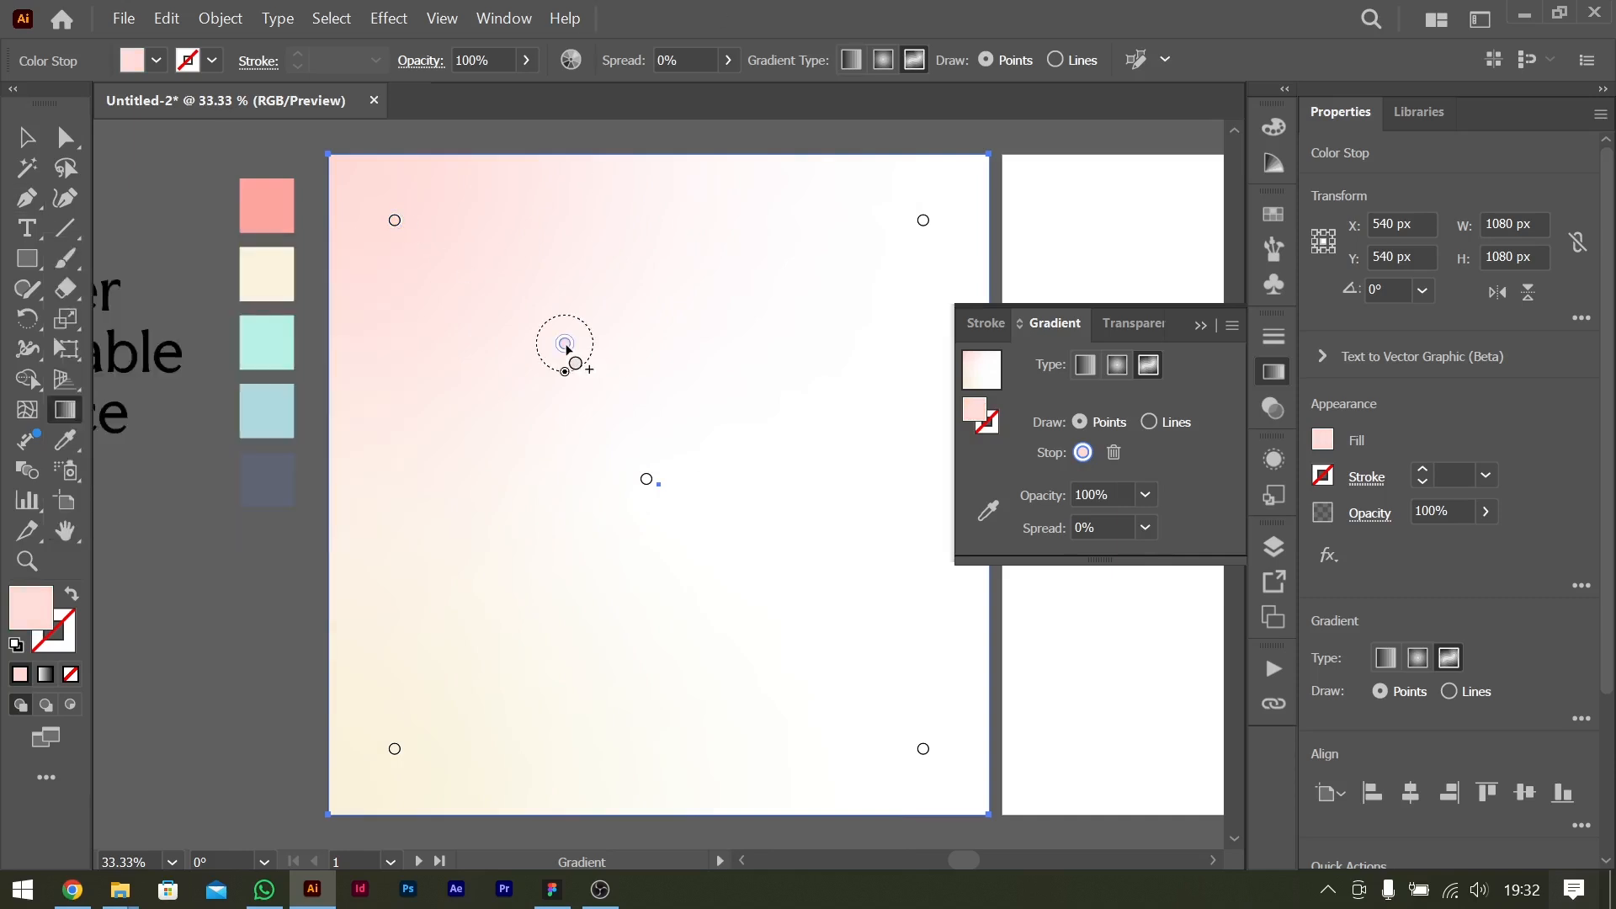
# Add two pale pink gradient points, at the lower right and upper middle, and shift the white upper-right and pink upper-left points inward.
pyautogui.moveTo(565, 343); pyautogui.dragTo(806, 606)
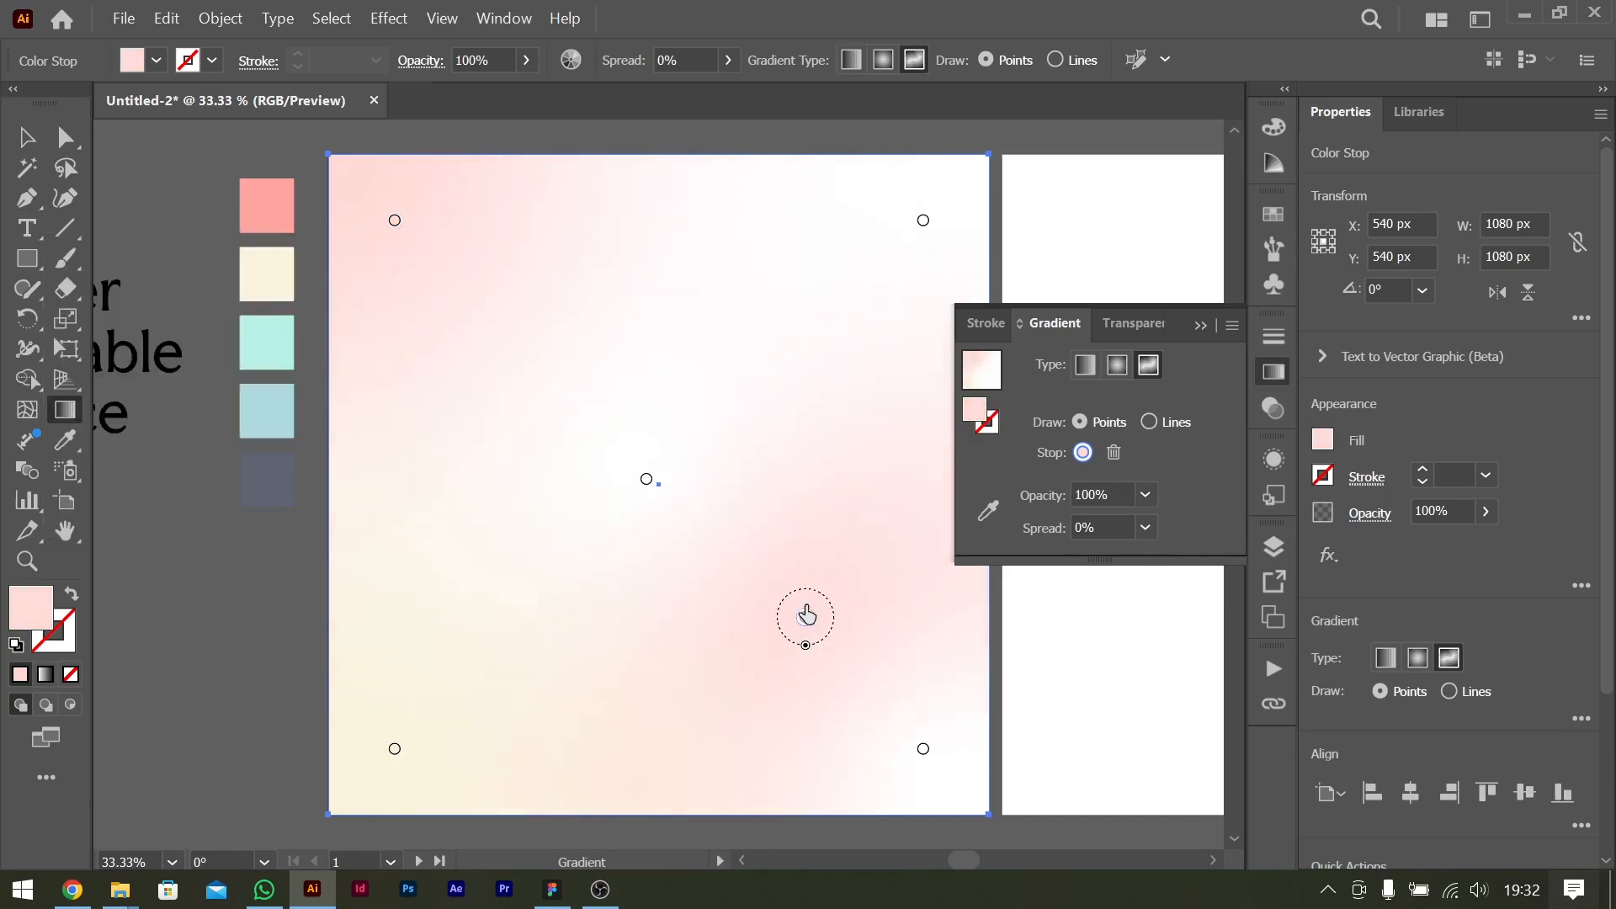
pyautogui.moveTo(920, 222); pyautogui.dragTo(725, 248)
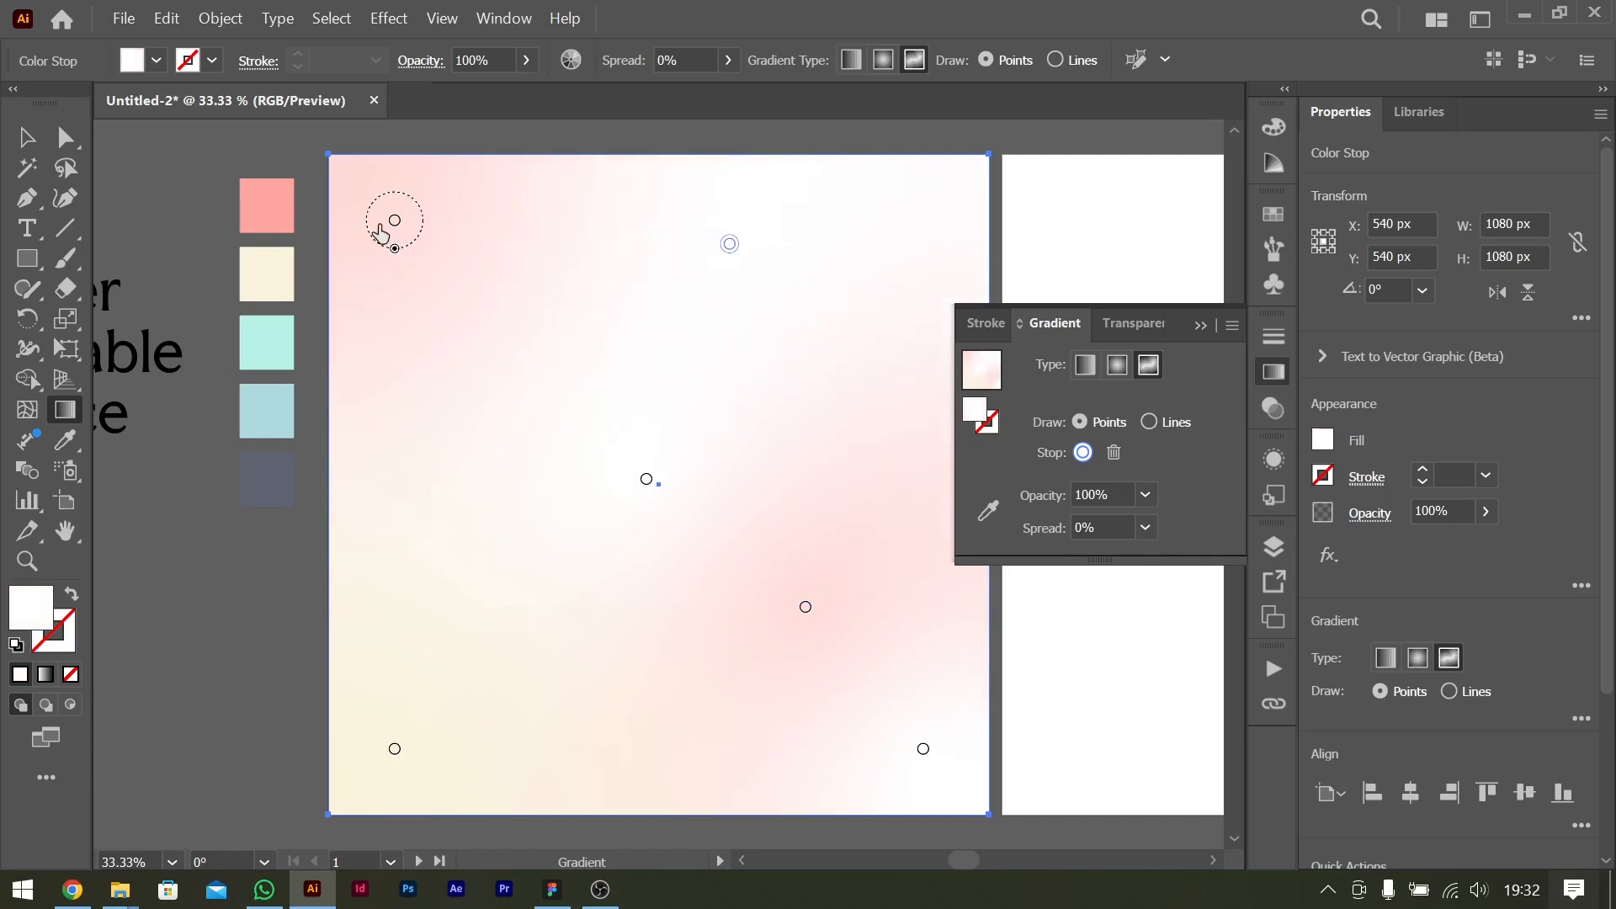
pyautogui.moveTo(395, 221); pyautogui.dragTo(455, 287)
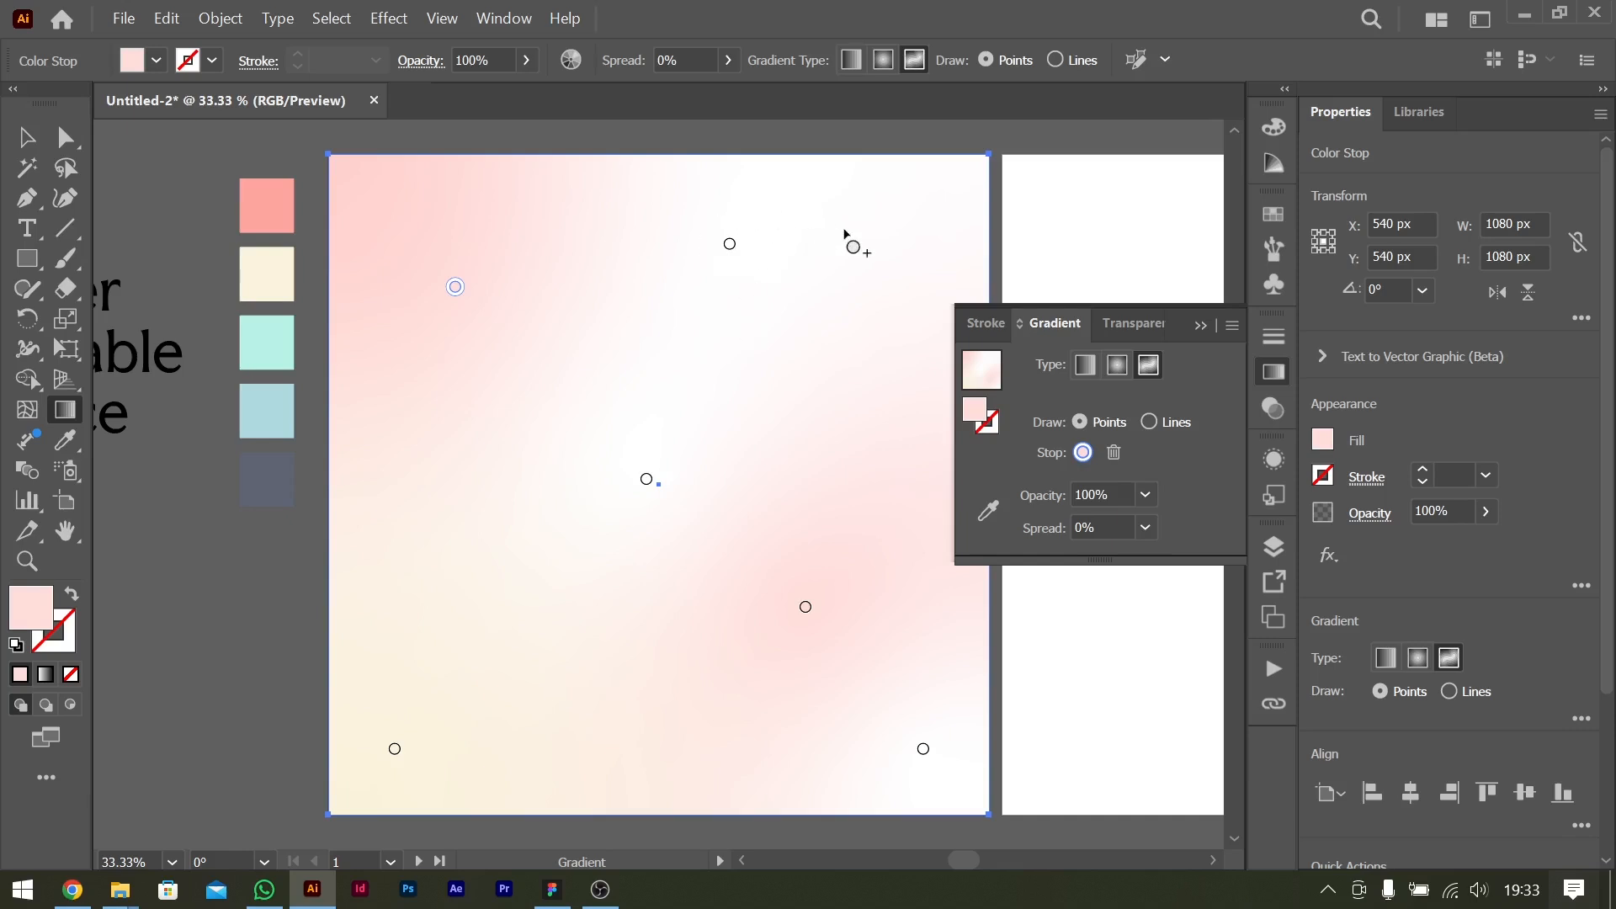
pyautogui.click(893, 236)
pyautogui.moveTo(888, 244); pyautogui.dragTo(709, 326)
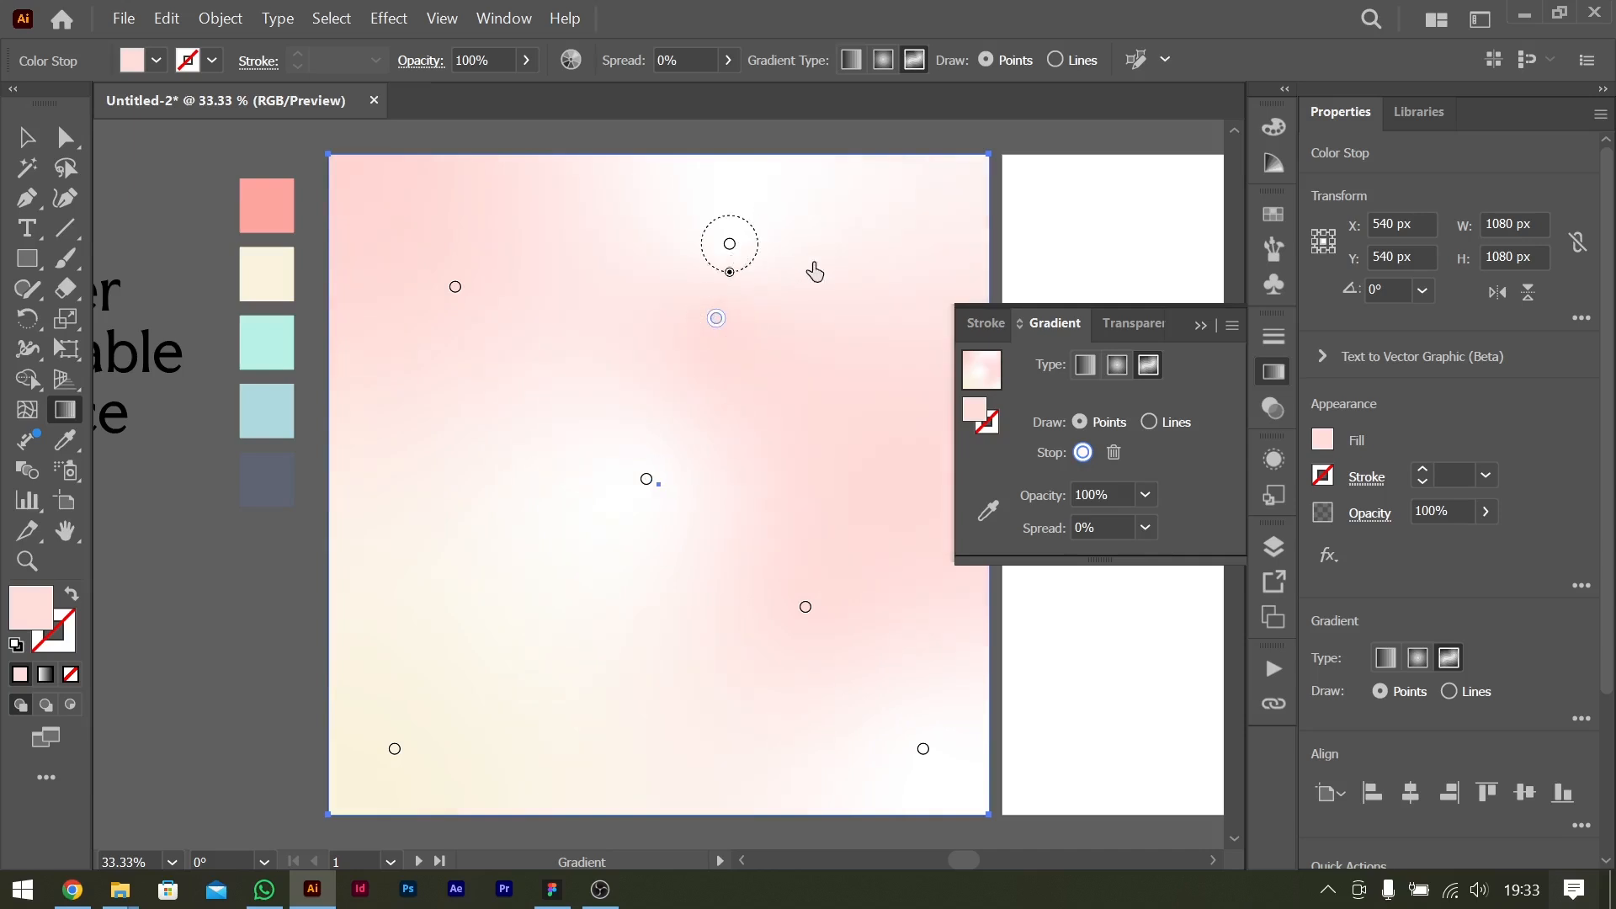
# Rearrange the gradient points so white glows at the upper right and left of centre, with pale pink at the centre and lower middle.
pyautogui.moveTo(730, 244); pyautogui.dragTo(864, 270)
pyautogui.moveTo(646, 479); pyautogui.dragTo(536, 557)
pyautogui.moveTo(714, 326); pyautogui.dragTo(676, 665)
pyautogui.moveTo(823, 608); pyautogui.dragTo(725, 414)
pyautogui.moveTo(679, 666); pyautogui.dragTo(729, 669)
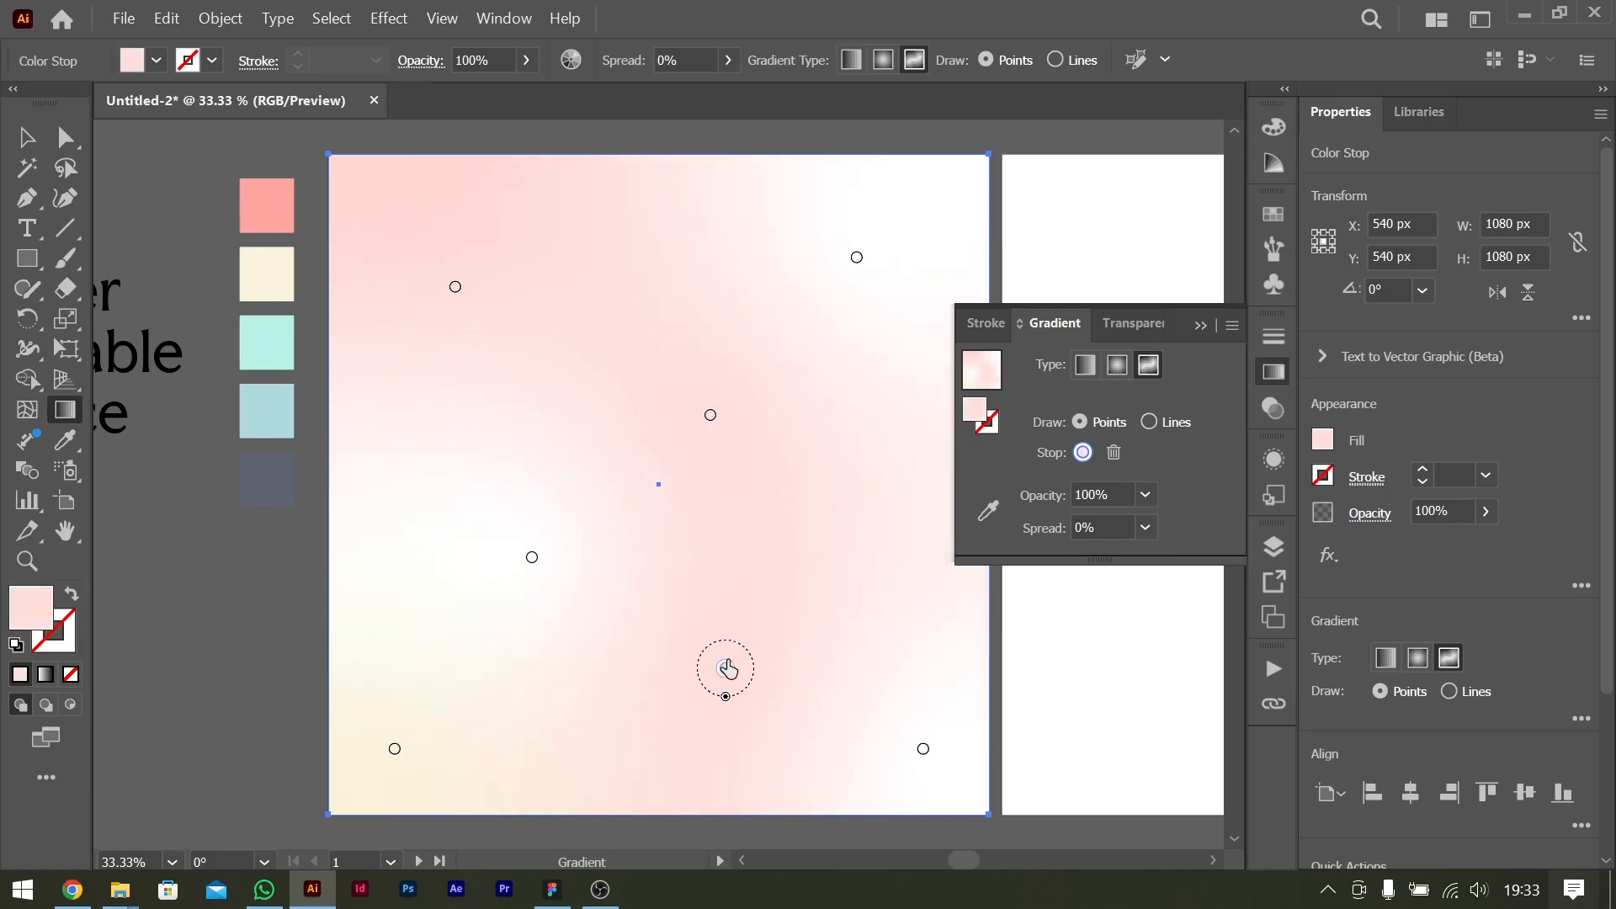
pyautogui.moveTo(528, 570); pyautogui.dragTo(558, 559)
pyautogui.moveTo(715, 421); pyautogui.dragTo(738, 437)
pyautogui.moveTo(859, 263); pyautogui.dragTo(867, 262)
# Finish editing the freeform gradient and send the background rectangle behind all other objects.
pyautogui.click(1201, 325)
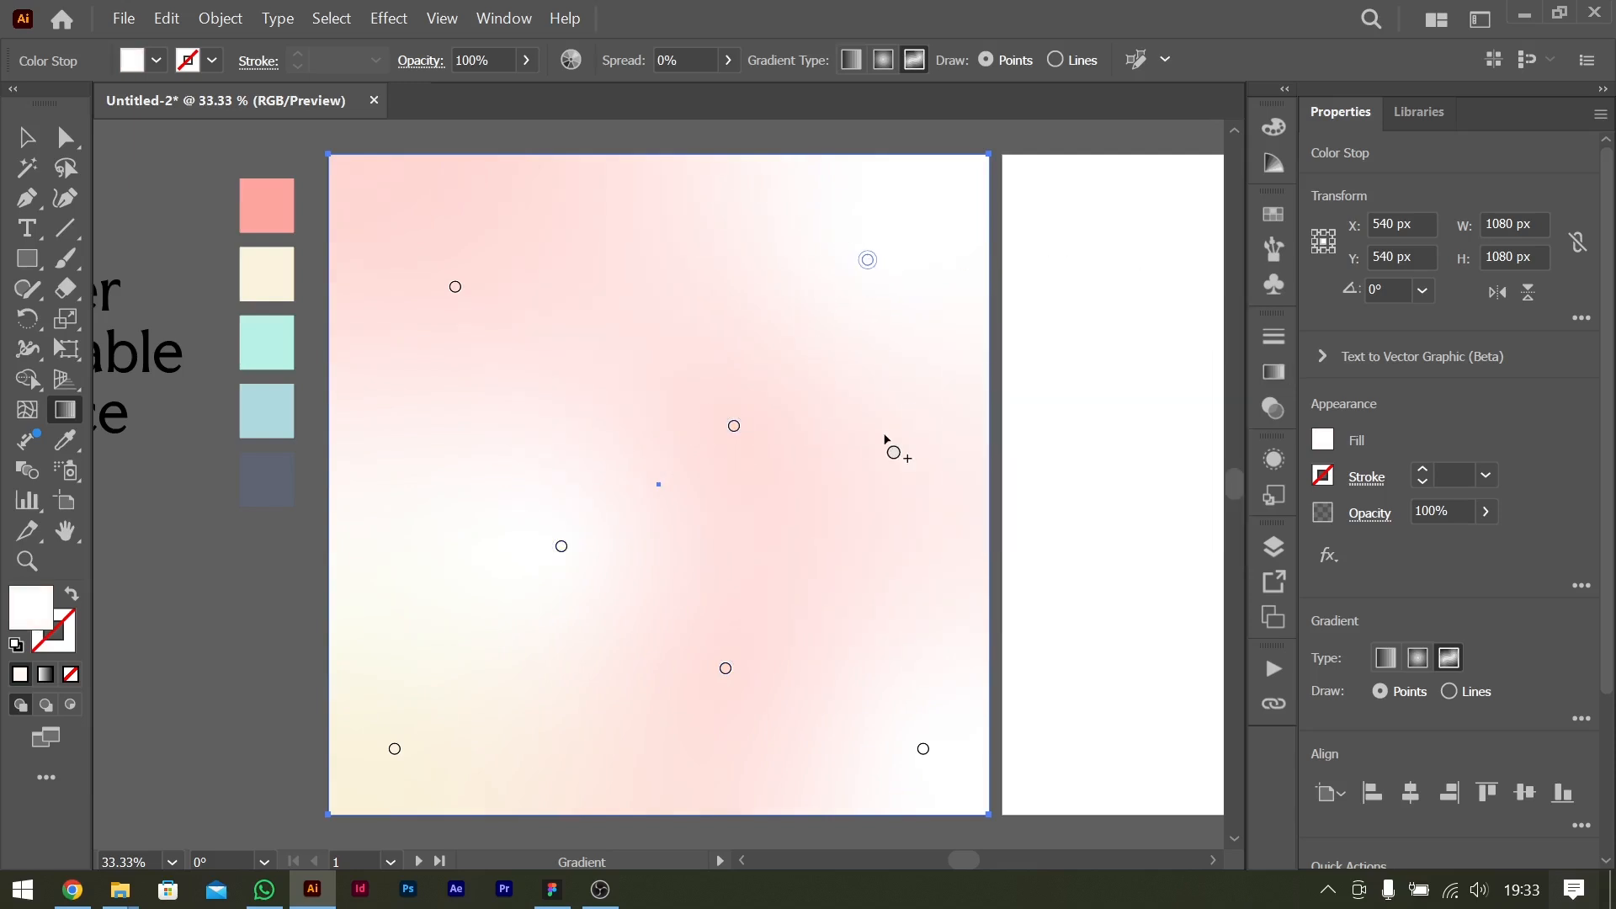
pyautogui.press('v')
pyautogui.hotkey('ctrl', 'shift', '[')
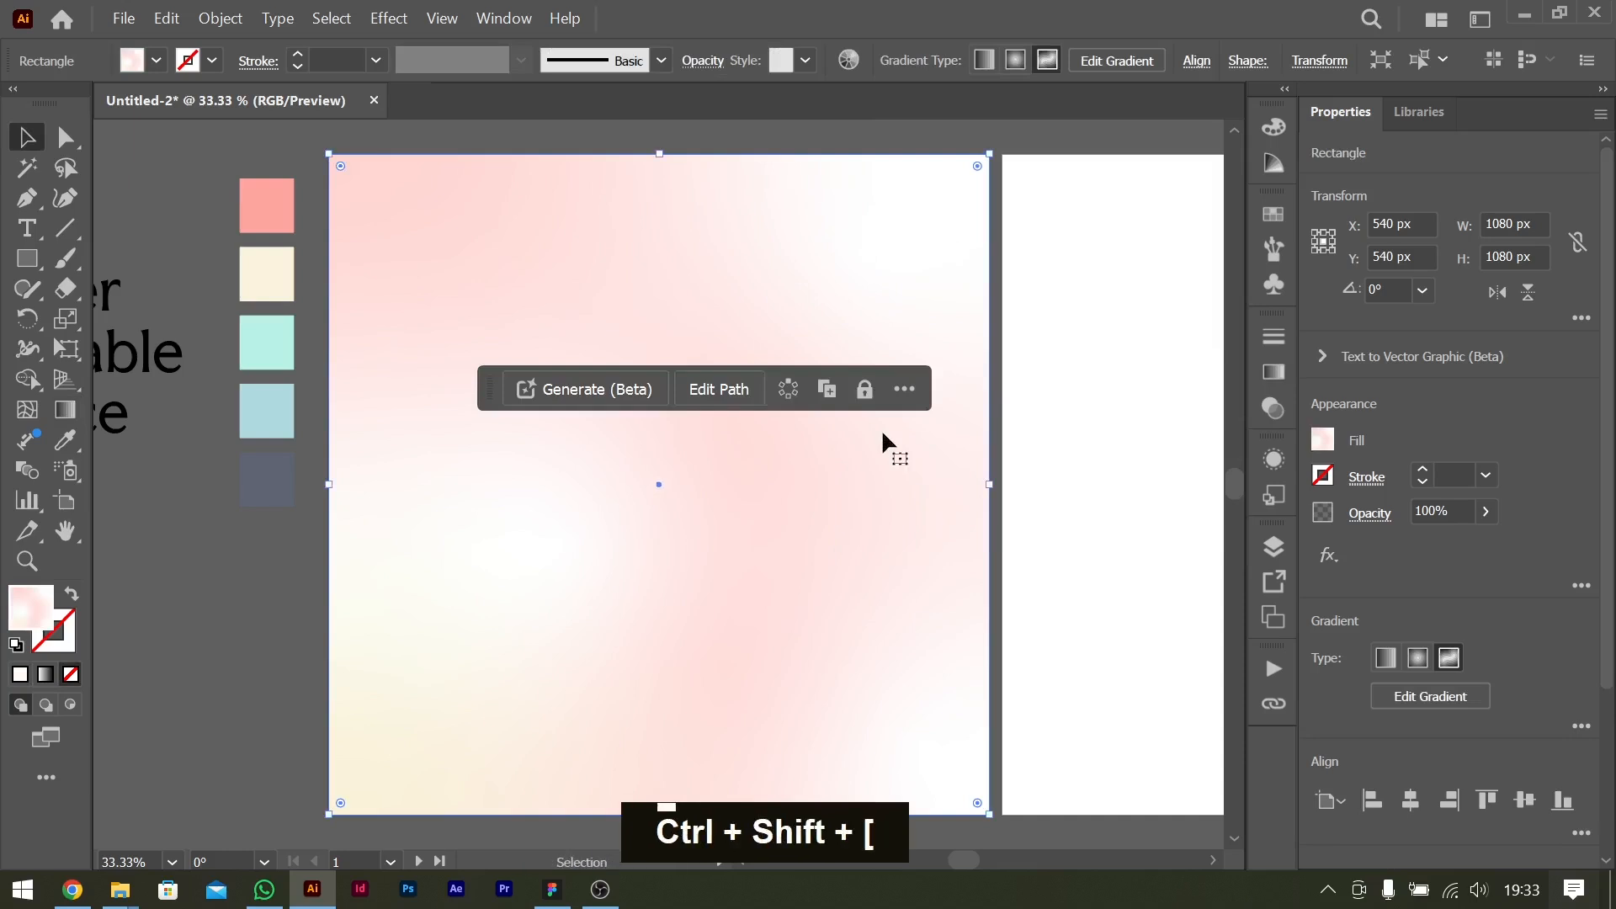
# Move the title and phone mockup together back onto the first artboard over the gradient, lower them slightly and deselect them.
pyautogui.hscroll(-3, 488, 503)
pyautogui.moveTo(295, 596); pyautogui.dragTo(937, 421)
pyautogui.hotkey('ctrl', 'z')
pyautogui.hotkey('ctrl', 'z')
pyautogui.hscroll(3, 911, 414)
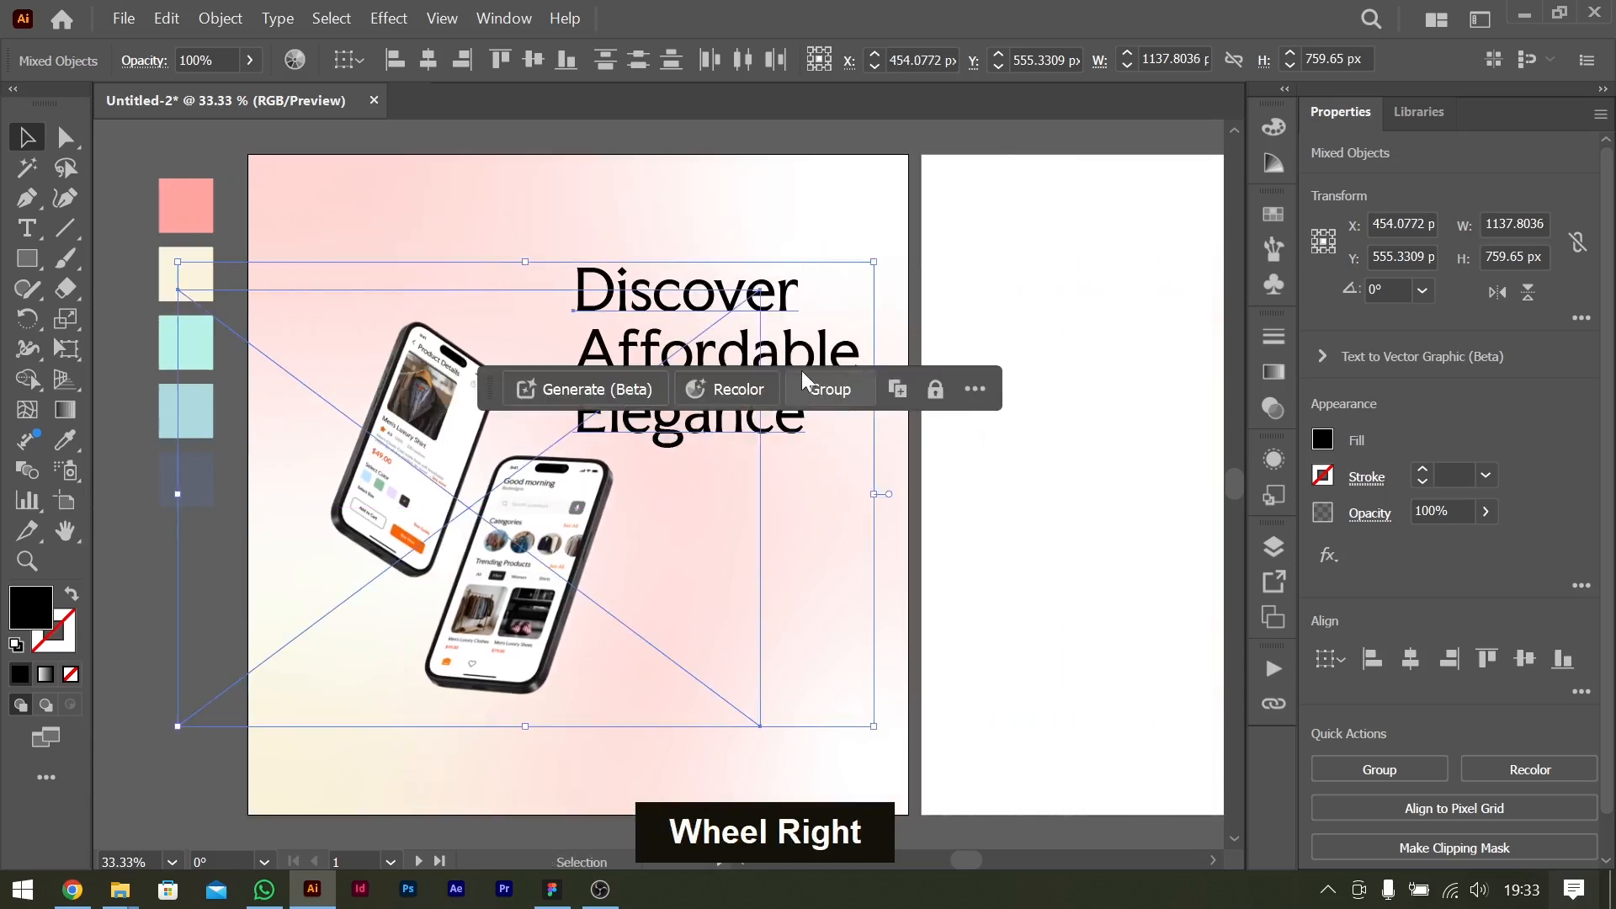
pyautogui.moveTo(781, 299); pyautogui.dragTo(789, 337)
pyautogui.click(1165, 603)
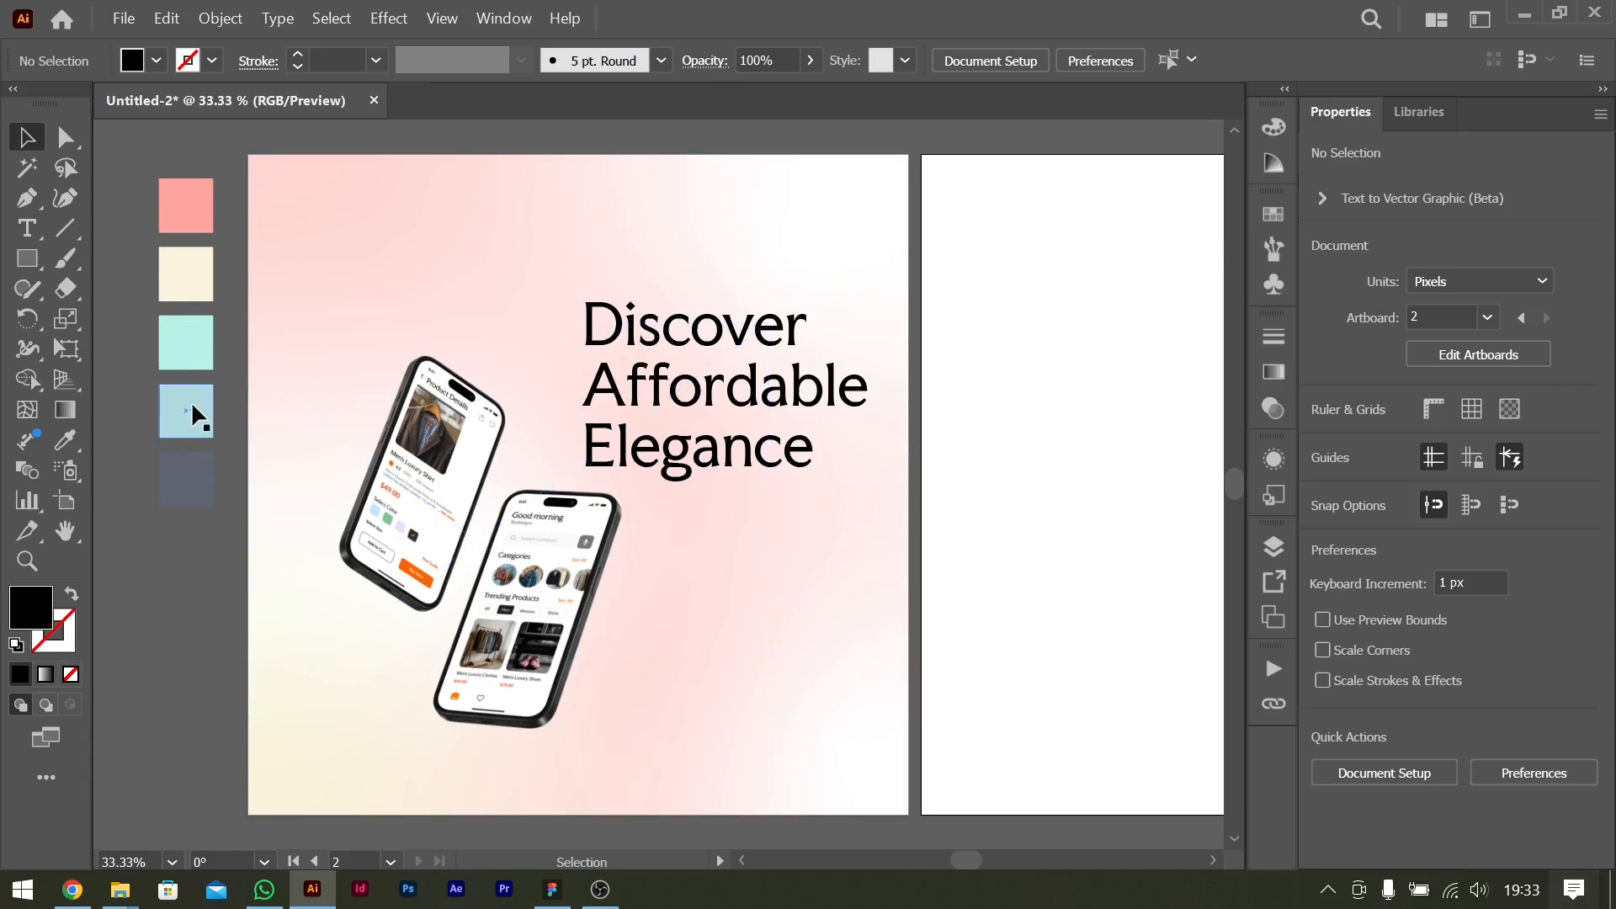
# Draw two flat black ellipses beneath the phones, about 135 × 23 px under the front one and 113 × 12 px under the rear one.
pyautogui.rightClick(28, 268)
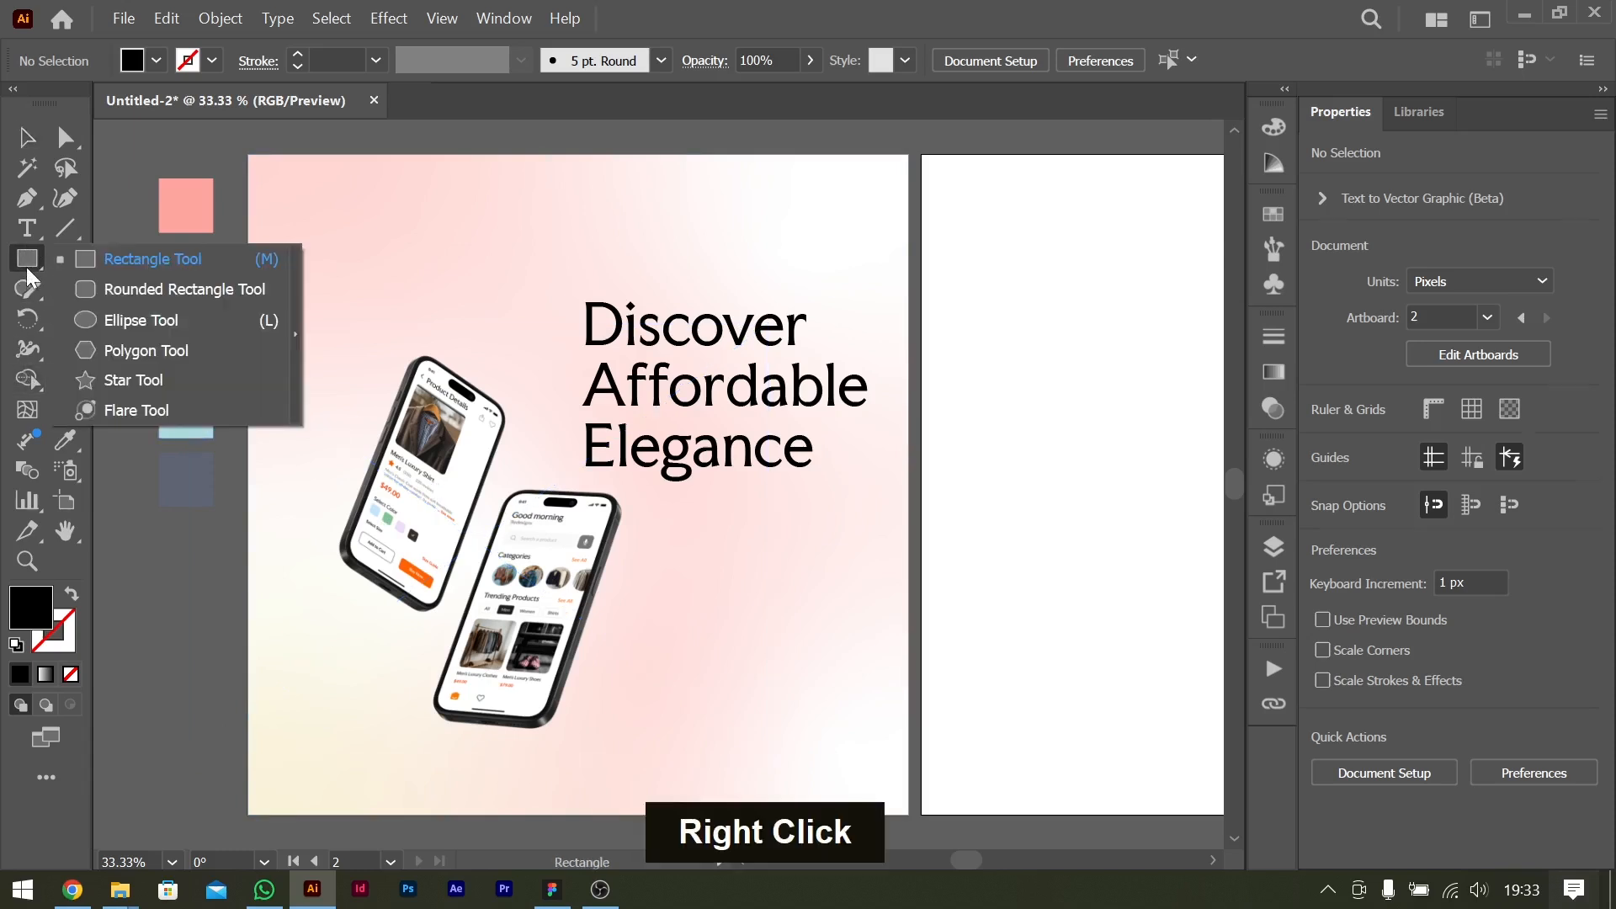
pyautogui.click(143, 319)
pyautogui.moveTo(449, 759); pyautogui.dragTo(531, 774)
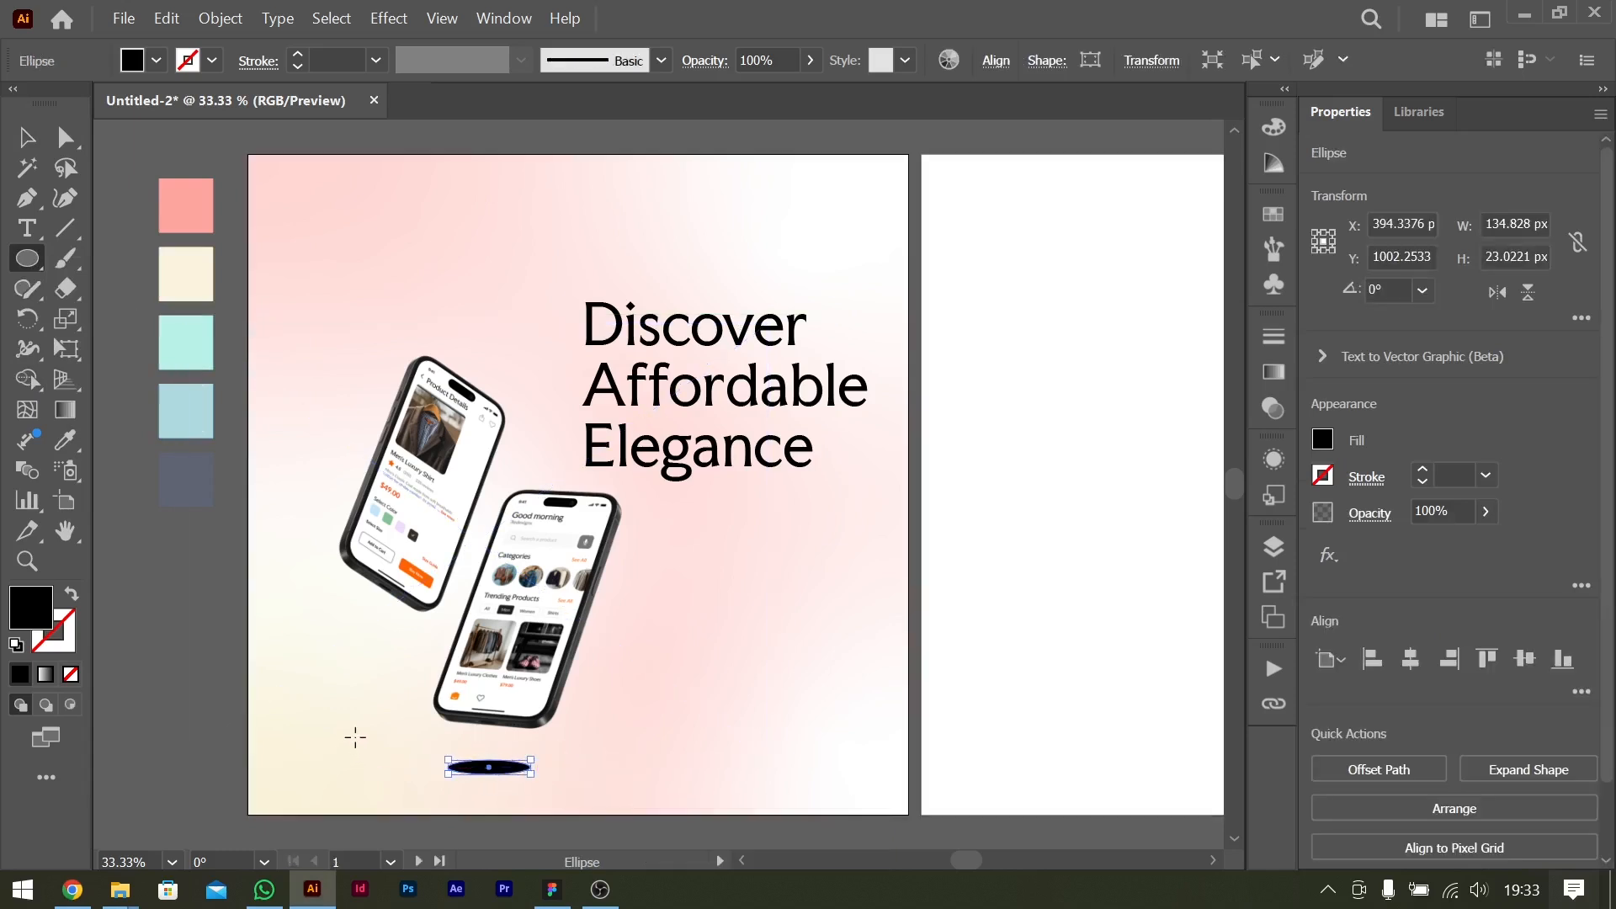
pyautogui.moveTo(354, 736); pyautogui.dragTo(425, 744)
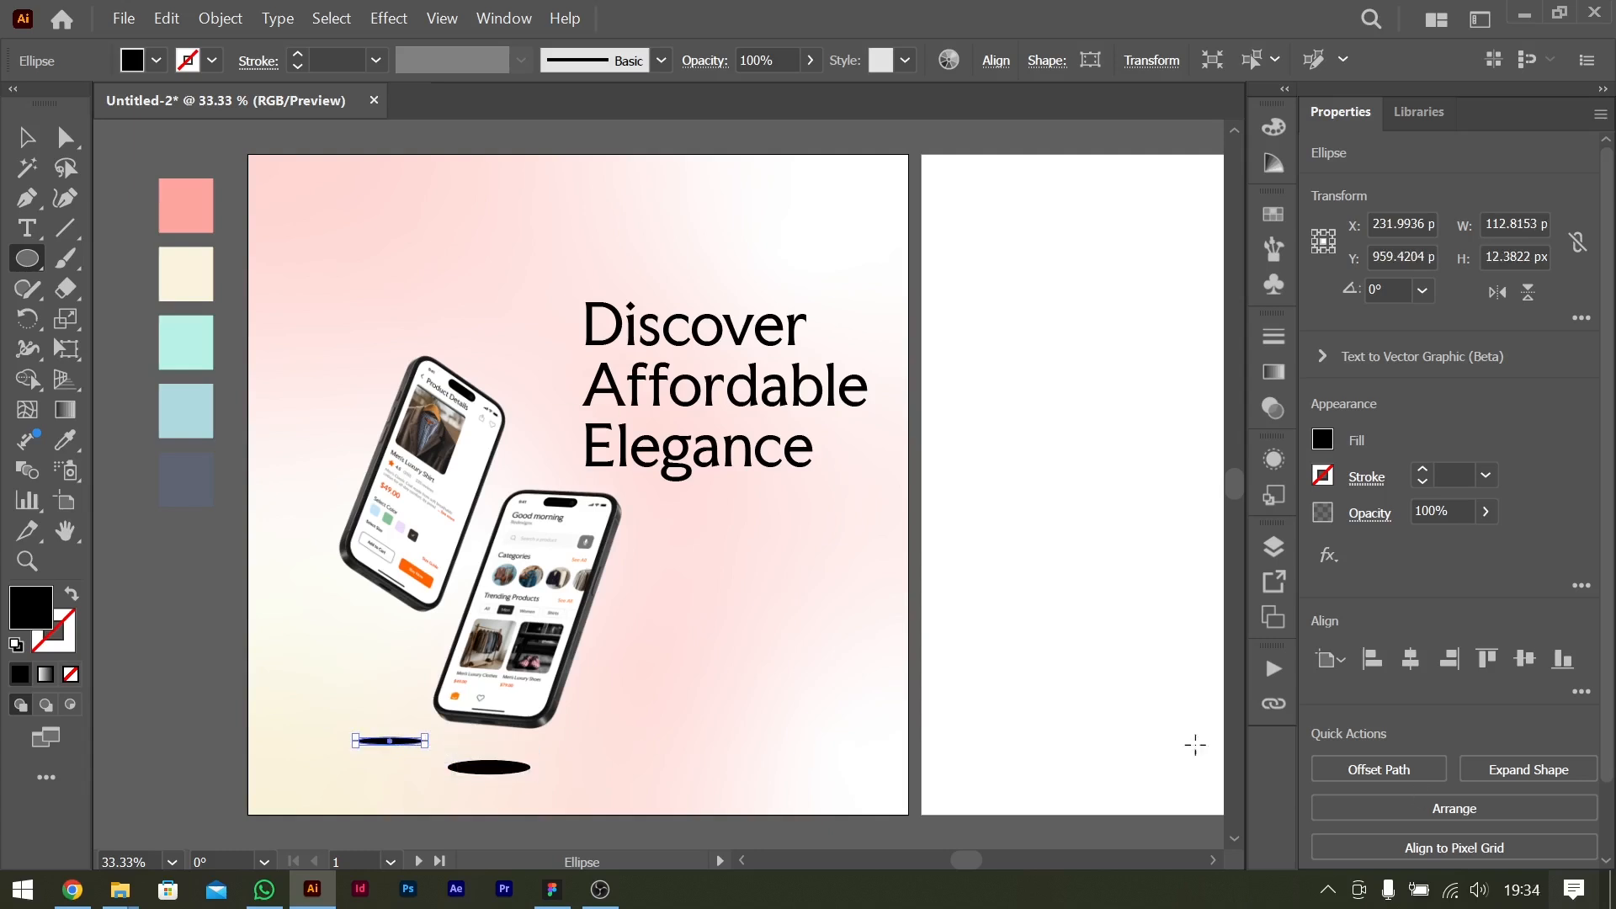
# Set the smaller ellipse's opacity to 4% and apply a 20-pixel Gaussian Blur to it.
pyautogui.click(1486, 511)
pyautogui.moveTo(1486, 545); pyautogui.dragTo(1396, 545)
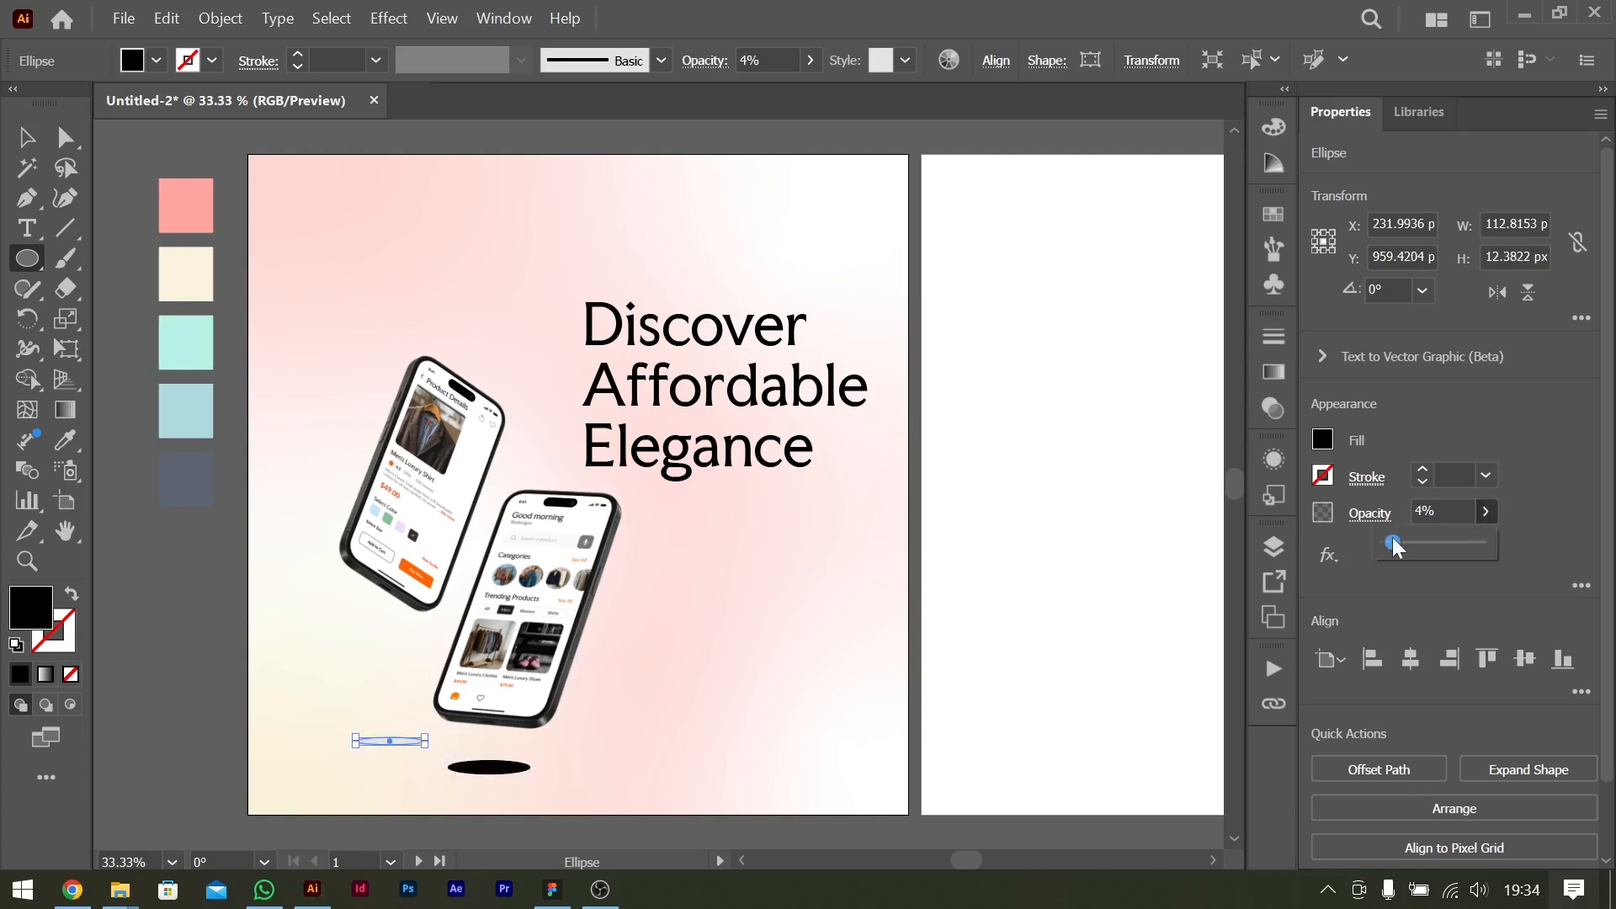
pyautogui.click(1332, 557)
pyautogui.moveTo(1380, 674)
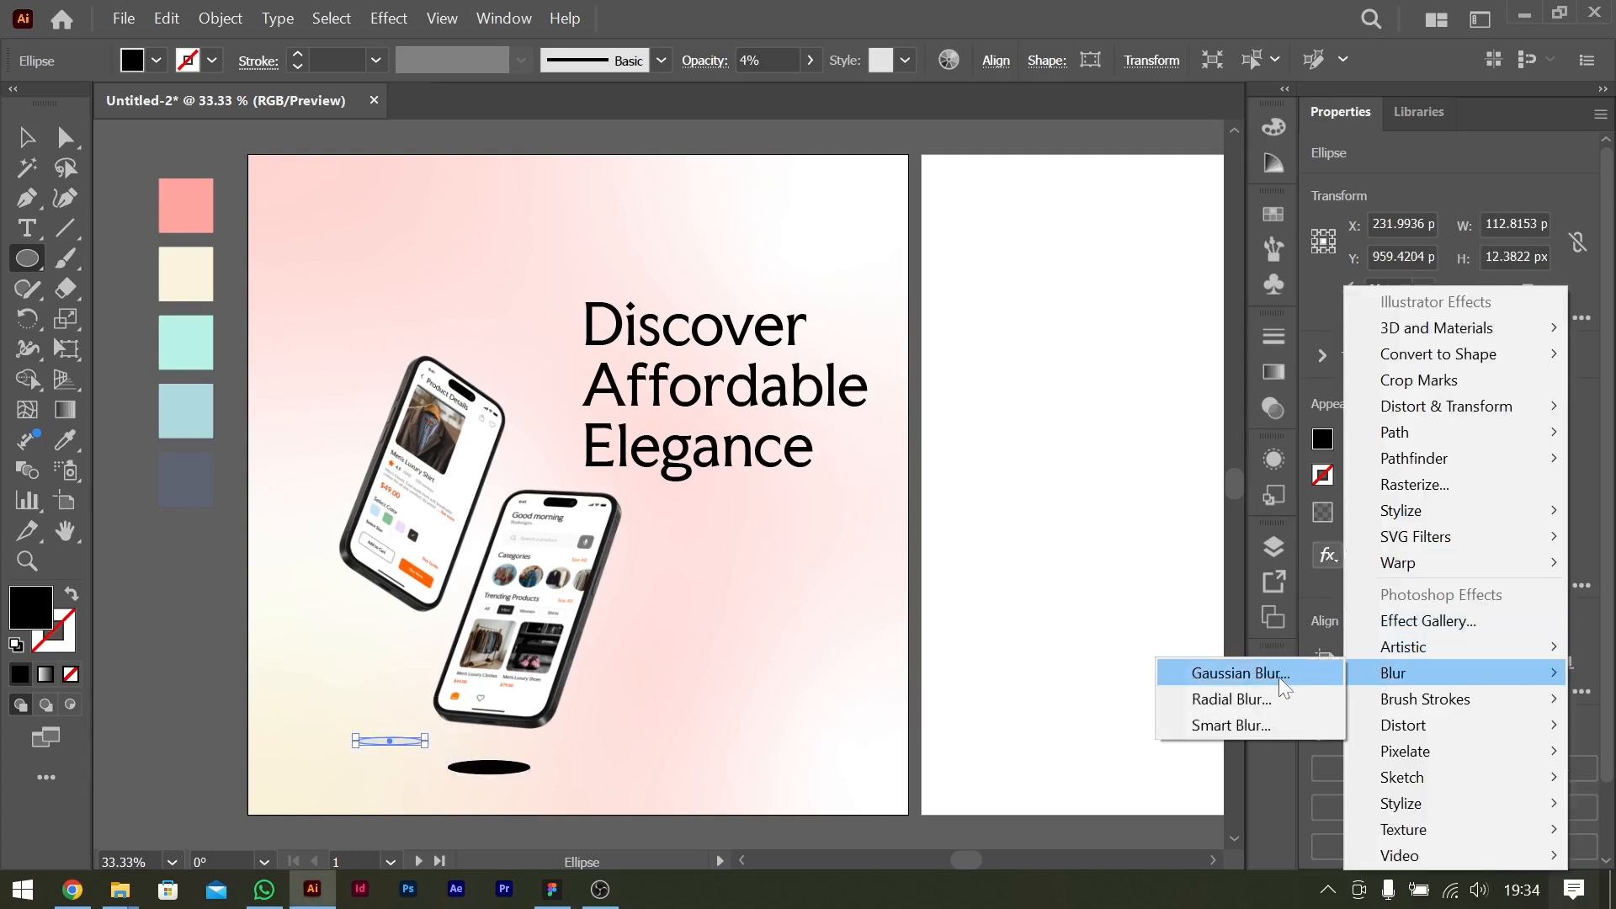
pyautogui.click(1283, 677)
pyautogui.click(1400, 360)
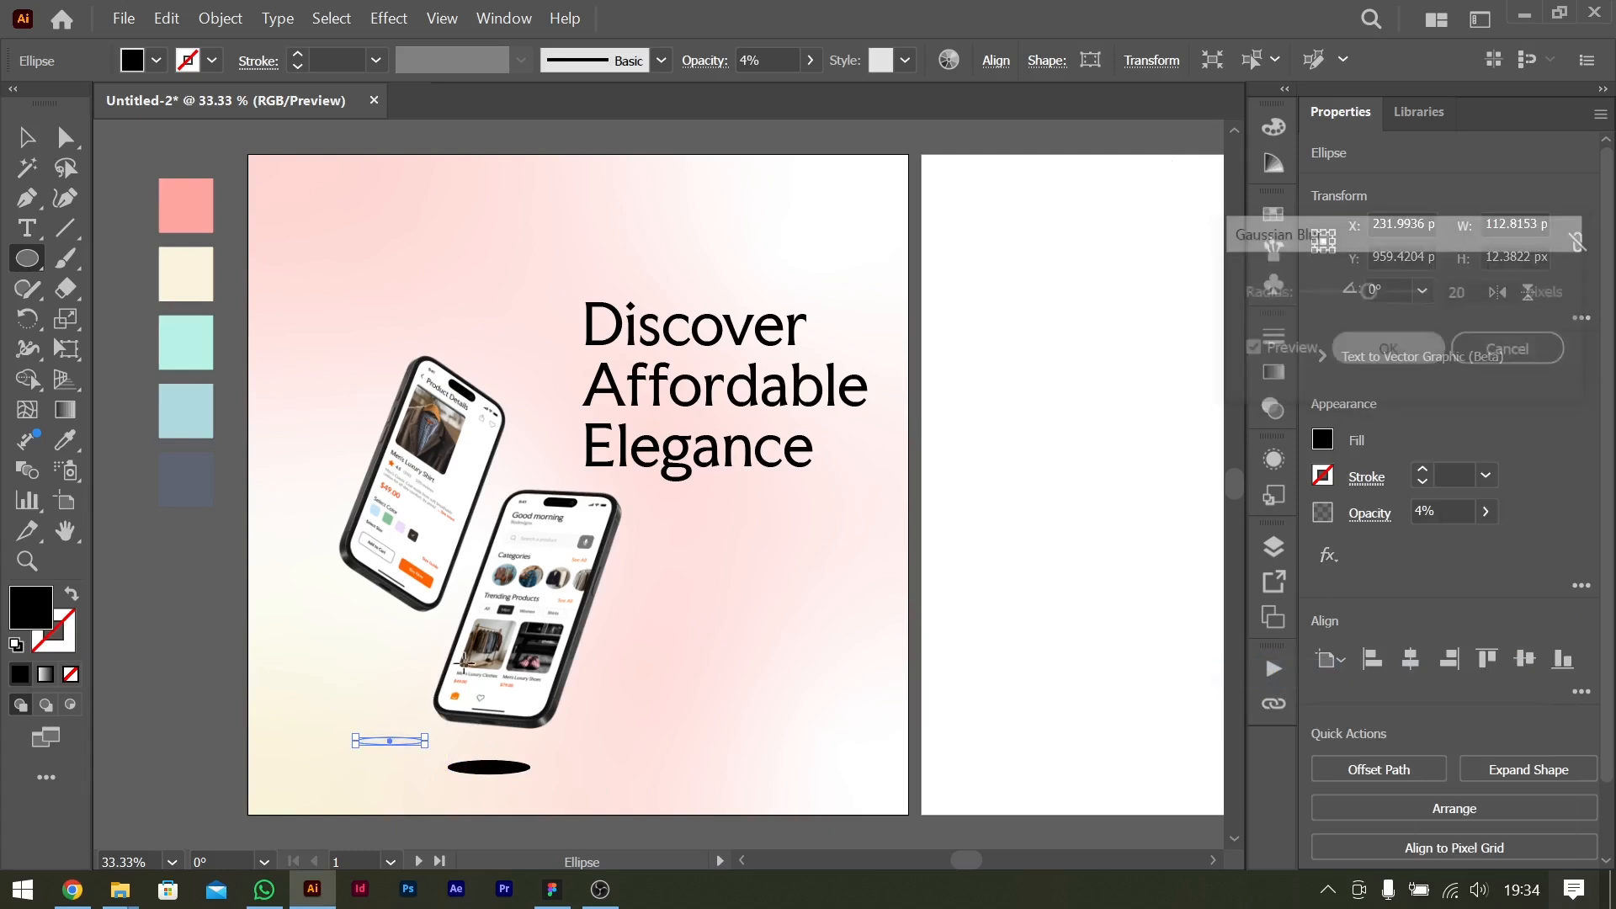
# Apply a Gaussian Blur with a 20-pixel radius to the larger ellipse under the front phone.
pyautogui.press('v')
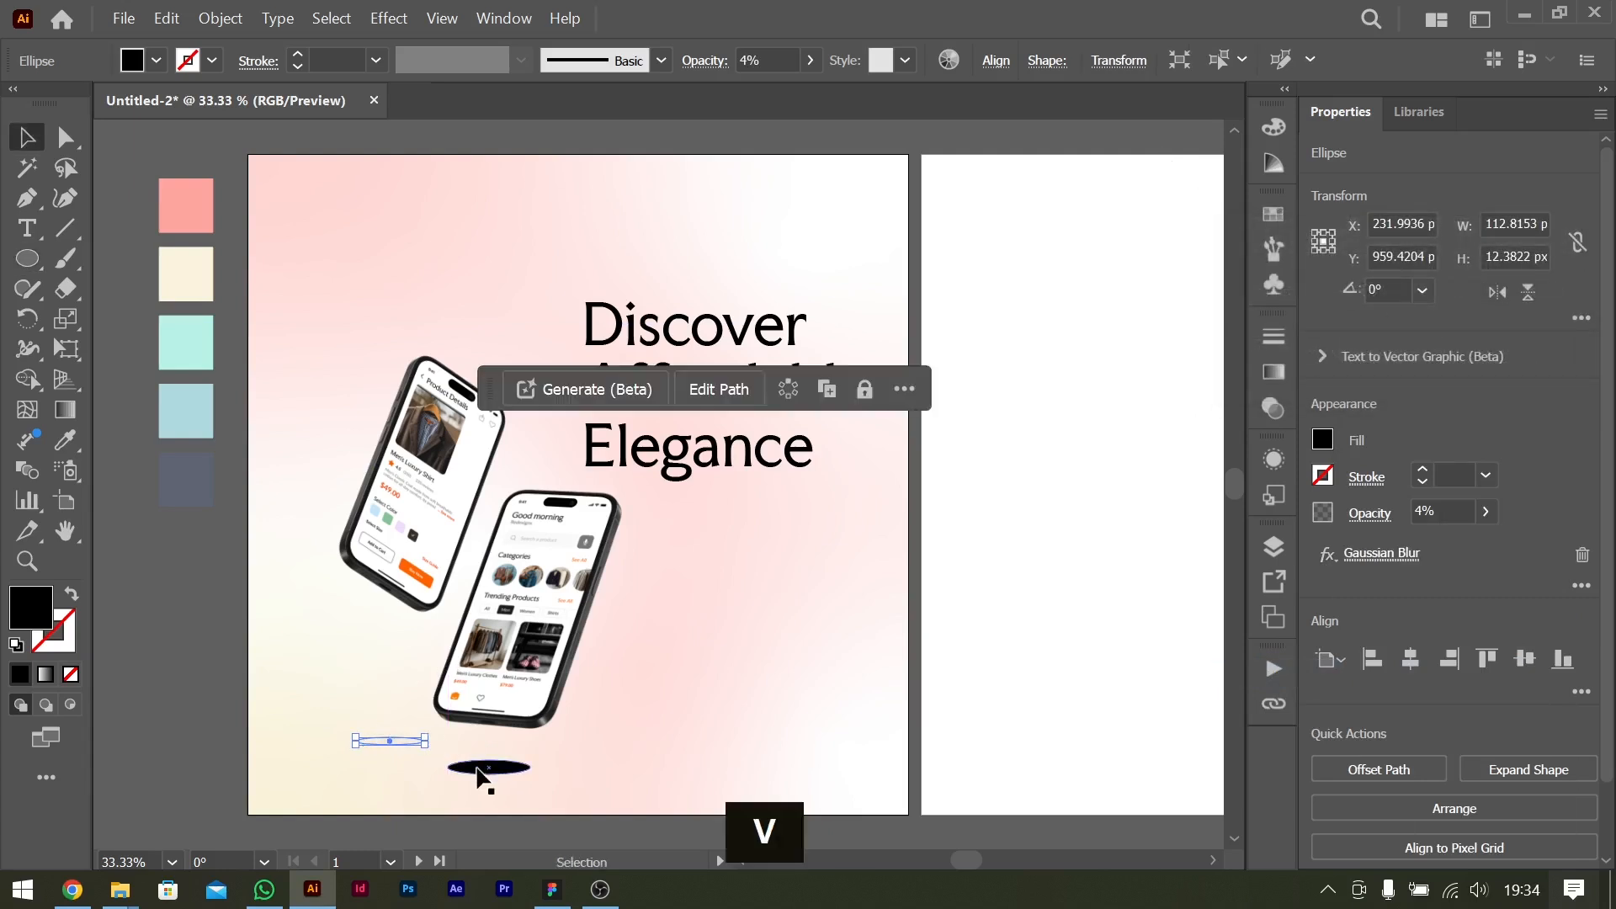
pyautogui.click(485, 767)
pyautogui.click(1329, 557)
pyautogui.moveTo(1436, 668)
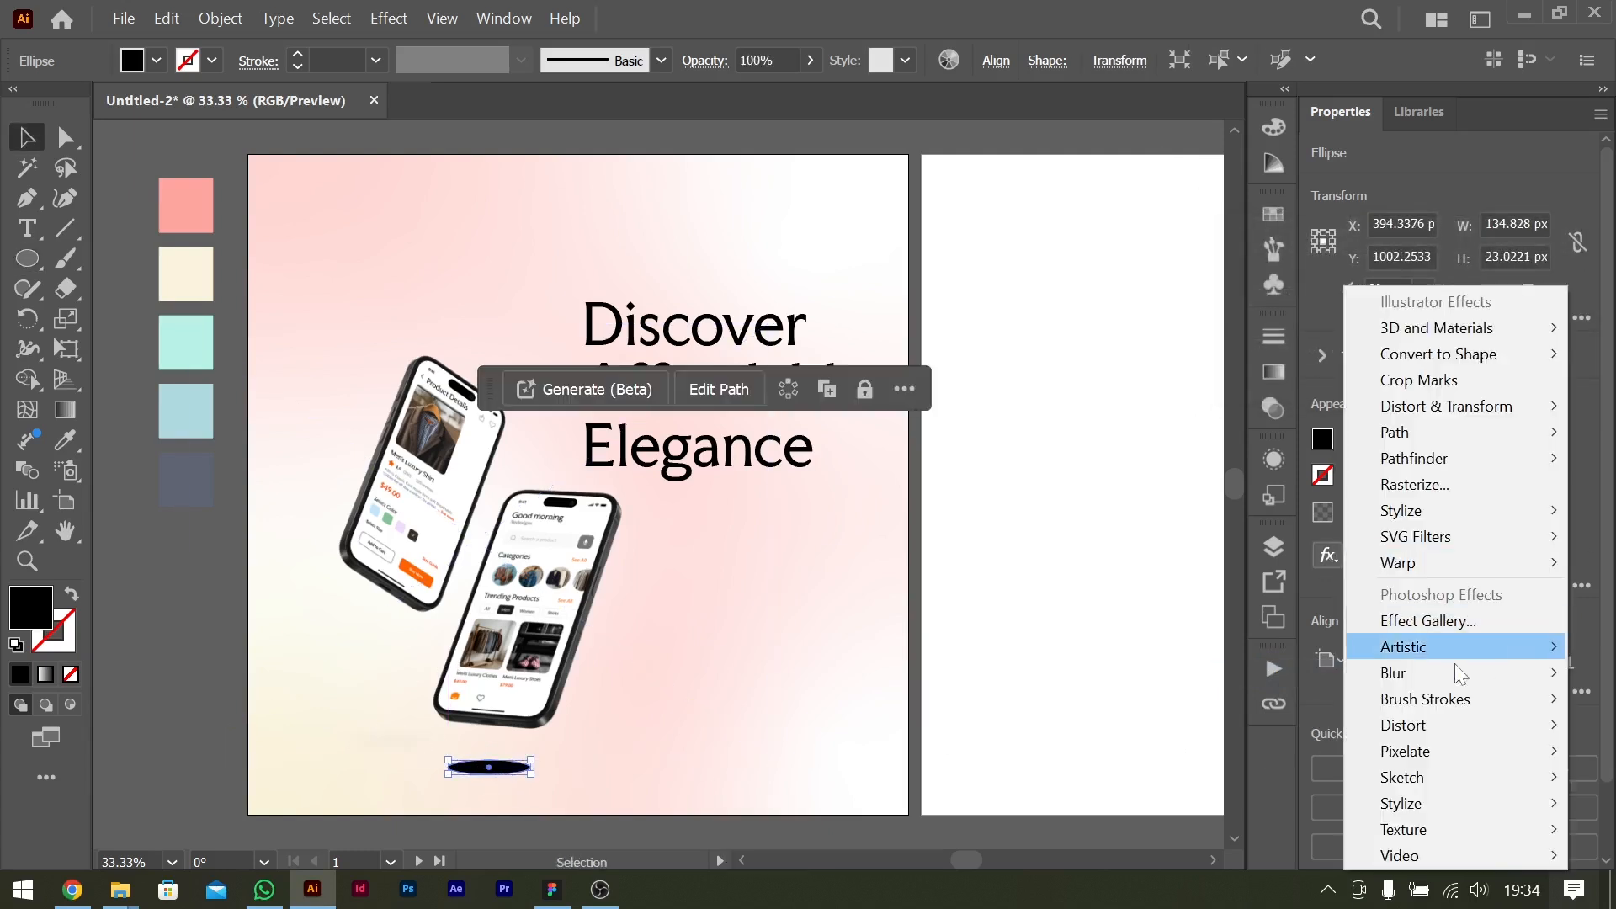
pyautogui.click(1238, 673)
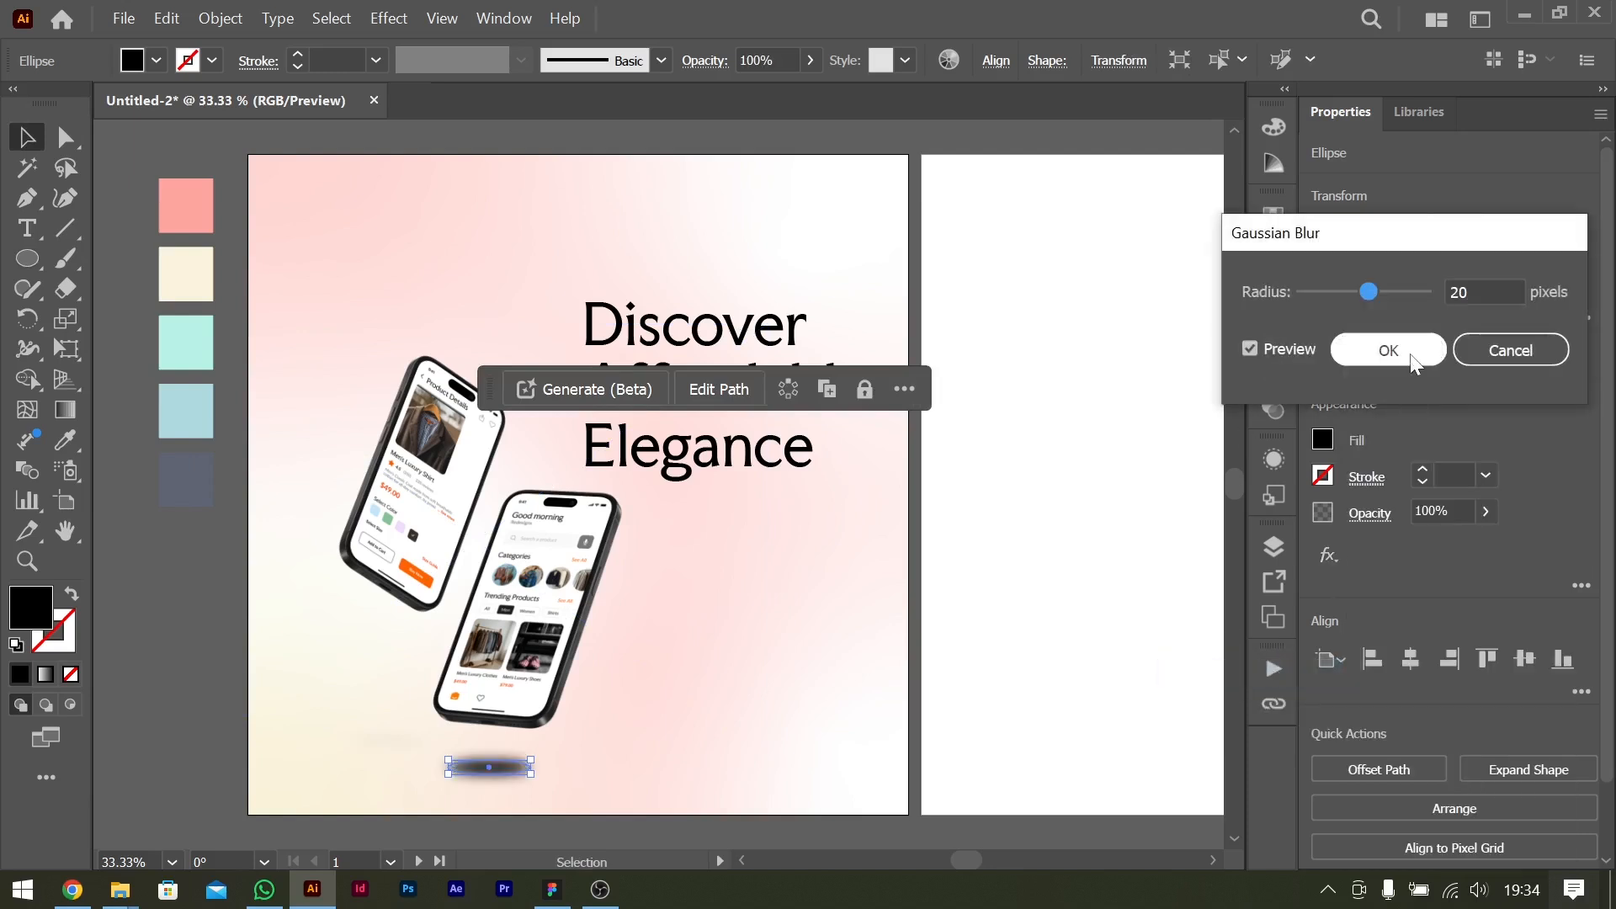
pyautogui.click(1389, 351)
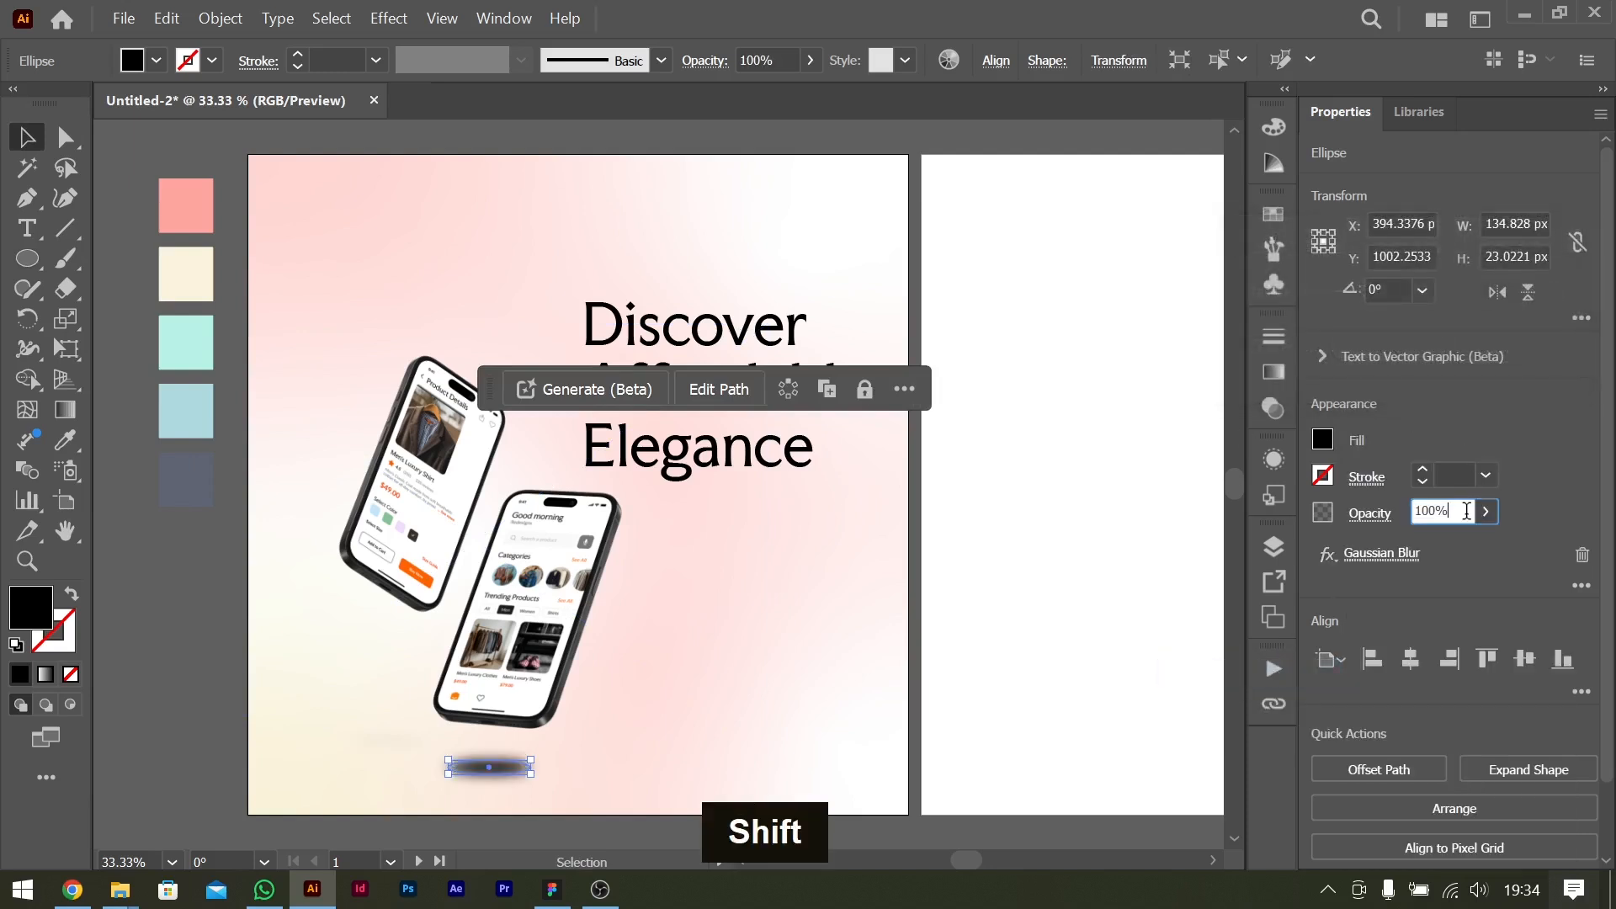
# Lower the larger ellipse's opacity to 30% and raise its Gaussian Blur radius.
pyautogui.hotkey('shift', 'Down')
pyautogui.hotkey('shift', 'Down')
pyautogui.hotkey('shift', 'Down')
pyautogui.hotkey('shift', 'Down')
pyautogui.hotkey('shift', 'Down')
pyautogui.hotkey('shift', 'Down')
pyautogui.hotkey('shift', 'Down')
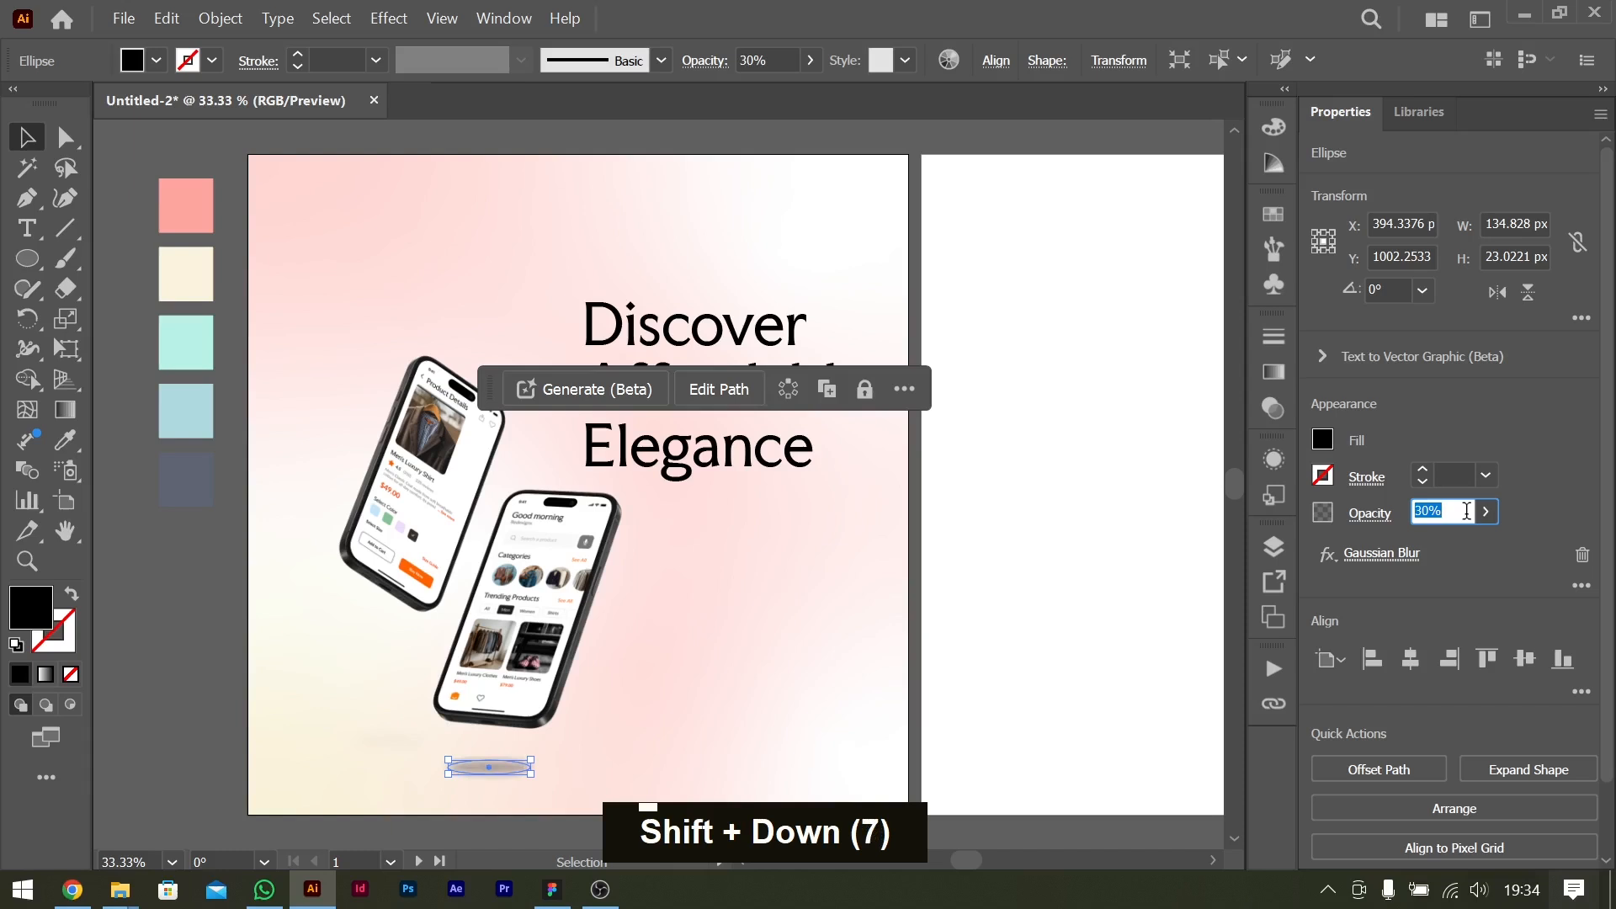
pyautogui.click(1370, 557)
pyautogui.hotkey('shift', 'Up')
pyautogui.press('Return')
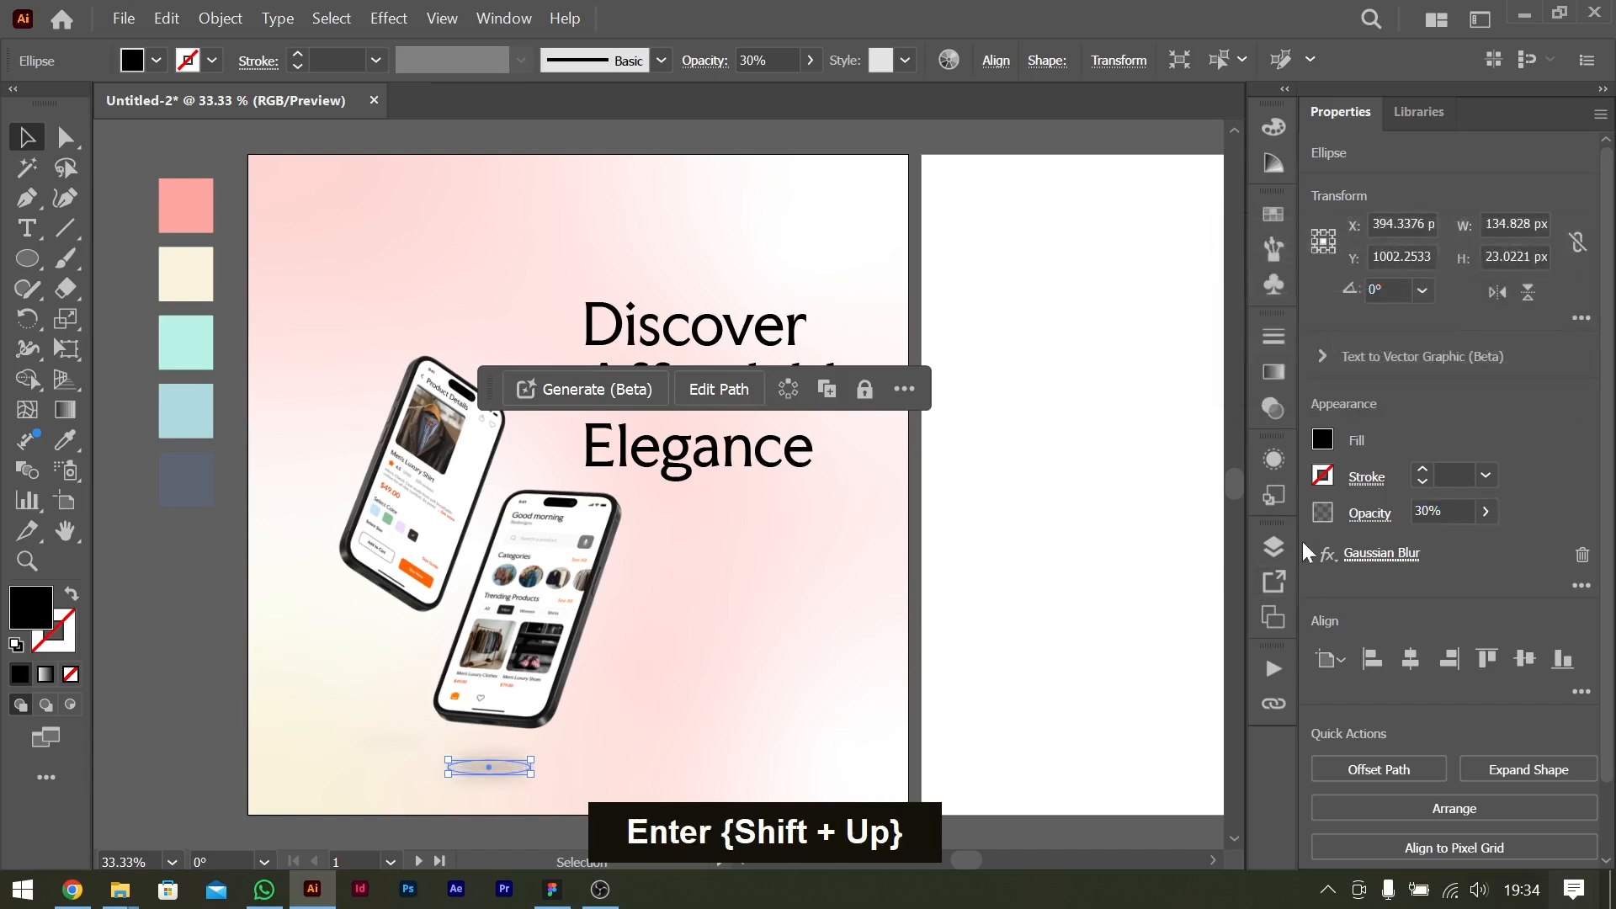
pyautogui.click(1049, 556)
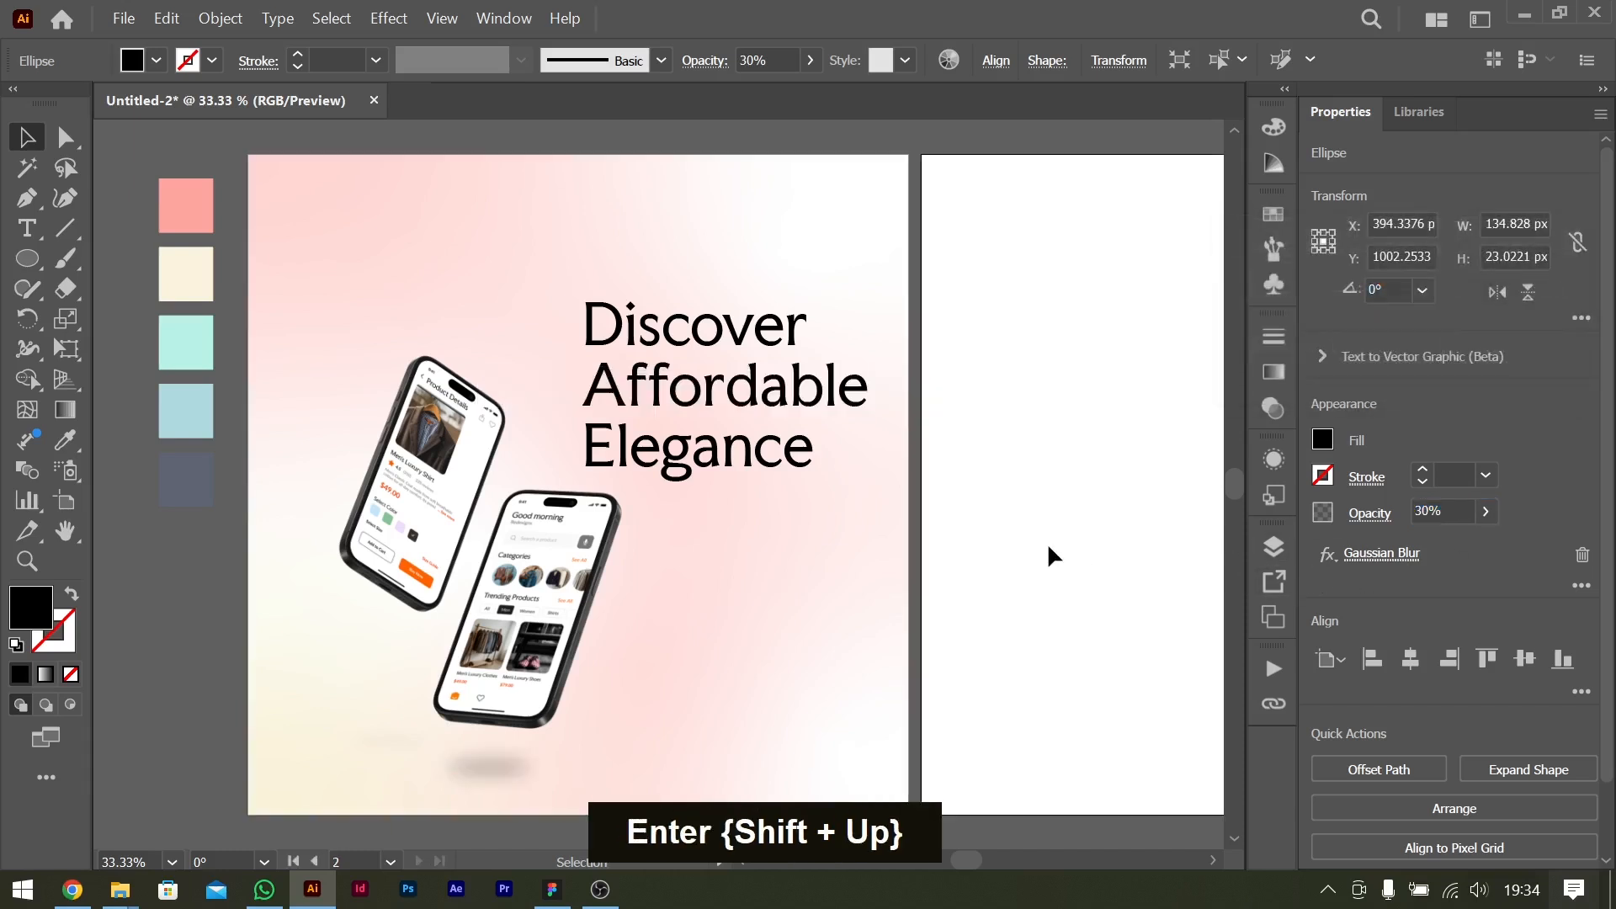
# Stretch the blurred shadow under the front phone wider and deselect it.
pyautogui.click(526, 768)
pyautogui.moveTo(541, 767); pyautogui.dragTo(560, 772)
pyautogui.click(990, 651)
pyautogui.hscroll(5, 1175, 615)
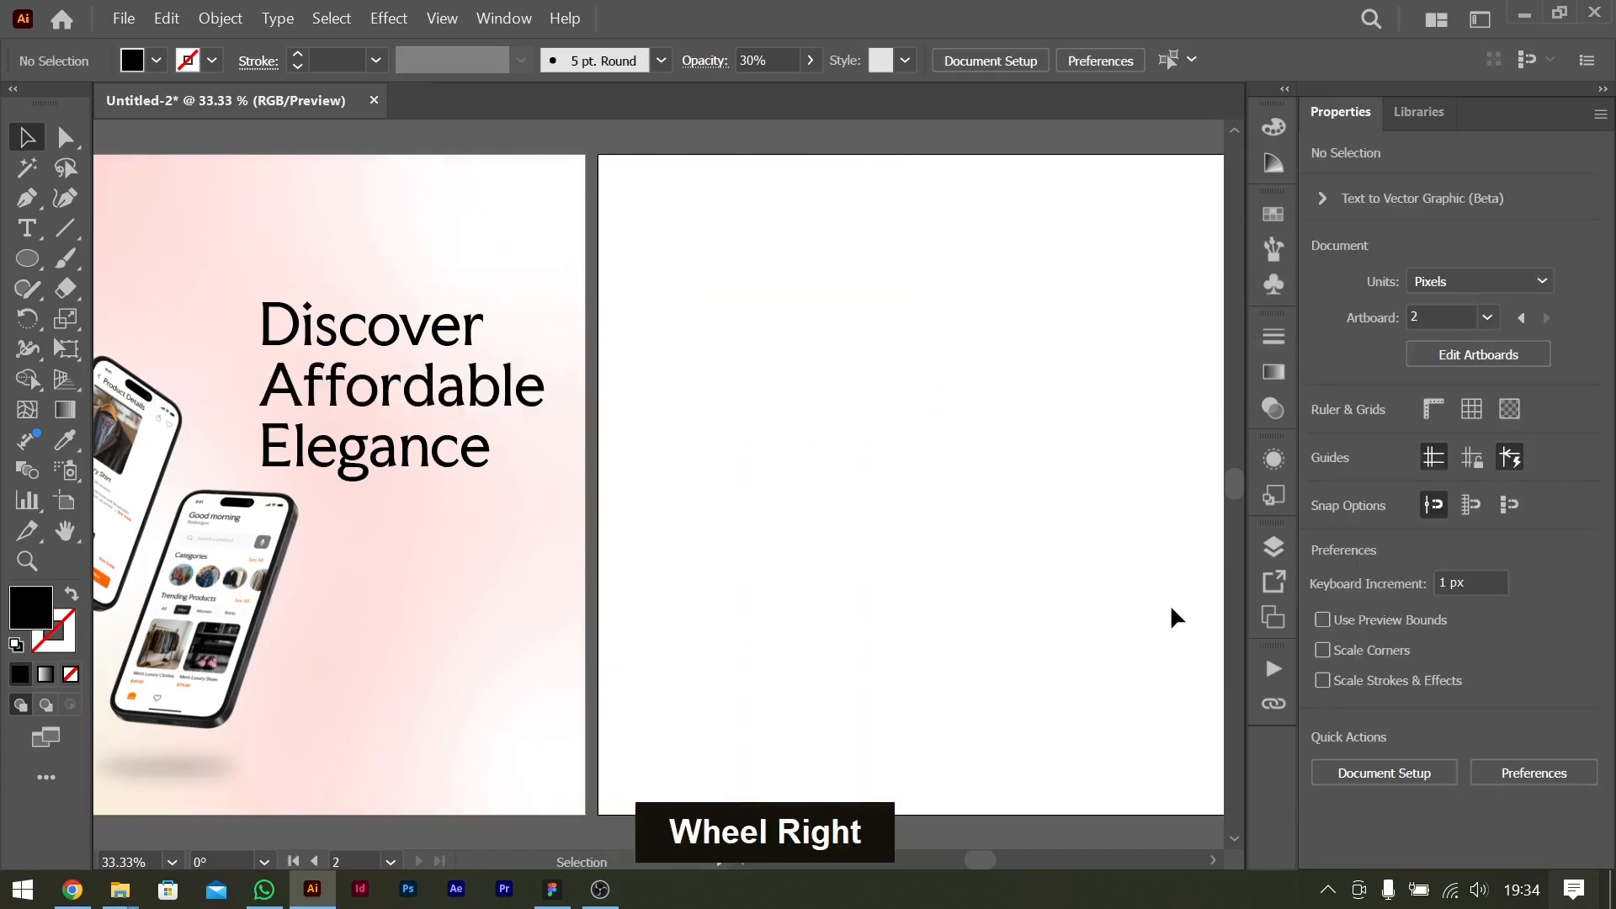
pyautogui.hscroll(-6, 1158, 613)
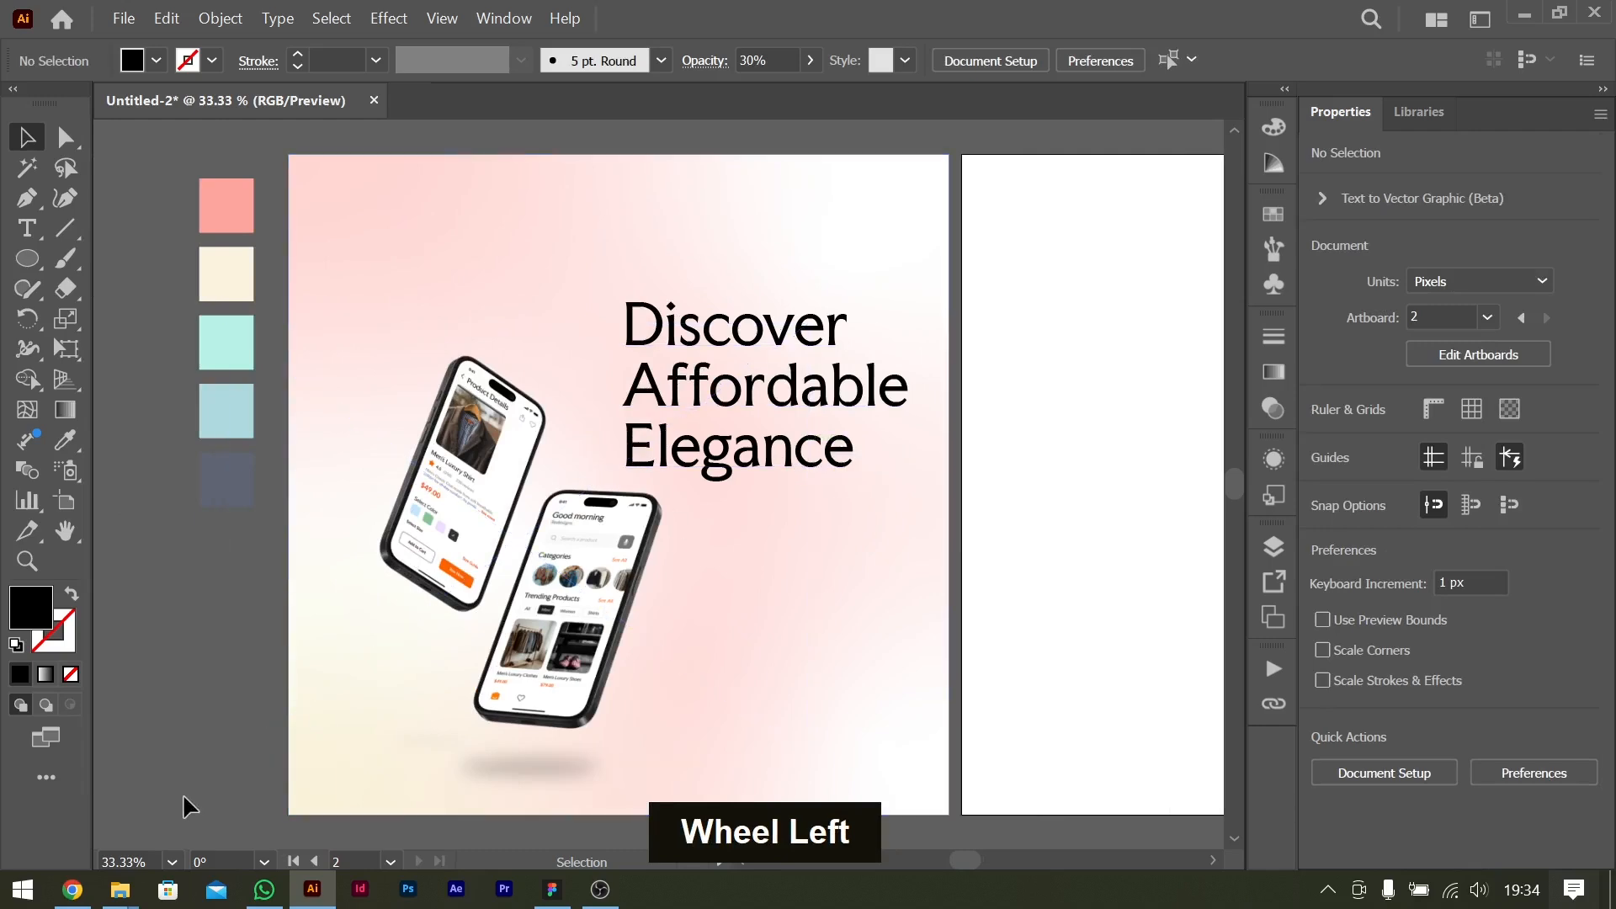
# Copy the flyer headline "Affordable Elegance, Now at Your Fingertips!" from the ChatGPT brief in the browser and return to Illustrator.
pyautogui.click(74, 891)
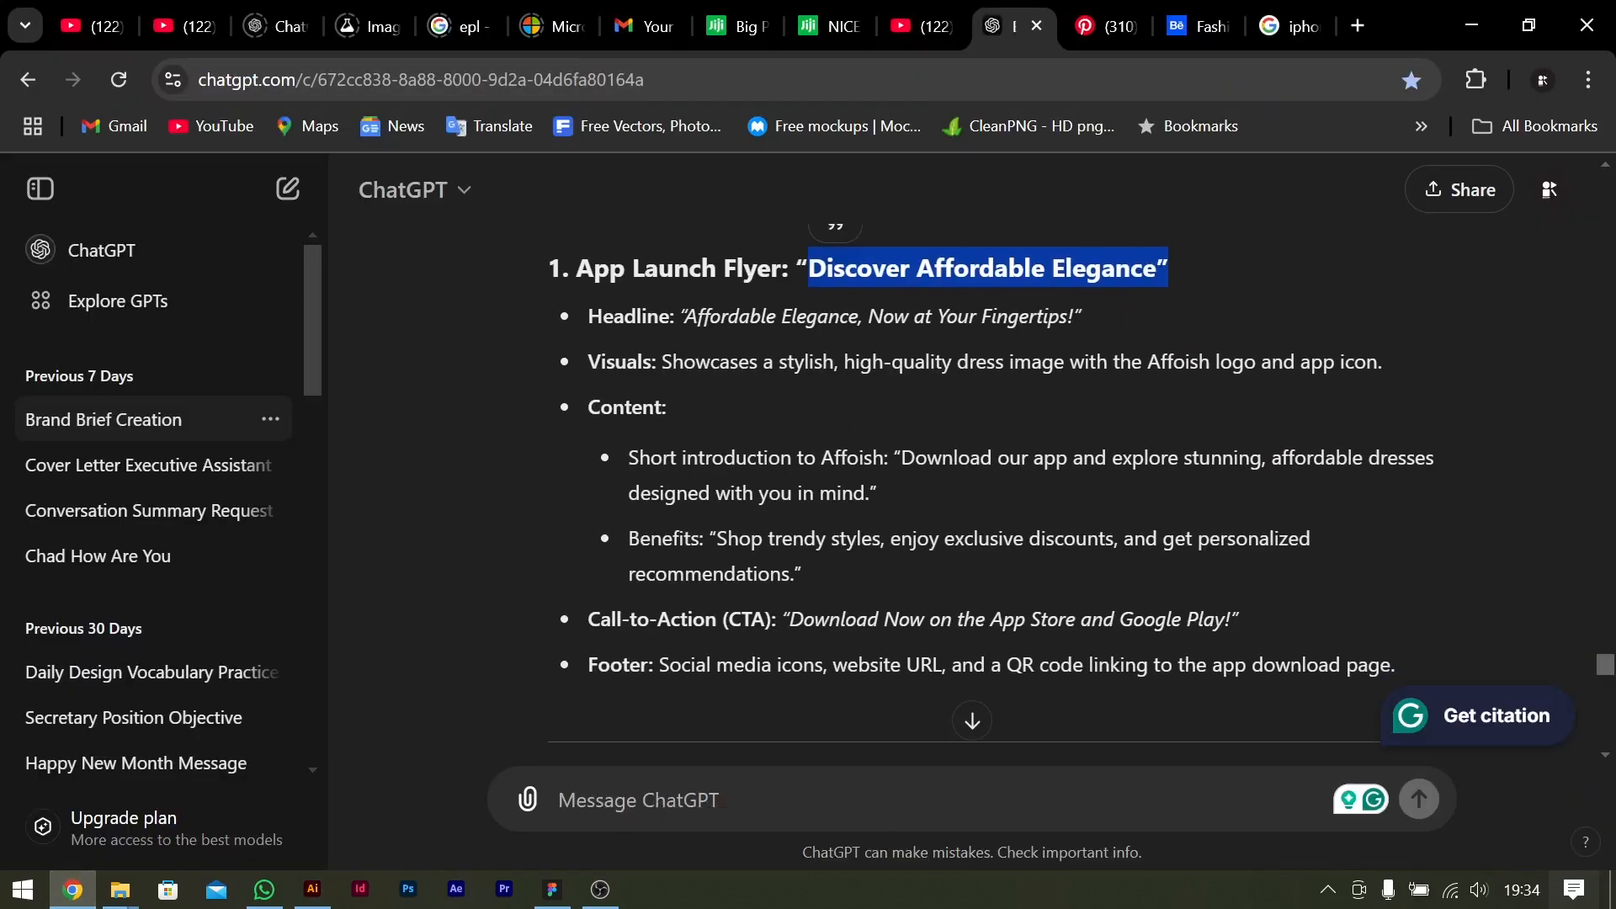
pyautogui.moveTo(686, 317); pyautogui.dragTo(1058, 316)
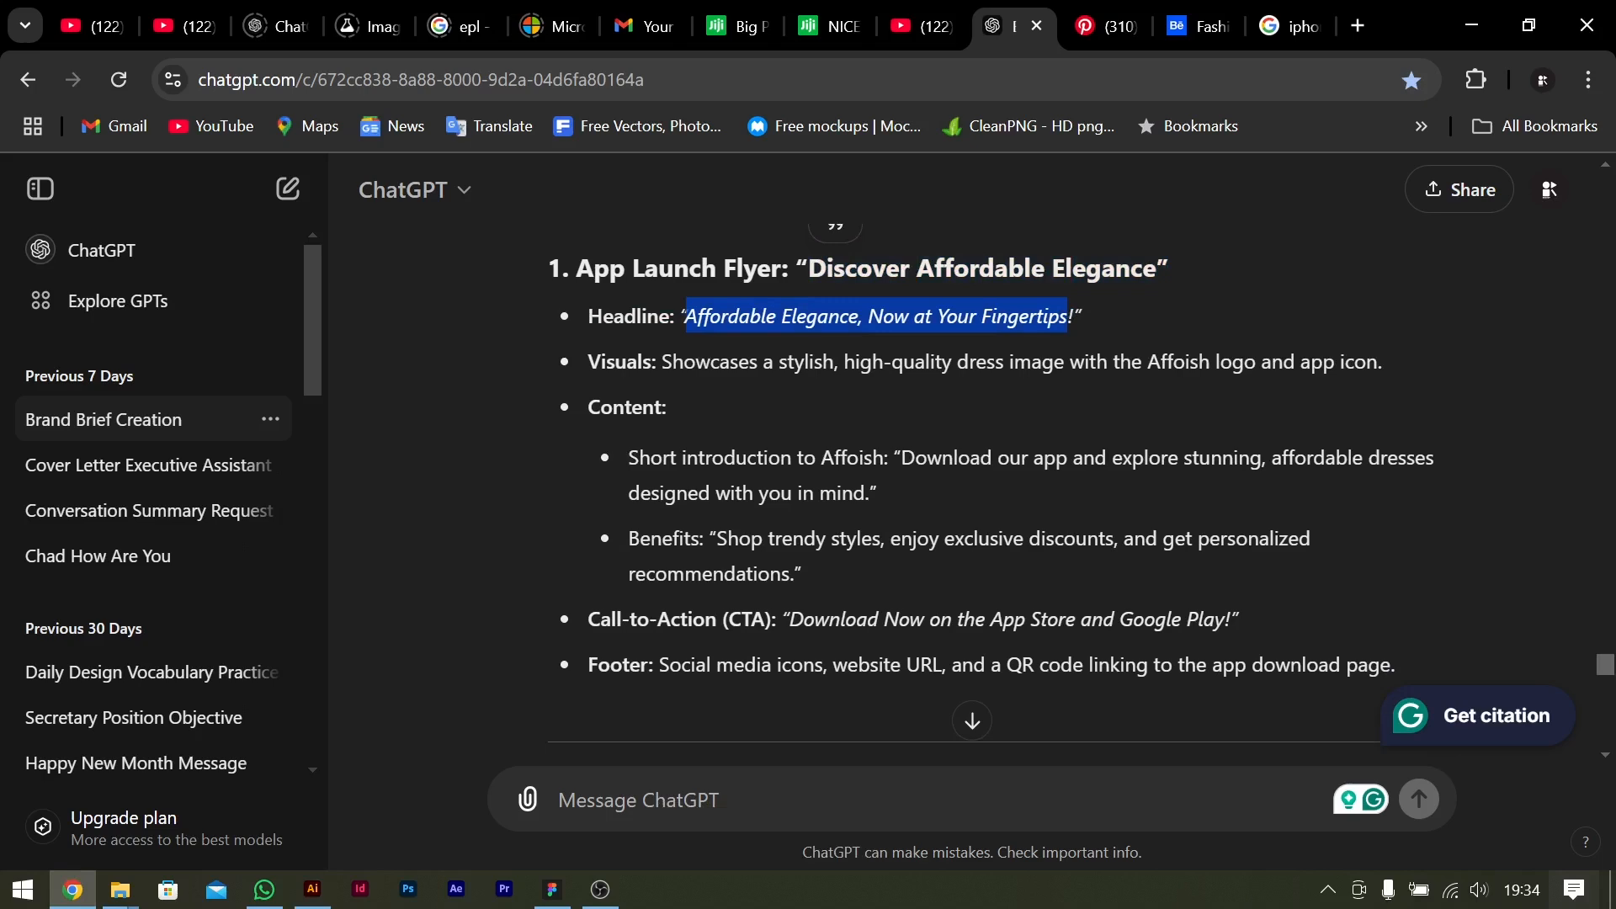
pyautogui.hotkey('ctrl', 'c')
pyautogui.hotkey('alt', 'Tab')
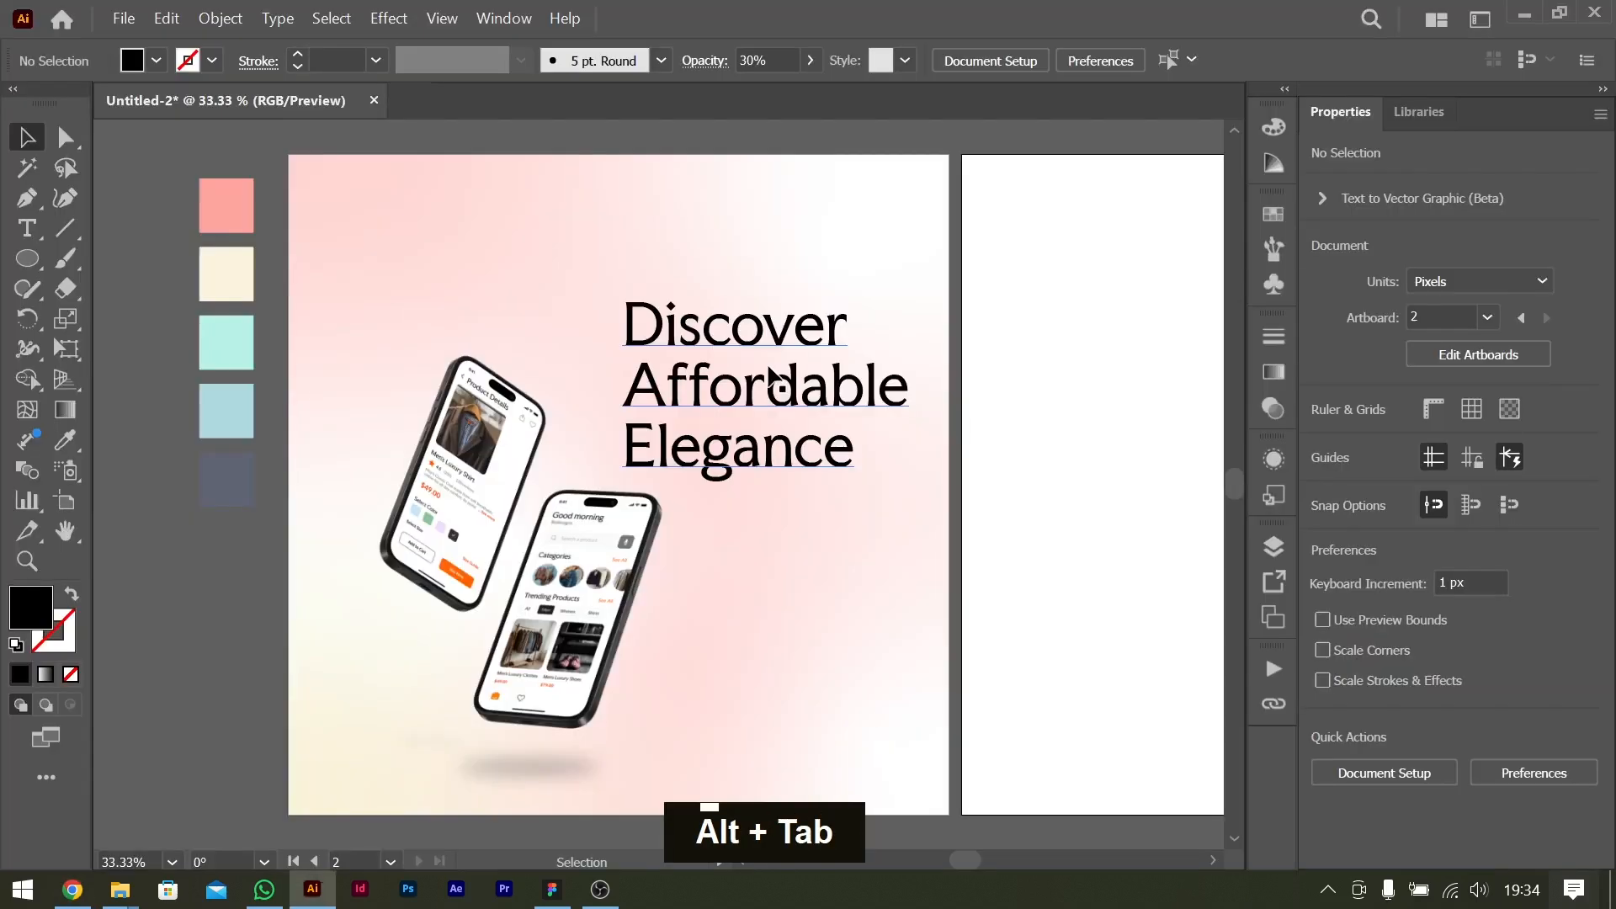
# Duplicate the "Discover Affordable Elegance" title below itself and select all of the copy's text.
pyautogui.moveTo(782, 326); pyautogui.dragTo(846, 512)
pyautogui.doubleClick(806, 526)
pyautogui.hotkey('ctrl', 'a')
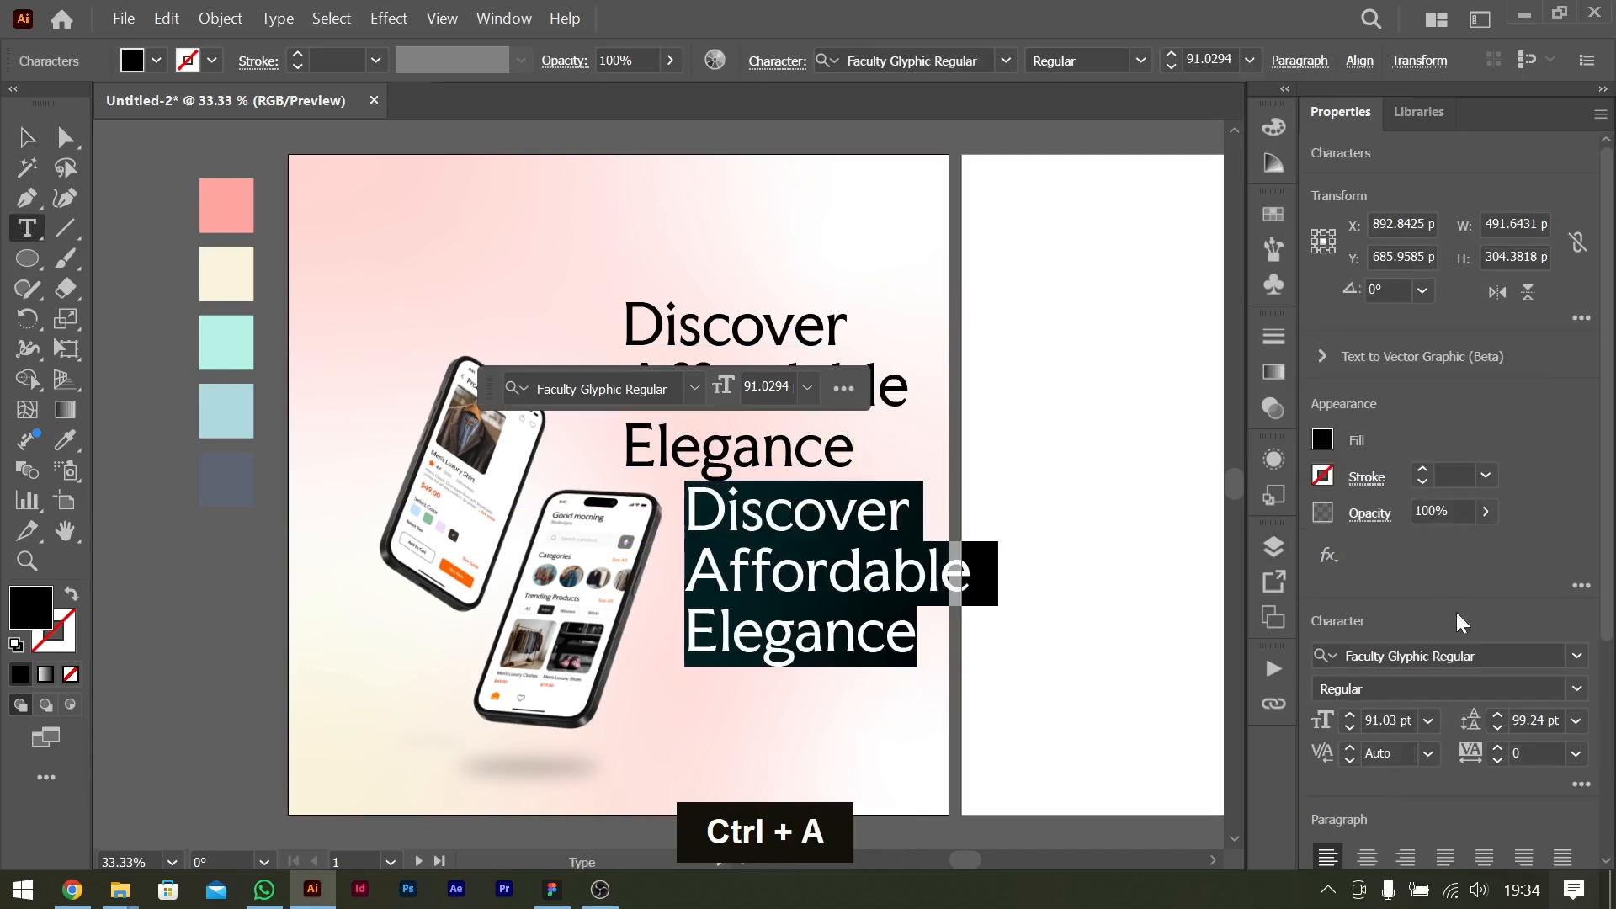
# Set the duplicated text to the Lato font in Regular style at 48 pt.
pyautogui.click(1499, 645)
pyautogui.write('lato')
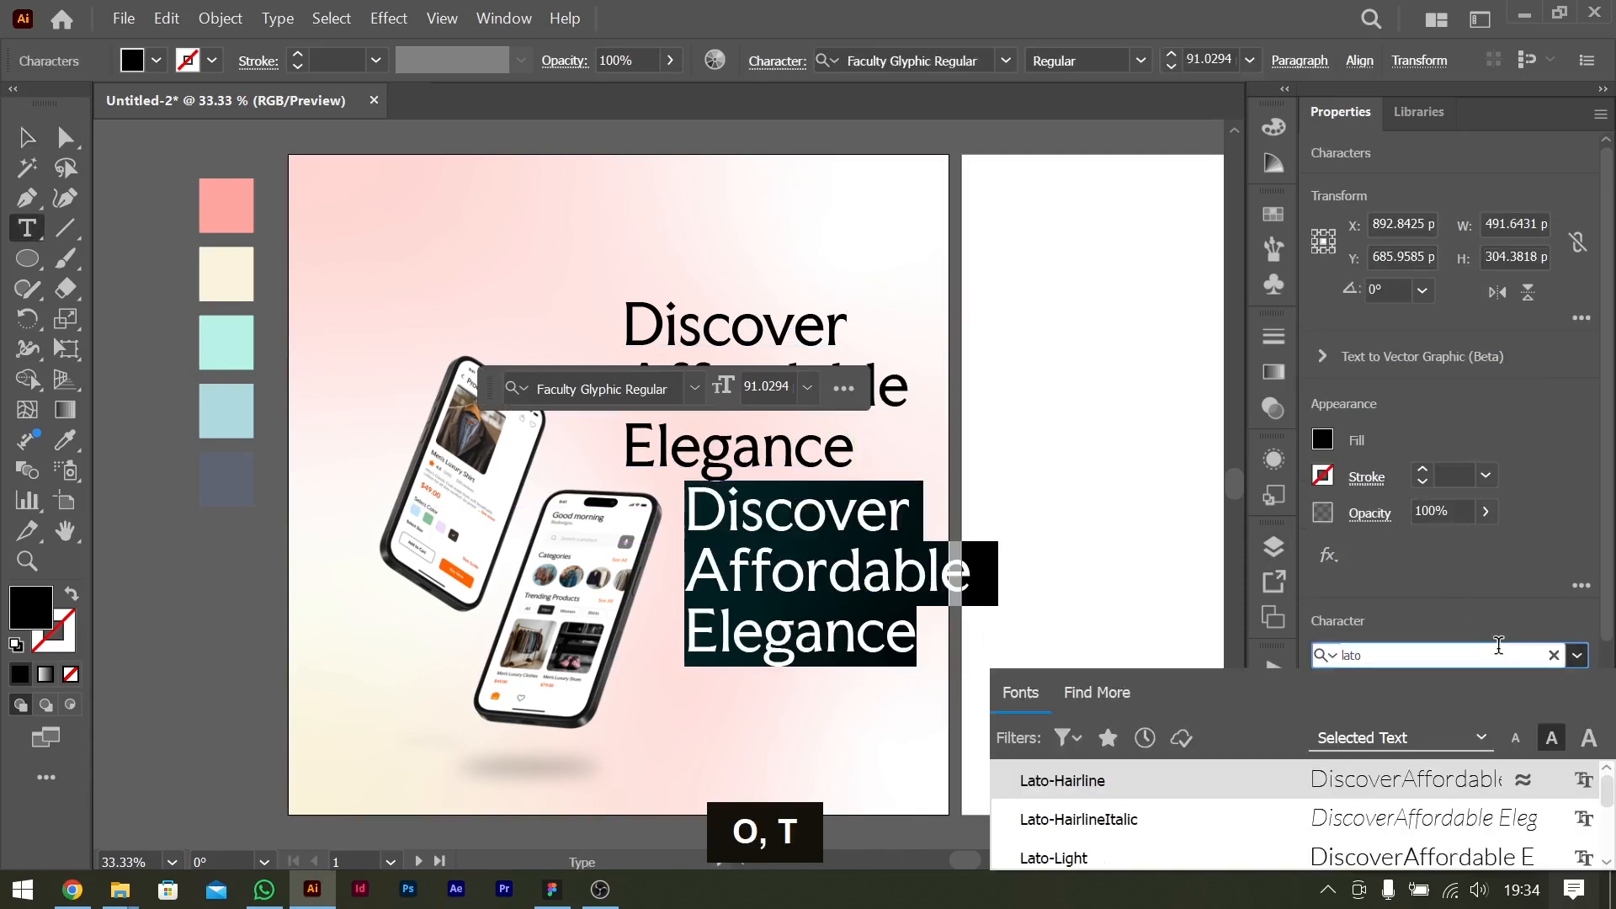
pyautogui.click(1111, 783)
pyautogui.click(1571, 694)
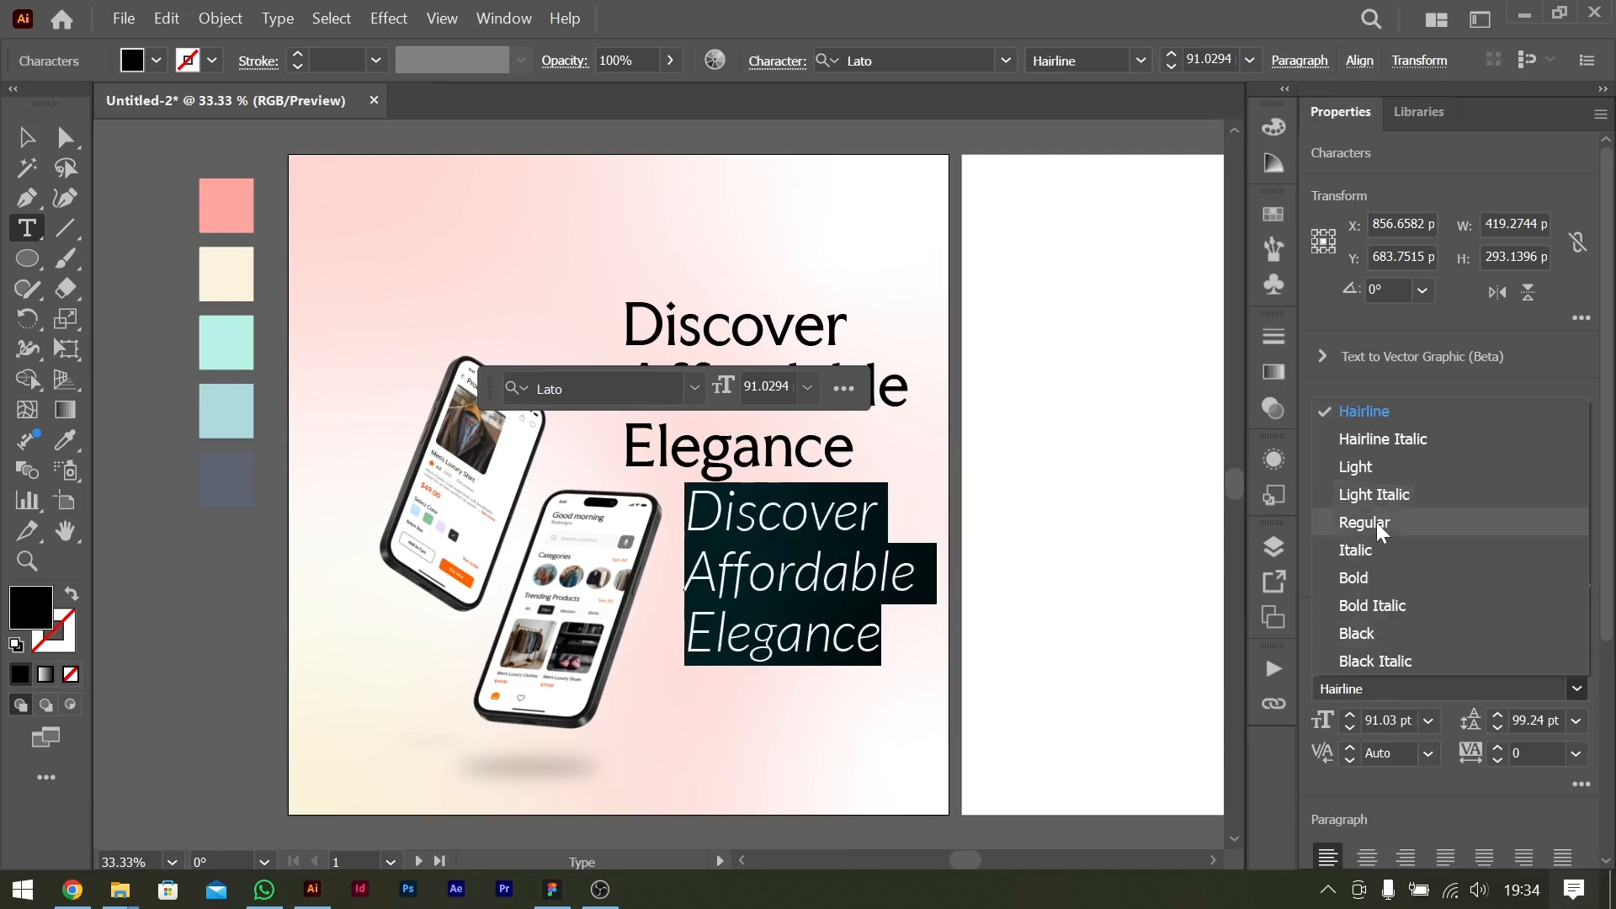
pyautogui.click(1386, 470)
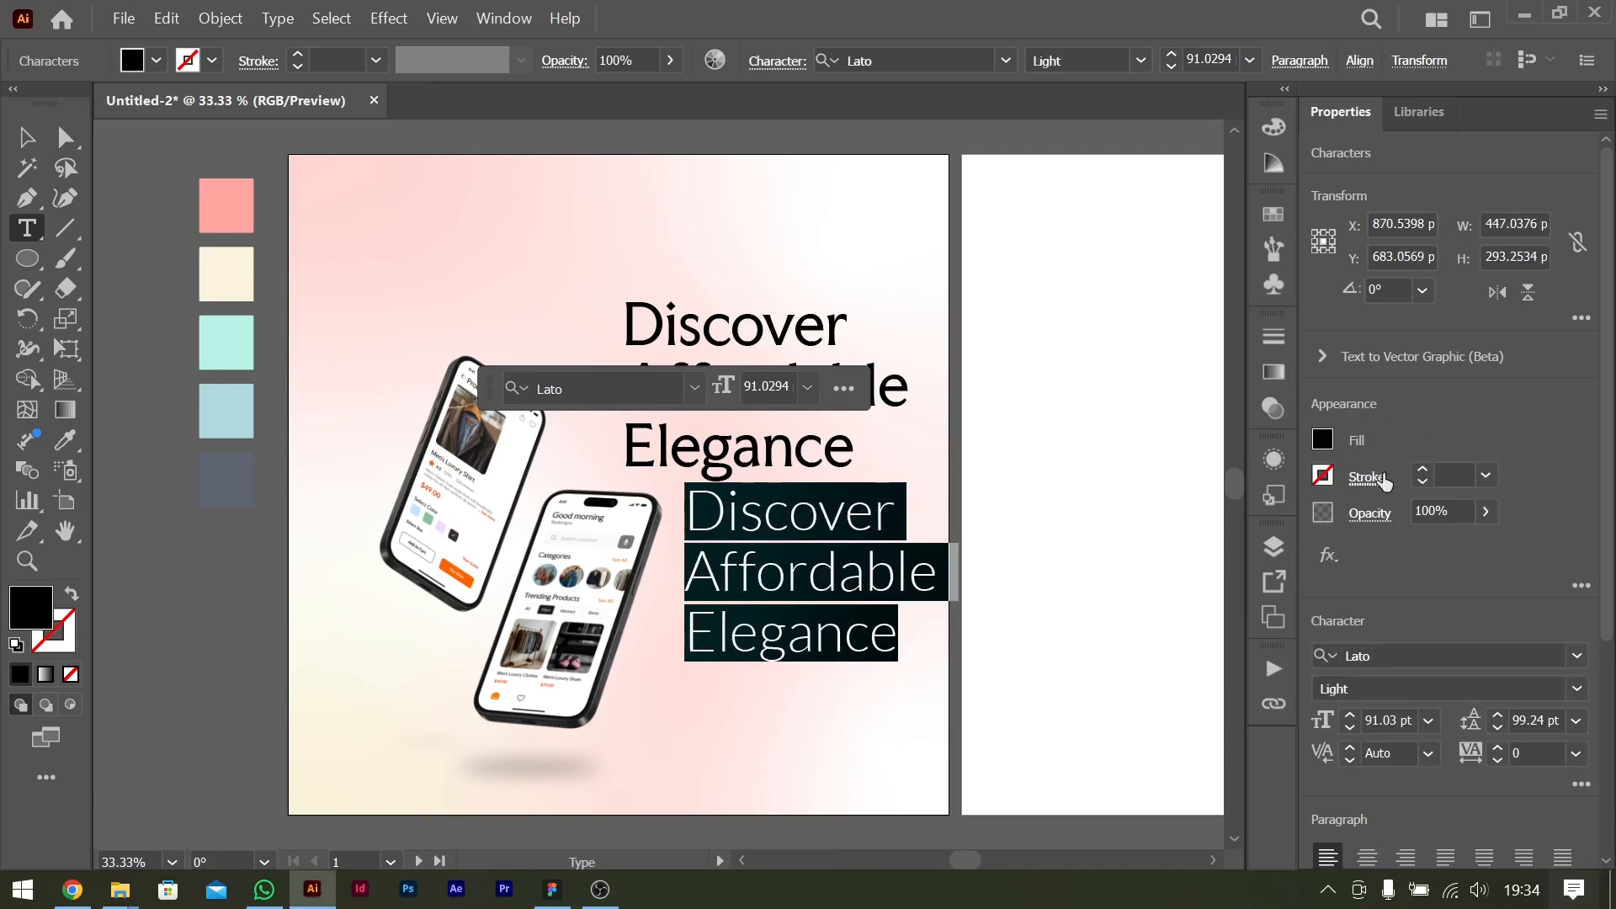
pyautogui.click(1568, 688)
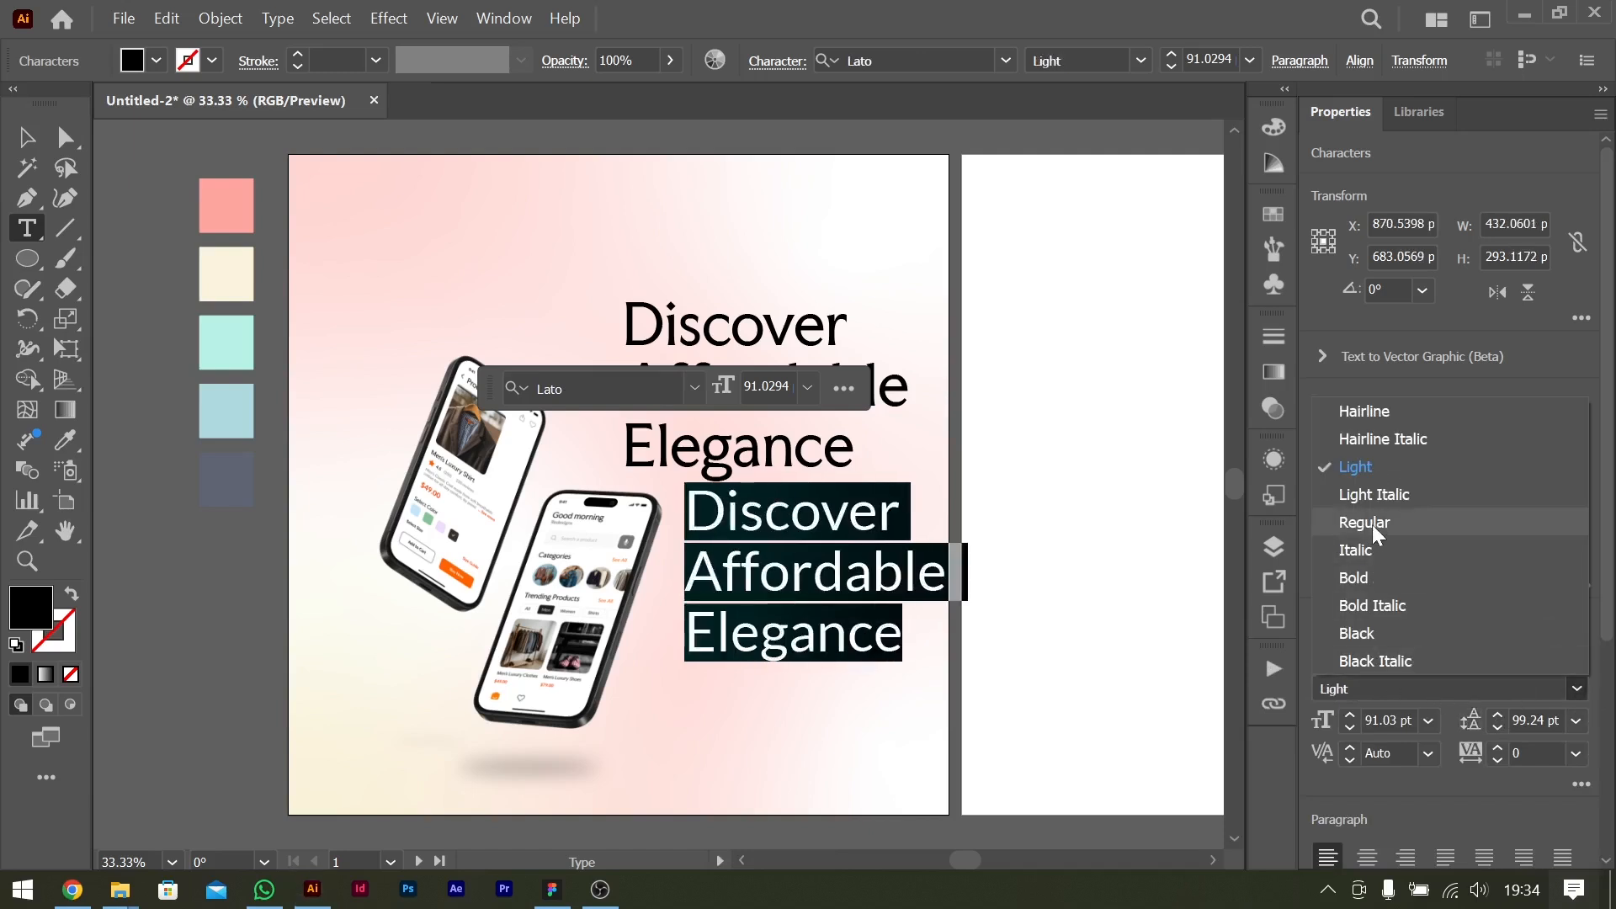
pyautogui.click(1428, 523)
pyautogui.click(1428, 722)
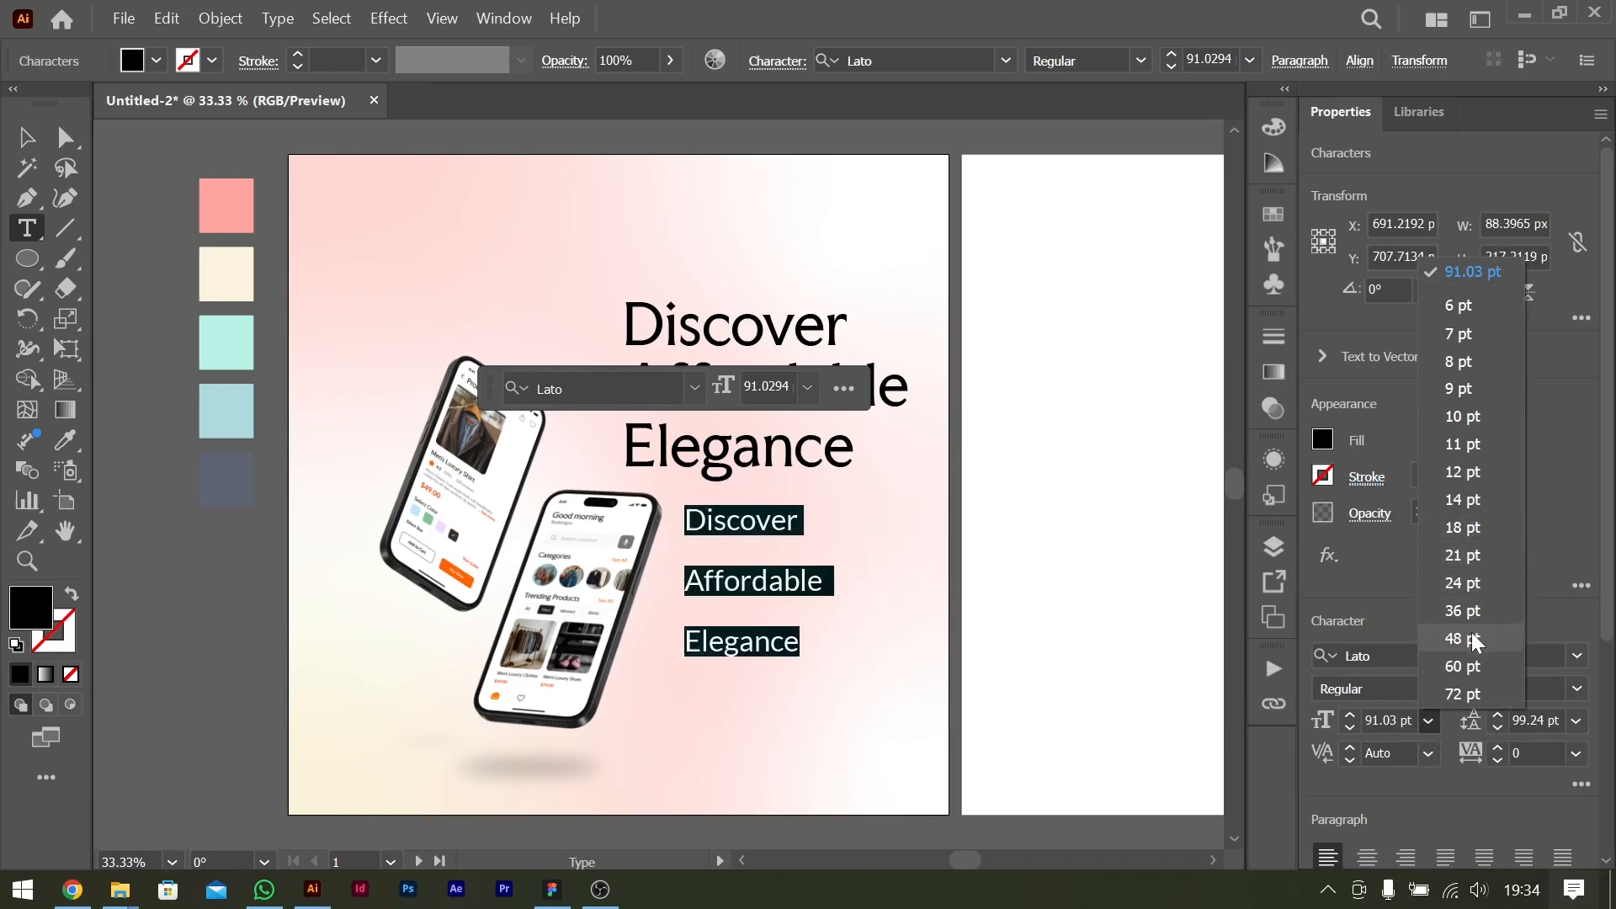
pyautogui.click(1464, 640)
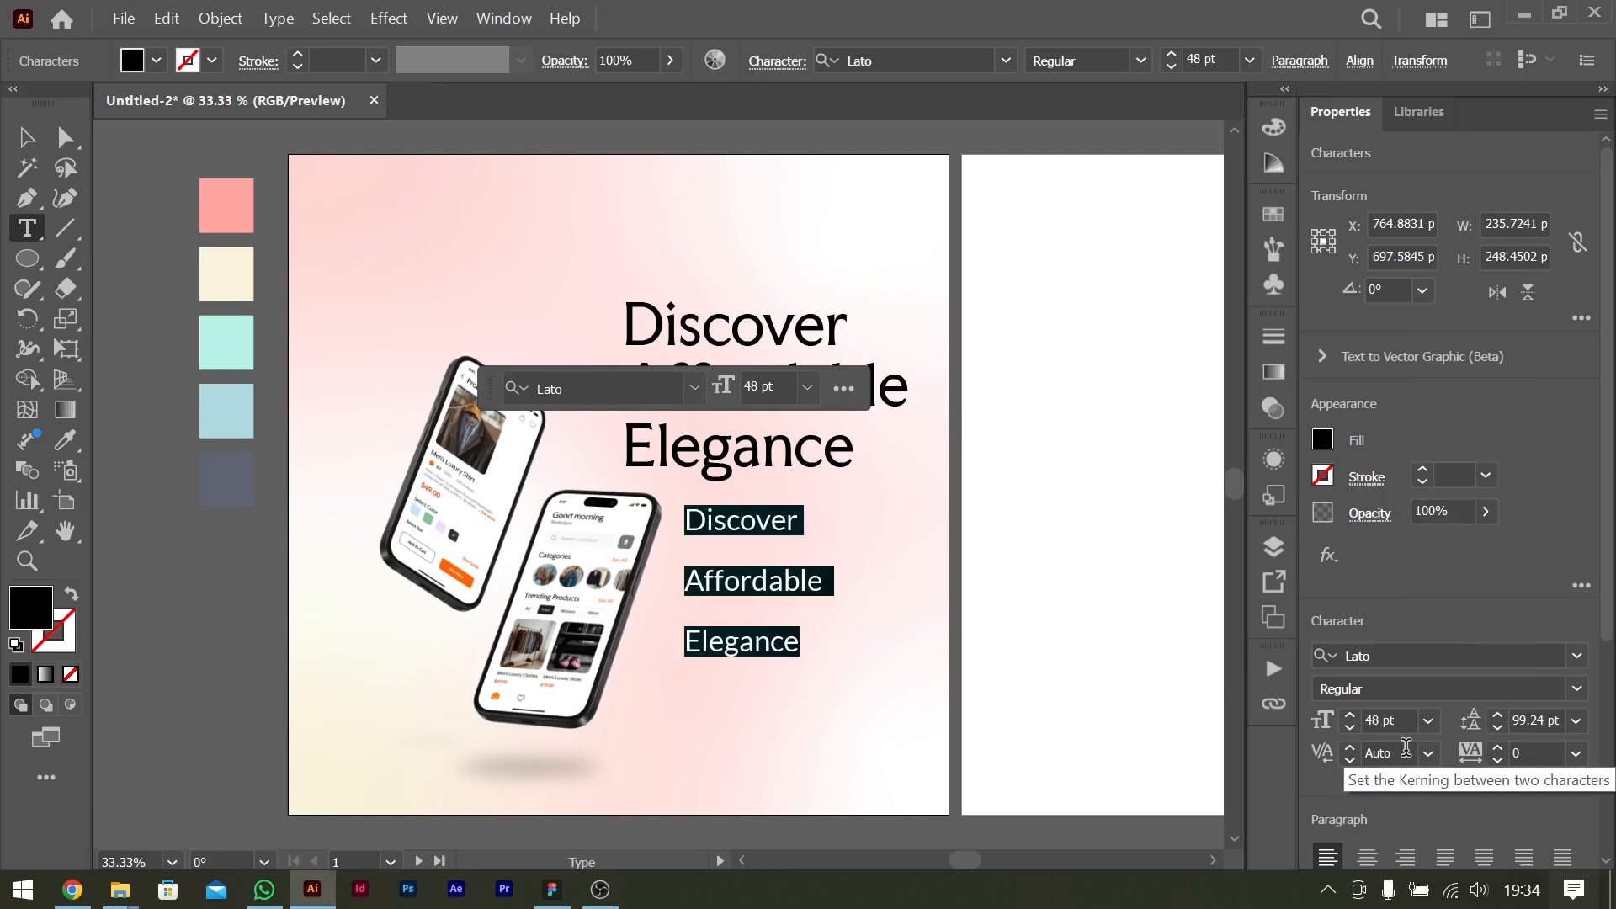
# Replace the duplicated text with the copied "Affordable Elegance, Now at Your Fingertips!" and set its size to 36 pt.
pyautogui.press('ctrl')
pyautogui.hotkey('ctrl', 'v')
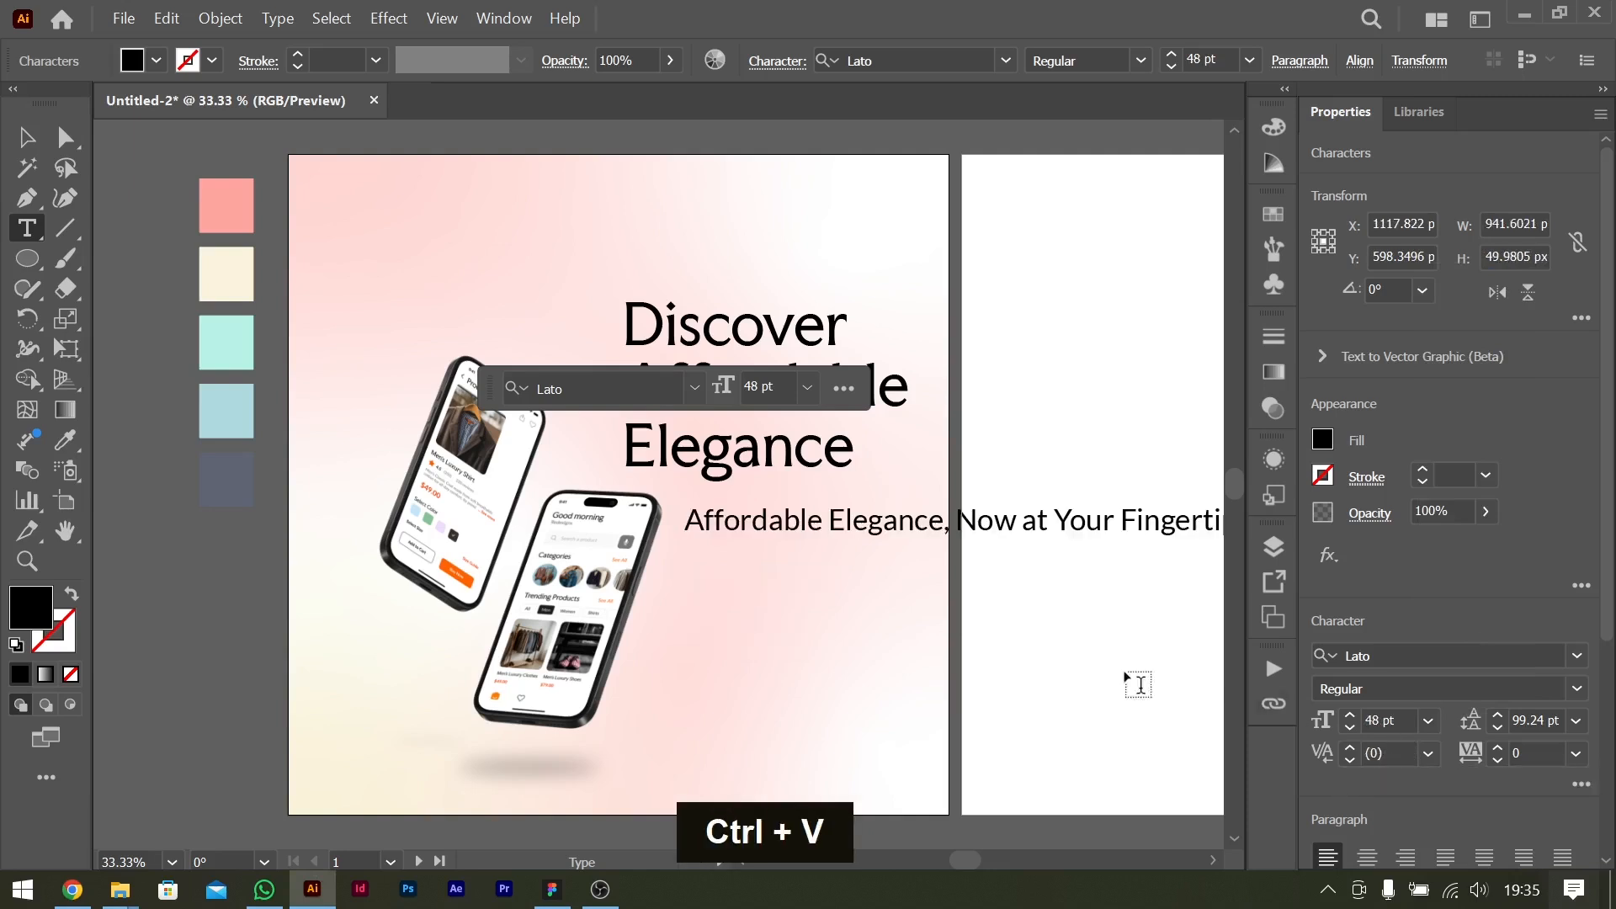
pyautogui.hotkey('ctrl', 'a')
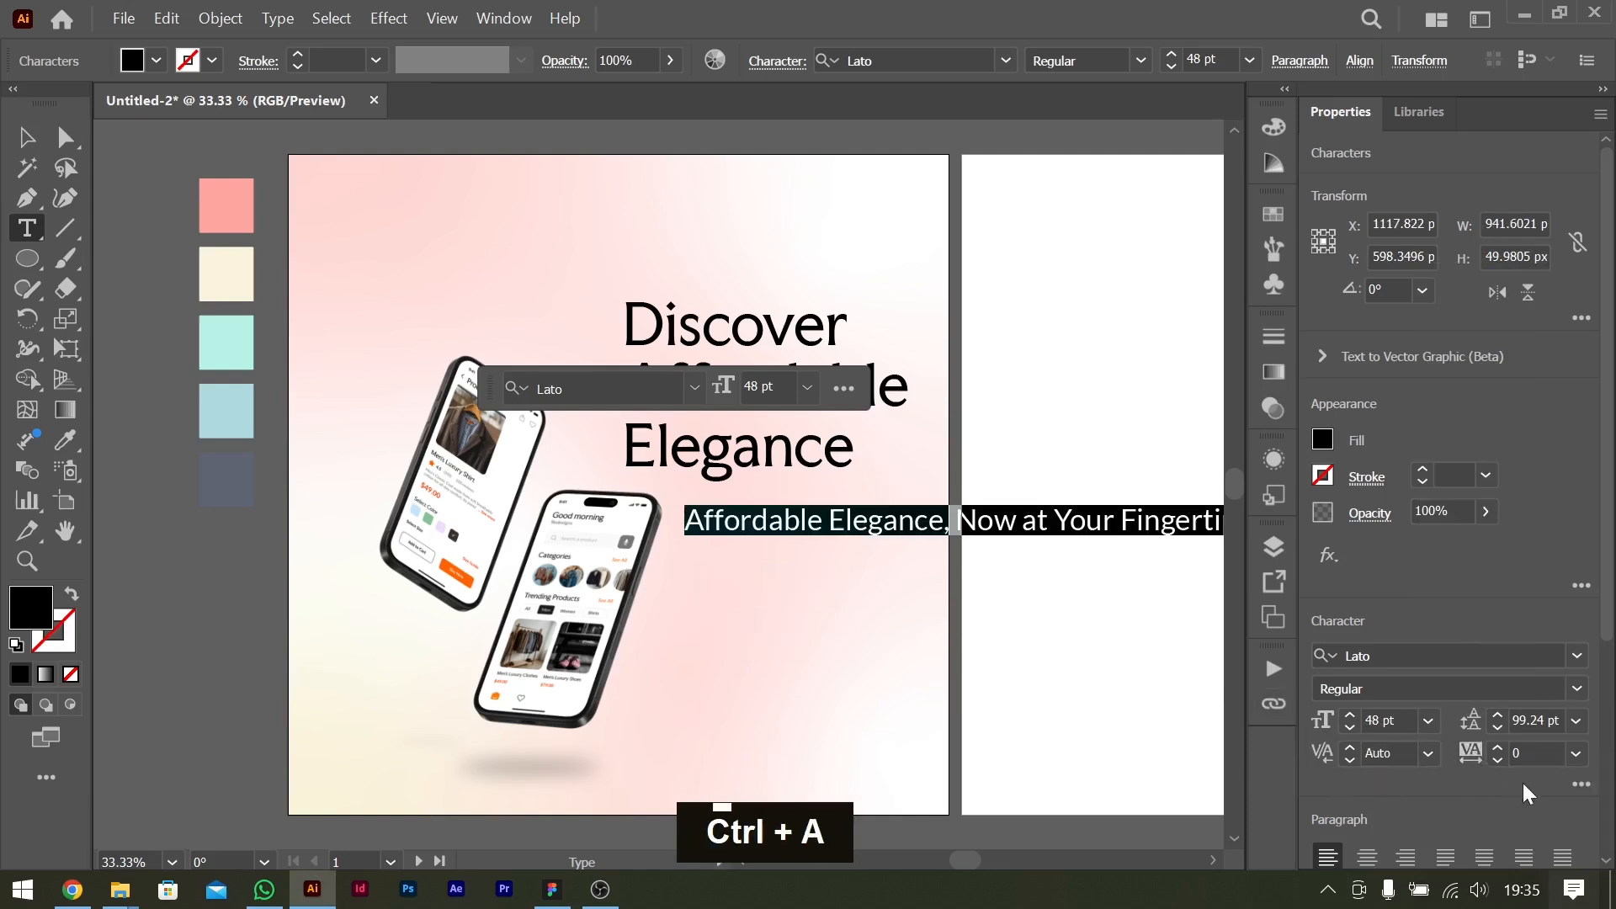
pyautogui.click(1430, 724)
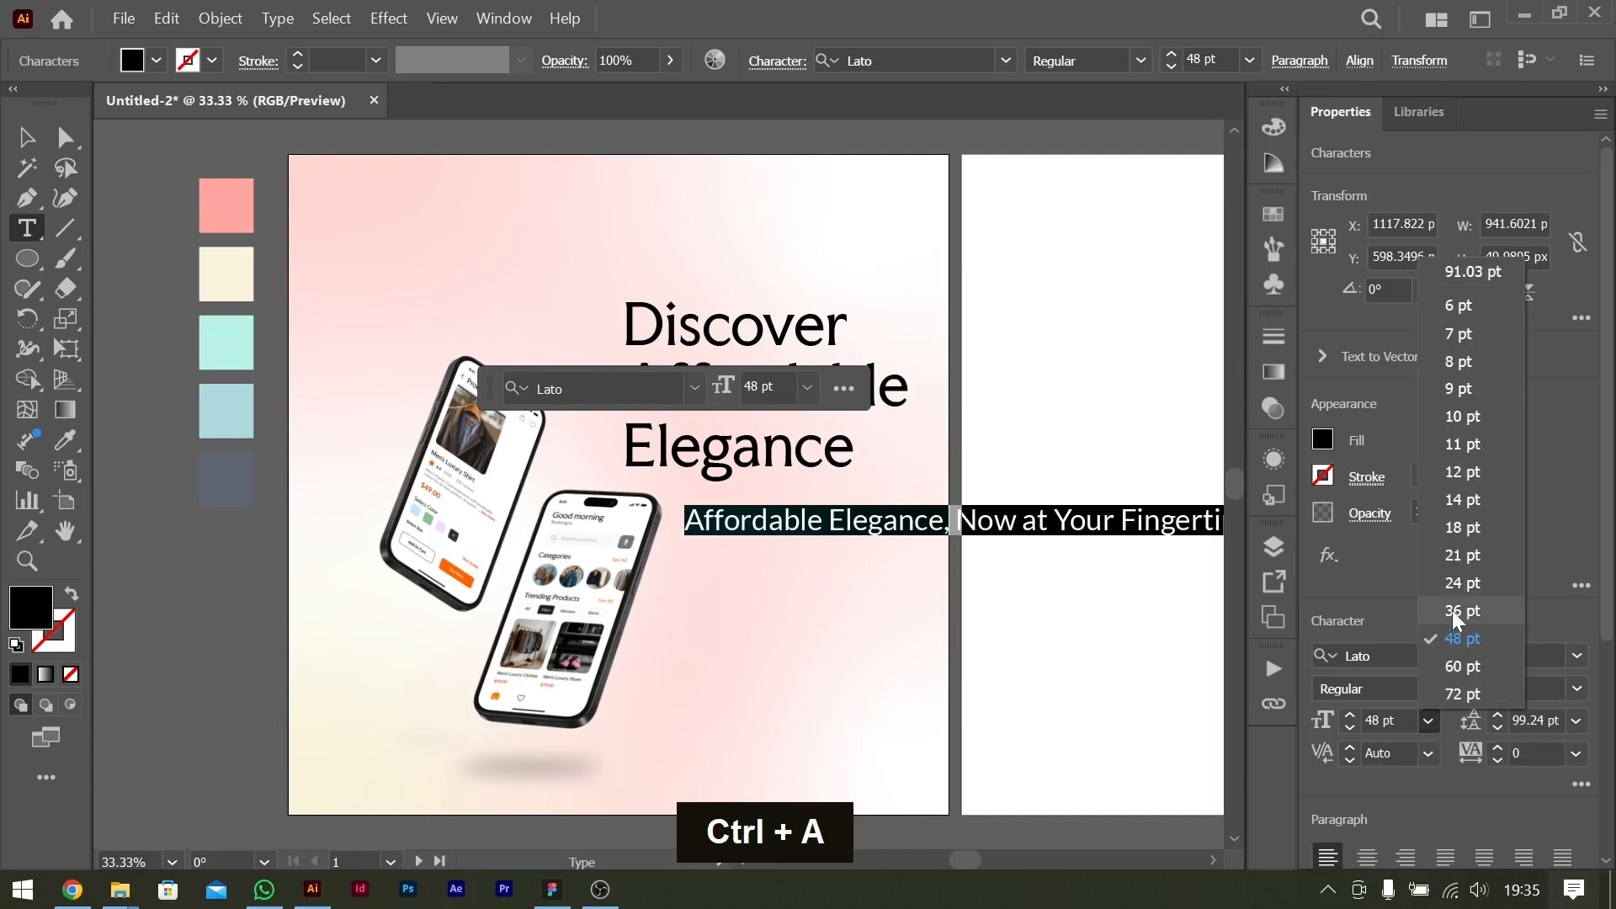
pyautogui.click(1462, 610)
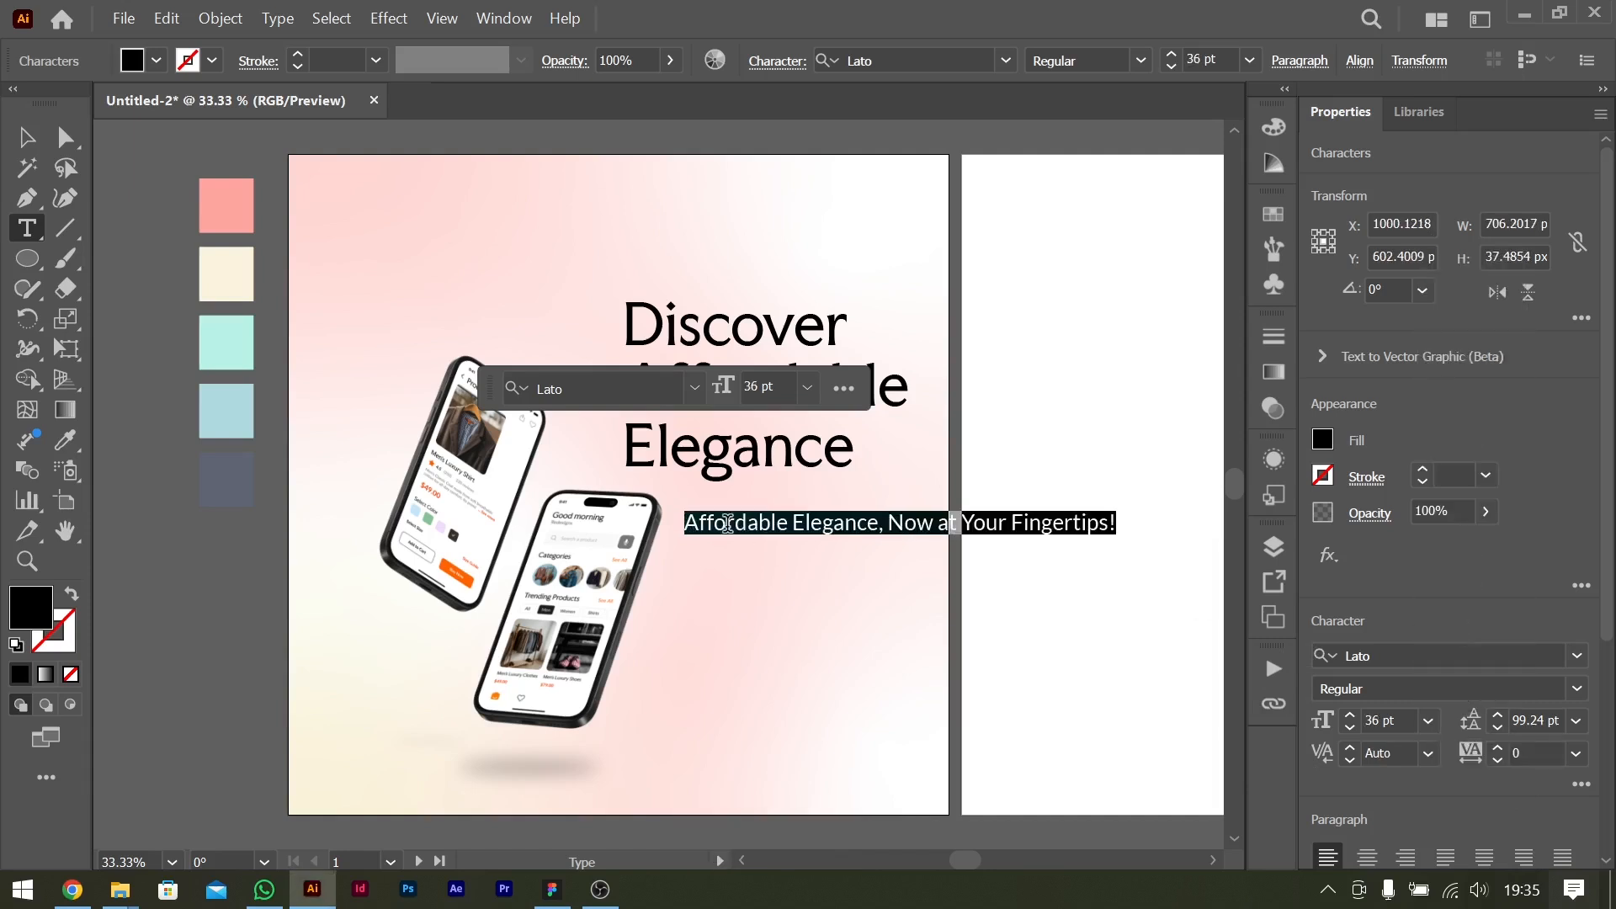
# Break the tagline into two lines before "Now" and tighten its leading to 41.24 pt.
pyautogui.click(888, 524)
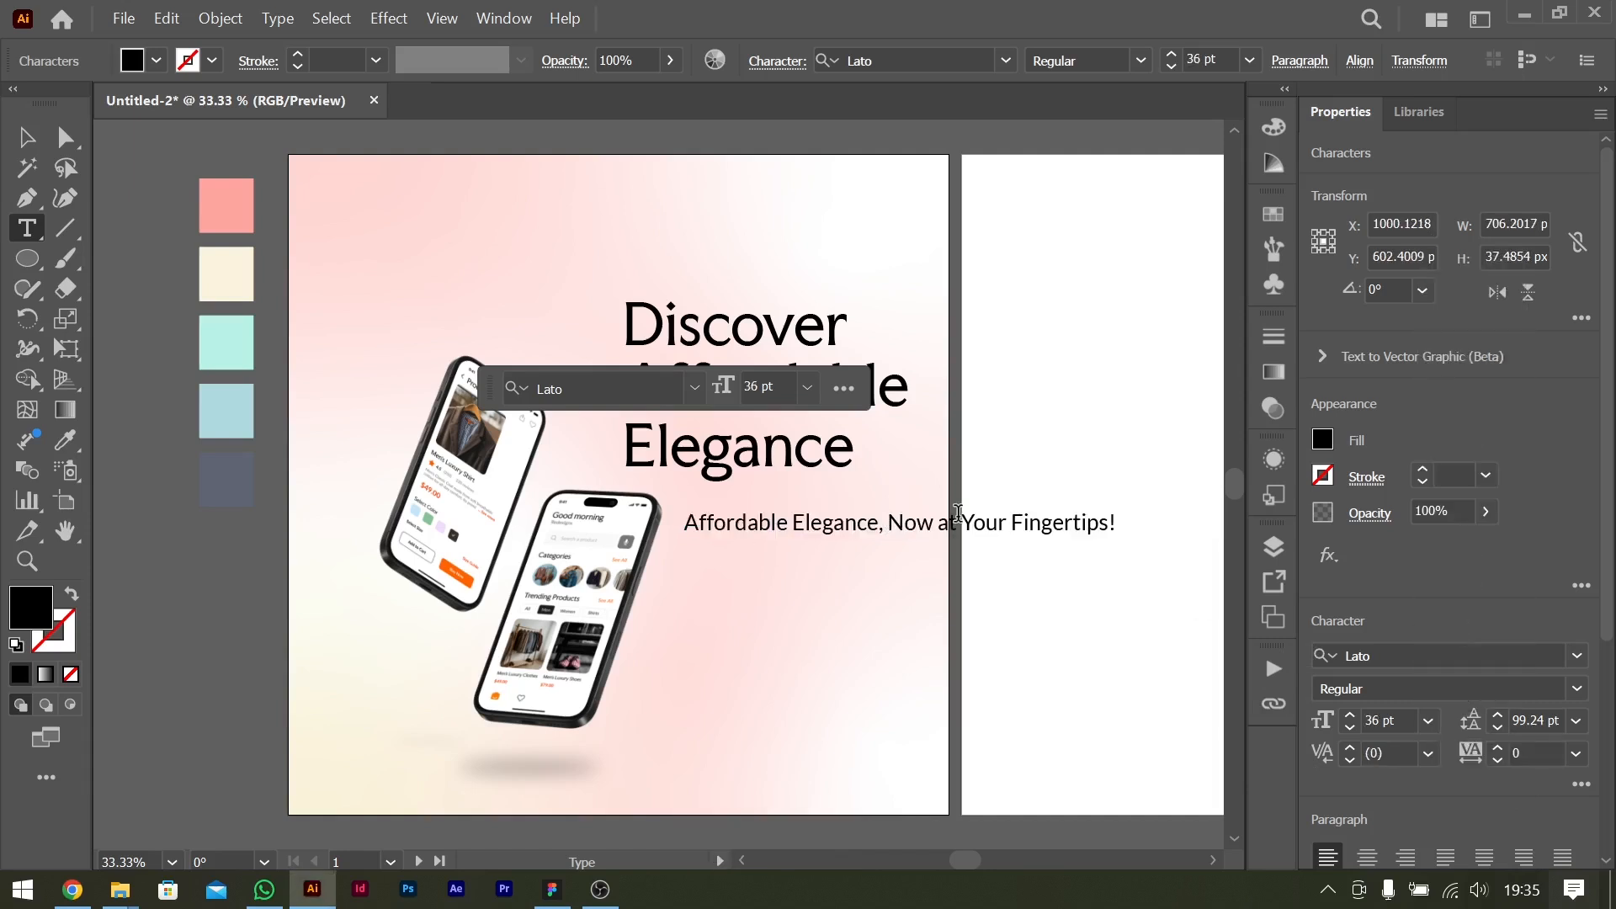
pyautogui.press('Return')
pyautogui.hotkey('ctrl', 'a')
pyautogui.hotkey('alt', 'Up')
pyautogui.hotkey('alt', 'Up')
pyautogui.hotkey('alt', 'Up')
pyautogui.hotkey('alt', 'Up')
pyautogui.hotkey('alt', 'Up')
pyautogui.hotkey('alt', 'Up')
pyautogui.hotkey('alt', 'Up')
pyautogui.hotkey('alt', 'Up')
pyautogui.hotkey('alt', 'Up')
pyautogui.hotkey('alt', 'Up')
pyautogui.hotkey('alt', 'Up')
pyautogui.hotkey('alt', 'Up')
pyautogui.hotkey('alt', 'Up')
pyautogui.hotkey('alt', 'Up')
pyautogui.hotkey('alt', 'Up')
pyautogui.hotkey('alt', 'Up')
pyautogui.hotkey('alt', 'Up')
pyautogui.hotkey('alt', 'Up')
pyautogui.hotkey('alt', 'Up')
pyautogui.hotkey('alt', 'Up')
pyautogui.hotkey('alt', 'Up')
pyautogui.hotkey('alt', 'Up')
pyautogui.hotkey('alt', 'Up')
pyautogui.hotkey('alt', 'Up')
pyautogui.hotkey('alt', 'Up')
pyautogui.hotkey('alt', 'Up')
pyautogui.hotkey('alt', 'Up')
pyautogui.hotkey('alt', 'Up')
pyautogui.hotkey('alt', 'Up')
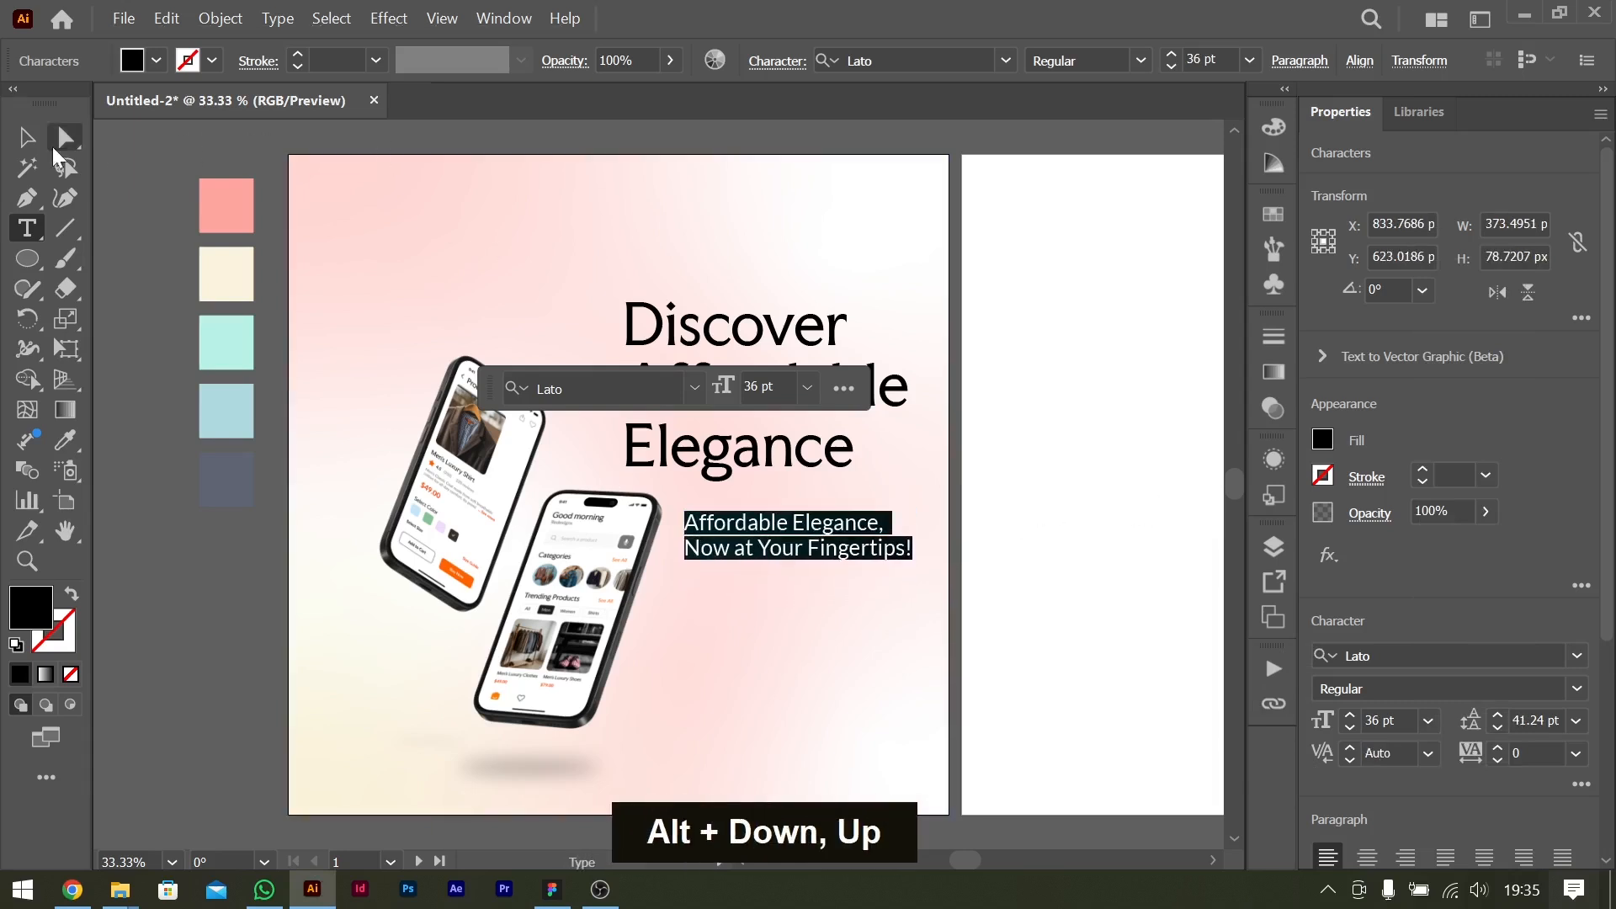
# Finish editing the tagline and move it slightly up and to the left, closer beneath the title.
pyautogui.press('Escape')
pyautogui.moveTo(775, 536); pyautogui.dragTo(761, 515)
pyautogui.moveTo(610, 553); pyautogui.dragTo(602, 566)
pyautogui.moveTo(837, 534); pyautogui.dragTo(838, 534)
# Draw a horizontal line about 121 px long between the title and the tagline and give it a 1 pt stroke.
pyautogui.hotkey('ctrl', '=')
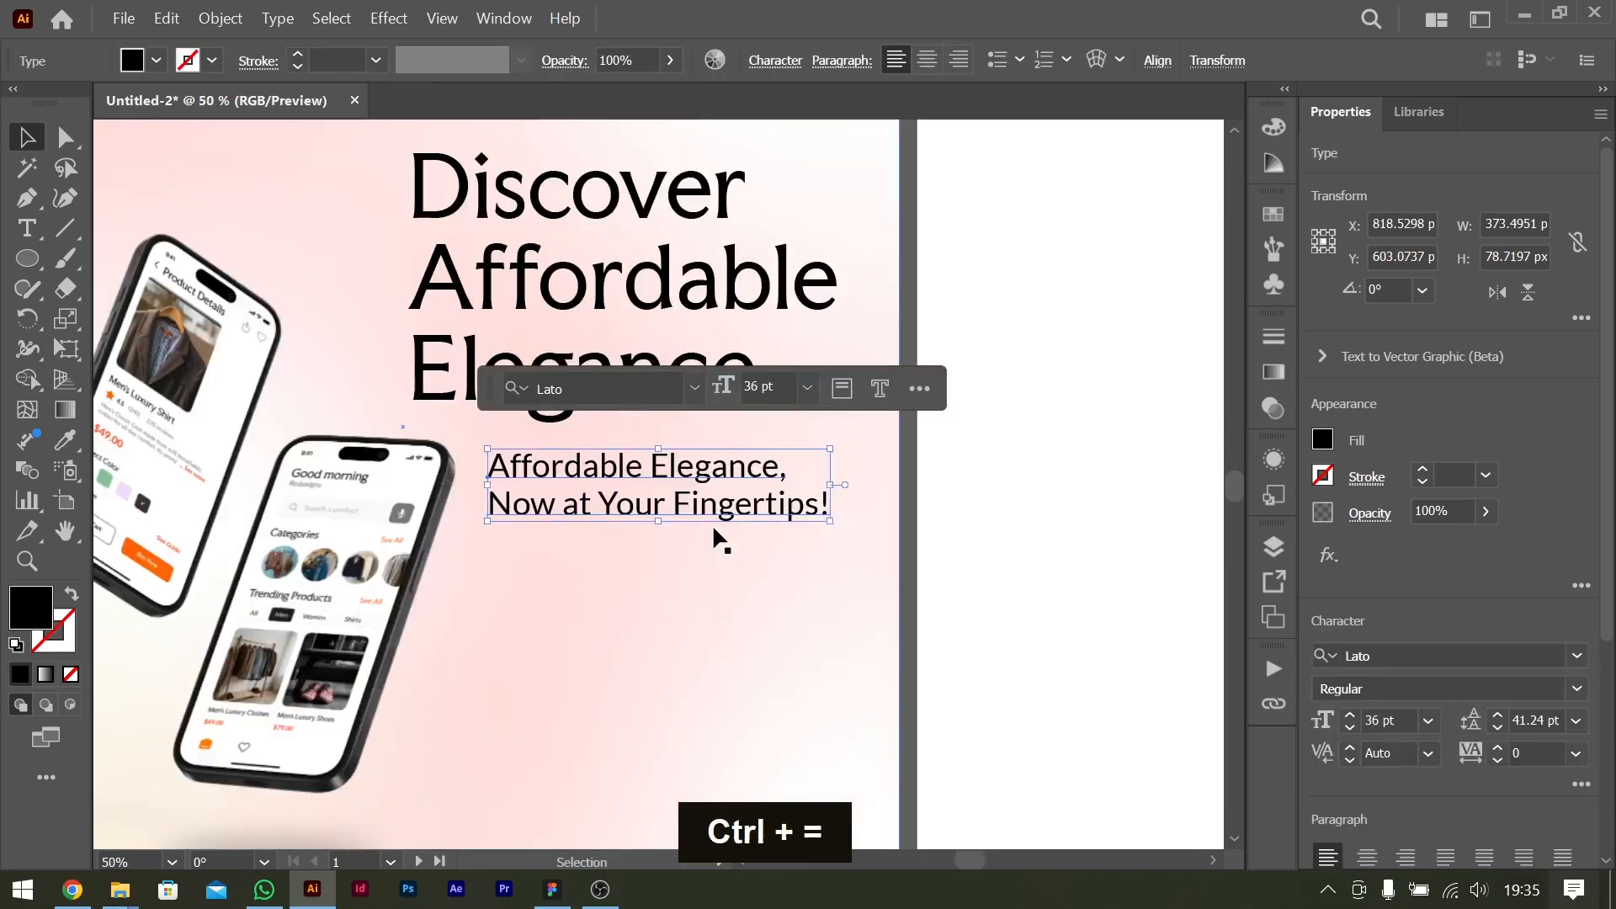
pyautogui.hscroll(-3, 720, 538)
pyautogui.click(66, 228)
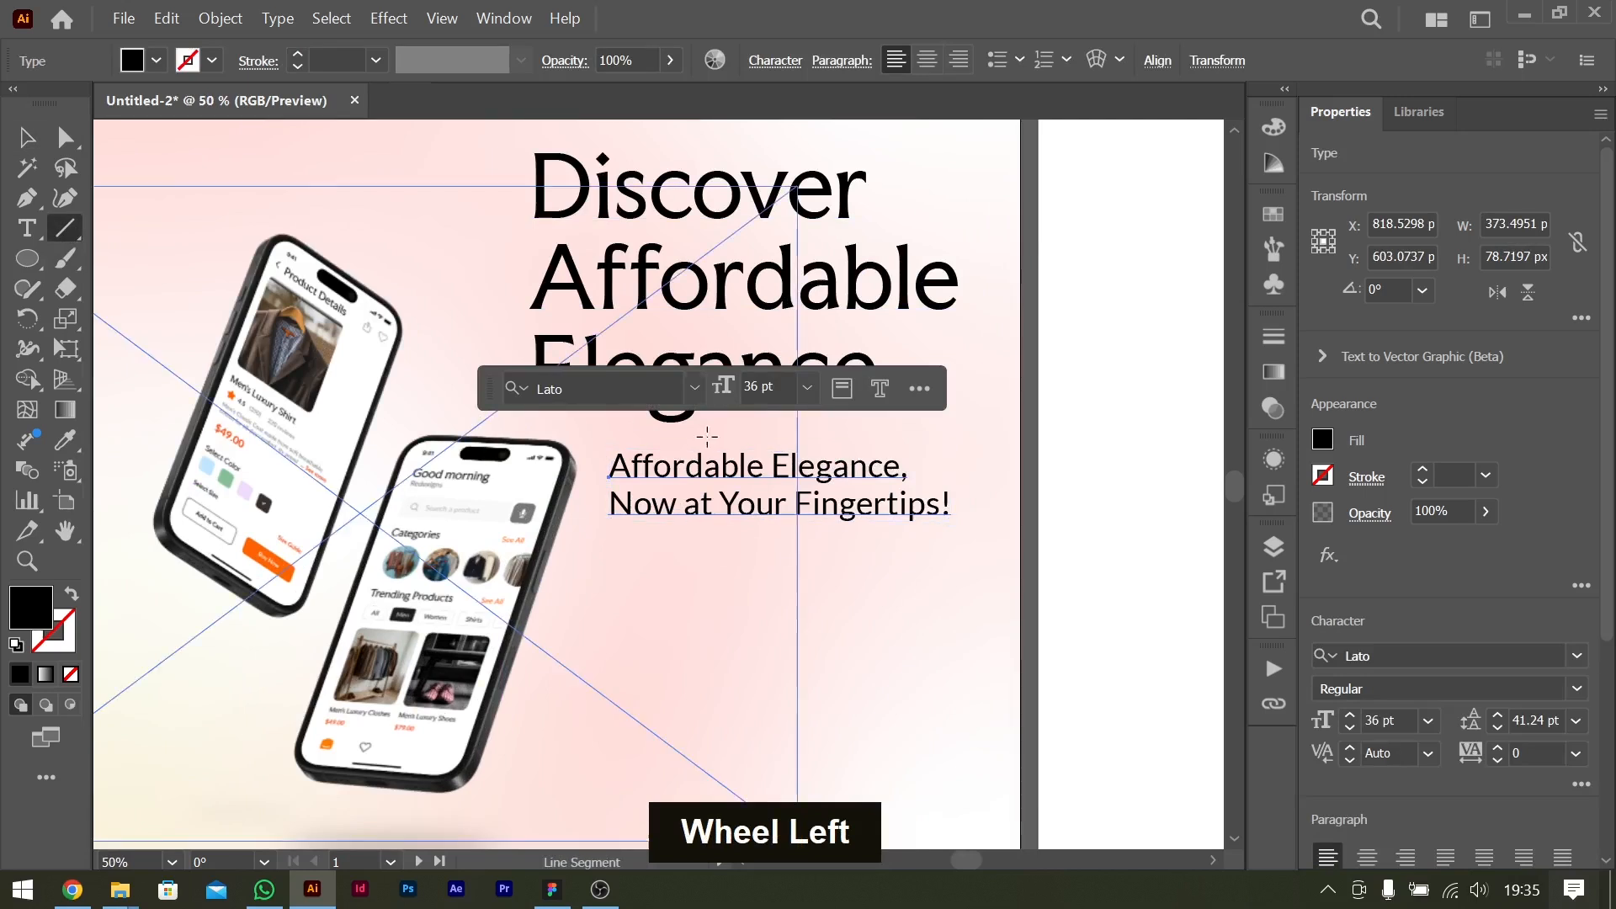
pyautogui.moveTo(617, 437); pyautogui.dragTo(729, 437)
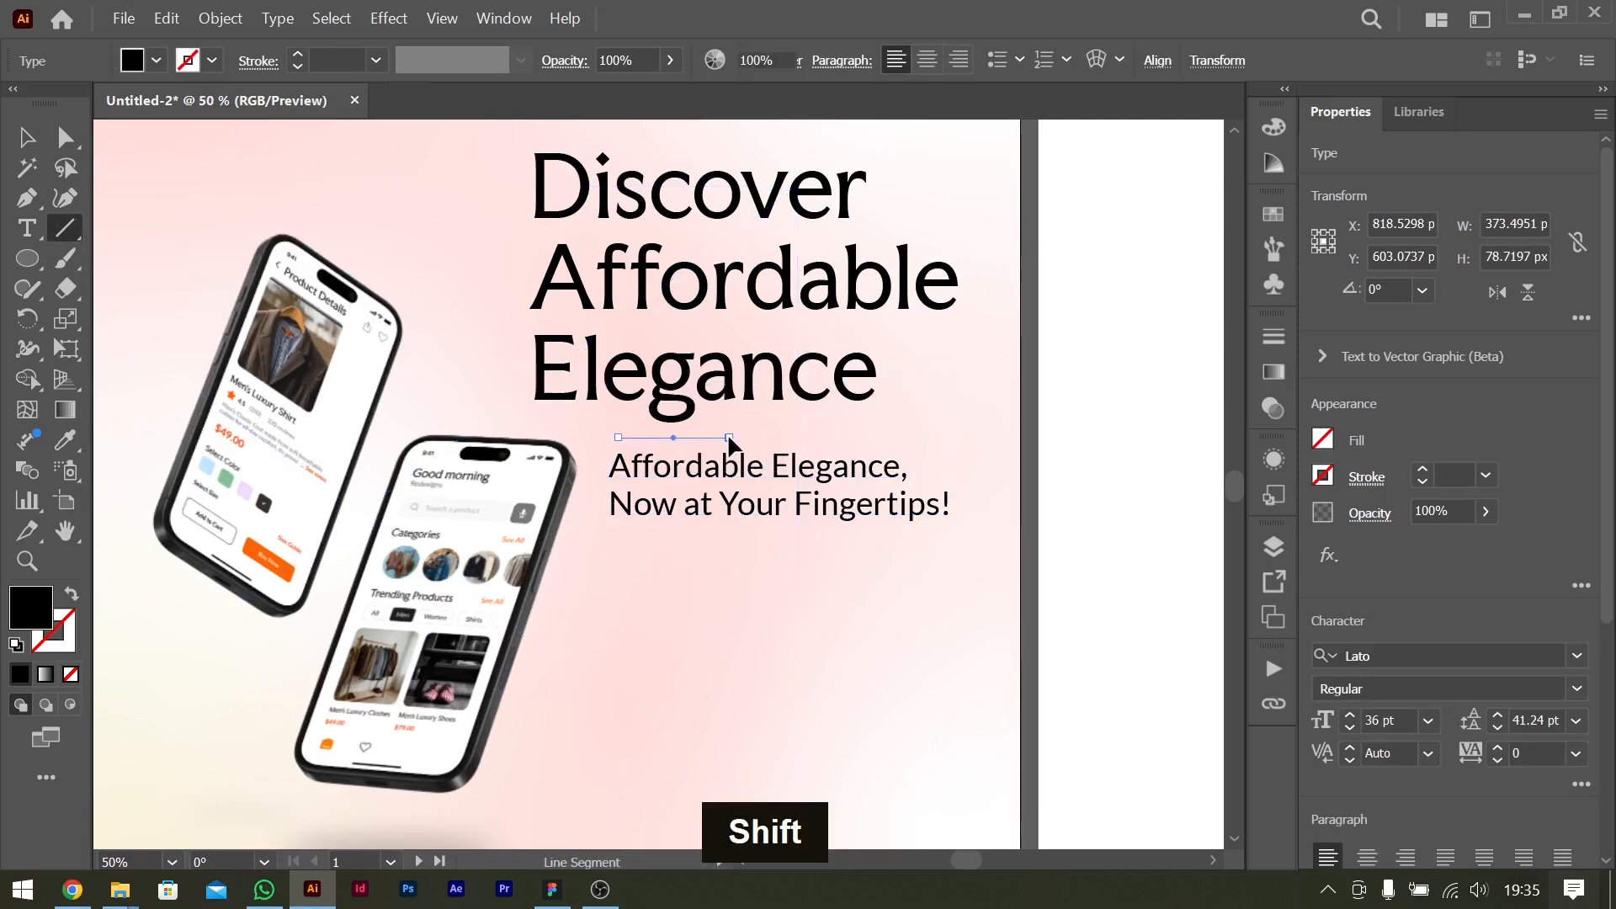
pyautogui.click(1423, 471)
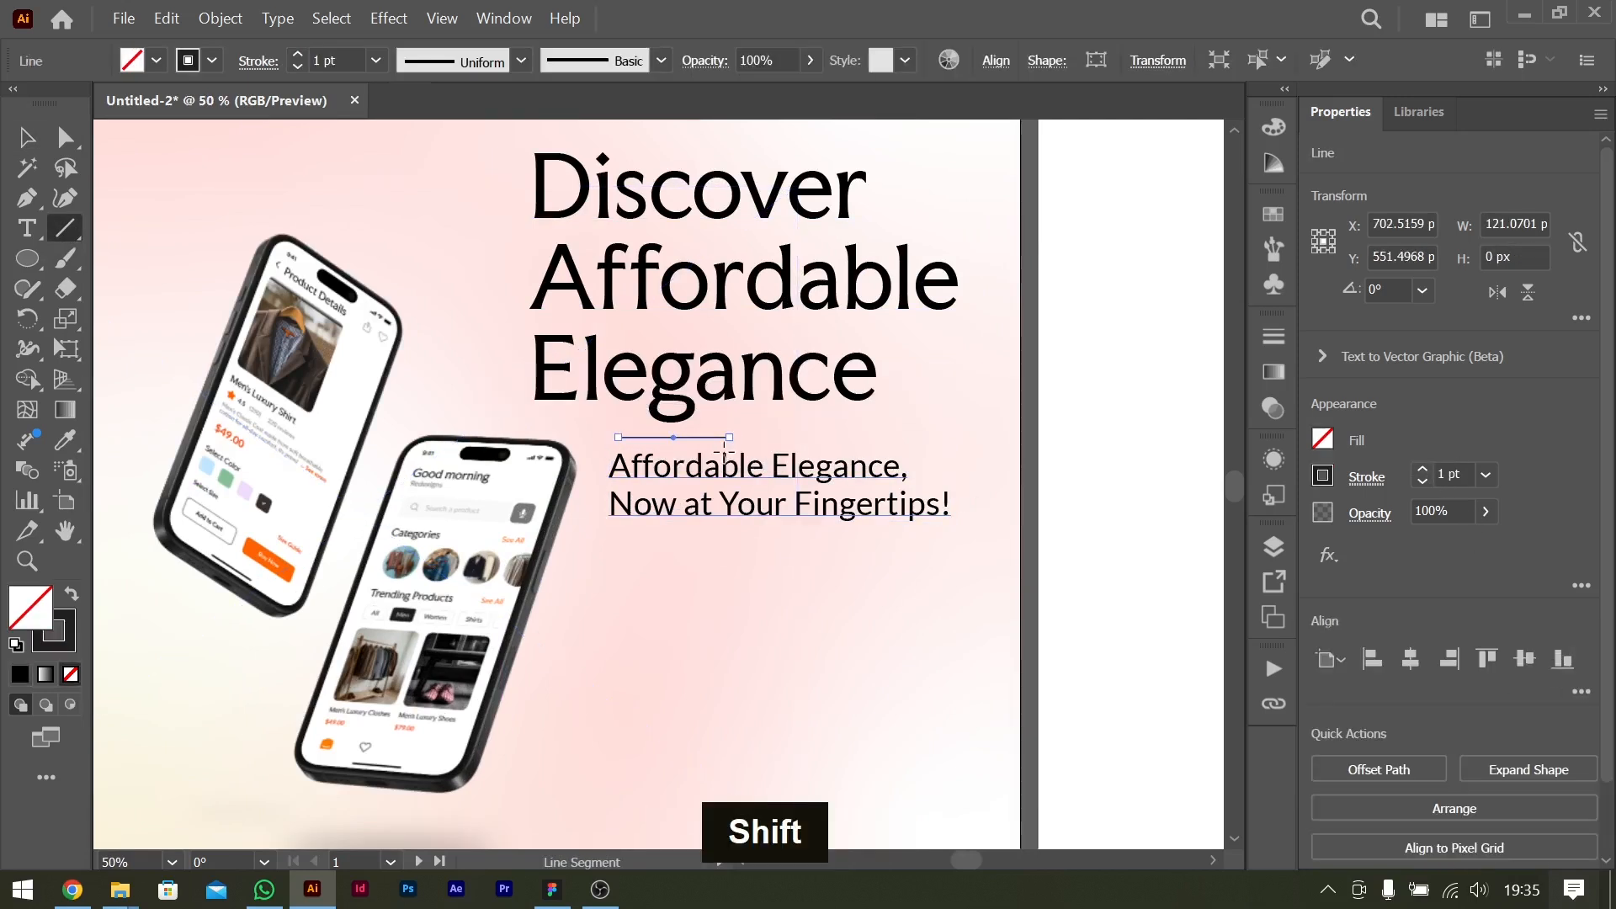
# Nudge the divider line slightly left and down so its start lines up with the tagline's left edge.
pyautogui.click(26, 139)
pyautogui.press('Left')
pyautogui.press('Left')
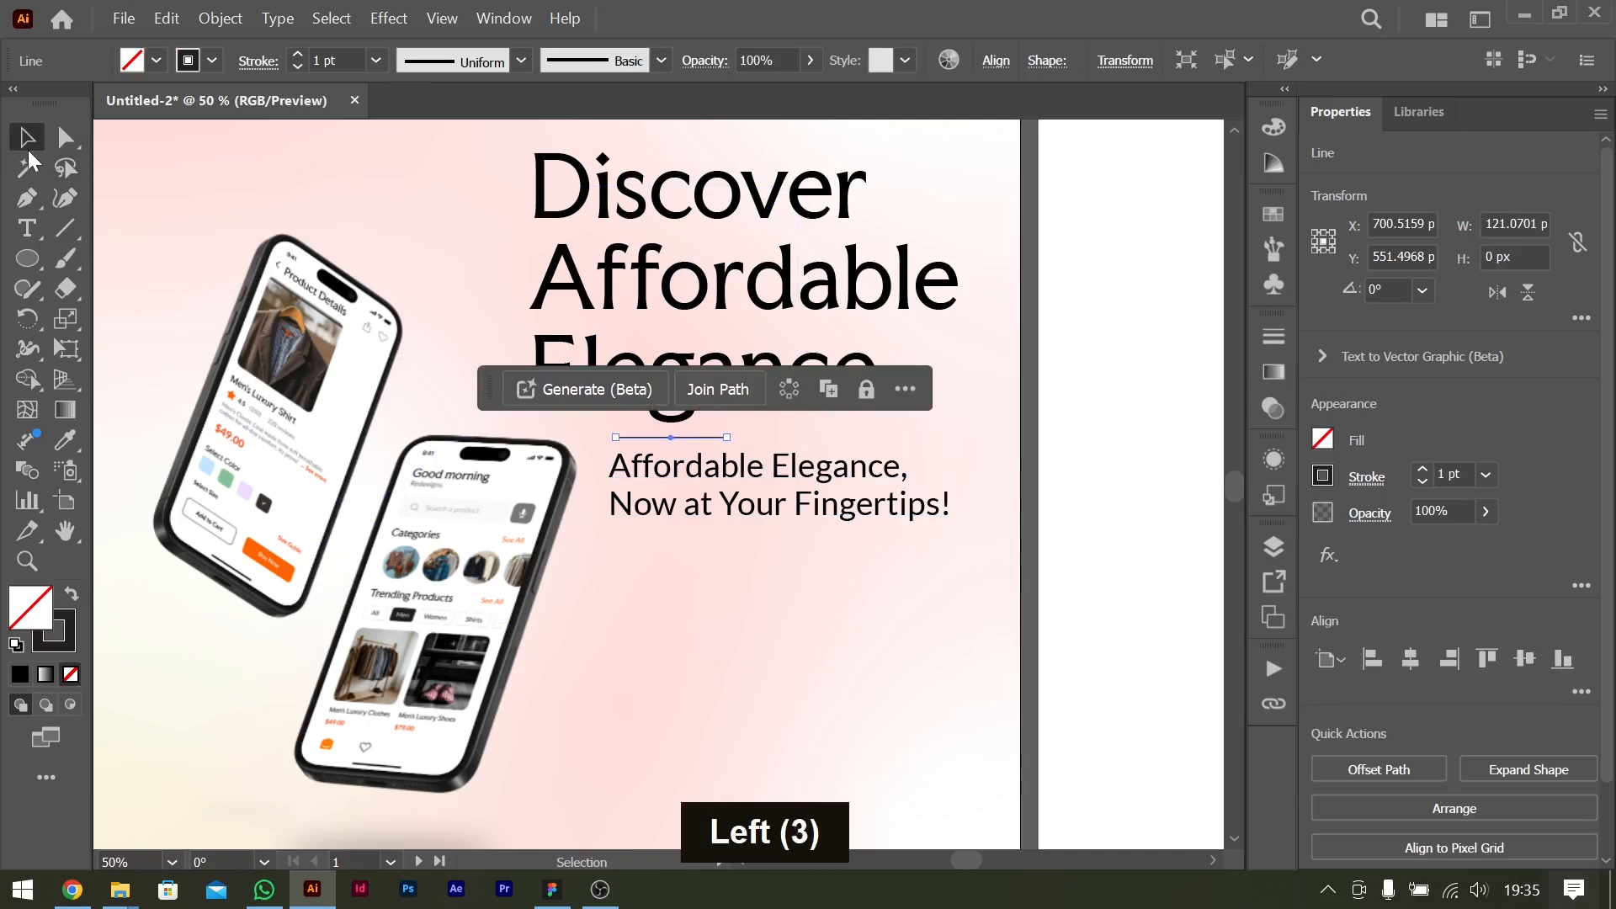
pyautogui.hotkey('shift', 'Down')
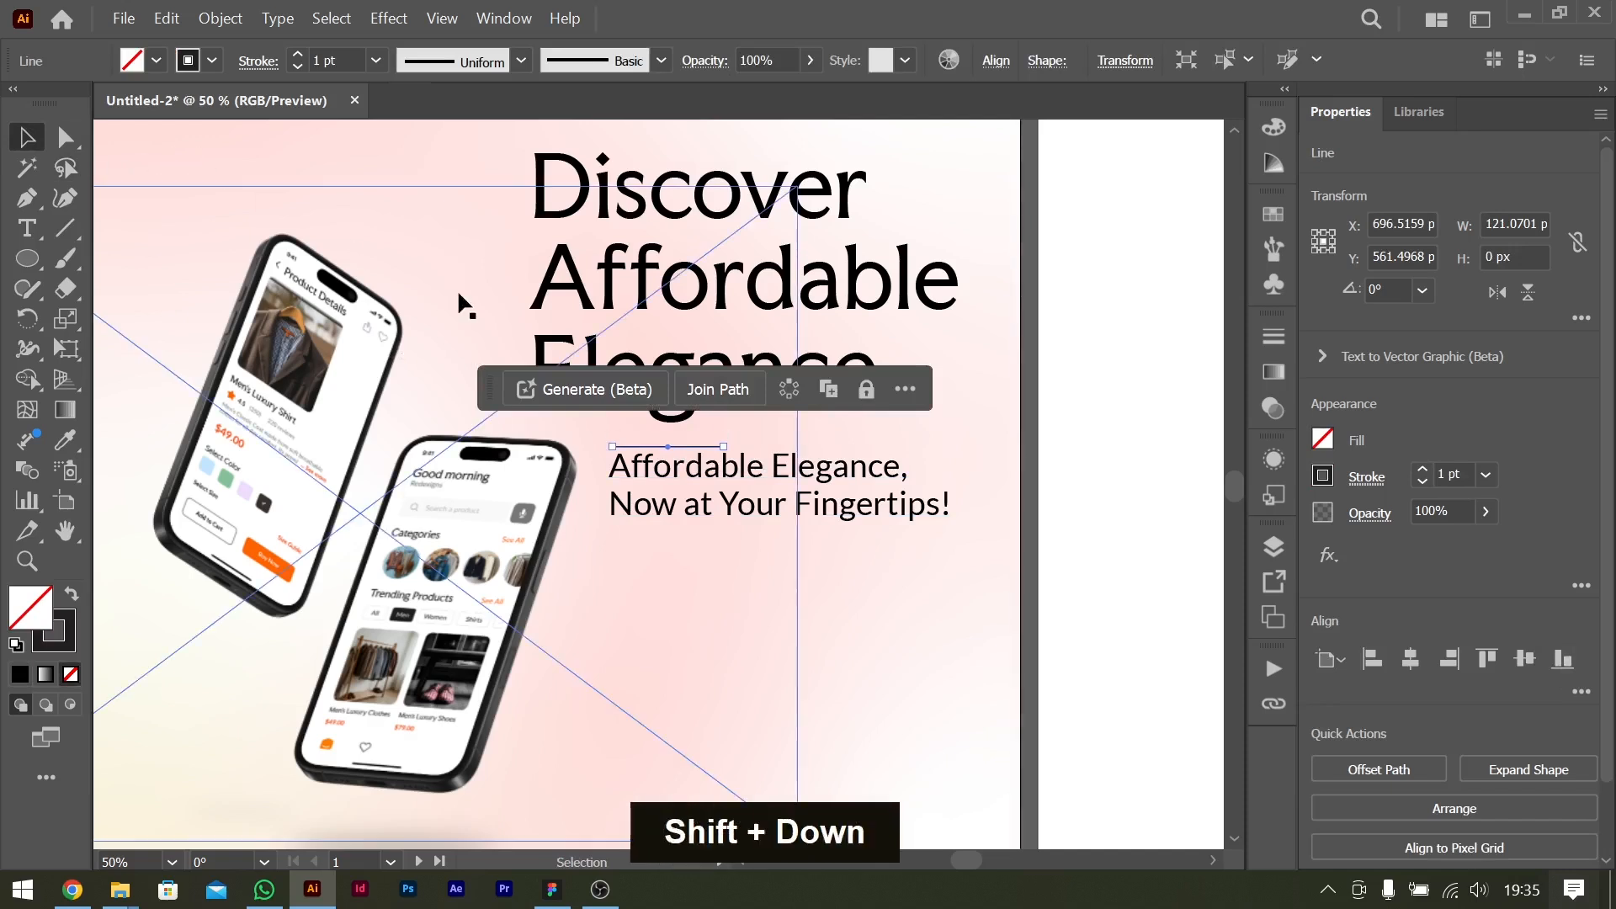
pyautogui.press('Up')
pyautogui.press('Up')
pyautogui.press('Up')
pyautogui.press('Up')
pyautogui.press('Up')
pyautogui.press('Up')
pyautogui.press('Up')
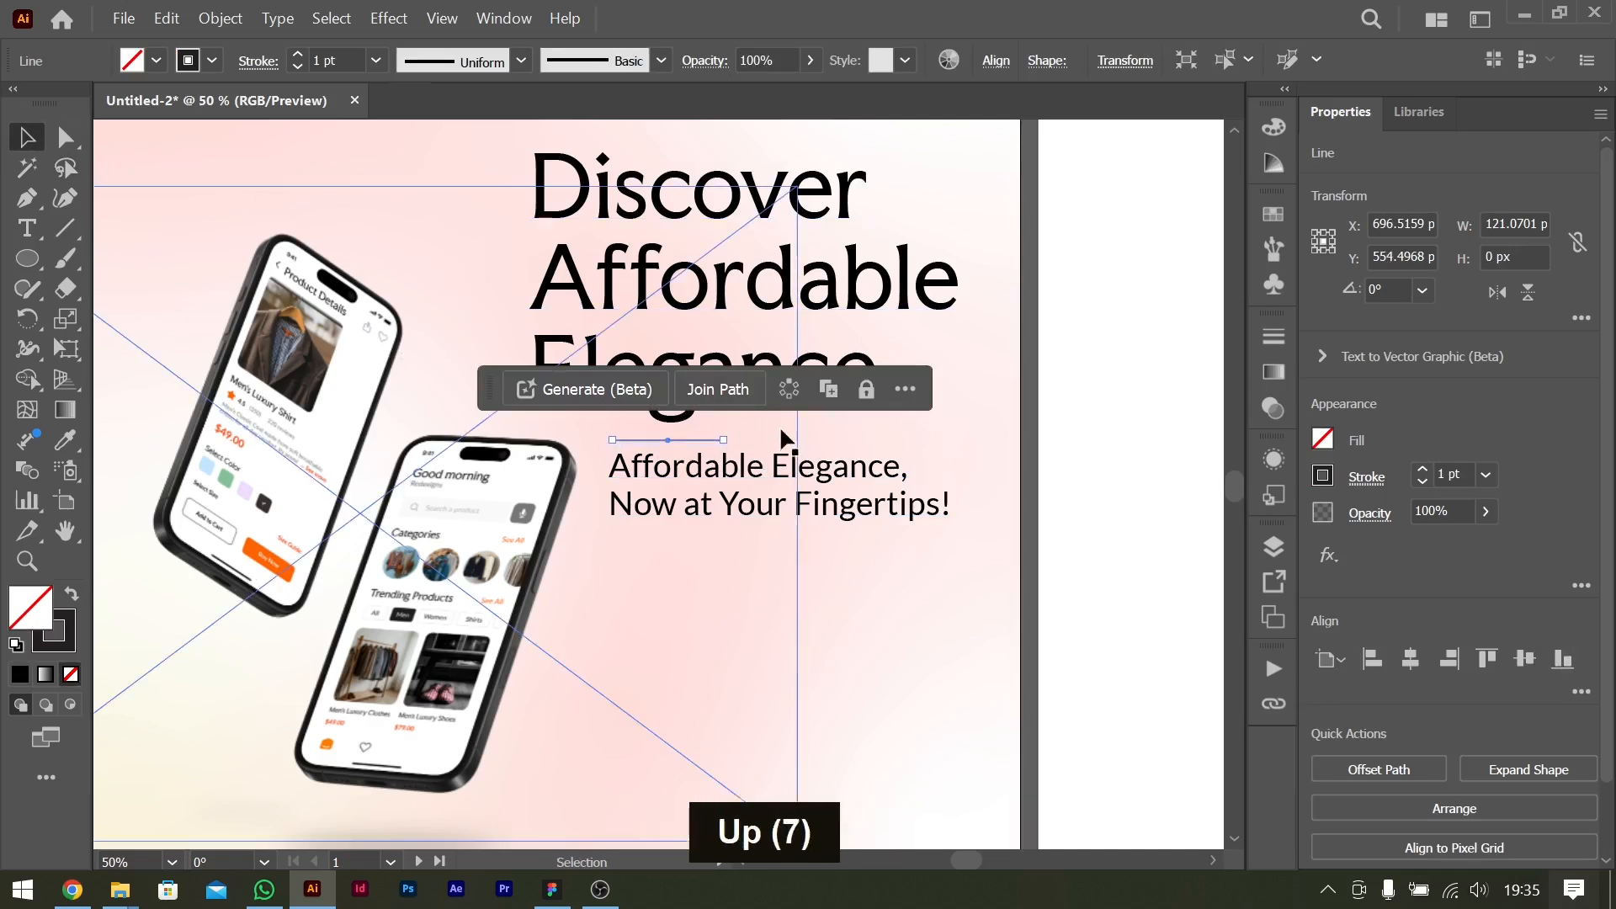
# Move the tagline down to widen the gap below the title, and lower the divider line slightly to match.
pyautogui.click(839, 473)
pyautogui.hotkey('shift', 'Down')
pyautogui.press('Down')
pyautogui.press('Down')
pyautogui.press('Down')
pyautogui.press('Down')
pyautogui.press('Down')
pyautogui.press('Down')
pyautogui.press('Down')
pyautogui.press('Down')
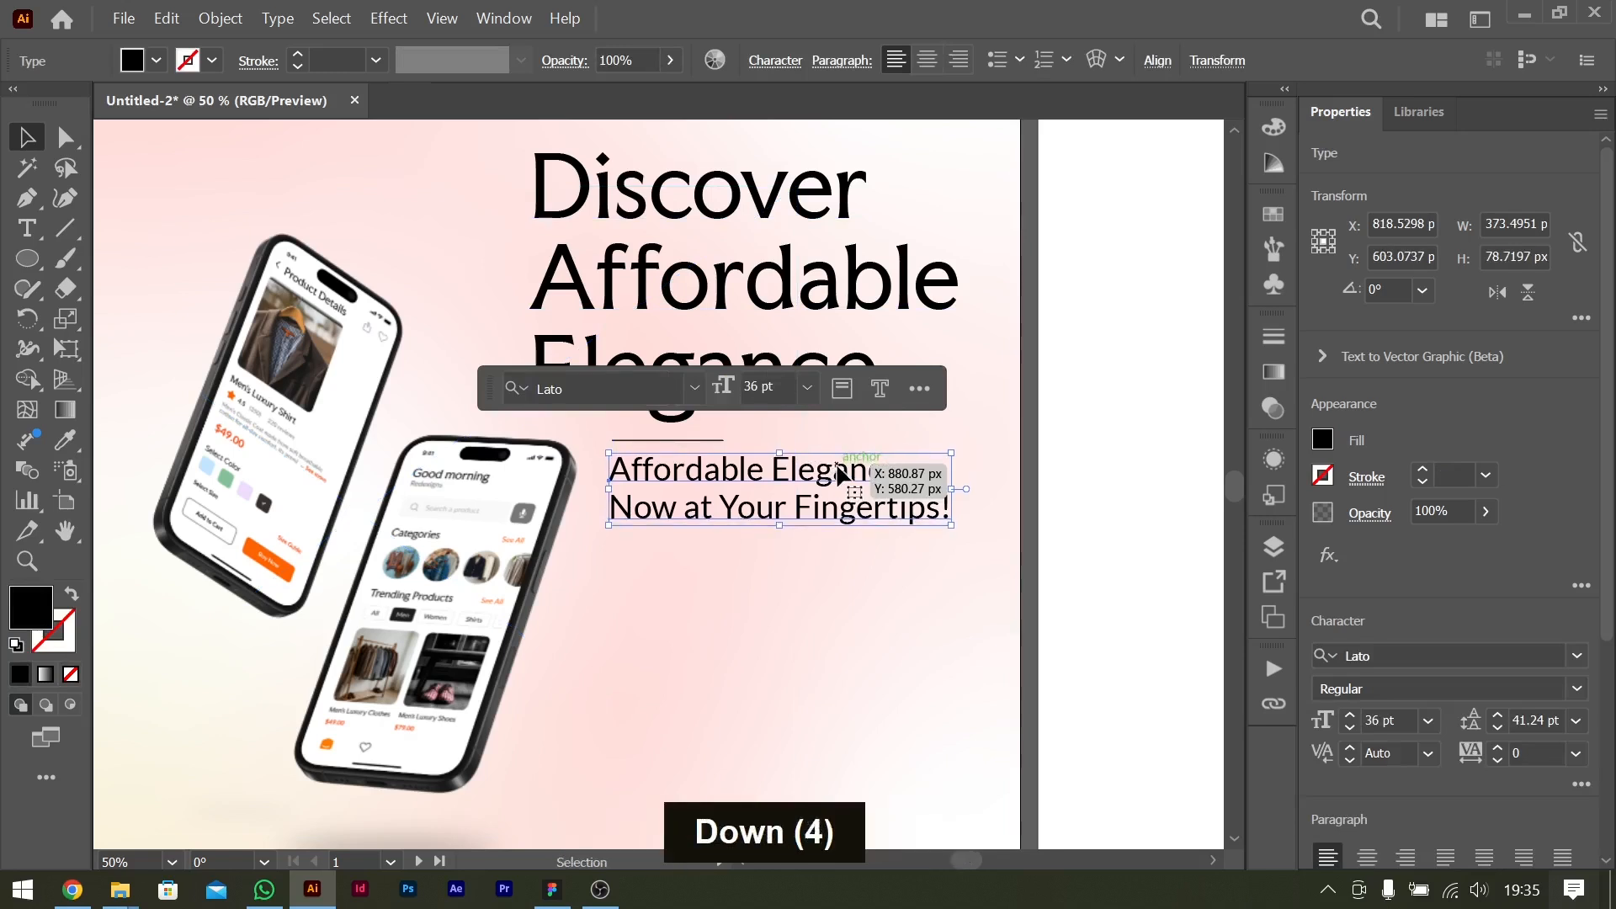
pyautogui.press('Down')
pyautogui.press('Down')
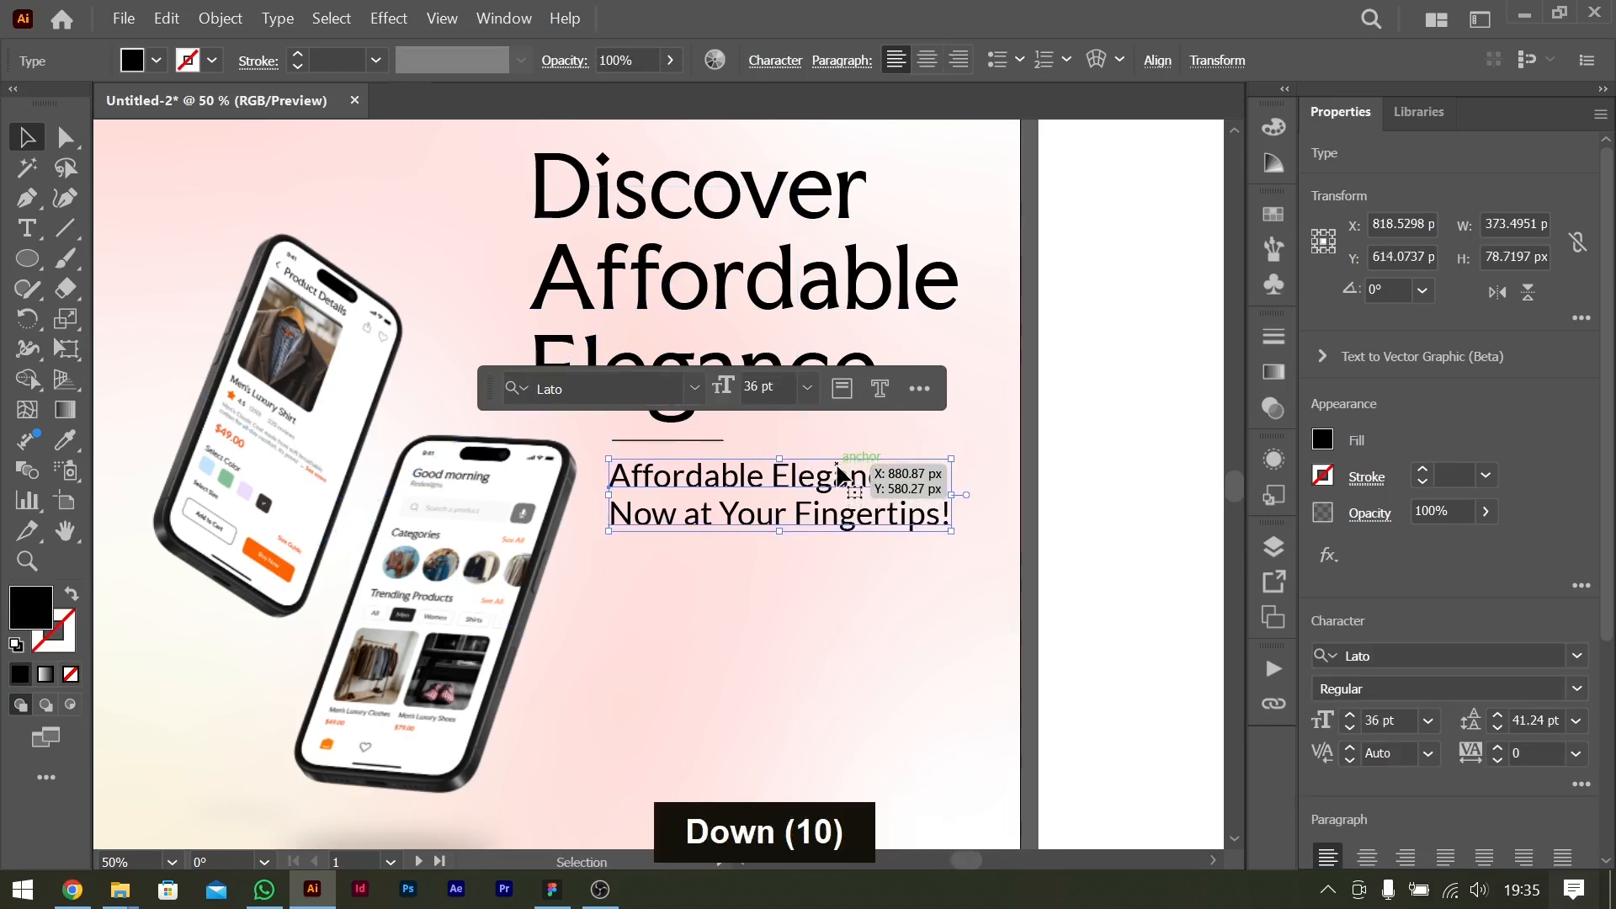
pyautogui.click(709, 439)
pyautogui.press('Down')
pyautogui.press('Down')
pyautogui.press('Down')
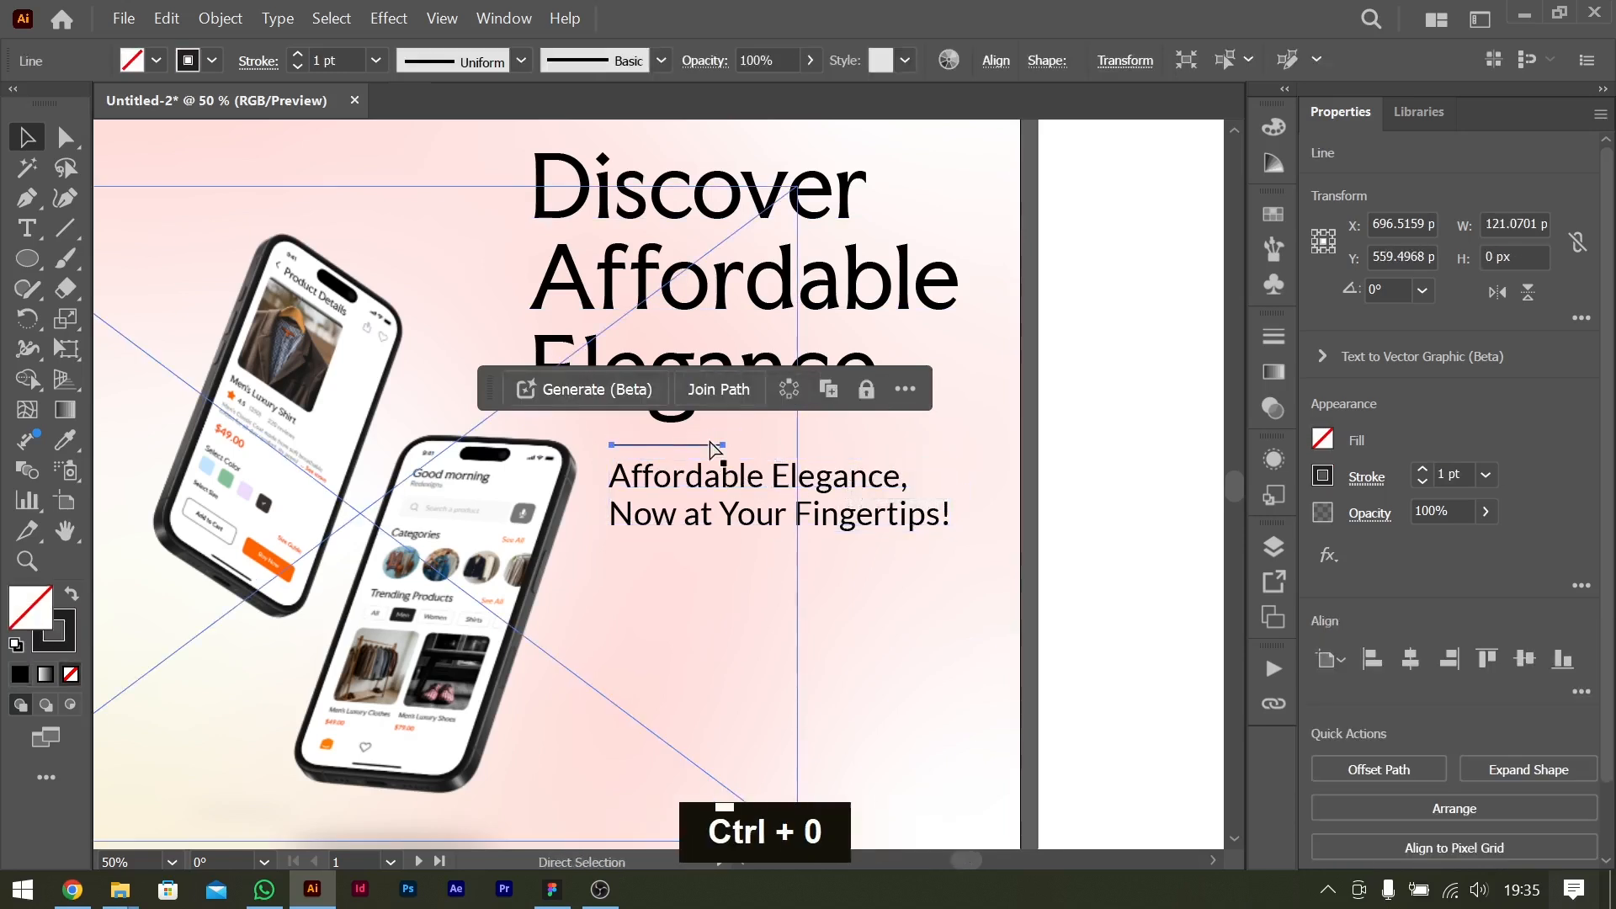
# Switch to the ChatGPT flyer brief and copy "Download our app and explore stunning, affordable dresses designed with you in mind.".
pyautogui.hotkey('ctrl', '0')
pyautogui.hotkey('alt', 'Tab')
pyautogui.click(736, 416)
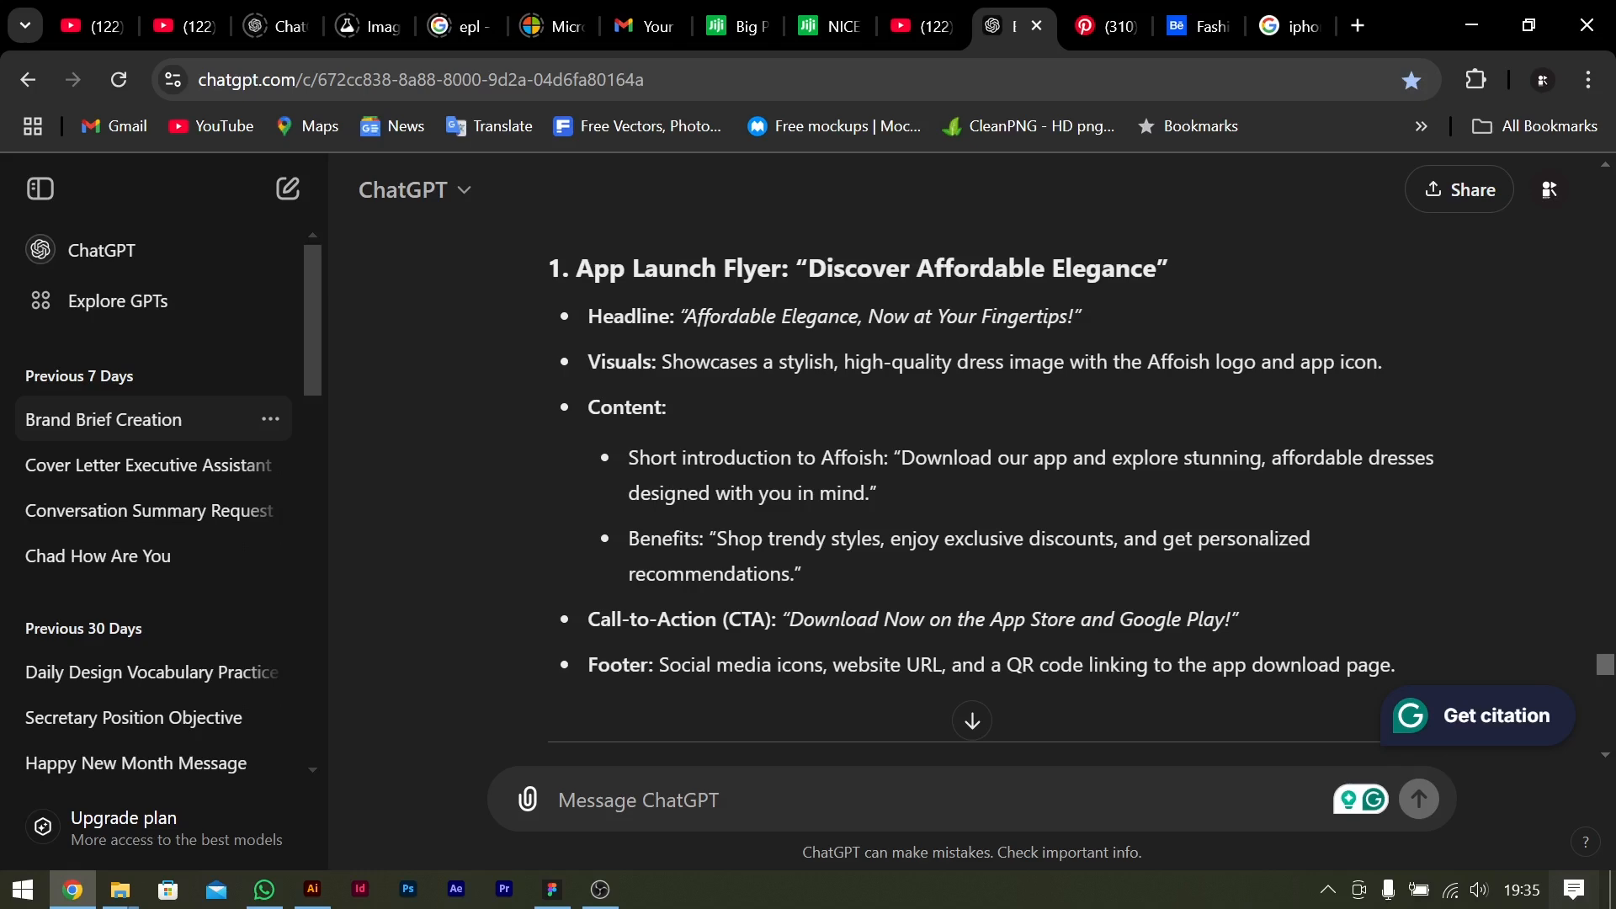
pyautogui.moveTo(909, 458); pyautogui.dragTo(886, 495)
pyautogui.hotkey('ctrl', 'c')
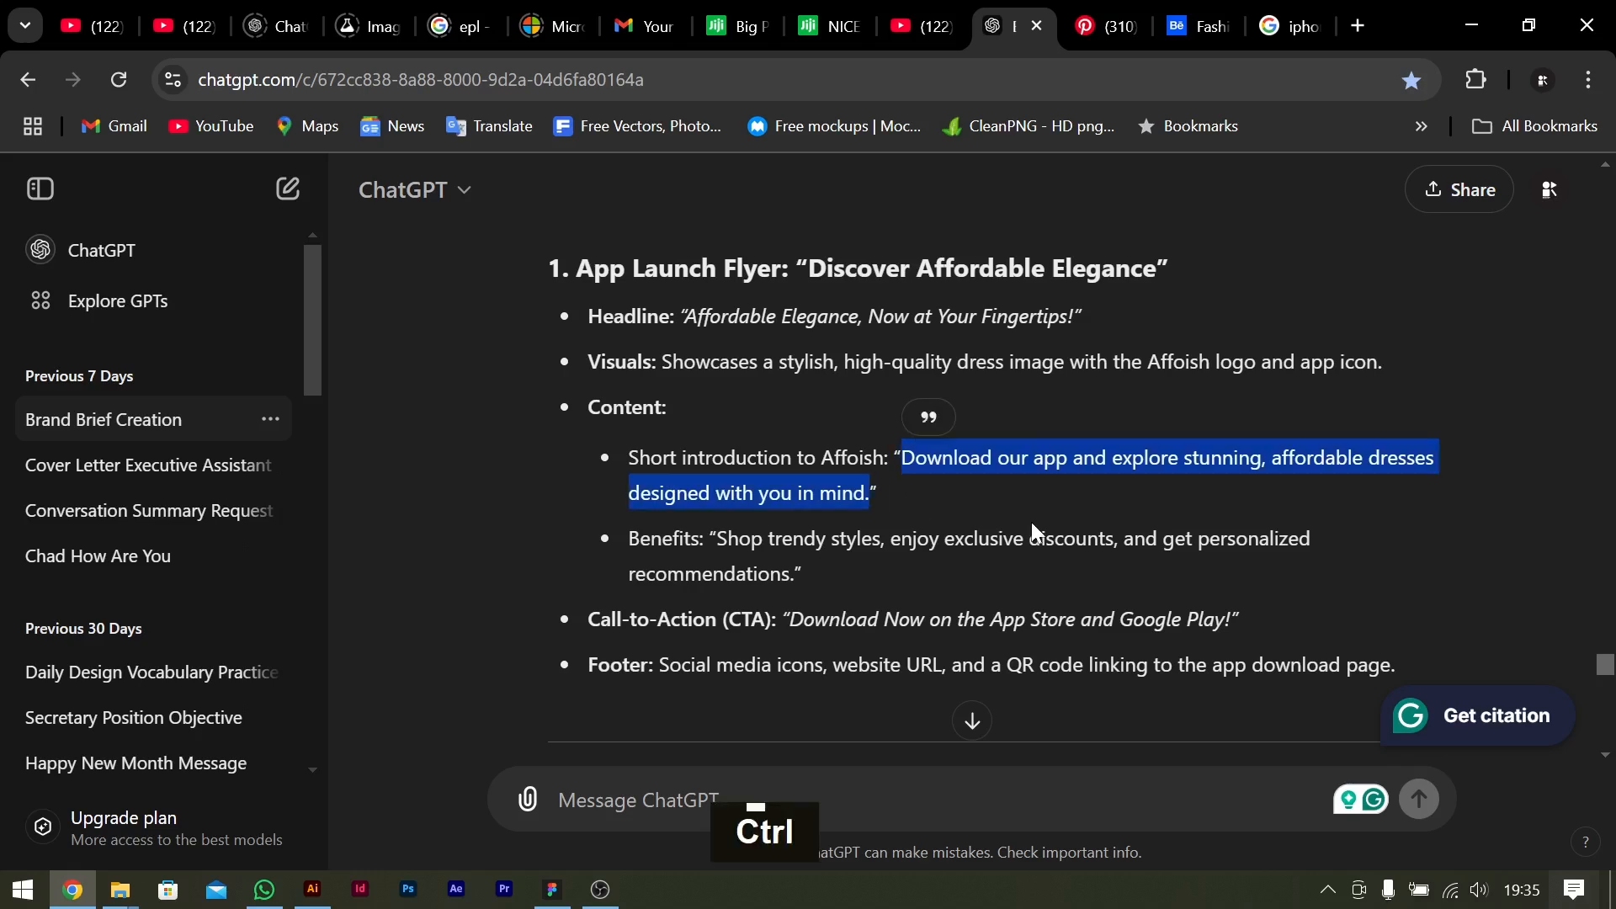
# Back in Illustrator, duplicate the tagline below itself and replace the copy's text with the copied introduction.
pyautogui.hotkey('alt', 'Tab')
pyautogui.keyDown('alt'); pyautogui.moveTo(890, 547); pyautogui.dragTo(893, 617); pyautogui.keyUp('alt')
pyautogui.doubleClick(908, 589)
pyautogui.hotkey('ctrl', 'a')
pyautogui.hotkey('ctrl', 'v')
# Set the introduction text to 24 pt and break it into two lines after "stunning,".
pyautogui.hotkey('ctrl', 'a')
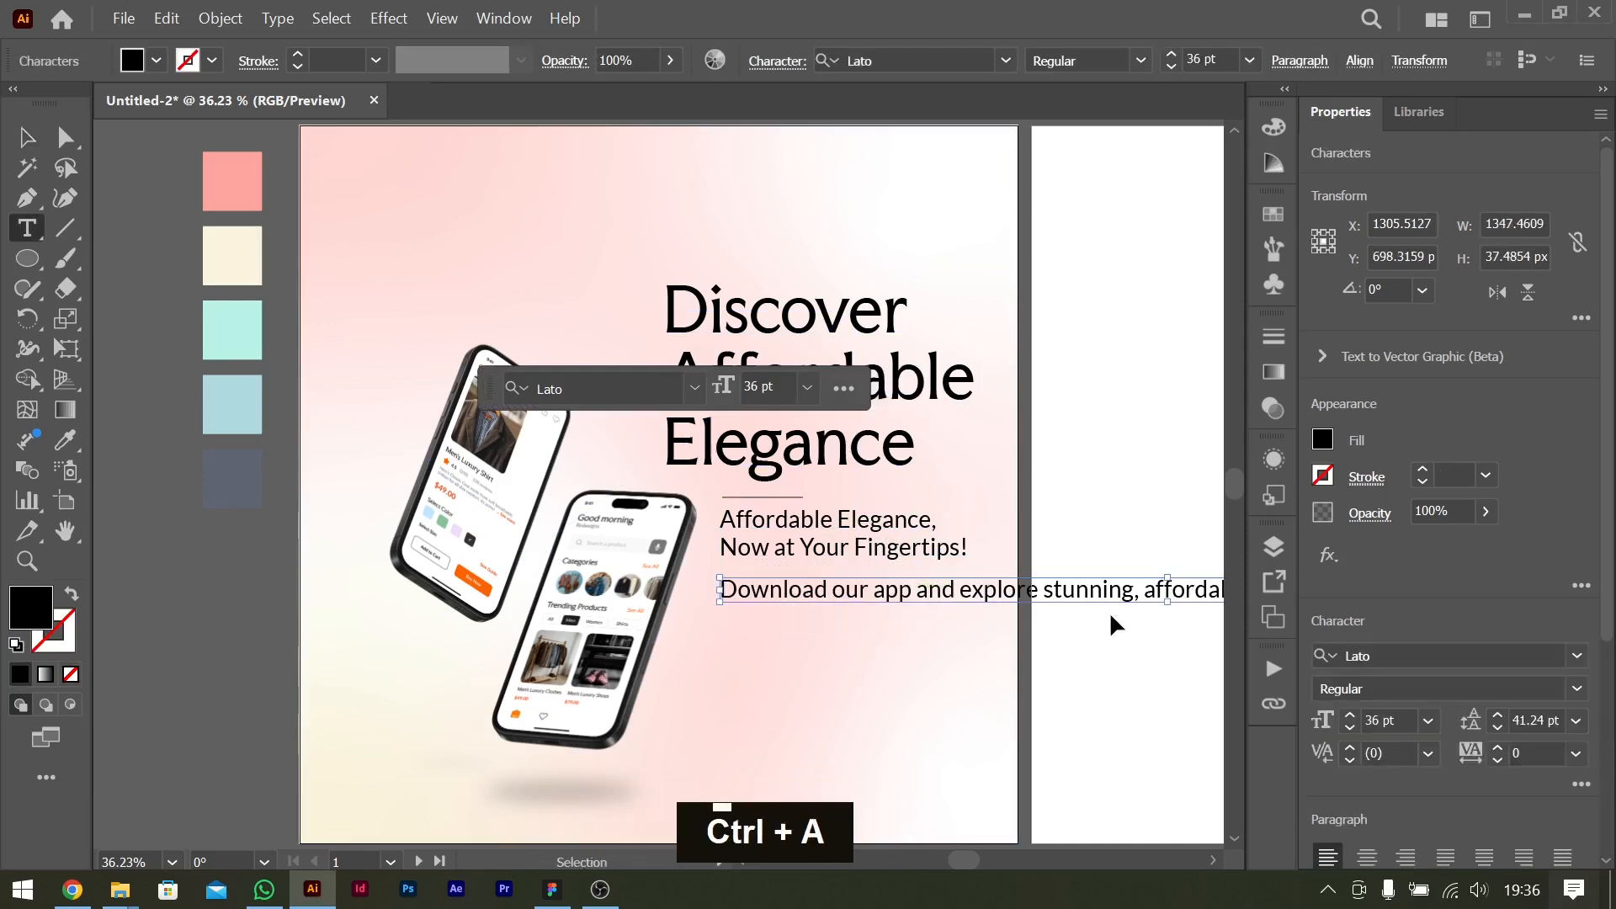
pyautogui.click(1428, 722)
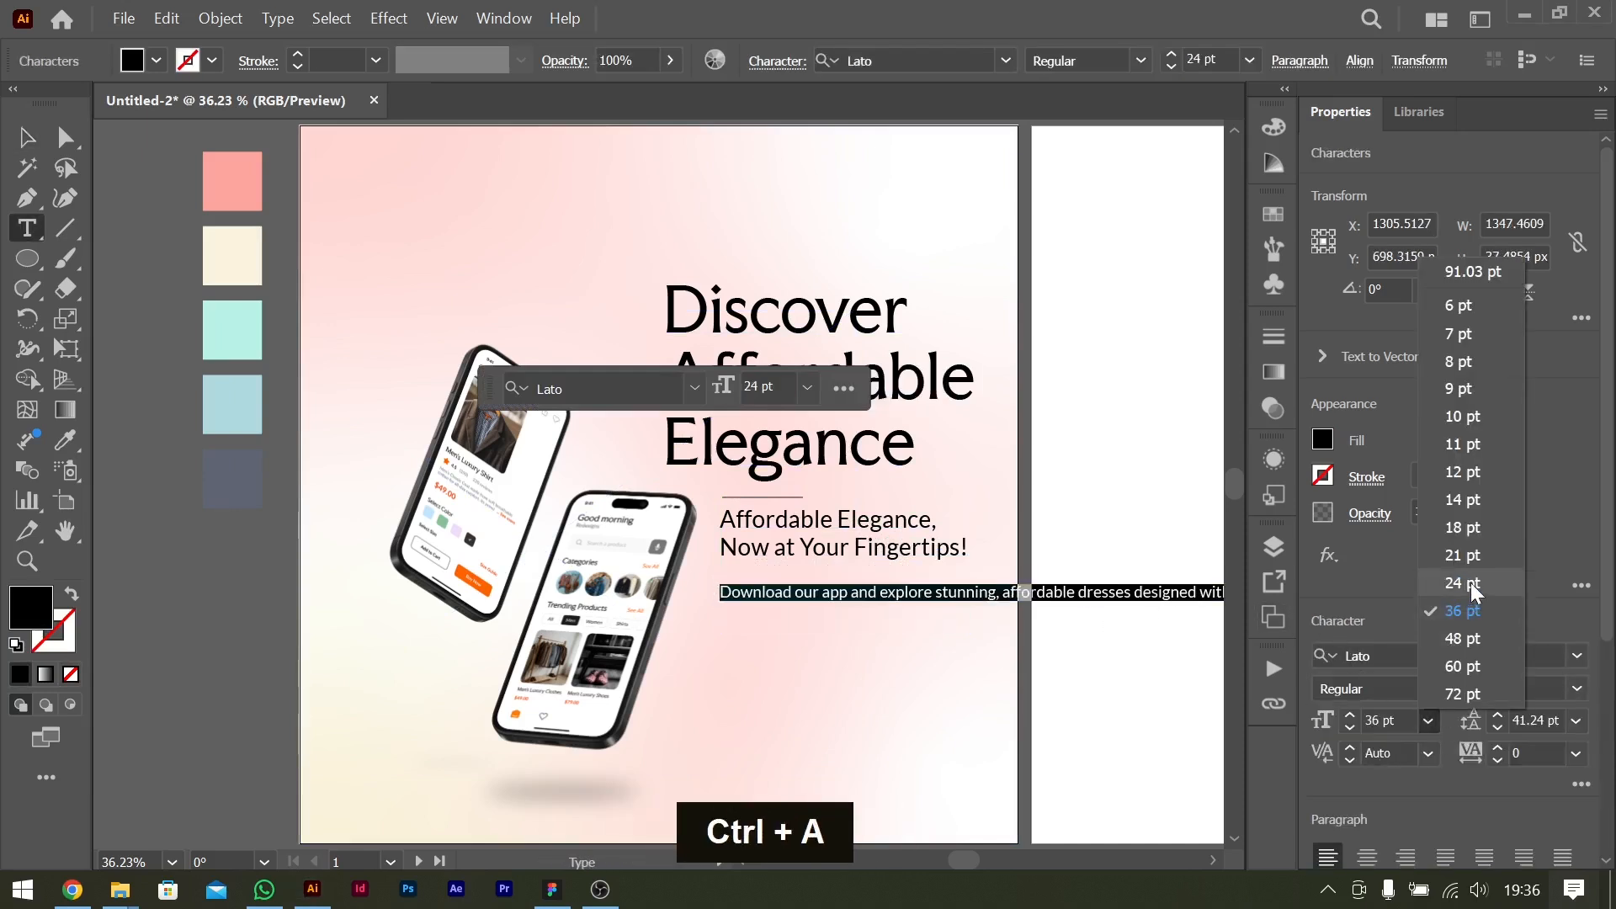
pyautogui.click(1470, 589)
pyautogui.click(999, 592)
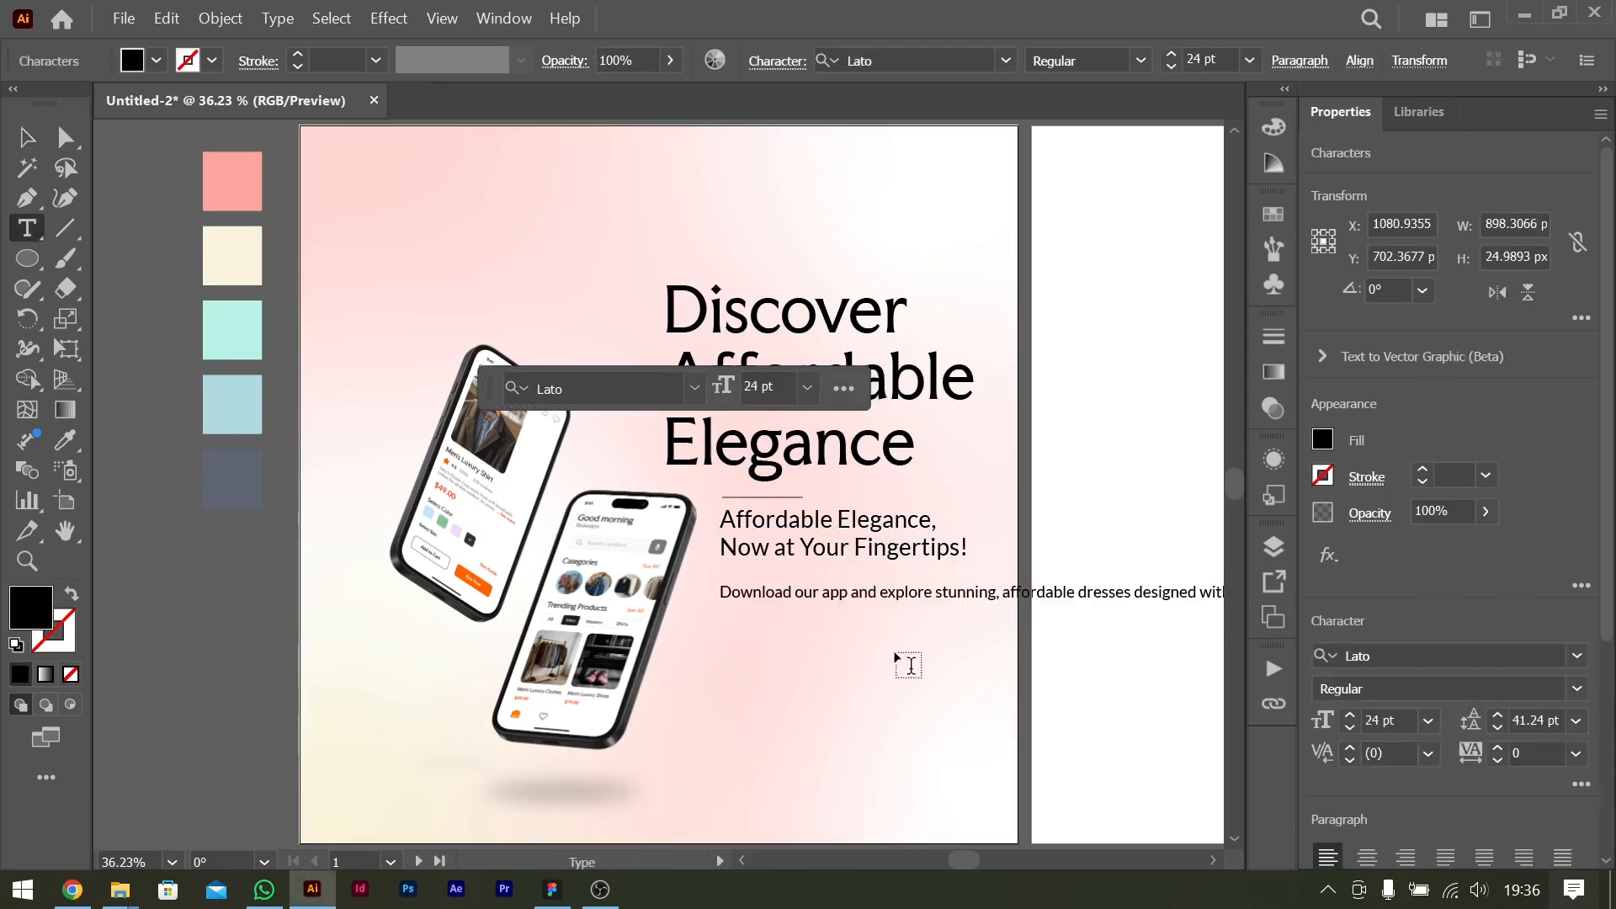
pyautogui.press('Return')
pyautogui.press('Escape')
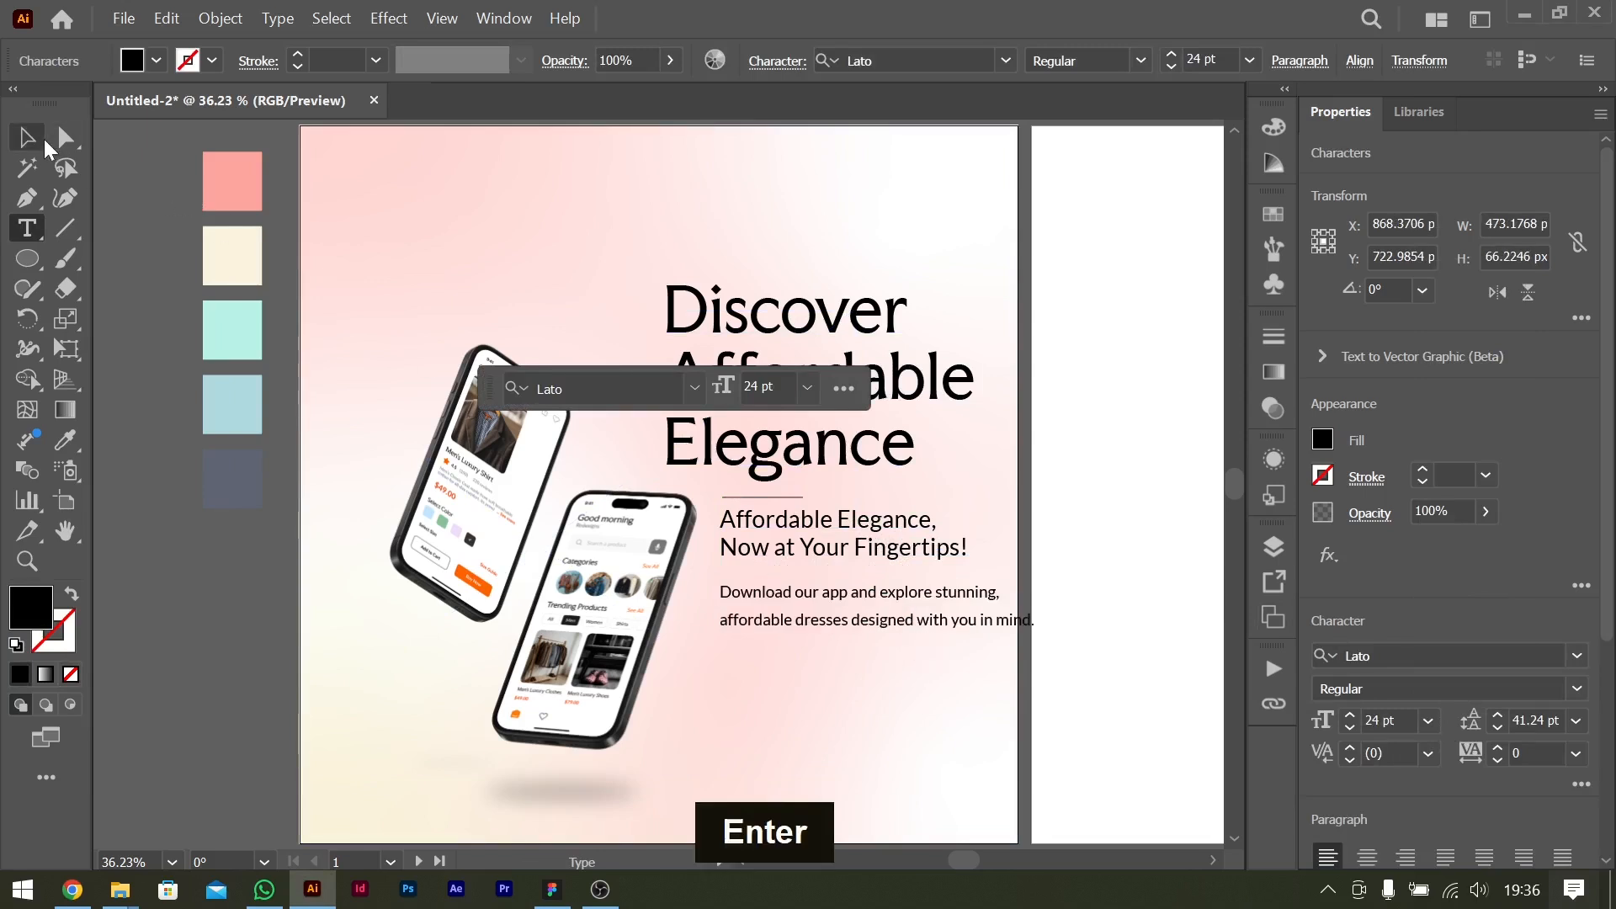
# Tighten the introduction's leading to 27.24 pt and place it below the tagline, aligned with its left edge.
pyautogui.moveTo(913, 589); pyautogui.dragTo(884, 744)
pyautogui.press('alt')
pyautogui.hotkey('alt', 'Up')
pyautogui.hotkey('alt', 'Up')
pyautogui.hotkey('alt', 'Up')
pyautogui.hotkey('alt', 'Up')
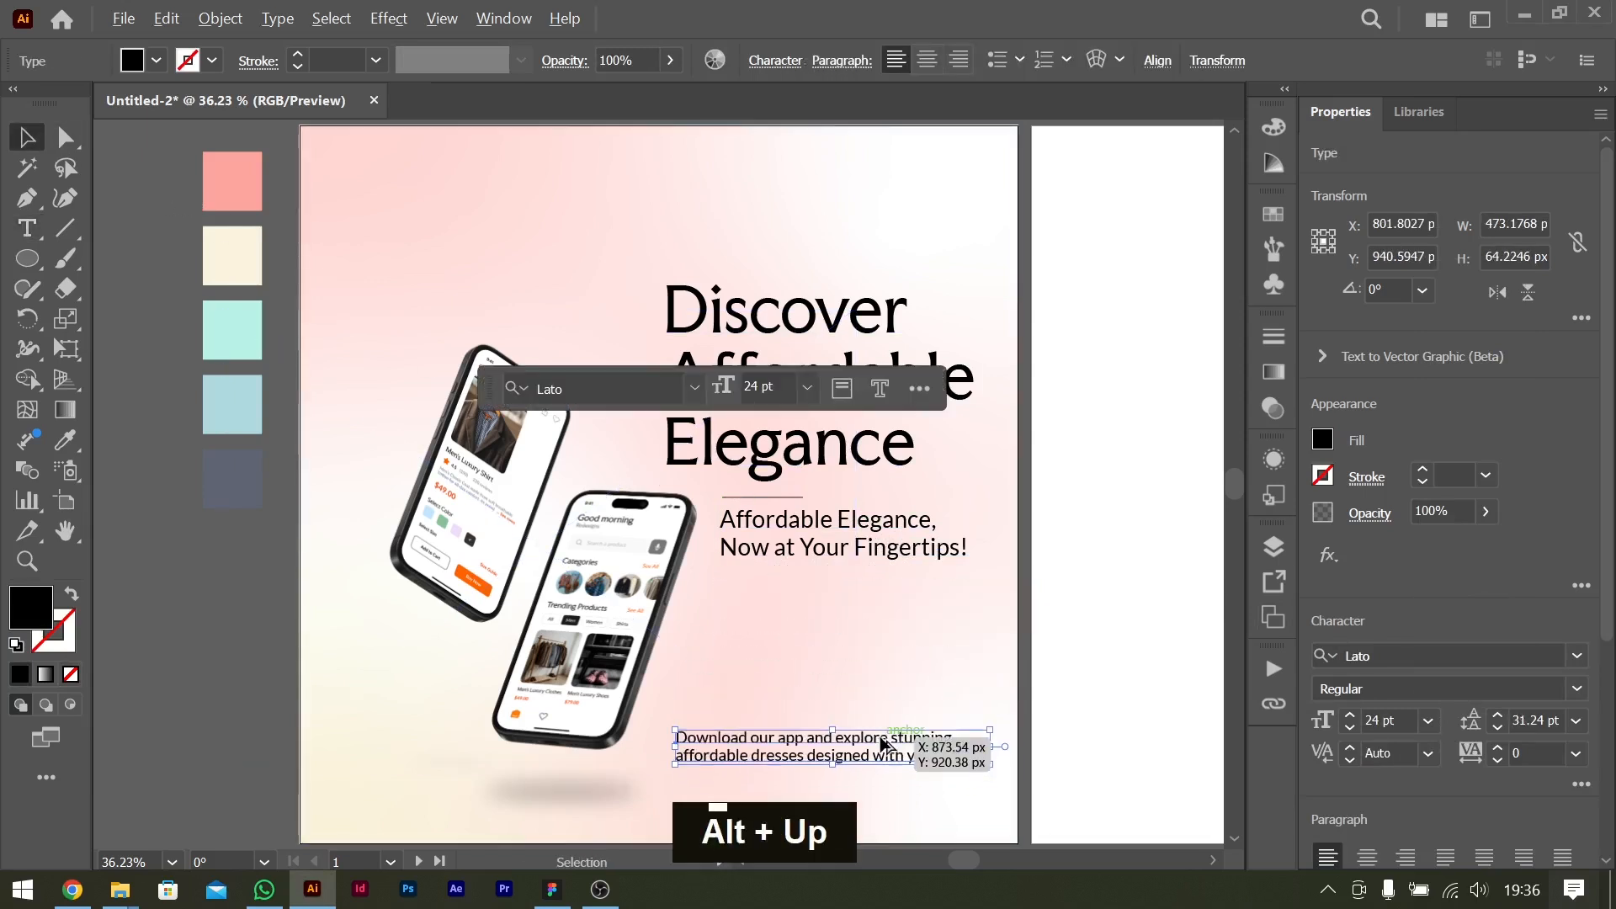
pyautogui.hotkey('ctrl', '=')
pyautogui.hotkey('ctrl', '=')
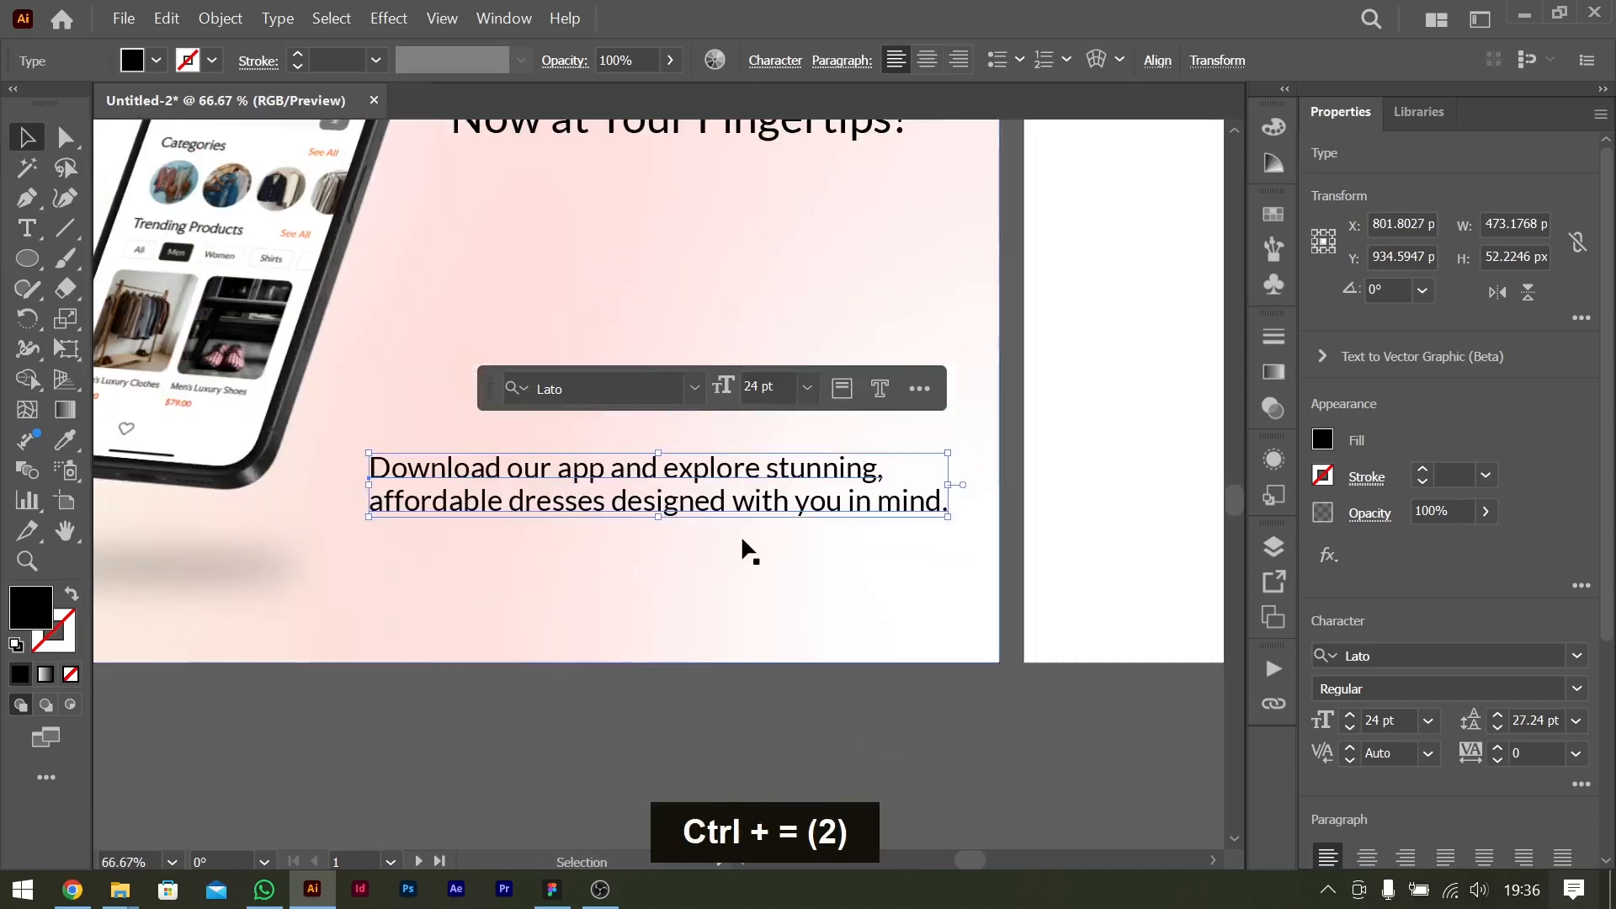
pyautogui.hotkey('ctrl', '-')
pyautogui.moveTo(625, 481); pyautogui.dragTo(1078, 449)
# Try cutting the introduction down to "Download our app", and undo the cut.
pyautogui.doubleClick(690, 333)
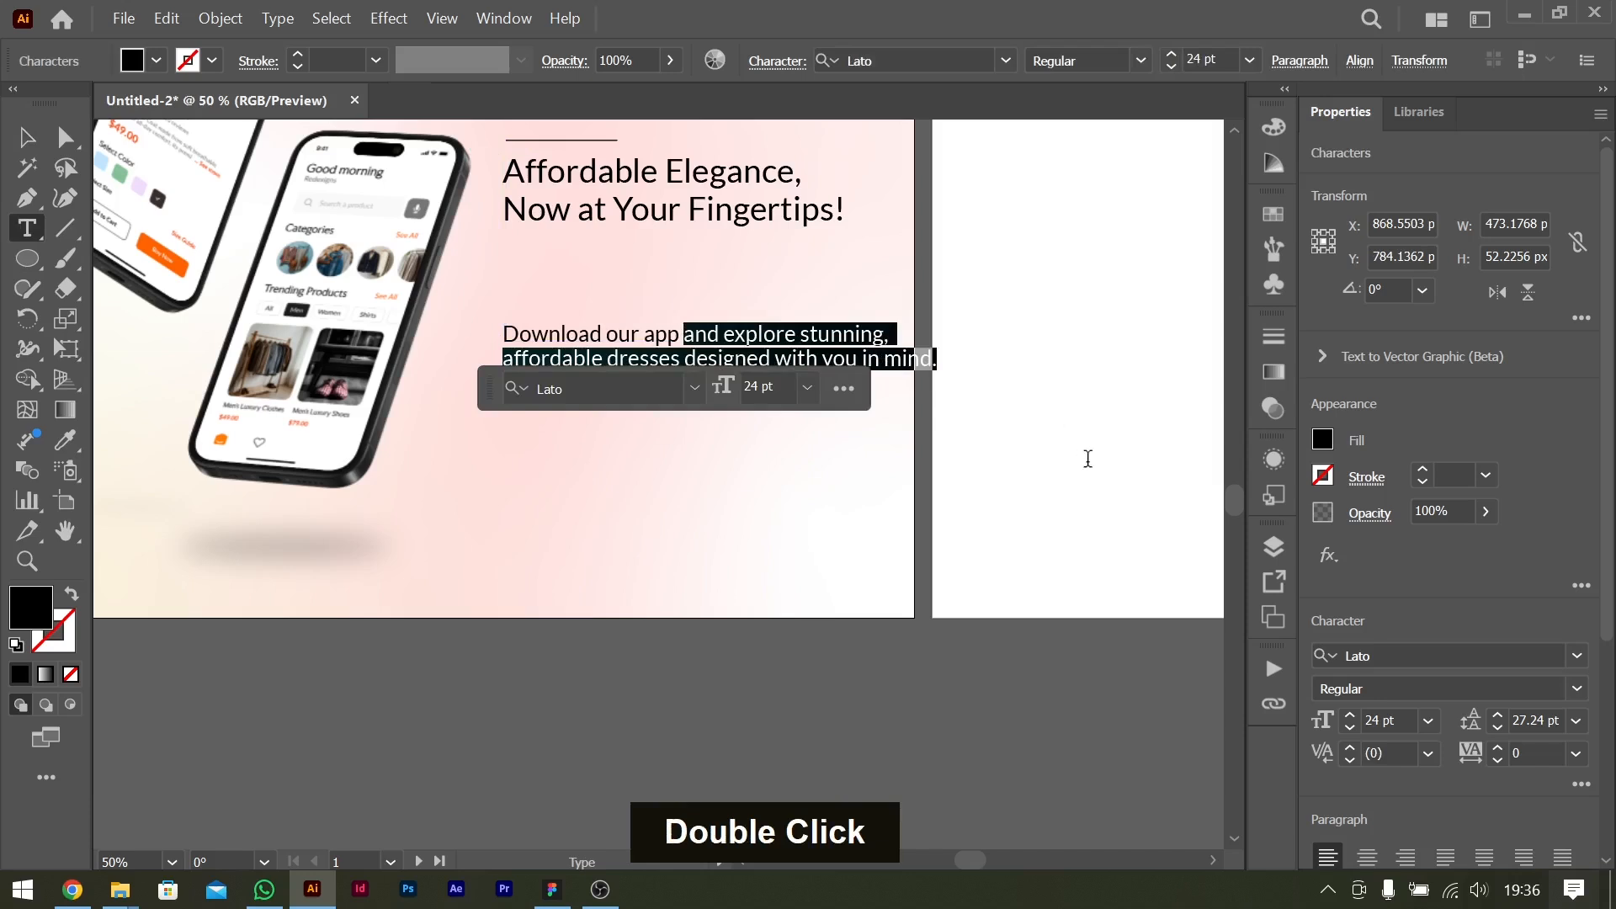
pyautogui.hotkey('ctrl', 'c')
pyautogui.hotkey('ctrl', 'x')
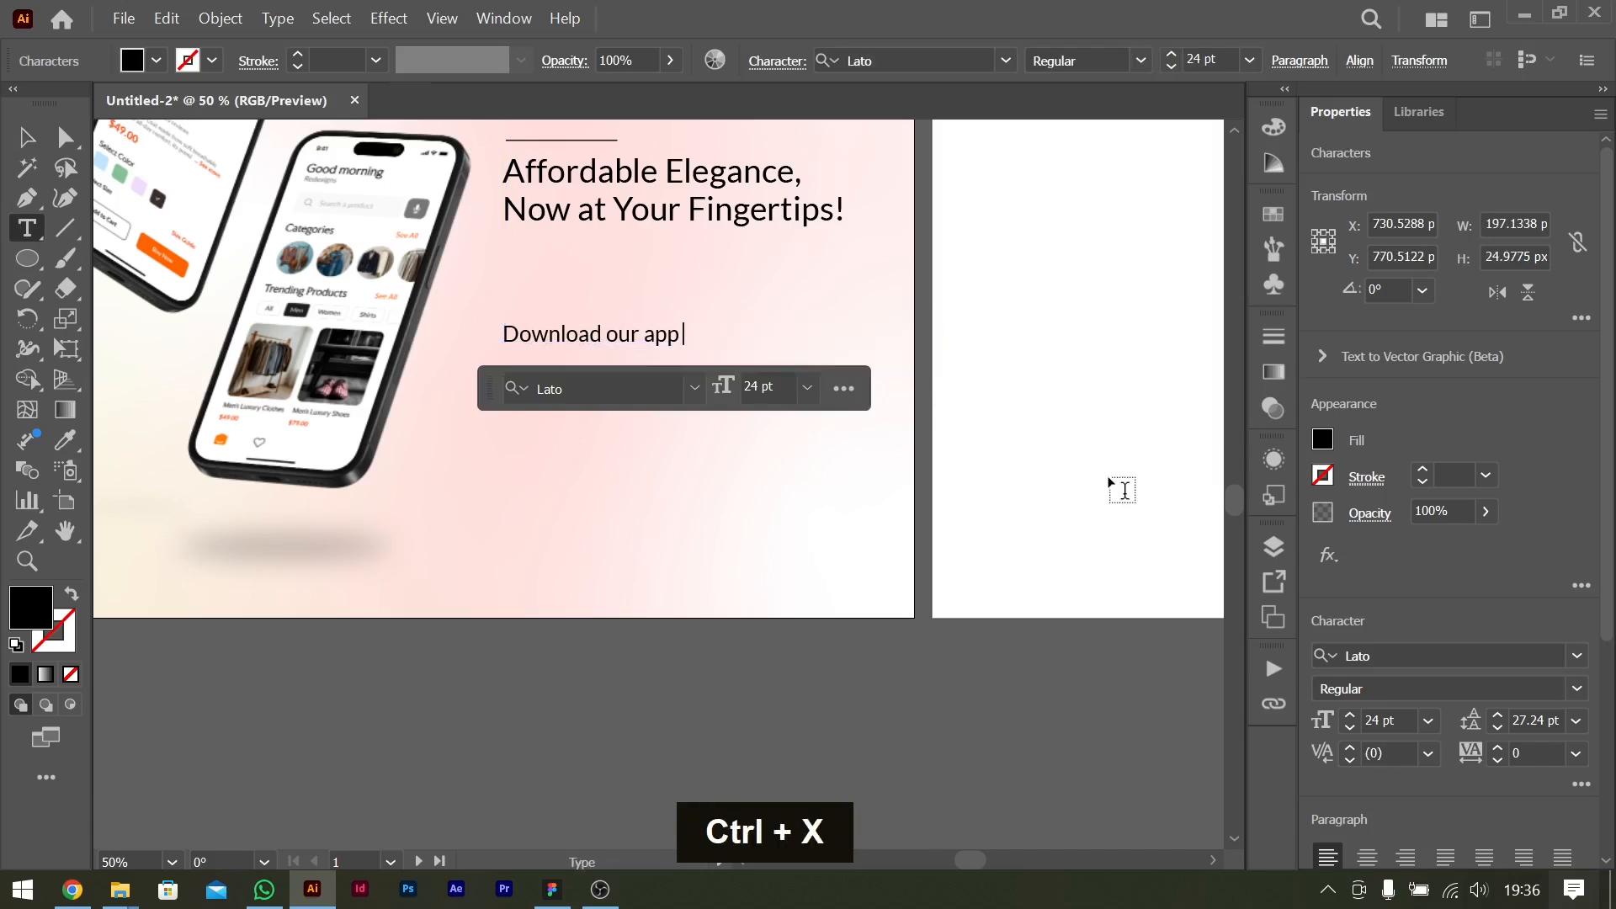
pyautogui.press('BackSpace')
pyautogui.press('Escape')
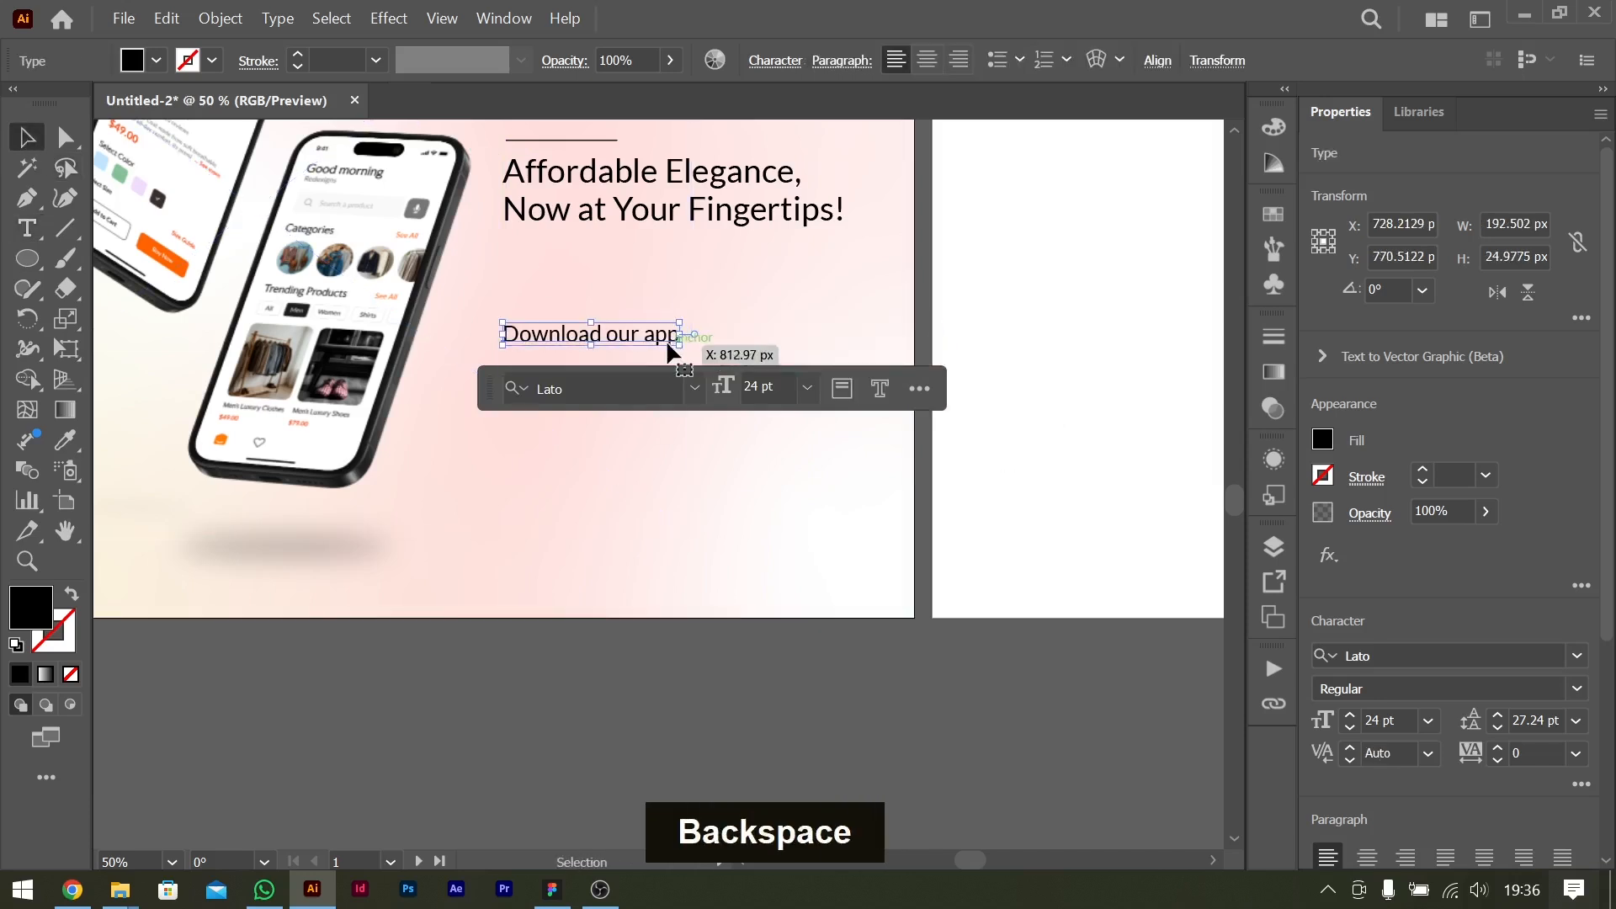
pyautogui.hotkey('ctrl', 'z')
pyautogui.hotkey('ctrl', 'z')
# Shorten the introduction text to the single word "Download" by cutting everything after it.
pyautogui.doubleClick(624, 335)
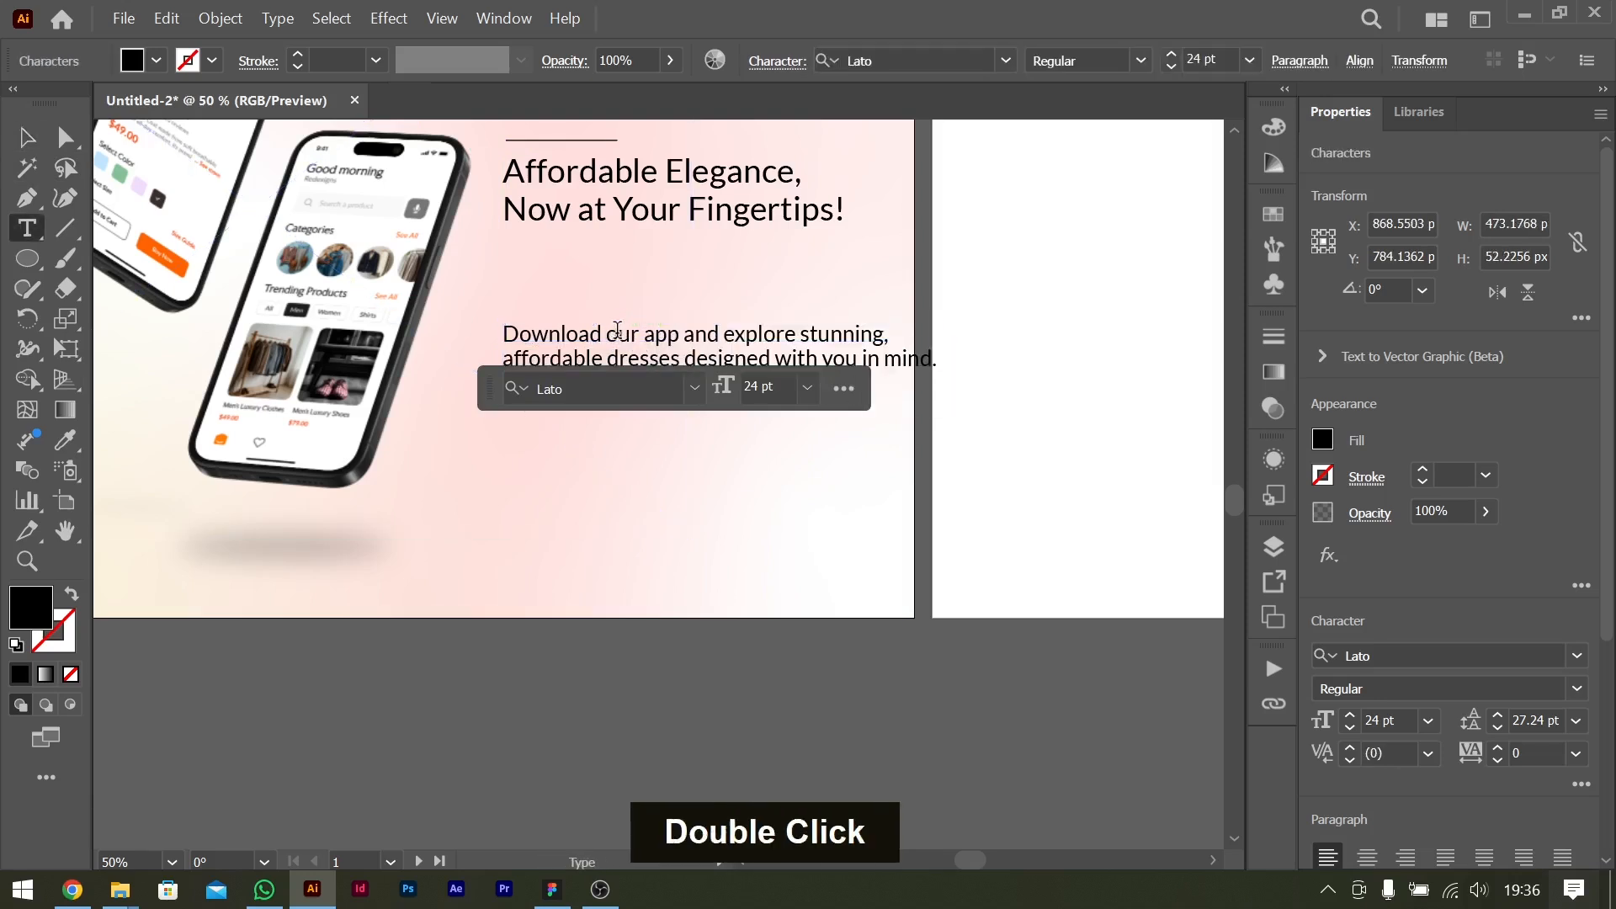
pyautogui.moveTo(612, 335); pyautogui.dragTo(1145, 458)
pyautogui.hotkey('ctrl', 'x')
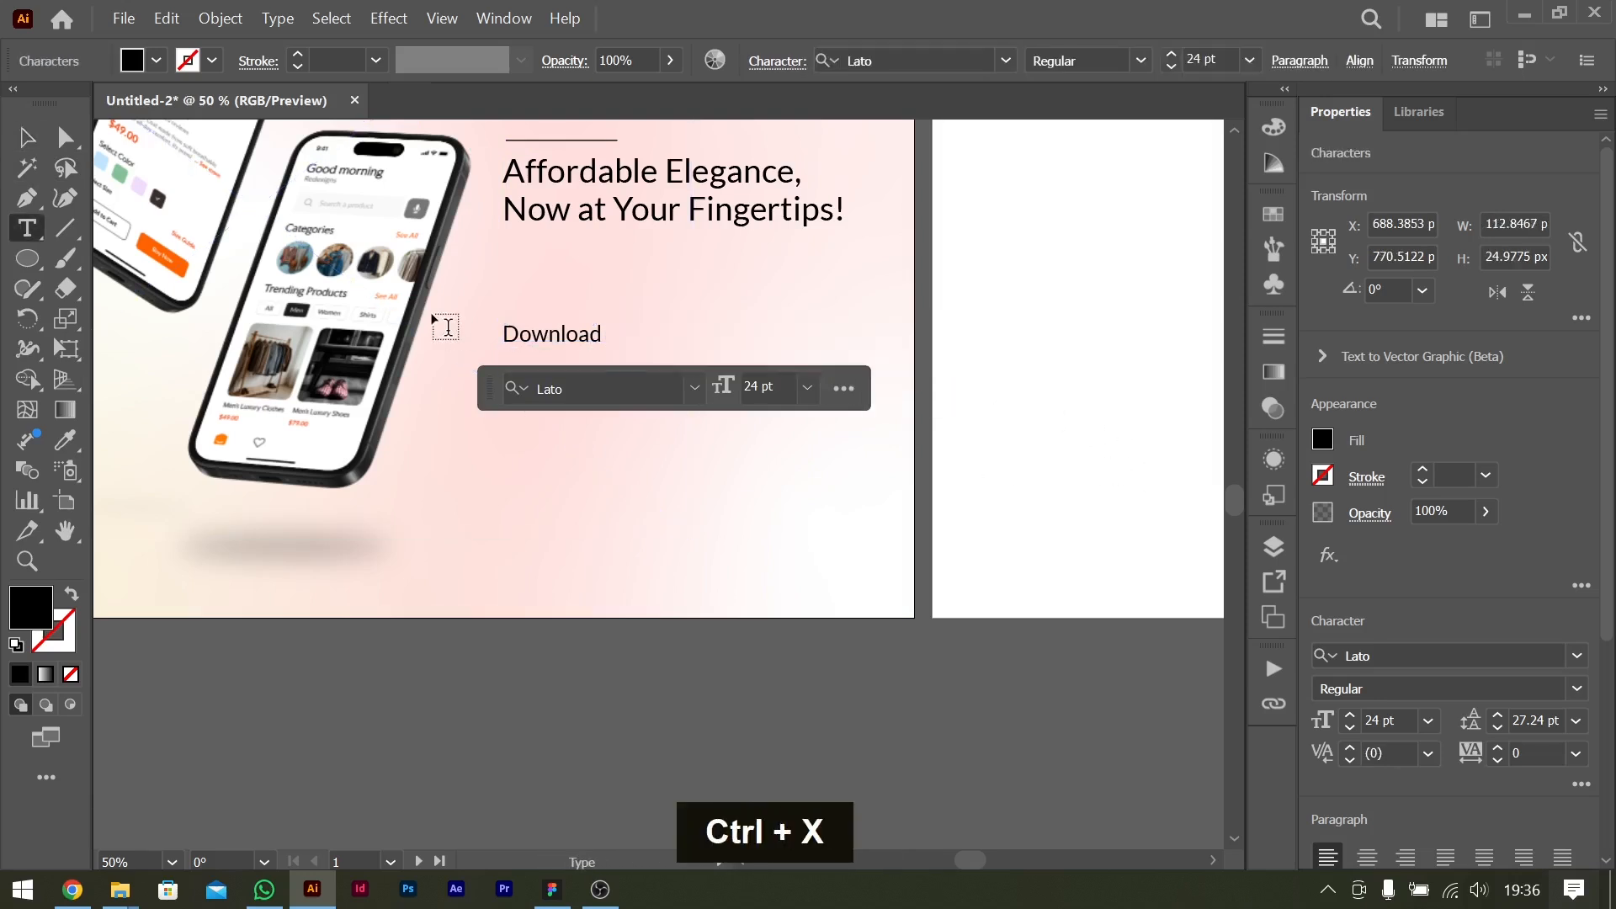
pyautogui.press('BackSpace')
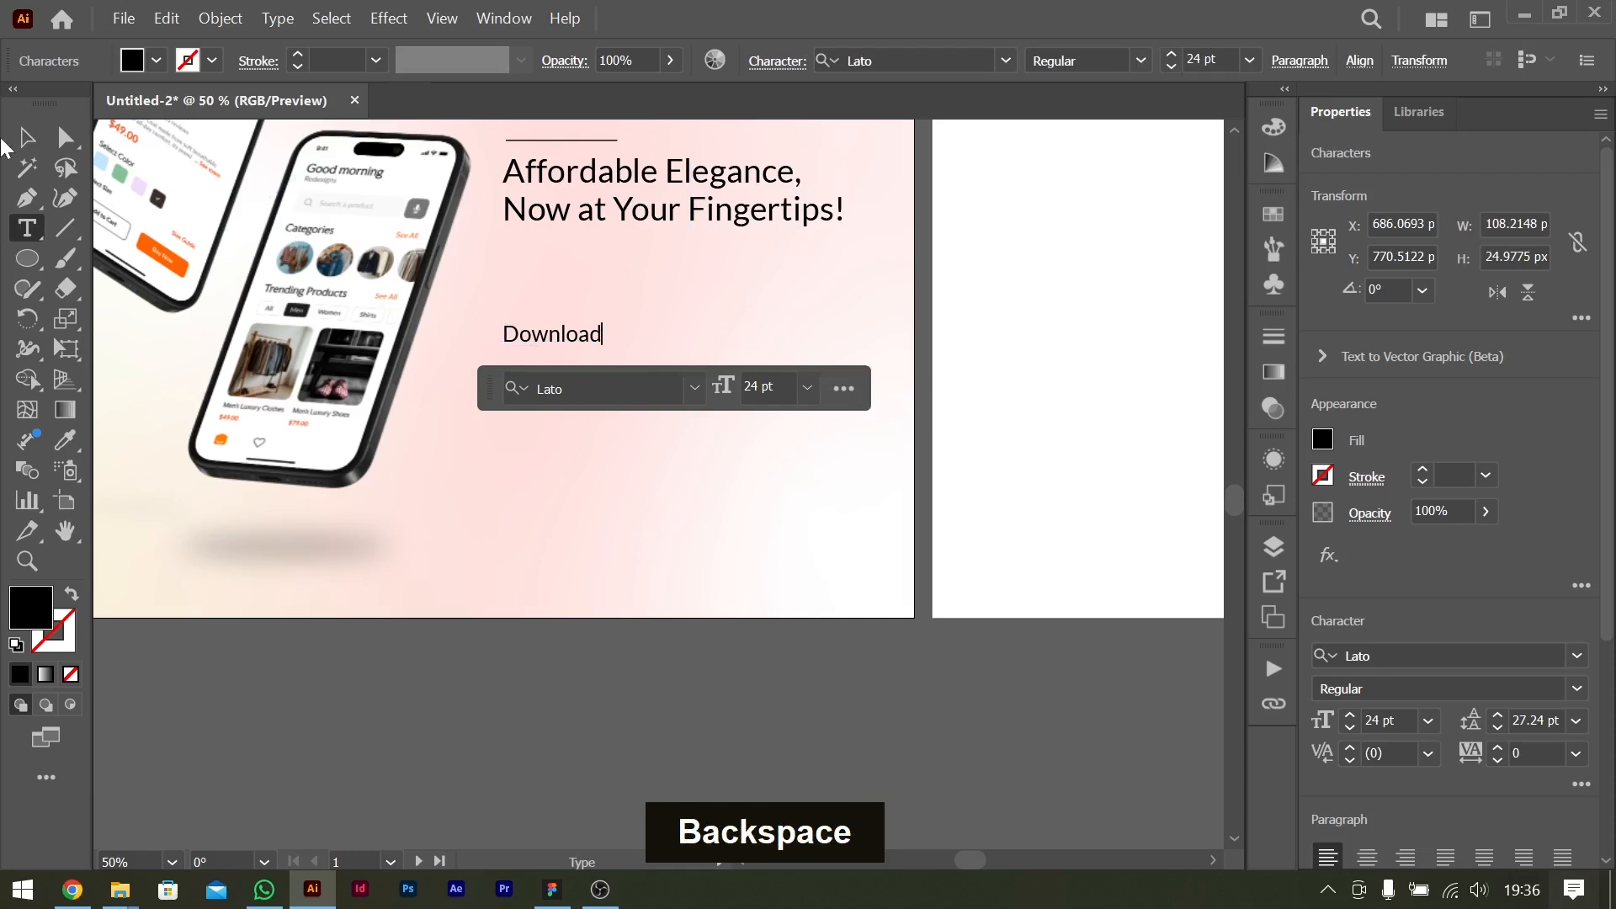
pyautogui.click(20, 140)
# Enlarge the "Download" text and set its font size to 30 pt.
pyautogui.moveTo(603, 334); pyautogui.dragTo(643, 334)
pyautogui.click(1436, 722)
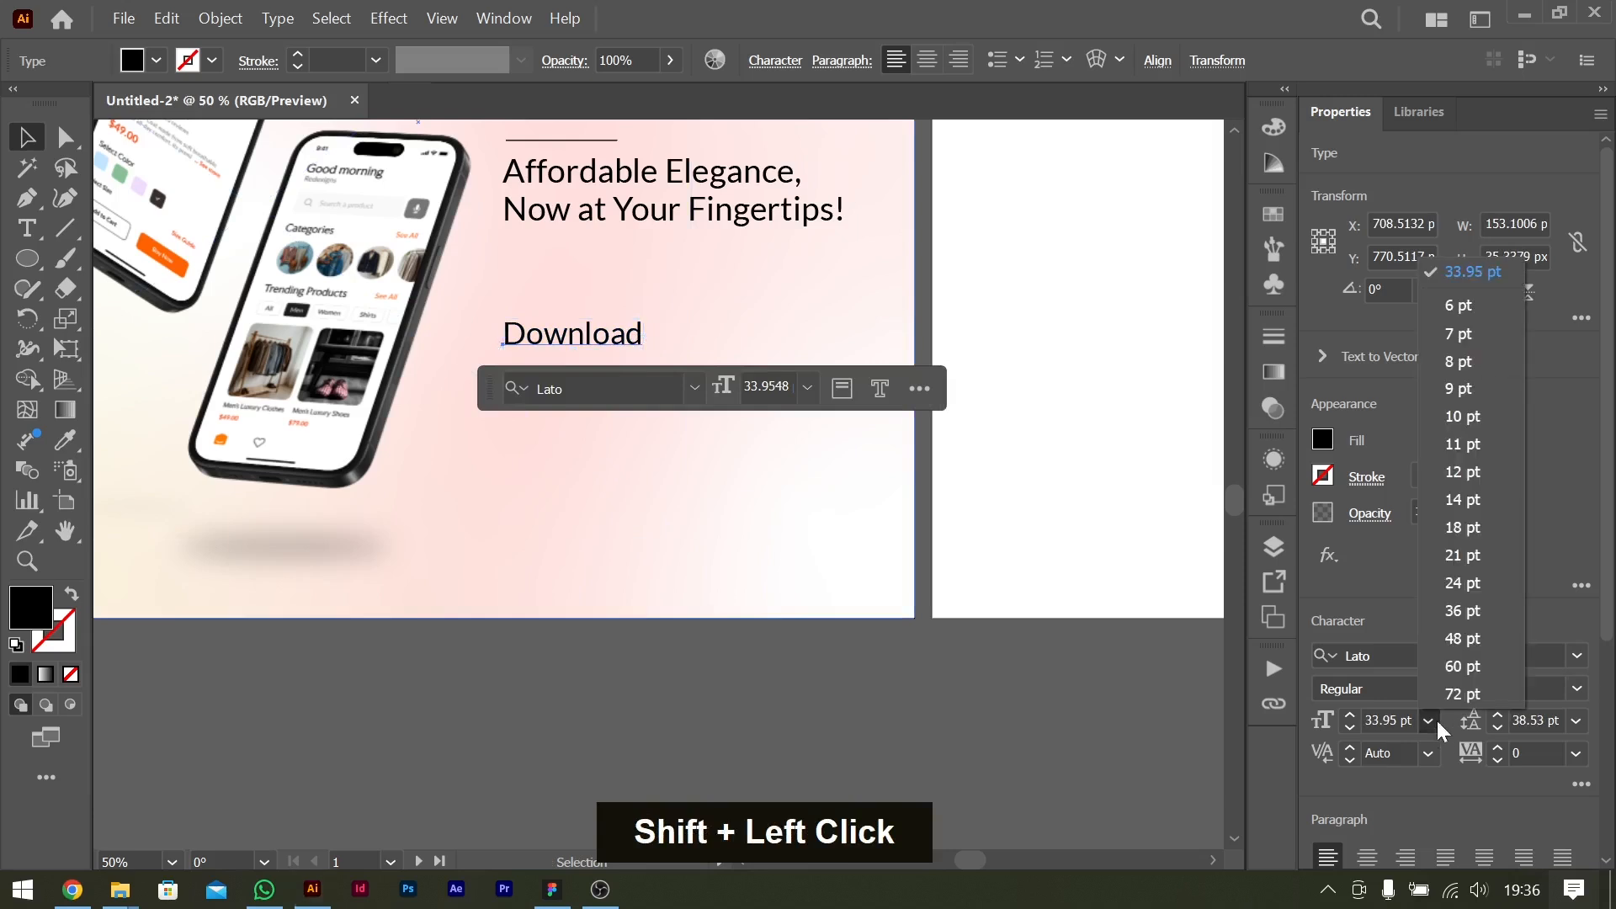
pyautogui.click(1464, 611)
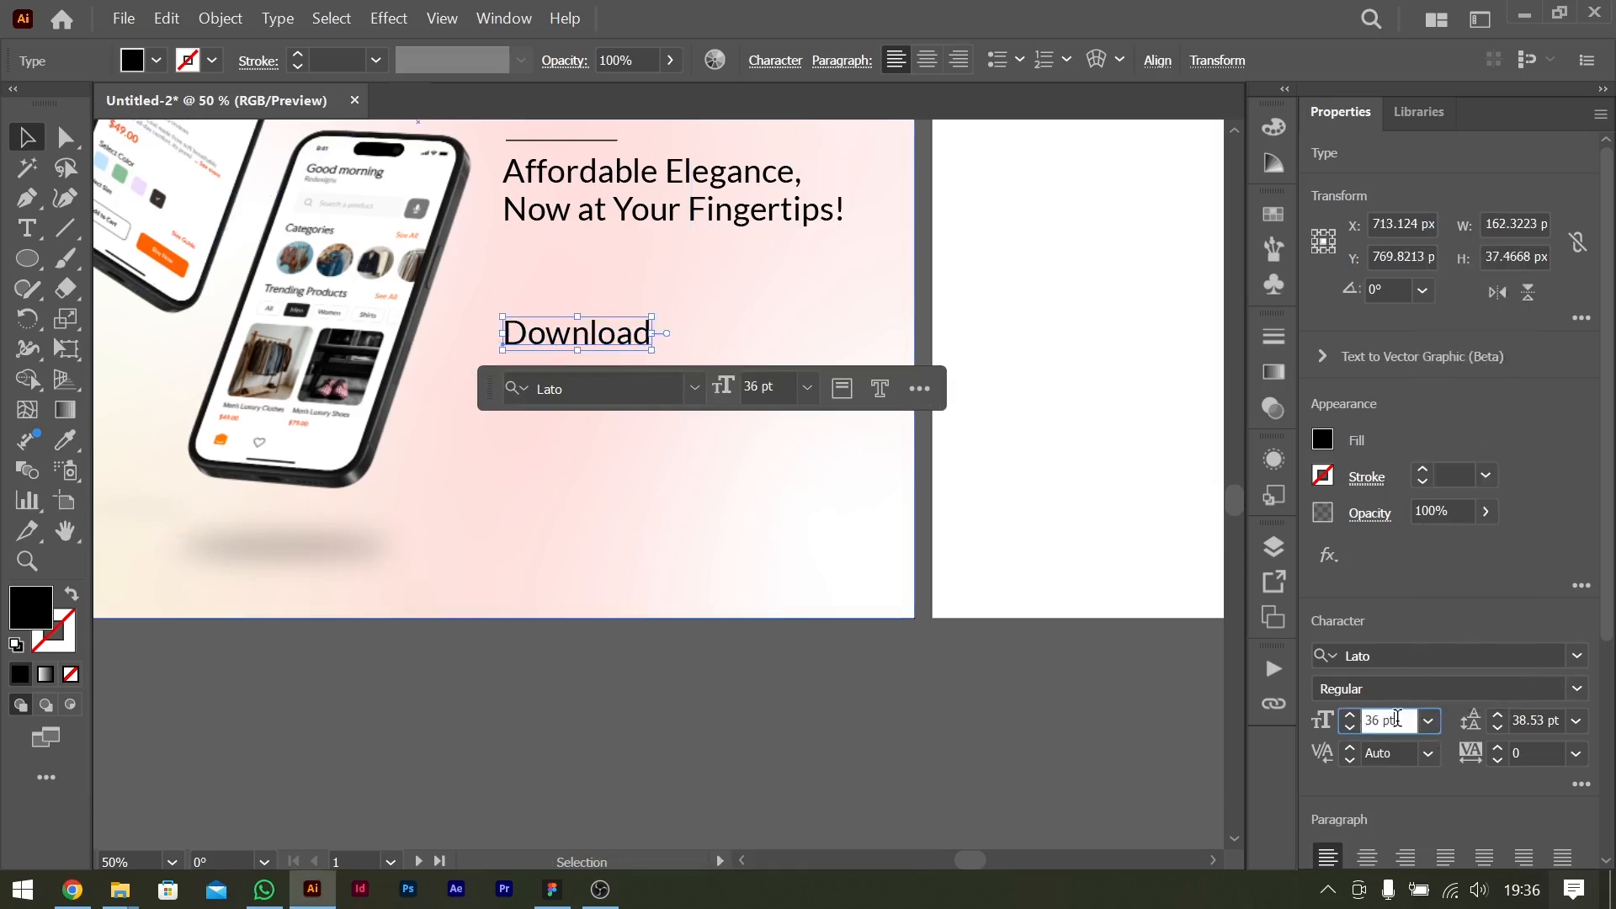
pyautogui.hotkey('shift', 'Down')
# Extend the text to read "Download Now" and finish editing it.
pyautogui.doubleClick(599, 333)
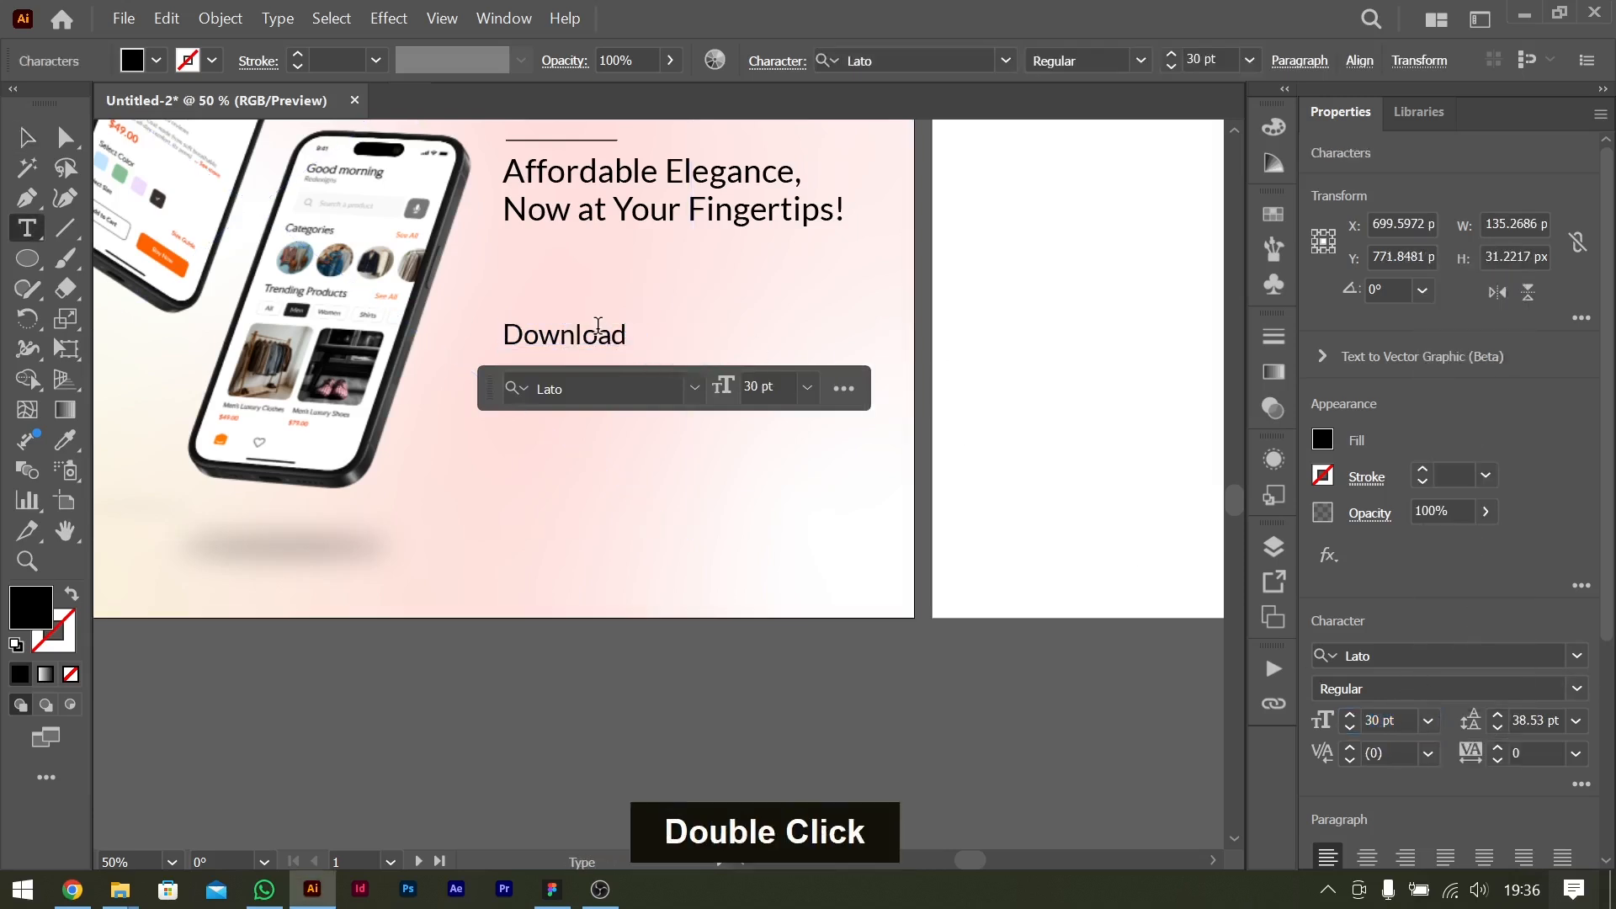
pyautogui.press('Down')
pyautogui.press('Down')
pyautogui.write('Now')
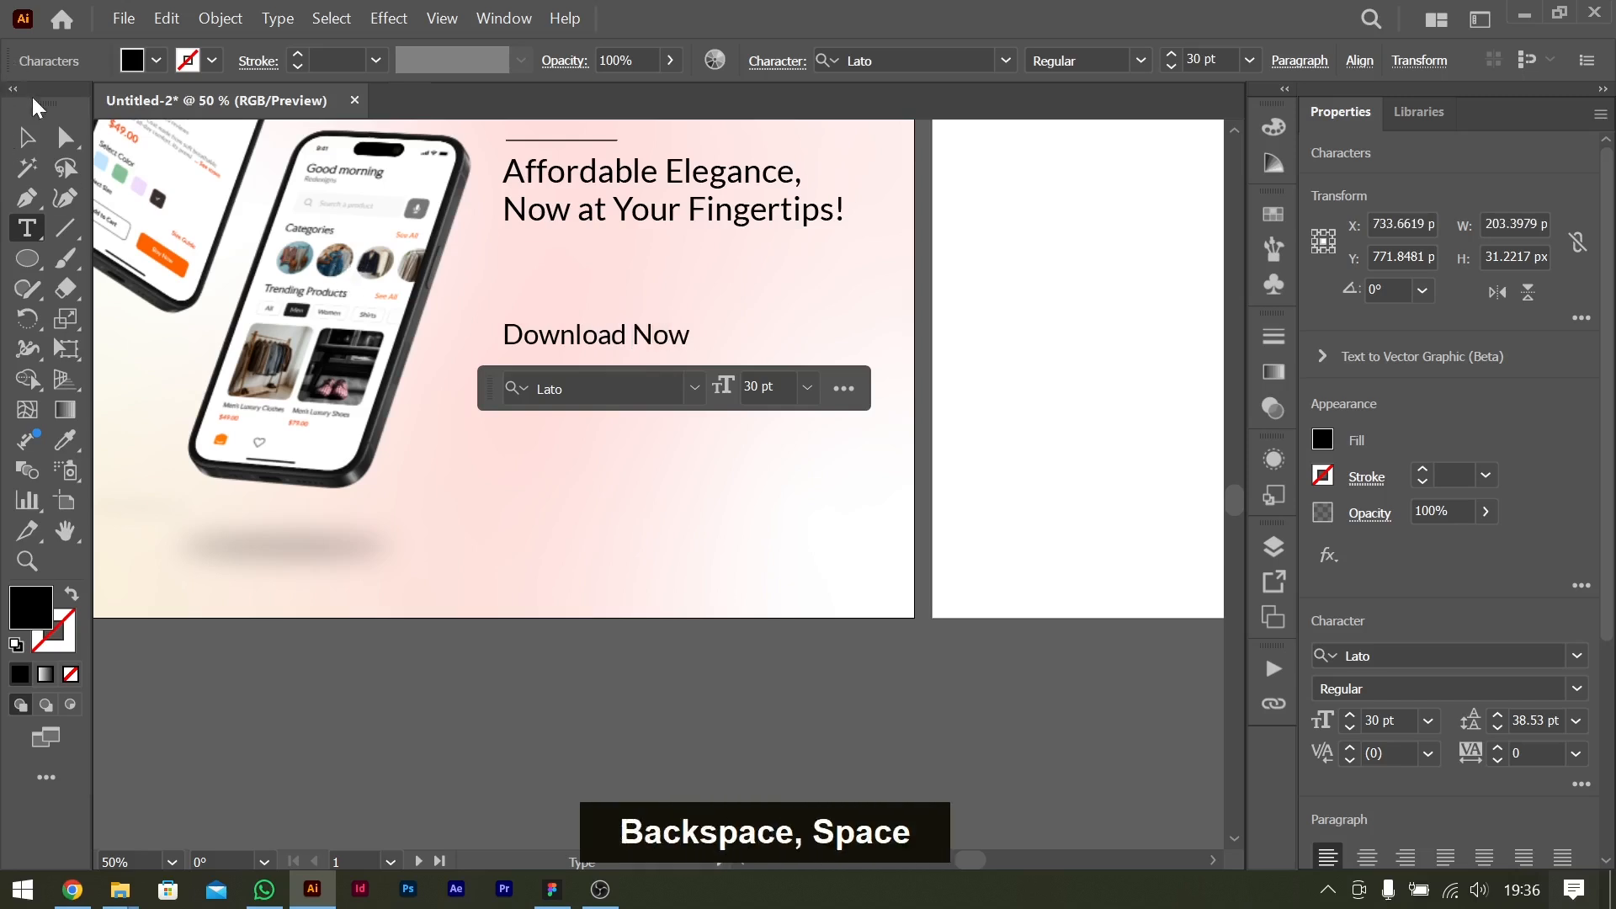
pyautogui.click(26, 136)
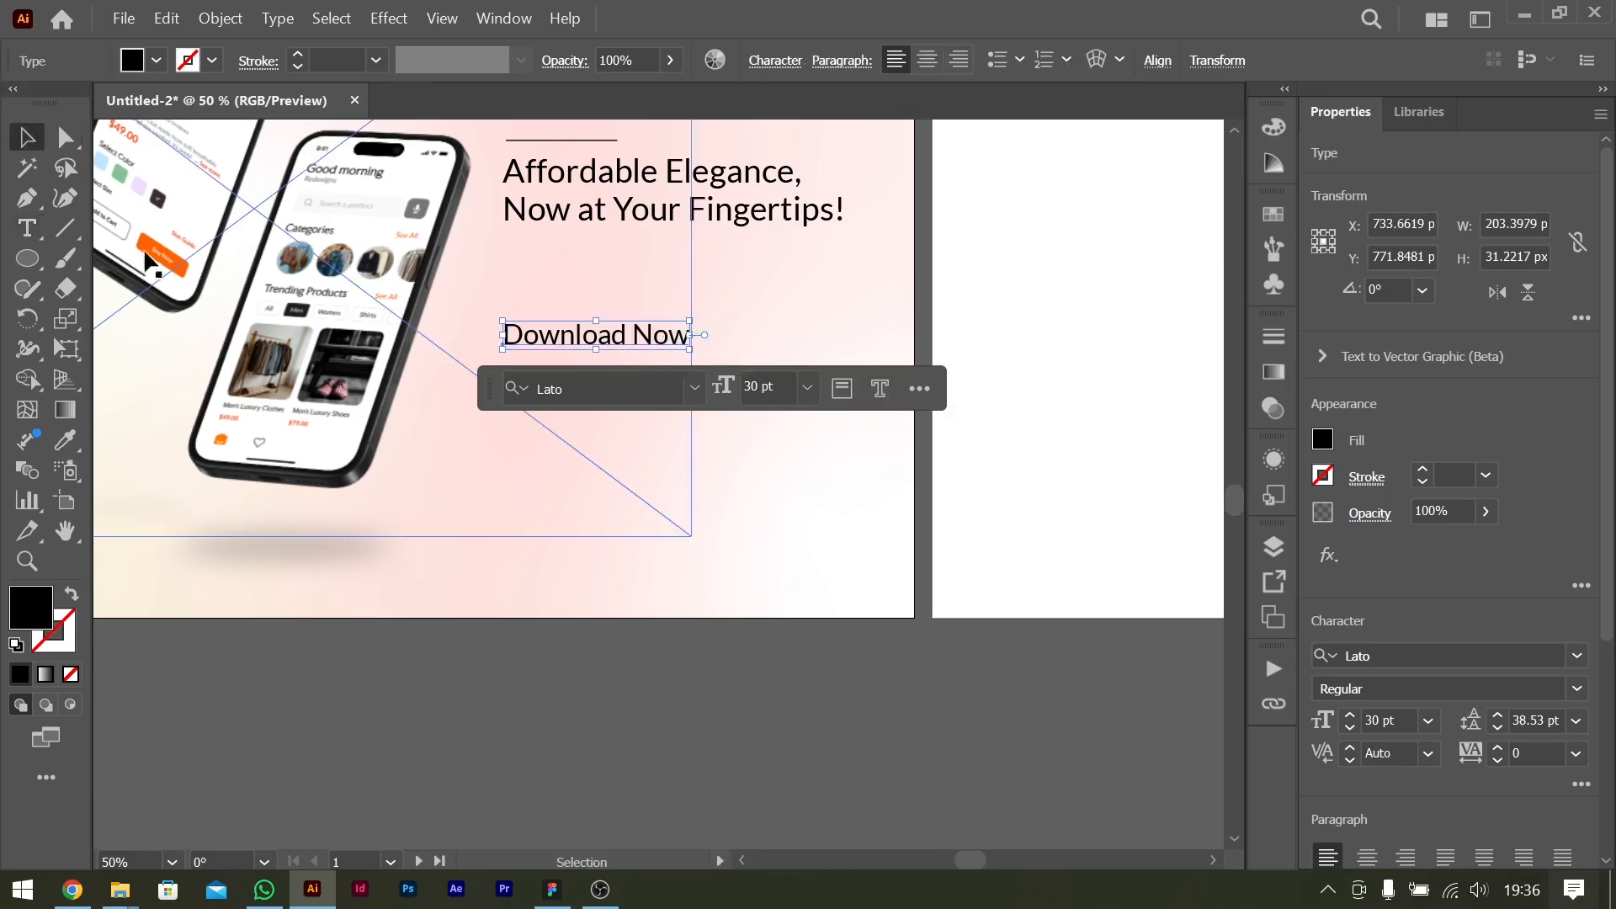
# Draw a rounded rectangle about 245 × 67 px over "Download Now" and send it one level backward.
pyautogui.rightClick(37, 259)
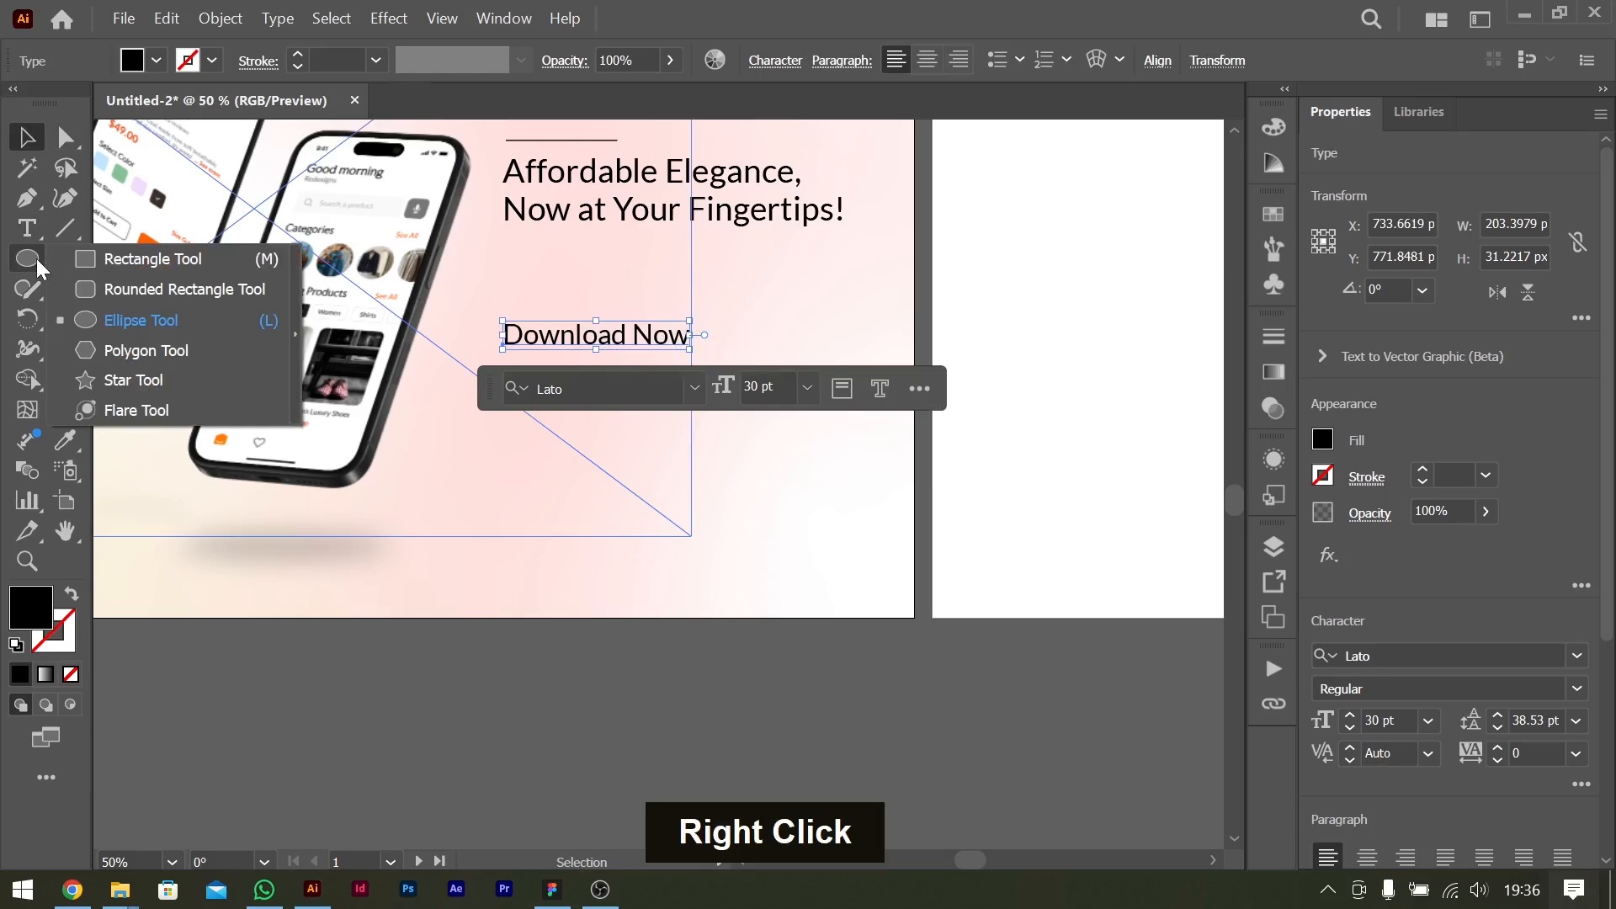
pyautogui.click(128, 283)
pyautogui.moveTo(497, 316)
pyautogui.mouseDown()
pyautogui.moveTo(741, 362)
pyautogui.moveTo(722, 376)
pyautogui.mouseUp()
pyautogui.press('v')
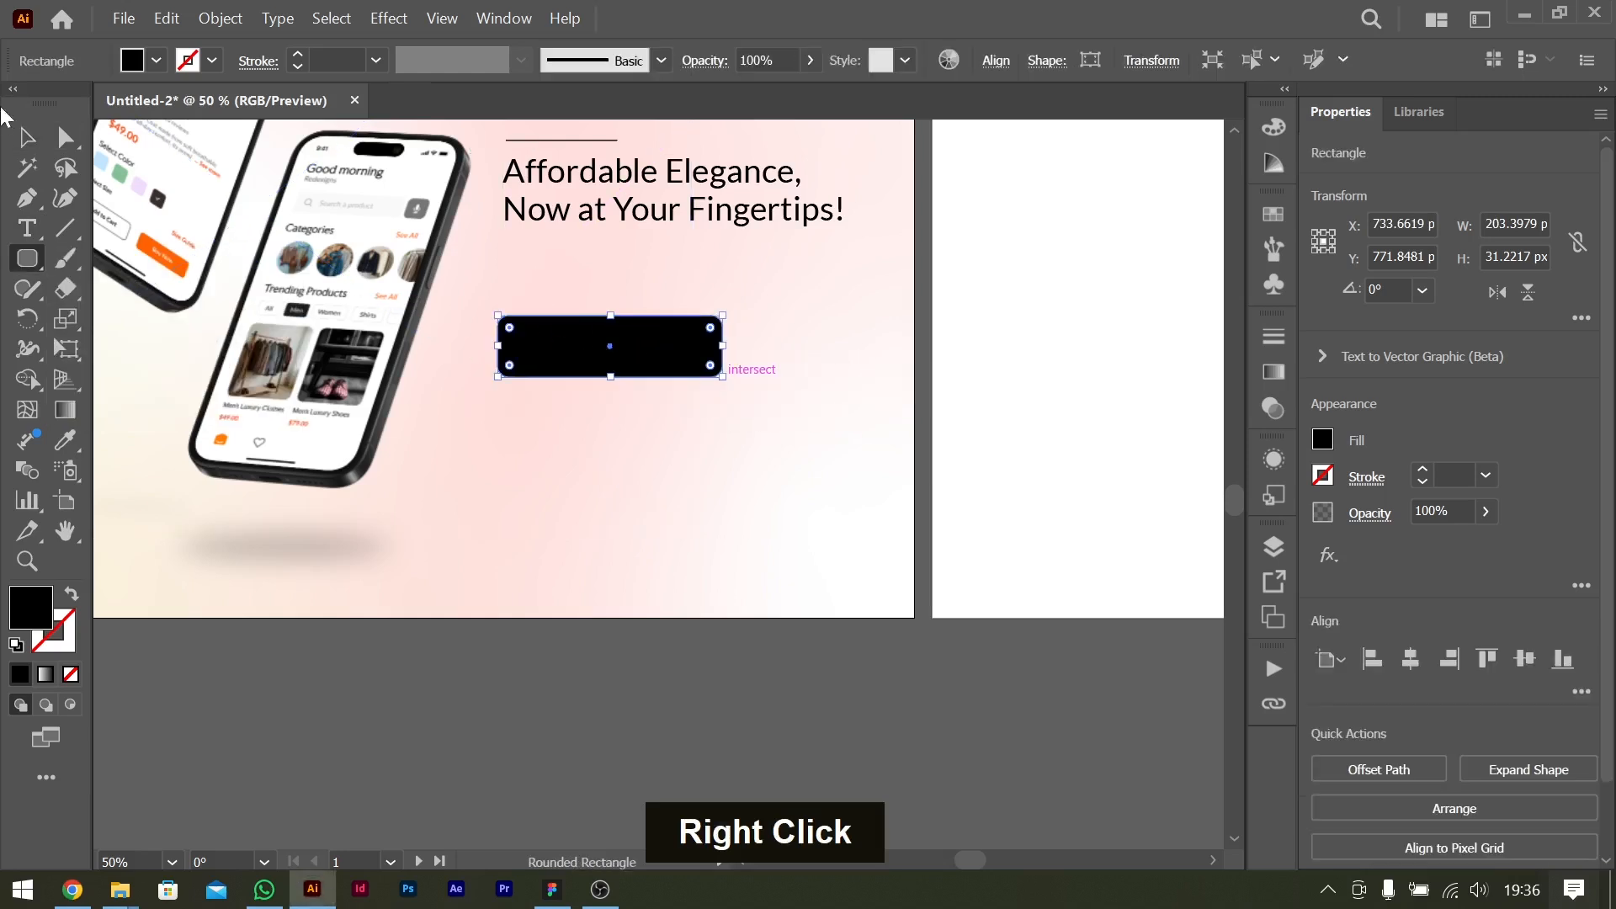
pyautogui.hotkey('ctrl', '[')
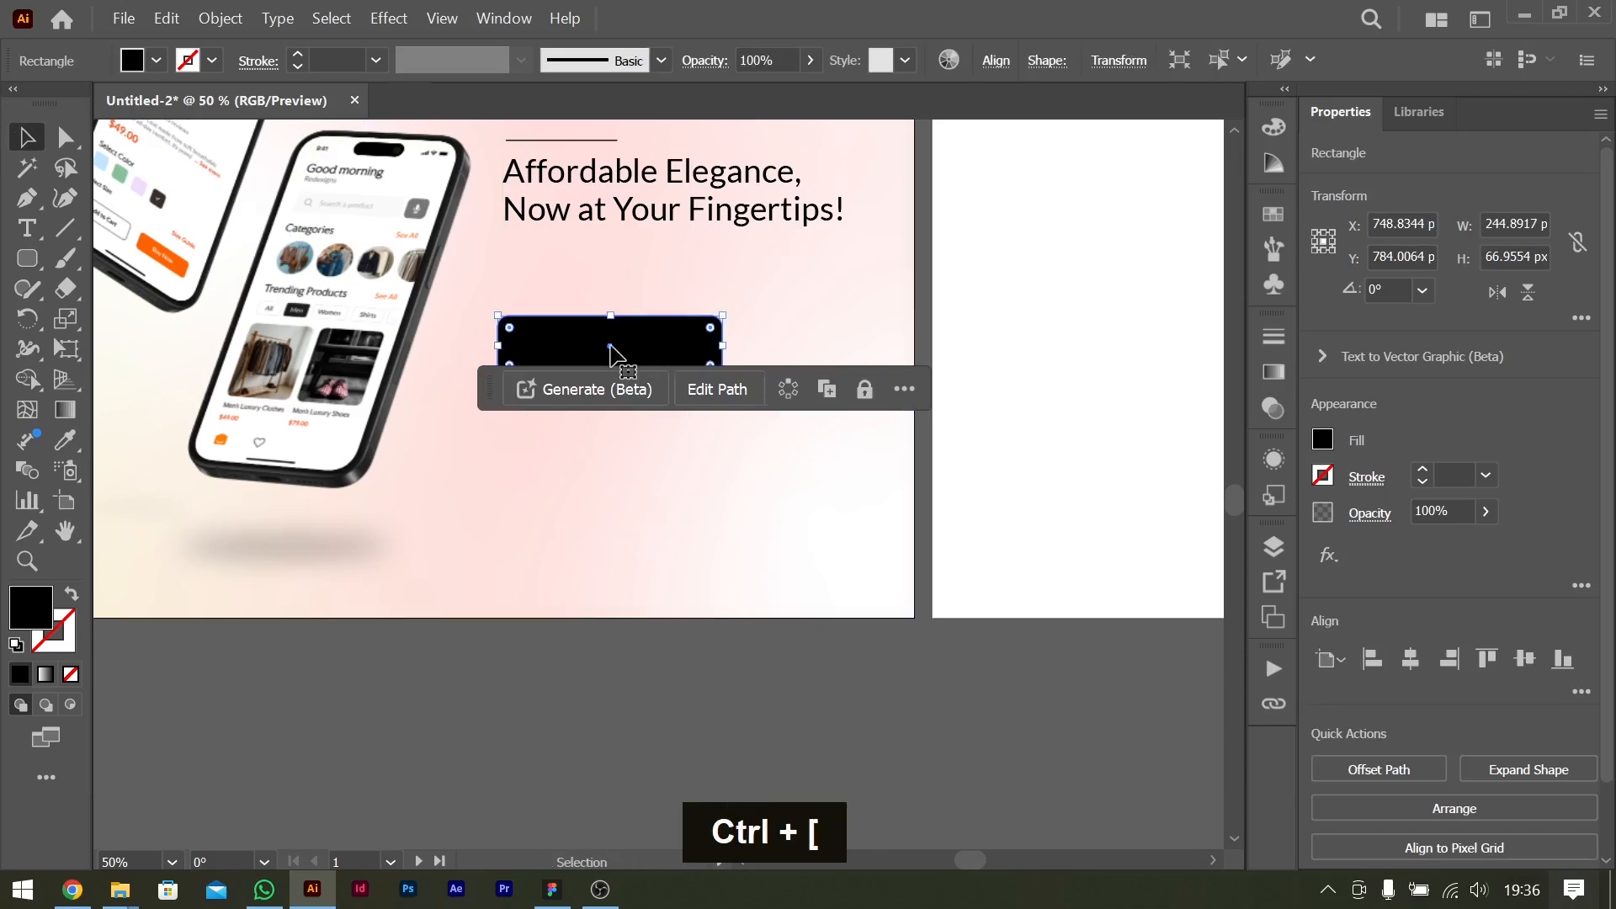
# Move the rounded rectangle off the "Download Now" text, bring the text to the front, and move the rectangle back behind it.
pyautogui.moveTo(653, 350); pyautogui.dragTo(653, 393)
pyautogui.click(642, 335)
pyautogui.hotkey('ctrl', 'shift', ']')
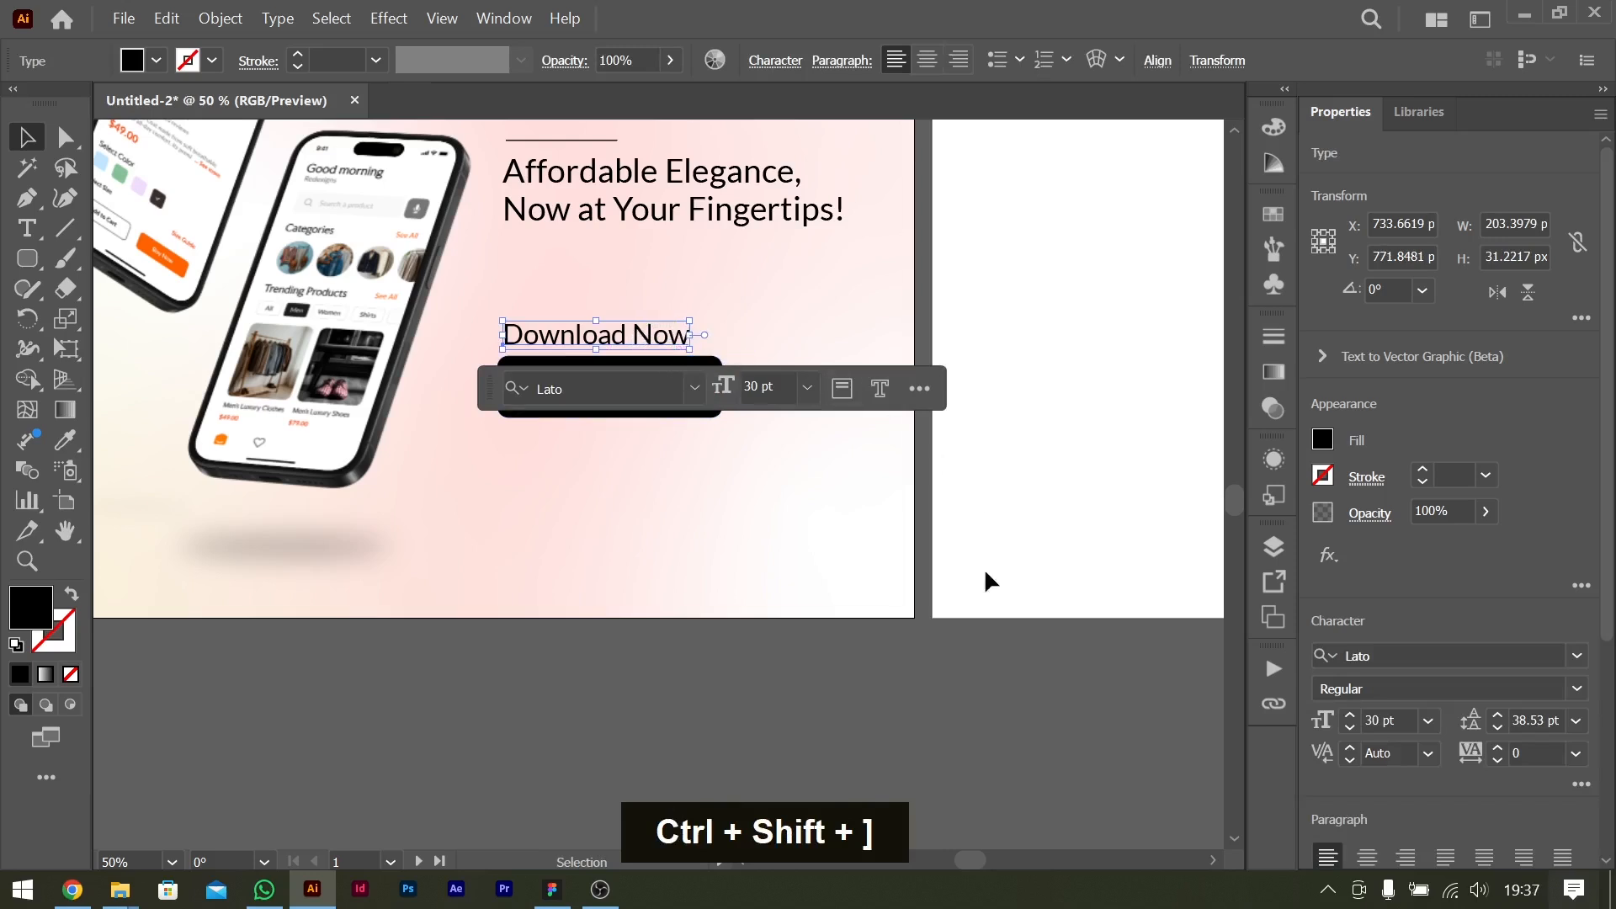
pyautogui.click(764, 454)
pyautogui.moveTo(693, 404); pyautogui.dragTo(697, 362)
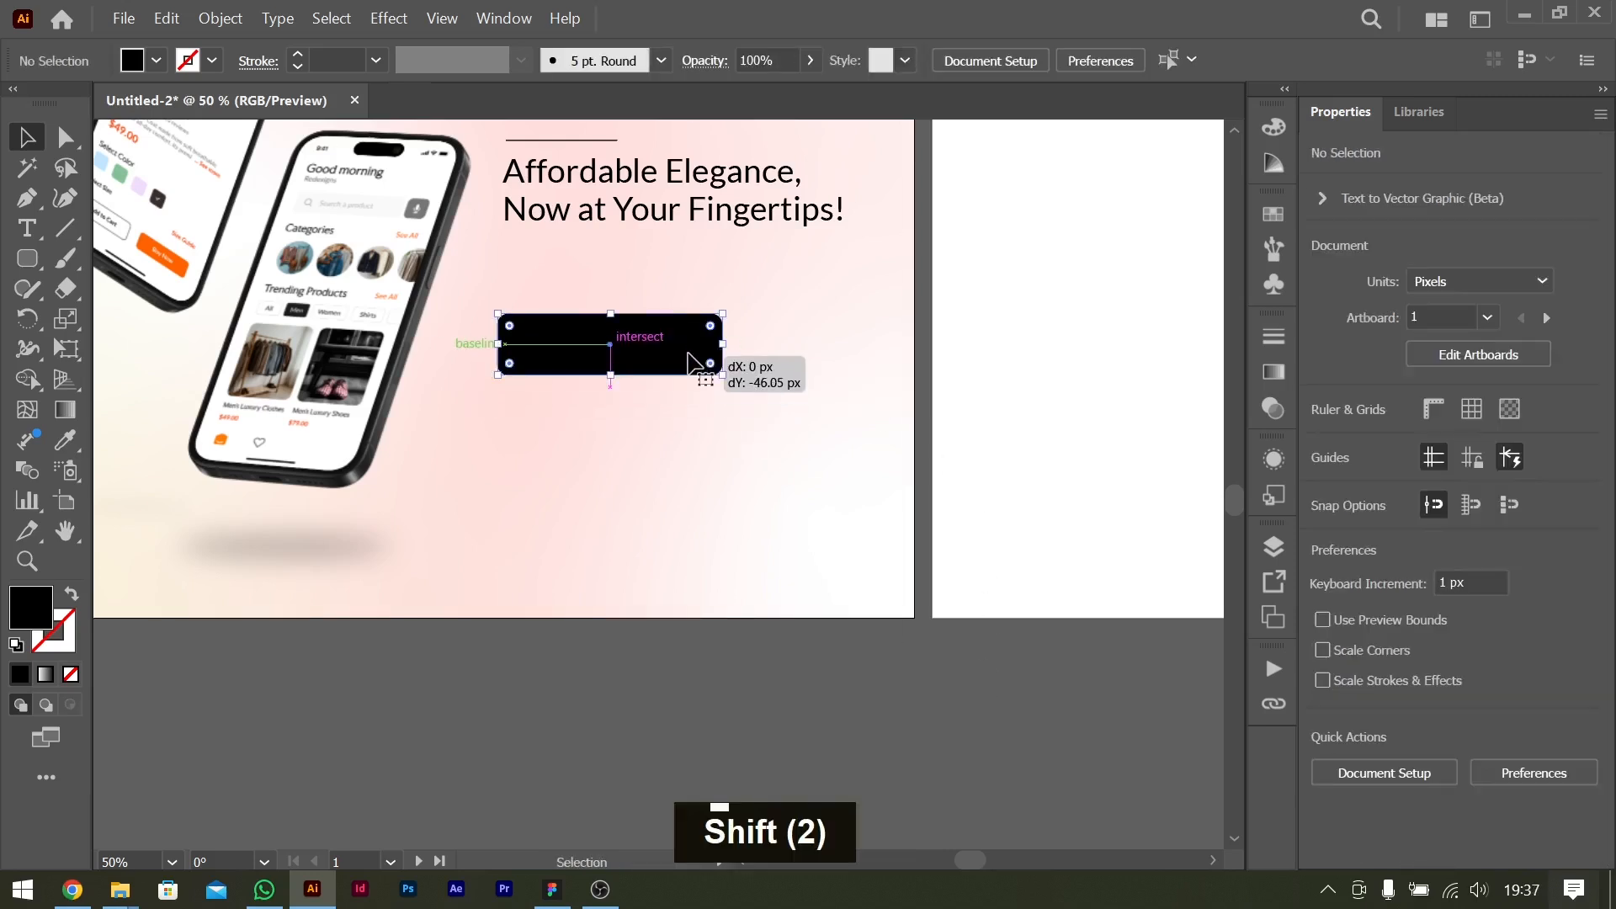
# Nudge the "Download Now" text about 10 px right and about 11 px down inside the button rectangle.
pyautogui.click(644, 349)
pyautogui.hotkey('shift', 'Right')
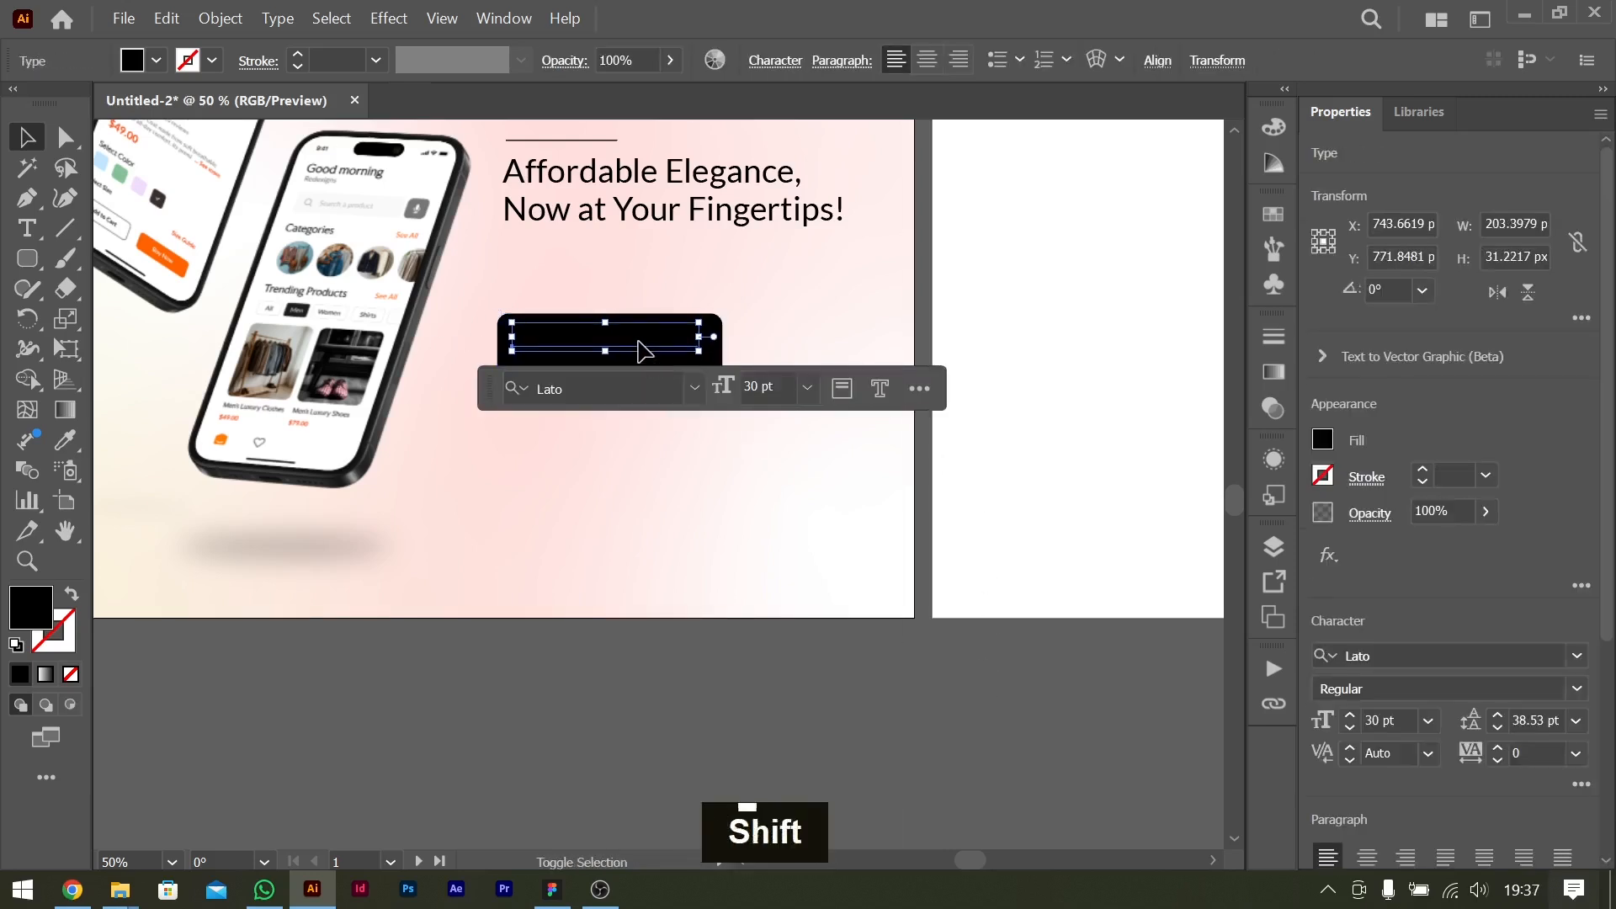
pyautogui.hotkey('shift', 'Down')
pyautogui.press('Down')
pyautogui.press('Up')
# Fill the button rectangle with the pink sampled from the palette swatch beside the artboard.
pyautogui.hscroll(-3, 644, 349)
pyautogui.hotkey('ctrl', '-')
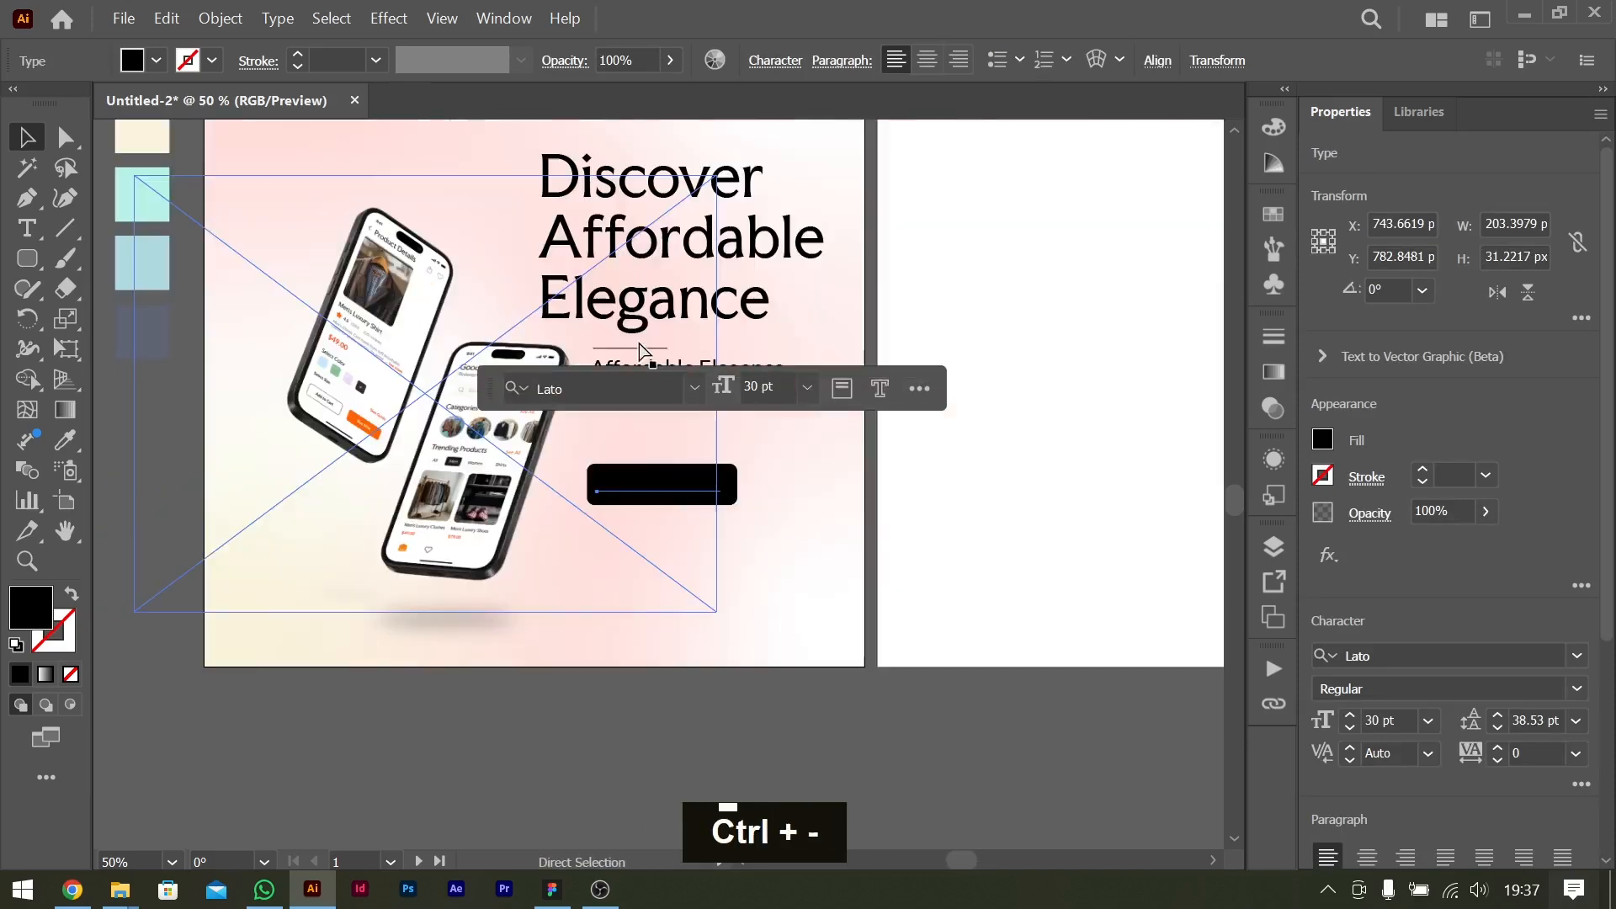
pyautogui.hscroll(-3, 1021, 542)
pyautogui.click(964, 528)
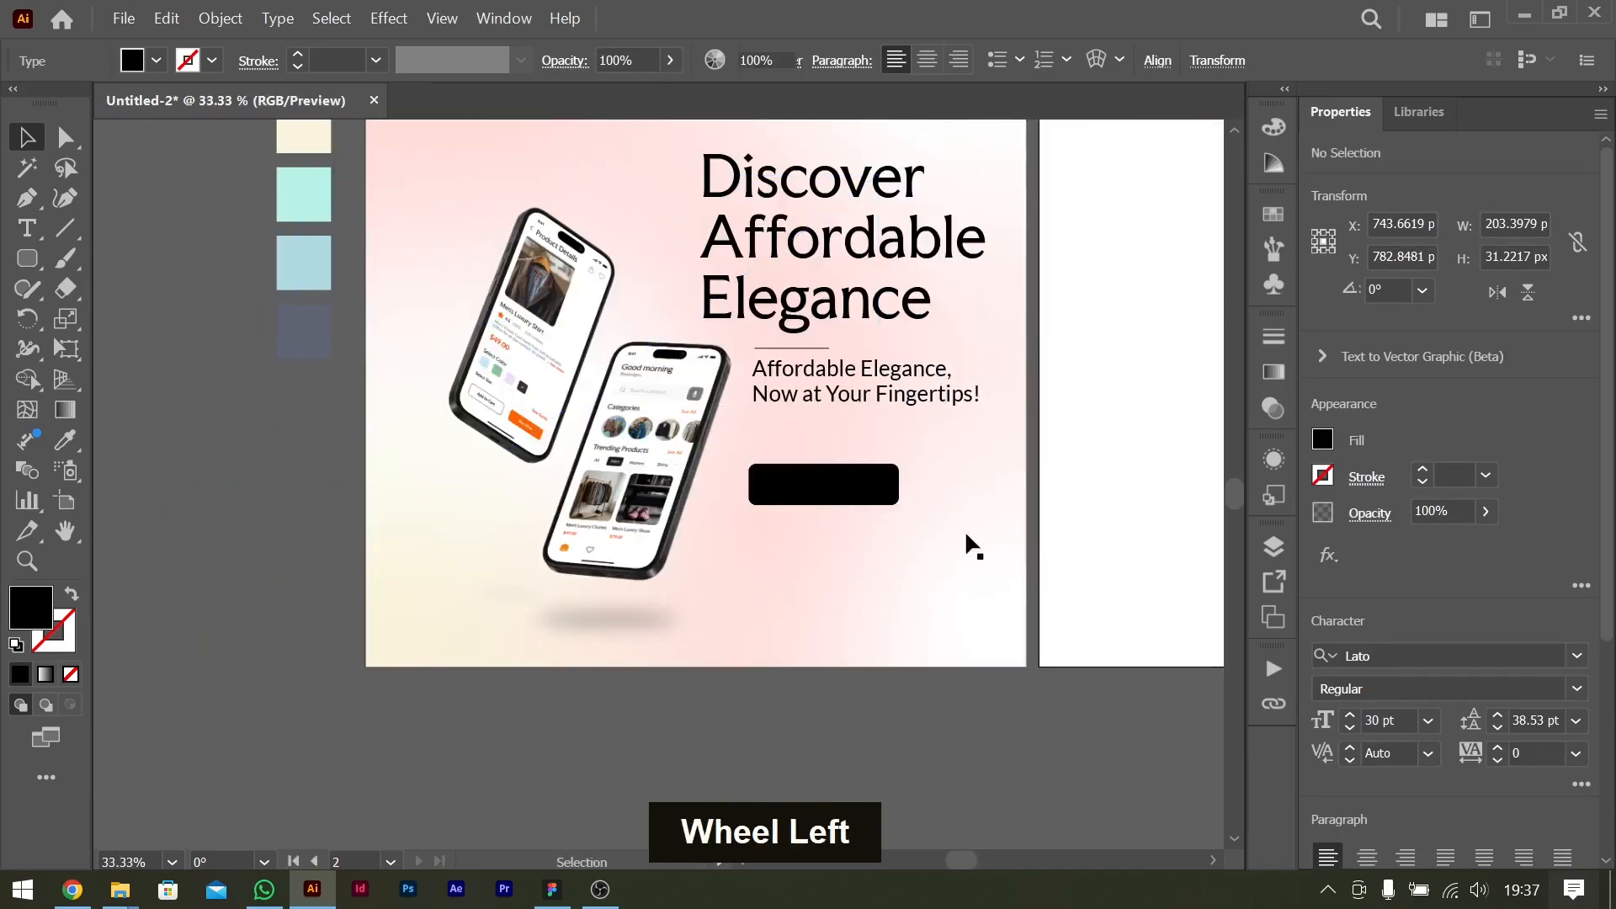
pyautogui.click(893, 492)
pyautogui.press('i')
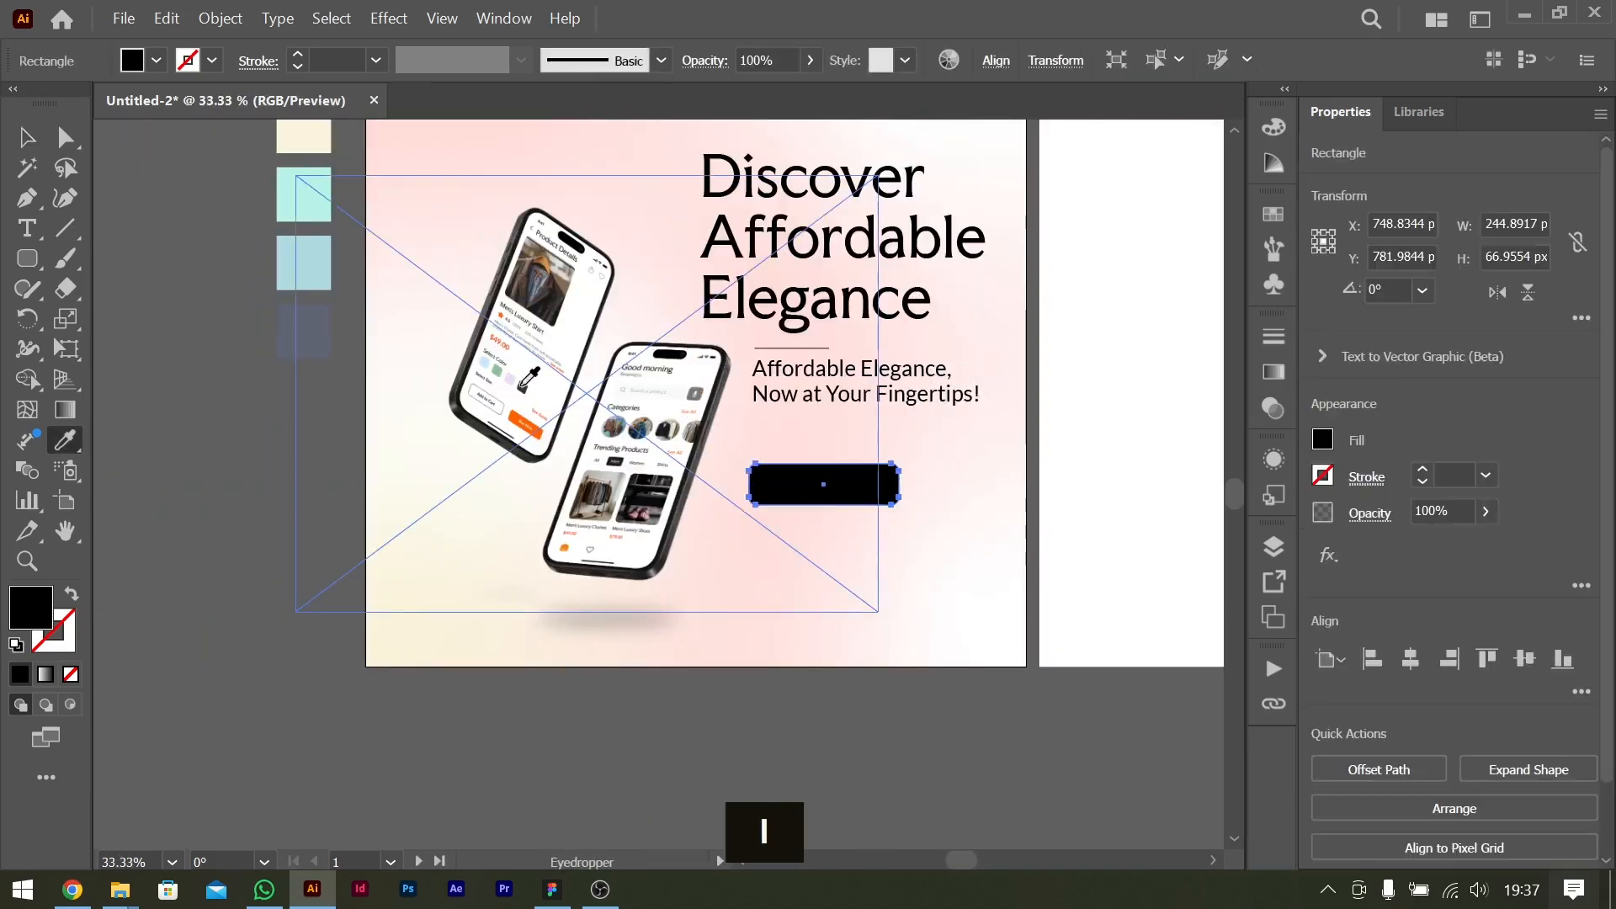
pyautogui.scroll(4, 346, 293)
pyautogui.click(322, 292)
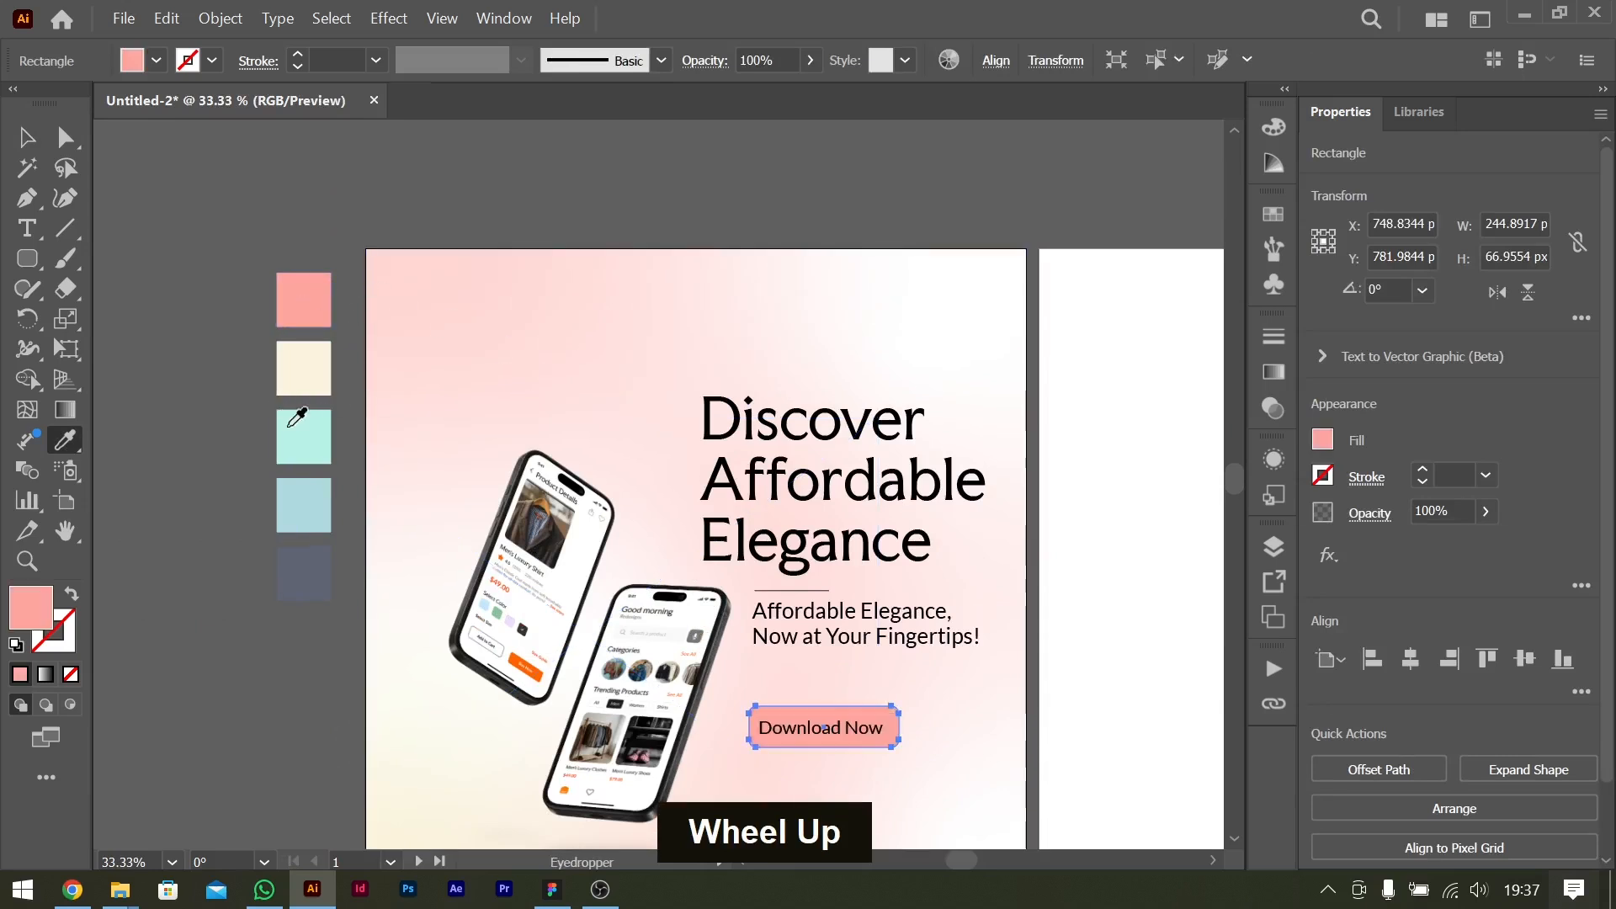
# Try the slate, light blue, mint and cream palette swatches in turn as the button rectangle's fill.
pyautogui.click(303, 559)
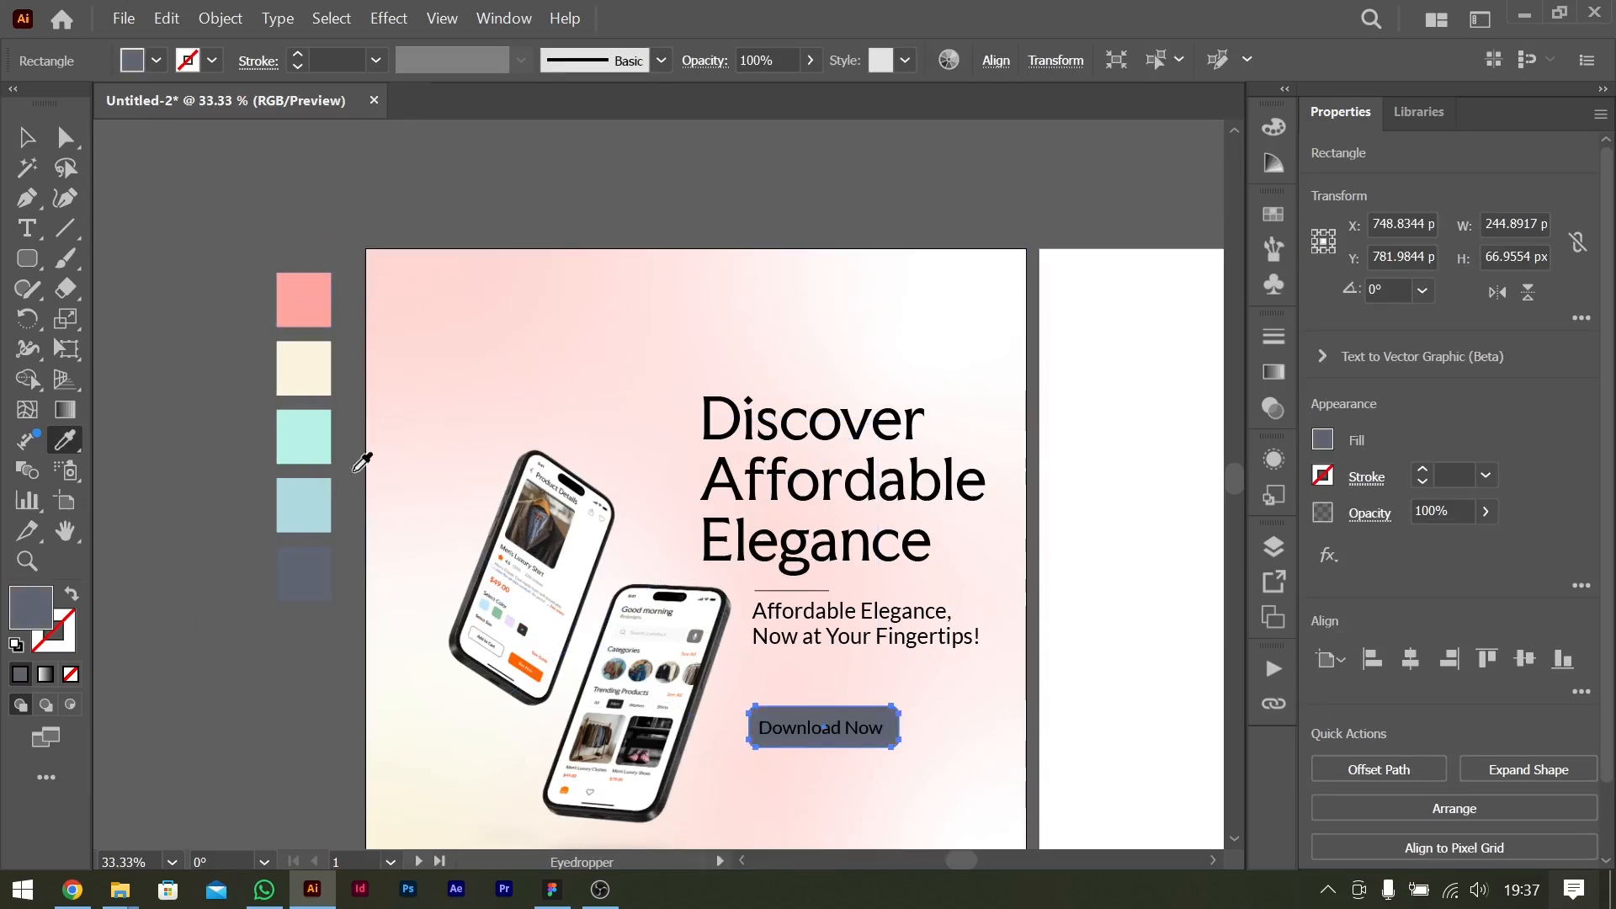
pyautogui.click(304, 495)
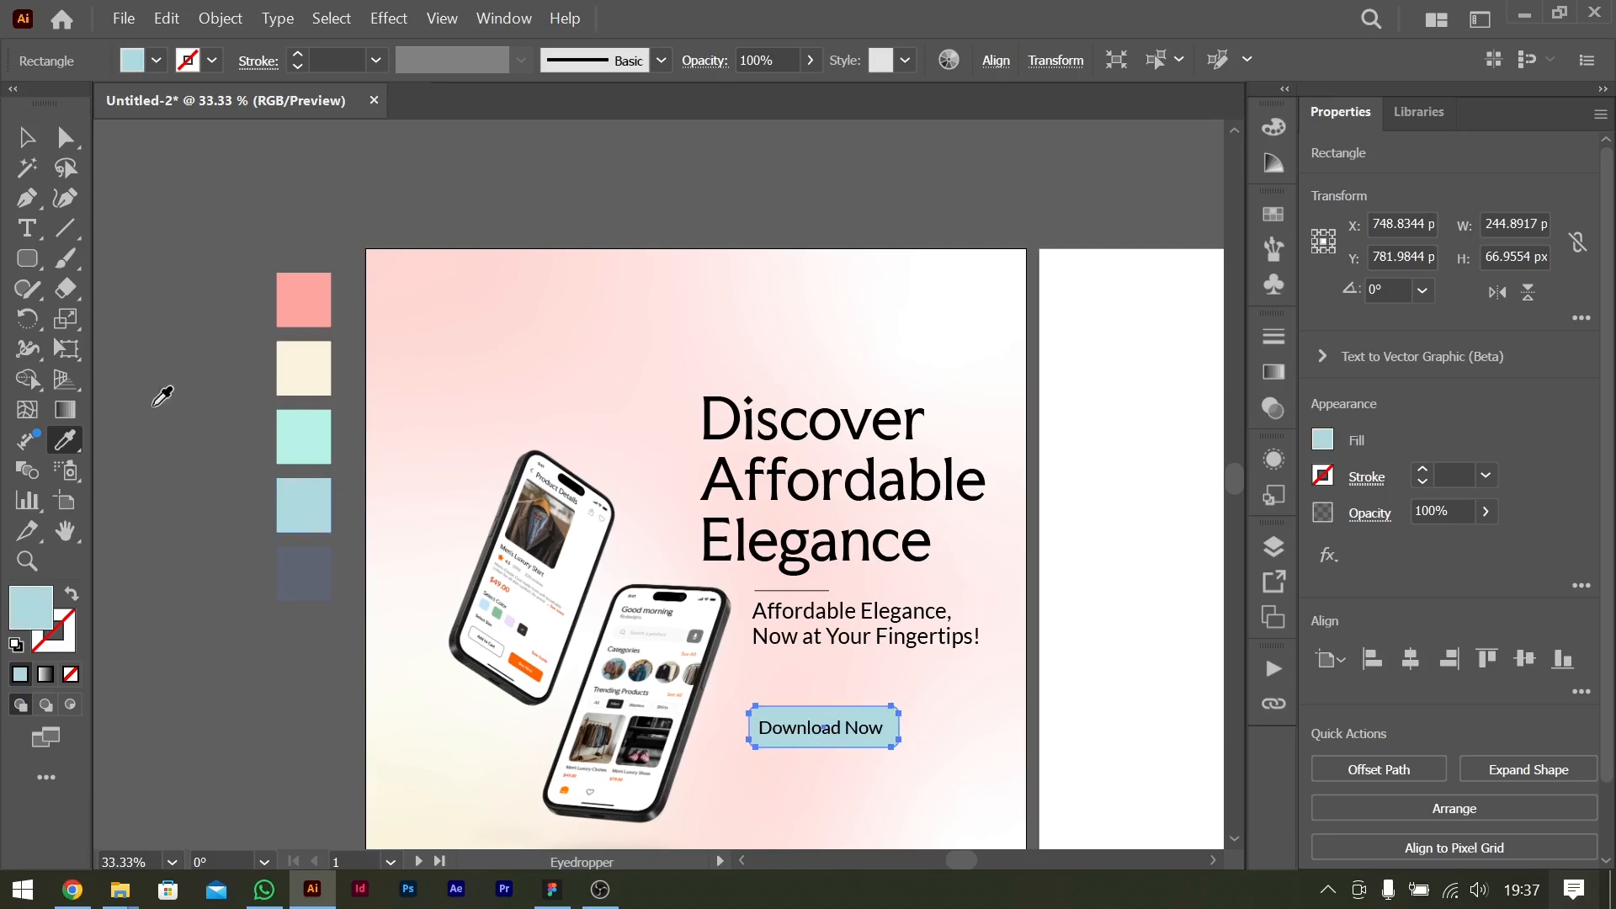
pyautogui.click(316, 436)
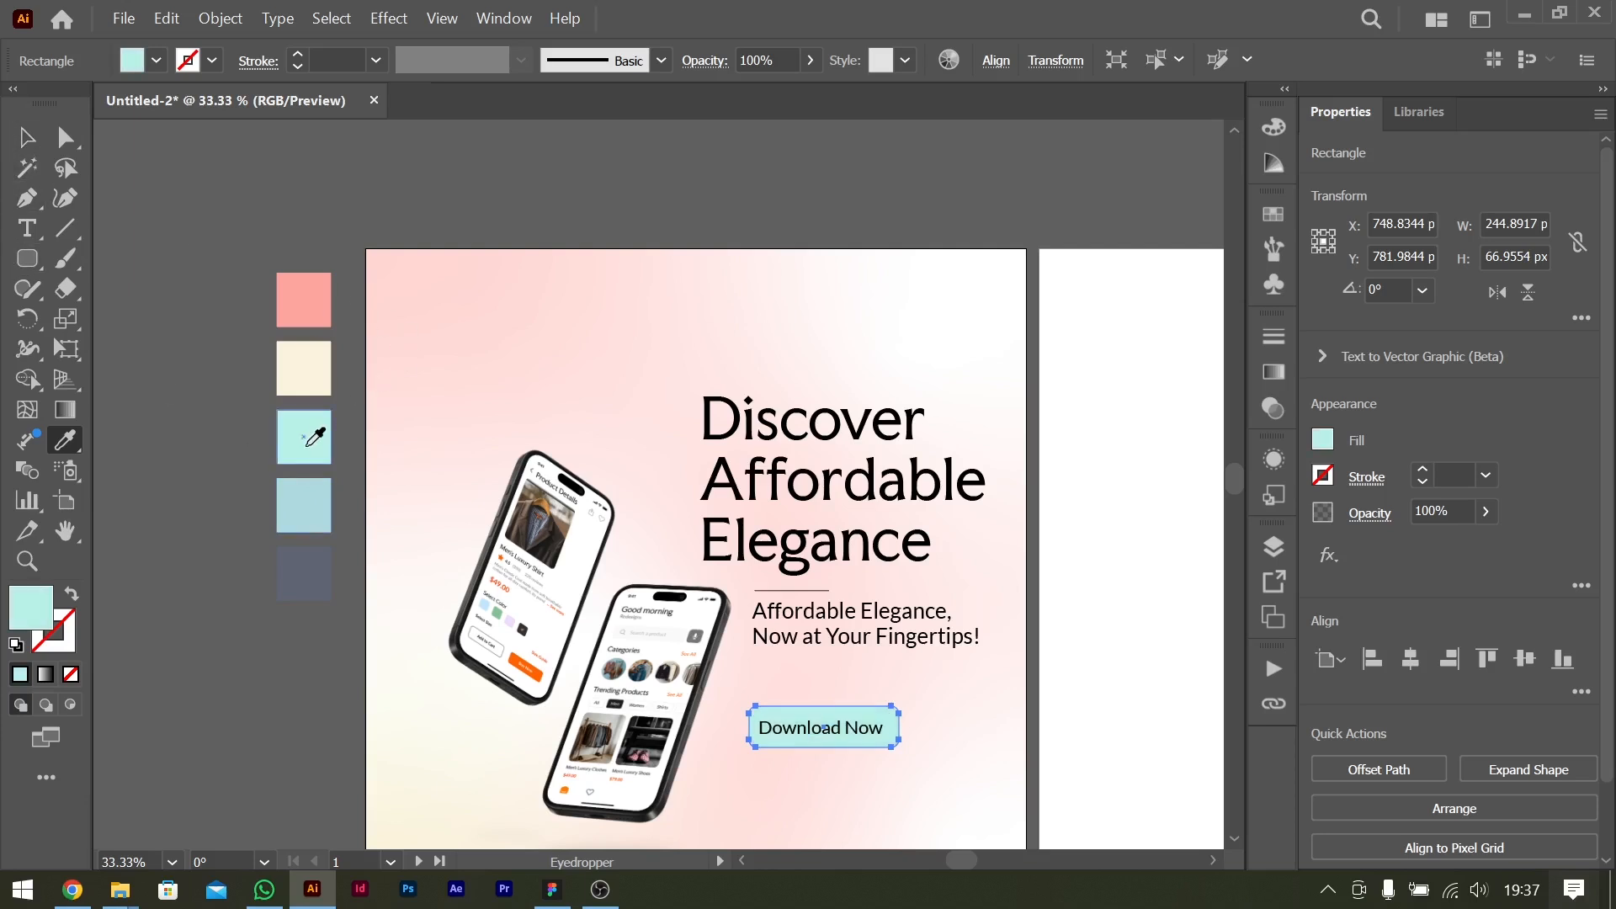
pyautogui.click(312, 370)
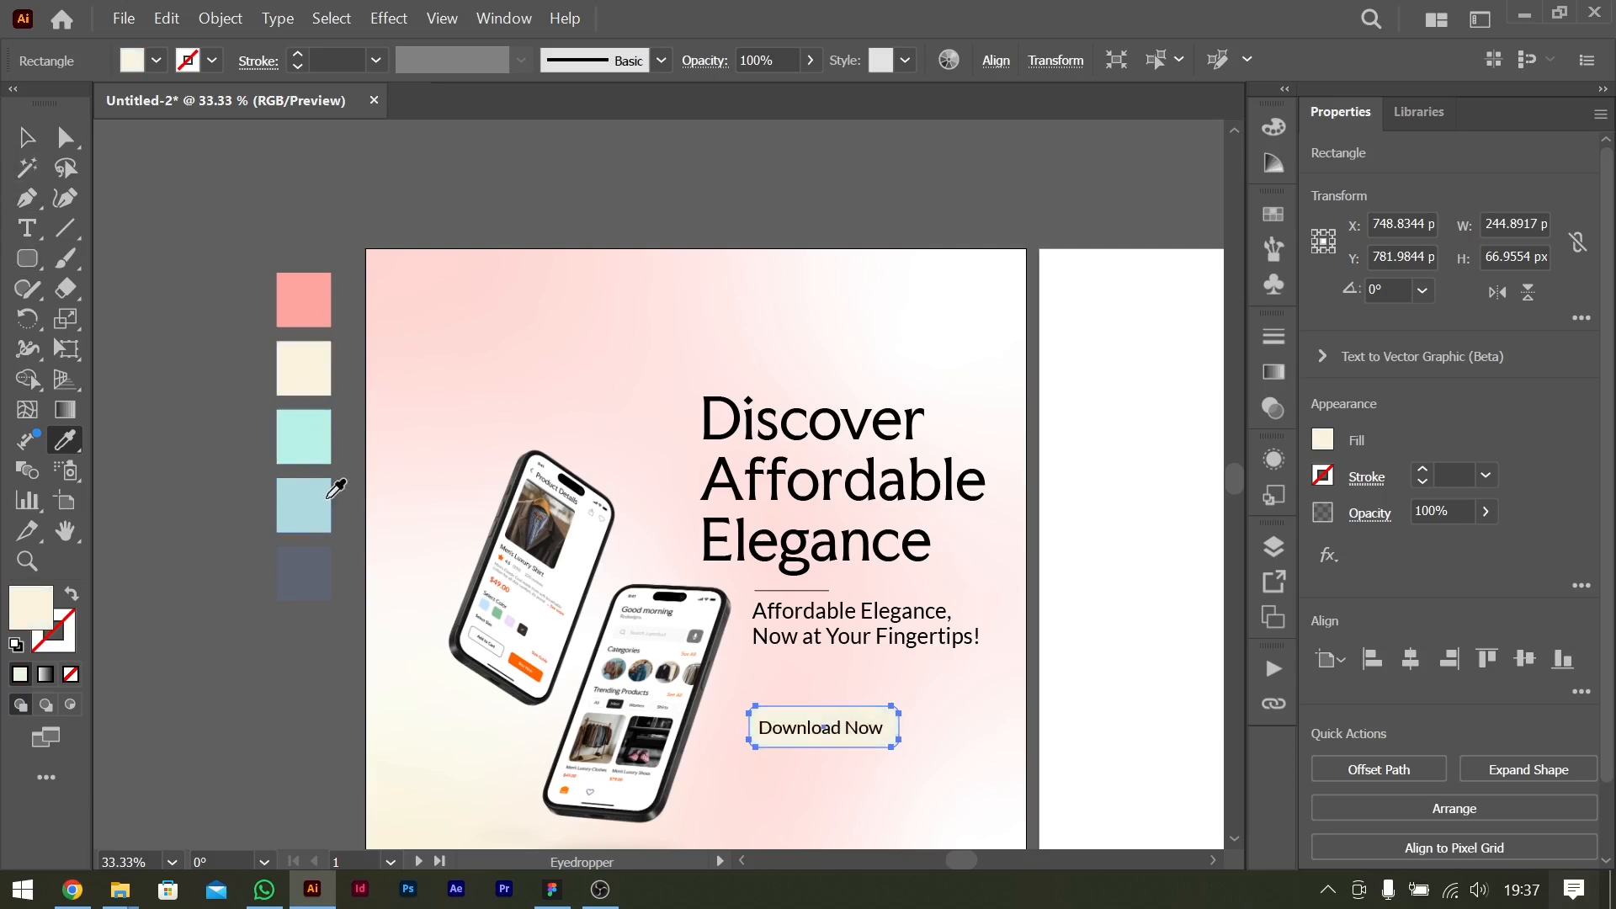
# Compare the slate and light blue swatches on the button rectangle and fill it with the slate colour.
pyautogui.click(319, 568)
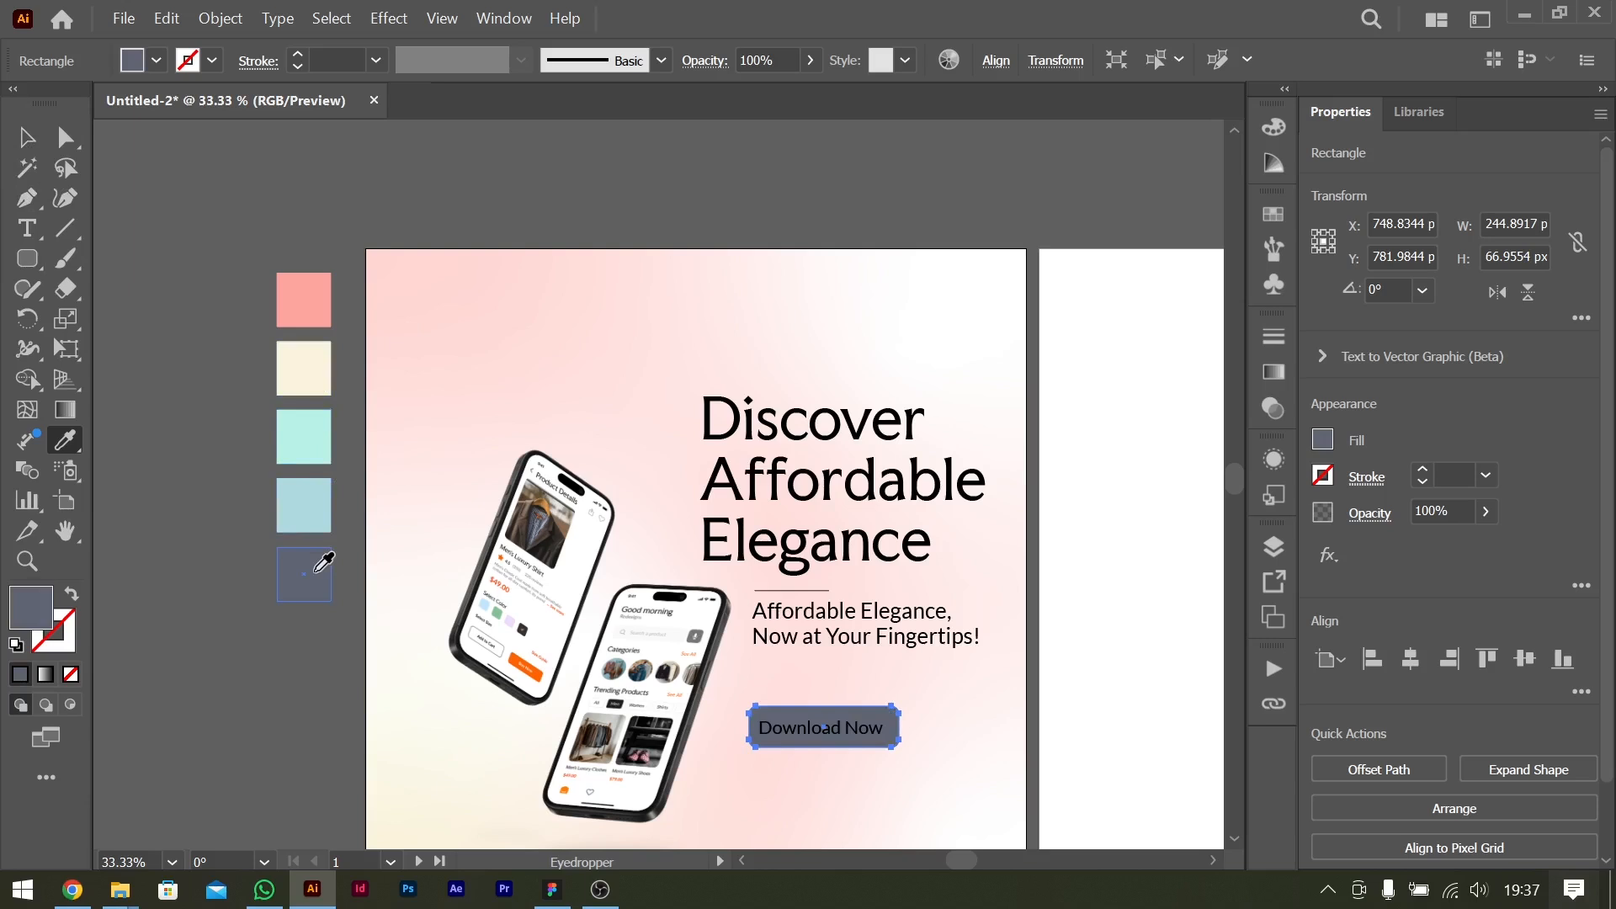
pyautogui.press('v')
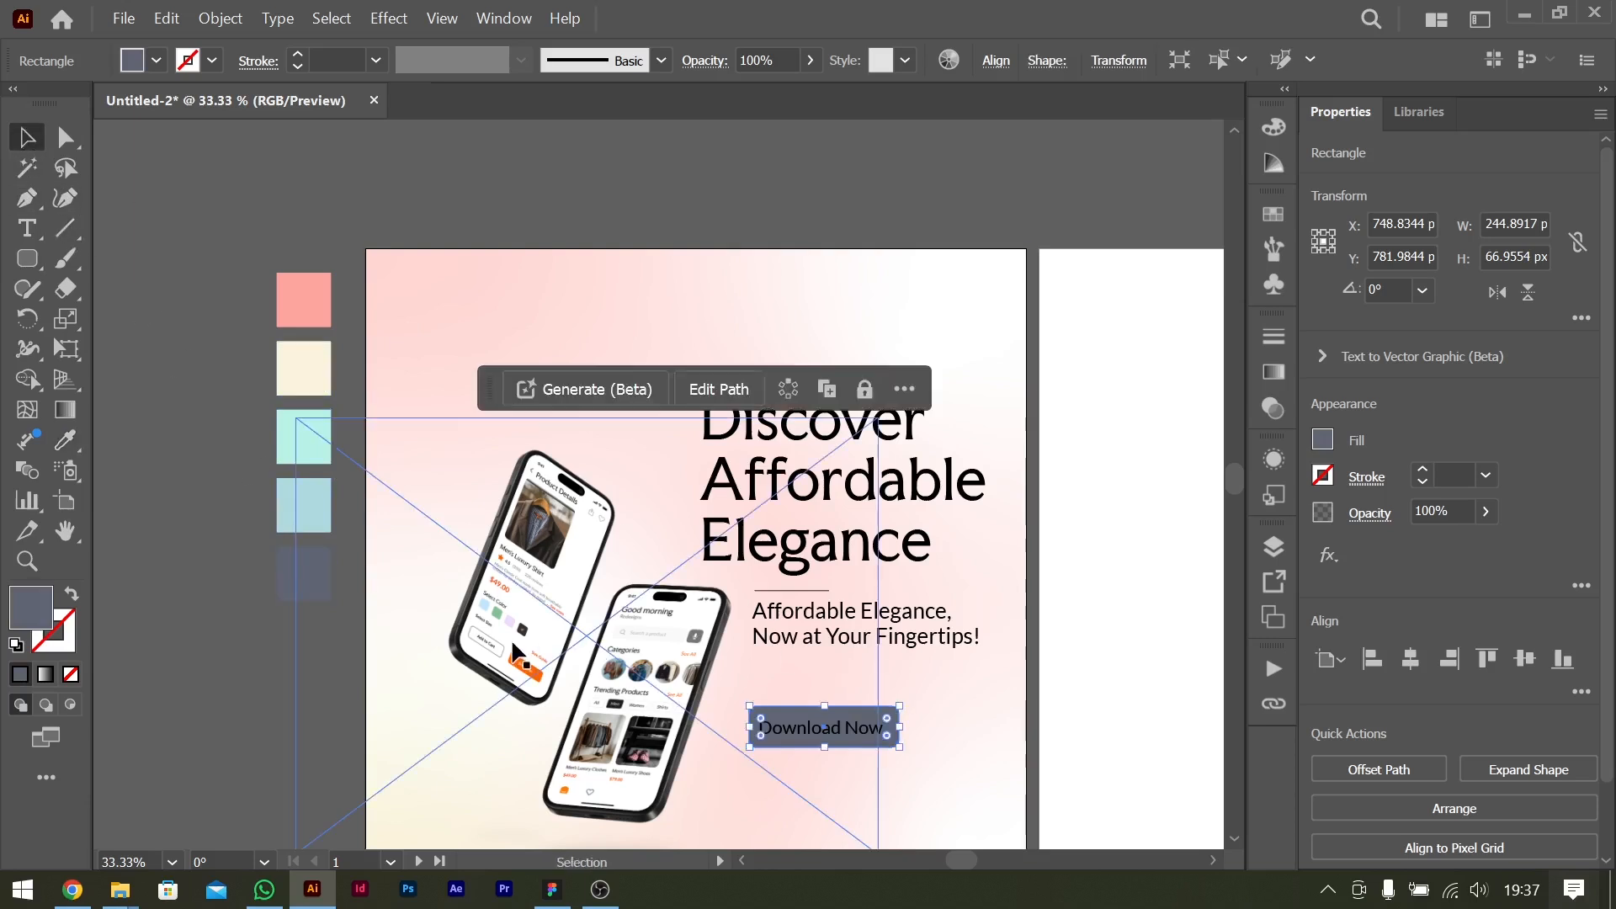
pyautogui.press('i')
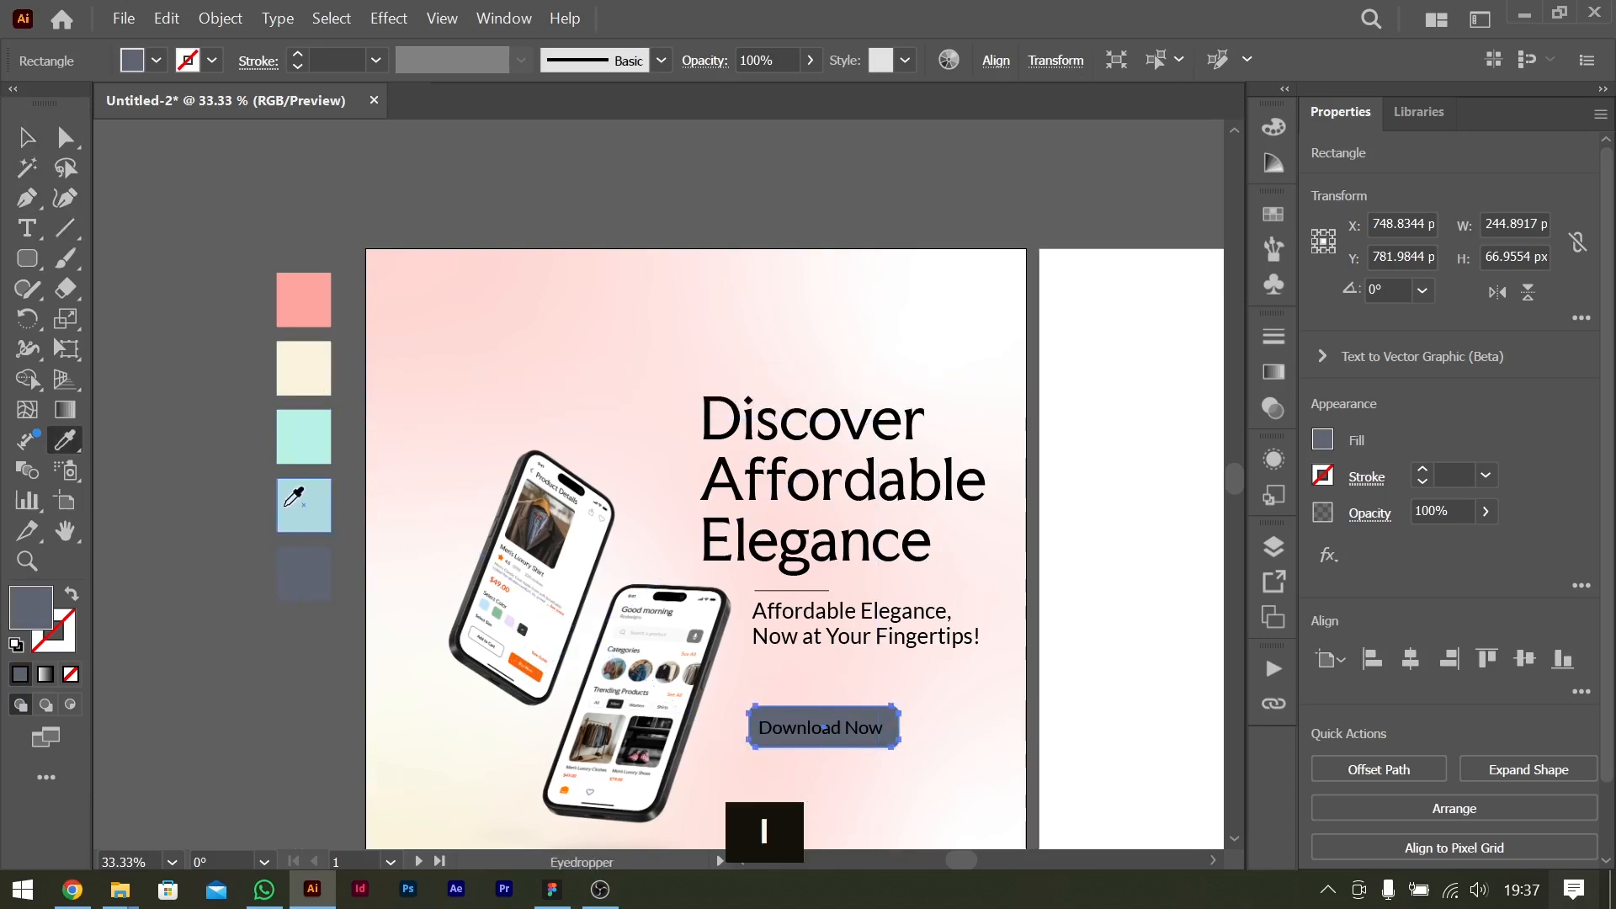
pyautogui.click(287, 505)
pyautogui.click(305, 576)
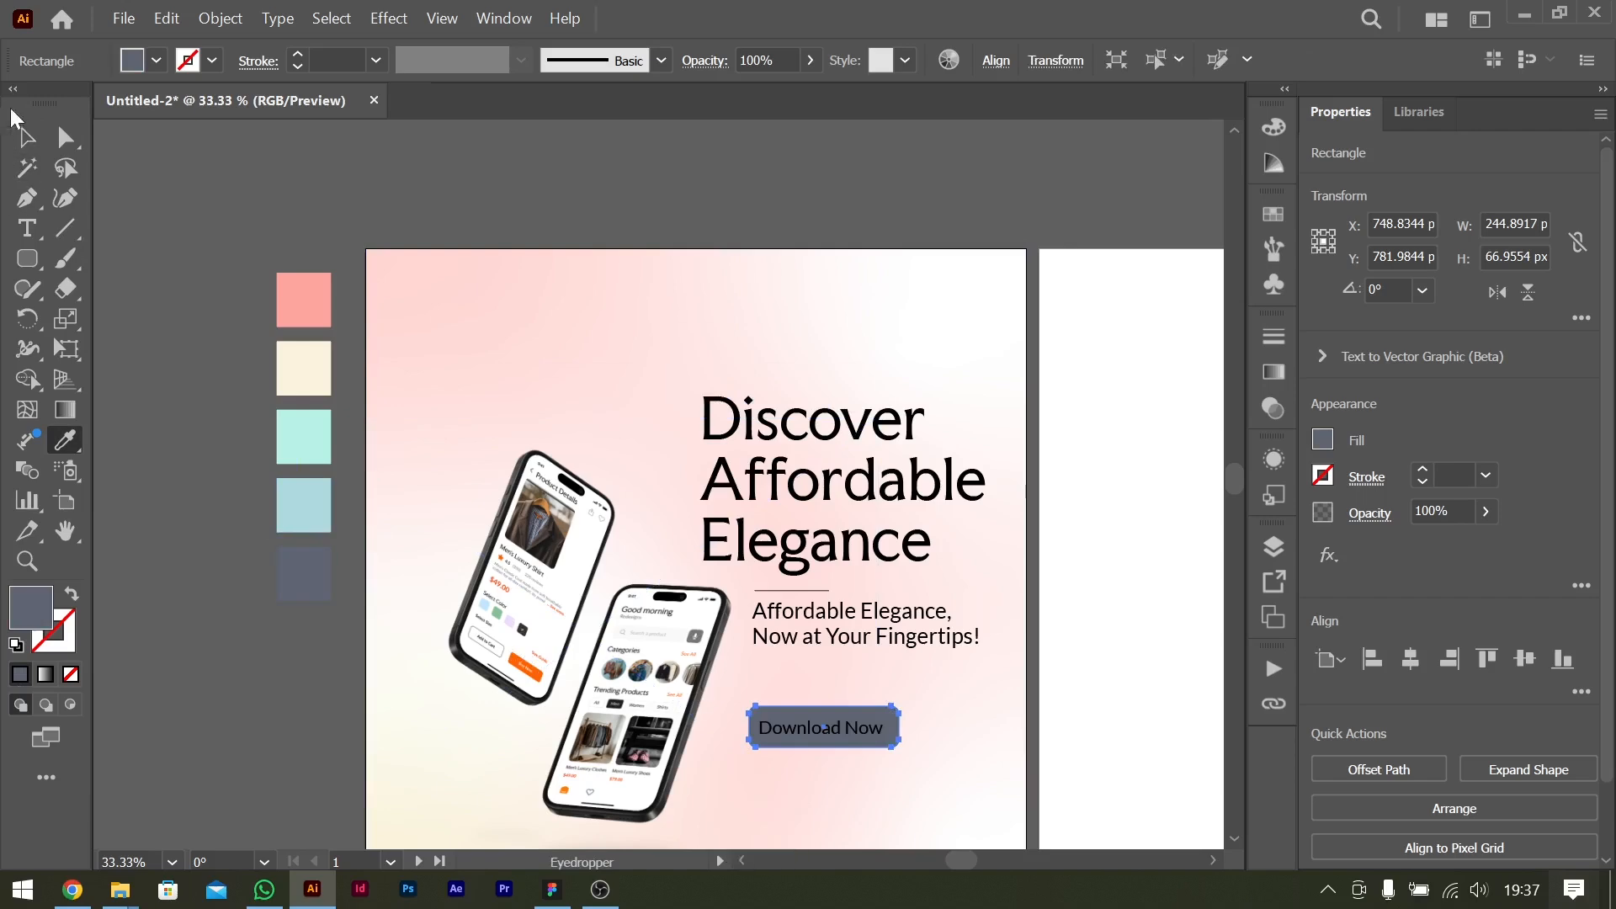
pyautogui.press('v')
# Recolour the "Download Now" button text to white and set its font style to Bold.
pyautogui.scroll(-3, 1077, 709)
pyautogui.hotkey('ctrl', '=')
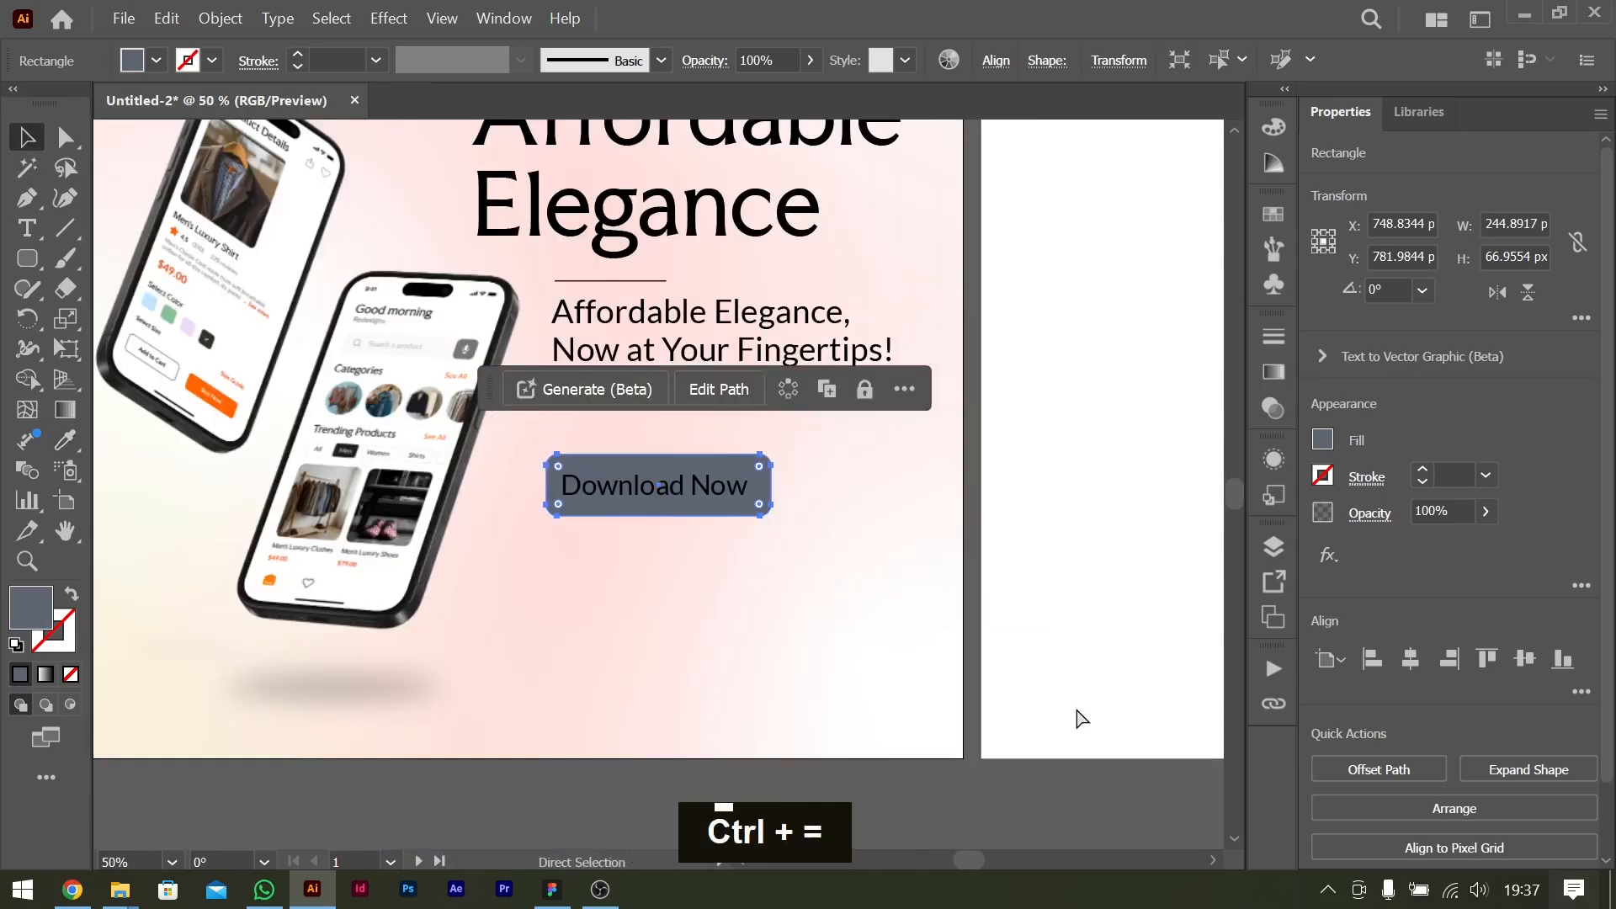
pyautogui.click(710, 497)
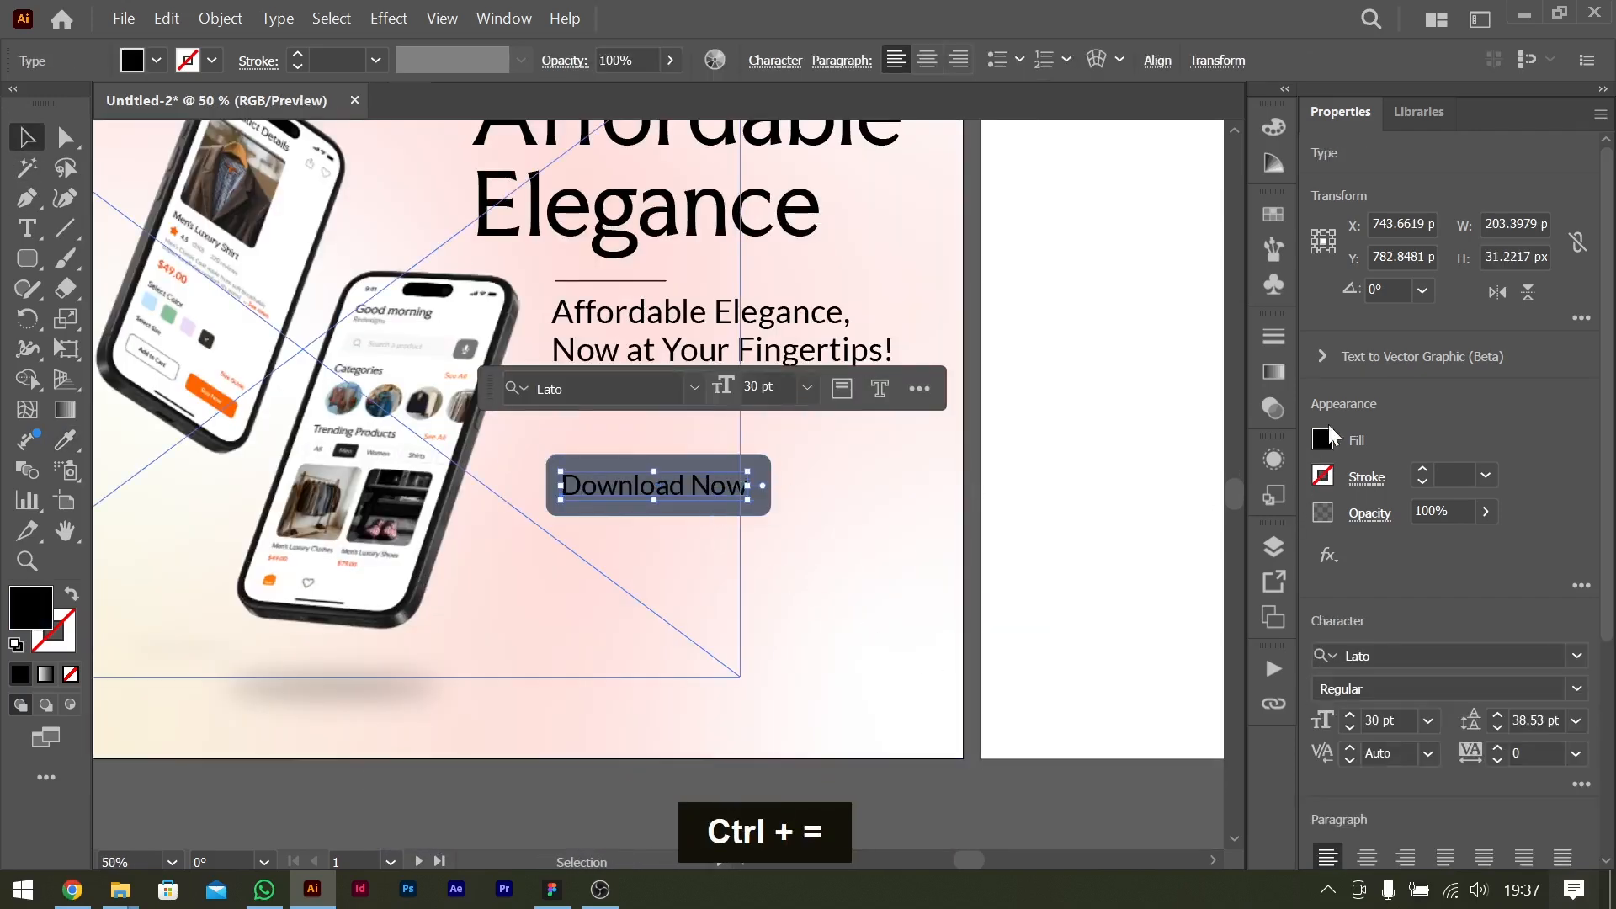
pyautogui.click(1323, 465)
pyautogui.doubleClick(1090, 539)
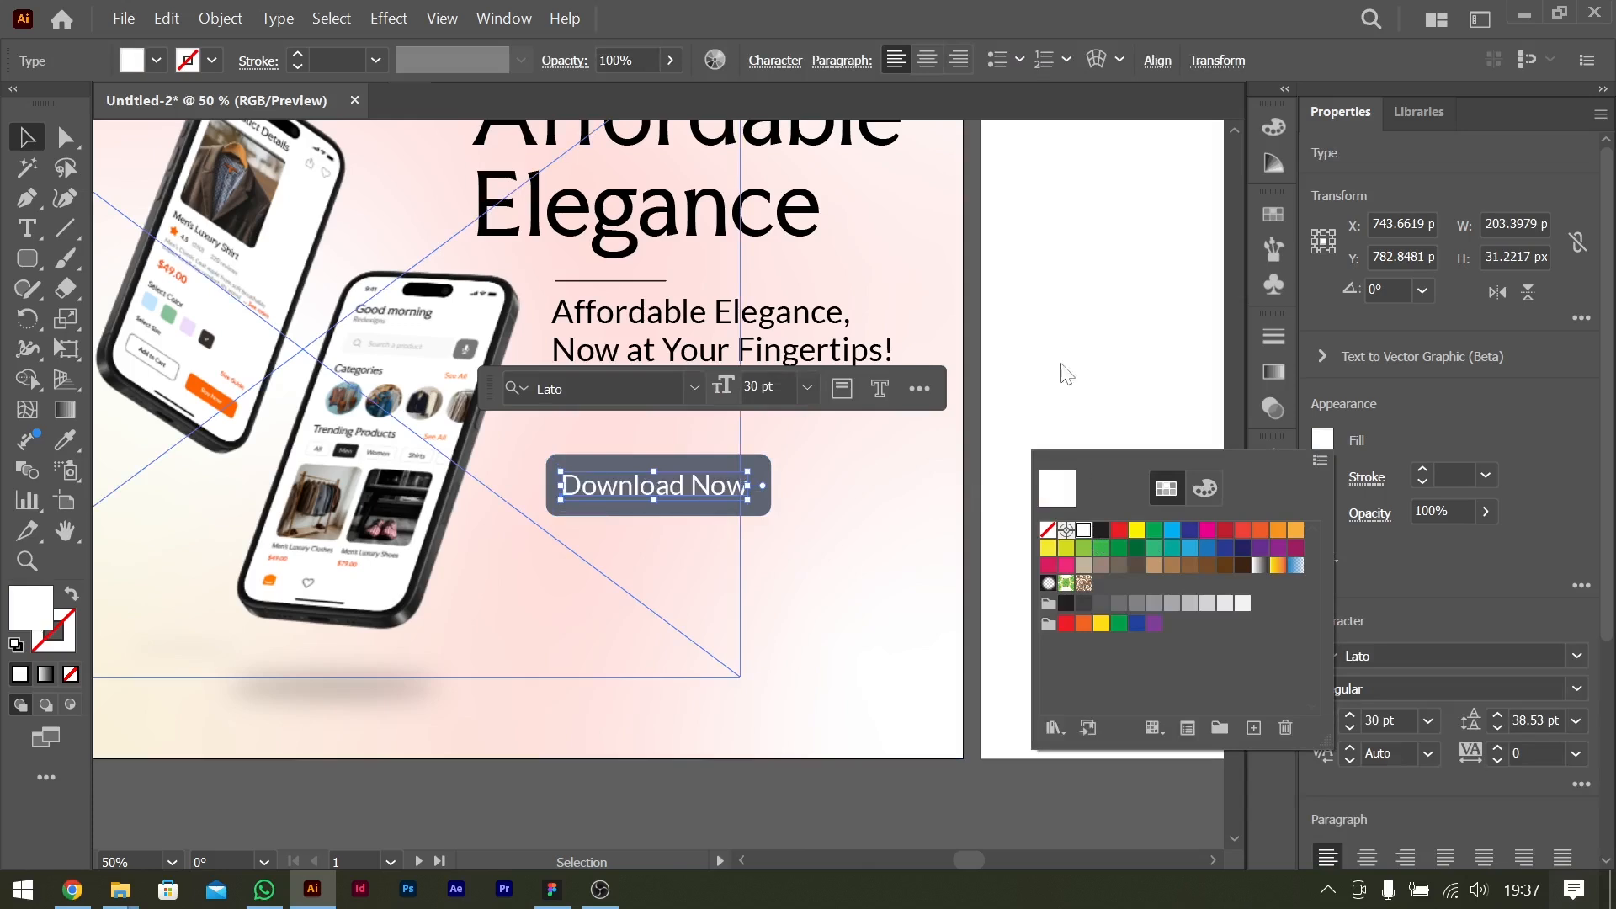
pyautogui.click(1576, 688)
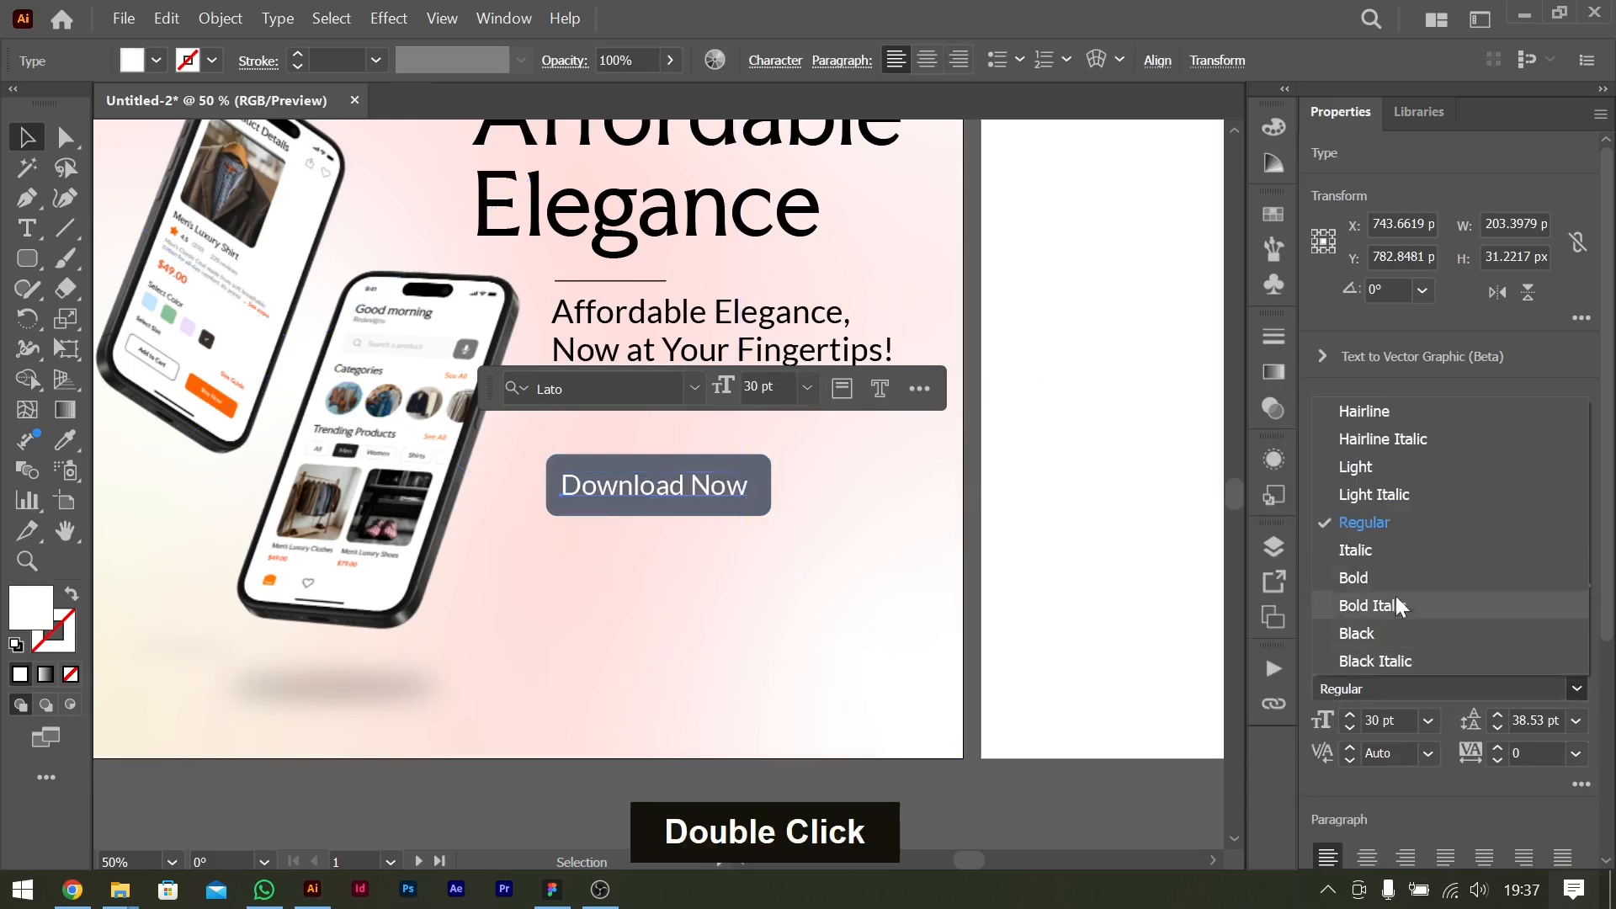
pyautogui.click(1391, 577)
pyautogui.click(1042, 526)
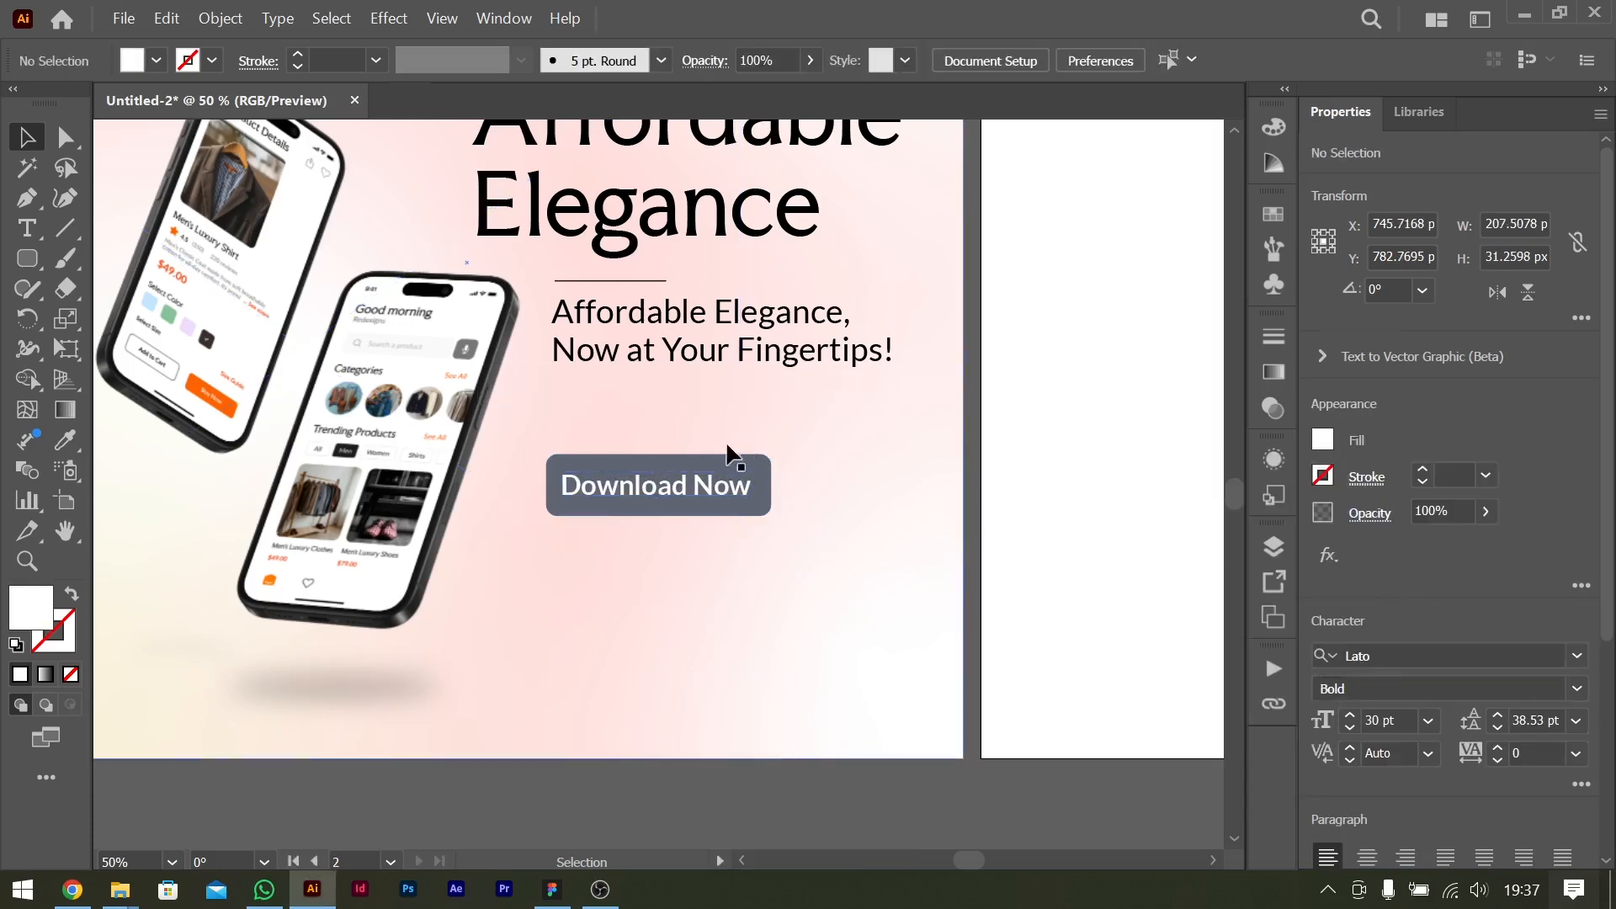
# Duplicate the "Download Now" text just below the button and replace the copy's content with the copied intro sentence.
pyautogui.moveTo(713, 492); pyautogui.dragTo(719, 541)
pyautogui.doubleClick(719, 540)
pyautogui.hotkey('ctrl', 'a')
pyautogui.write('our app and explore stunning,\\naffordable dresses designed with you in mind.')
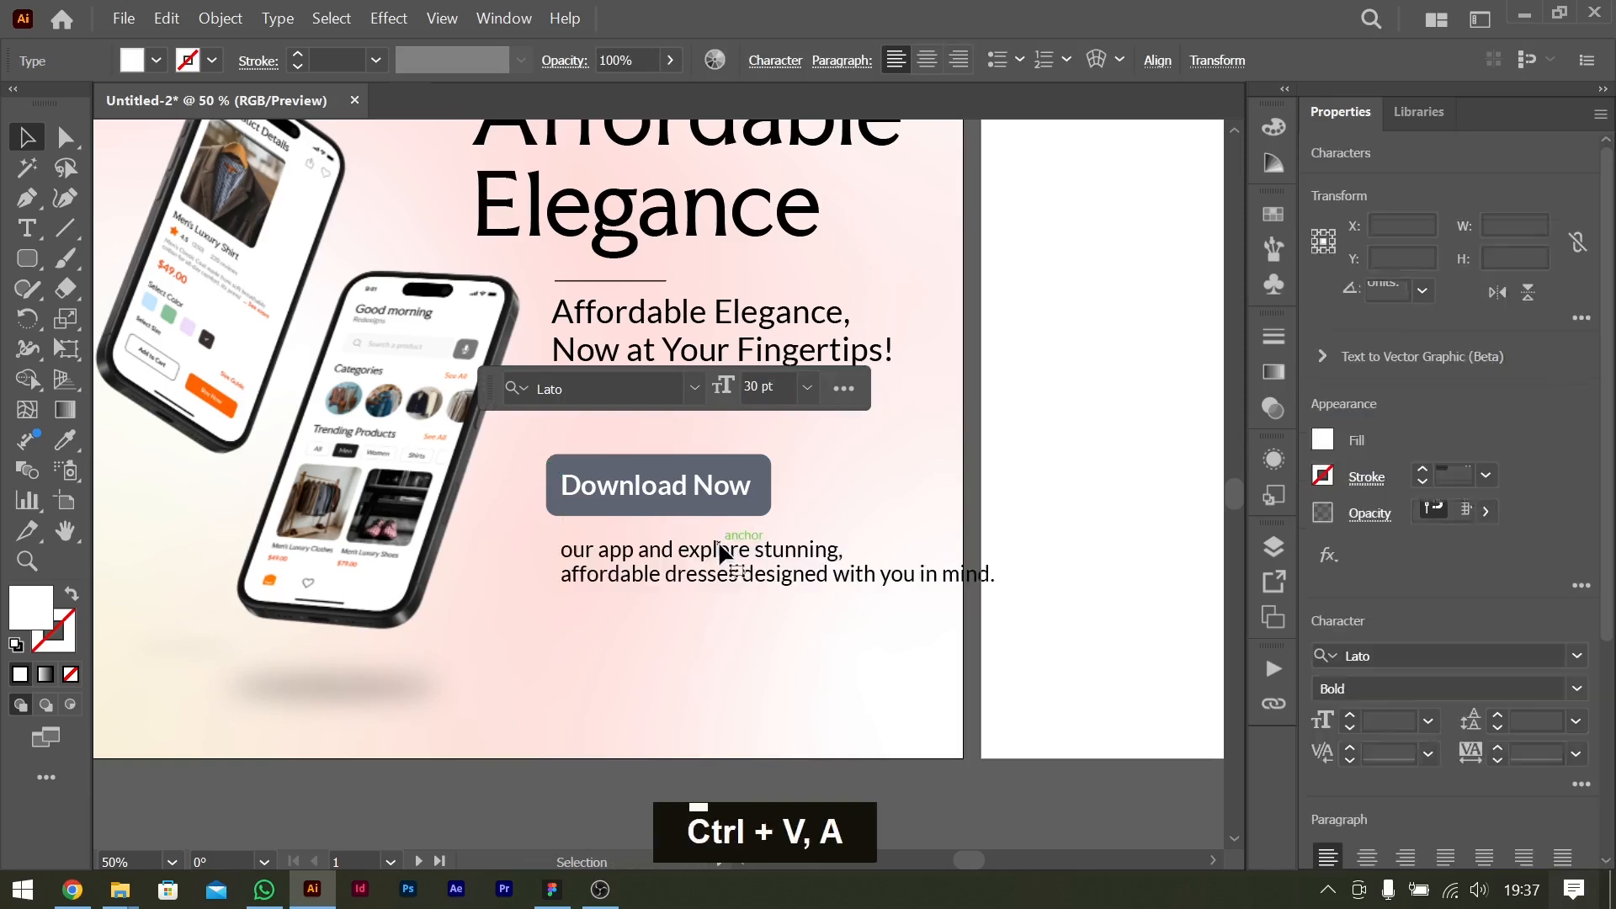
pyautogui.hotkey('ctrl', 'a')
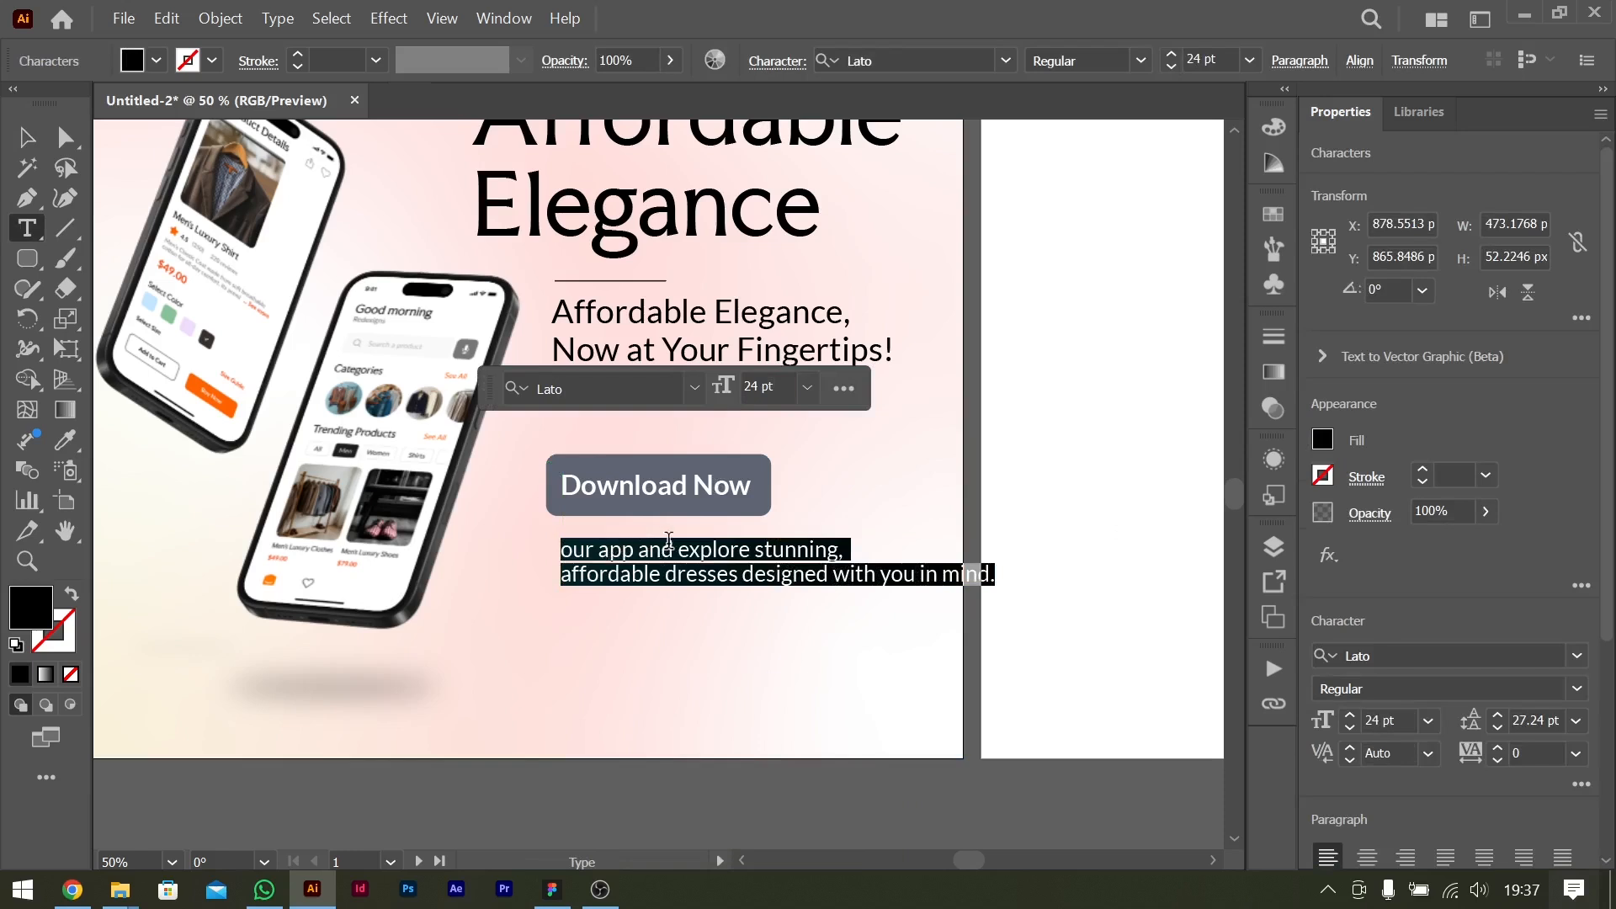
# Edit the pasted text to read "Explore stunning, affordable dresses designed with you in mind.", breaking the line after "dresses".
pyautogui.moveTo(681, 547); pyautogui.dragTo(496, 536)
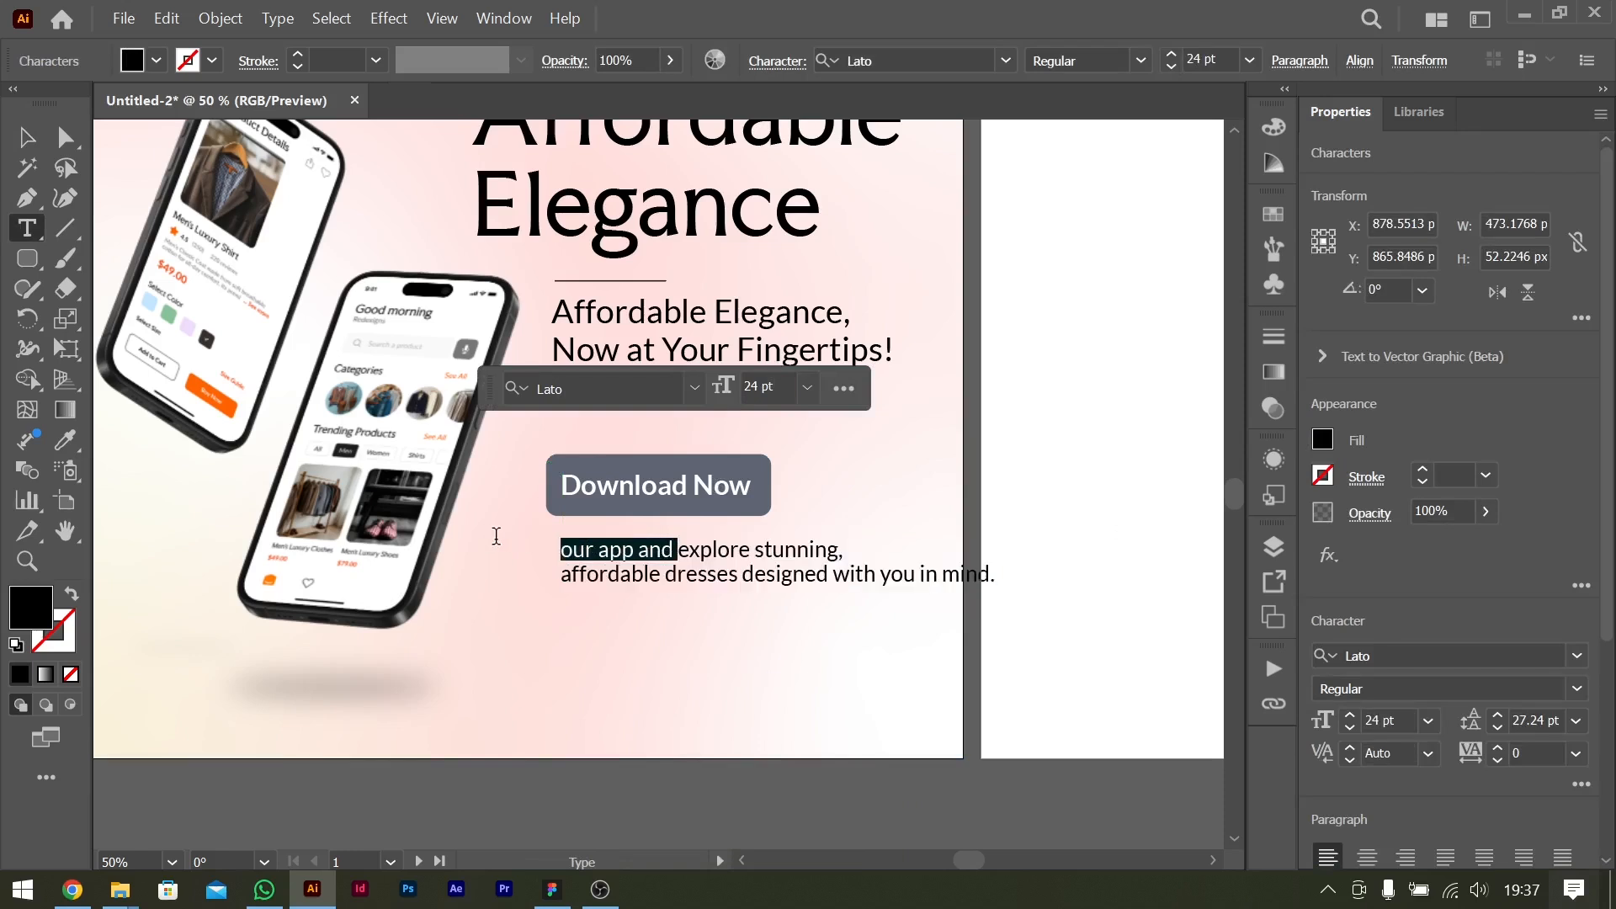
pyautogui.press('Delete')
pyautogui.press('Delete')
pyautogui.write('E')
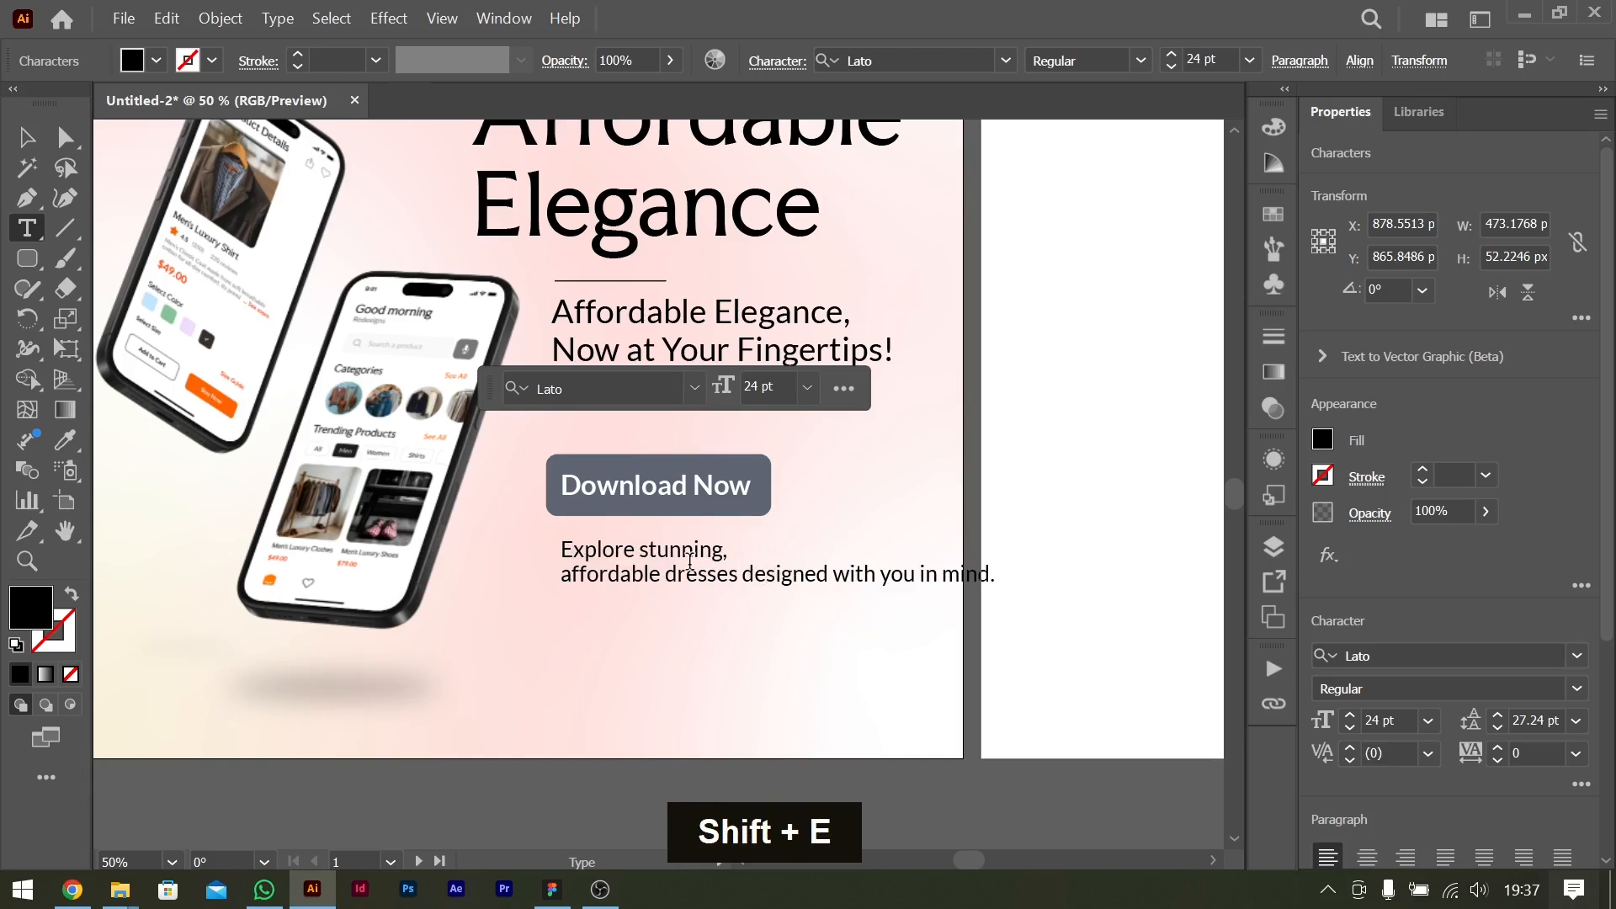
pyautogui.click(564, 574)
pyautogui.press('BackSpace')
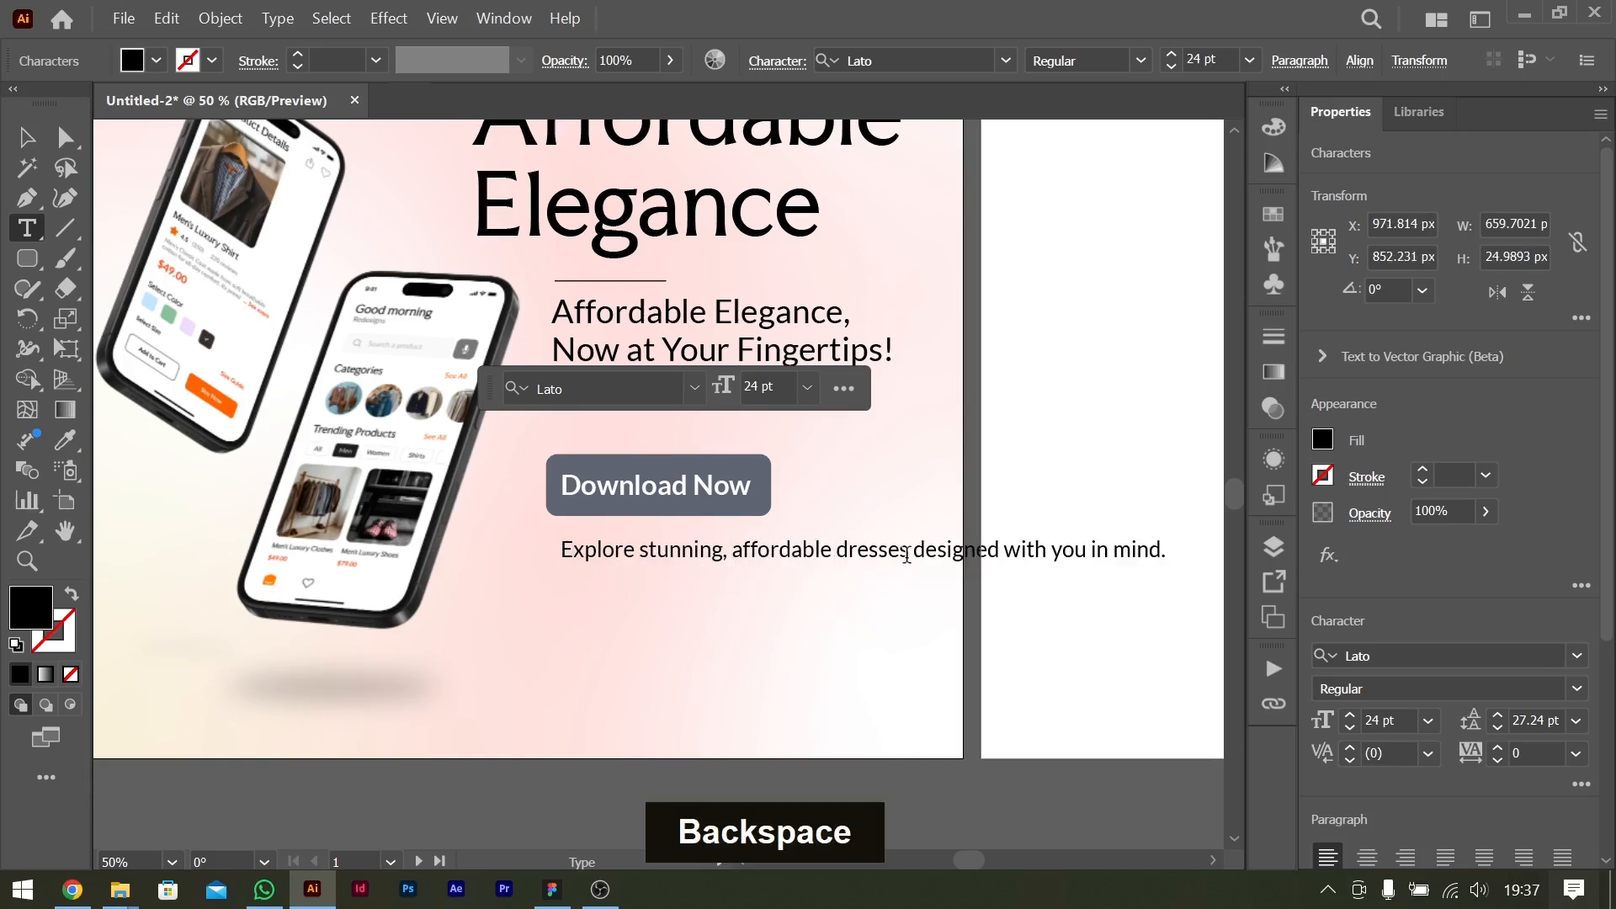
pyautogui.click(914, 553)
pyautogui.press('Return')
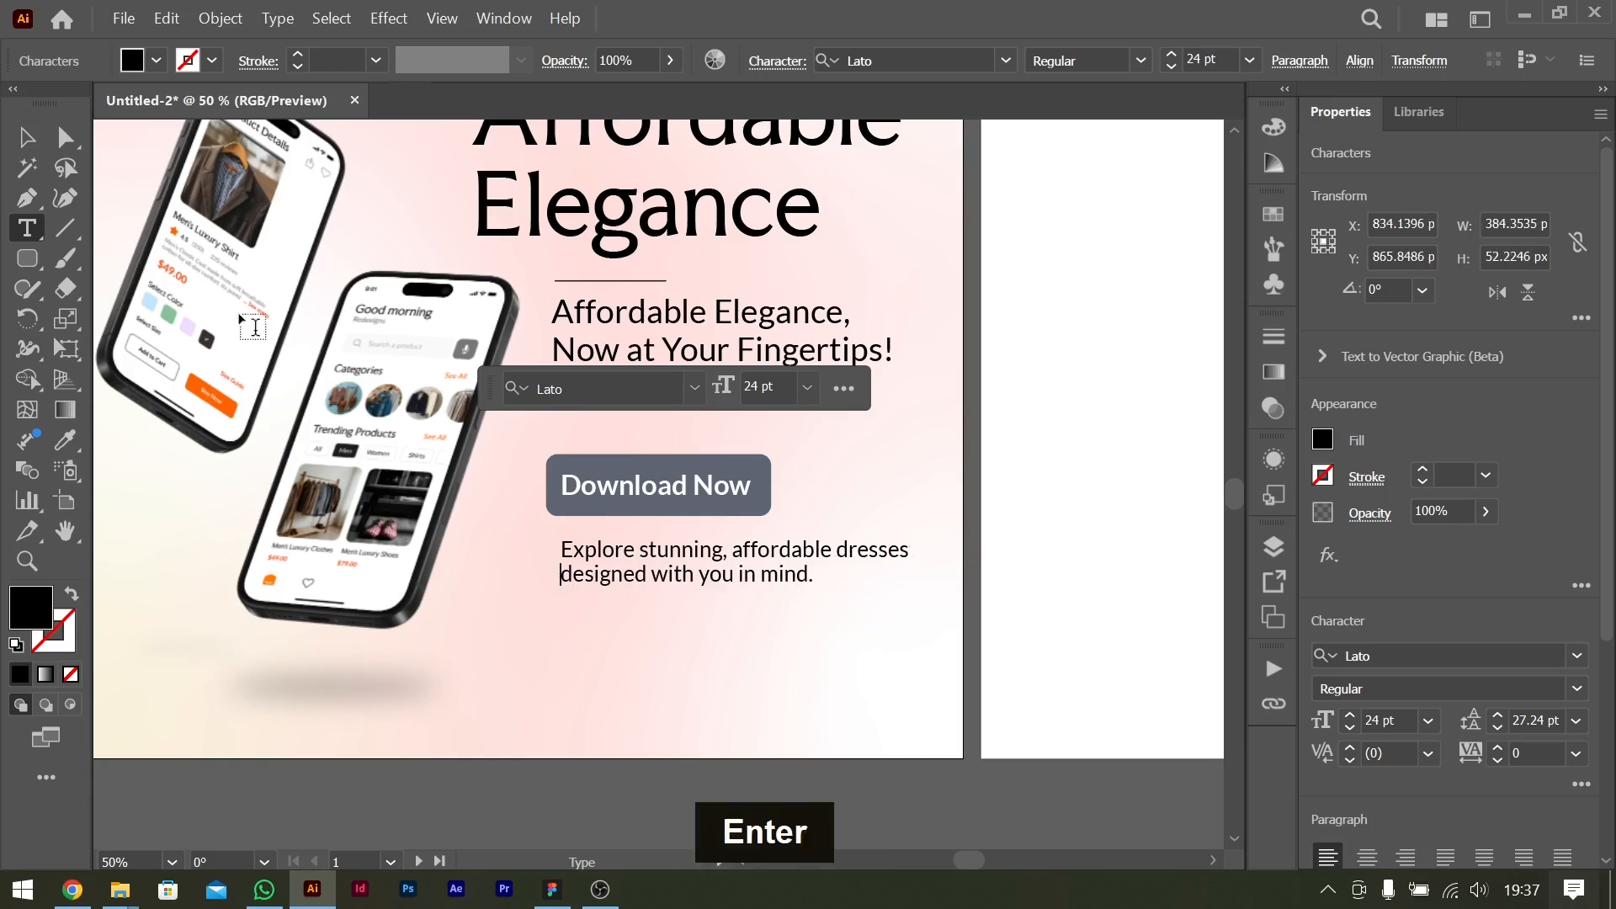
# Move the intro text up under the button's edge and set it to 21 pt with 23.24 pt leading.
pyautogui.click(26, 137)
pyautogui.moveTo(667, 557); pyautogui.dragTo(659, 545)
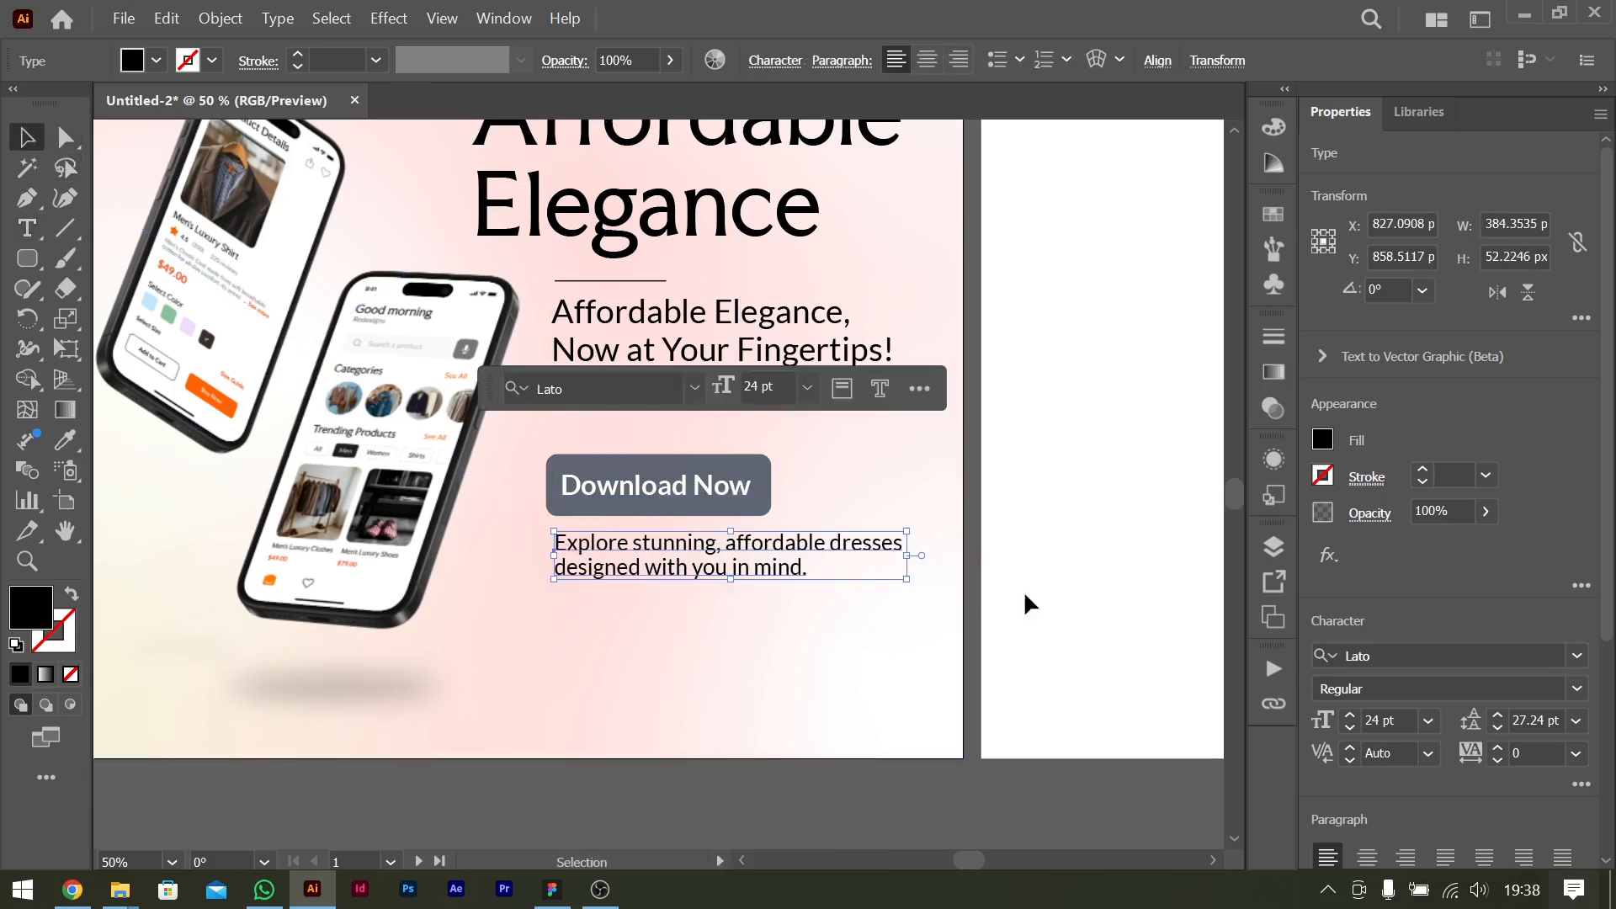
pyautogui.click(1428, 721)
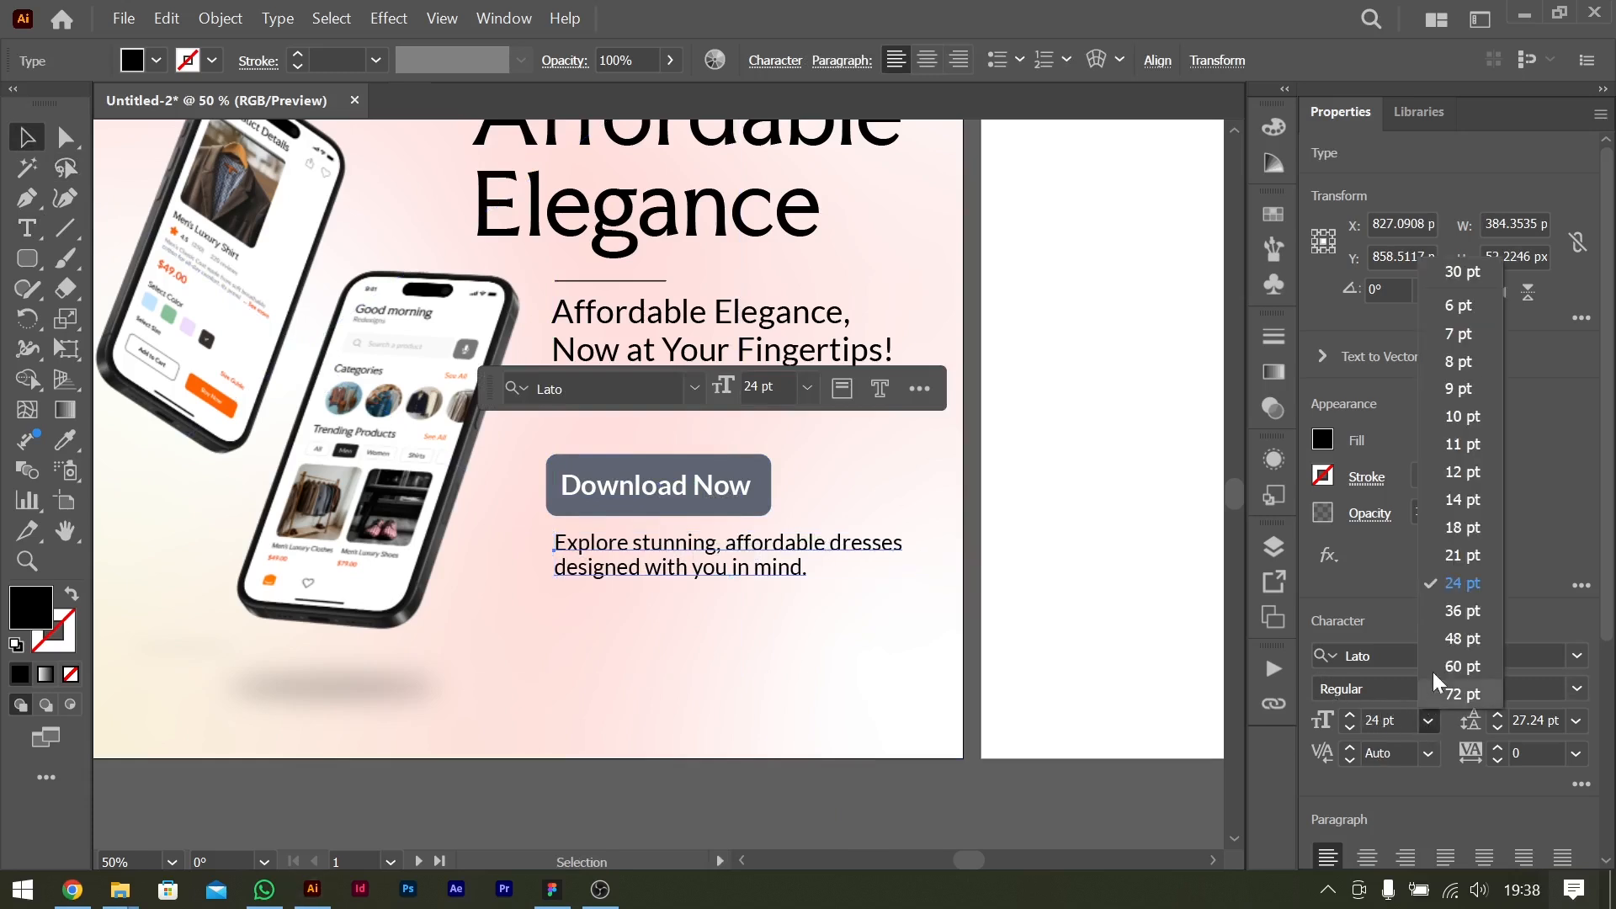
pyautogui.click(1472, 570)
pyautogui.hotkey('alt', 'Up')
pyautogui.hotkey('alt', 'Up')
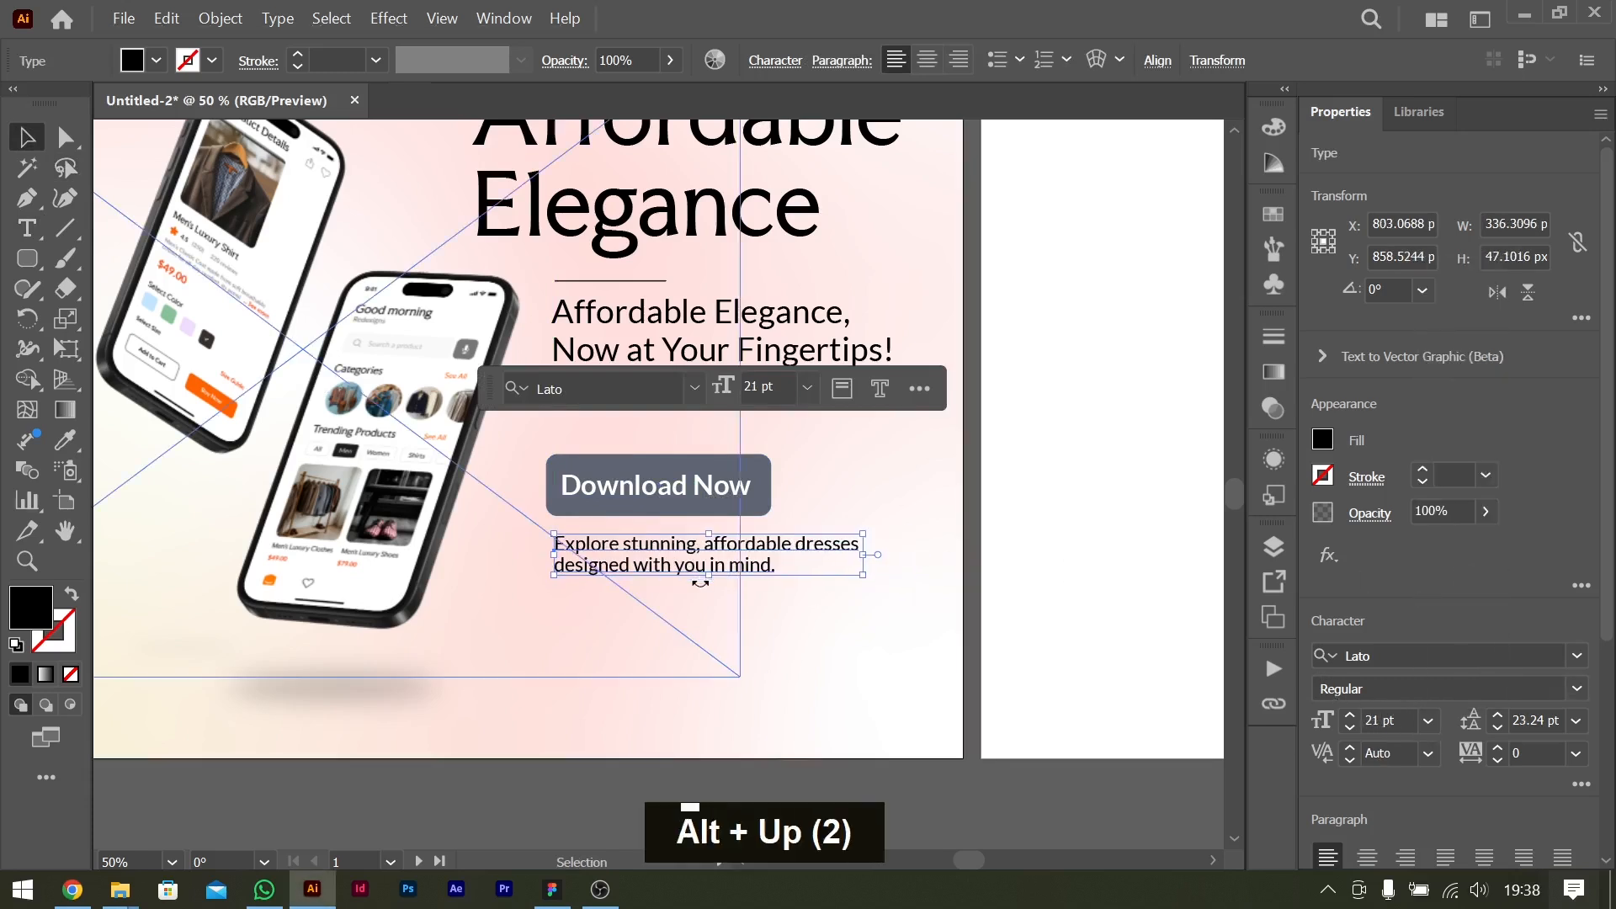
pyautogui.click(707, 493)
pyautogui.hotkey('ctrl', '0')
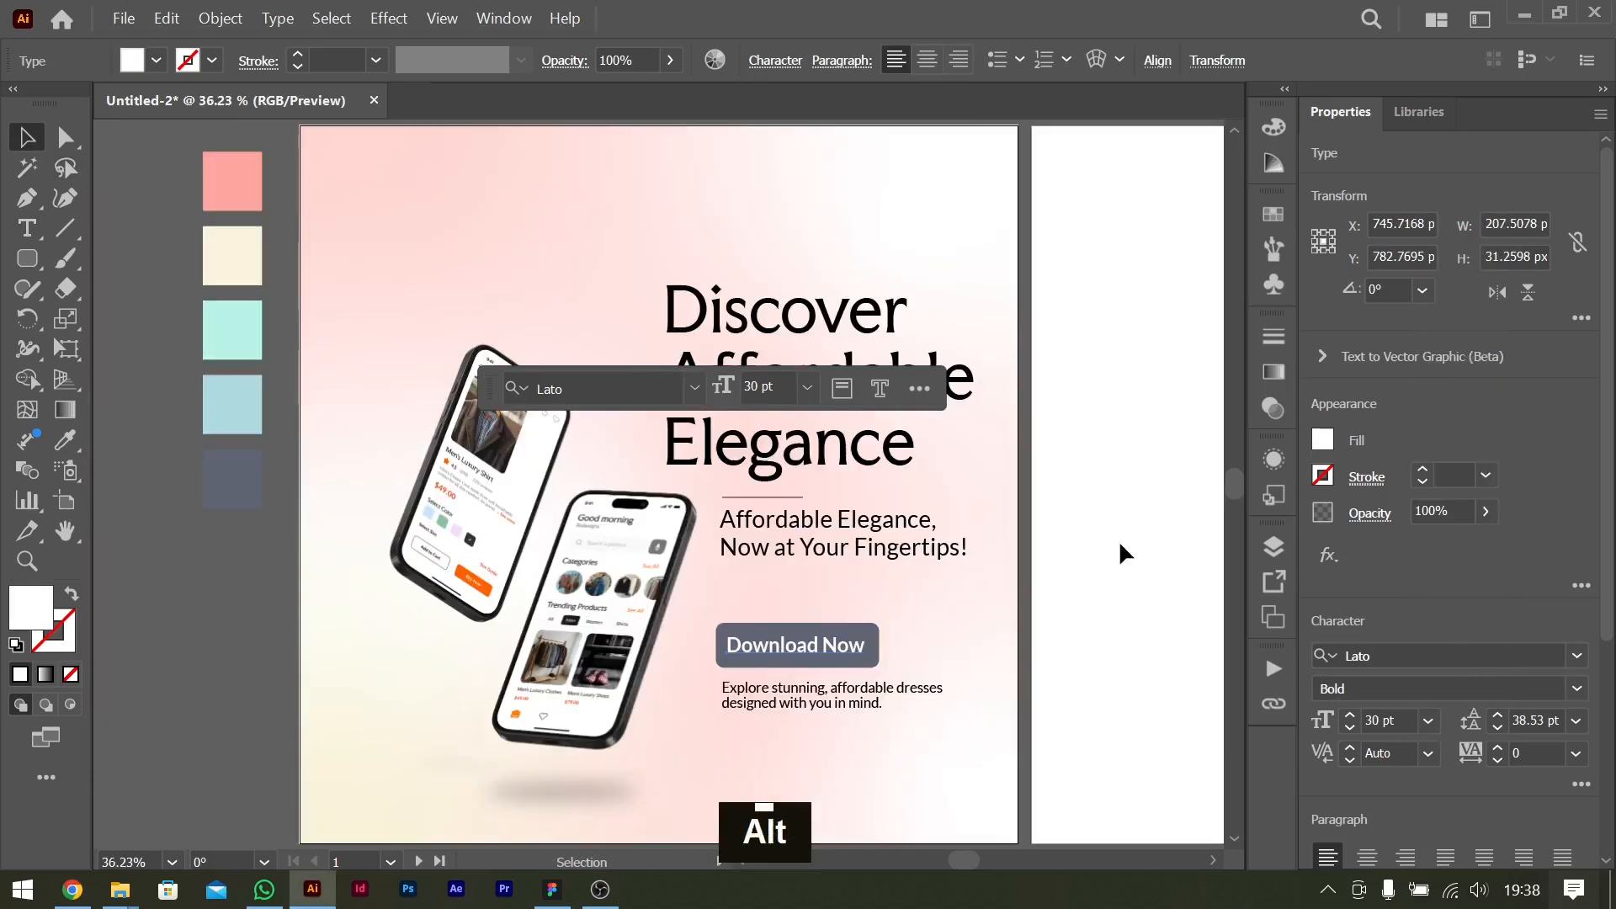
# Check the flyer brief in ChatGPT, and switch to Figma to look over the Affoish app screens.
pyautogui.hotkey('alt', 'Tab')
pyautogui.scroll(-1, 993, 482)
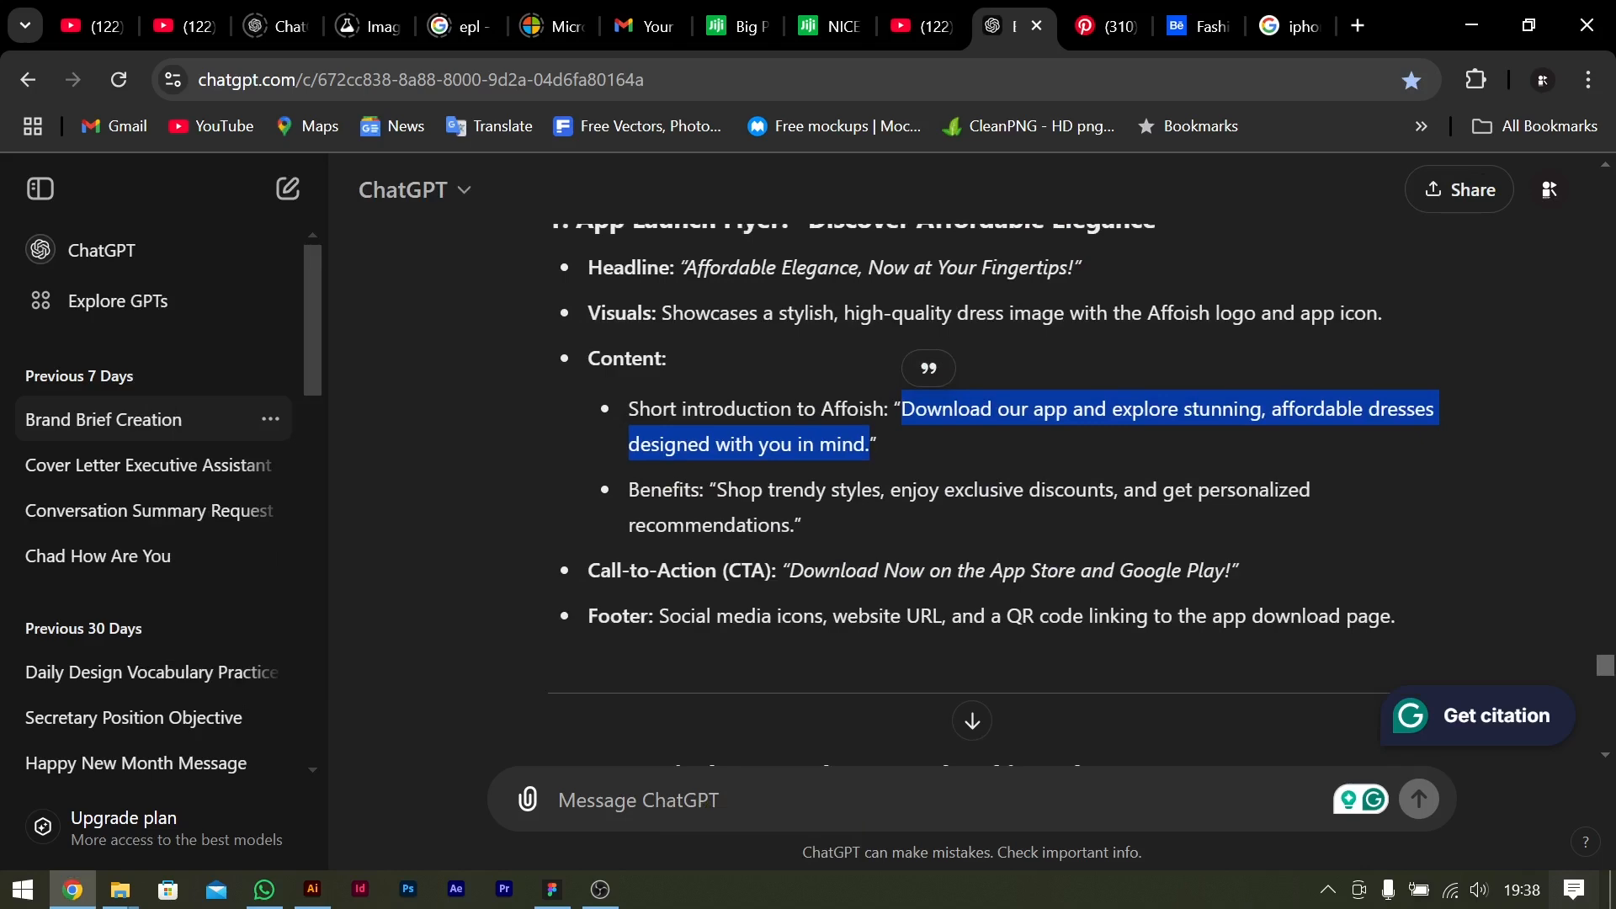
pyautogui.click(552, 888)
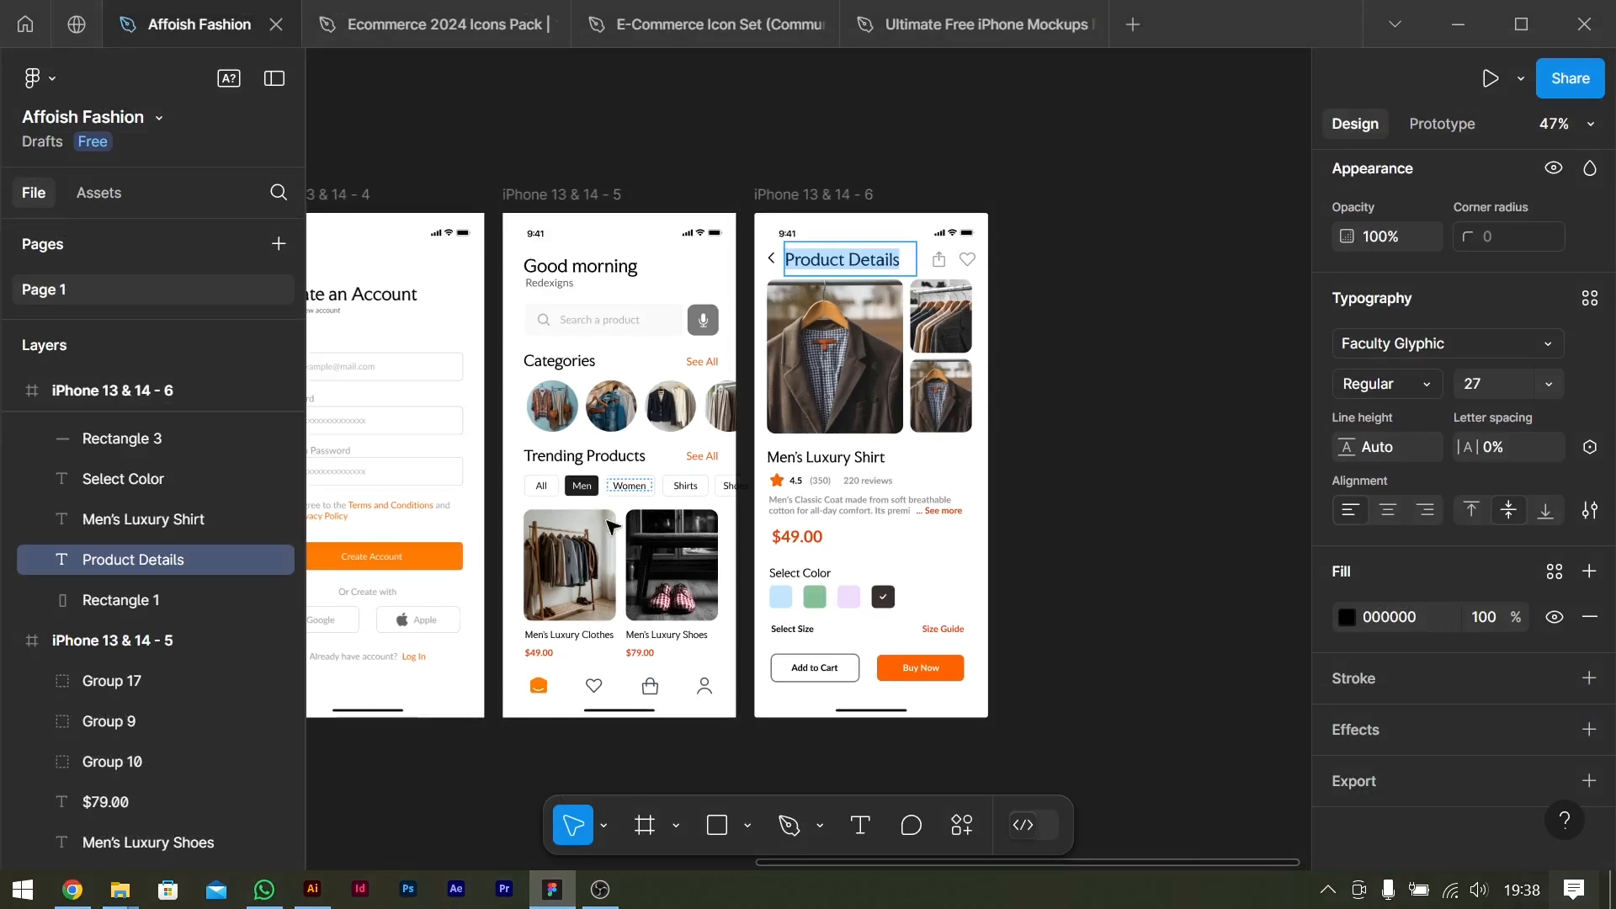
pyautogui.hscroll(-5, 647, 523)
pyautogui.scroll(6, 825, 603)
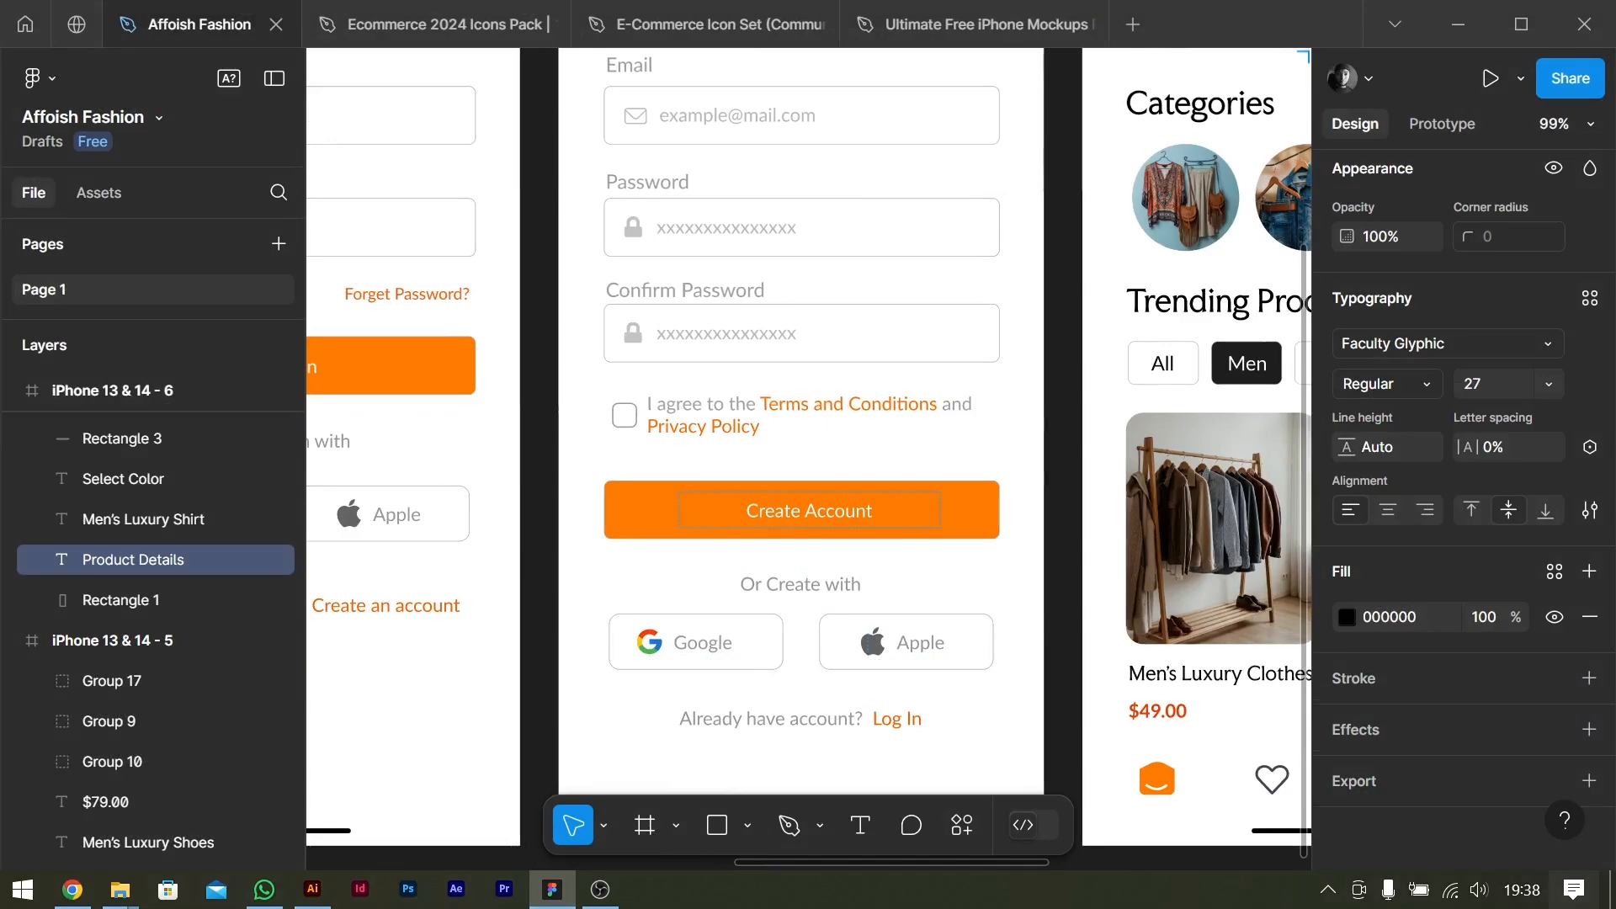
pyautogui.scroll(-5, 943, 362)
# Copy the benefits sentence "Shop trendy styles, enjoy exclusive discounts, and get personalized recommendations." from the ChatGPT brief and return to Illustrator.
pyautogui.hotkey('alt', 'Tab')
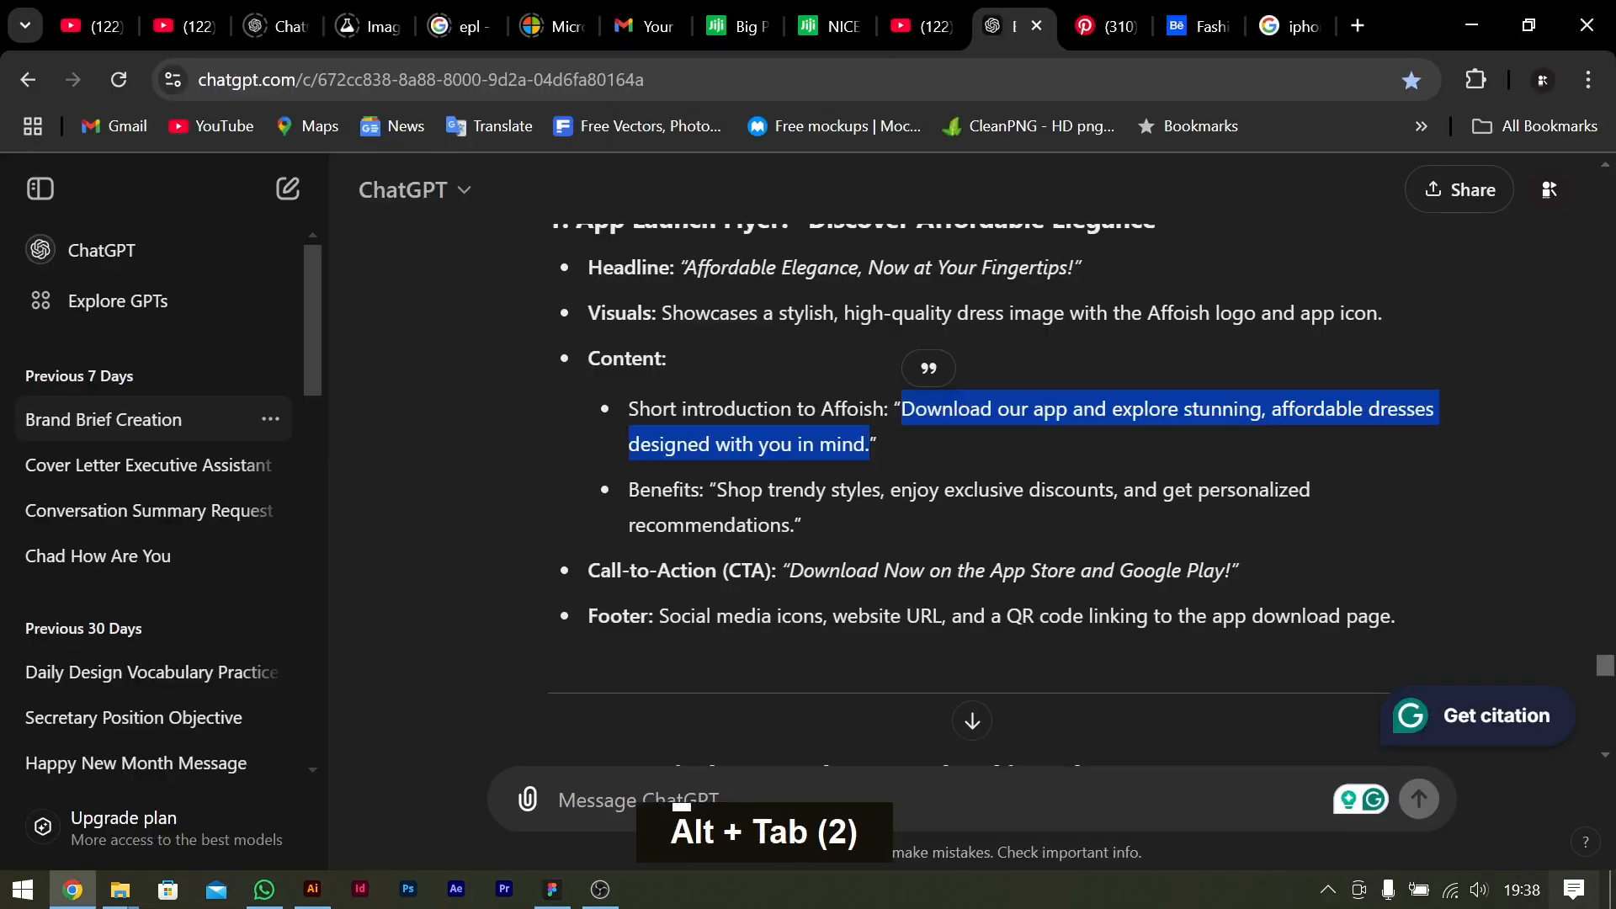
pyautogui.click(988, 451)
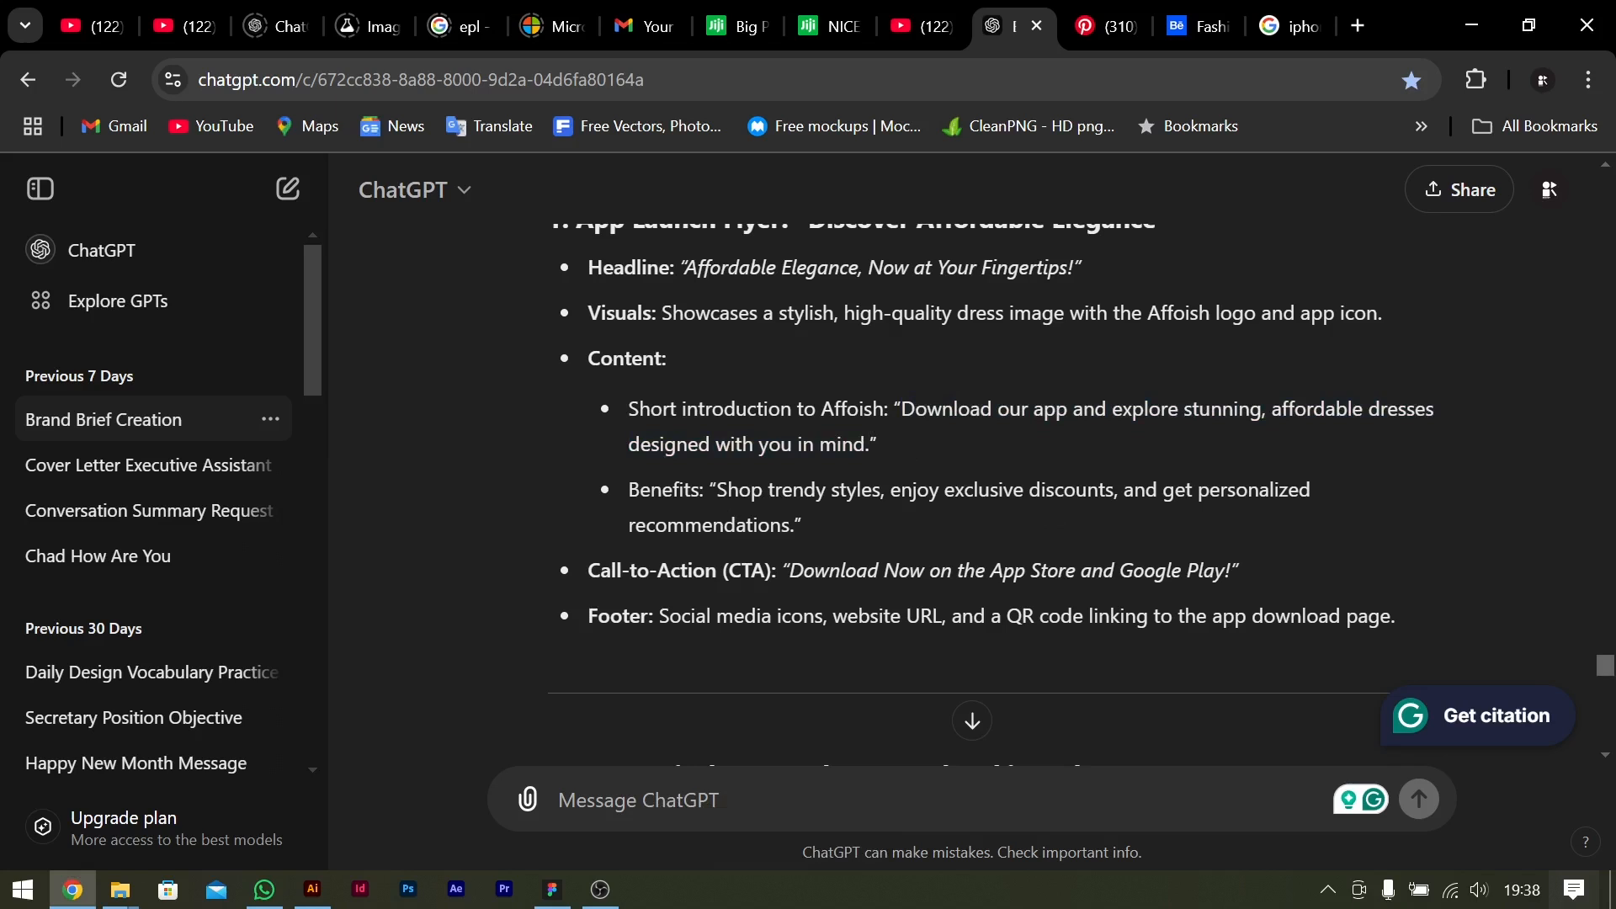
pyautogui.moveTo(751, 490); pyautogui.dragTo(886, 542)
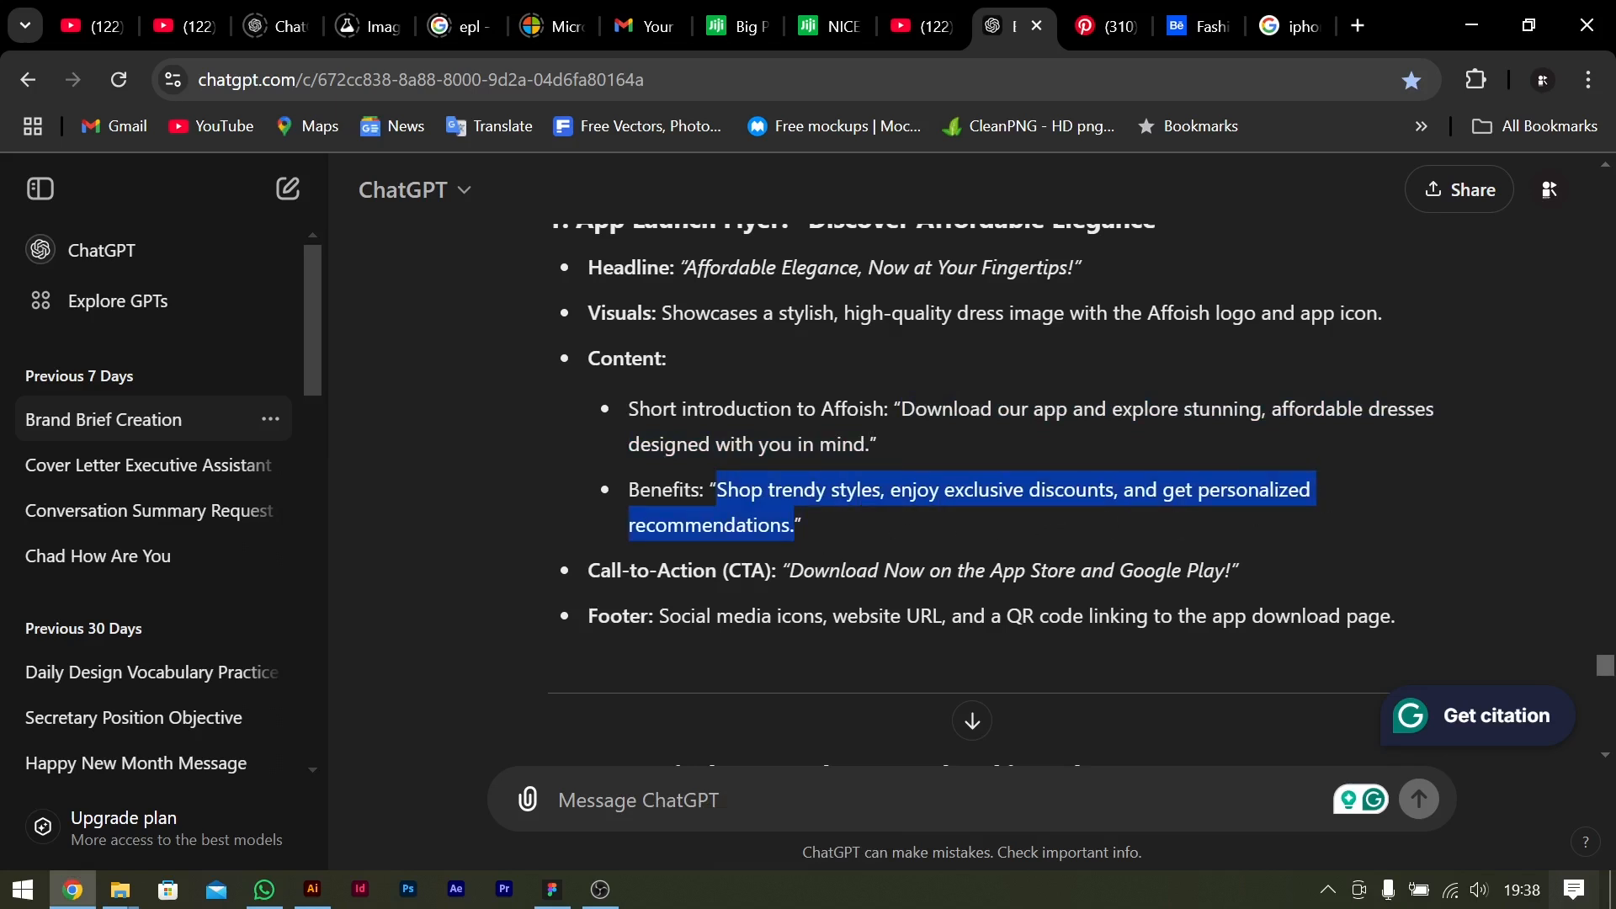
pyautogui.hotkey('ctrl', 'c')
pyautogui.hotkey('alt', 'Tab')
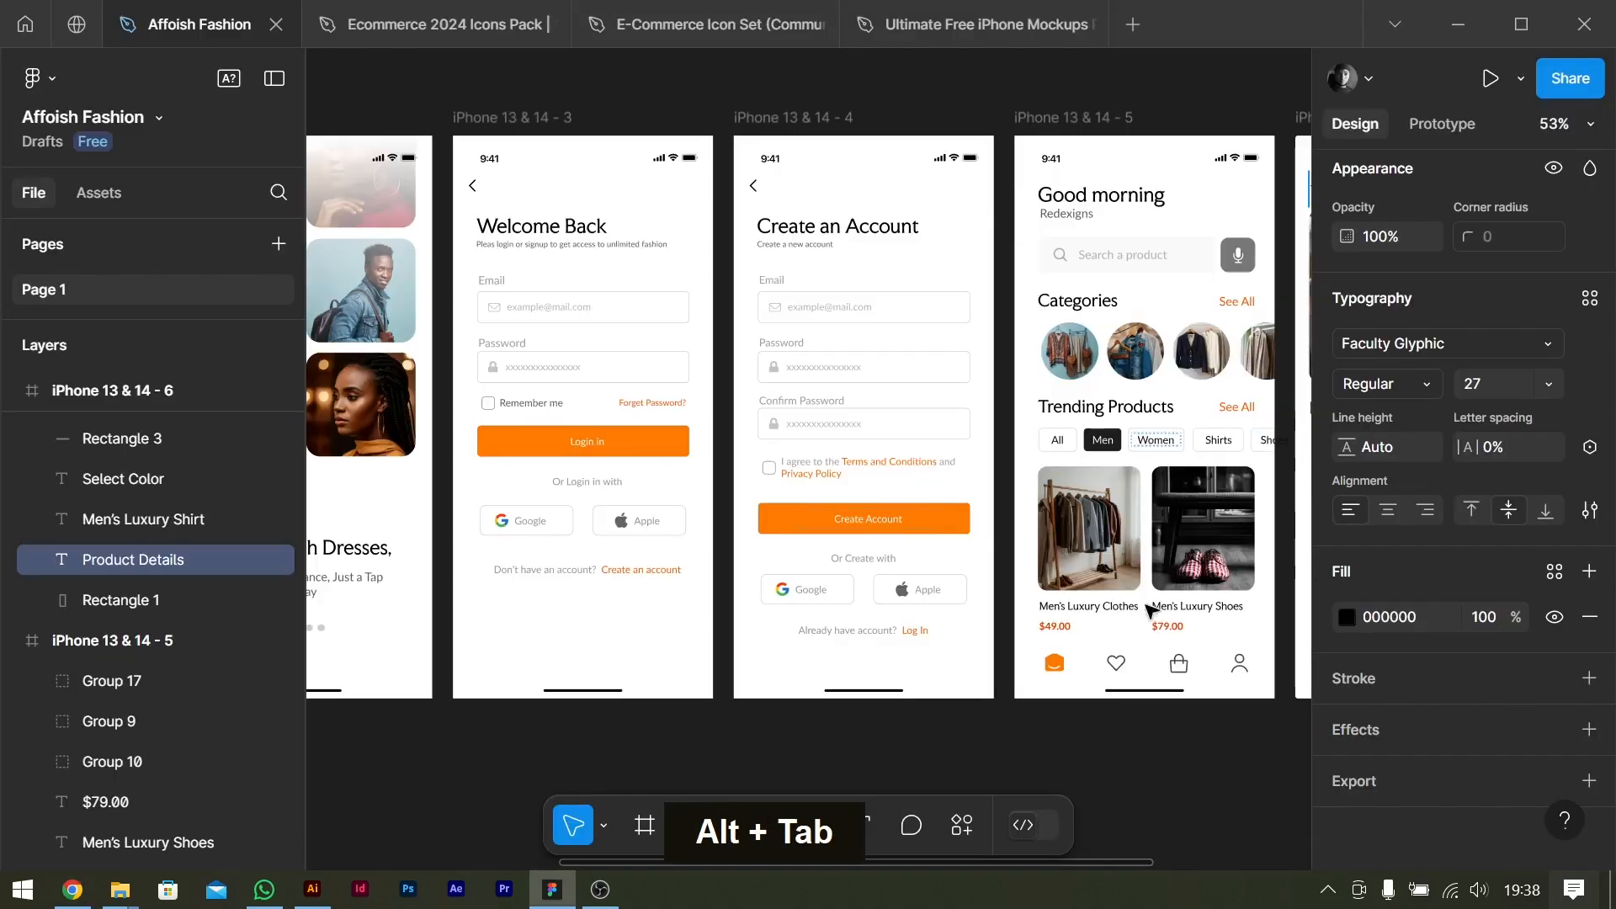
pyautogui.hotkey('alt', 'Tab')
pyautogui.hotkey('alt', 'Tab')
pyautogui.hotkey('alt', 'Tab')
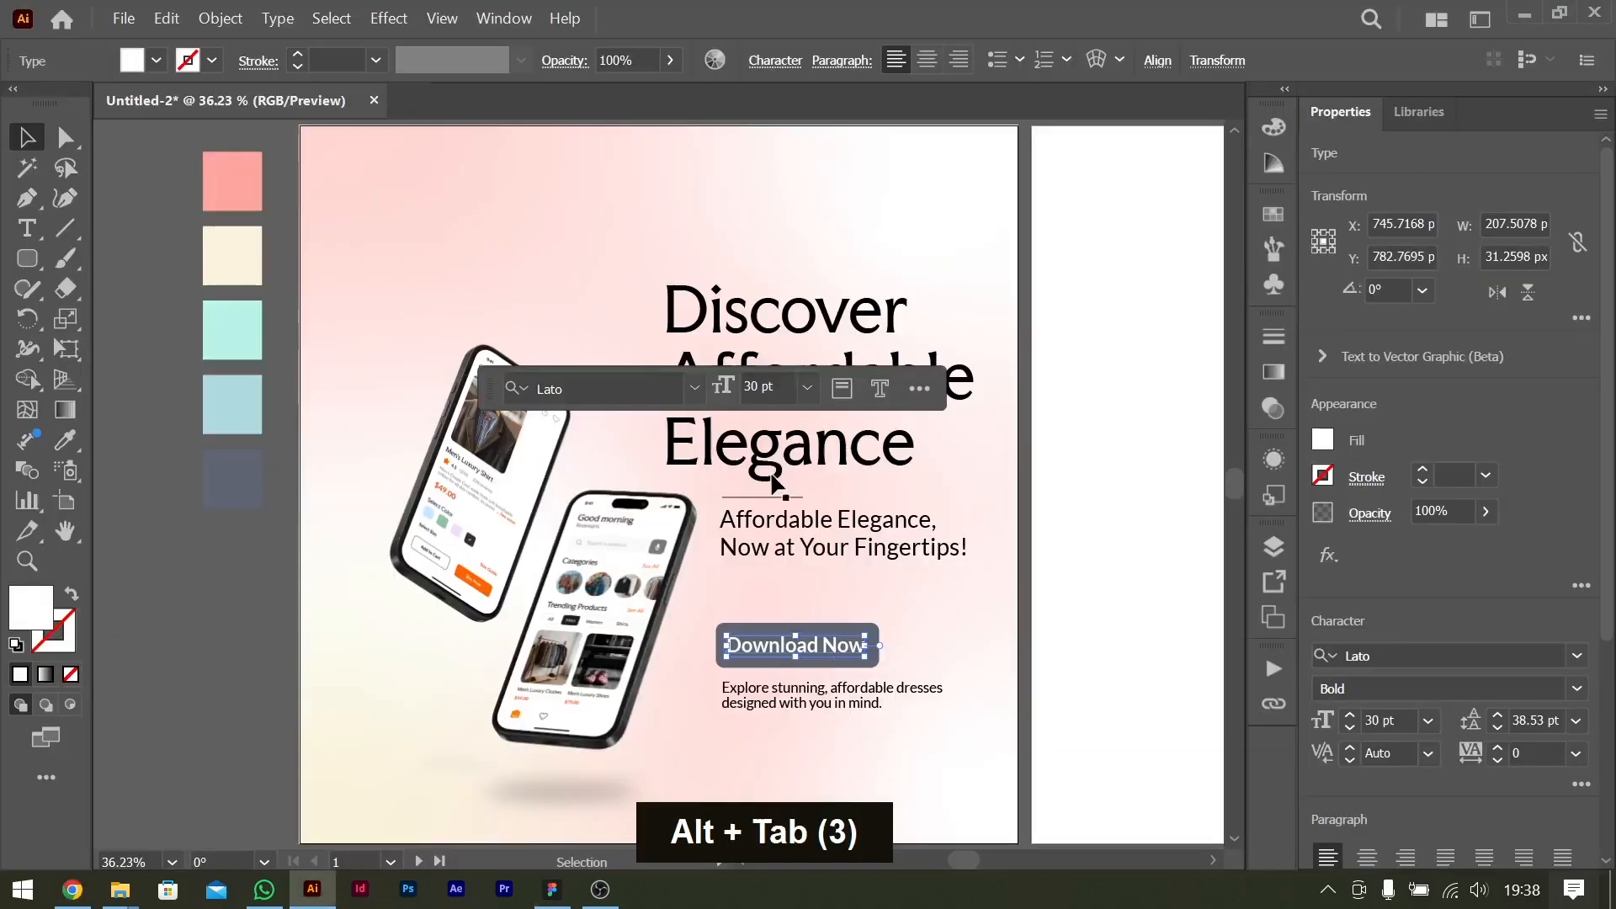
# Move the "Download Now" text, its button rectangle and the intro text together further down the flyer.
pyautogui.click(907, 688)
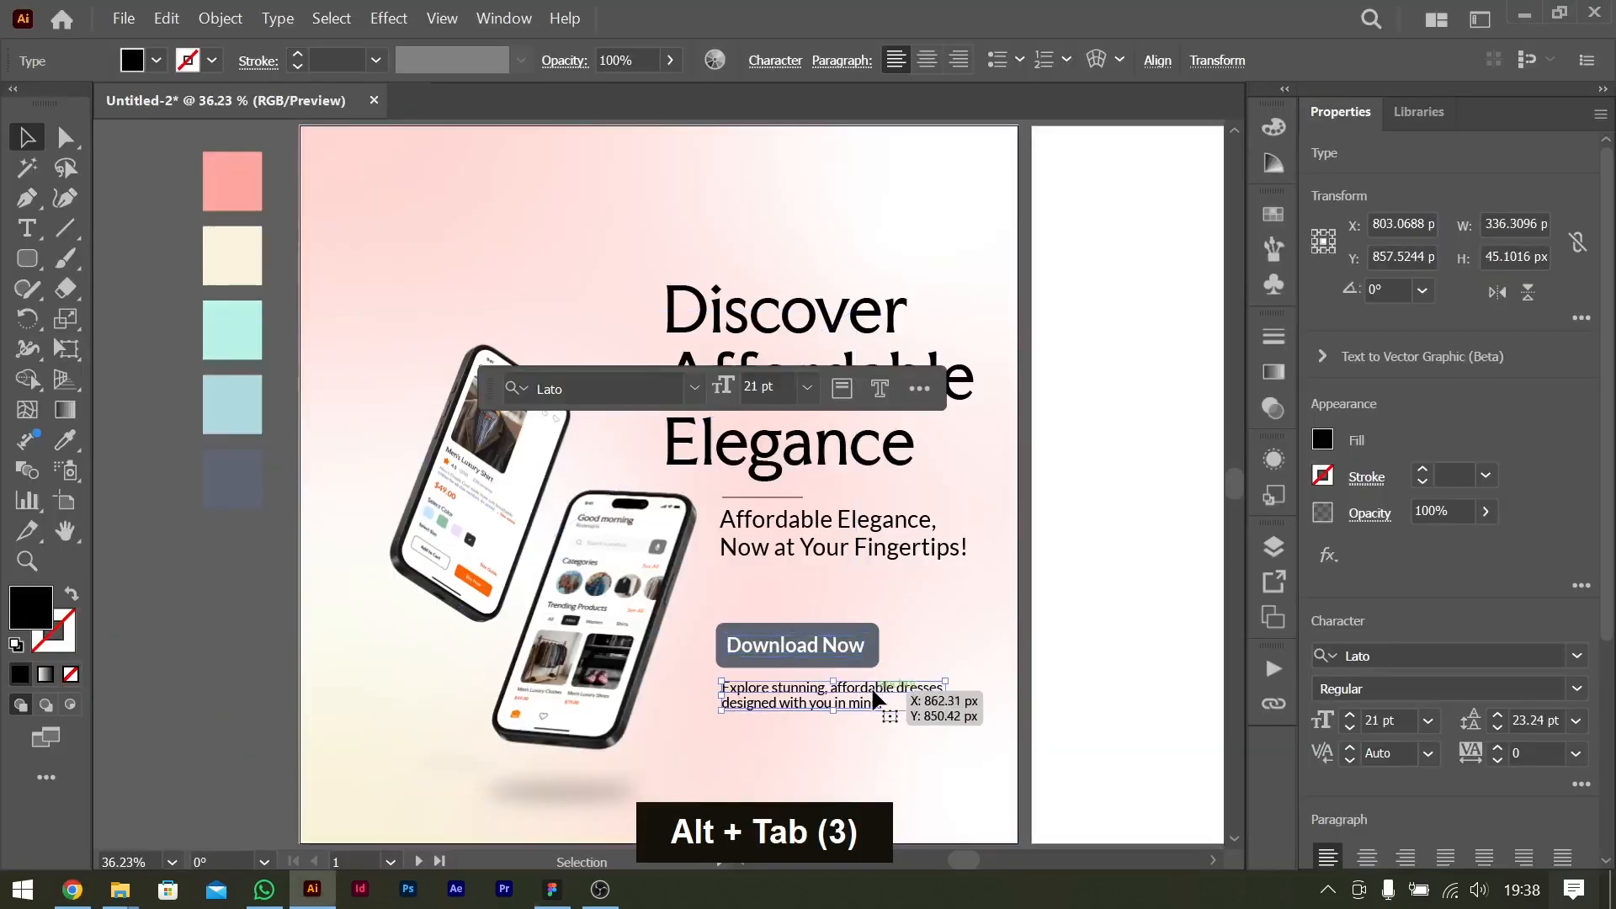
pyautogui.click(1140, 635)
pyautogui.scroll(3, 950, 678)
pyautogui.scroll(-4, 916, 527)
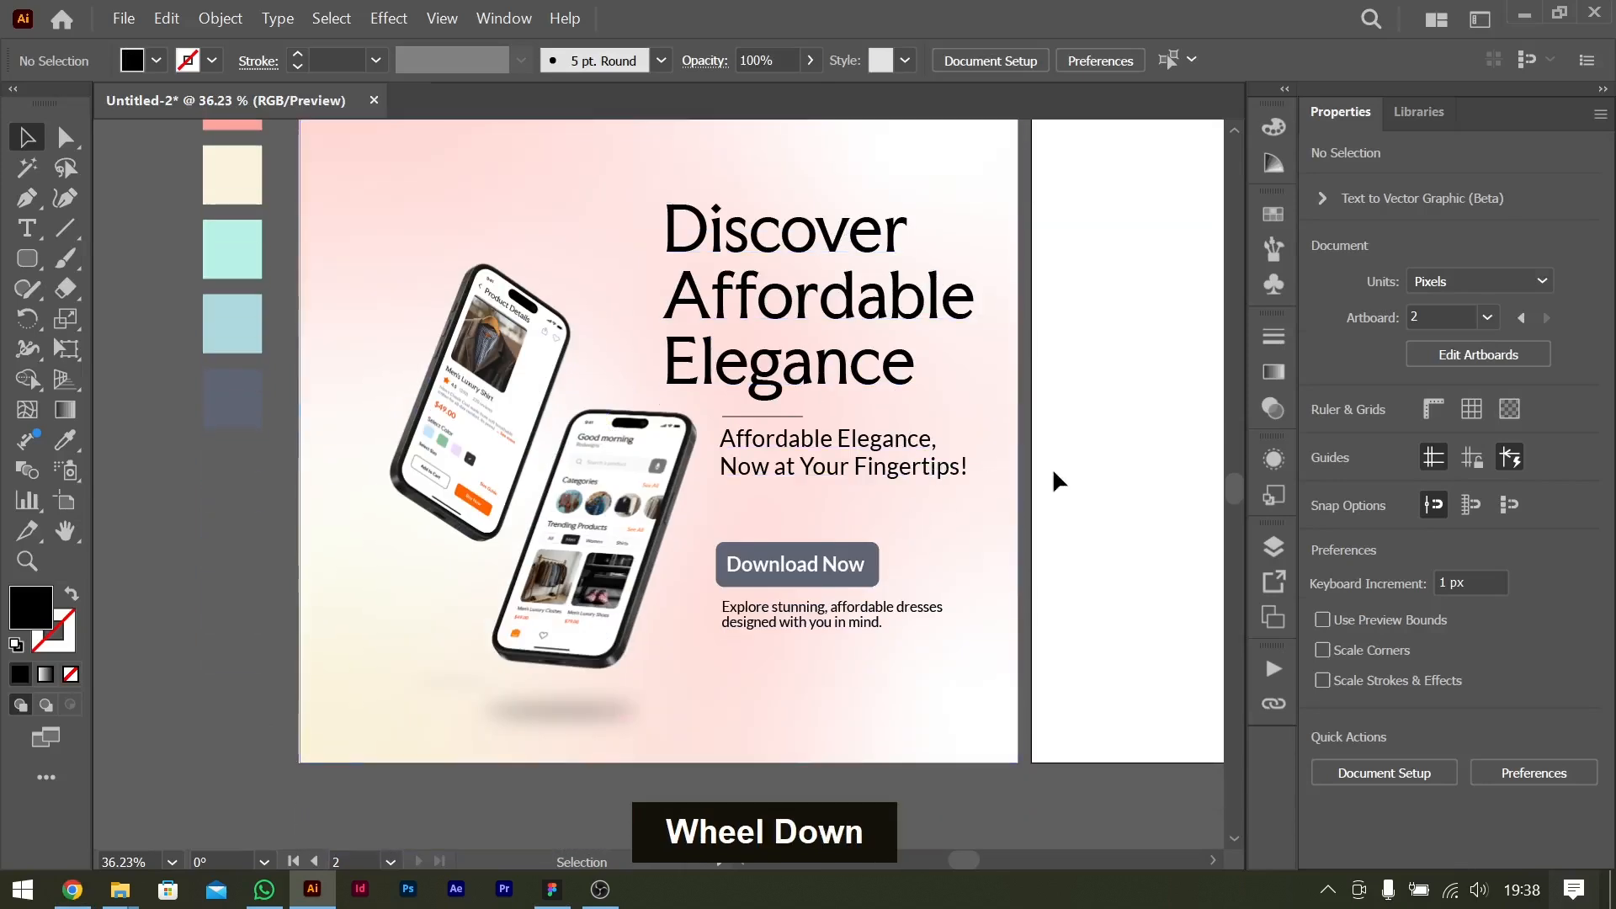
pyautogui.click(879, 607)
pyautogui.keyDown('shift'); pyautogui.click(826, 563); pyautogui.keyUp('shift')
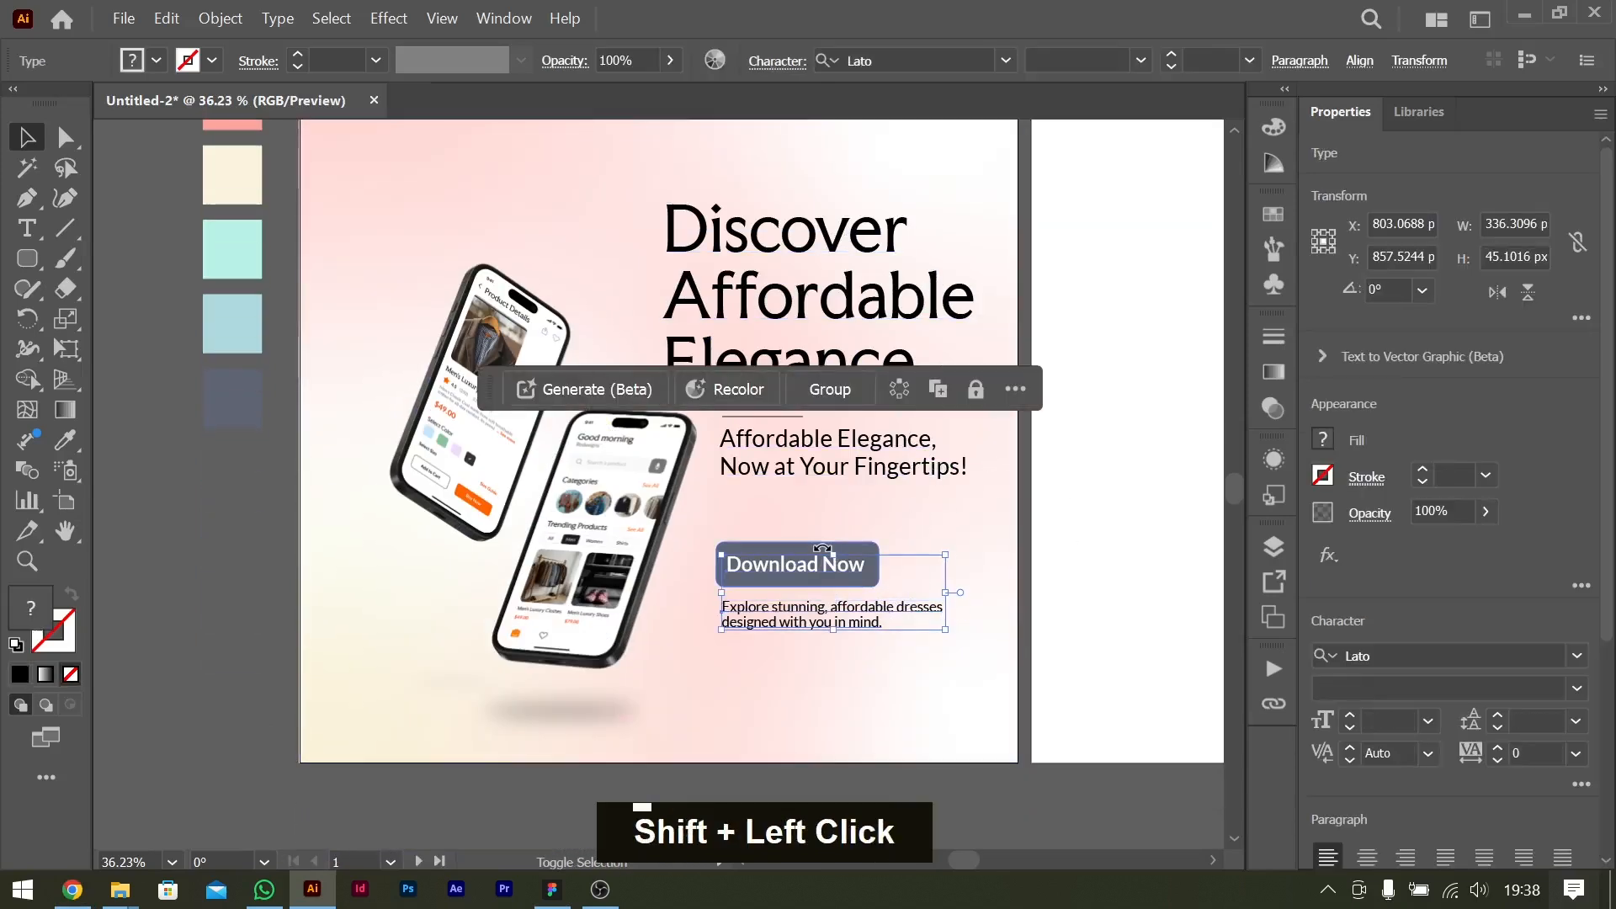
pyautogui.keyDown('shift'); pyautogui.click(773, 545); pyautogui.keyUp('shift')
pyautogui.moveTo(808, 562); pyautogui.dragTo(814, 614)
# Duplicate the intro text above the "Download Now" button and replace its wording with the copied "Shop trendy styles, enjoy exclusive discounts, and get personalized recommendations.".
pyautogui.click(944, 659)
pyautogui.moveTo(830, 679); pyautogui.dragTo(832, 533)
pyautogui.doubleClick(884, 526)
pyautogui.hotkey('ctrl', 'a')
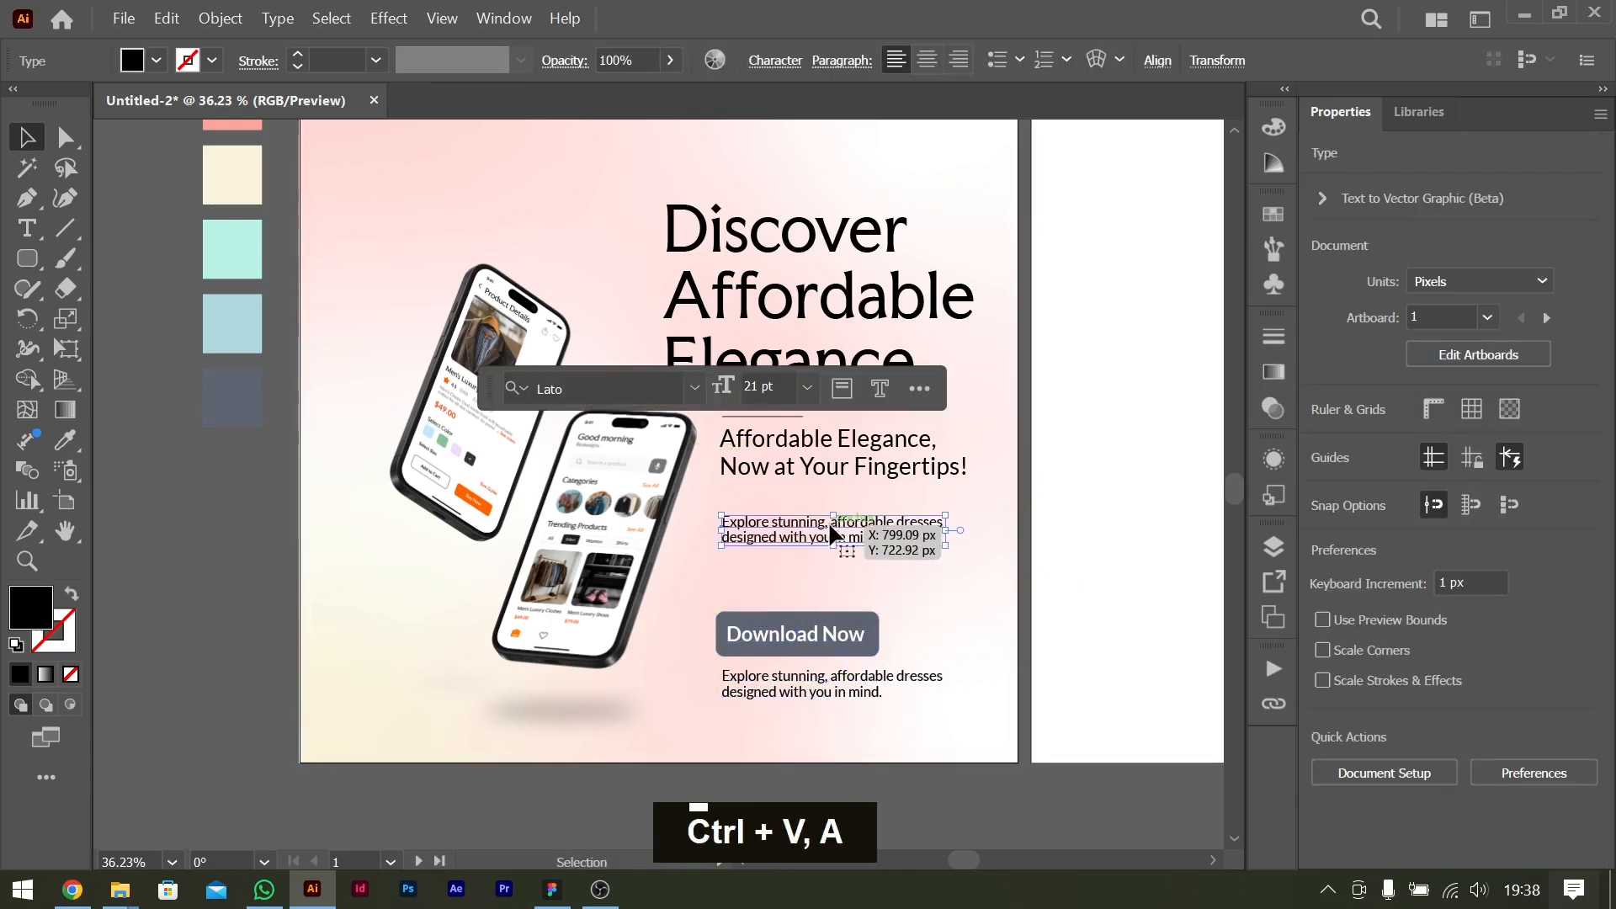
pyautogui.hotkey('ctrl', 'v')
pyautogui.hotkey('ctrl', 'a')
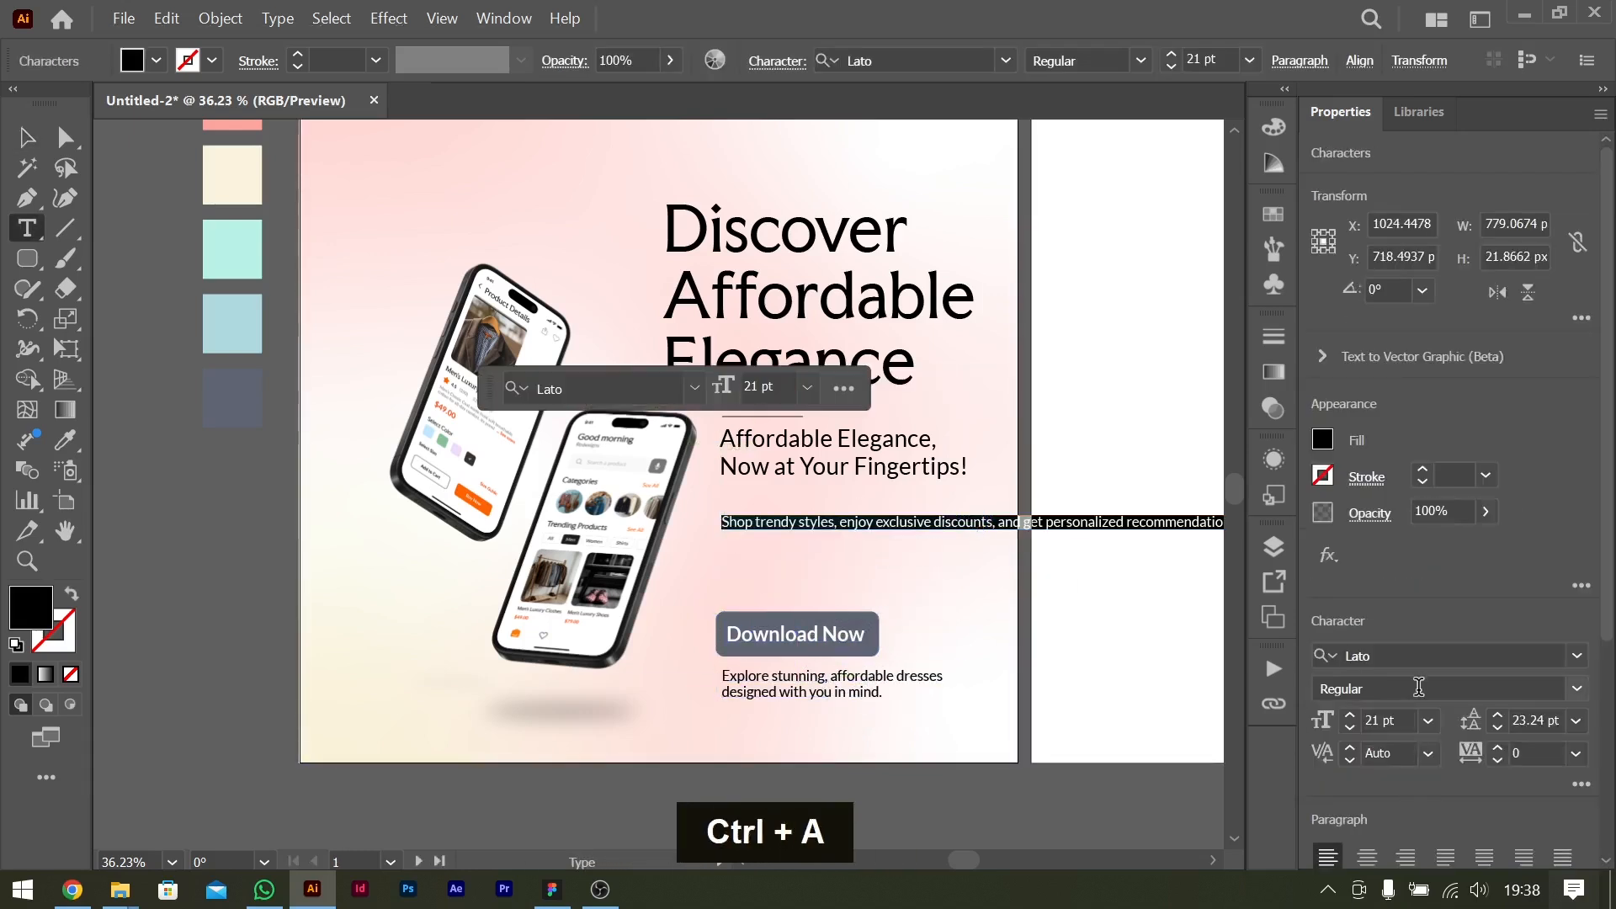
# Set the pasted benefits sentence's font size to 24 pt.
pyautogui.click(1428, 720)
pyautogui.click(1450, 580)
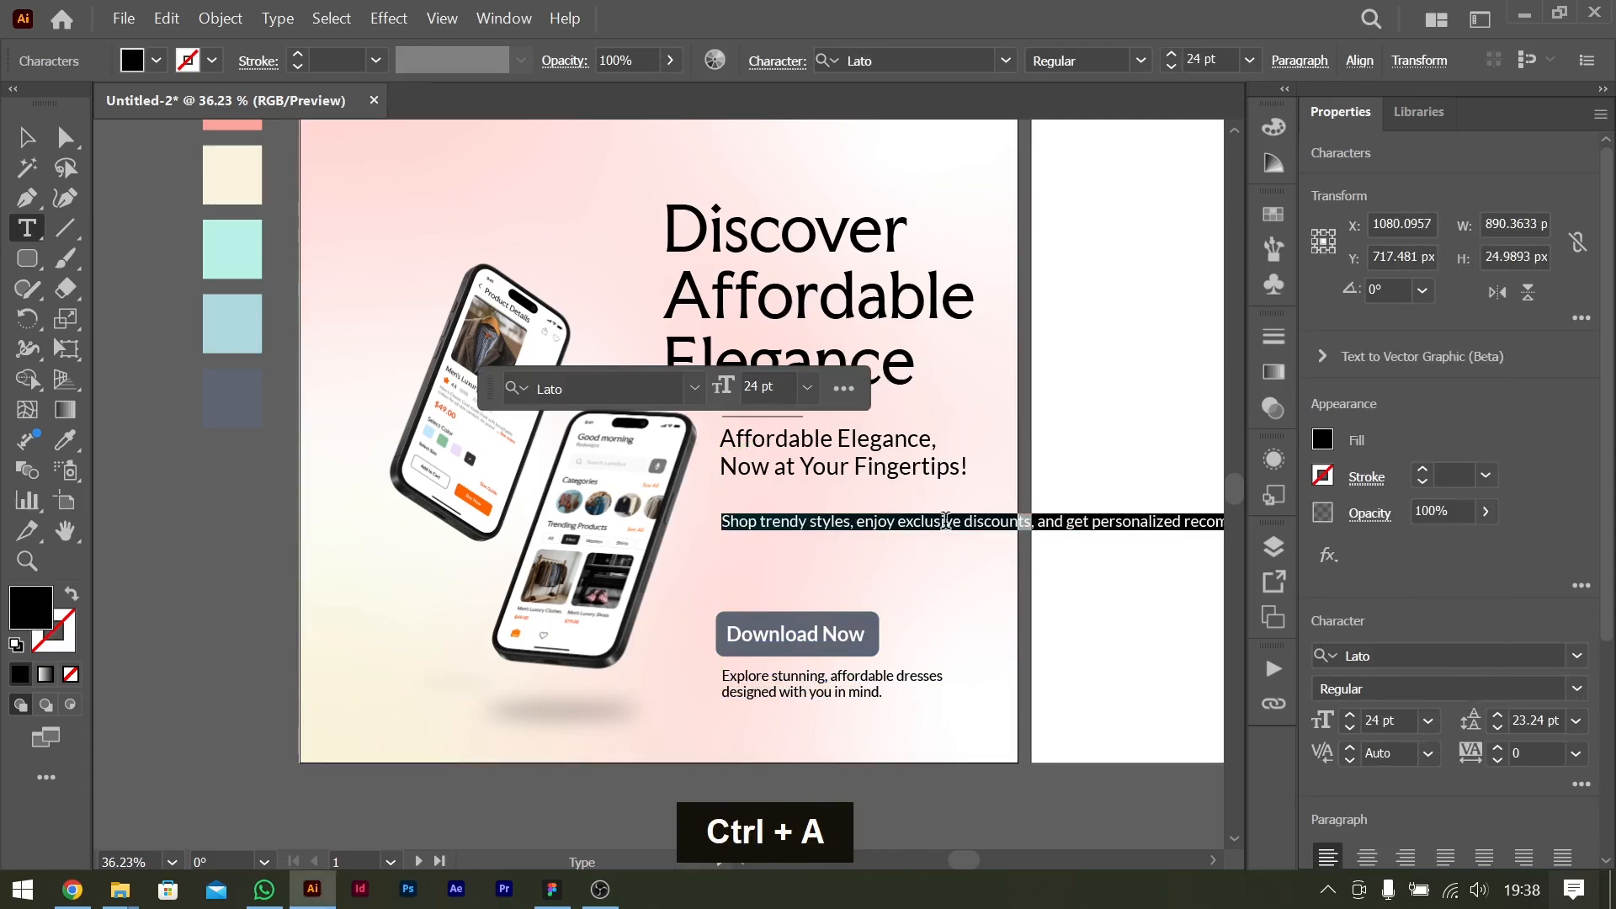
pyautogui.press('Escape')
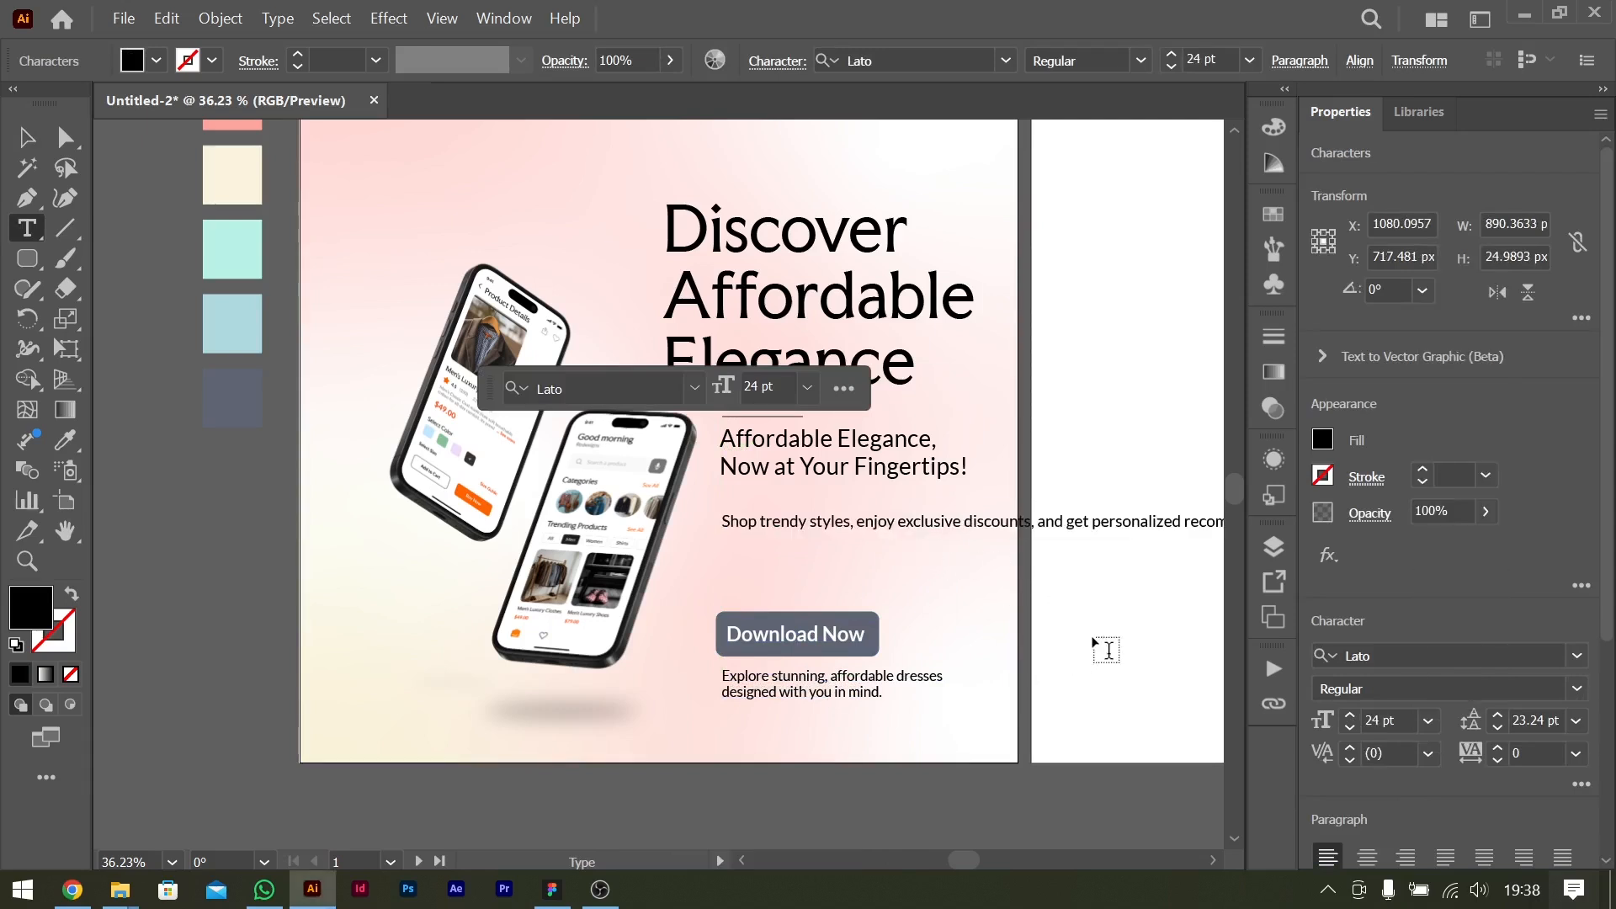
pyautogui.press('Return')
pyautogui.press('BackSpace')
pyautogui.hotkey('ctrl', 'a')
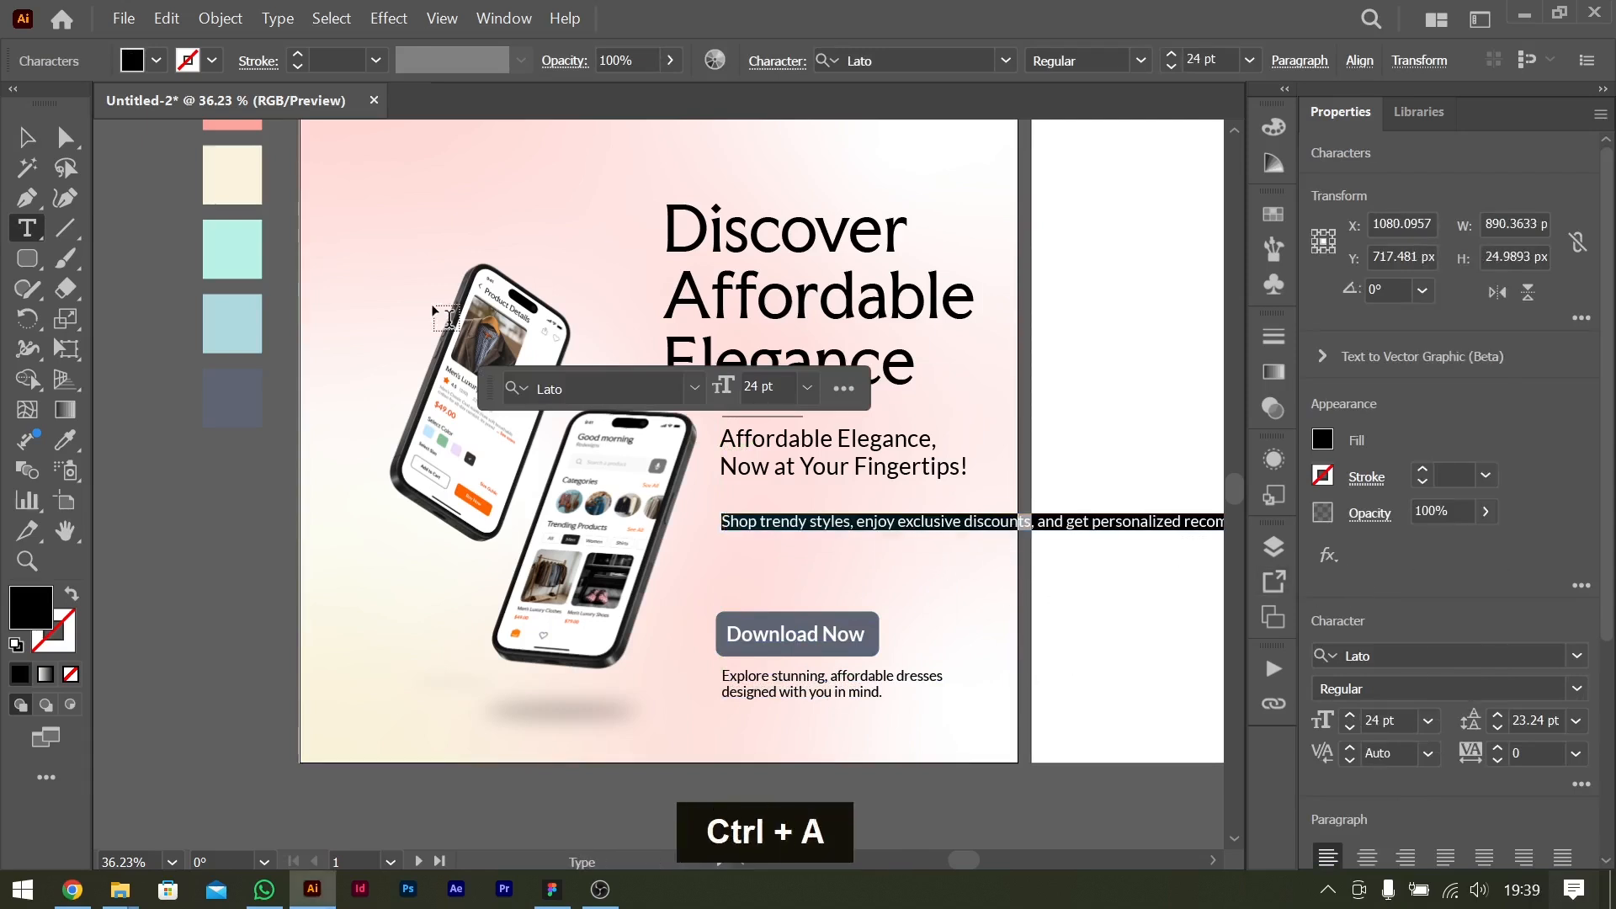
# Match the benefits sentence's text style to the "Affordable Elegance, Now at Your Fingertips!" tagline using the Eyedropper.
pyautogui.click(26, 138)
pyautogui.click(822, 461)
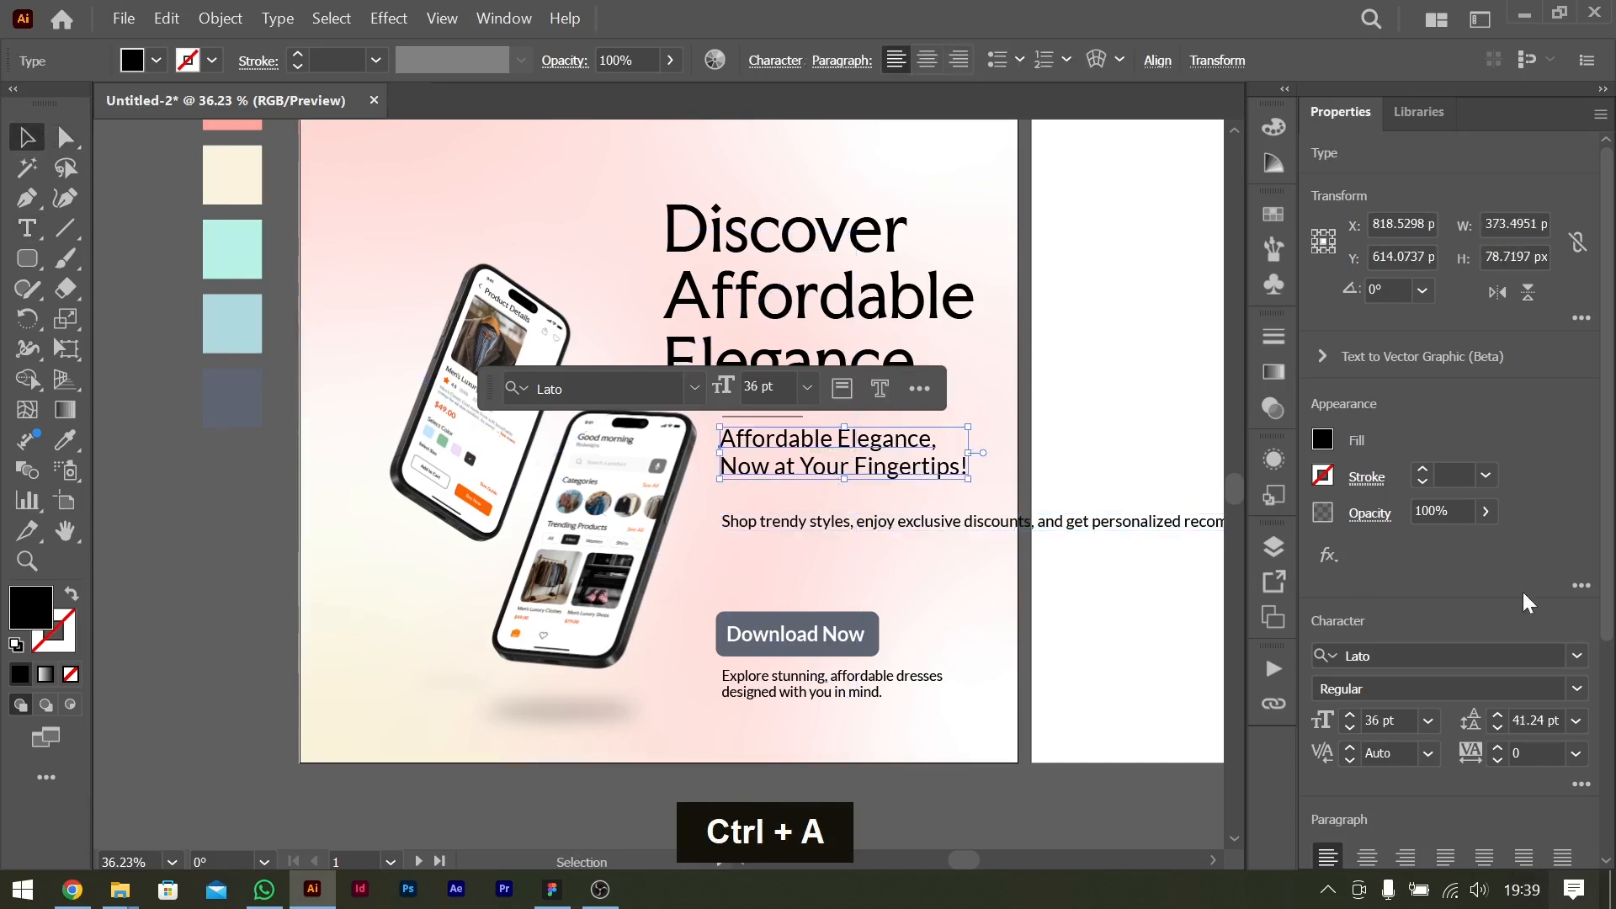
pyautogui.click(873, 518)
pyautogui.press('i')
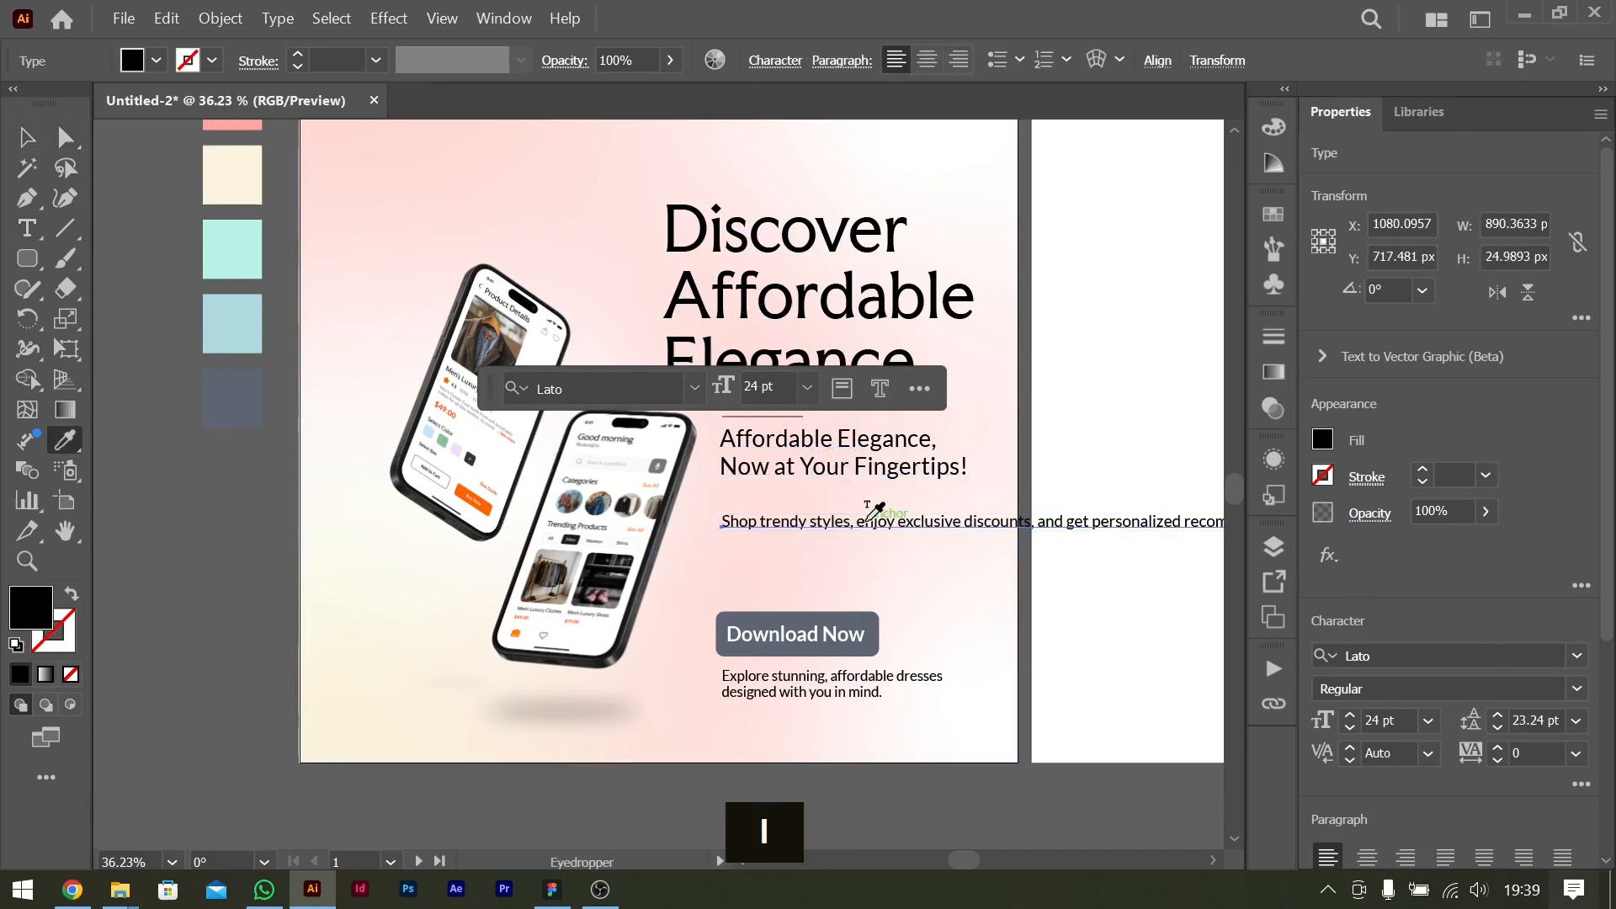
pyautogui.click(839, 439)
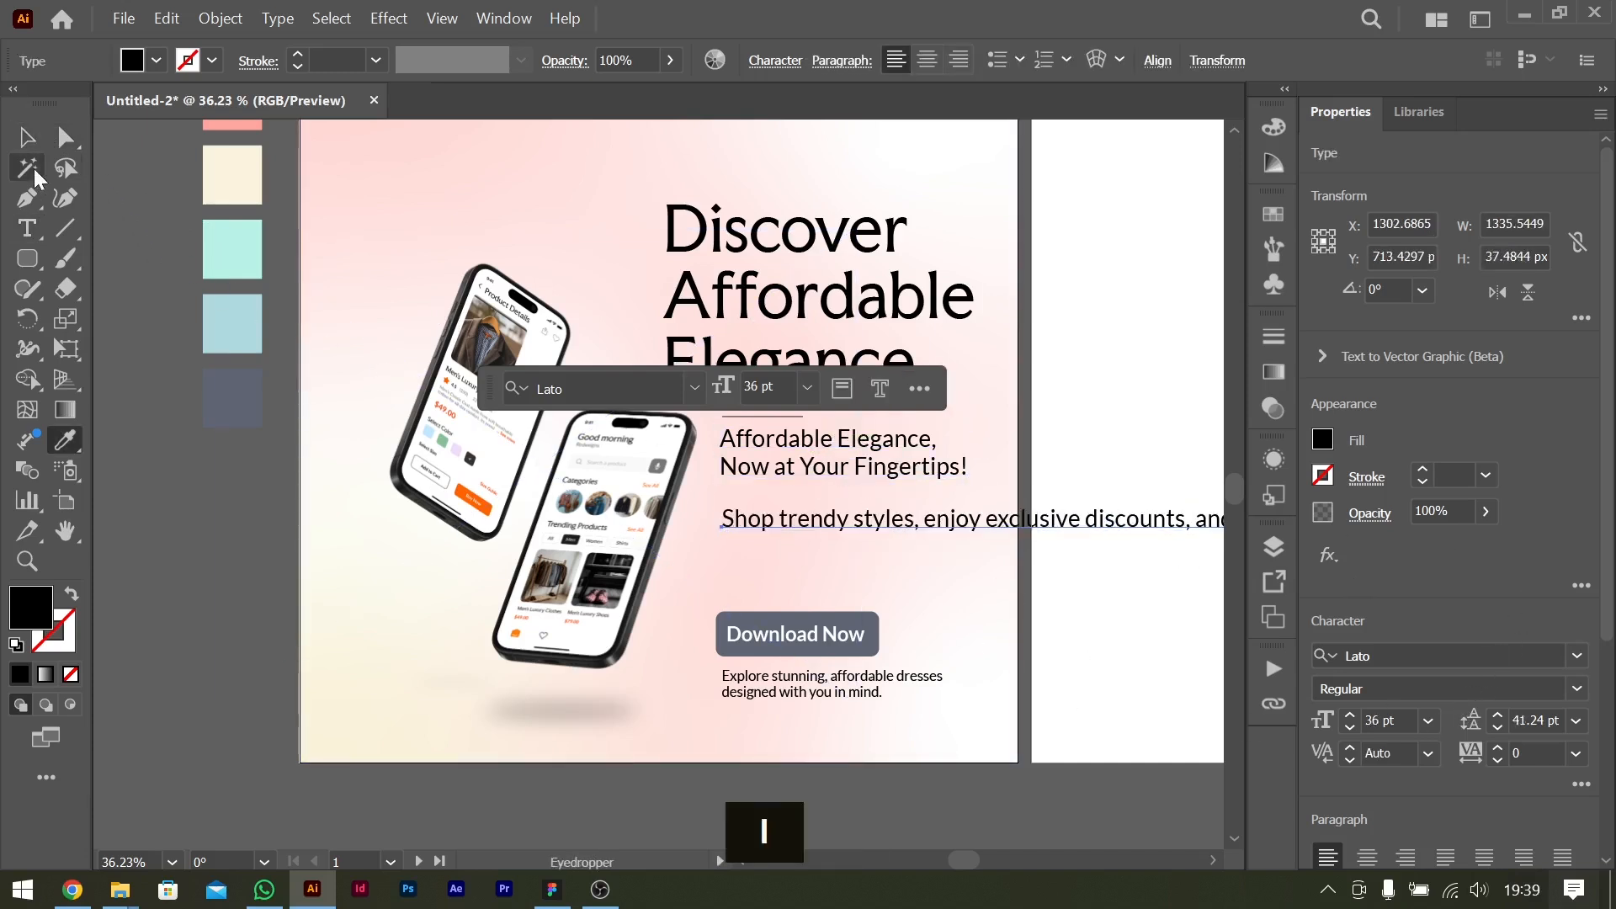
# Move the benefits sentence slightly up toward the tagline and break it into four lines after "styles,", "discounts," and "personalized".
pyautogui.click(26, 137)
pyautogui.moveTo(924, 531); pyautogui.dragTo(919, 515)
pyautogui.doubleClick(928, 505)
pyautogui.press('Return')
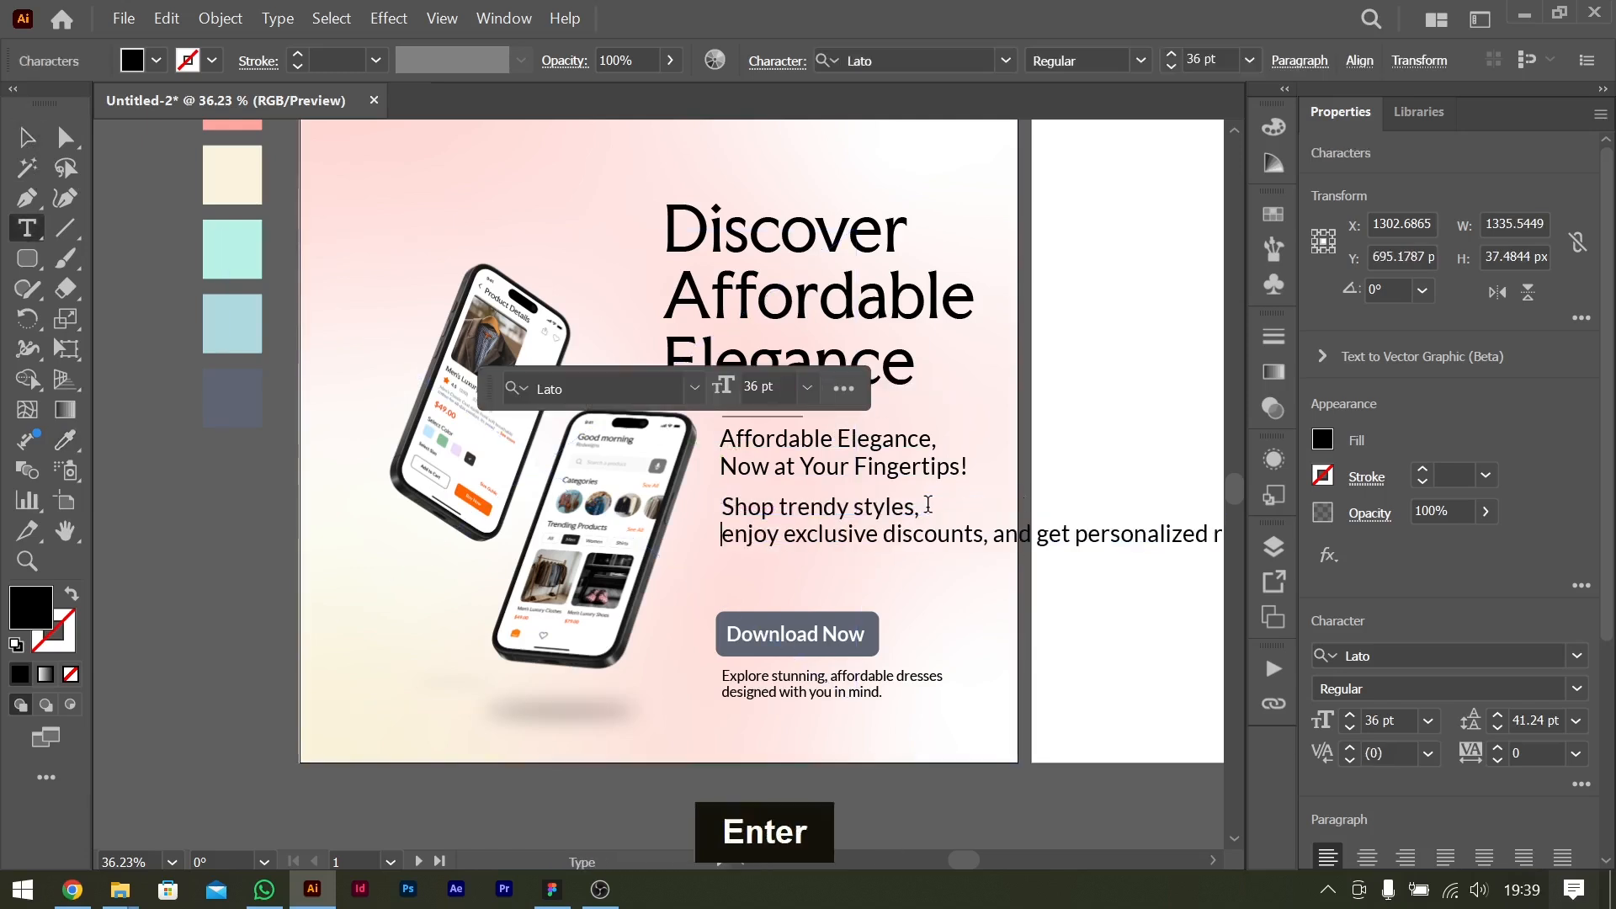
pyautogui.click(994, 533)
pyautogui.press('Return')
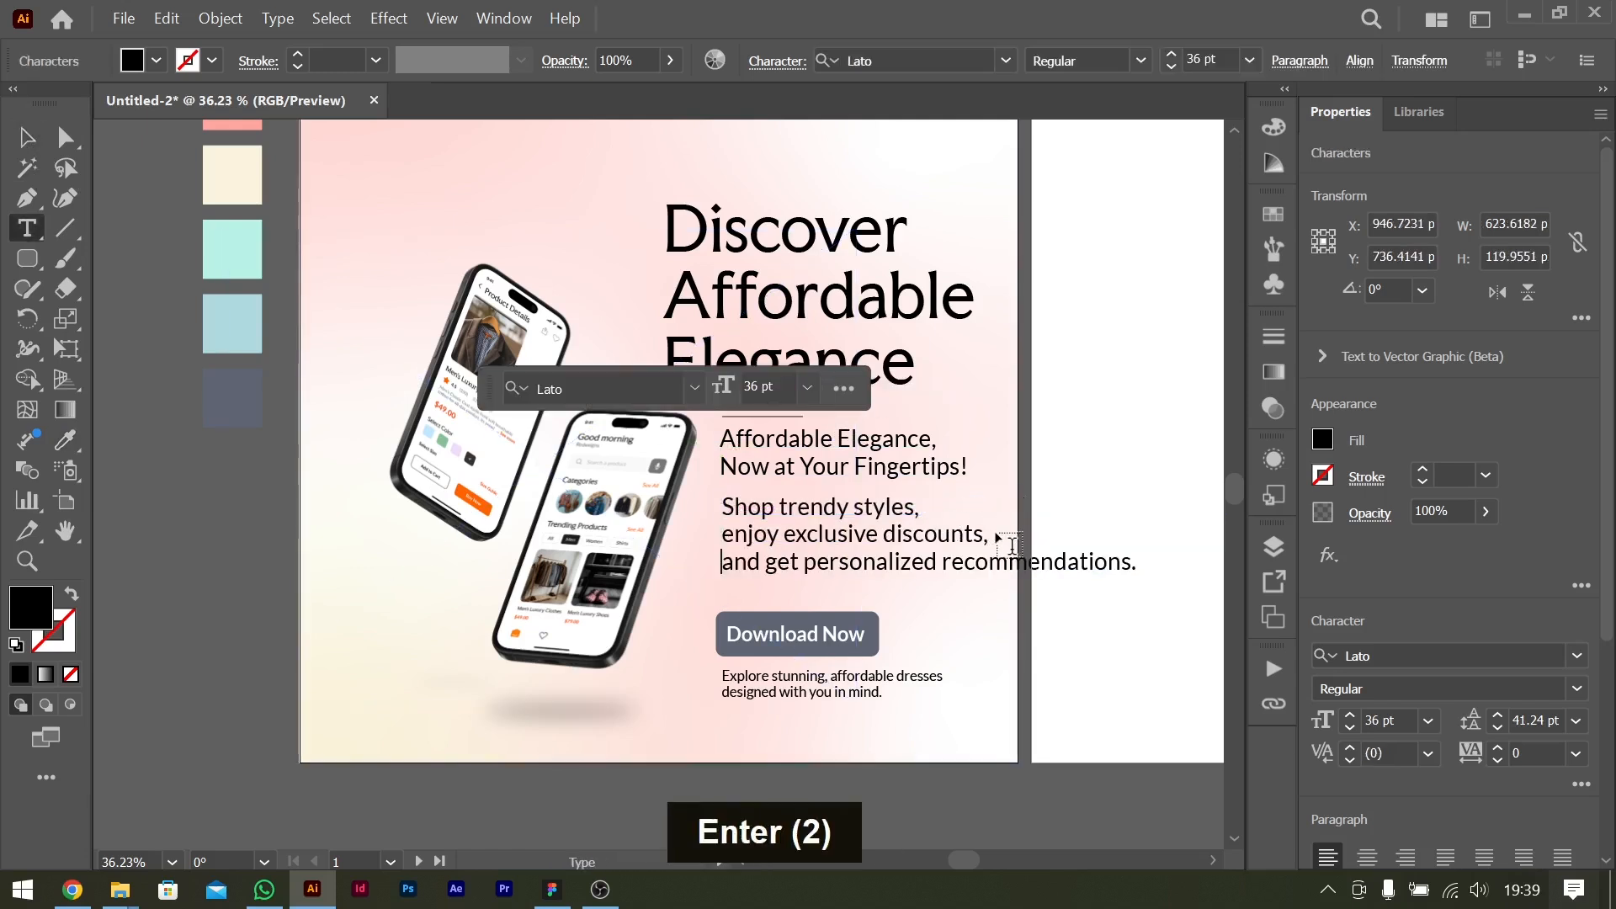
pyautogui.click(944, 562)
pyautogui.press('Return')
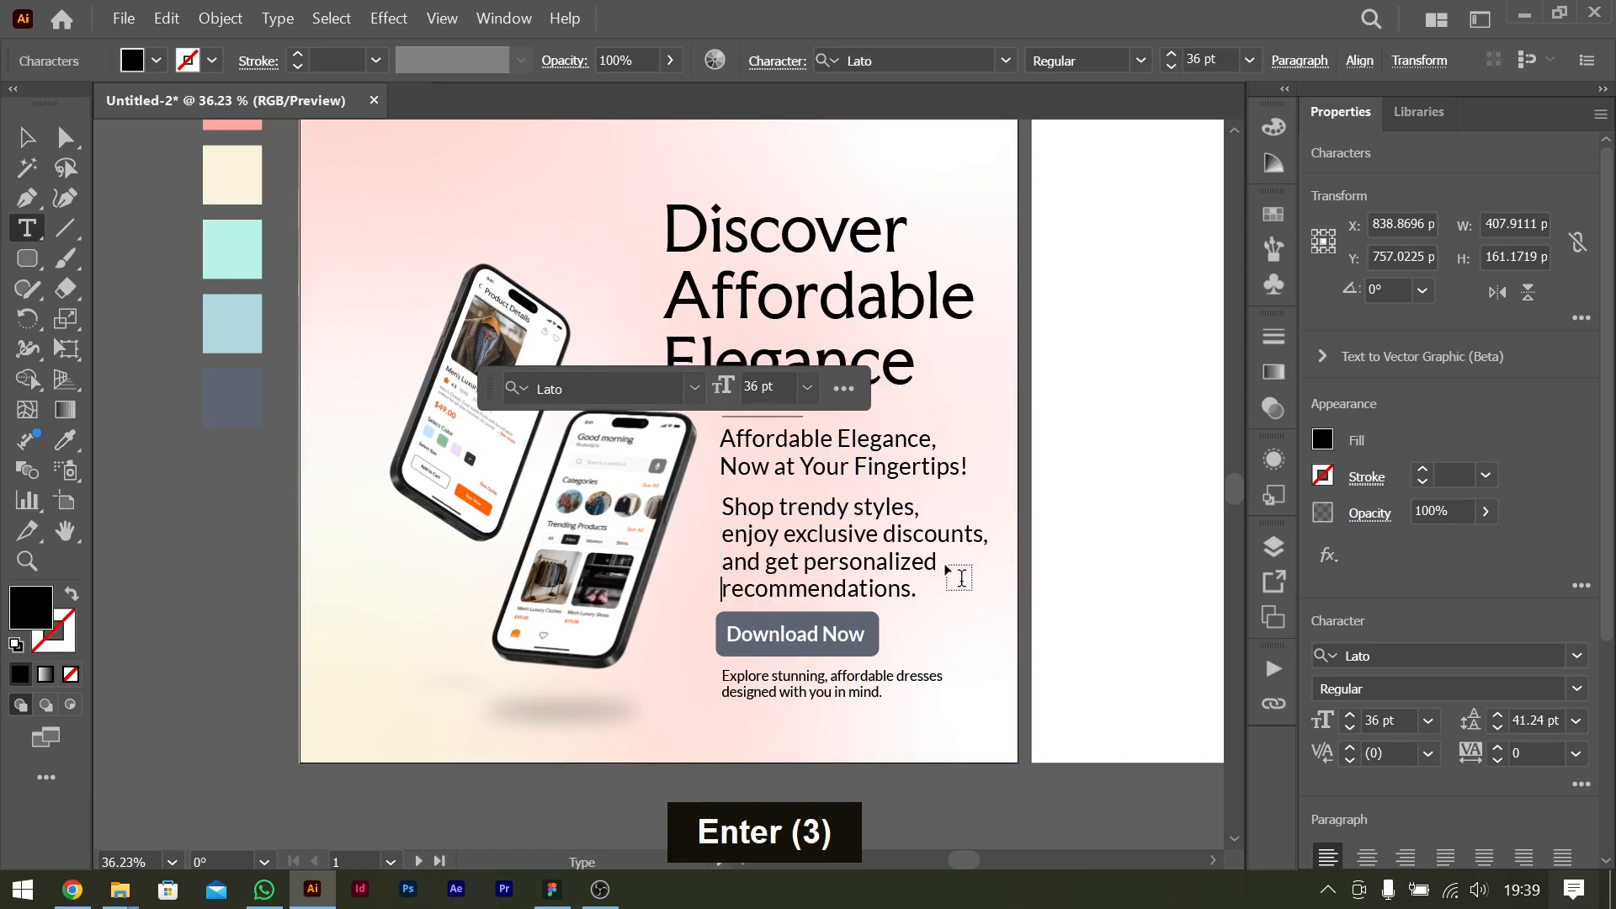
# Reduce the whole benefits text to a font size of 24 pt.
pyautogui.hotkey('ctrl', 'a')
pyautogui.click(1393, 717)
pyautogui.hotkey('shift', 'Down')
pyautogui.hotkey('shift', 'Down')
pyautogui.press('Up')
pyautogui.press('Up')
pyautogui.press('Up')
pyautogui.press('Up')
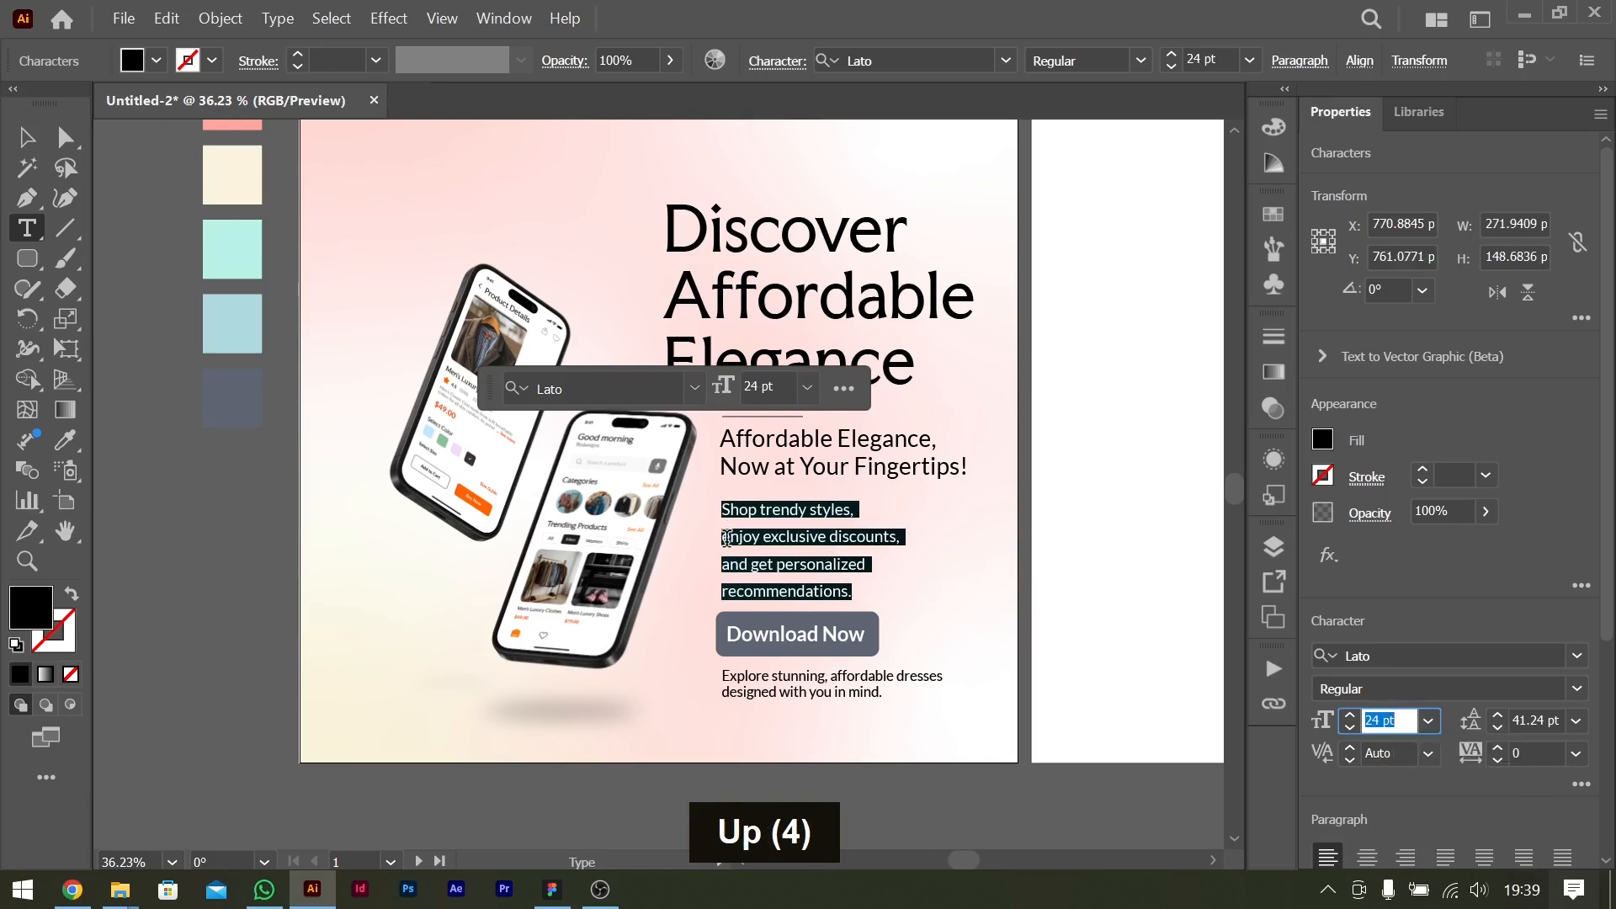
# Reflow the benefits text into three lines: "Shop trendy styles, enjoy exclusive", "discounts, and get personalized" and "recommendations.".
pyautogui.click(727, 538)
pyautogui.press('Left')
pyautogui.press('BackSpace')
pyautogui.hotkey('ctrl', 'Right')
pyautogui.hotkey('ctrl', 'Right')
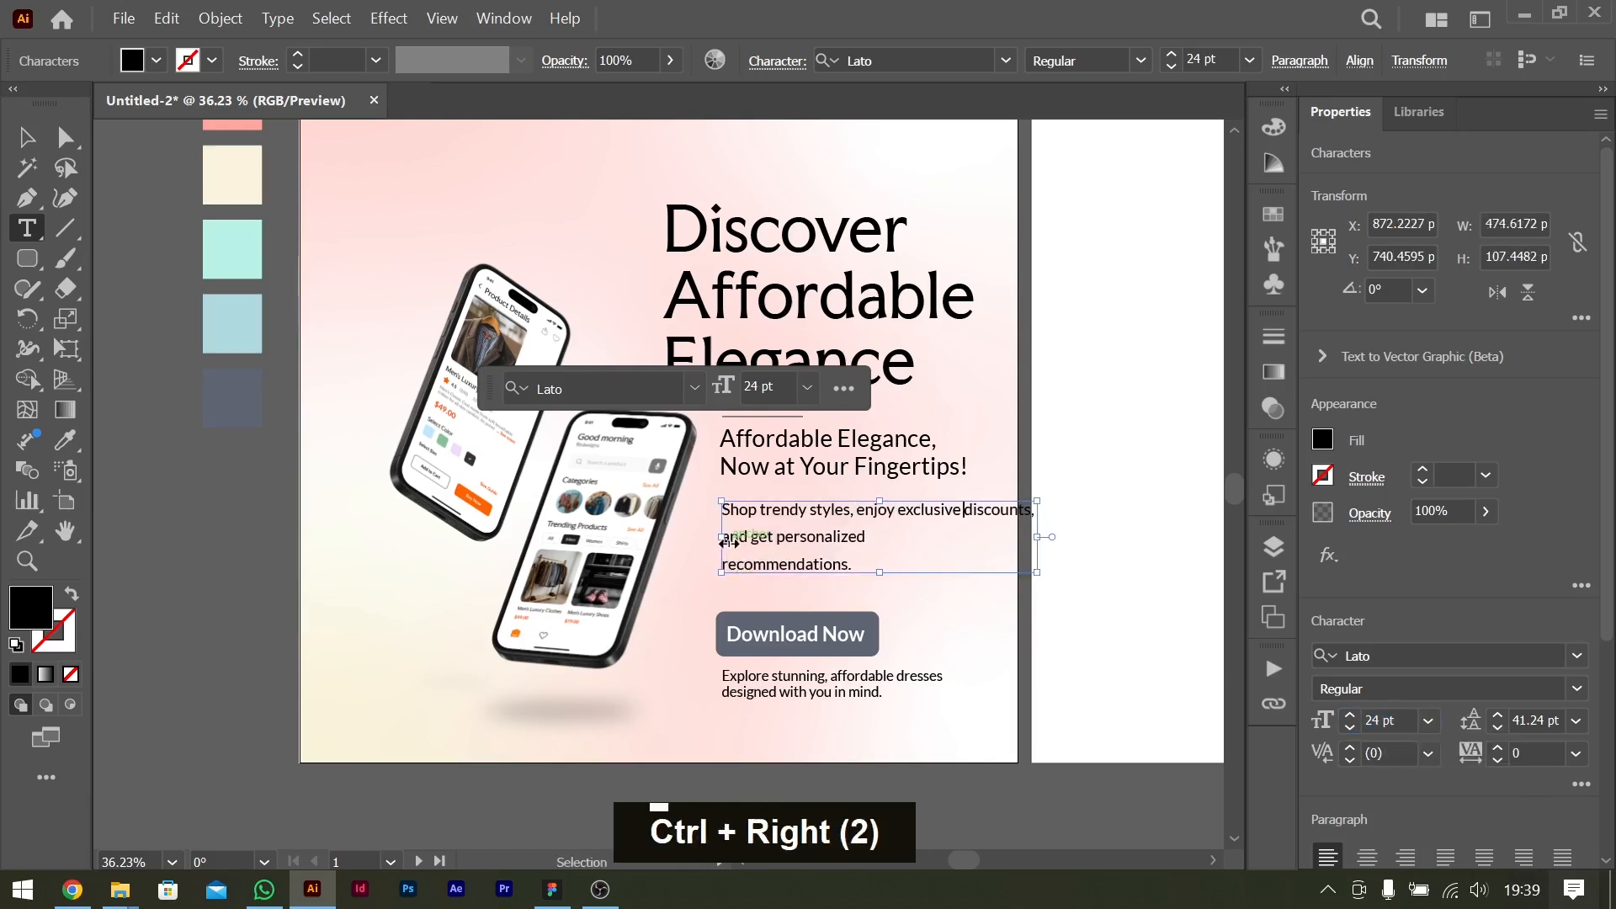
pyautogui.press('Return')
pyautogui.press('Down')
pyautogui.press('BackSpace')
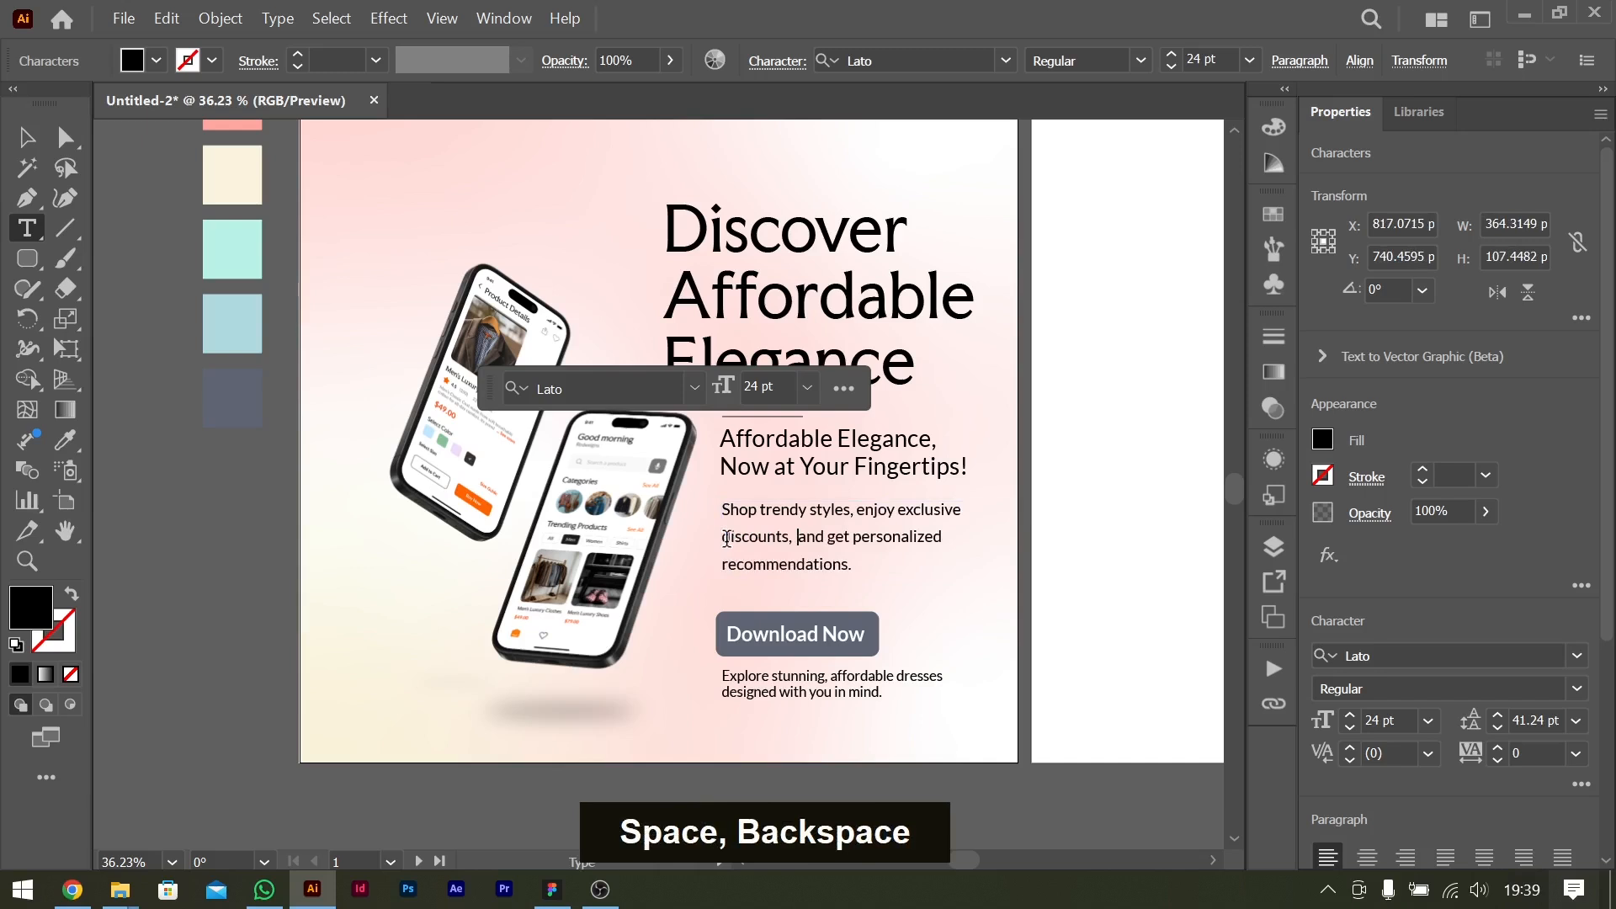
pyautogui.press('BackSpace')
# Tighten the benefits text's line spacing by setting its leading to Auto.
pyautogui.hotkey('ctrl', 'a')
pyautogui.hotkey('alt', 'Up')
pyautogui.hotkey('alt', 'Up')
pyautogui.hotkey('alt', 'Up')
pyautogui.hotkey('alt', 'Up')
pyautogui.hotkey('alt', 'Up')
pyautogui.hotkey('alt', 'Up')
pyautogui.hotkey('alt', 'Up')
pyautogui.click(1576, 721)
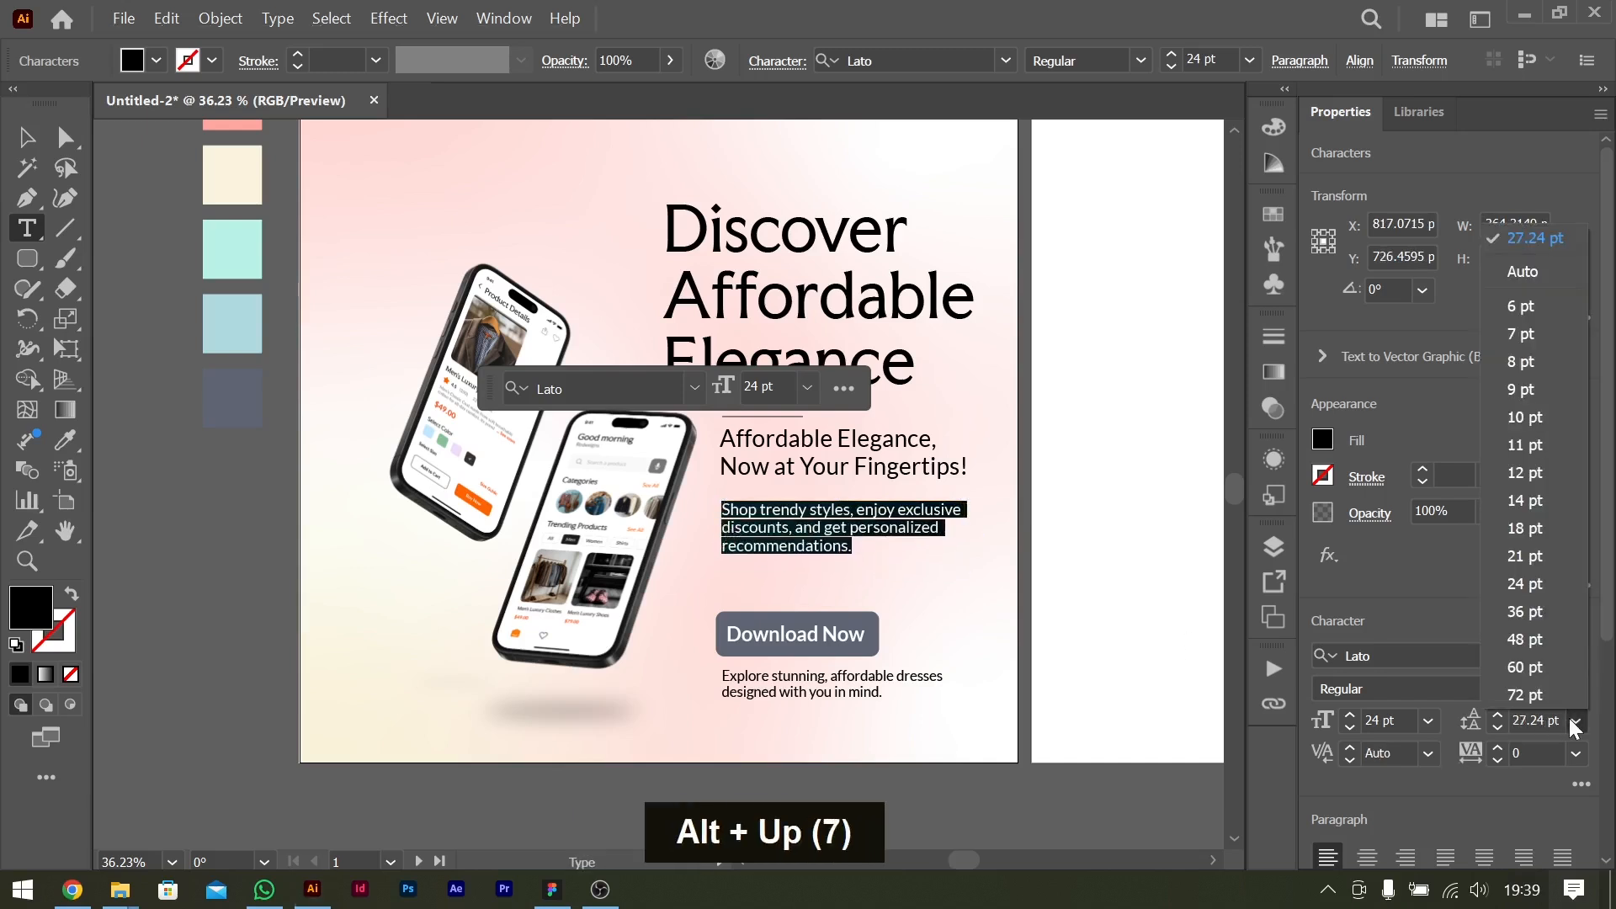
pyautogui.click(1515, 266)
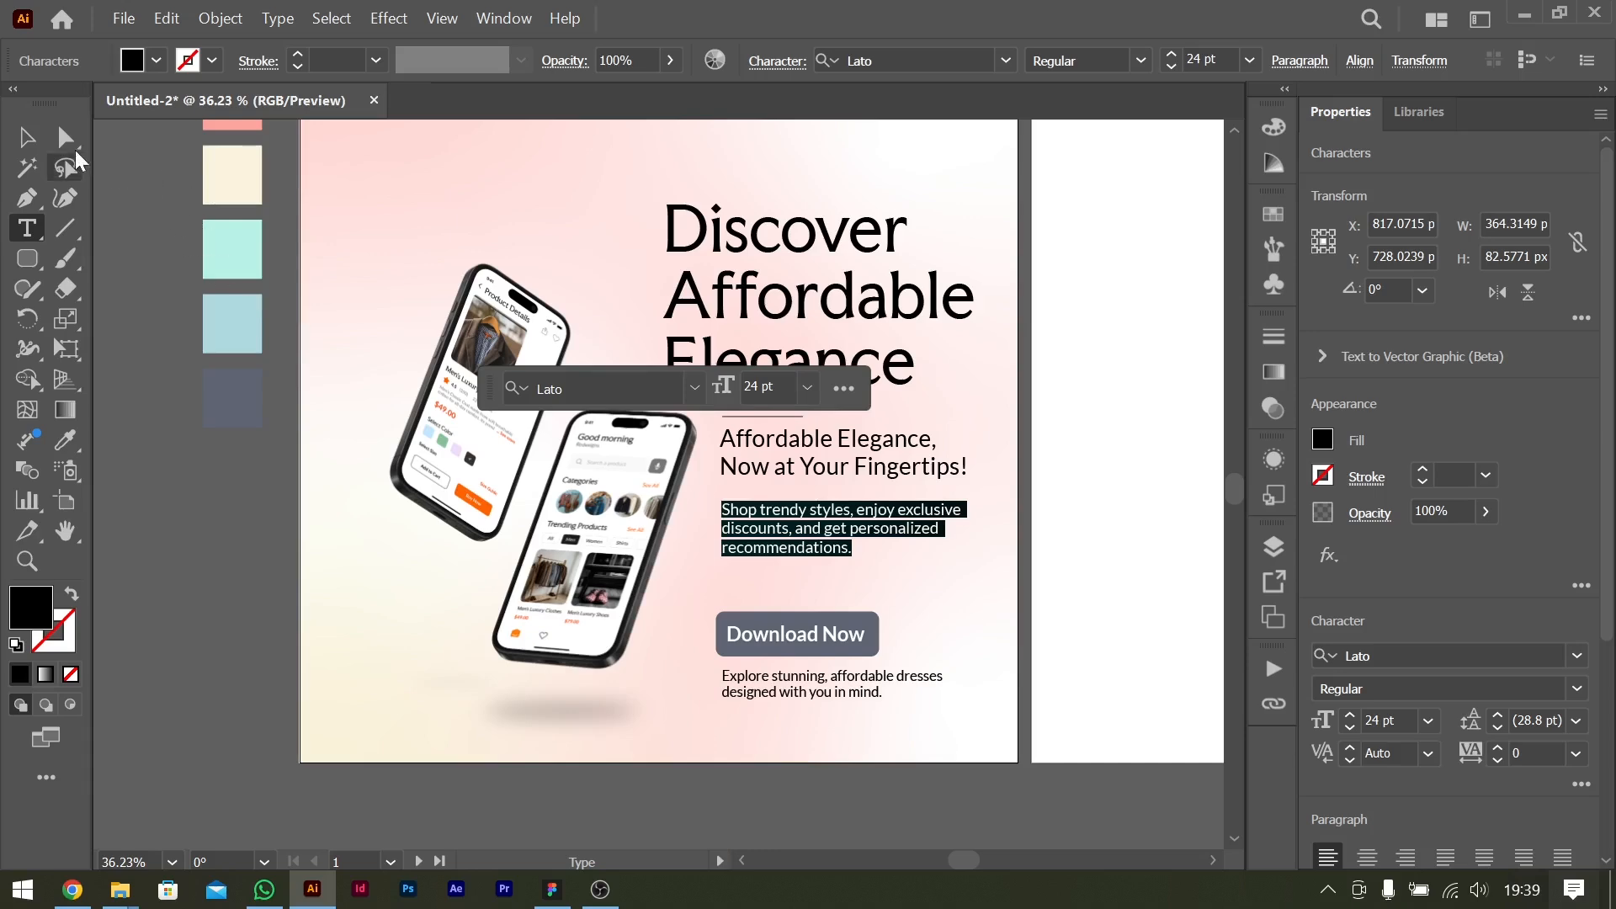
# Nudge the benefits text up 10 px toward the tagline and deselect it.
pyautogui.click(30, 142)
pyautogui.hotkey('shift', 'Up')
pyautogui.hotkey('shift', 'Up')
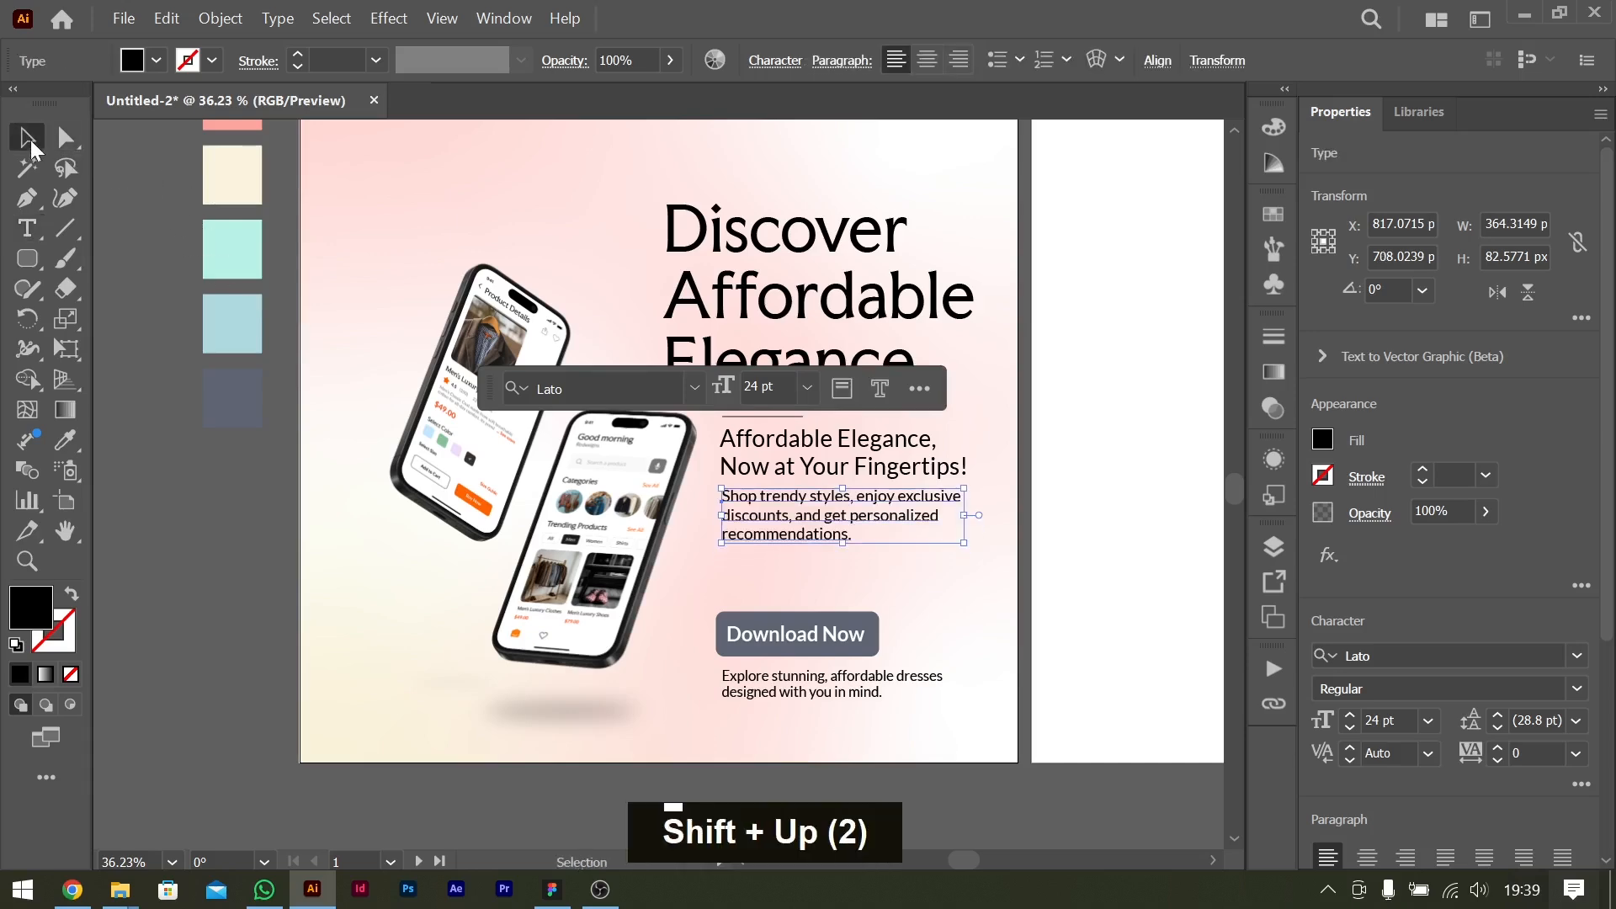
pyautogui.hotkey('shift', 'Down')
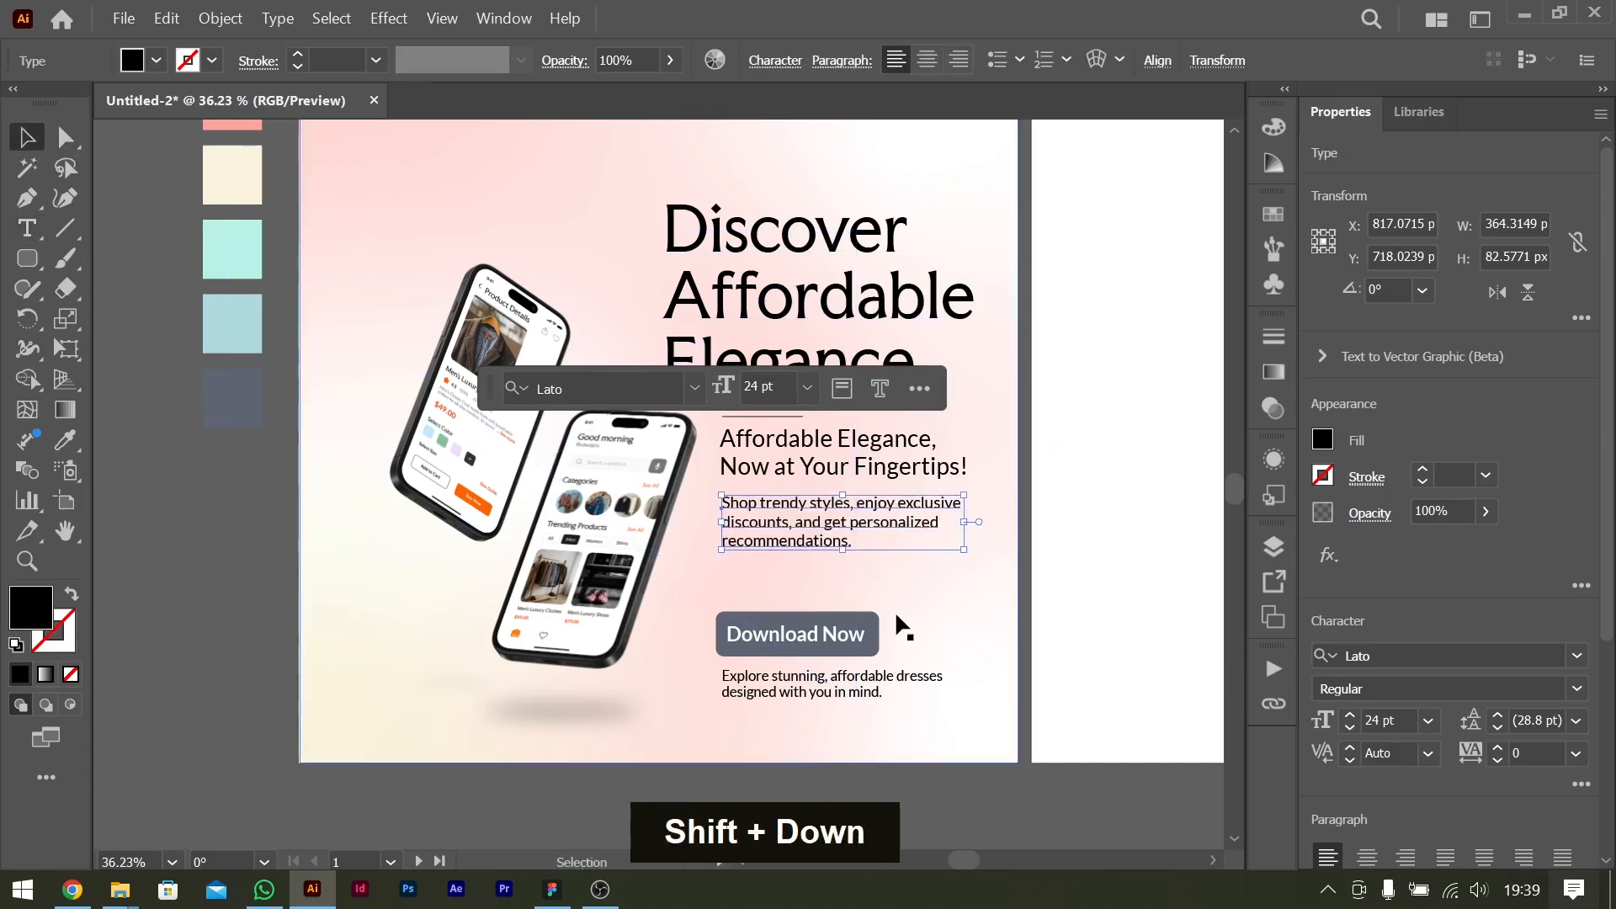
pyautogui.scroll(3, 1098, 528)
pyautogui.click(1167, 510)
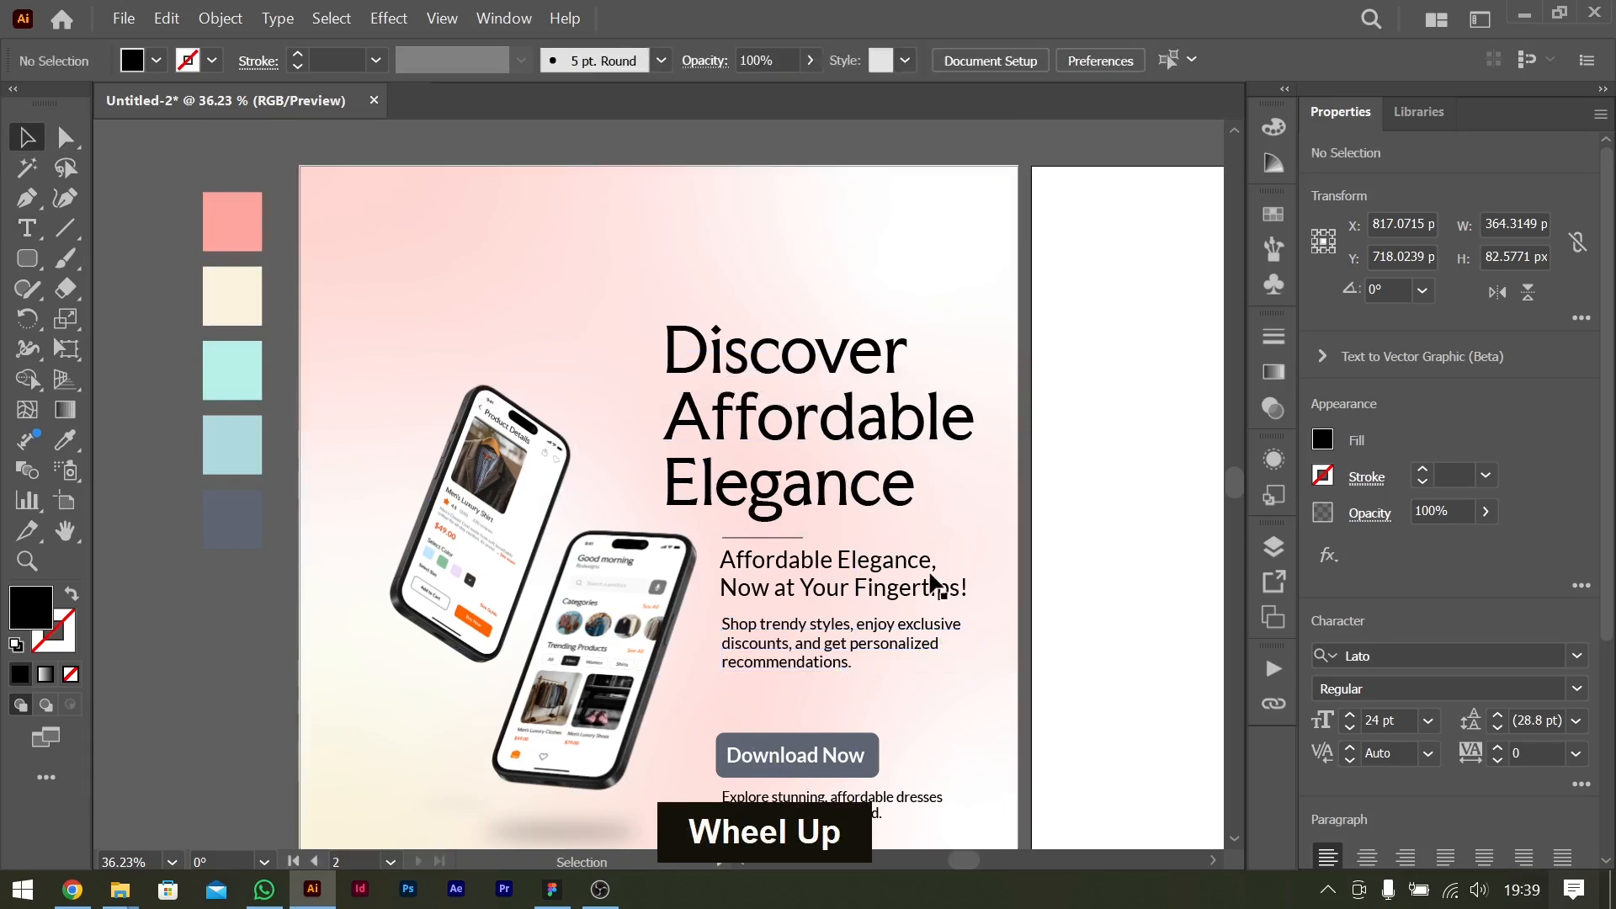
# Group the phone mockup image with its shadow ellipse and move the group up and to the left on the flyer.
pyautogui.hscroll(-4, 930, 577)
pyautogui.scroll(-2, 930, 577)
pyautogui.moveTo(760, 571); pyautogui.dragTo(740, 549)
pyautogui.hotkey('ctrl', 'z')
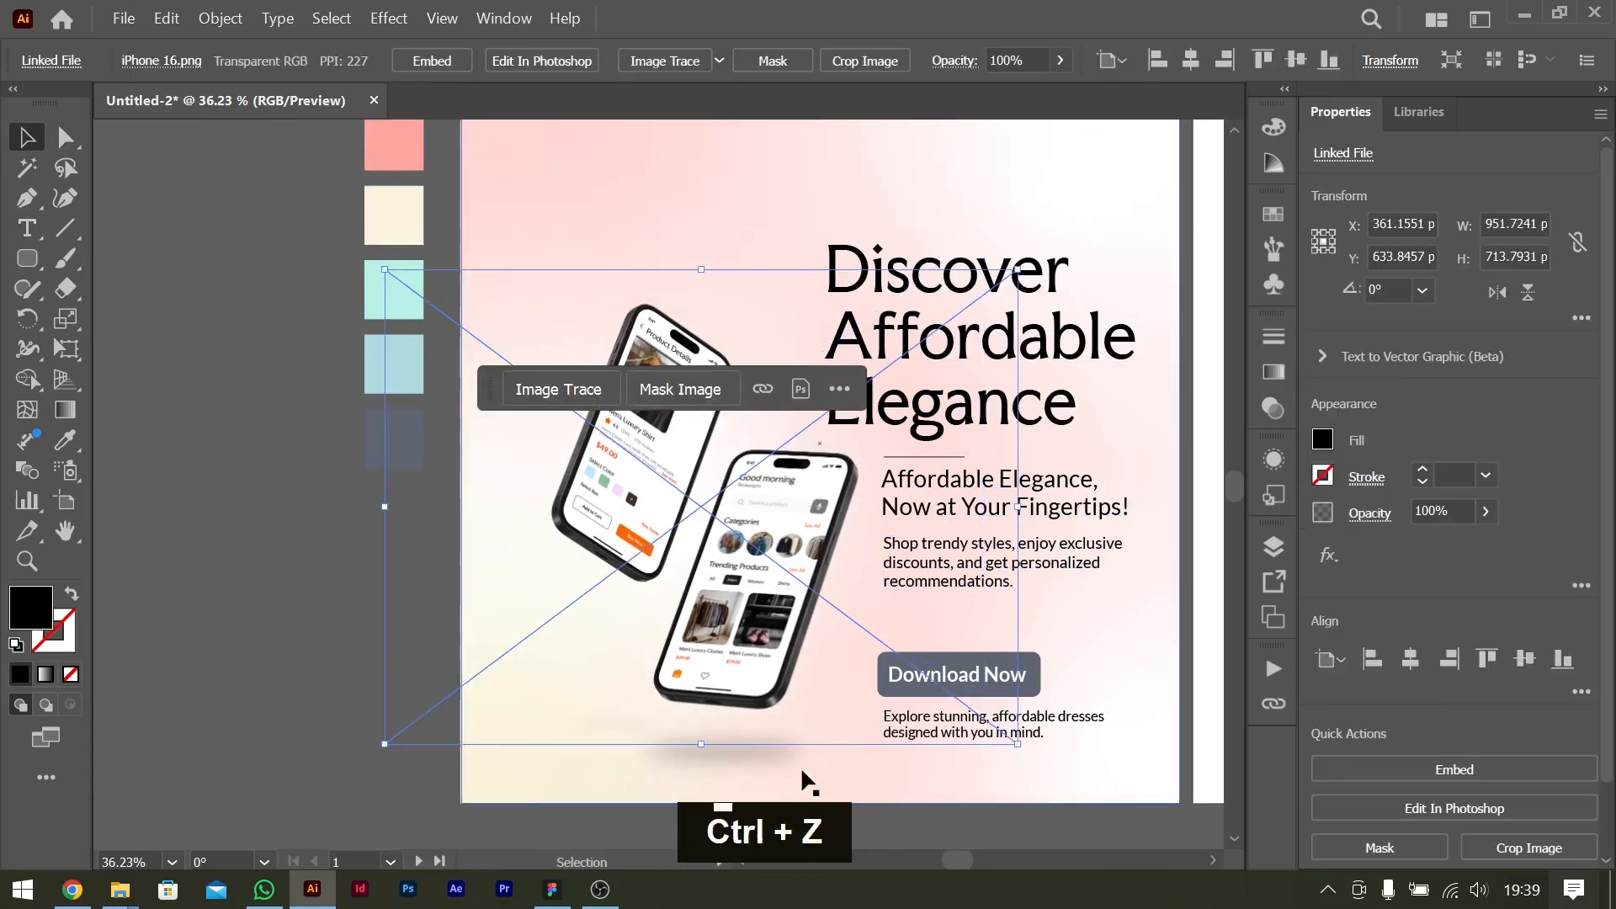
pyautogui.keyDown('shift'); pyautogui.click(698, 752); pyautogui.keyUp('shift')
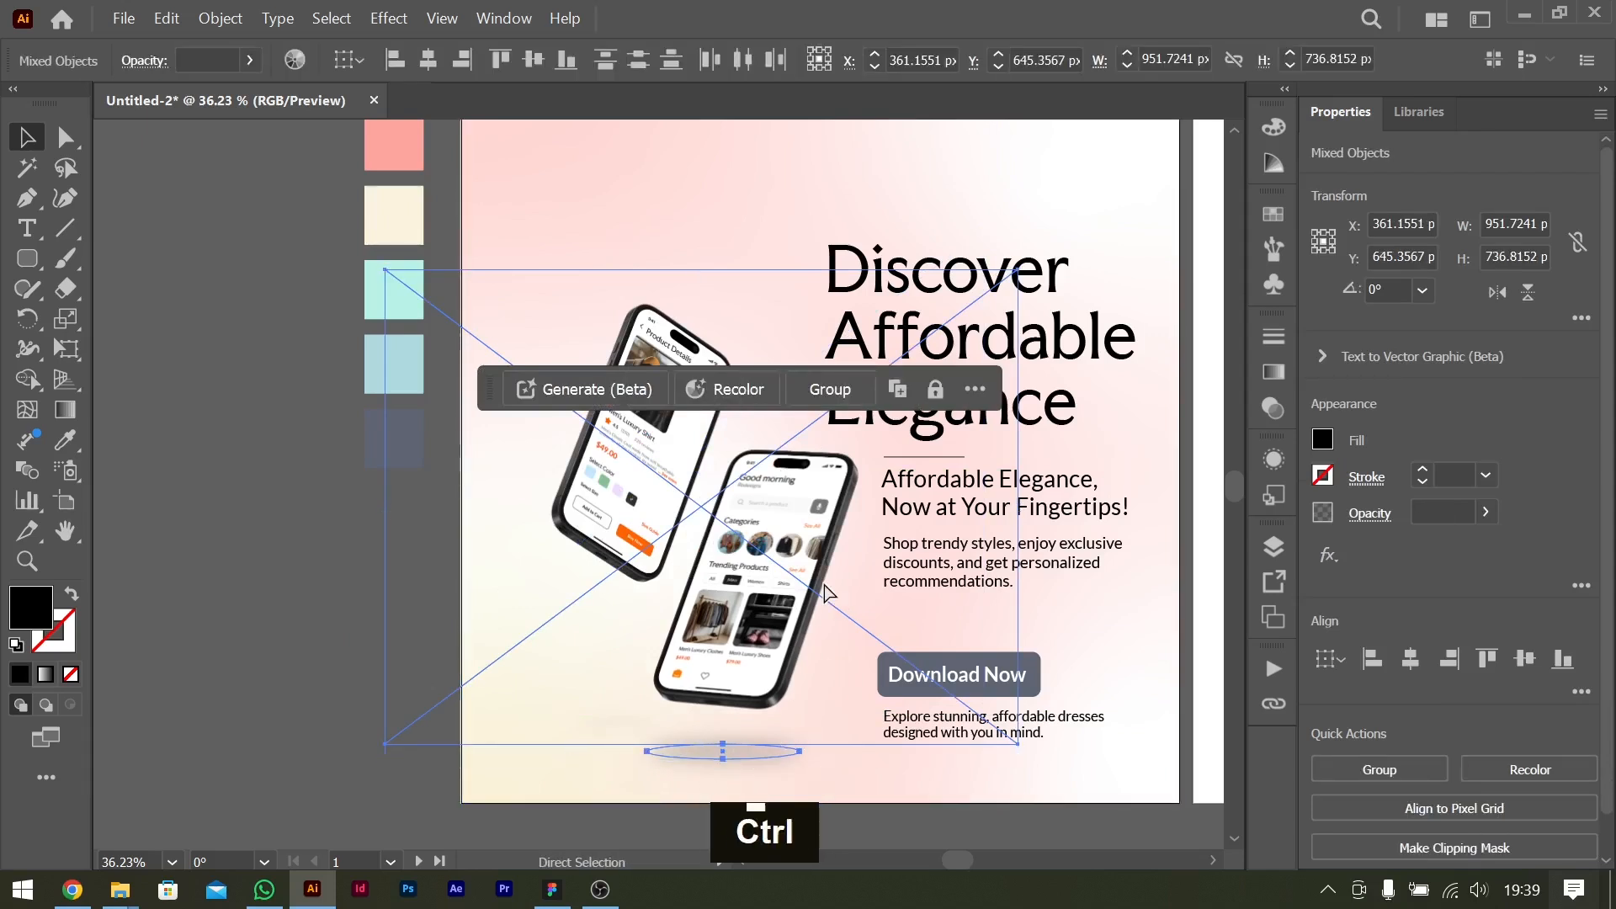
pyautogui.hotkey('ctrl', 'g')
pyautogui.moveTo(796, 540); pyautogui.dragTo(739, 548)
# Move the divider line, tagline and benefits text together about 80 px left to line up with the headline's left edge.
pyautogui.keyDown('shift'); pyautogui.click(1032, 482); pyautogui.keyUp('shift')
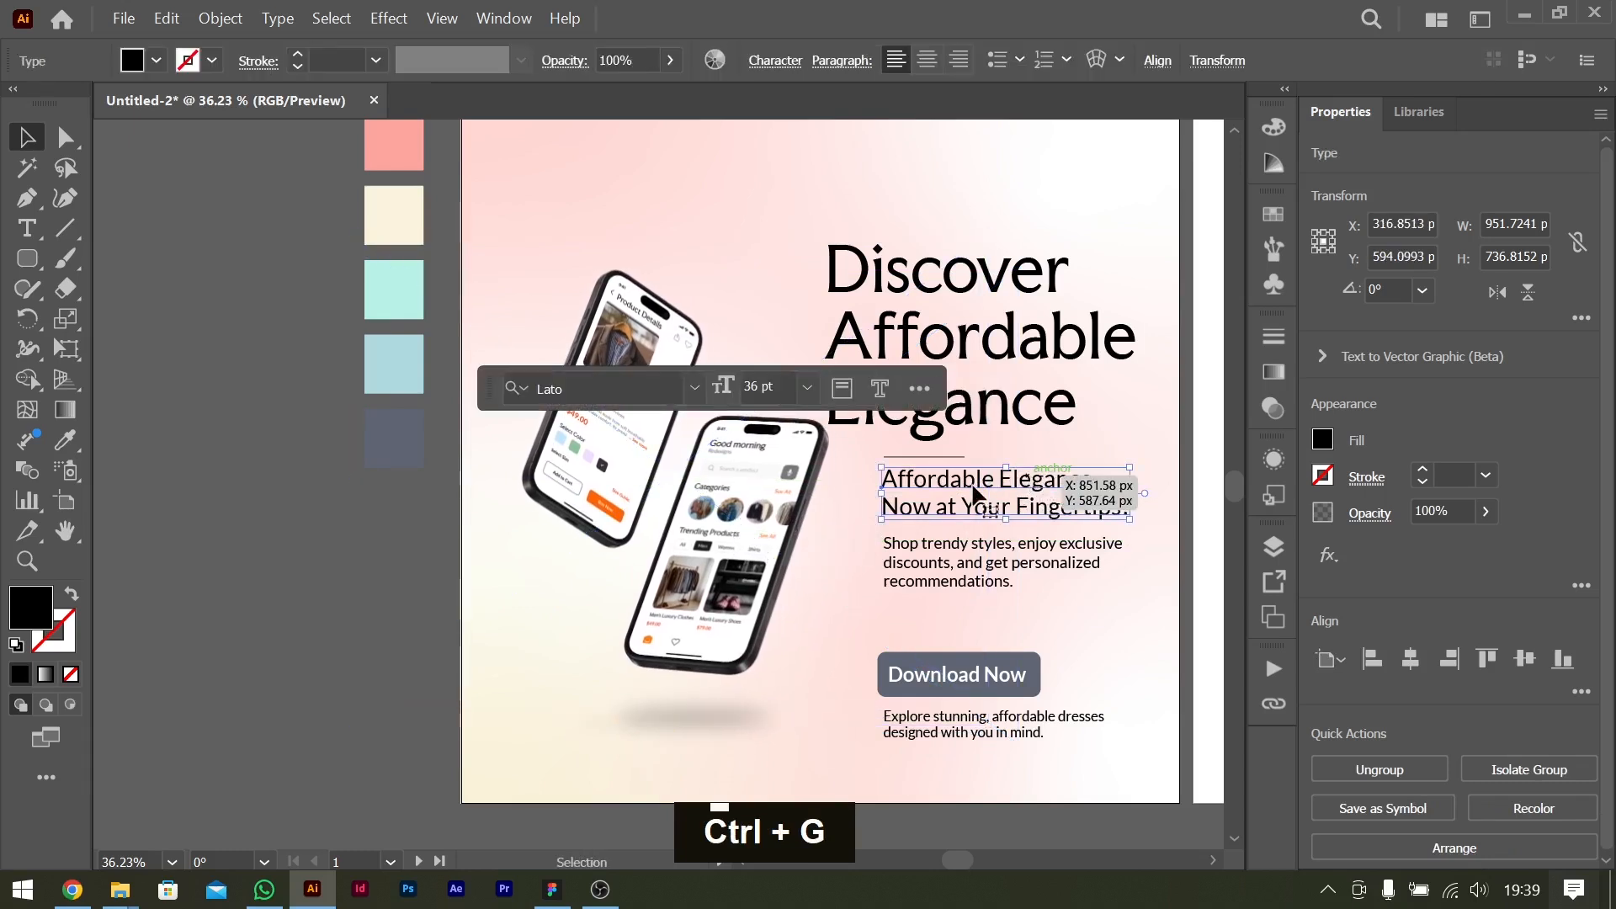
pyautogui.keyDown('shift'); pyautogui.click(942, 464); pyautogui.keyUp('shift')
pyautogui.keyDown('shift'); pyautogui.click(946, 547); pyautogui.keyUp('shift')
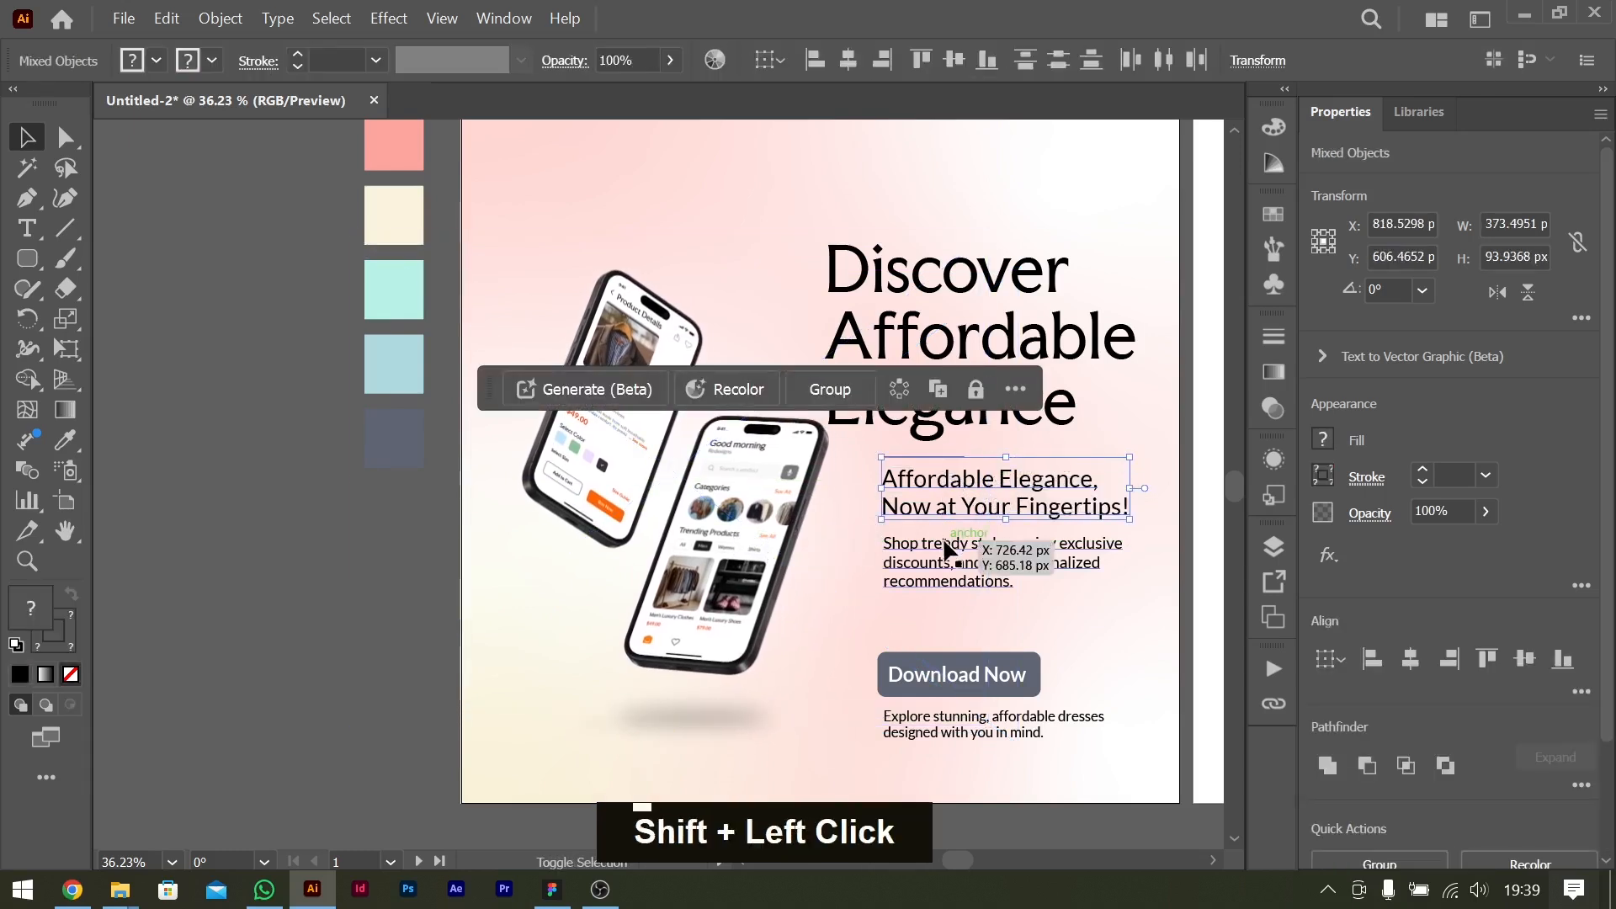
pyautogui.moveTo(1020, 551); pyautogui.dragTo(969, 551)
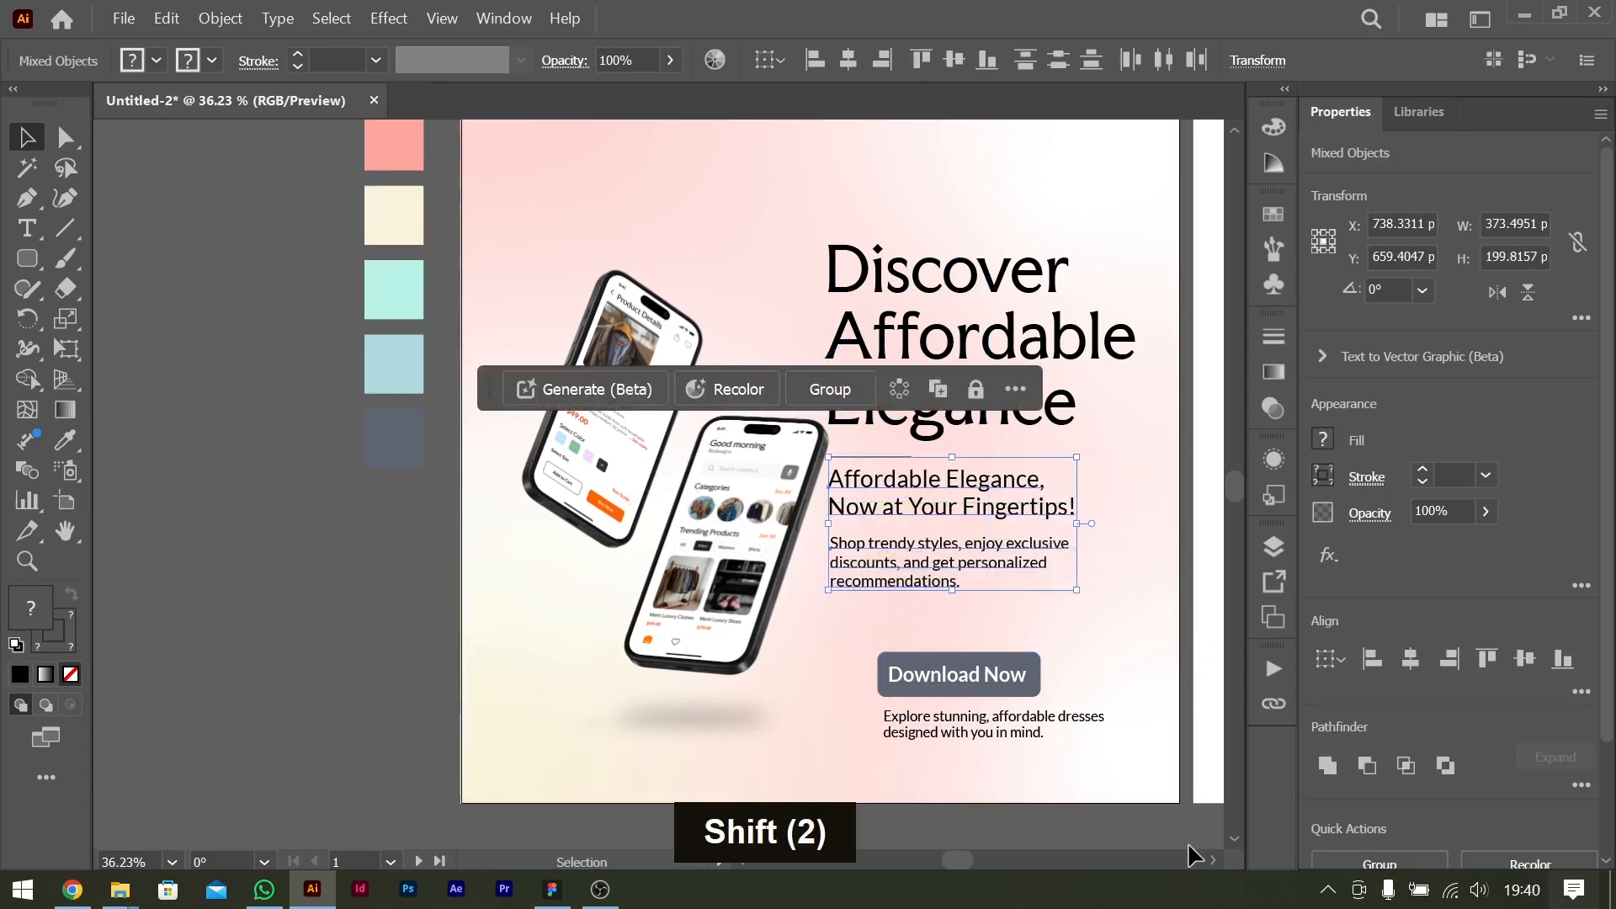
# Move the "Download Now" text, its button rectangle and the intro text together slightly left and down, and dismiss the Sticky Keys dialog.
pyautogui.click(966, 719)
pyautogui.keyDown('shift'); pyautogui.click(998, 679); pyautogui.keyUp('shift')
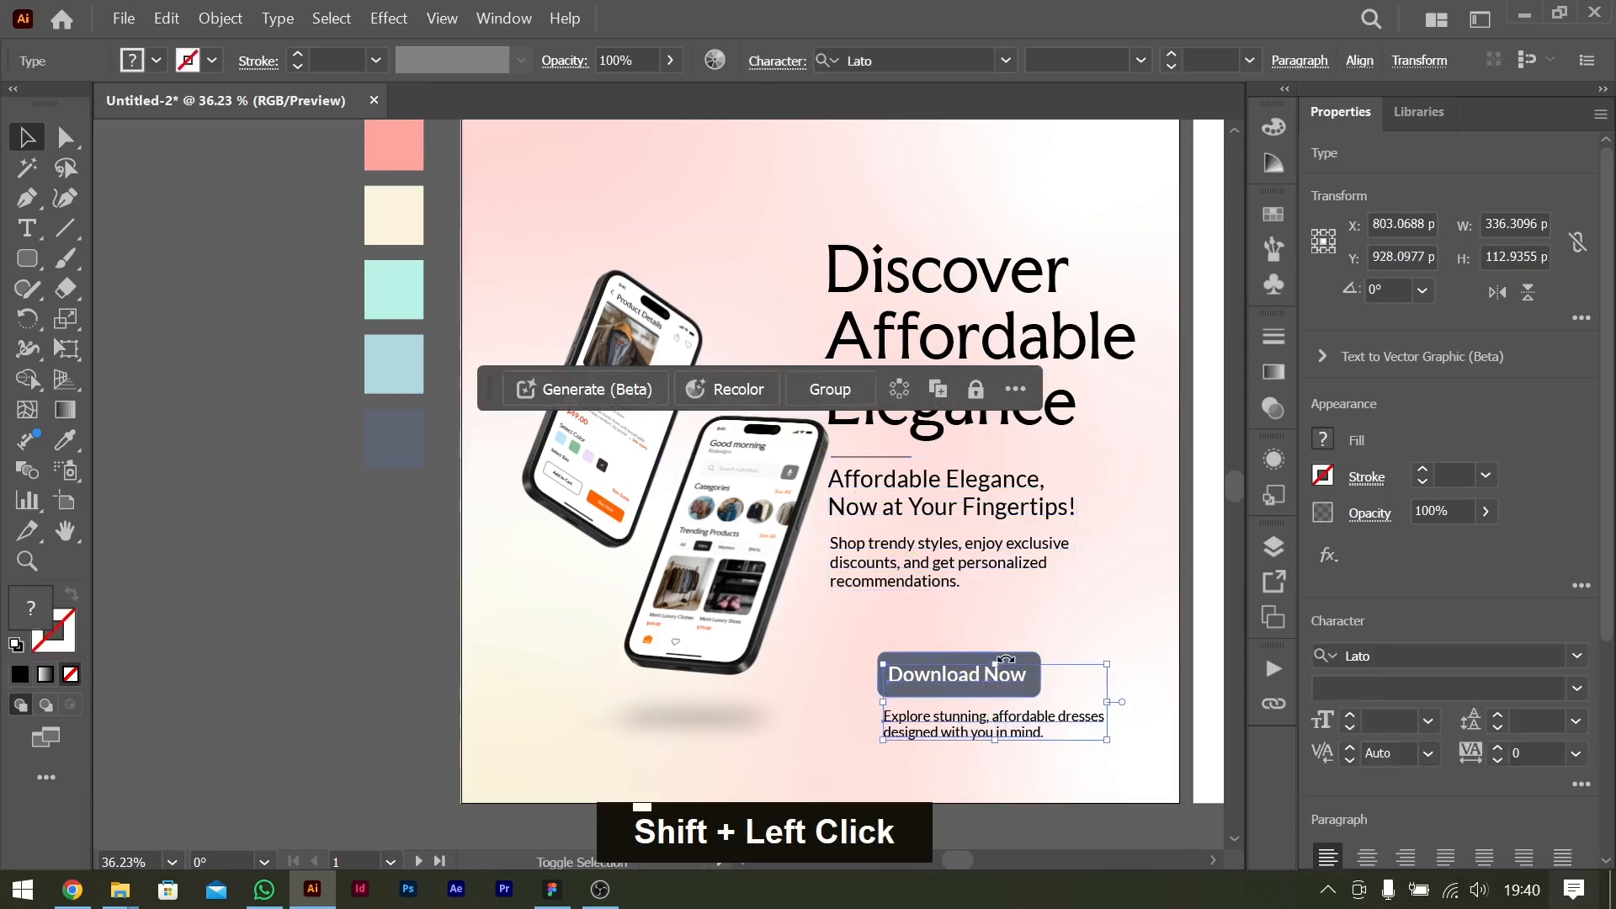
pyautogui.keyDown('shift'); pyautogui.click(1027, 678); pyautogui.keyUp('shift')
pyautogui.moveTo(1027, 678)
pyautogui.mouseDown()
pyautogui.moveTo(974, 678)
pyautogui.moveTo(1013, 679)
pyautogui.moveTo(1010, 700)
pyautogui.moveTo(1007, 685)
pyautogui.mouseUp()
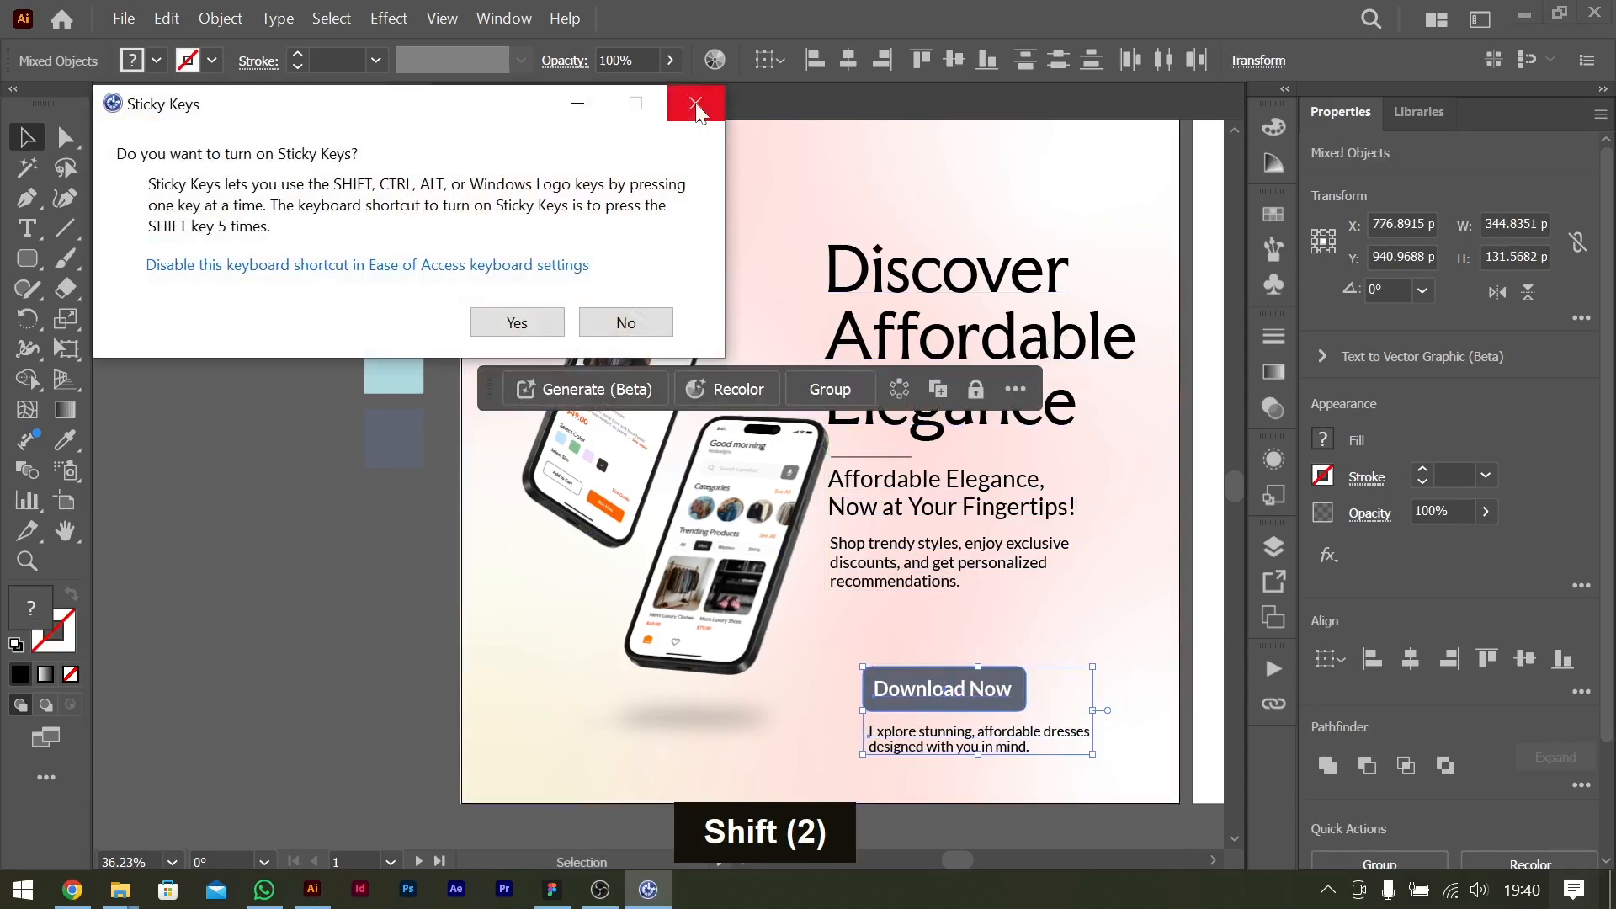
pyautogui.click(697, 110)
pyautogui.click(281, 654)
# Move the tagline and benefits text down away from the divider line, and shift the phone mockup group slightly right and down.
pyautogui.scroll(-1, 890, 522)
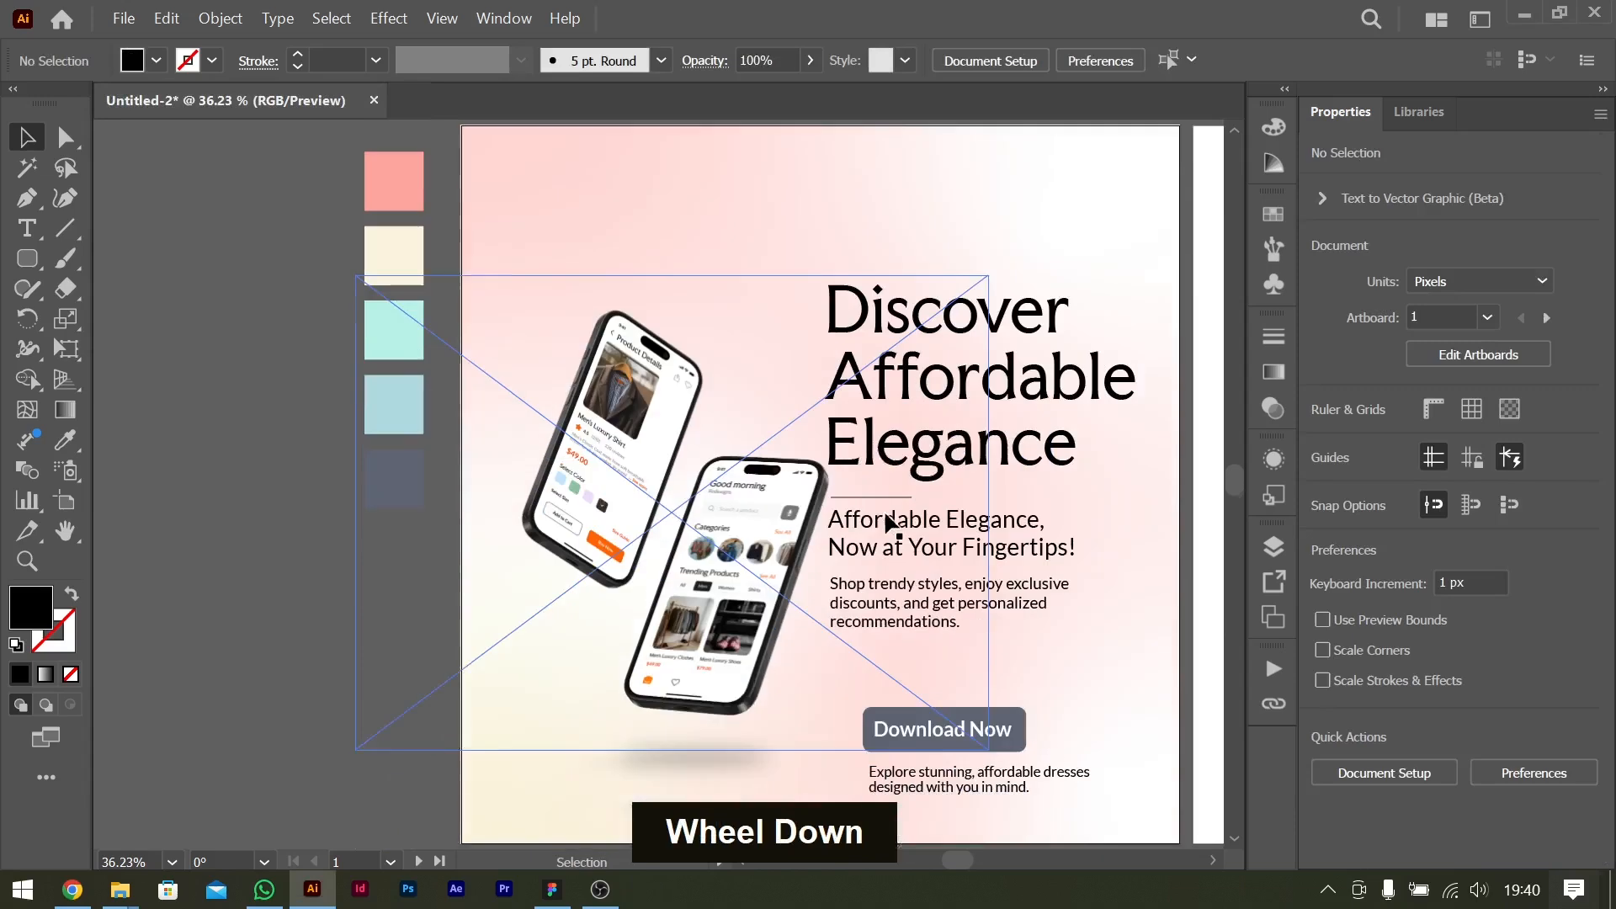
pyautogui.keyDown('shift'); pyautogui.click(1025, 461); pyautogui.keyUp('shift')
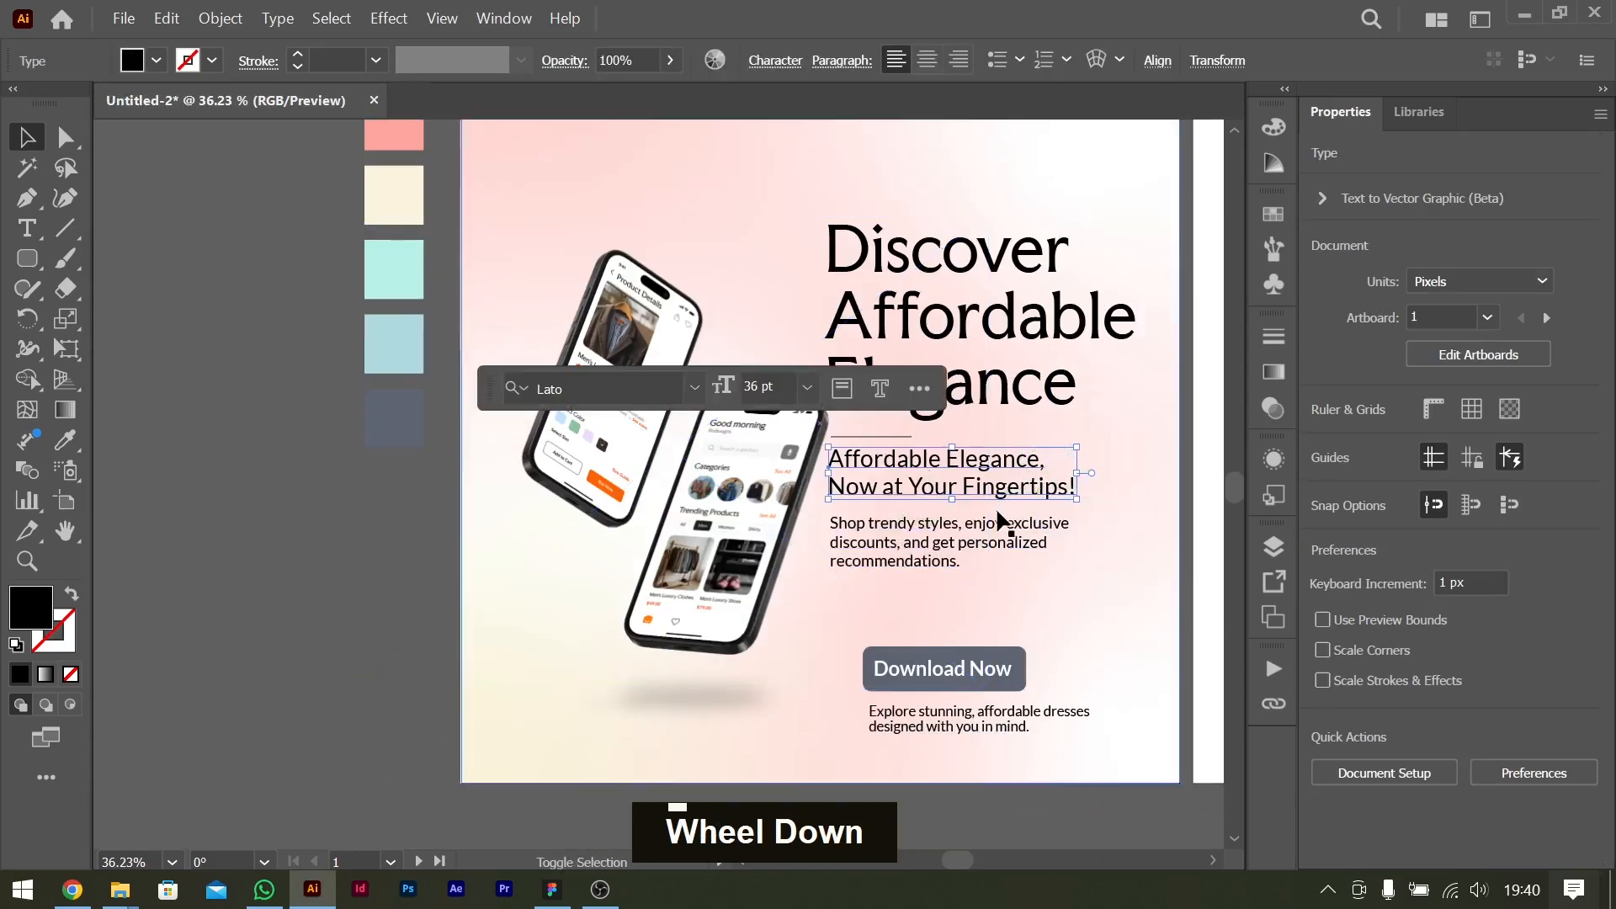
pyautogui.moveTo(1025, 478); pyautogui.dragTo(1025, 488)
pyautogui.click(279, 559)
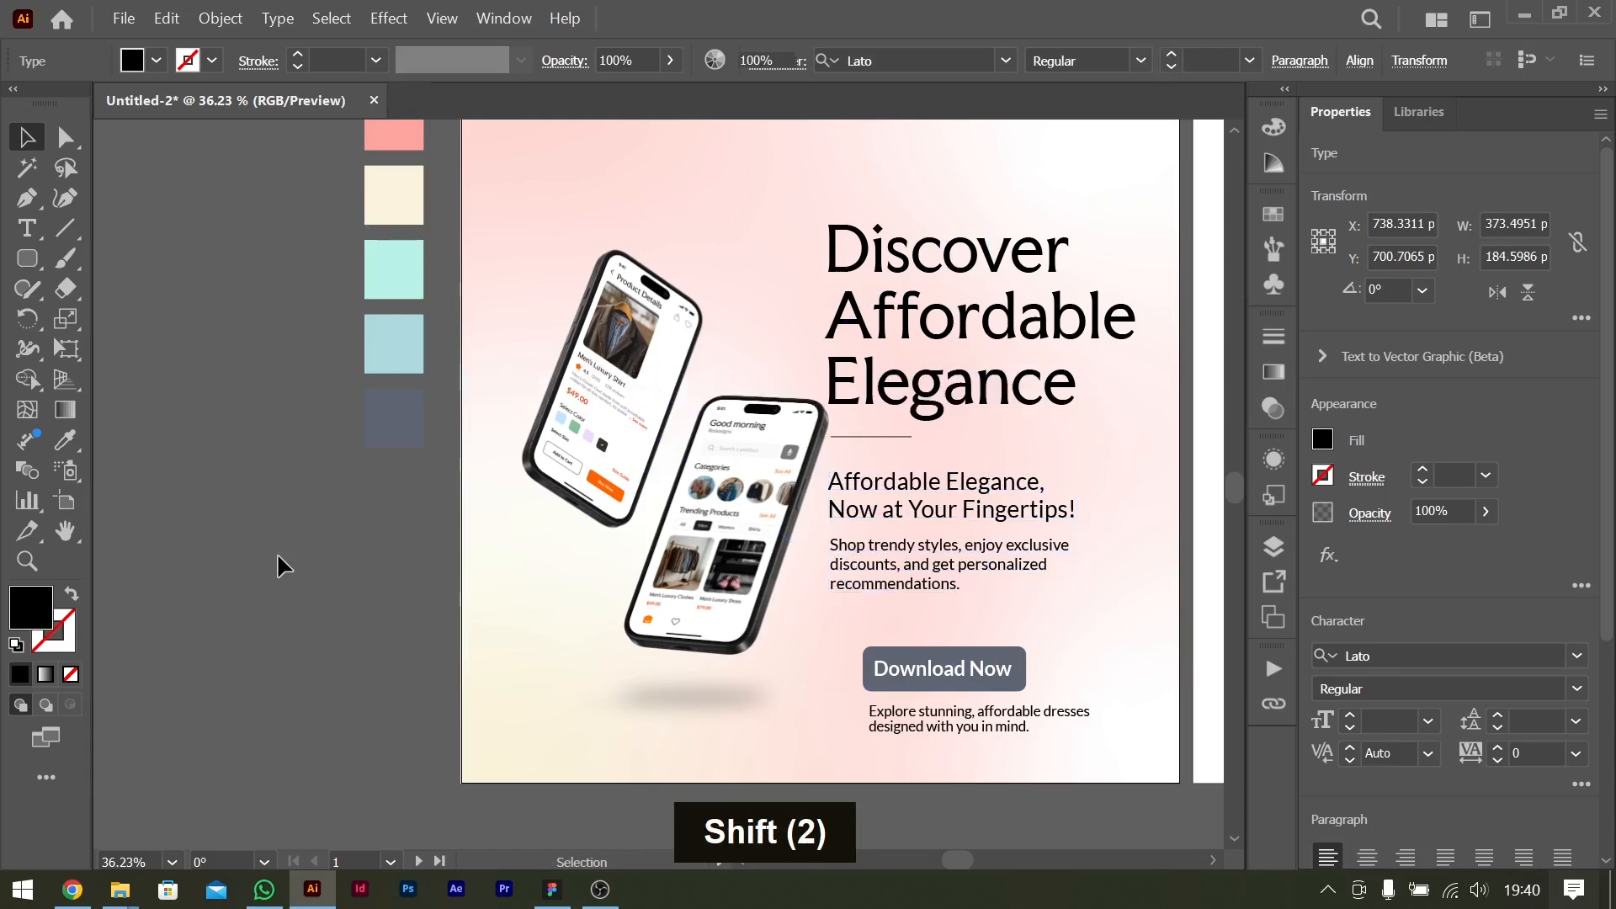
pyautogui.hscroll(10, 888, 476)
pyautogui.moveTo(576, 545); pyautogui.dragTo(571, 563)
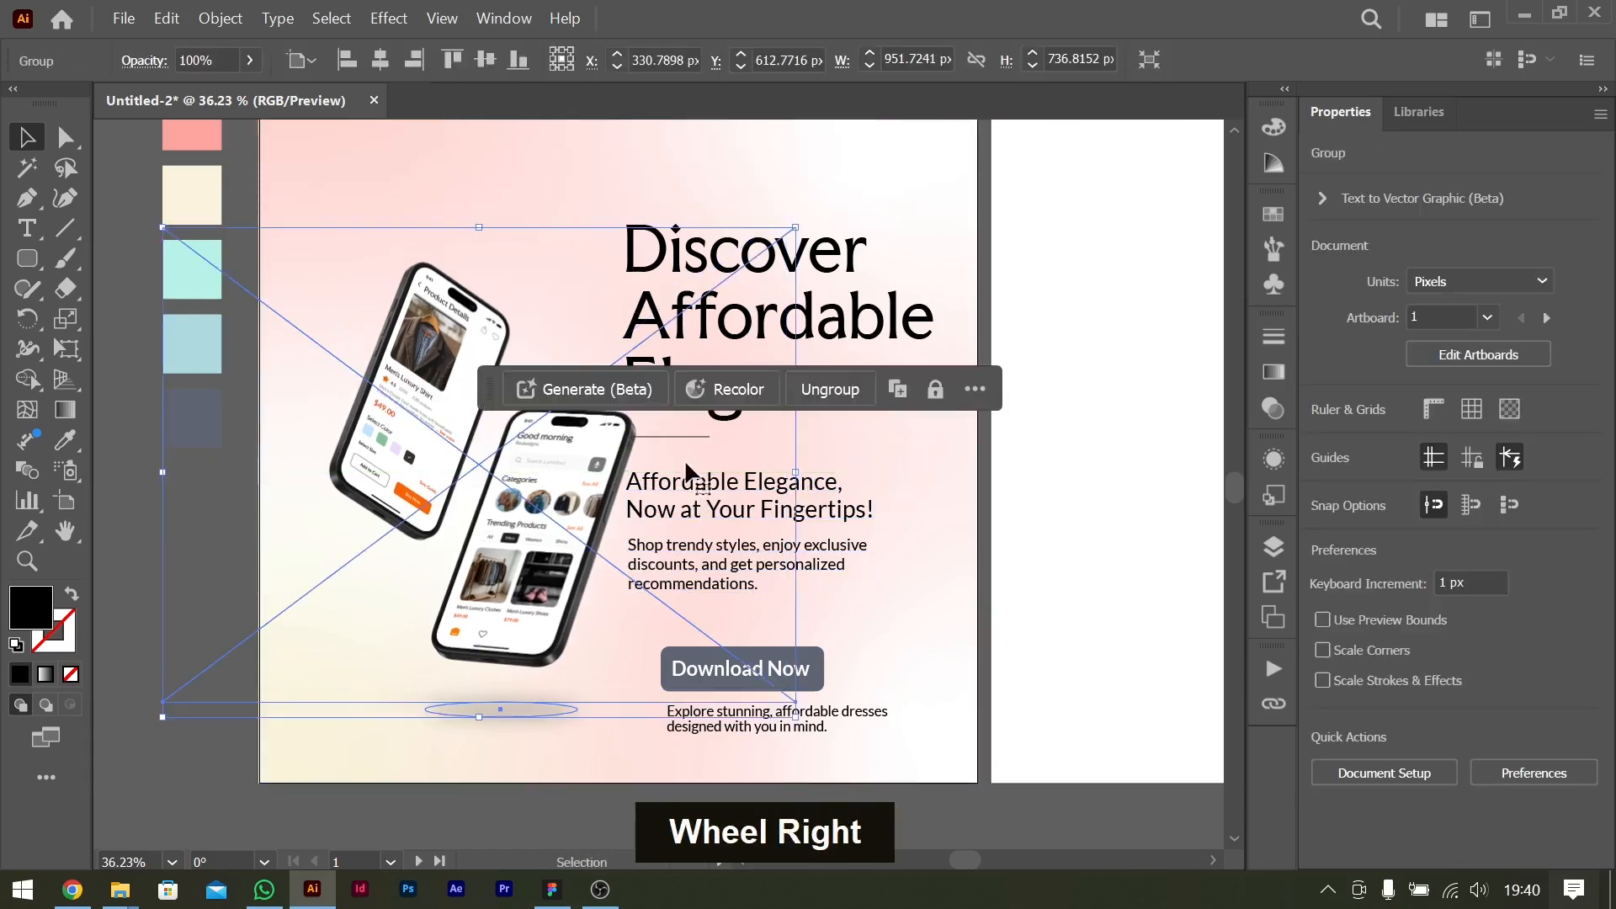
# Move the divider line down into the gap between the tagline and the benefits text, aligned with their left edge.
pyautogui.moveTo(698, 448); pyautogui.dragTo(688, 546)
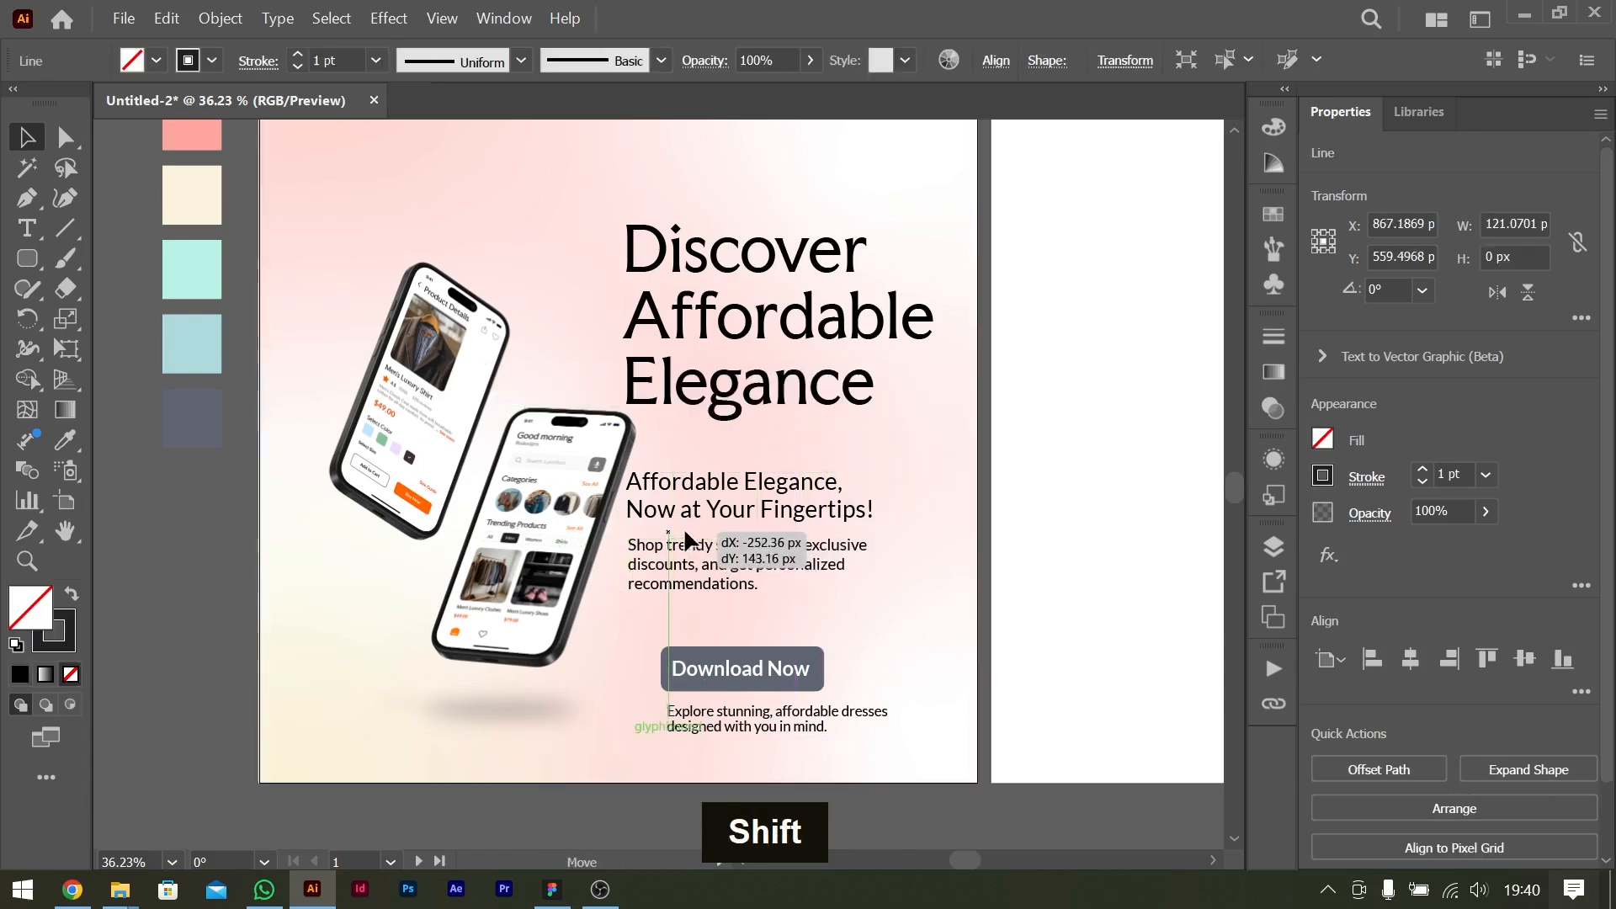
pyautogui.moveTo(682, 534); pyautogui.dragTo(683, 535)
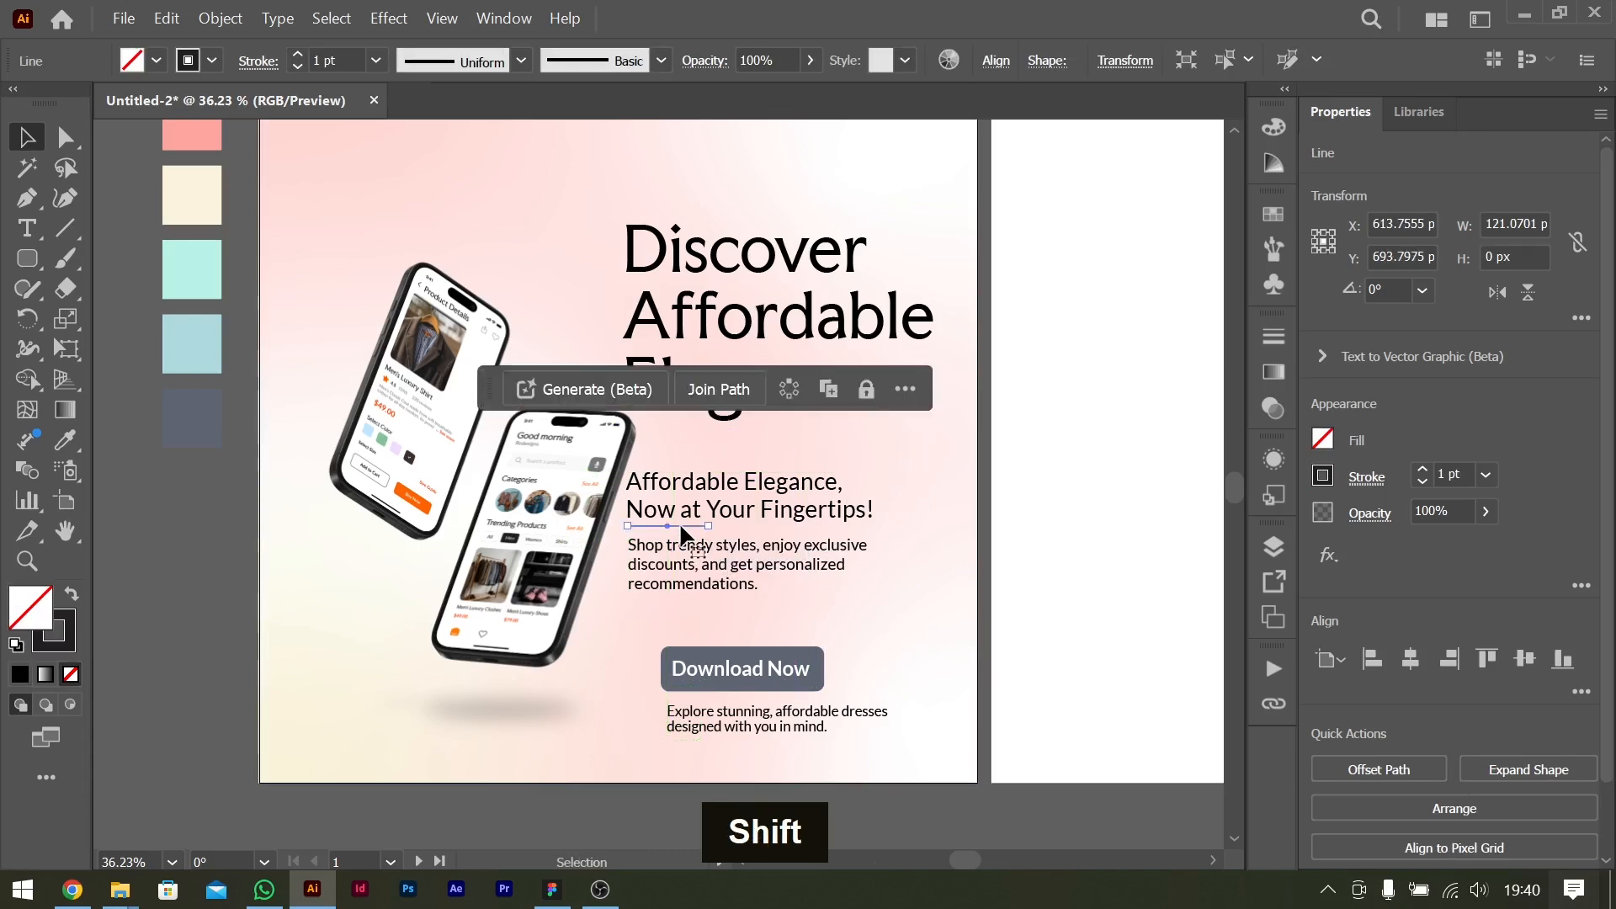
pyautogui.press('Down')
pyautogui.press('Down')
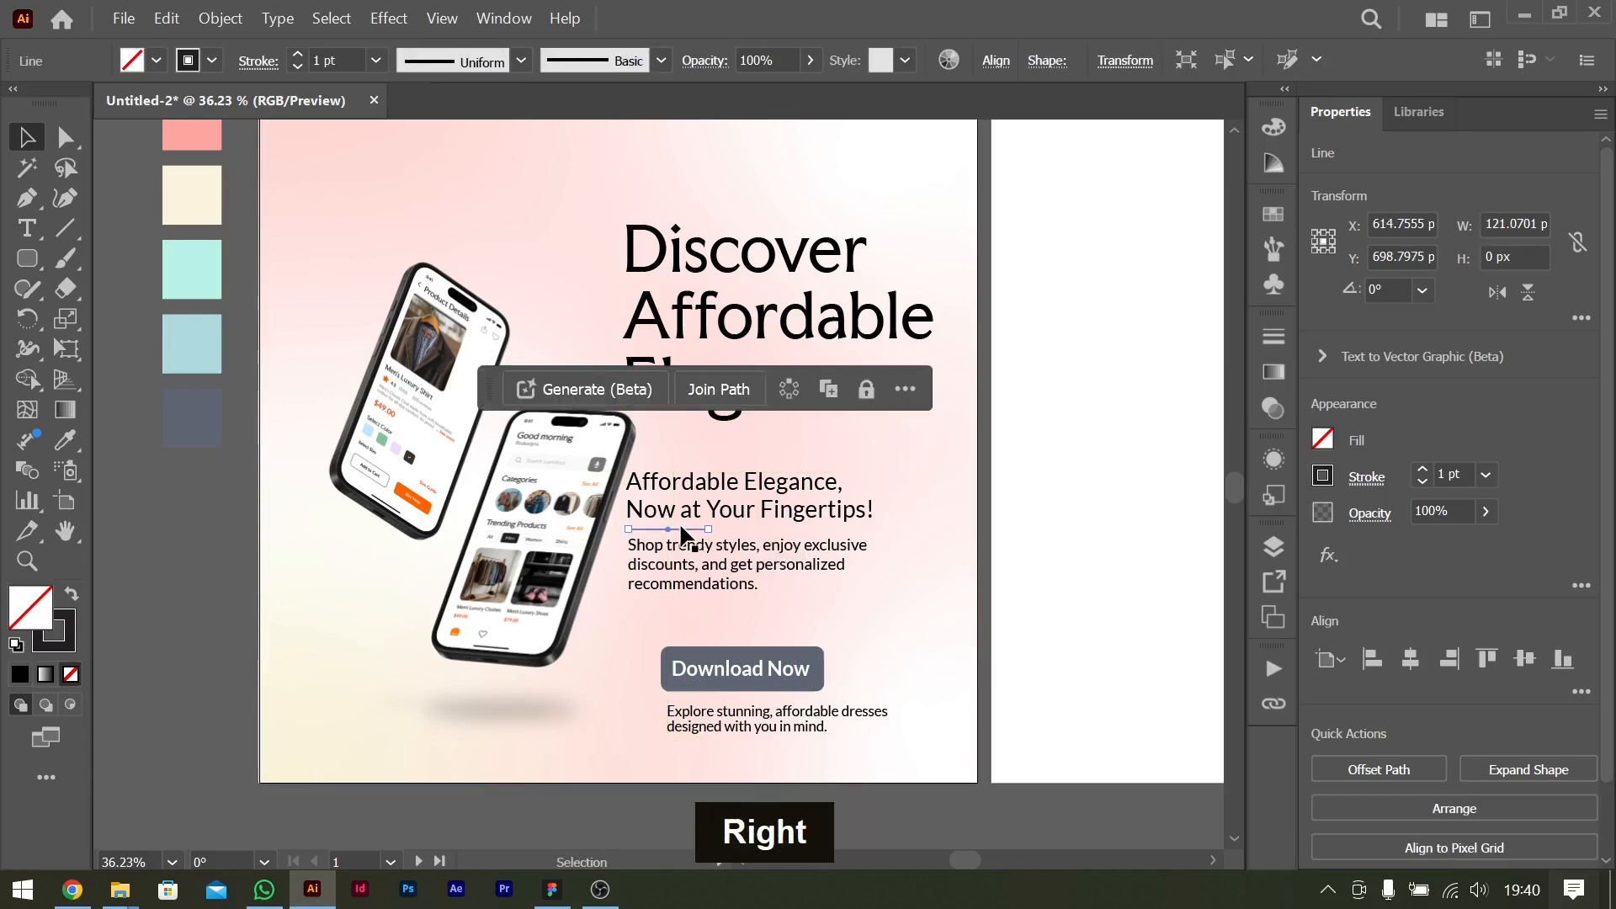
pyautogui.click(1159, 570)
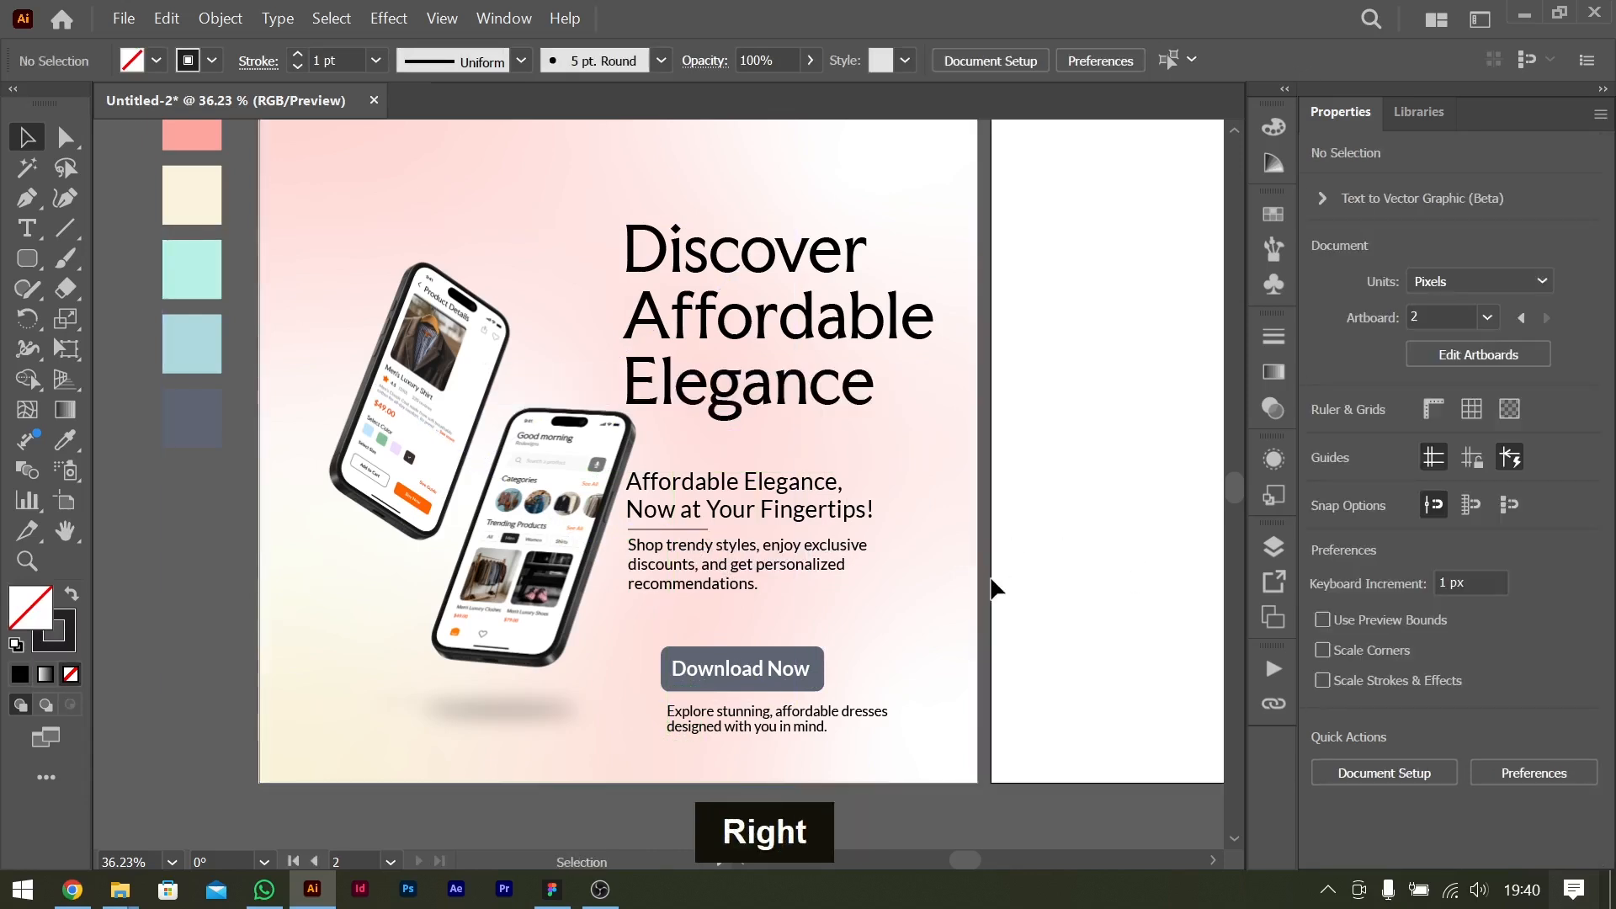
pyautogui.hscroll(-3, 994, 588)
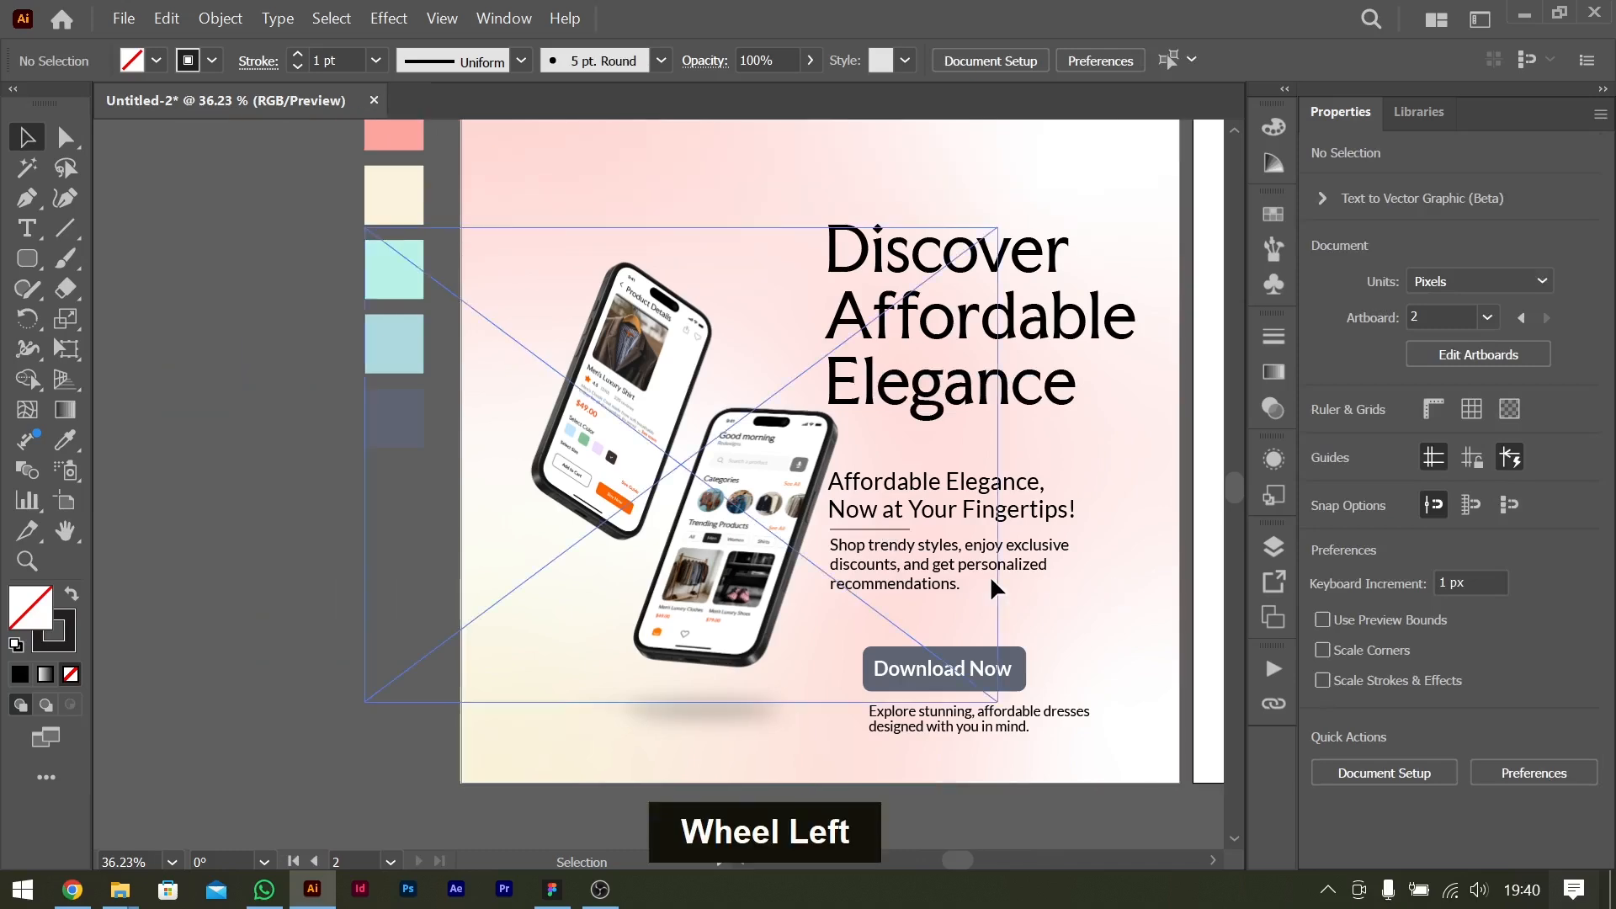
# Shift the phone mockup group slightly left, away from the text column.
pyautogui.hscroll(2, 994, 589)
pyautogui.scroll(2, 731, 547)
pyautogui.scroll(-1, 732, 511)
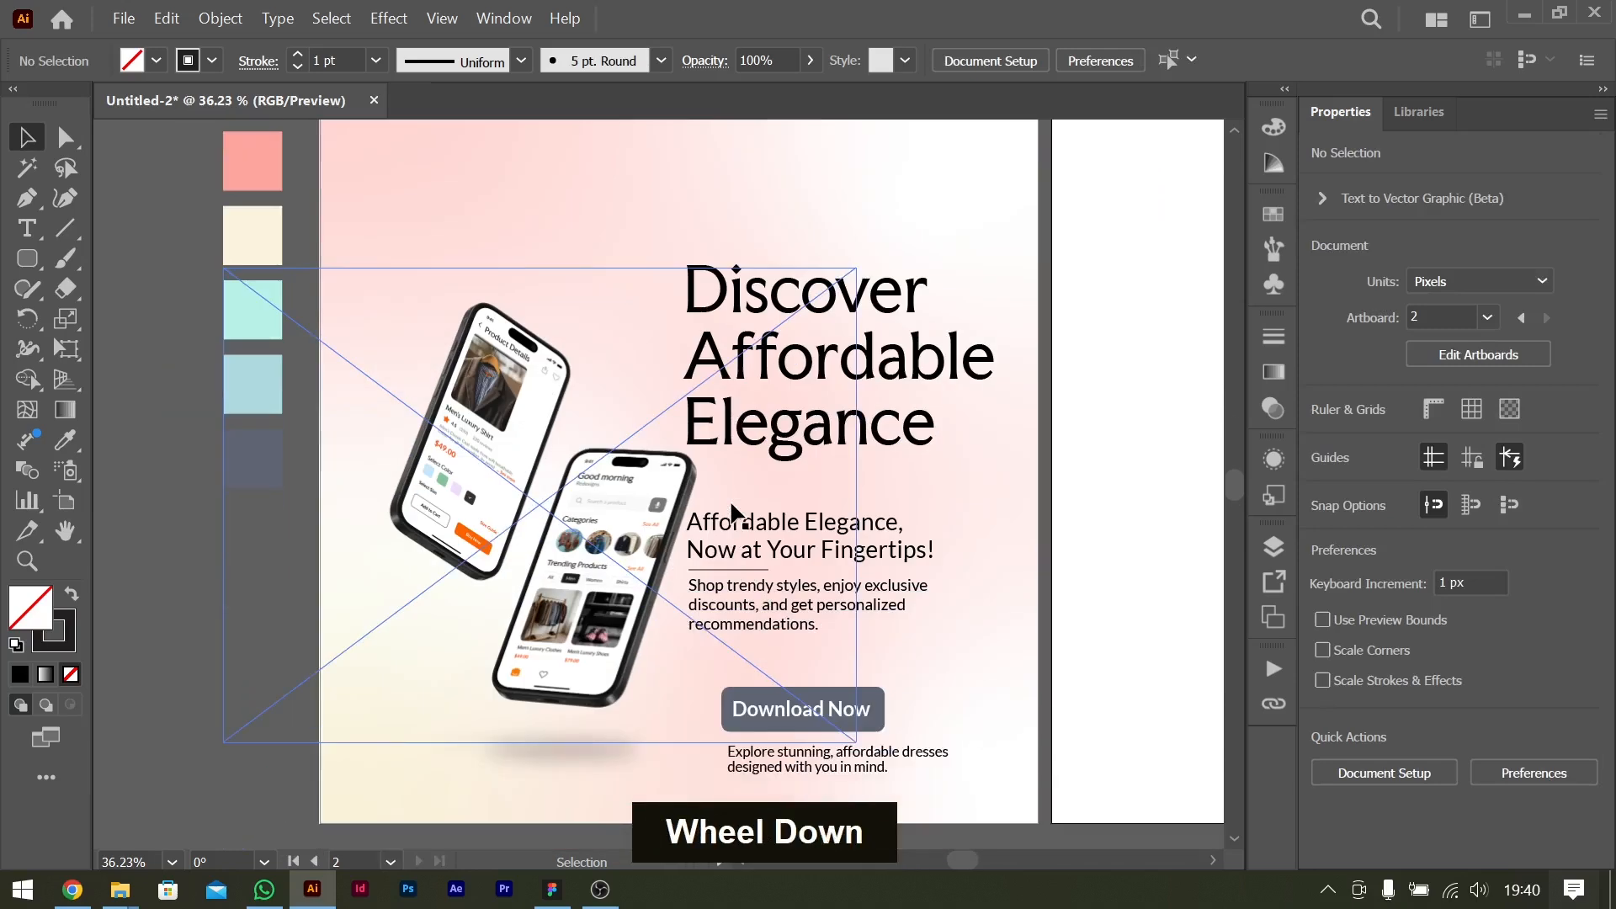
pyautogui.moveTo(644, 517); pyautogui.dragTo(637, 516)
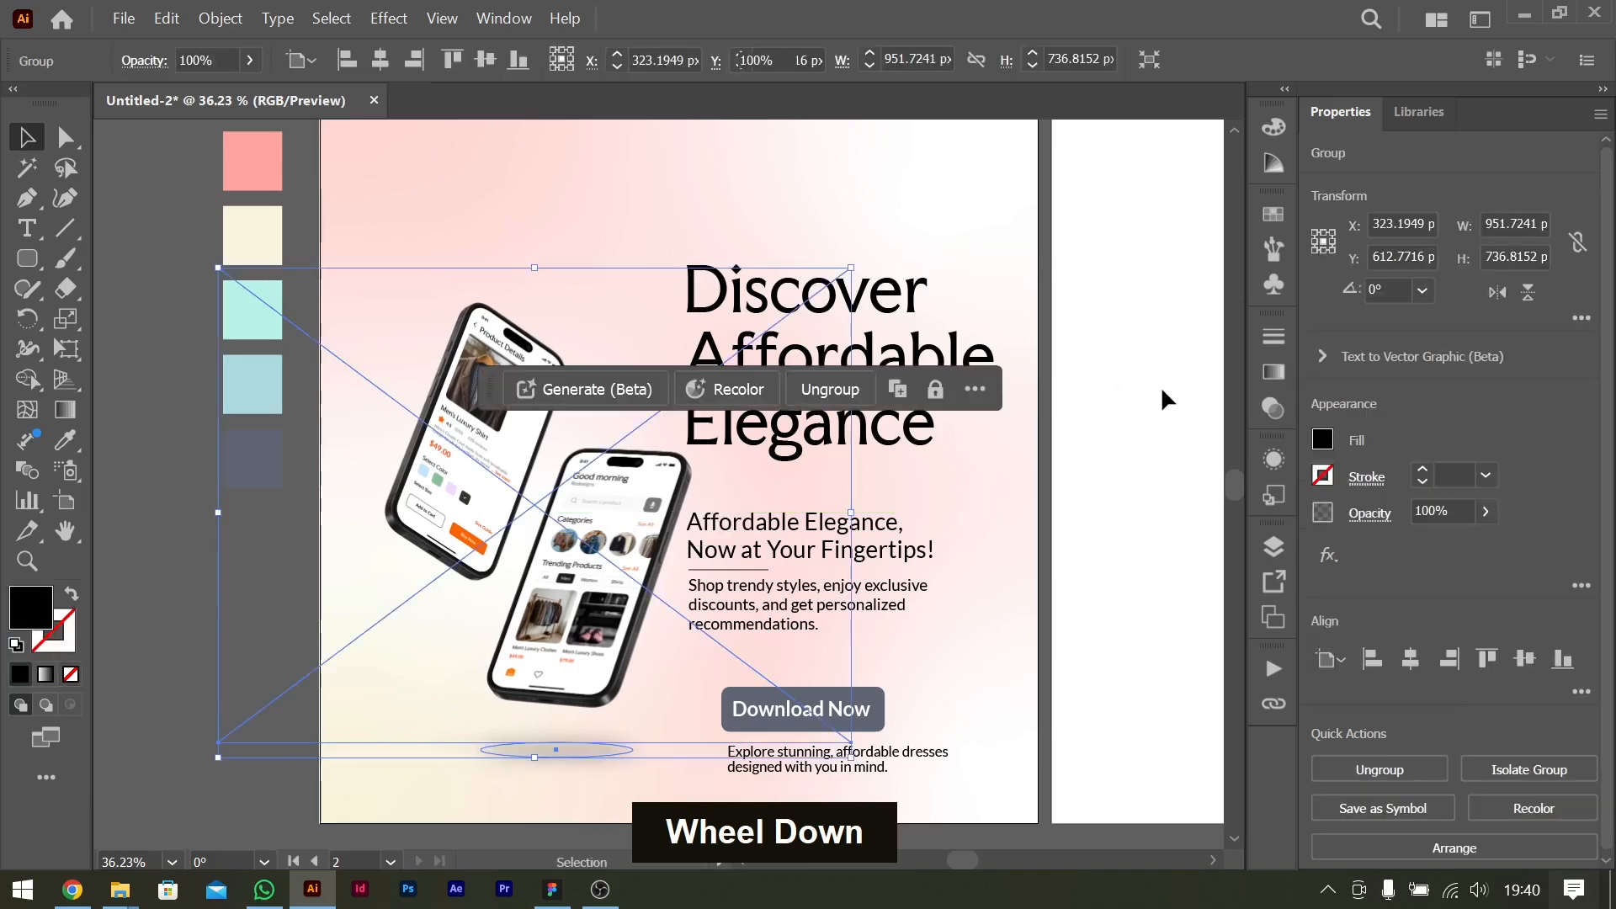
pyautogui.click(1060, 459)
pyautogui.hscroll(-1, 1060, 459)
# Switch to Chrome, check the call-to-action content in the ChatGPT brief, and open flaticon.com in a new tab.
pyautogui.hotkey('alt', 'Tab')
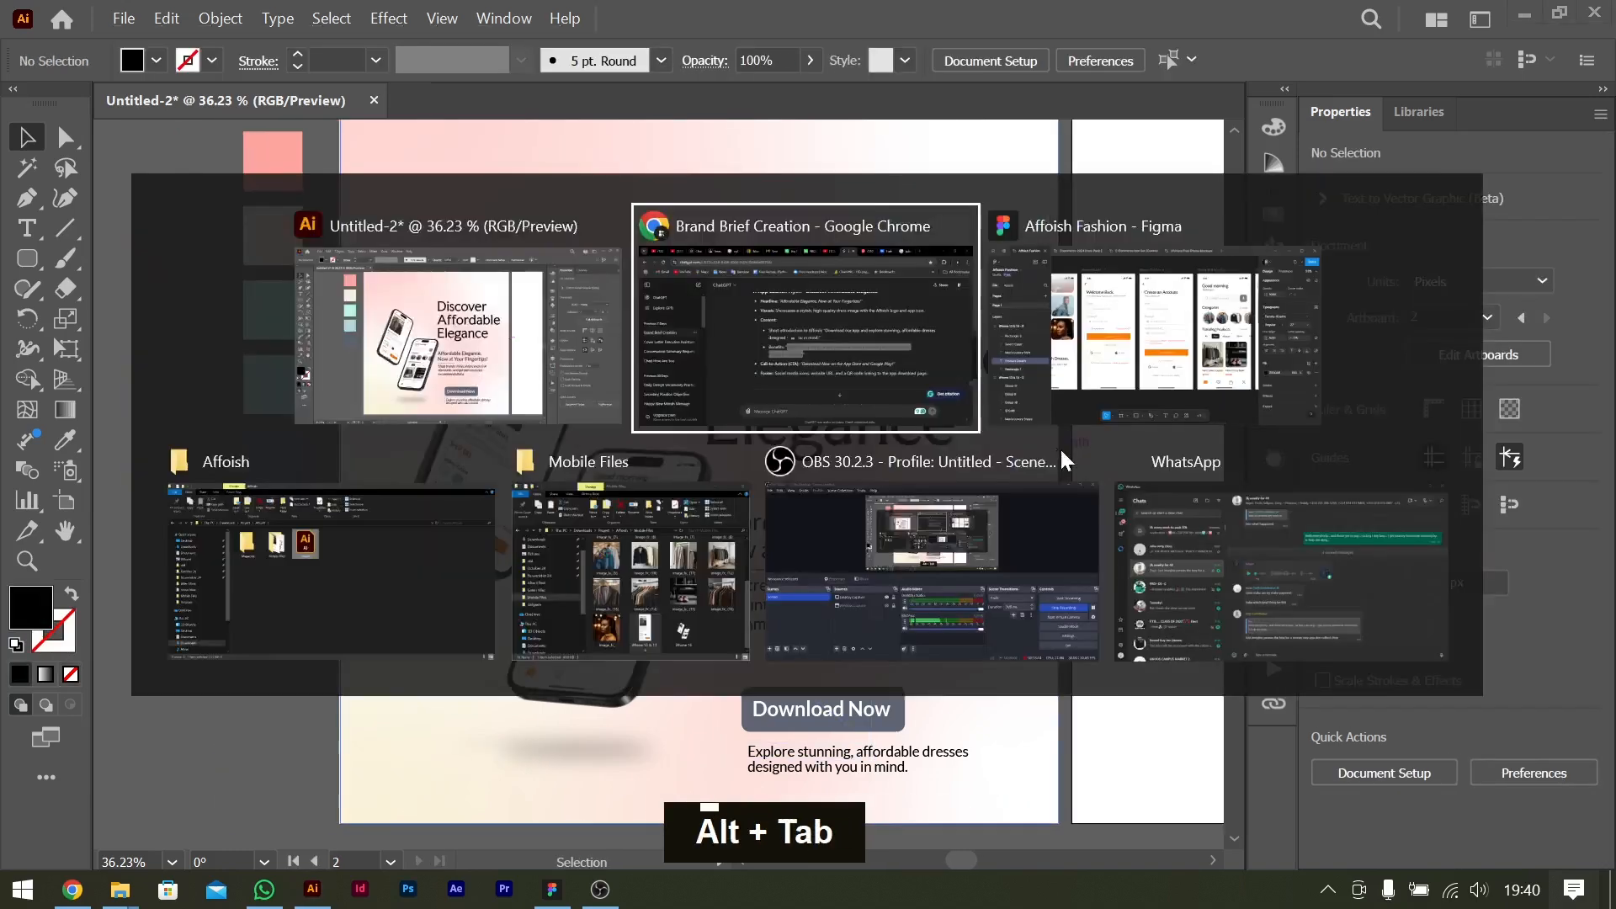
pyautogui.scroll(-2, 852, 583)
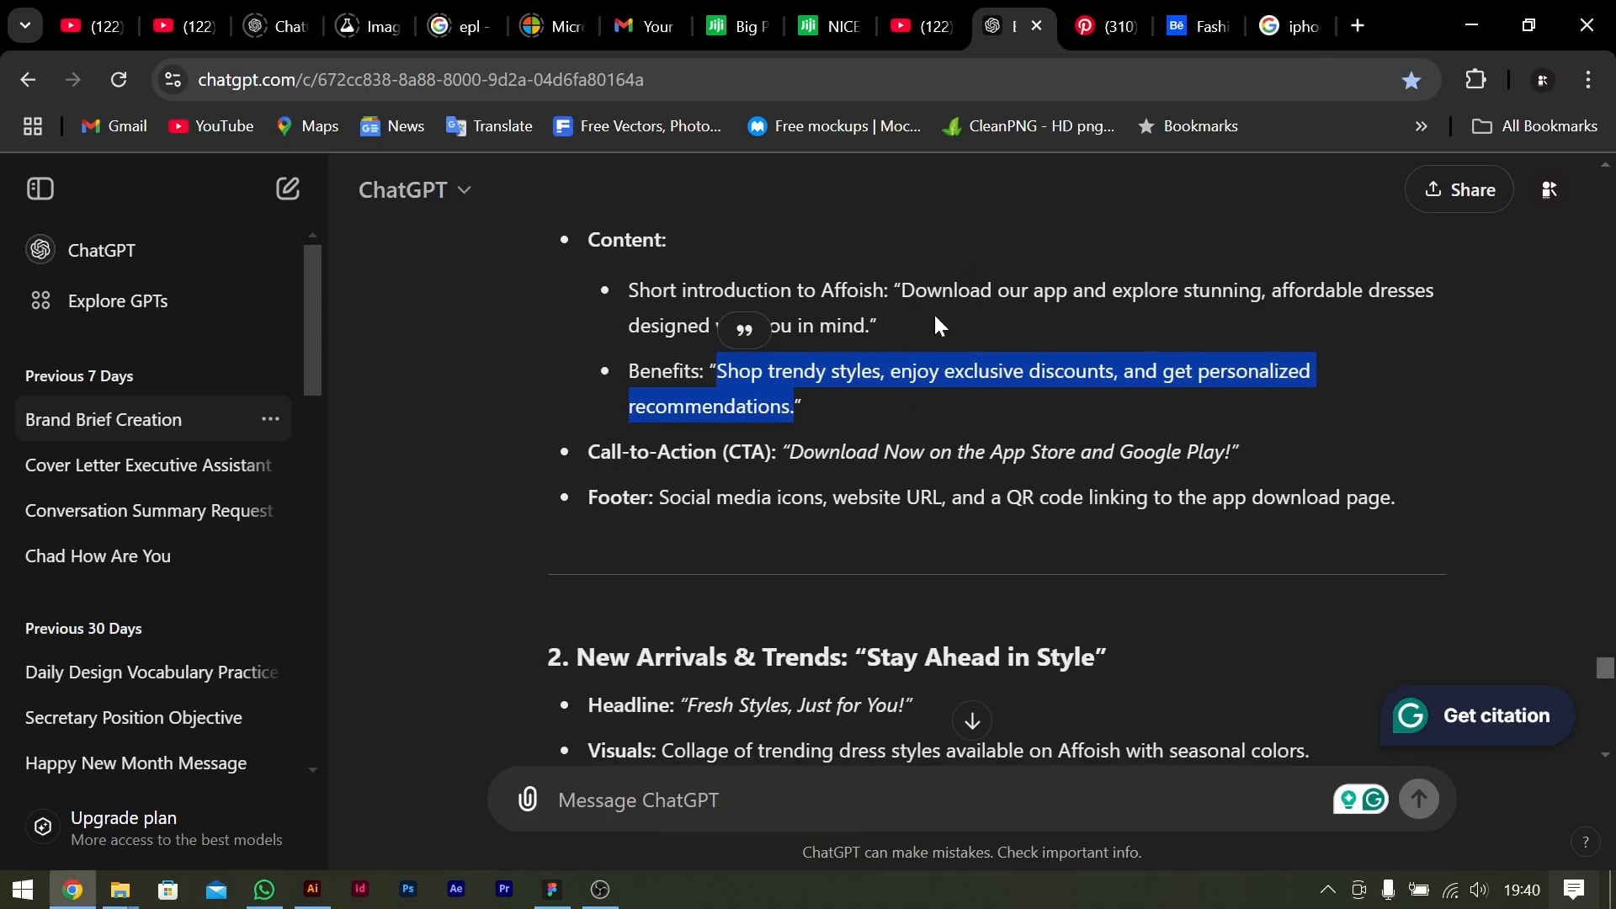
pyautogui.click(1360, 25)
pyautogui.write('flaticon.com')
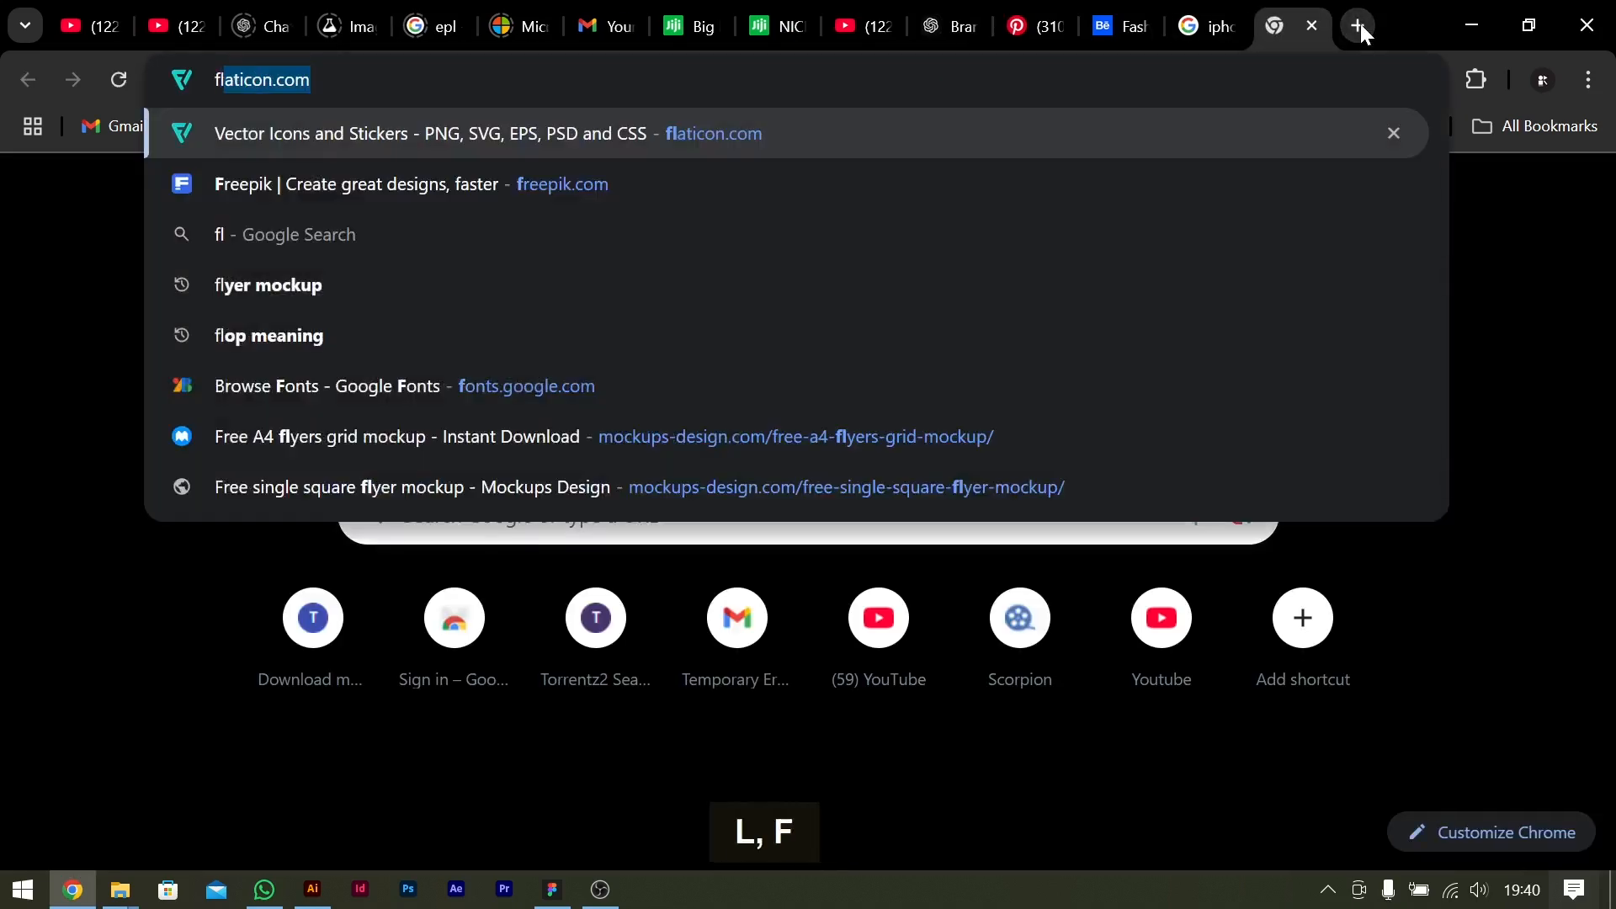
pyautogui.press('Return')
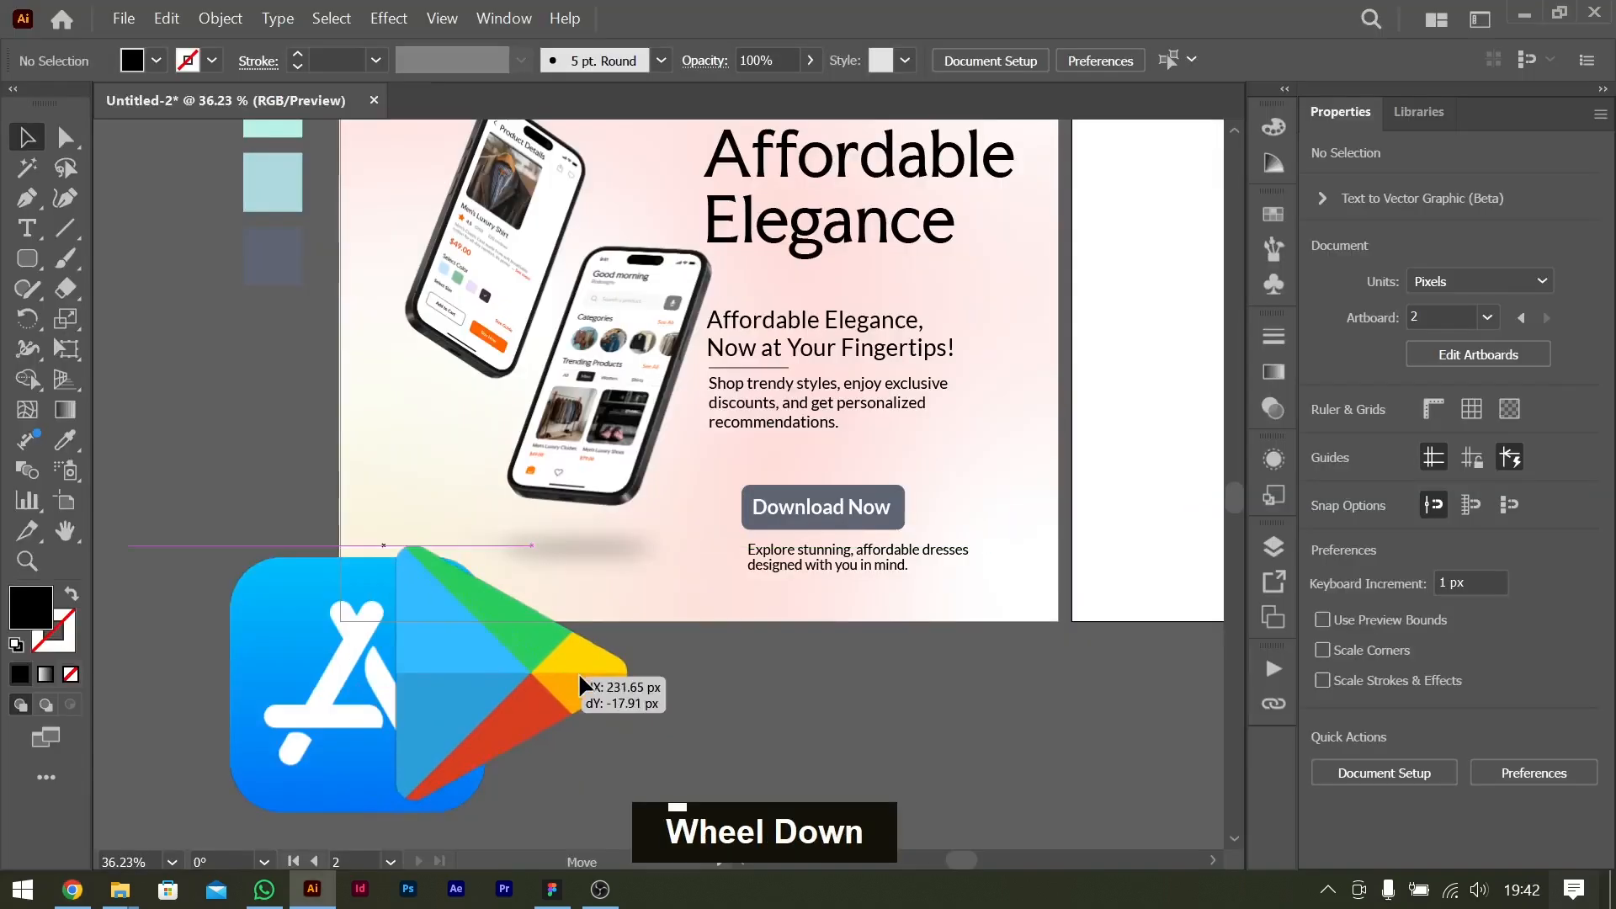
# Place the App Store icon near the "Download Now" button and move the Play Store icon to the empty area right of it.
pyautogui.moveTo(588, 667)
pyautogui.mouseDown()
pyautogui.moveTo(710, 671)
pyautogui.moveTo(606, 686)
pyautogui.mouseUp()
pyautogui.keyDown('shift'); pyautogui.click(462, 709); pyautogui.keyUp('shift')
pyautogui.moveTo(486, 686); pyautogui.dragTo(966, 509)
# Line up the "Download Now" button, App Store icon and intro text with the left edge of the benefits text.
pyautogui.hotkey('ctrl', '=')
pyautogui.hotkey('ctrl', '=')
pyautogui.click(416, 504)
pyautogui.keyDown('shift'); pyautogui.click(418, 508); pyautogui.keyUp('shift')
pyautogui.moveTo(418, 509); pyautogui.dragTo(353, 453)
pyautogui.moveTo(411, 591); pyautogui.dragTo(335, 607)
pyautogui.click(607, 495)
pyautogui.keyDown('shift'); pyautogui.click(718, 480); pyautogui.keyUp('shift')
pyautogui.moveTo(768, 484); pyautogui.dragTo(646, 436)
pyautogui.click(893, 544)
pyautogui.keyDown('shift'); pyautogui.click(583, 484); pyautogui.keyUp('shift')
pyautogui.click(875, 455)
pyautogui.keyDown('shift'); pyautogui.click(492, 476); pyautogui.keyUp('shift')
pyautogui.hotkey('shift', 'Right')
pyautogui.click(945, 555)
# Duplicate the intro text beside the App Store icon and change the copy to "AppStore".
pyautogui.hscroll(-5, 614, 473)
pyautogui.hotkey('ctrl', '0')
pyautogui.hotkey('ctrl', '-')
pyautogui.hscroll(-8, 750, 542)
pyautogui.scroll(-3, 758, 539)
pyautogui.moveTo(802, 518); pyautogui.dragTo(715, 562)
pyautogui.doubleClick(724, 568)
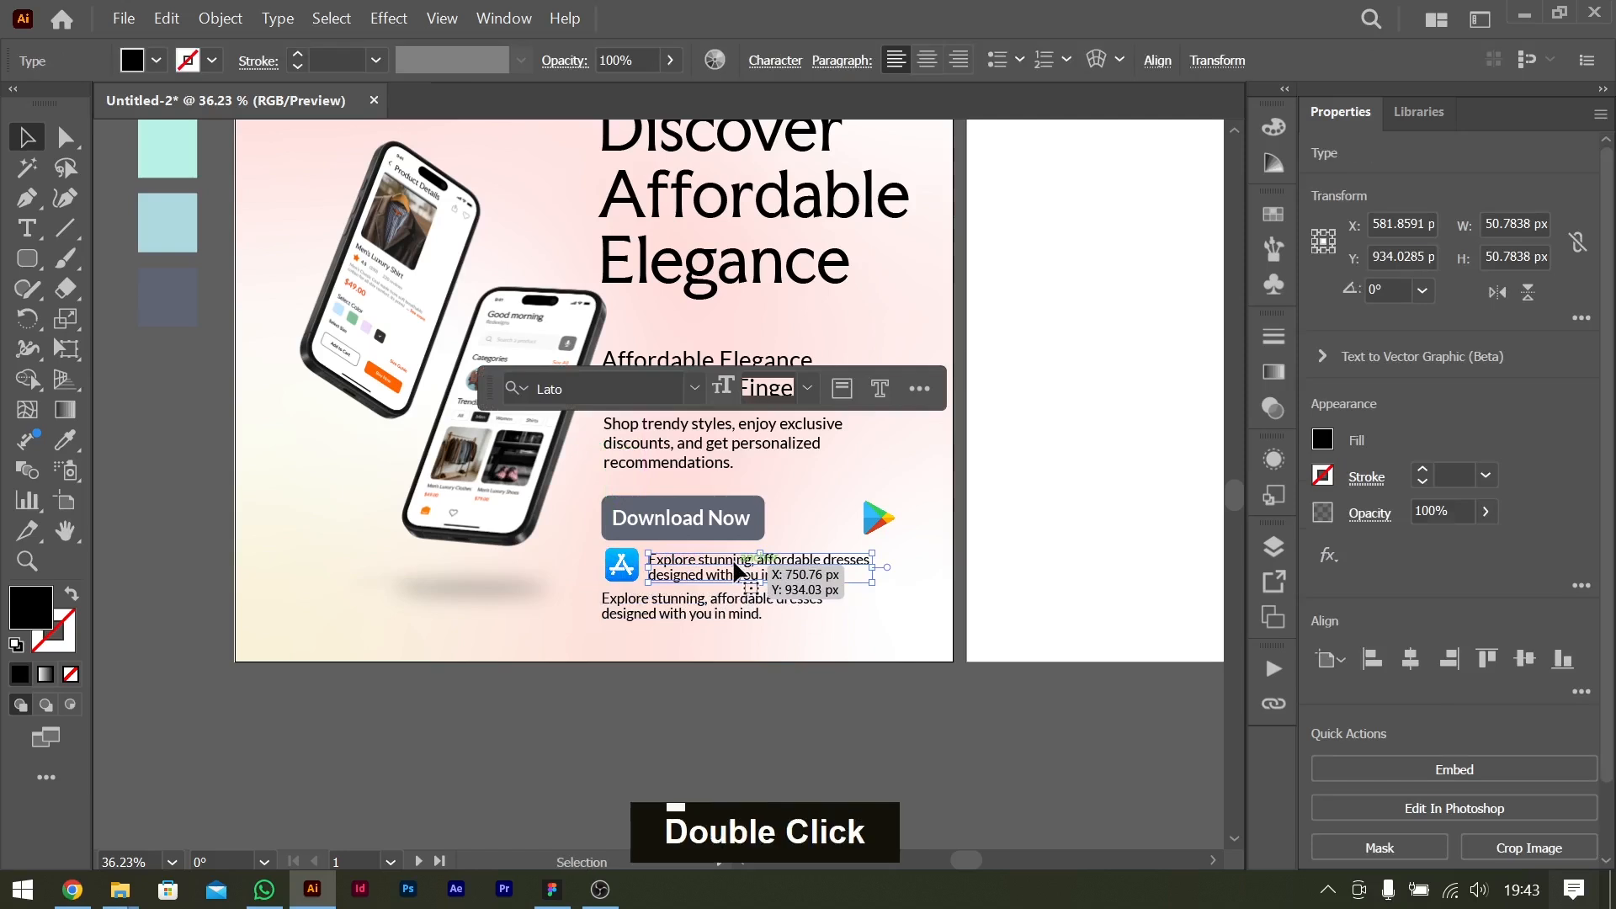
pyautogui.hotkey('ctrl', 'a')
pyautogui.write('AppStore')
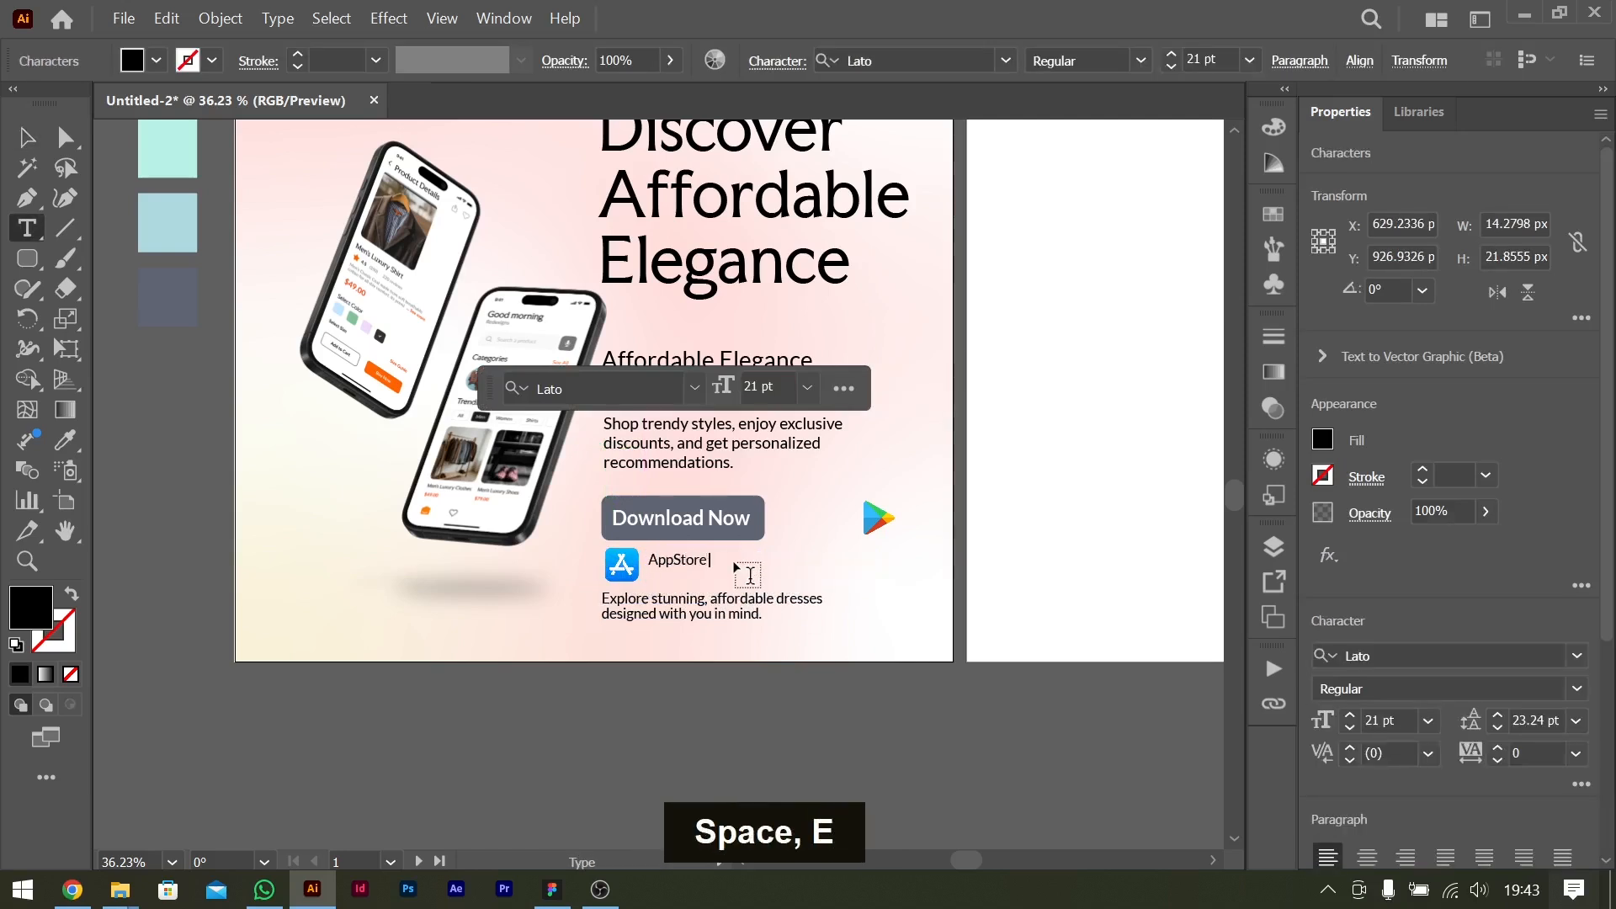
pyautogui.press('BackSpace')
# Move the "AppStore" label slightly down so it is vertically centred beside its icon.
pyautogui.click(27, 138)
pyautogui.moveTo(695, 561); pyautogui.dragTo(696, 569)
pyautogui.press('Up')
pyautogui.press('Up')
# Place the Play Store icon right of the "AppStore" label and add a matching label reading "PlayStore" beside it.
pyautogui.moveTo(878, 517); pyautogui.dragTo(805, 579)
pyautogui.doubleClick(790, 564)
pyautogui.hotkey('shift', 'Up')
pyautogui.write('Play')
pyautogui.click(1014, 538)
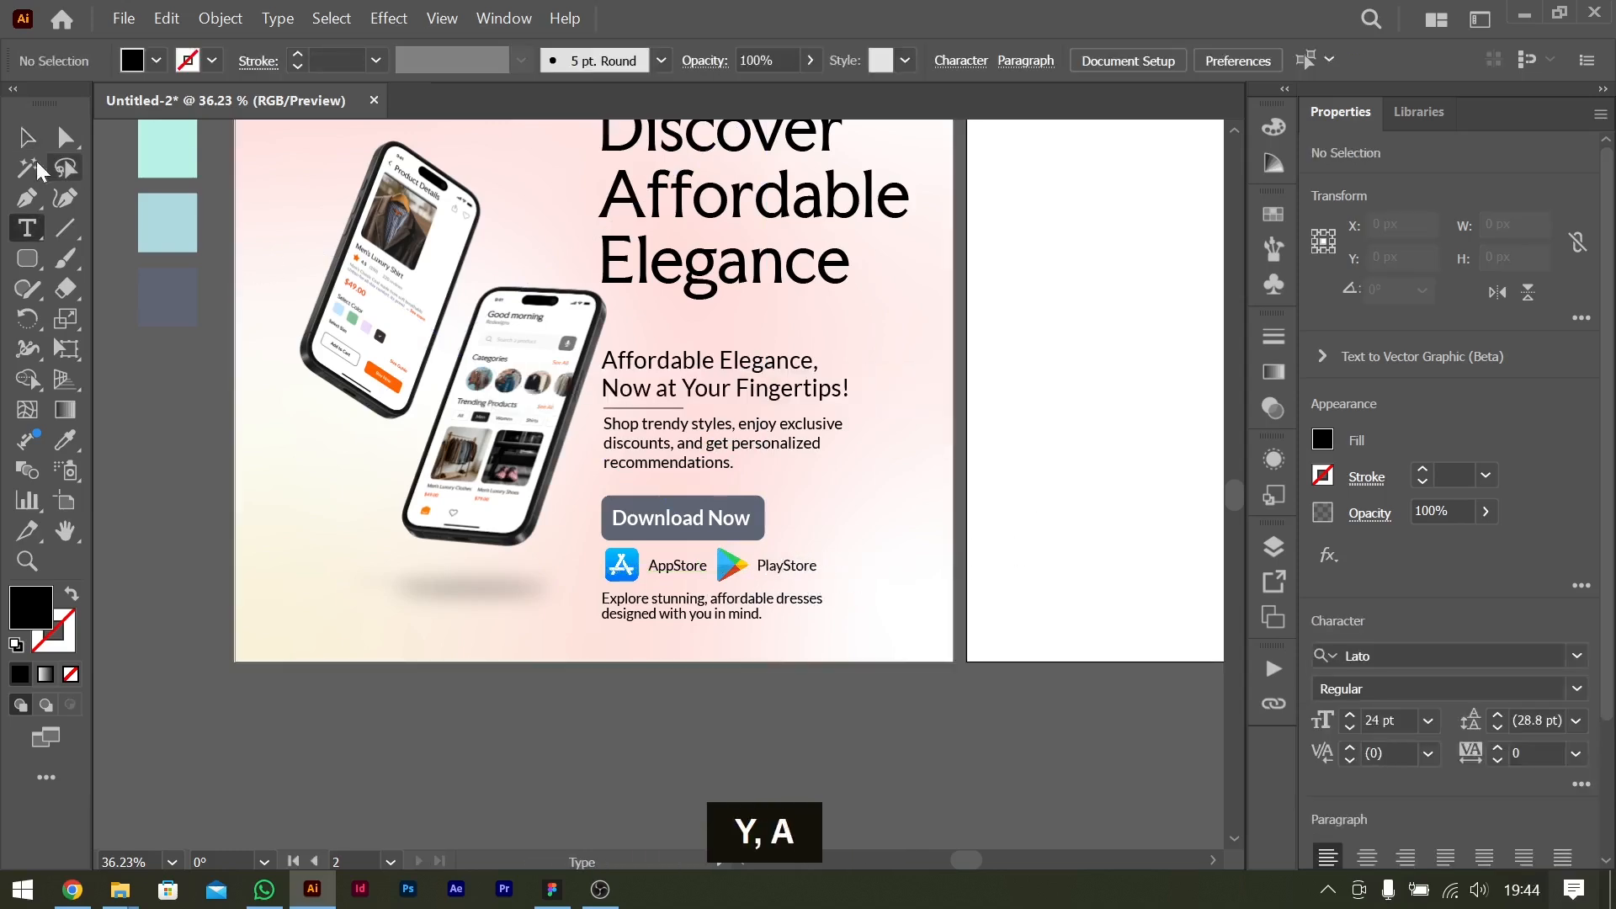
pyautogui.click(28, 138)
# Nudge the Play Store icon slightly right, closer to its "PlayStore" label.
pyautogui.click(796, 568)
pyautogui.click(730, 565)
pyautogui.press('Right')
pyautogui.press('Right')
pyautogui.press('Right')
pyautogui.press('Right')
pyautogui.press('Right')
pyautogui.click(928, 522)
pyautogui.scroll(3, 927, 522)
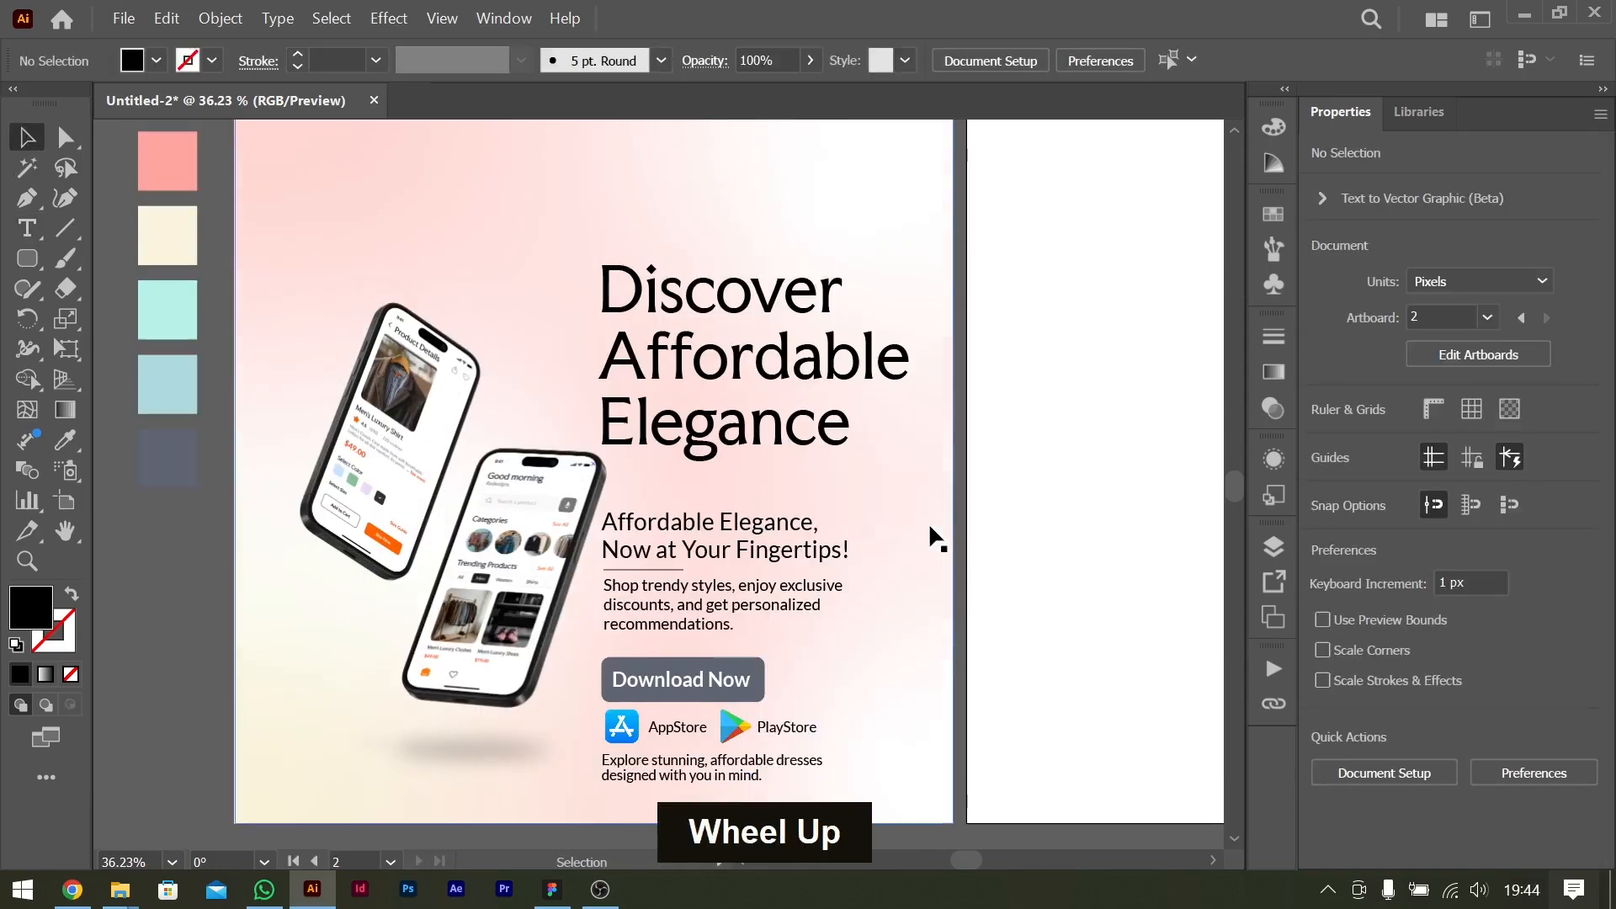
pyautogui.hscroll(5, 928, 521)
pyautogui.hscroll(-6, 691, 473)
pyautogui.scroll(-3, 690, 471)
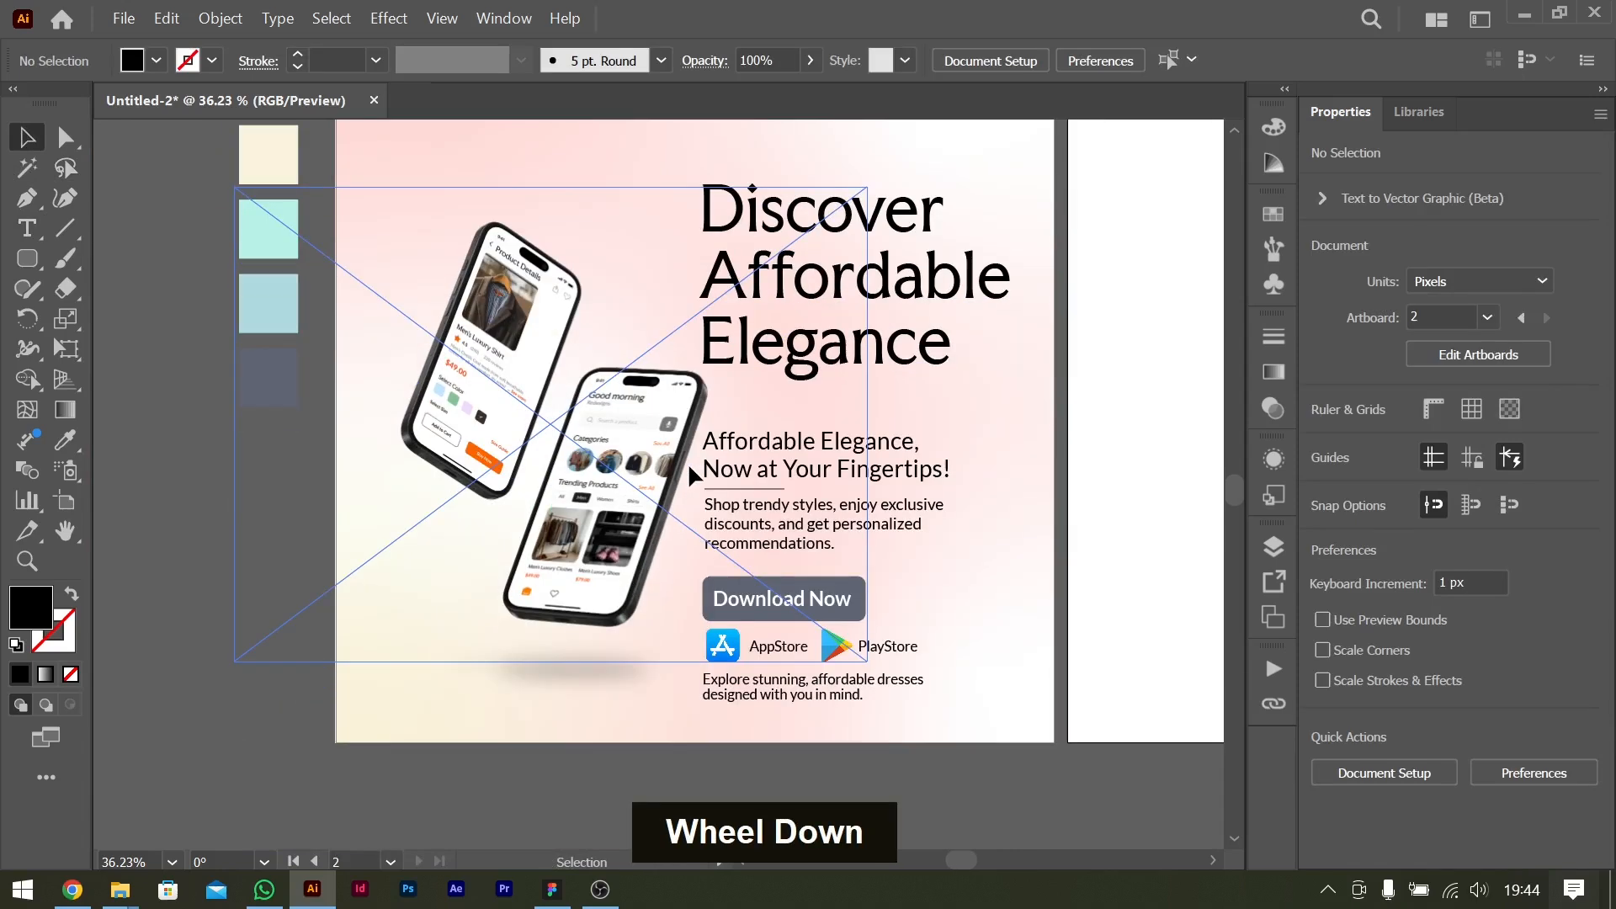
pyautogui.scroll(6, 689, 508)
pyautogui.scroll(-5, 689, 508)
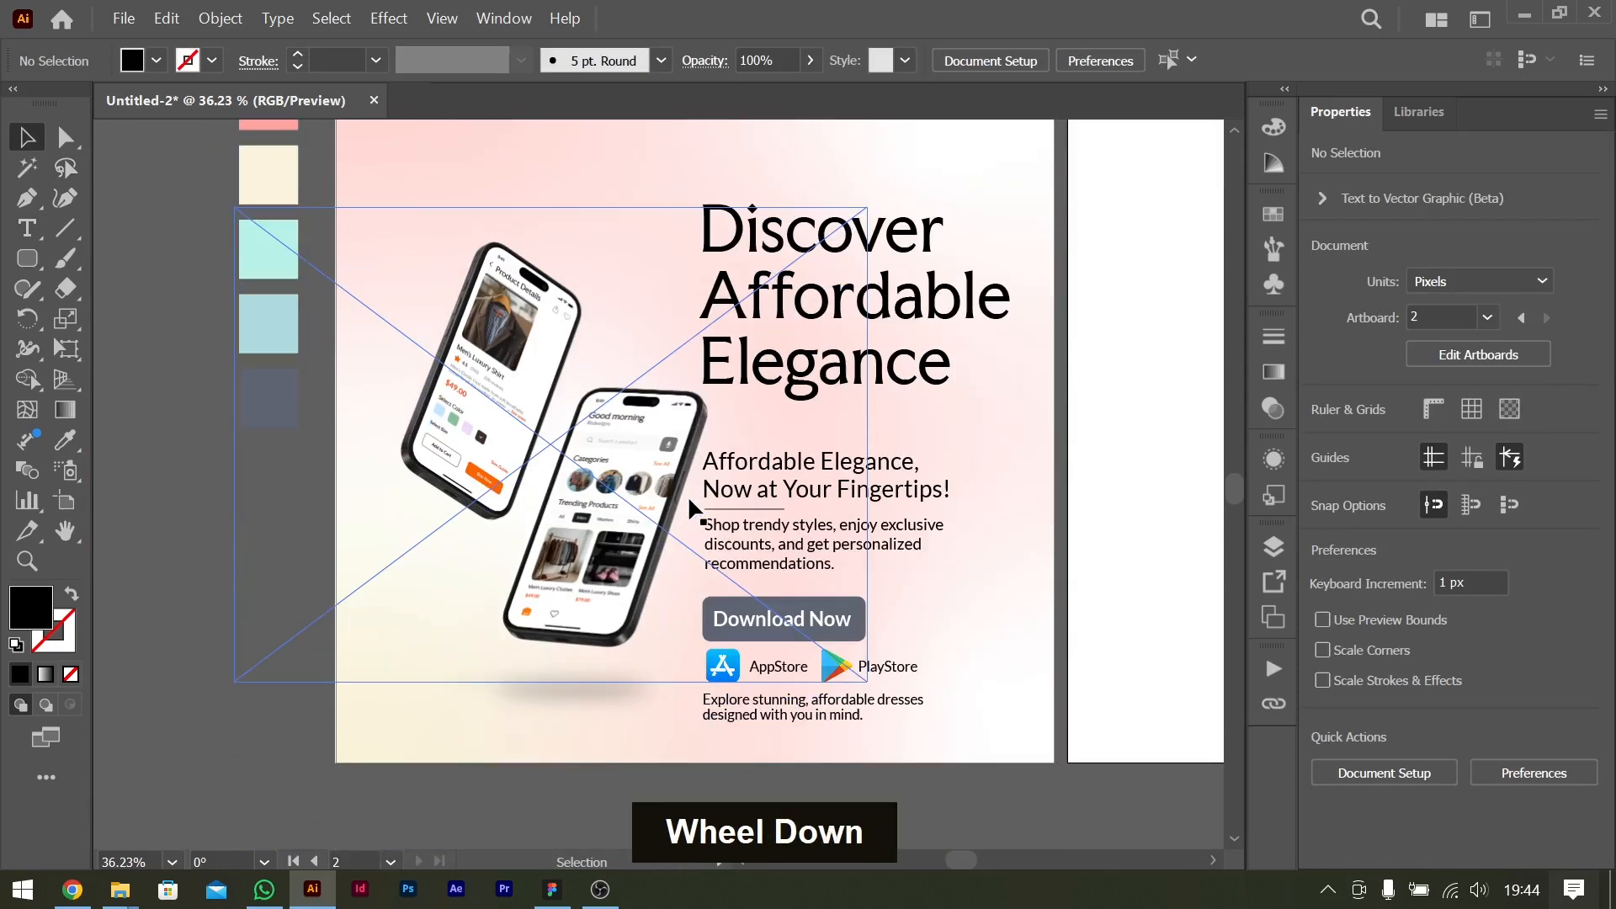
pyautogui.scroll(5, 952, 460)
pyautogui.scroll(-5, 956, 457)
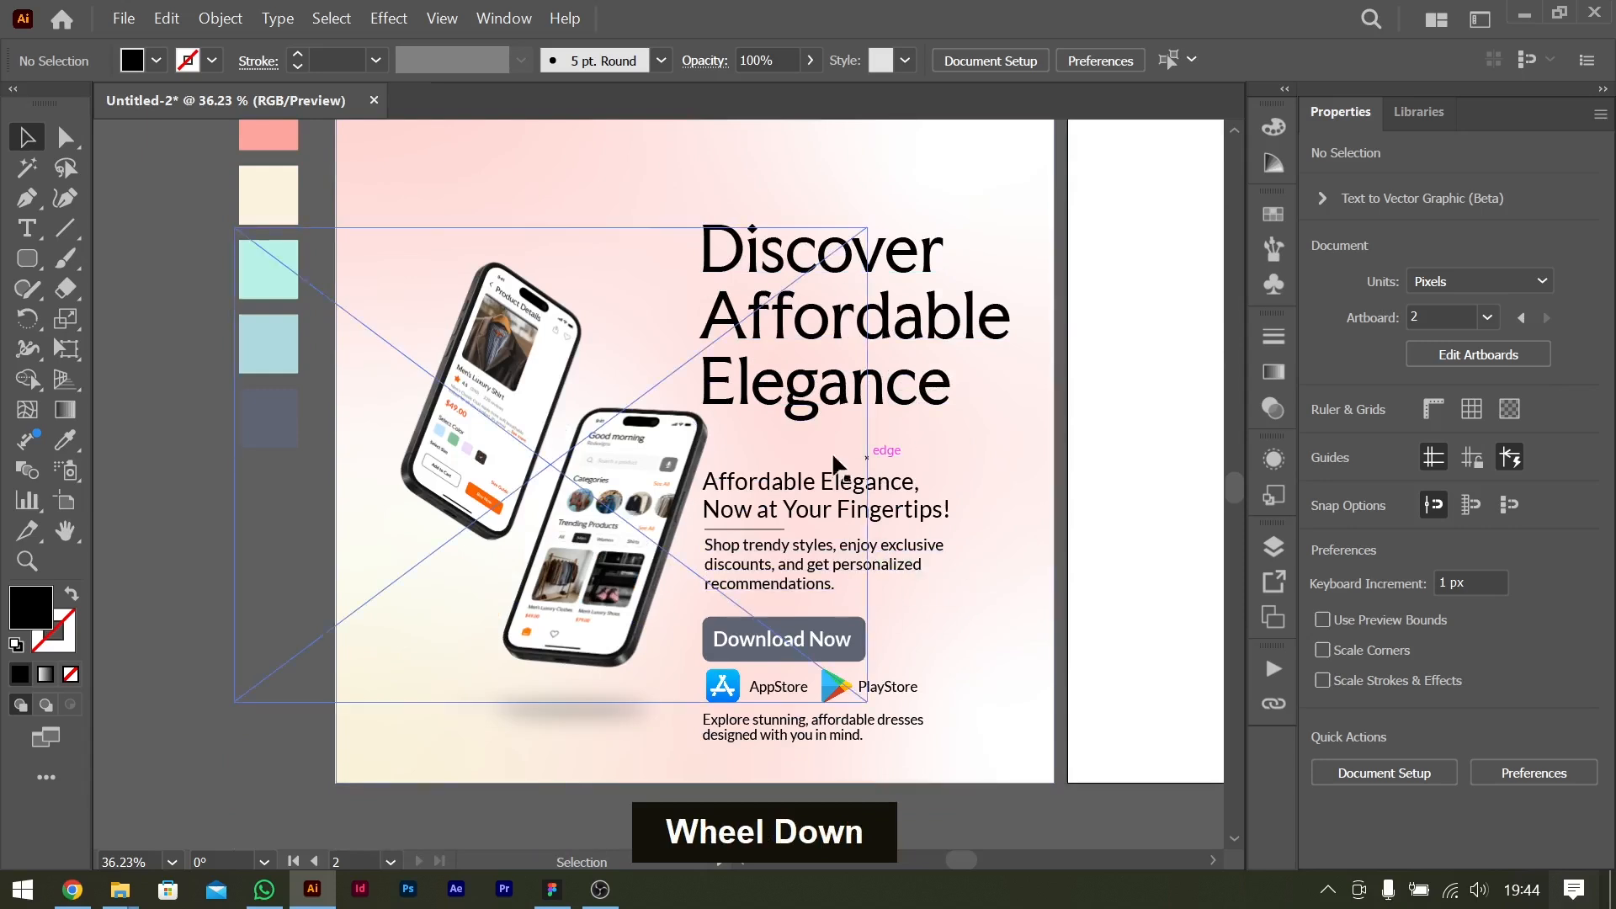
# Move the phone mockup group and the headline together upward on the flyer.
pyautogui.click(635, 510)
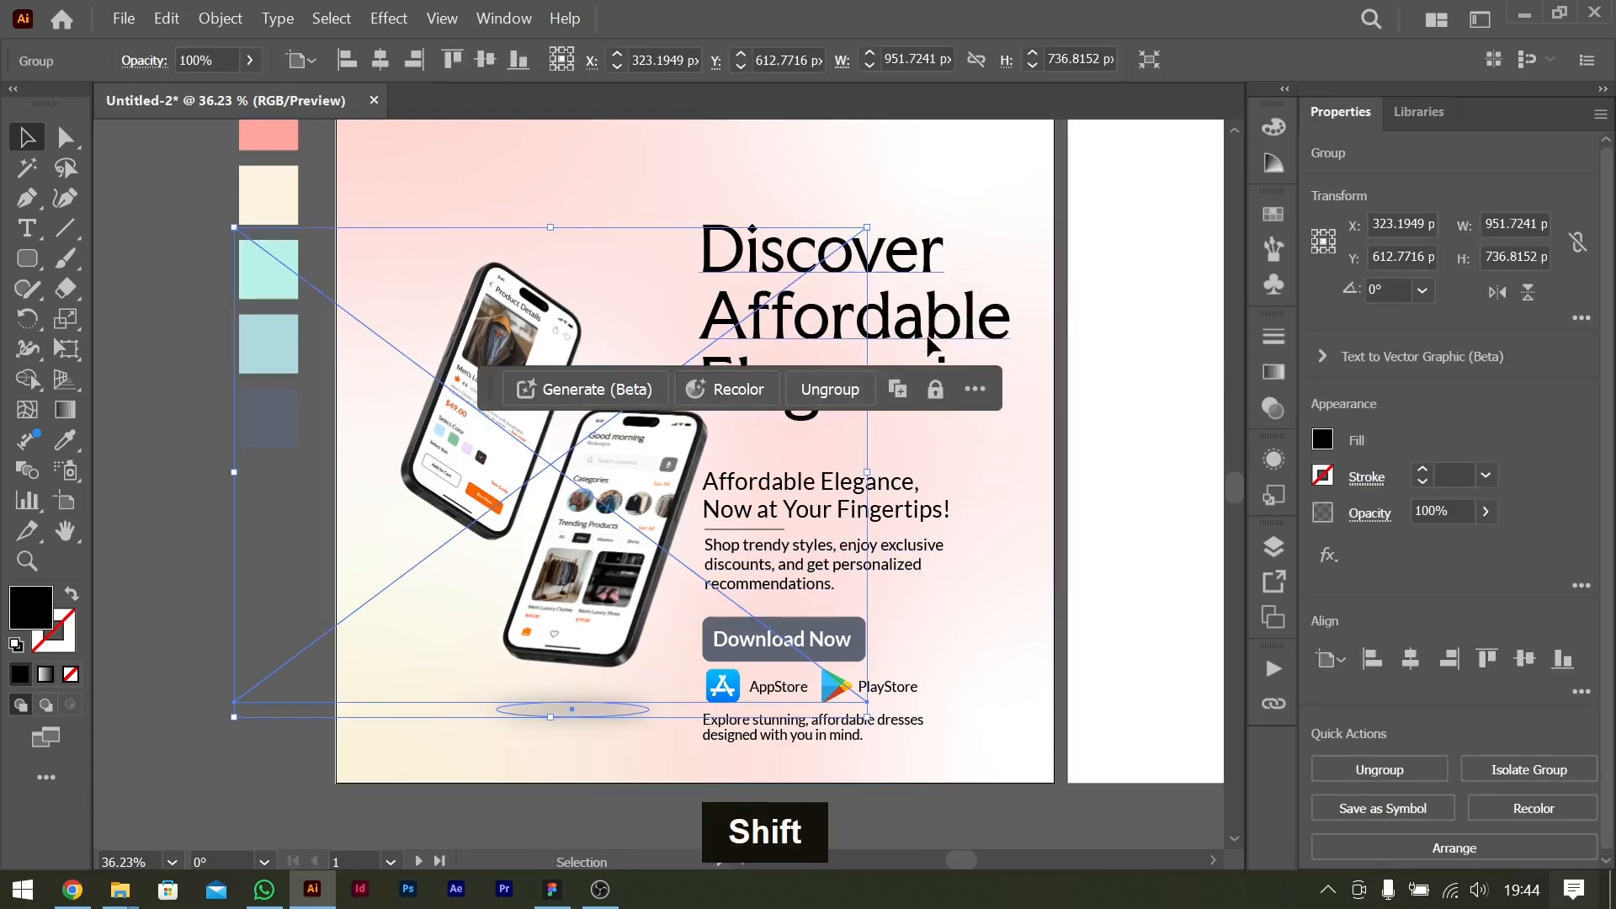
pyautogui.keyDown('shift'); pyautogui.click(875, 336); pyautogui.keyUp('shift')
pyautogui.moveTo(874, 333); pyautogui.dragTo(869, 276)
pyautogui.scroll(1, 596, 281)
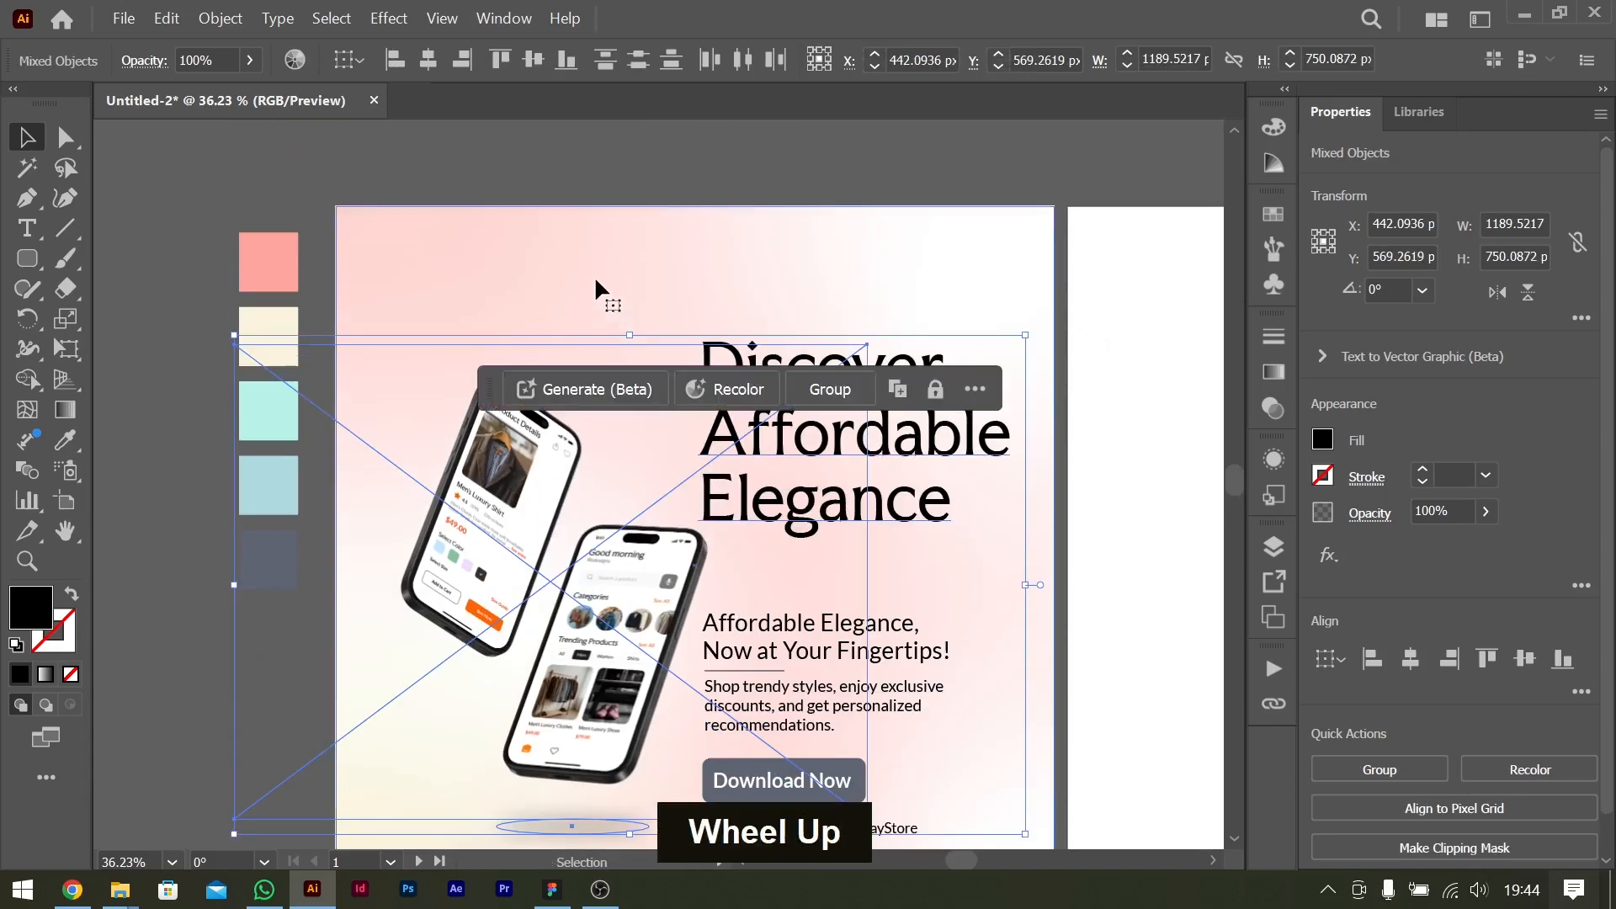
pyautogui.scroll(-1, 598, 288)
pyautogui.scroll(1, 598, 303)
pyautogui.hotkey('ctrl', '0')
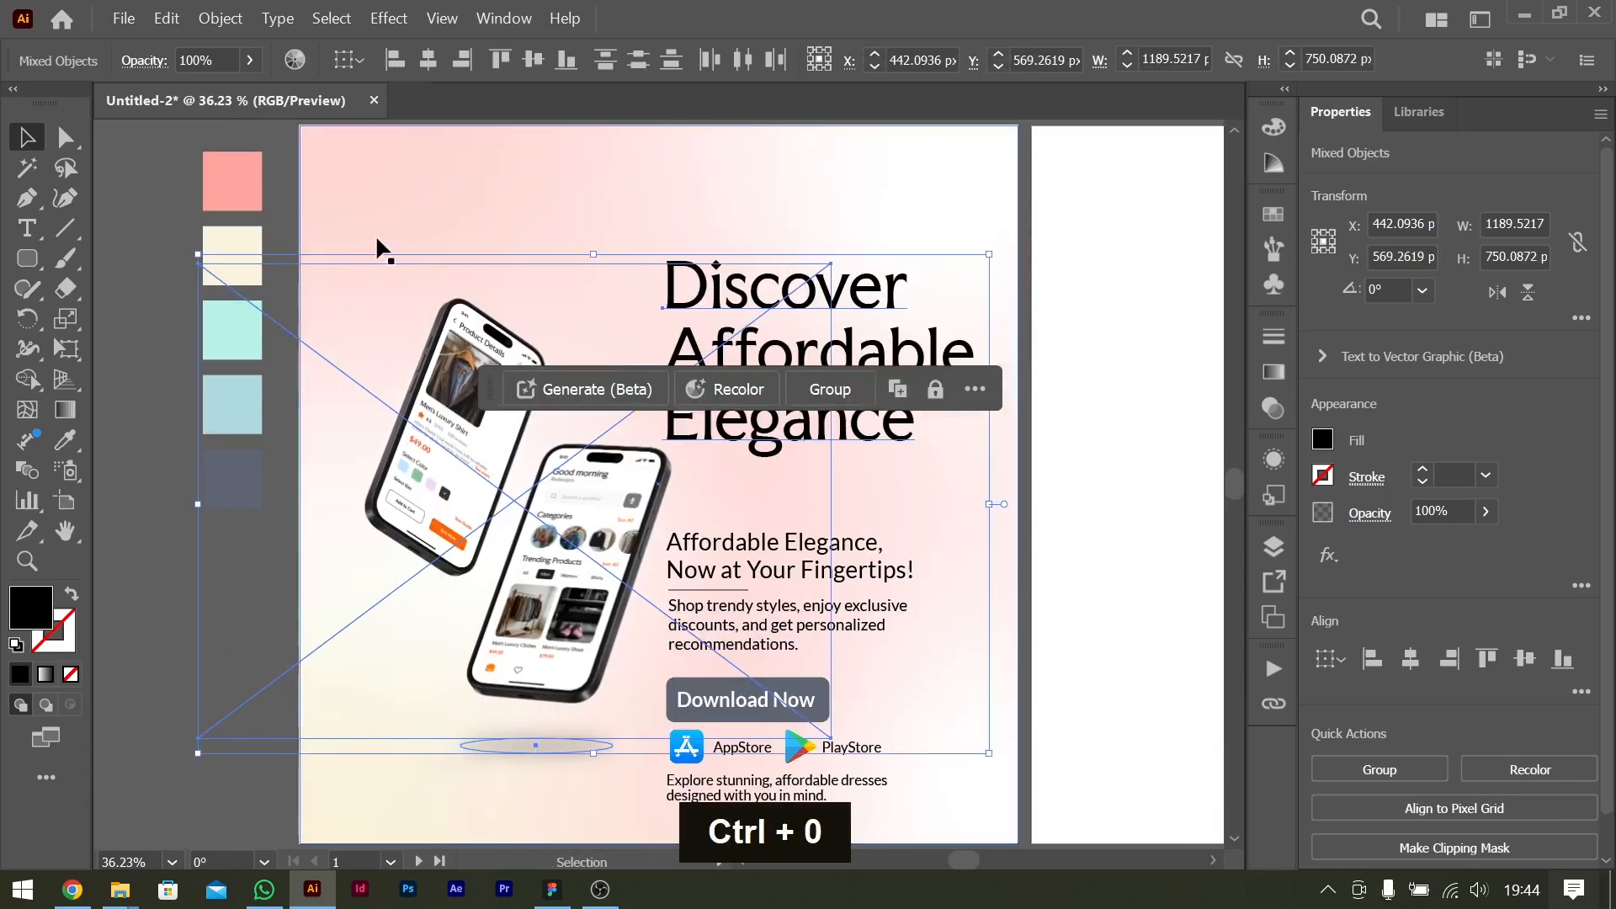
pyautogui.hotkey('shift', 'Up')
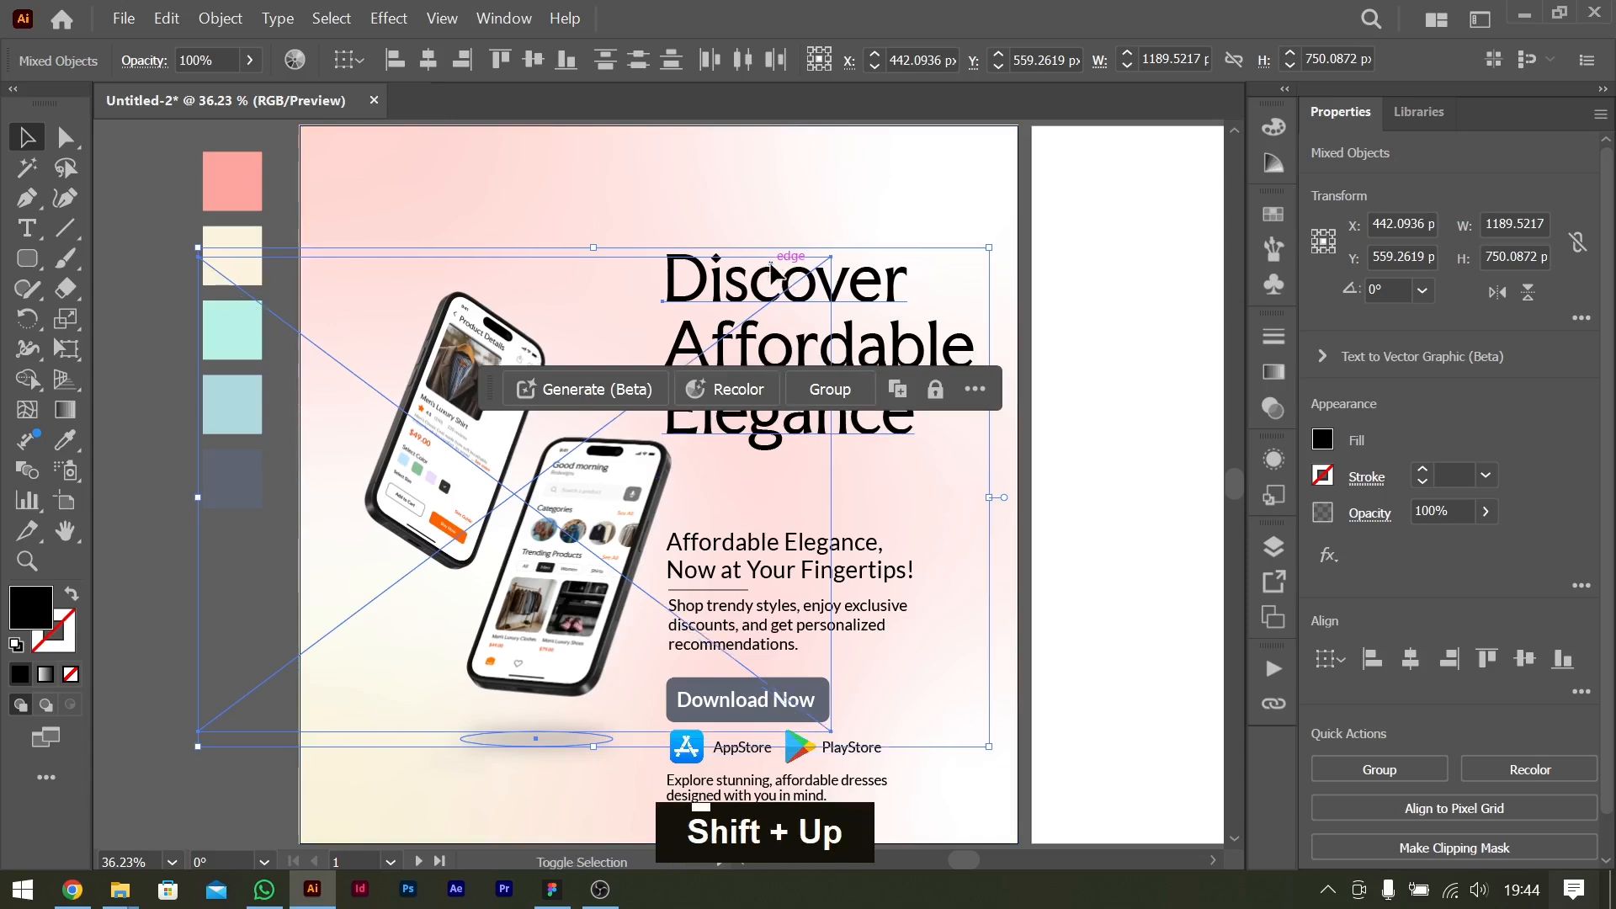
# Move the tagline, divider line and benefits text together up about 80 px, closer to the headline.
pyautogui.click(892, 555)
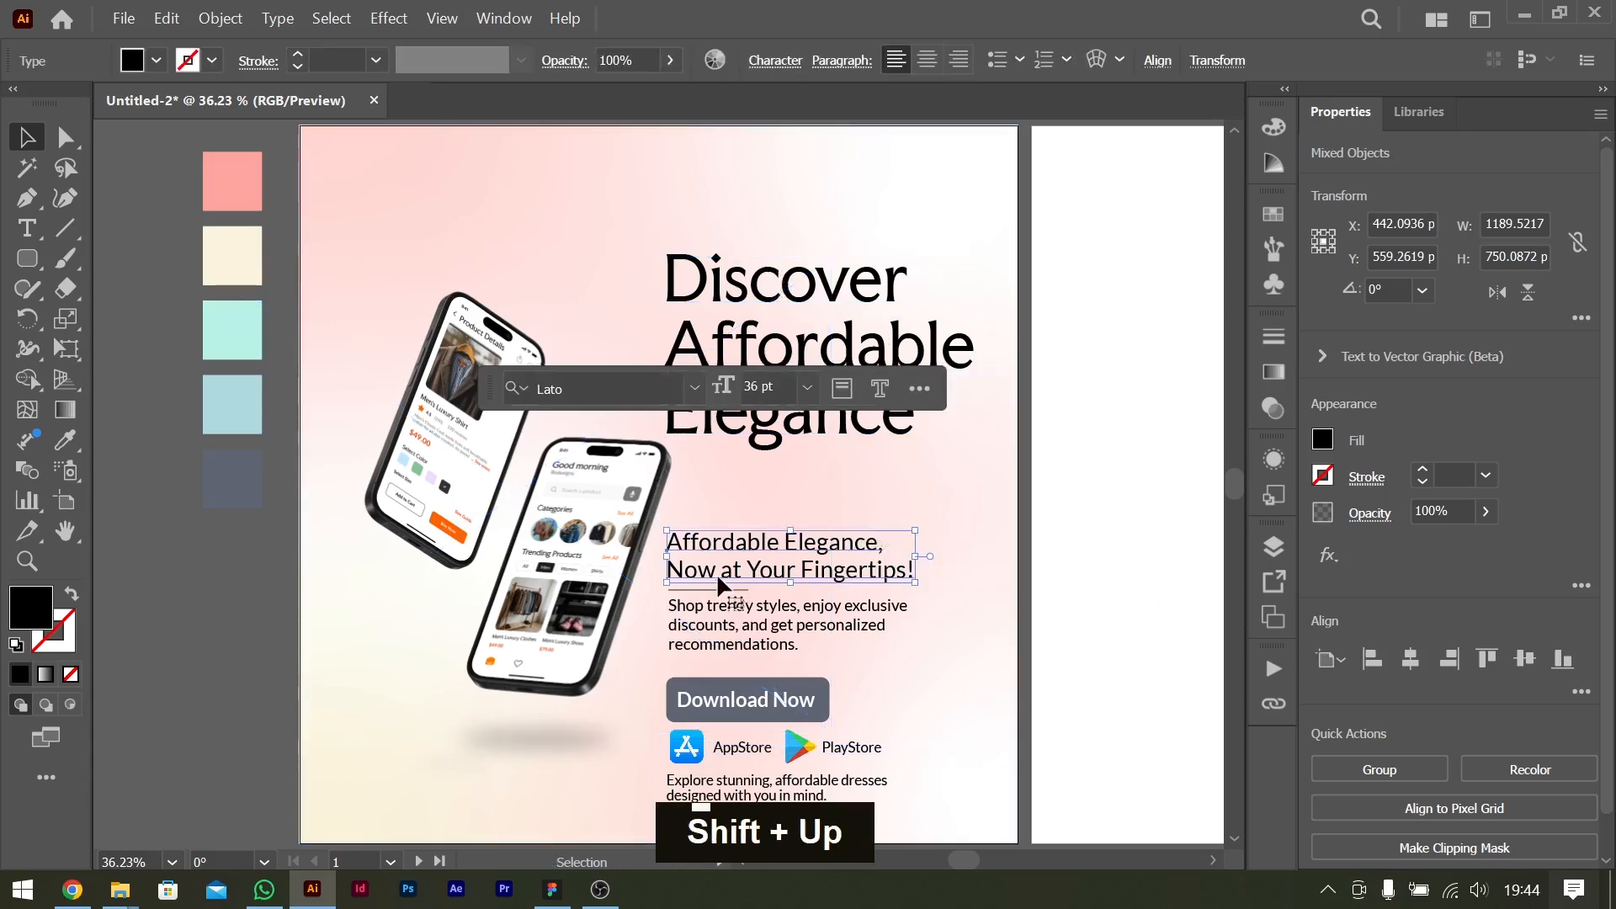
pyautogui.keyDown('shift'); pyautogui.click(735, 628); pyautogui.keyUp('shift')
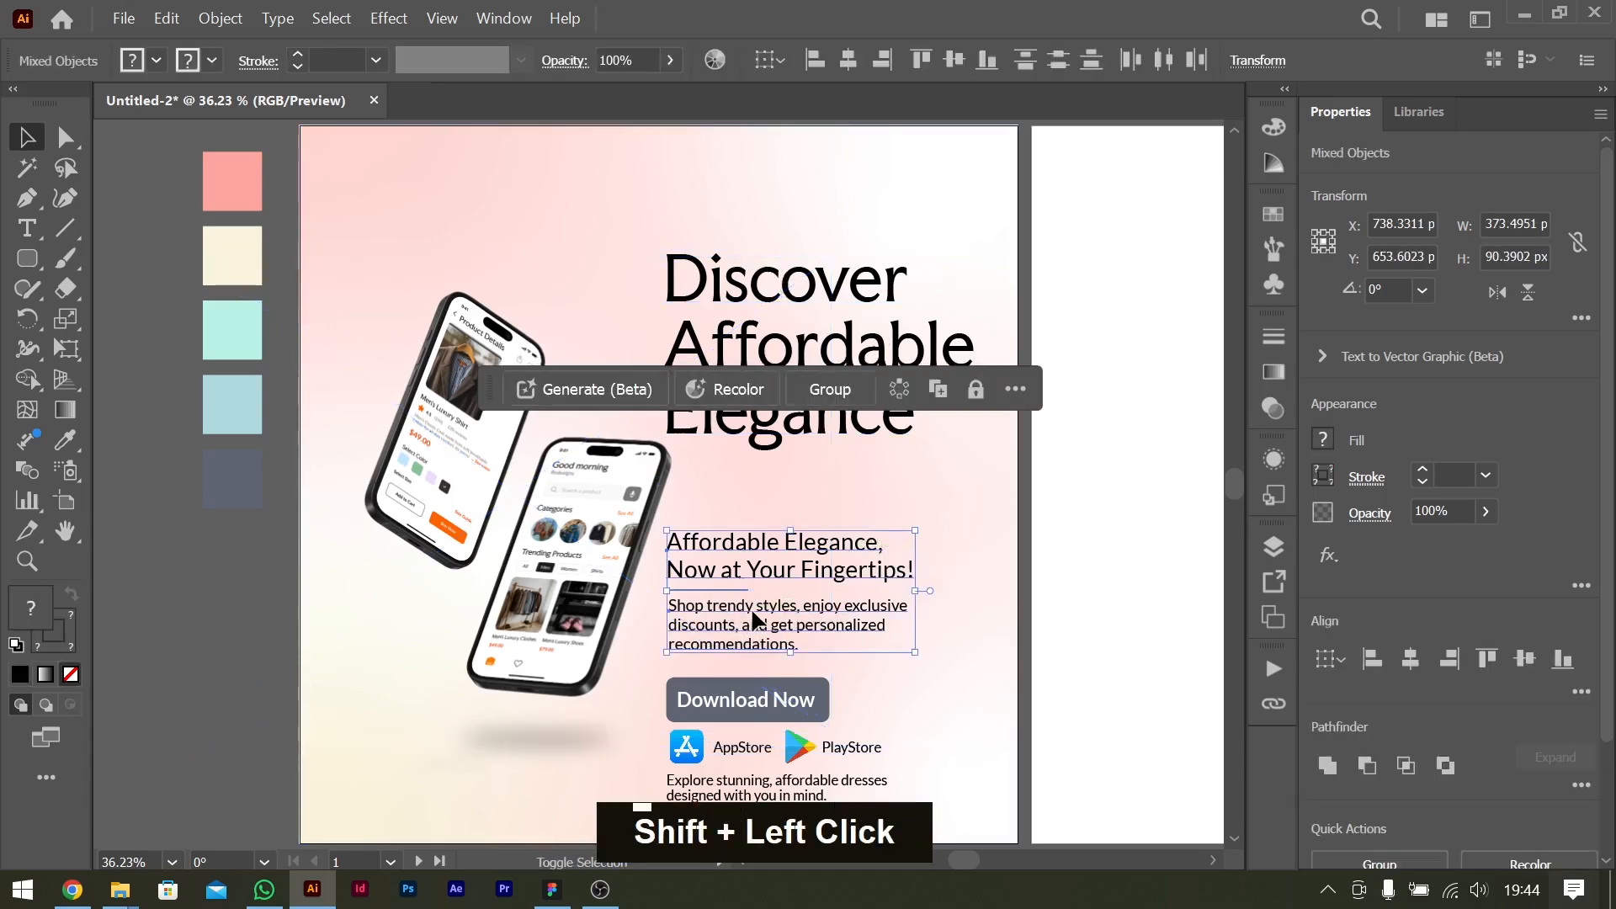
pyautogui.hotkey('shift', 'Up')
pyautogui.hotkey('shift', 'Up')
pyautogui.hotkey('shift', 'Up')
pyautogui.hotkey('shift', 'Up')
pyautogui.hotkey('shift', 'Up')
pyautogui.hotkey('shift', 'Up')
pyautogui.hotkey('shift', 'Up')
pyautogui.hotkey('shift', 'Up')
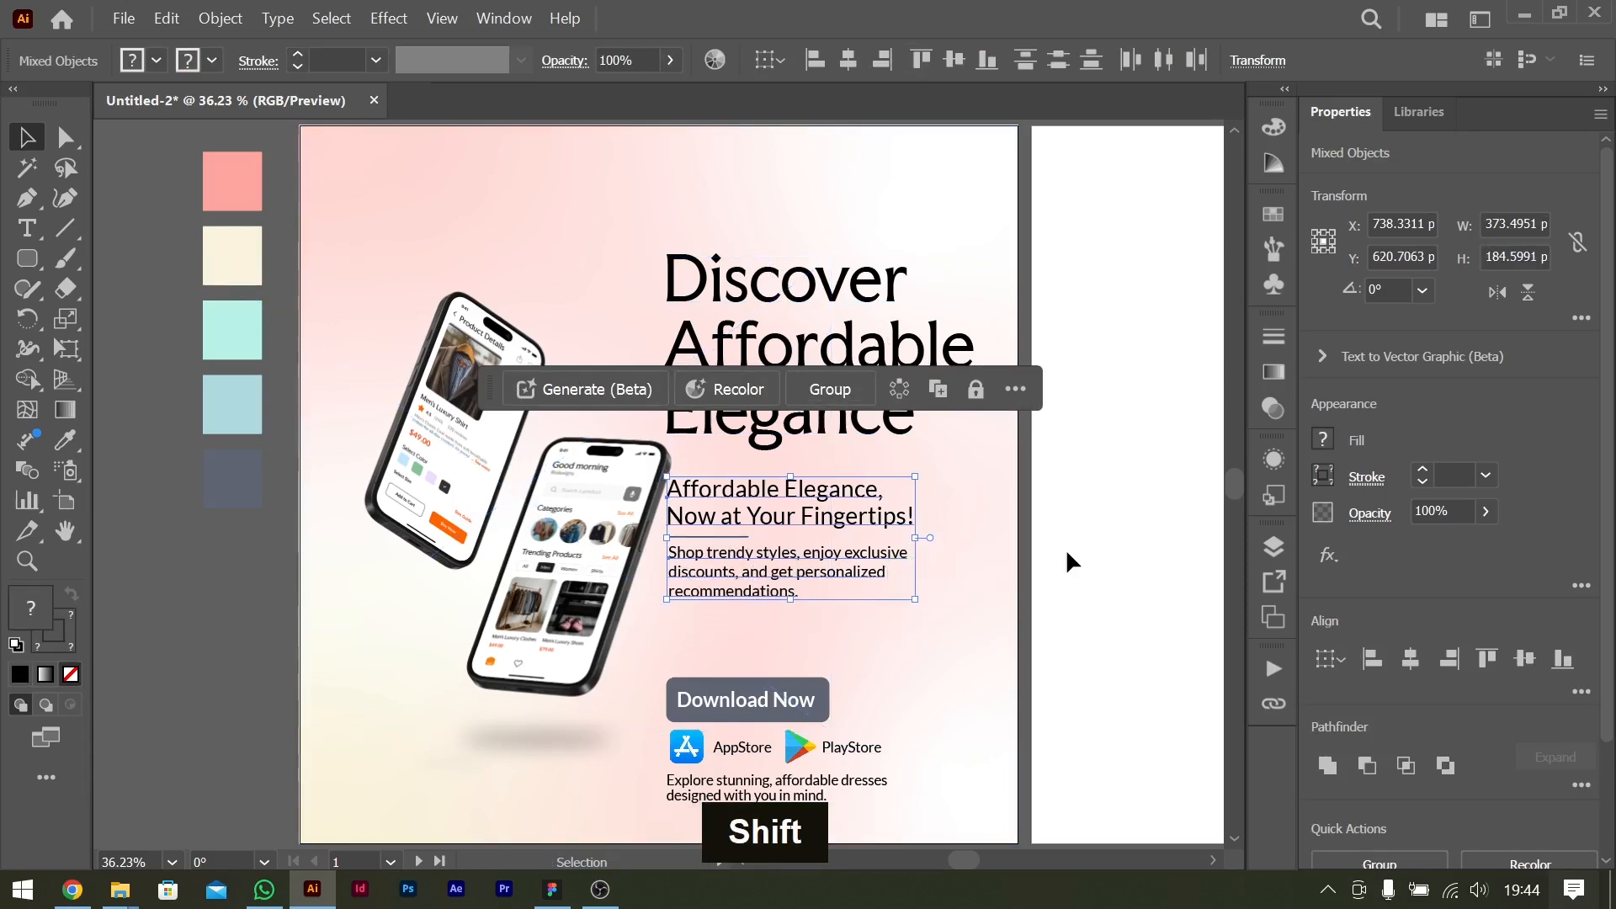
# Group the "Download Now" text with its button rectangle and move the group up 40 px.
pyautogui.keyDown('shift'); pyautogui.click(764, 695); pyautogui.keyUp('shift')
pyautogui.hotkey('ctrl', 'g')
pyautogui.hotkey('shift', 'Up')
pyautogui.hotkey('shift', 'Up')
pyautogui.hotkey('shift', 'Up')
pyautogui.hotkey('shift', 'Up')
pyautogui.hotkey('shift', 'Up')
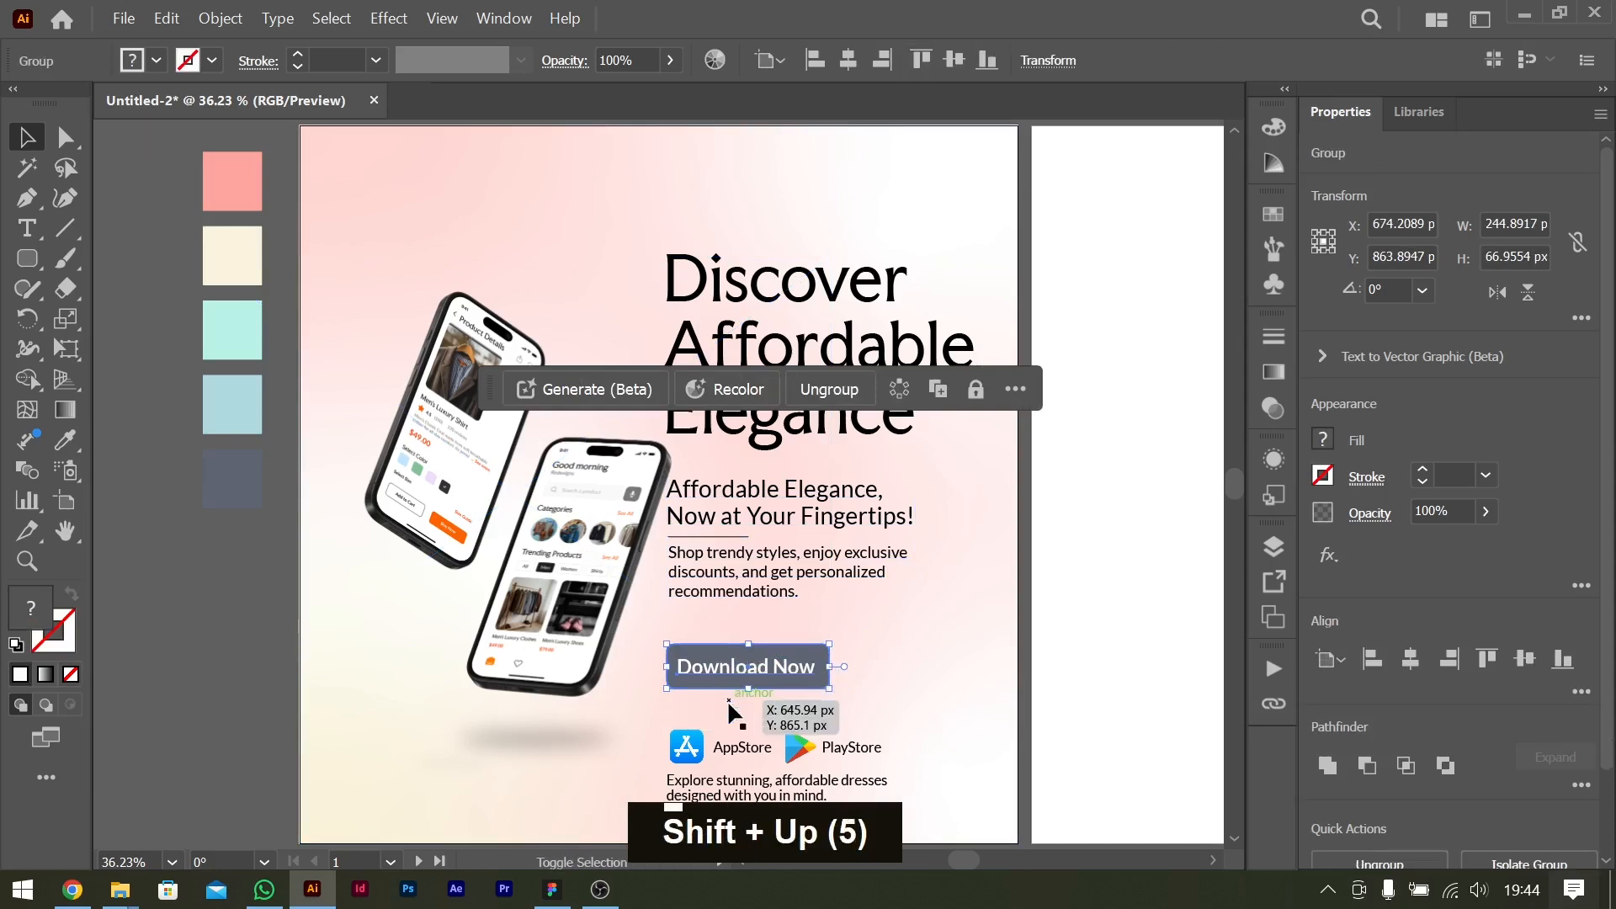
pyautogui.hotkey('shift', 'Down')
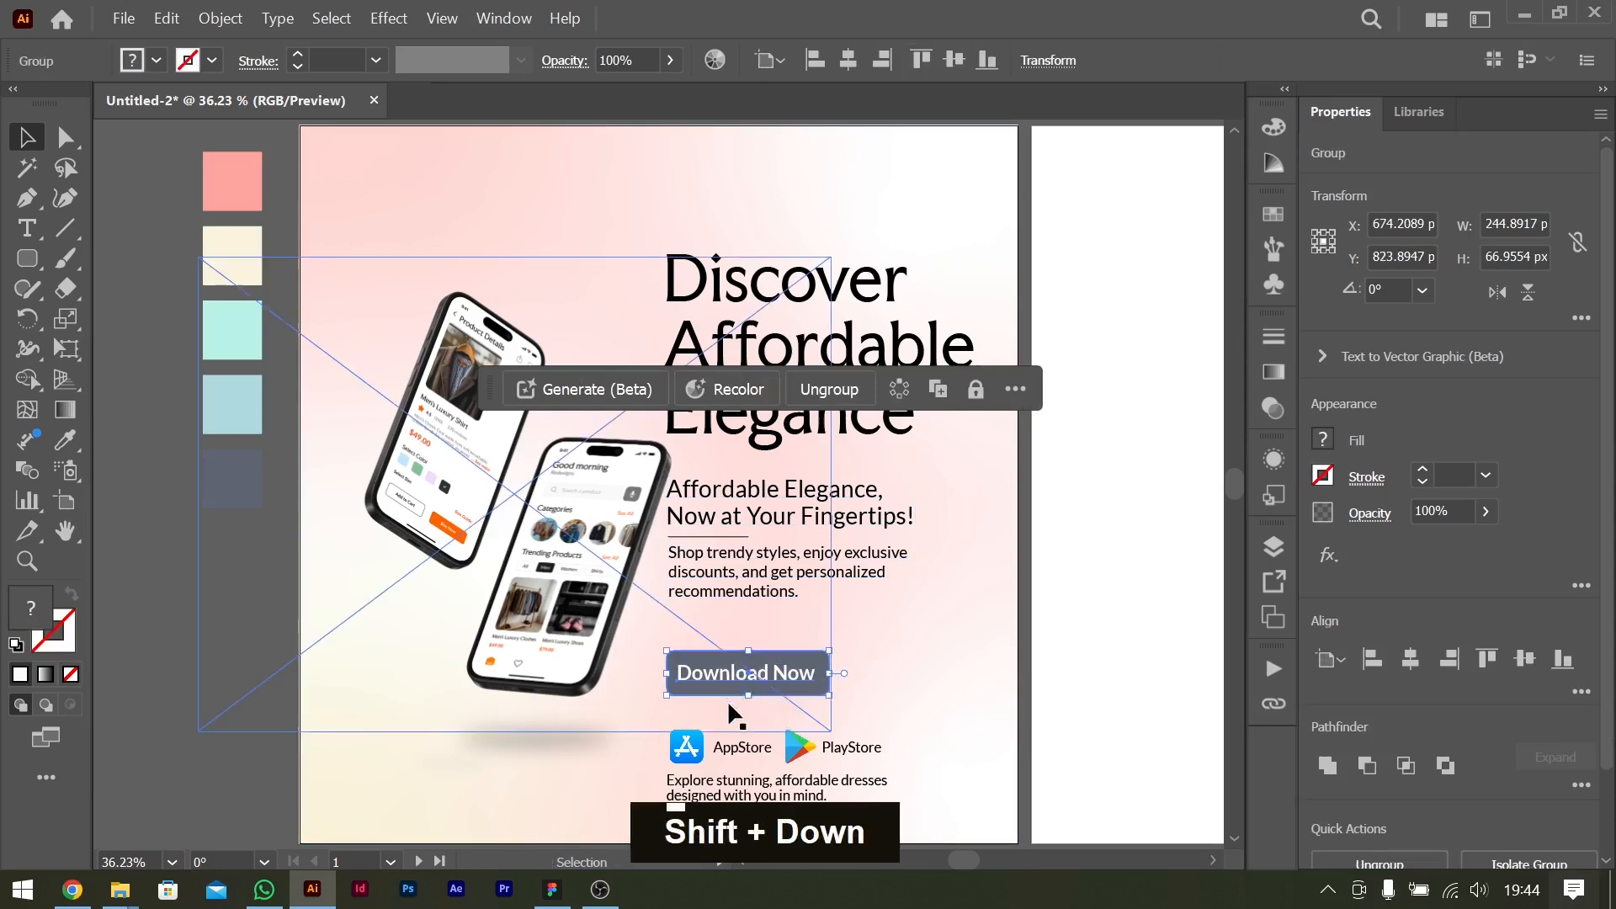
# Group the App Store and Play Store icons with their labels and move them up about 40 px, just below the button.
pyautogui.click(834, 757)
pyautogui.keyDown('shift'); pyautogui.click(790, 749); pyautogui.keyUp('shift')
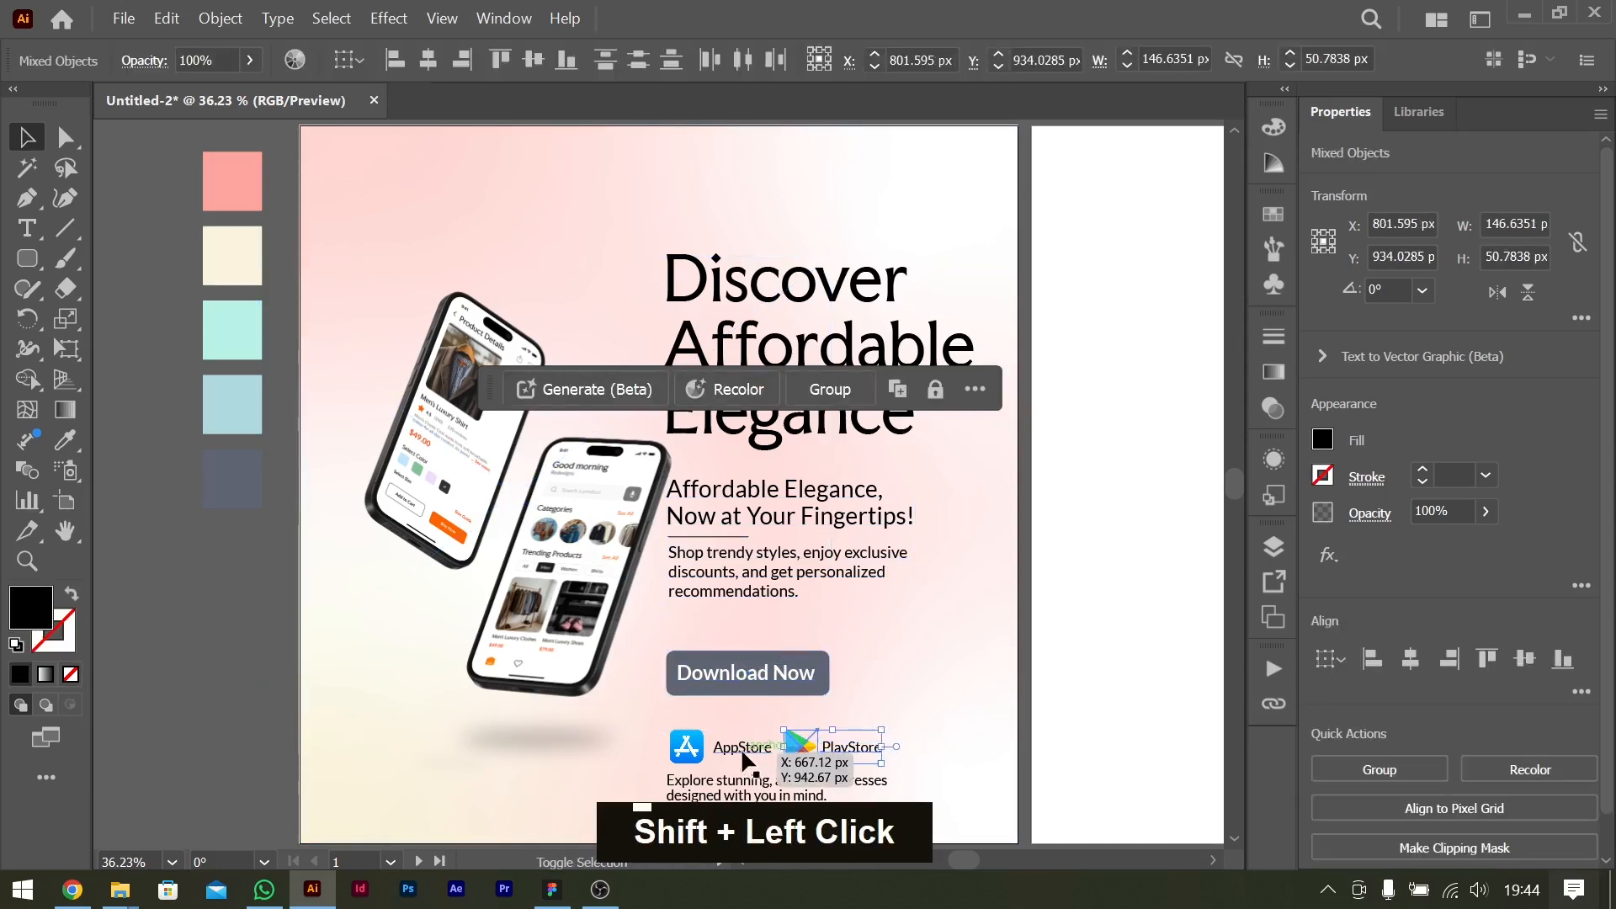
pyautogui.hotkey('ctrl', 'g')
pyautogui.hotkey('shift', 'Up')
pyautogui.hotkey('shift', 'Up')
pyautogui.hotkey('shift', 'Up')
pyautogui.hotkey('shift', 'Up')
pyautogui.press('Down')
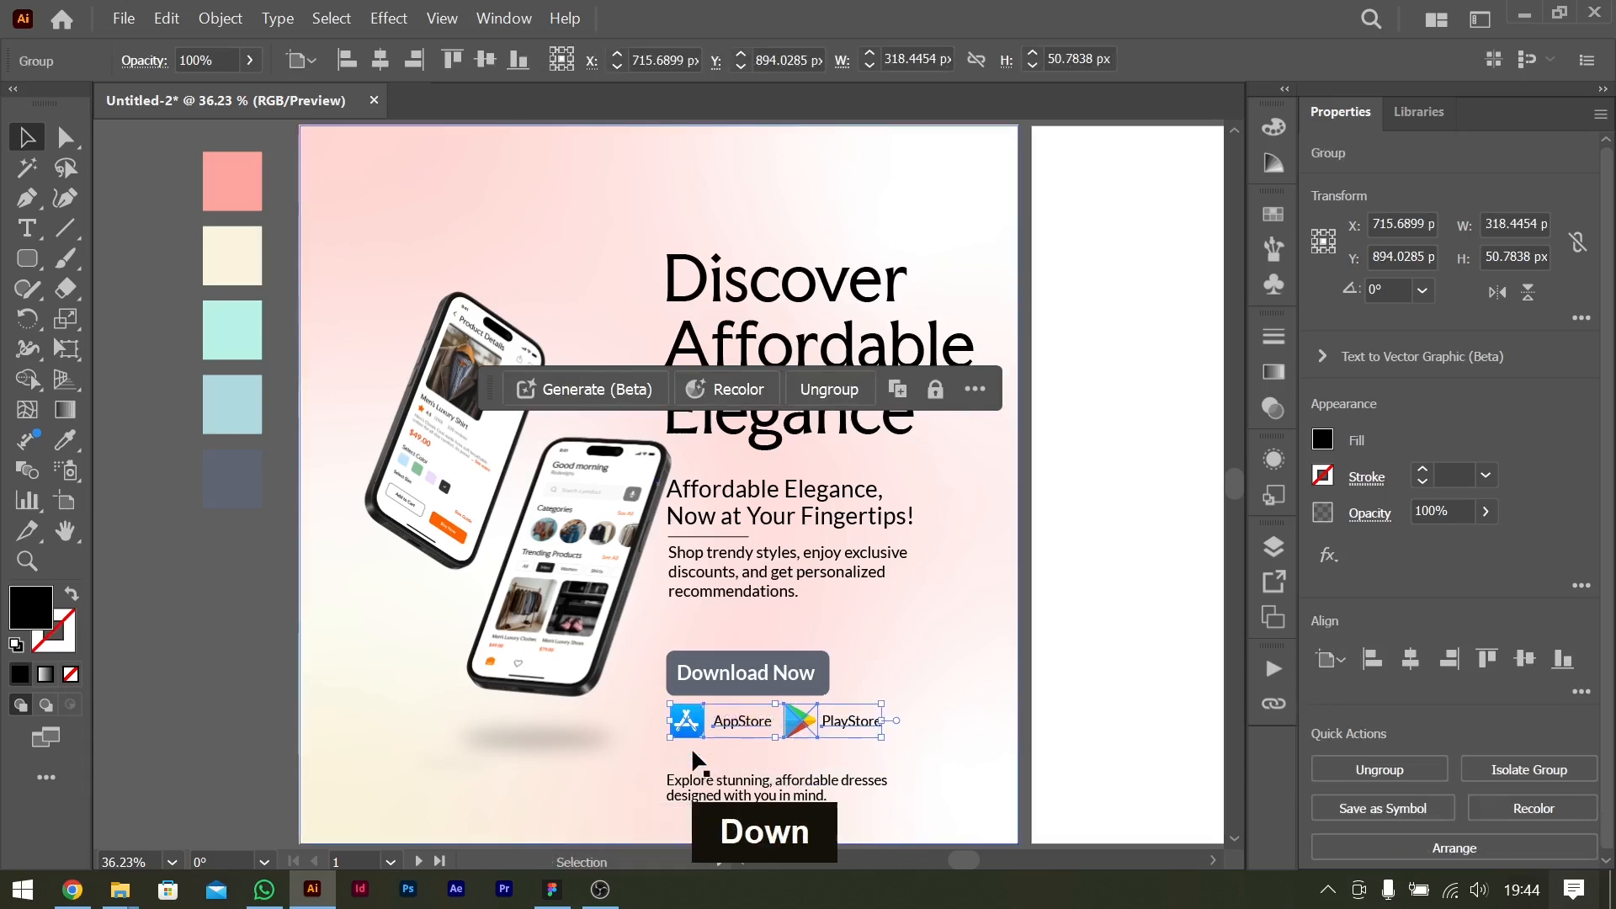
pyautogui.press('Up')
pyautogui.press('Up')
# Move the intro text up about 40 px so it sits just below the store icons.
pyautogui.click(832, 789)
pyautogui.hotkey('shift', 'Up')
pyautogui.hotkey('shift', 'Up')
pyautogui.hotkey('shift', 'Up')
pyautogui.hotkey('shift', 'Up')
pyautogui.hotkey('shift', 'Down')
pyautogui.hotkey('shift', 'Up')
# Edit the intro text below the store icons so it begins with "And explore" instead of "Explore".
pyautogui.hotkey('ctrl', '=')
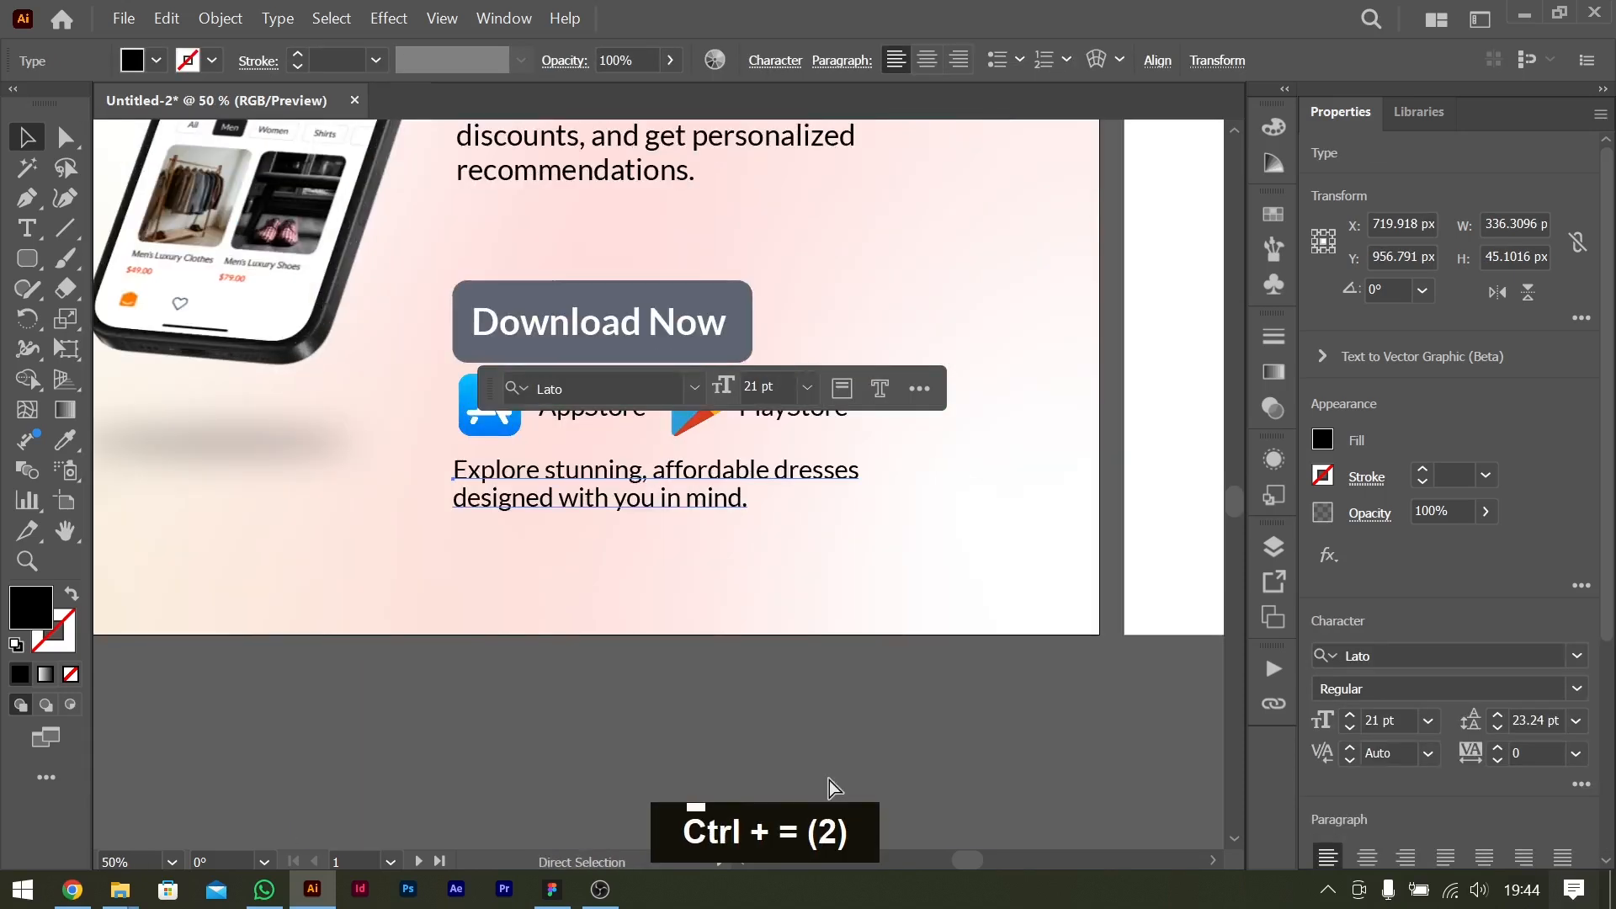
pyautogui.doubleClick(464, 471)
pyautogui.press('Left')
pyautogui.press('Left')
pyautogui.write('And ')
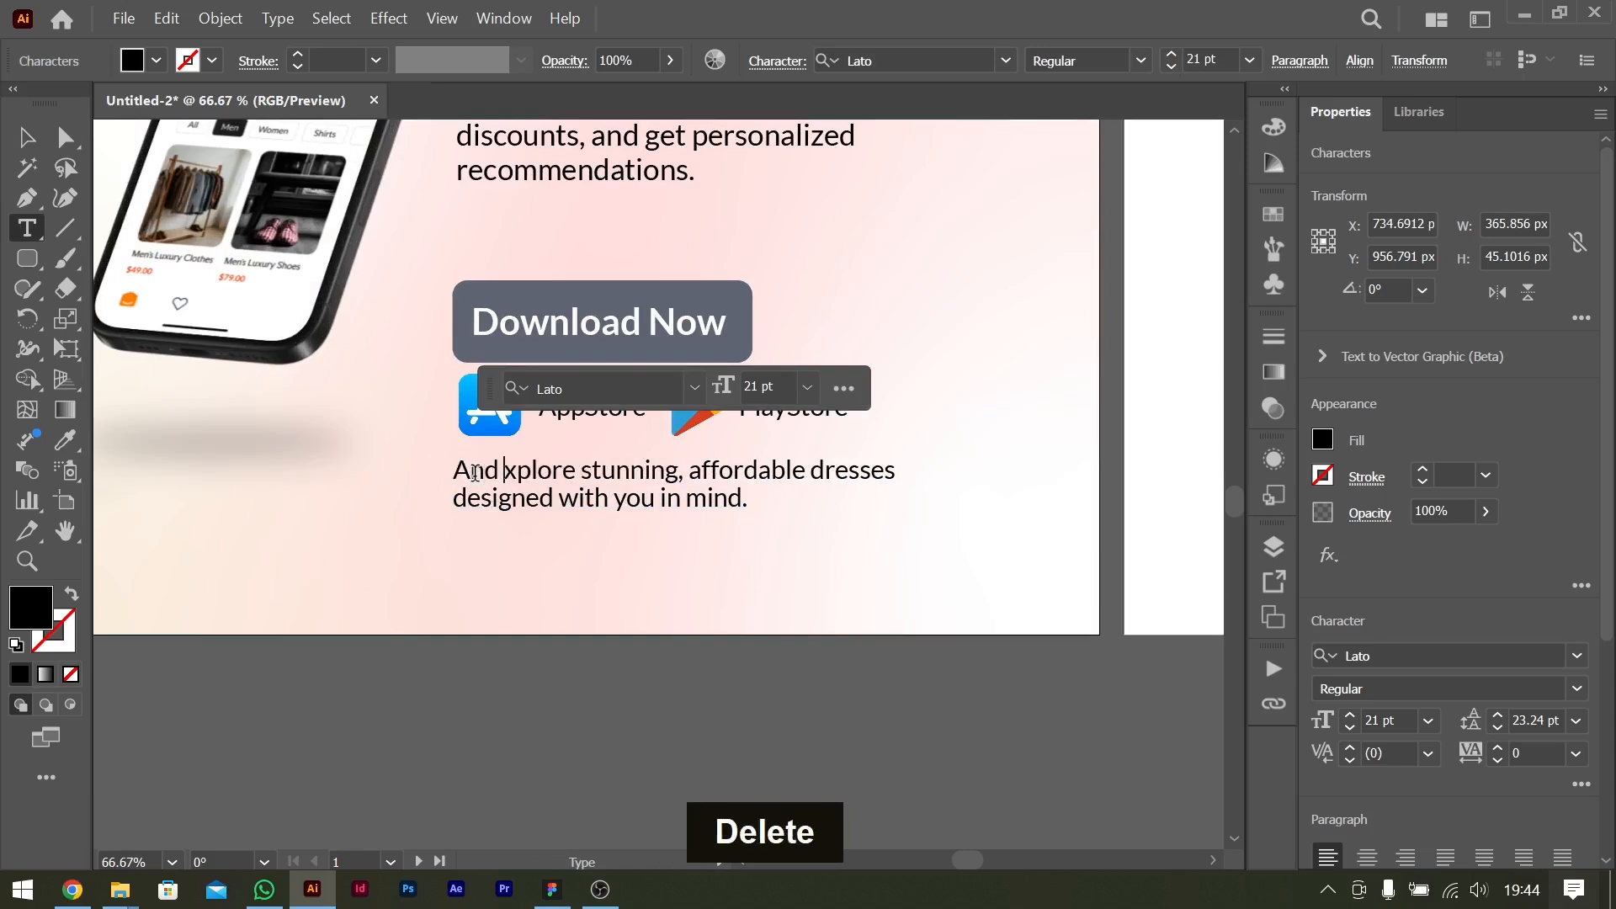
pyautogui.write('e')
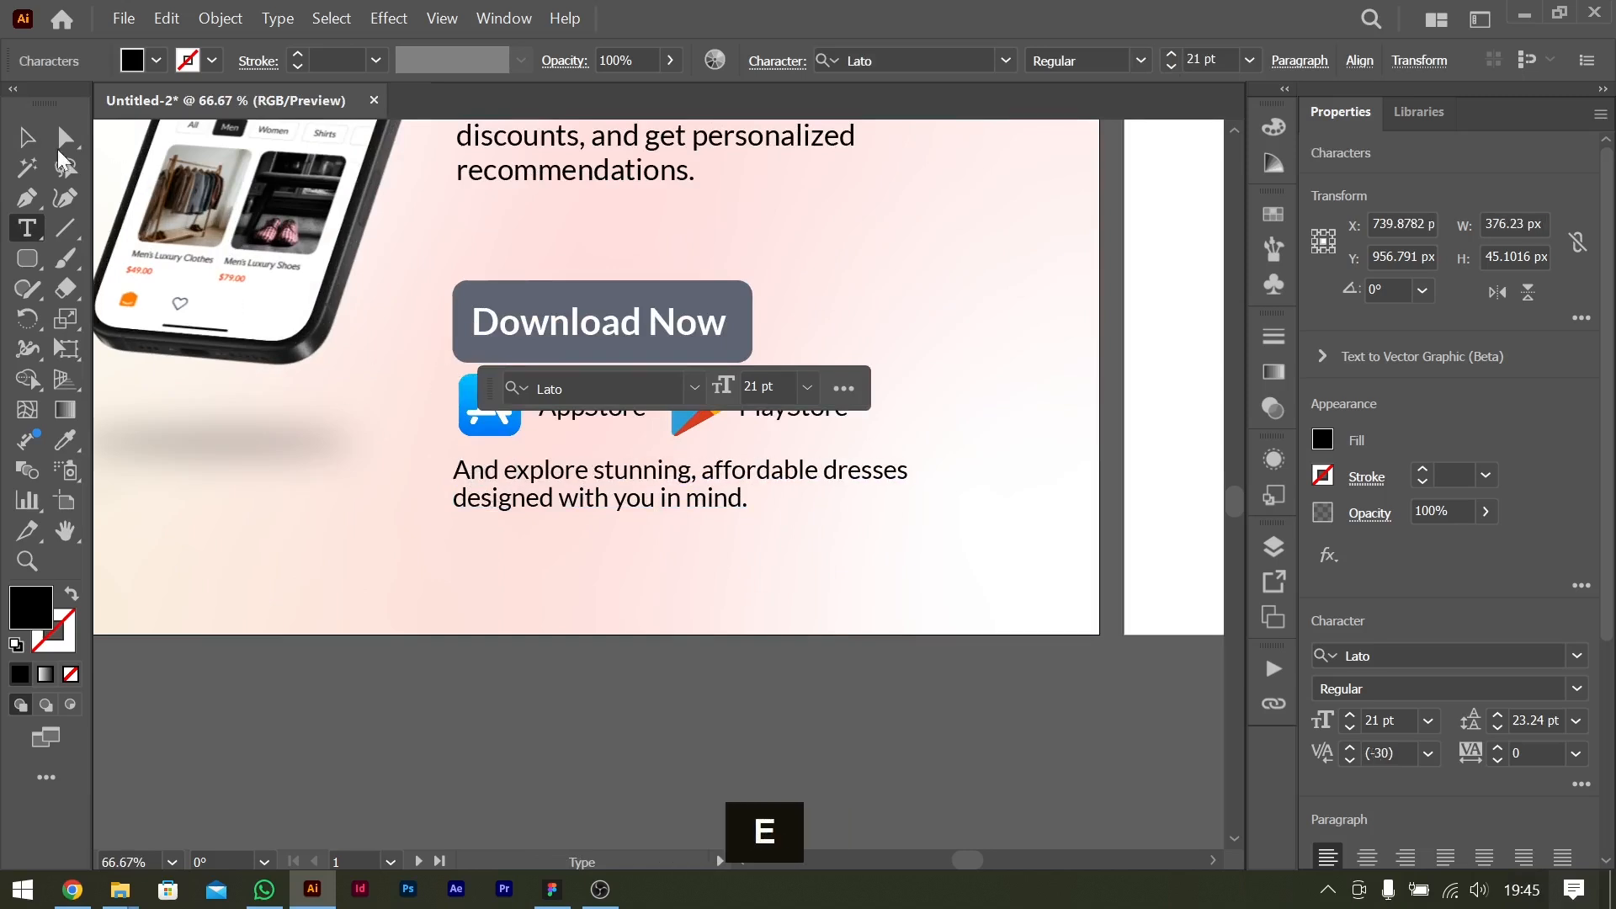
pyautogui.click(27, 137)
pyautogui.hotkey('ctrl', '0')
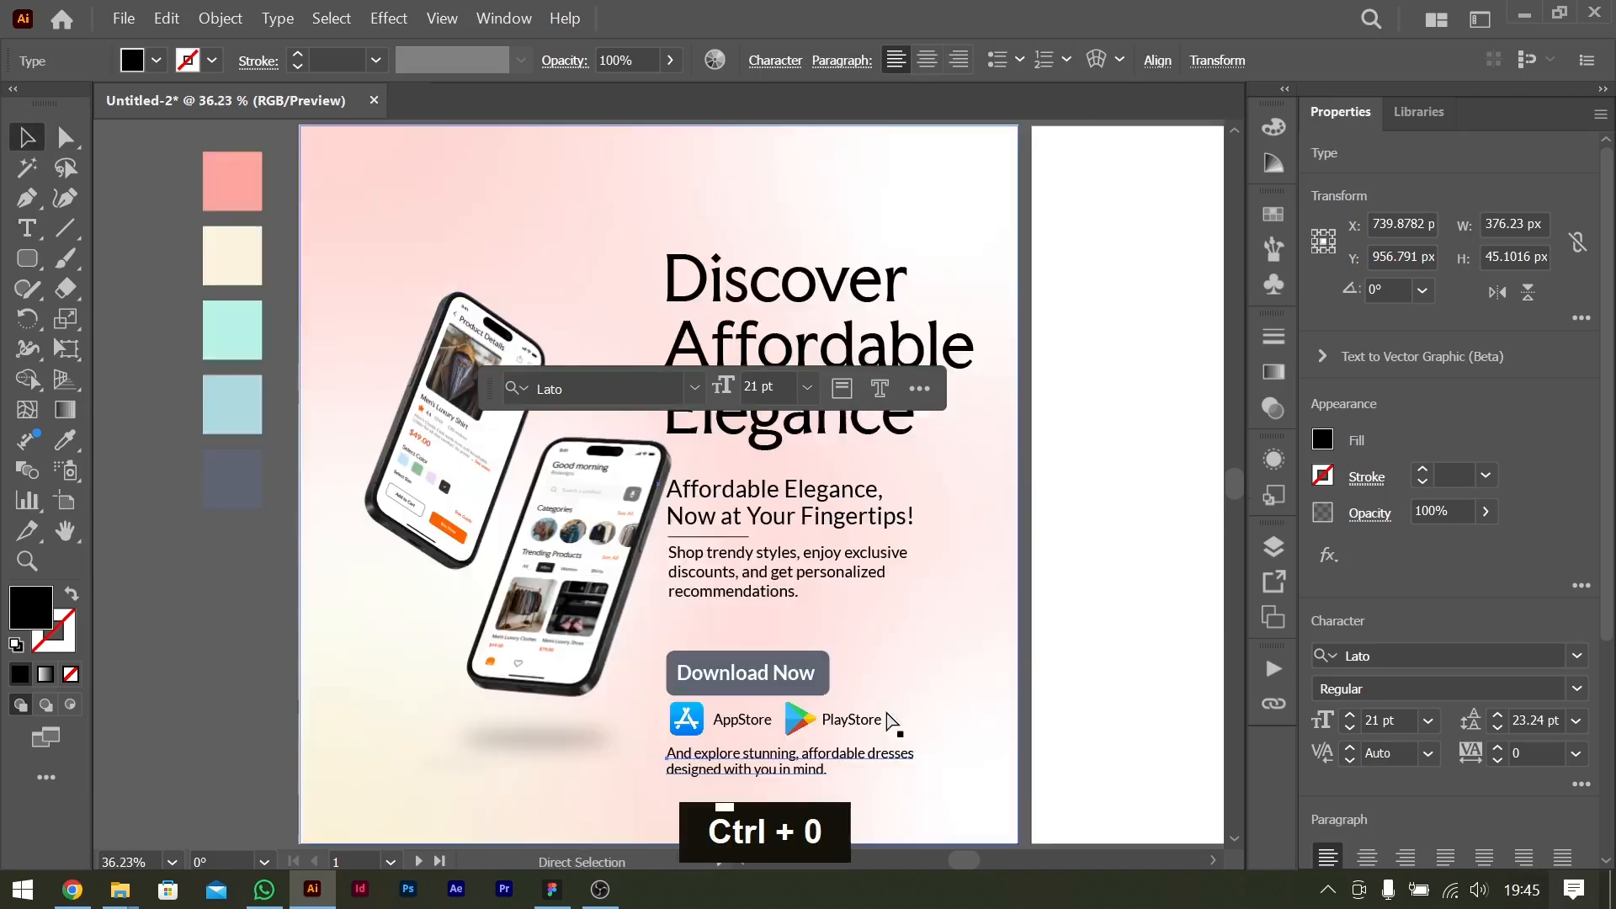
# Shift the phone mockup group slightly further left to clear the tagline.
pyautogui.click(1044, 615)
pyautogui.hscroll(-2, 876, 632)
pyautogui.hscroll(2, 722, 613)
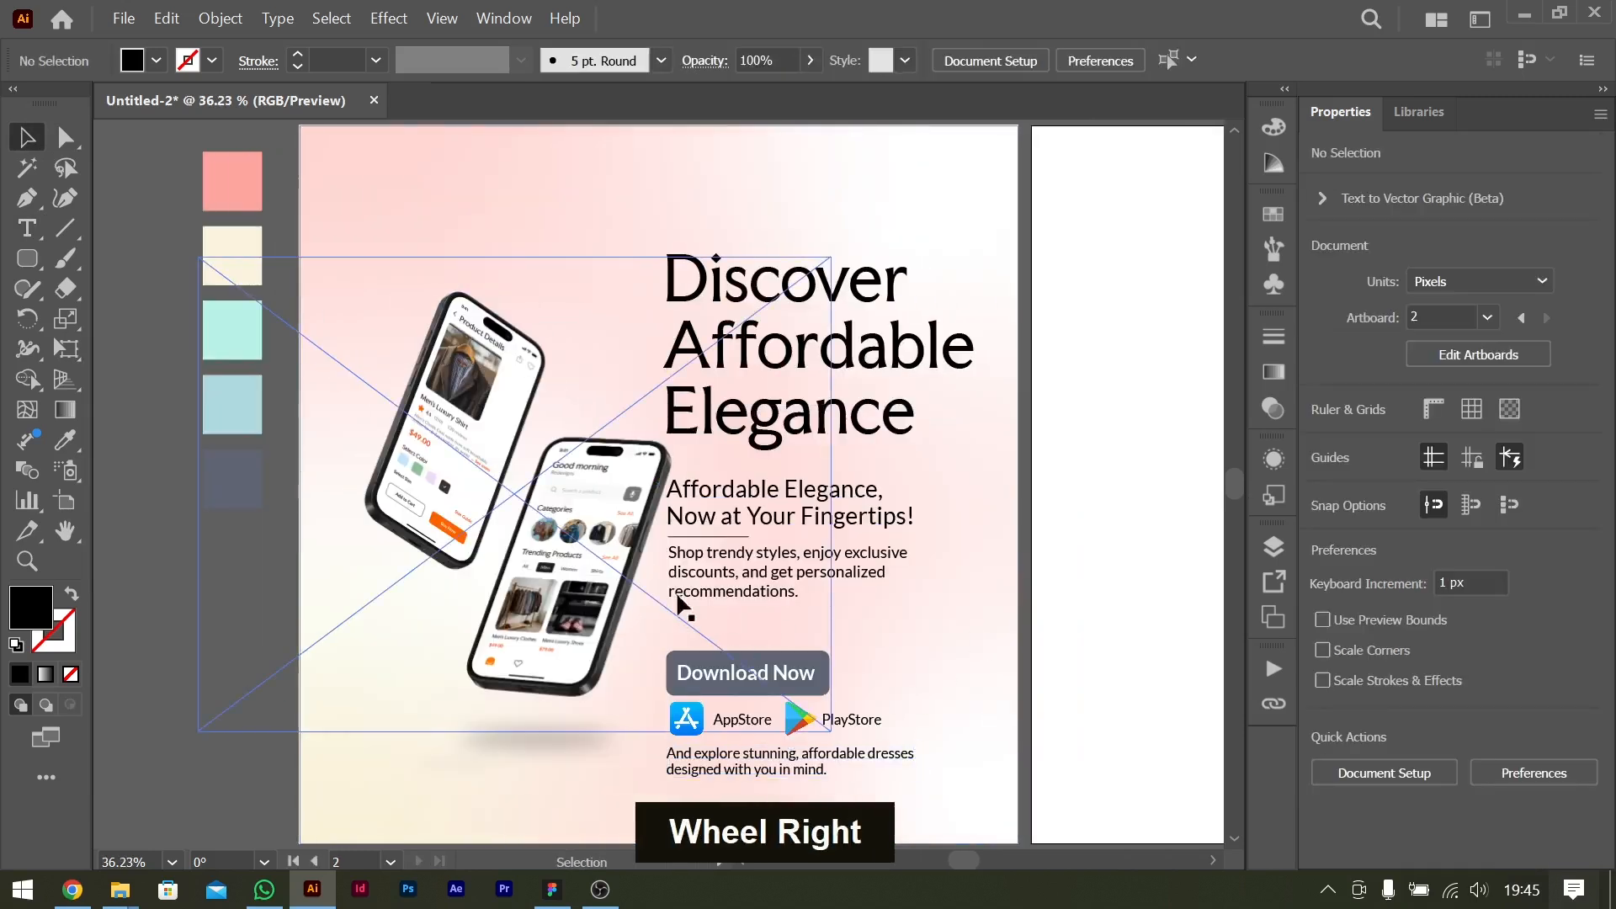
pyautogui.moveTo(610, 582); pyautogui.dragTo(601, 583)
pyautogui.click(1100, 526)
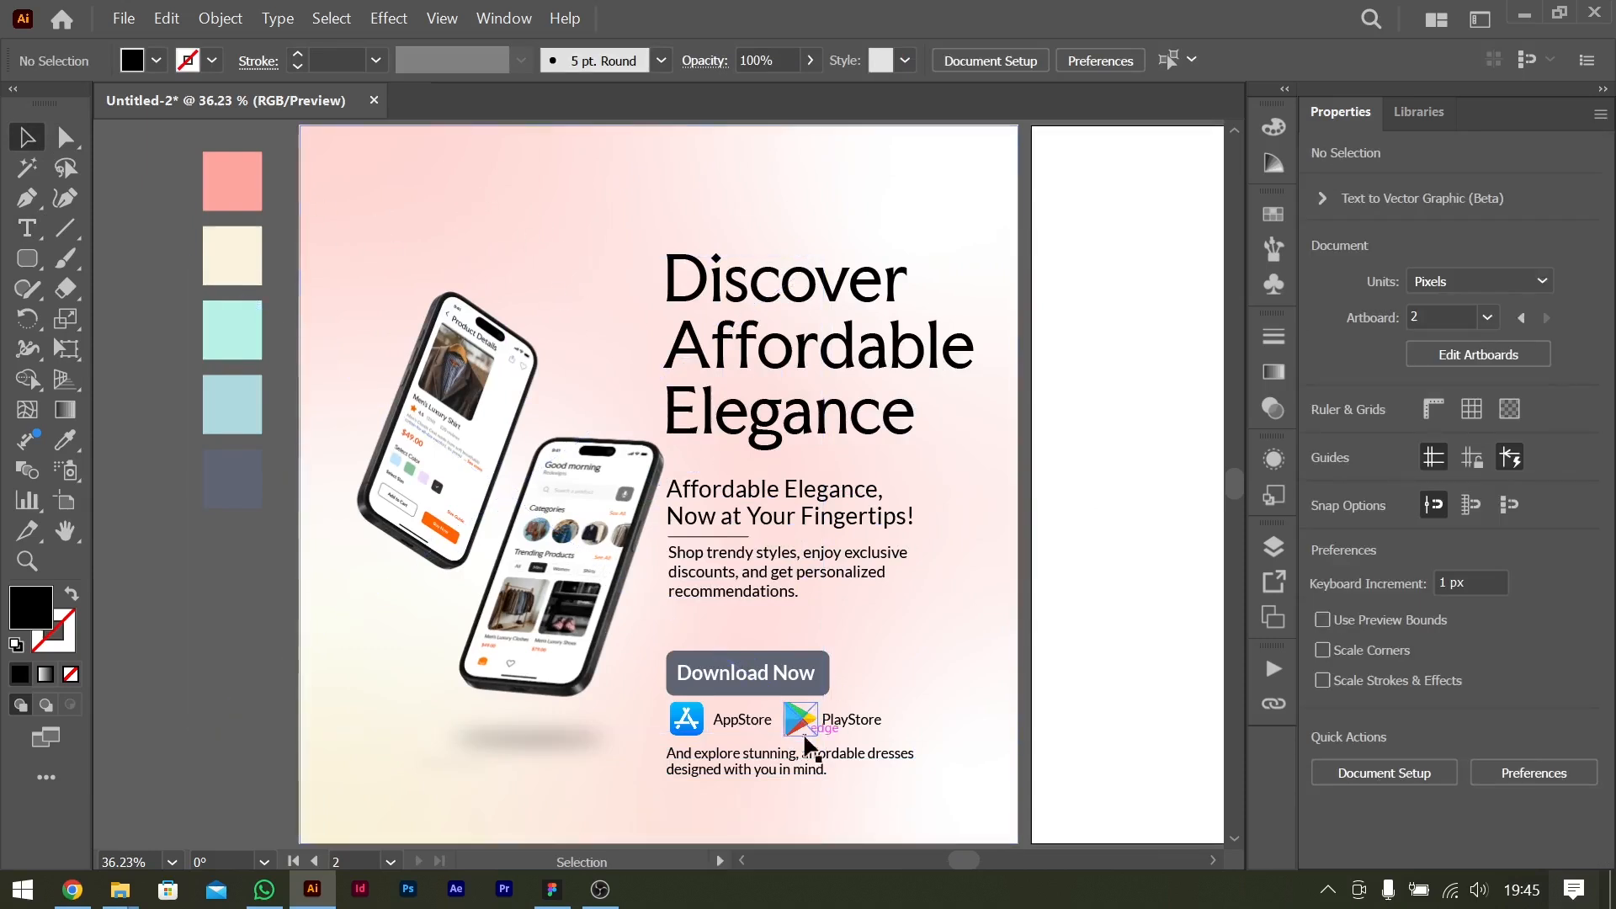
# Duplicate the intro text into the flyer's upper-left area above the phones and change the copy to "affoish.com".
pyautogui.keyDown('alt'); pyautogui.moveTo(766, 762); pyautogui.dragTo(506, 196); pyautogui.keyUp('alt')
pyautogui.doubleClick(505, 196)
pyautogui.hotkey('ctrl', 'a')
pyautogui.write('a')
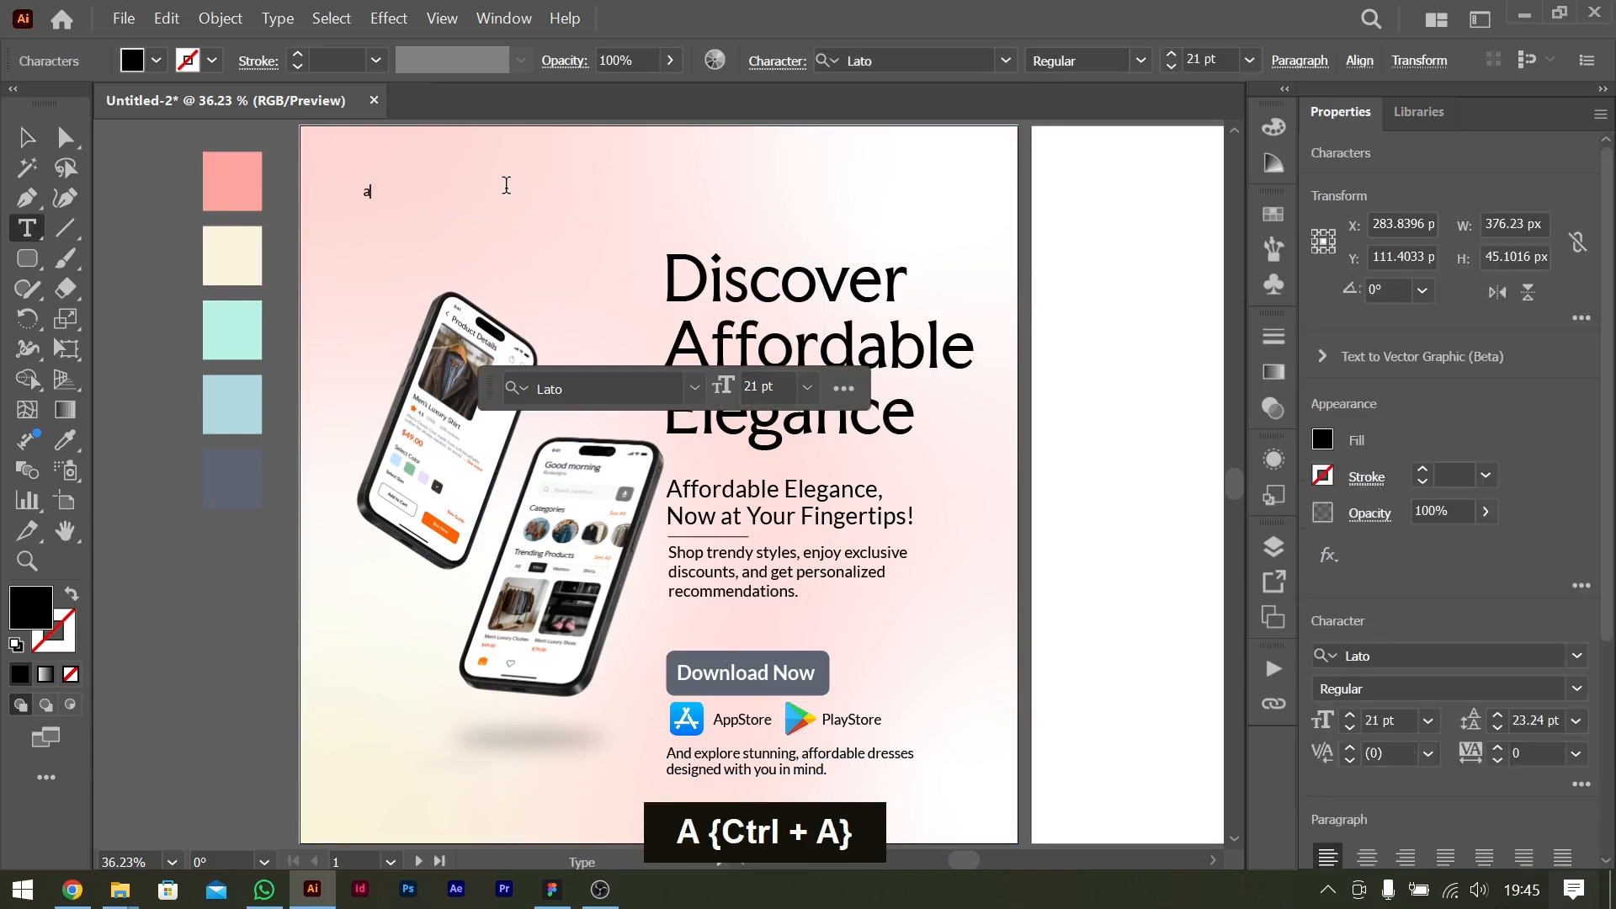
pyautogui.write('ffoish')
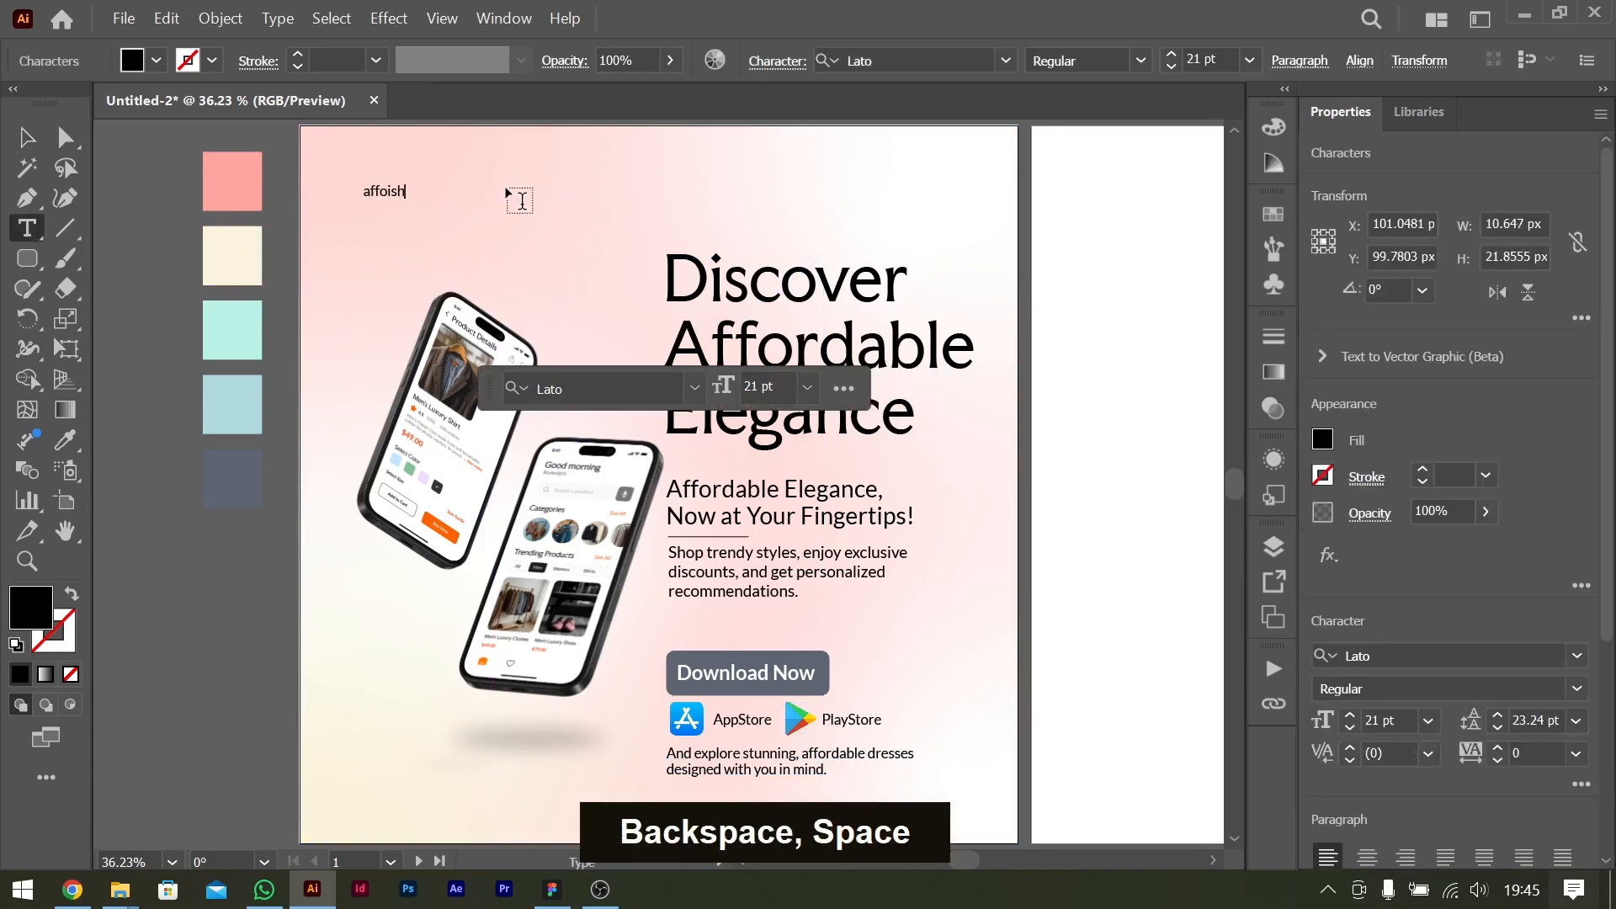
pyautogui.write('.com')
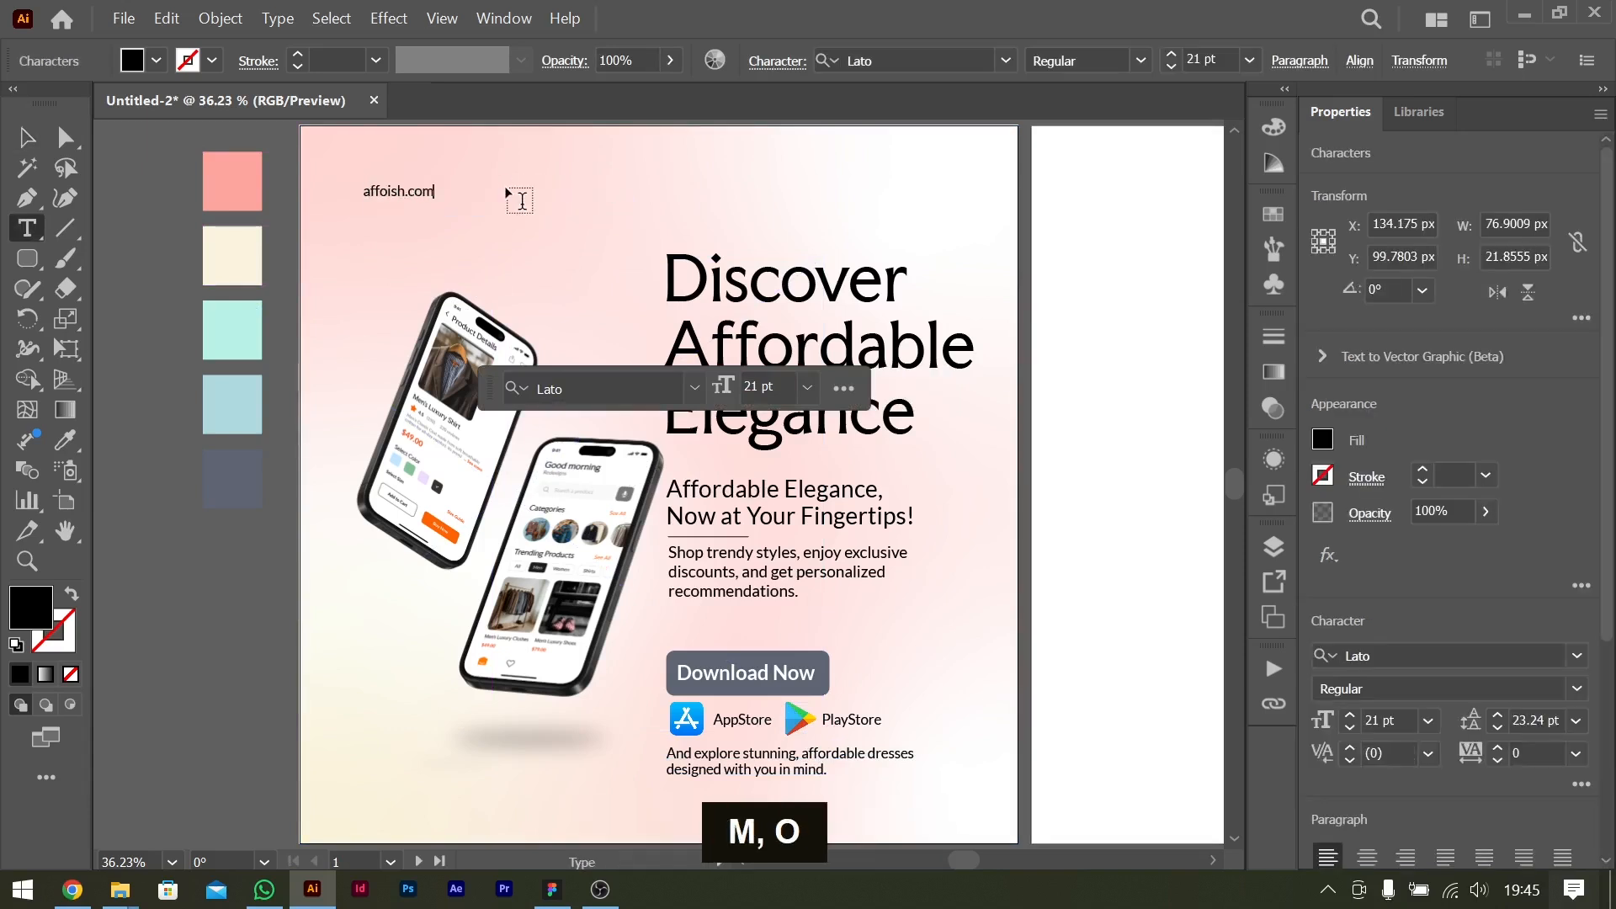
pyautogui.click(23, 136)
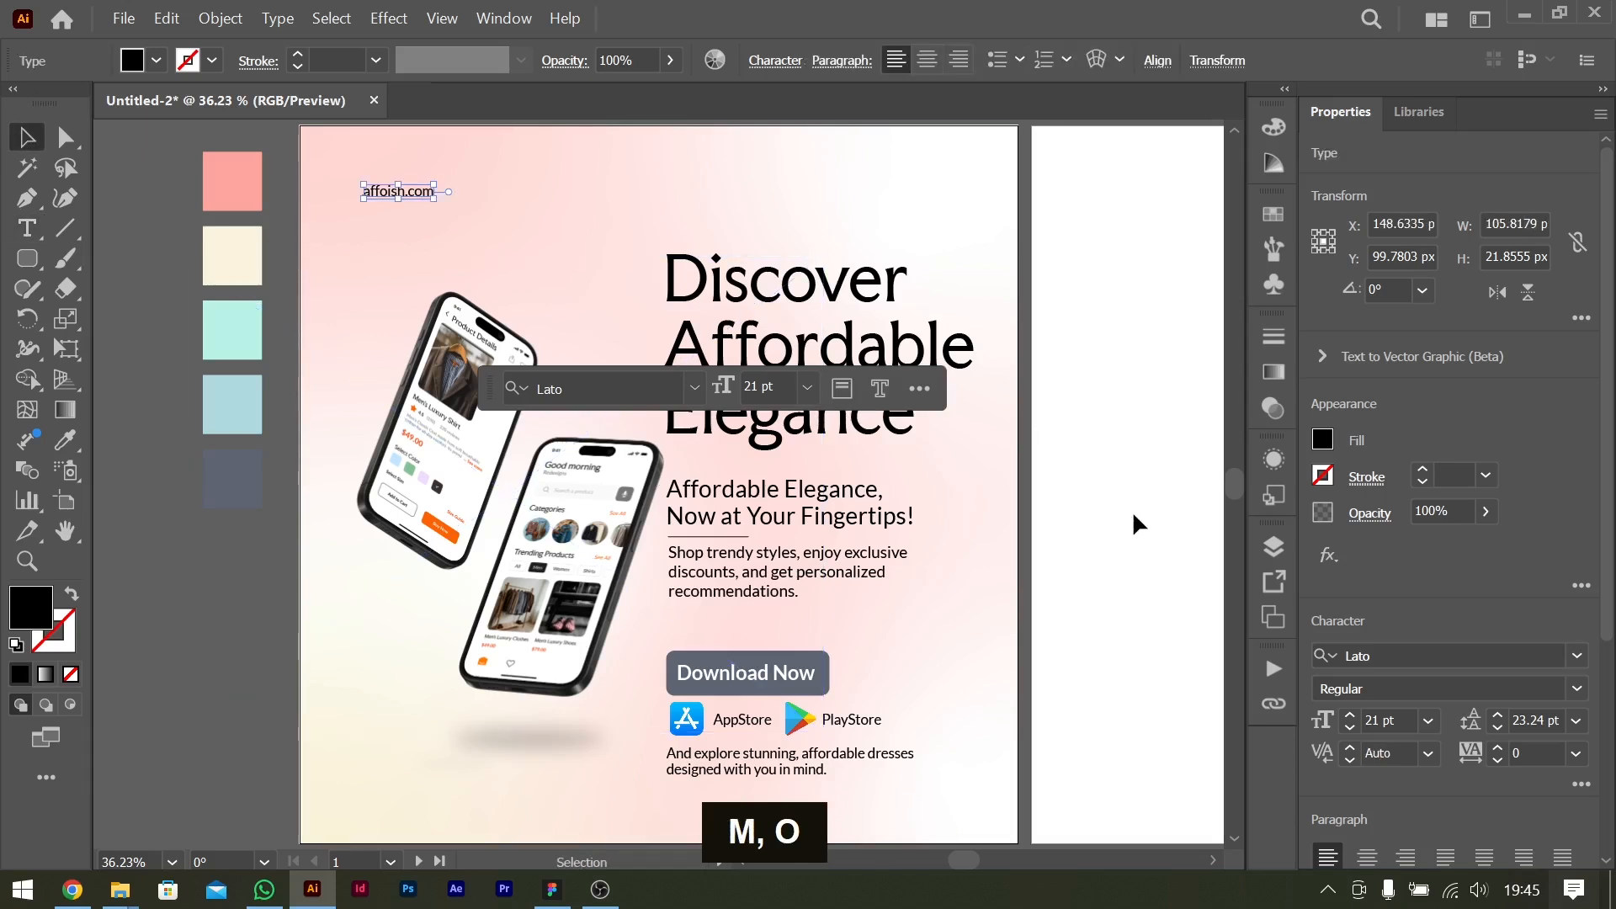
# Set the font of the affoish.com text to Faculty Glyphic Regular.
pyautogui.click(1387, 653)
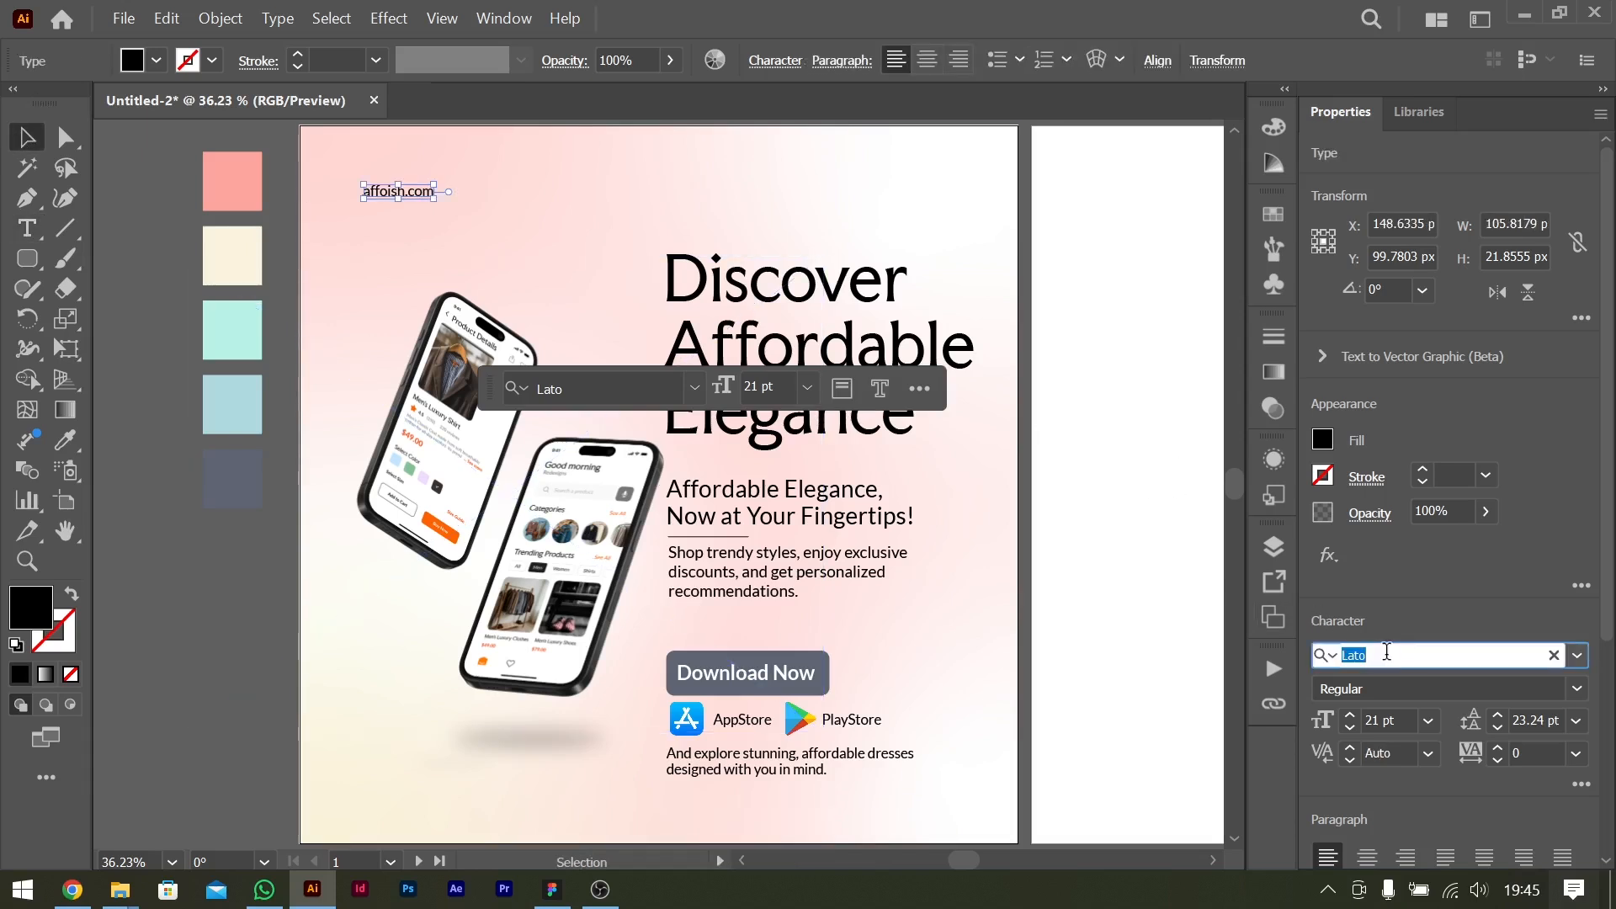
pyautogui.write('facu')
pyautogui.press('Return')
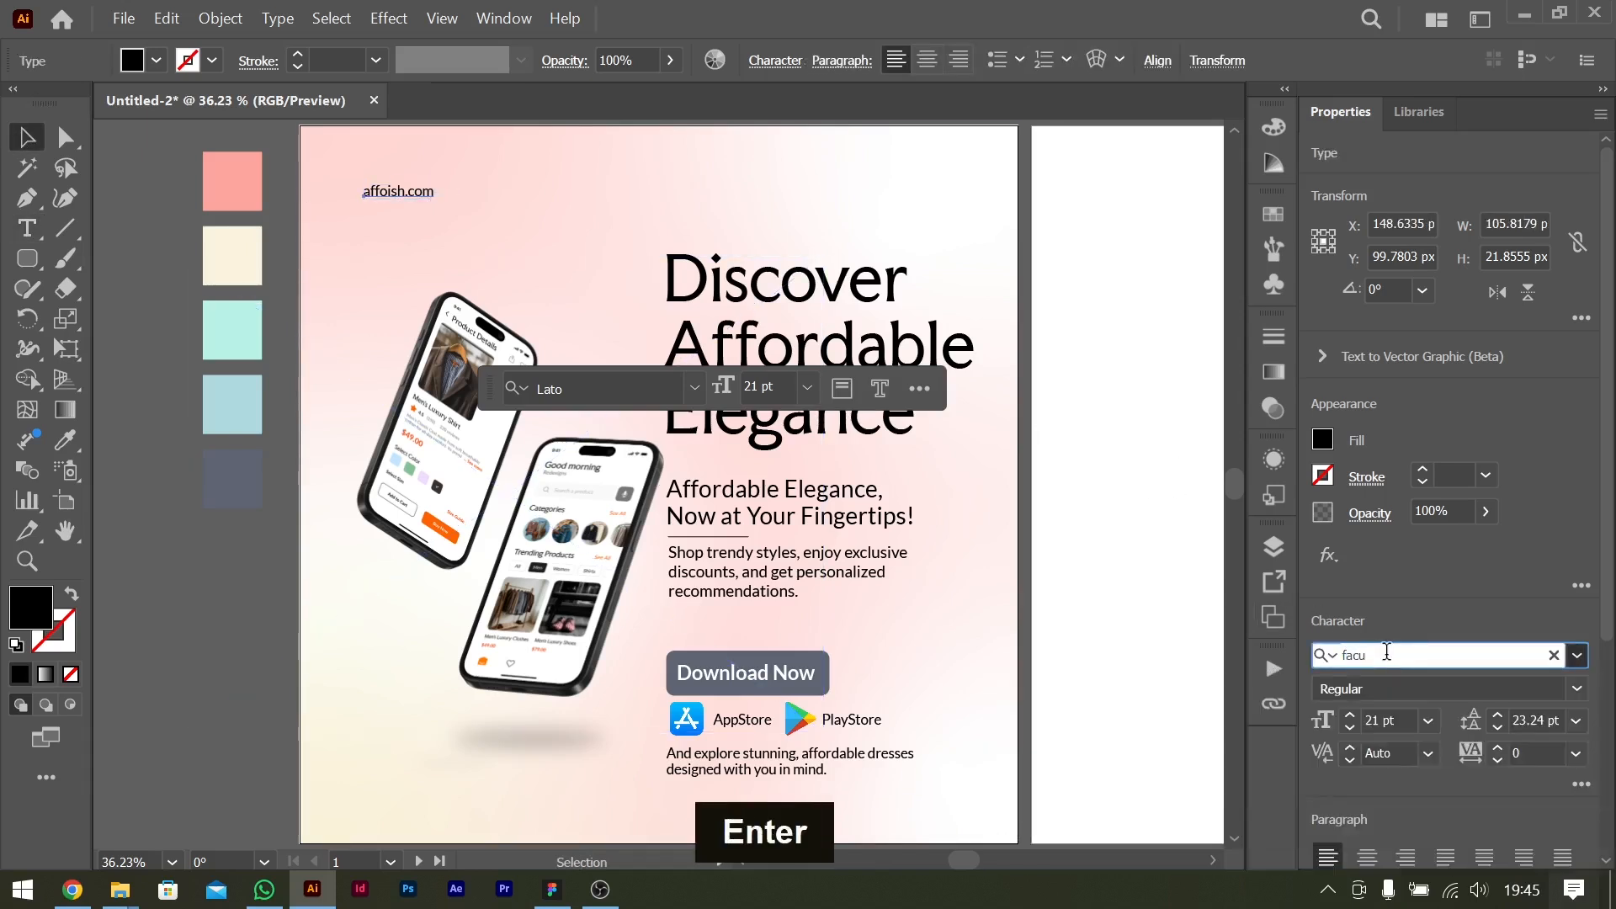
pyautogui.click(1111, 471)
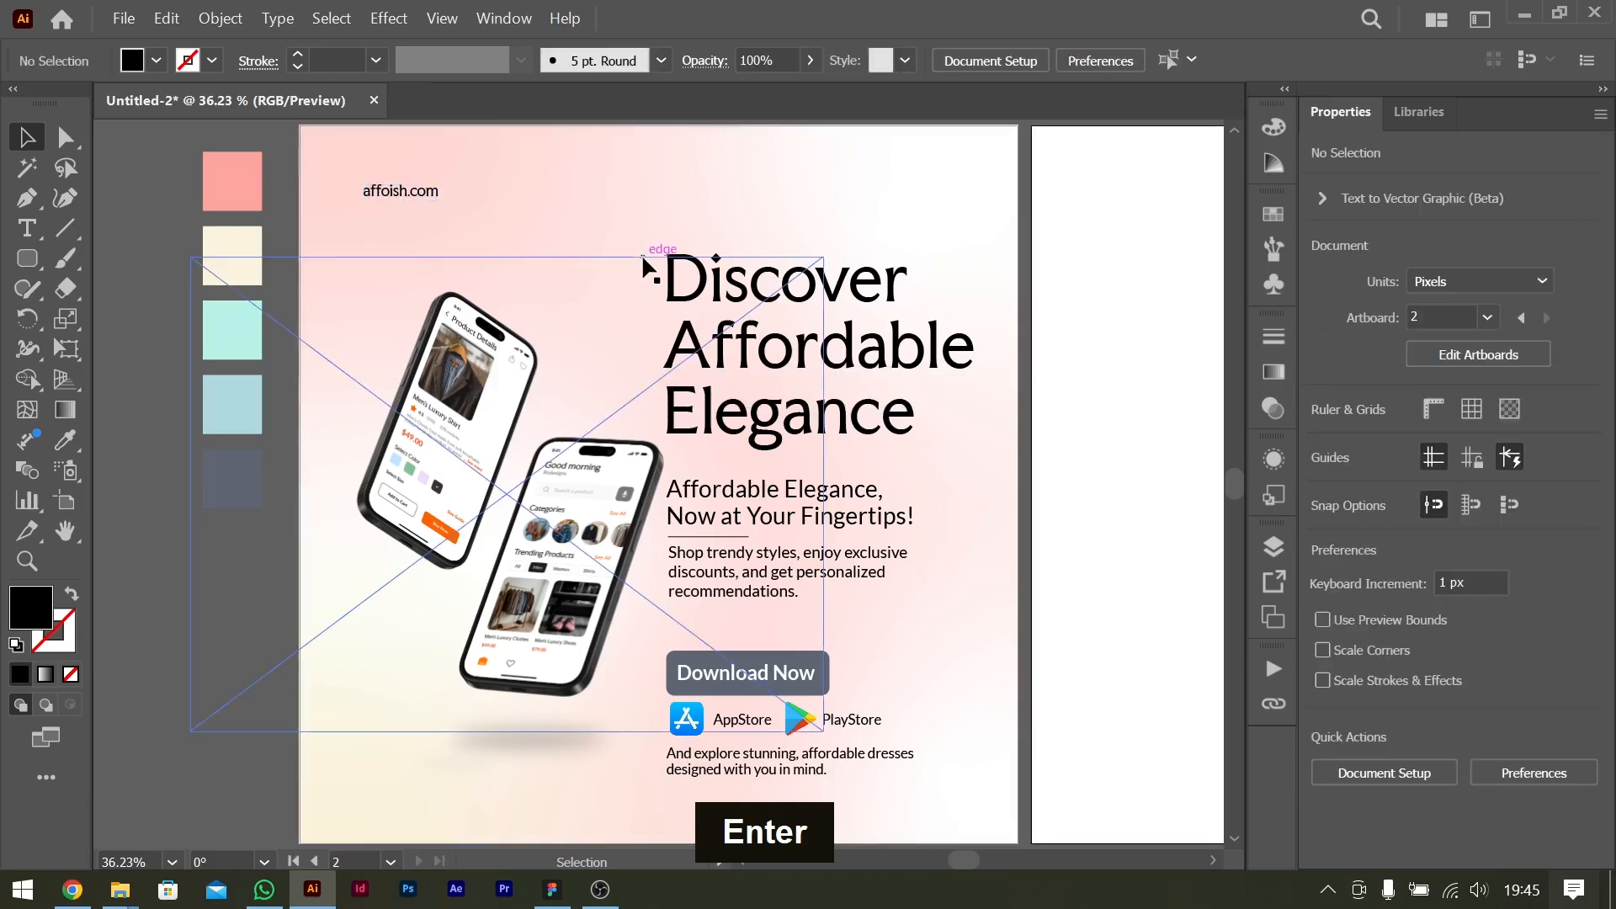
# Recolor the affoish.com text with the slate-blue palette swatch using the Eyedropper.
pyautogui.click(425, 205)
pyautogui.press('i')
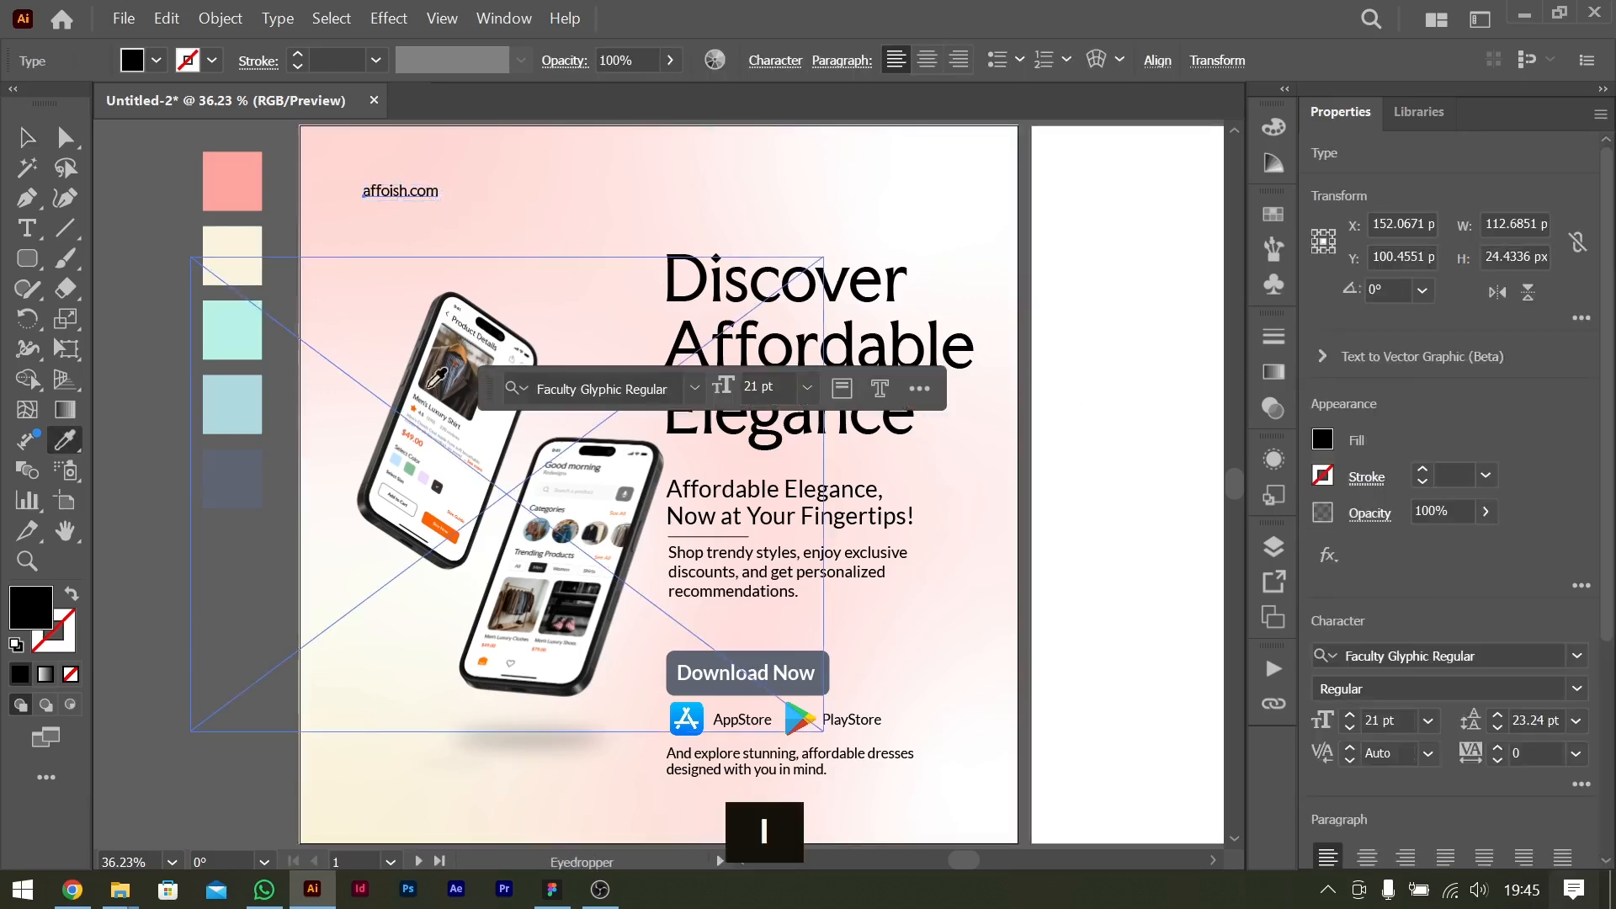
pyautogui.click(248, 473)
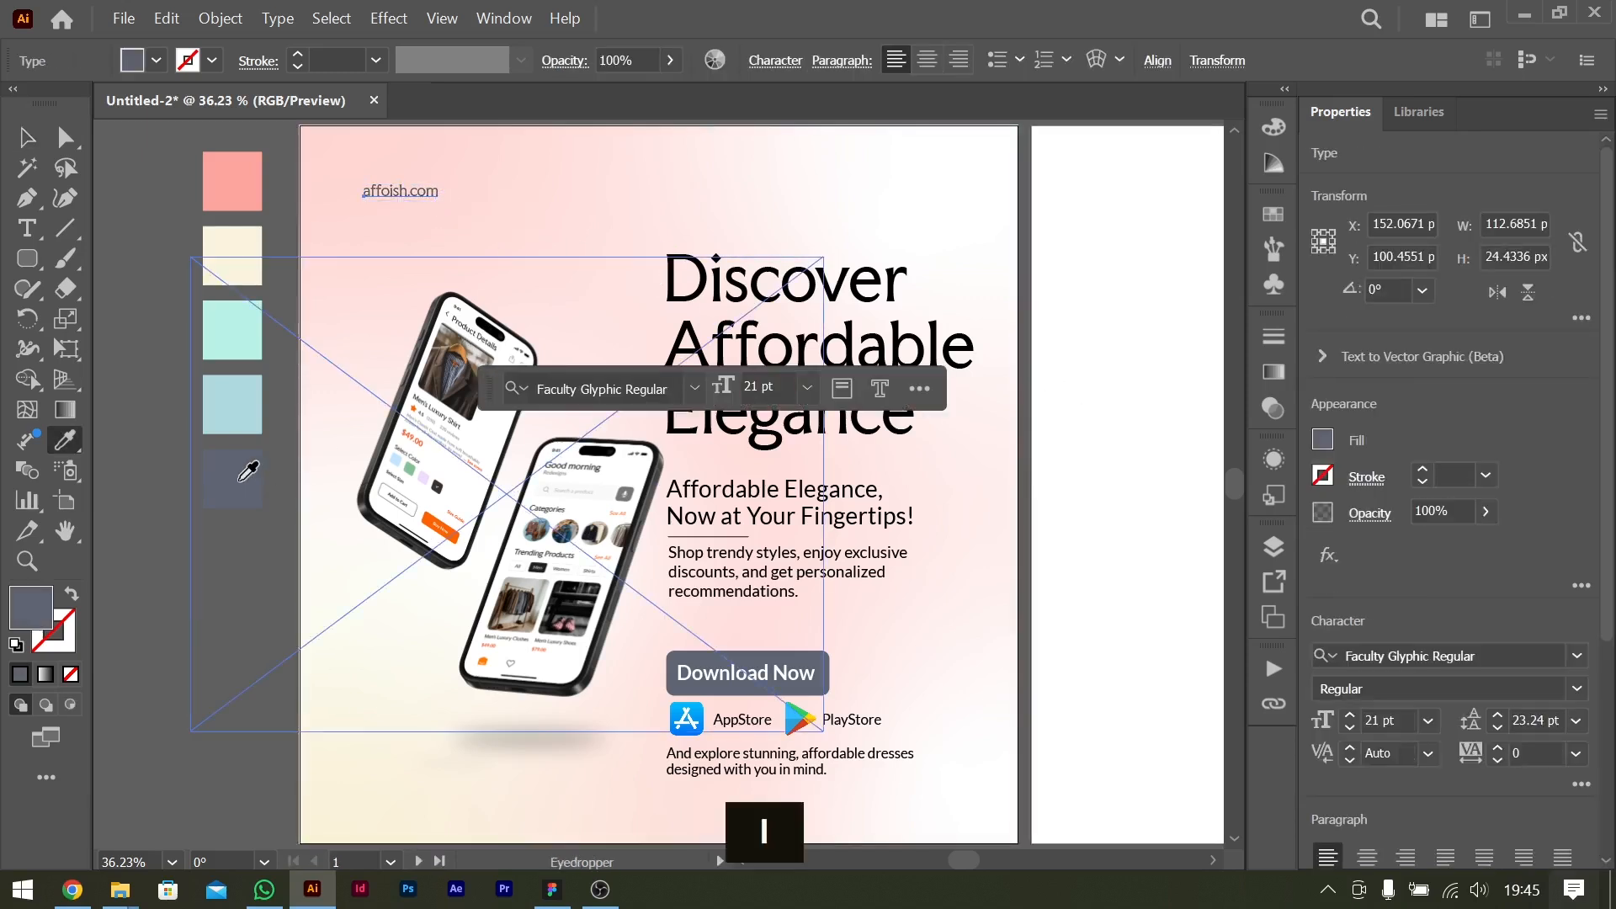
pyautogui.click(26, 138)
pyautogui.click(1166, 464)
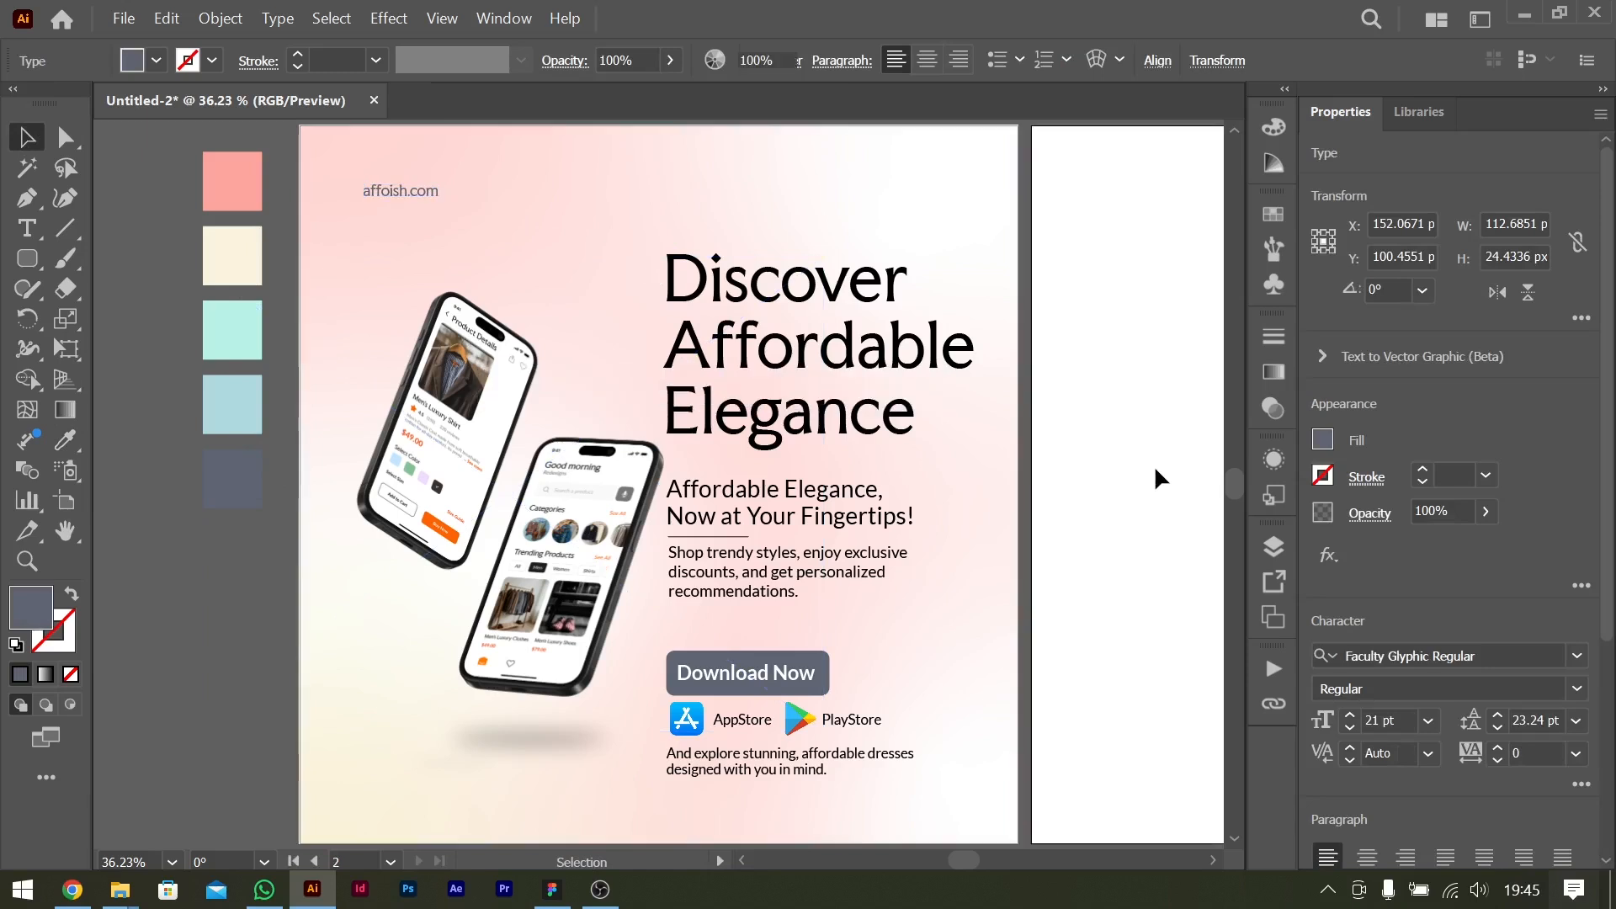
# Enlarge the affoish.com text to 27 pt and move it slightly right and down above the phones.
pyautogui.click(421, 194)
pyautogui.hotkey('ctrl', 'shift', '.')
pyautogui.hotkey('ctrl', 'shift', '.')
pyautogui.hotkey('ctrl', 'shift', '.')
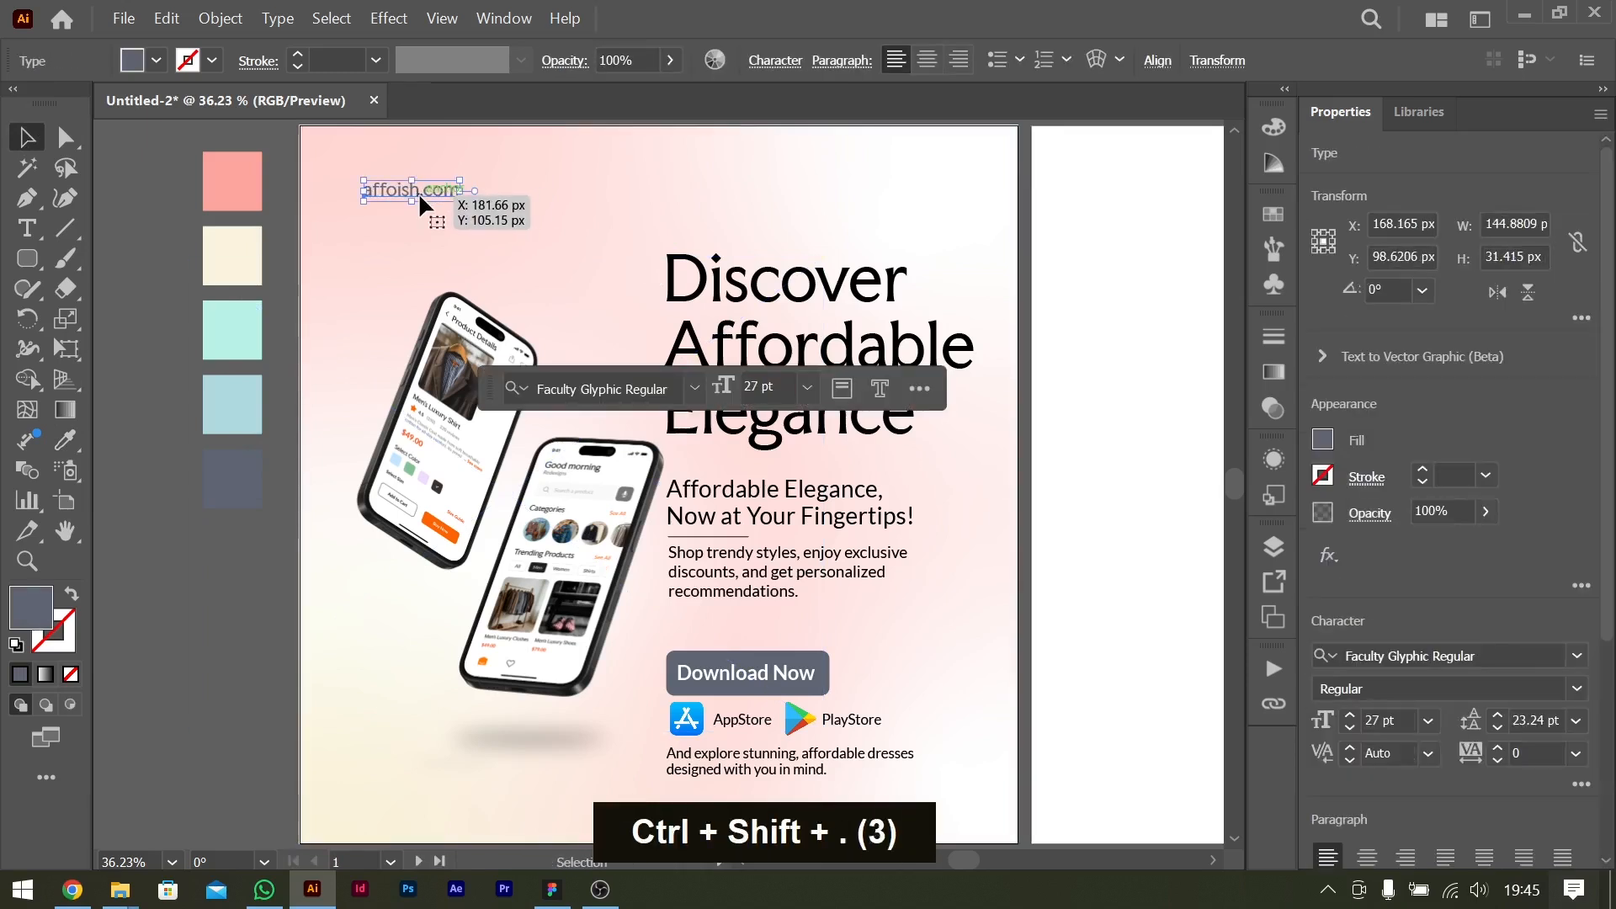
pyautogui.click(1177, 552)
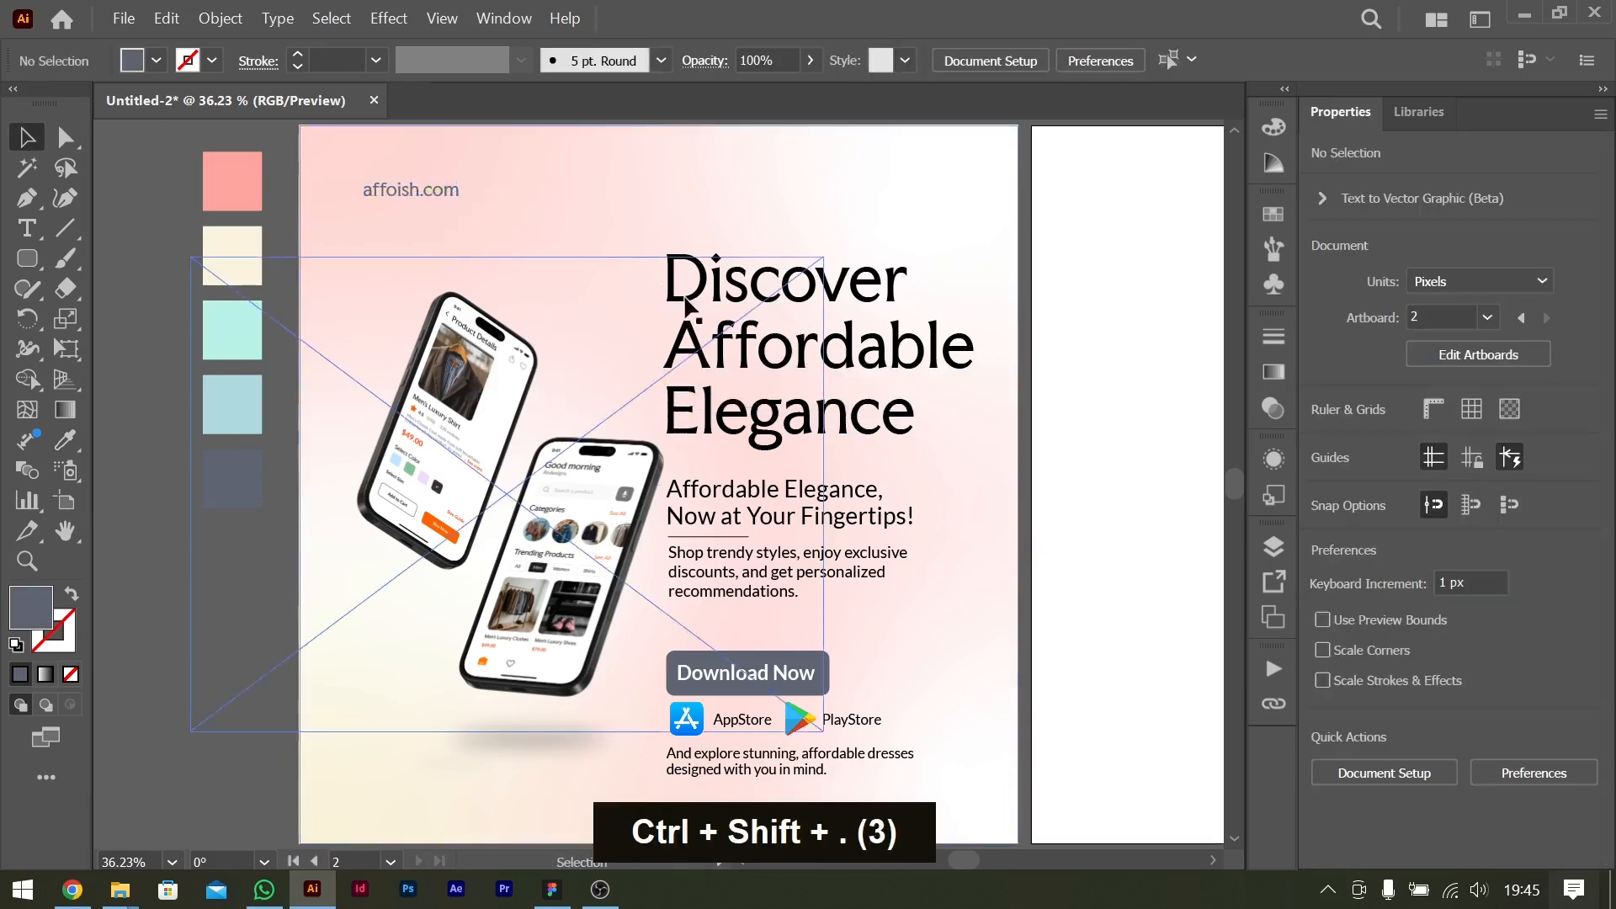
pyautogui.moveTo(421, 193); pyautogui.dragTo(434, 204)
pyautogui.hotkey('ctrl', 'z')
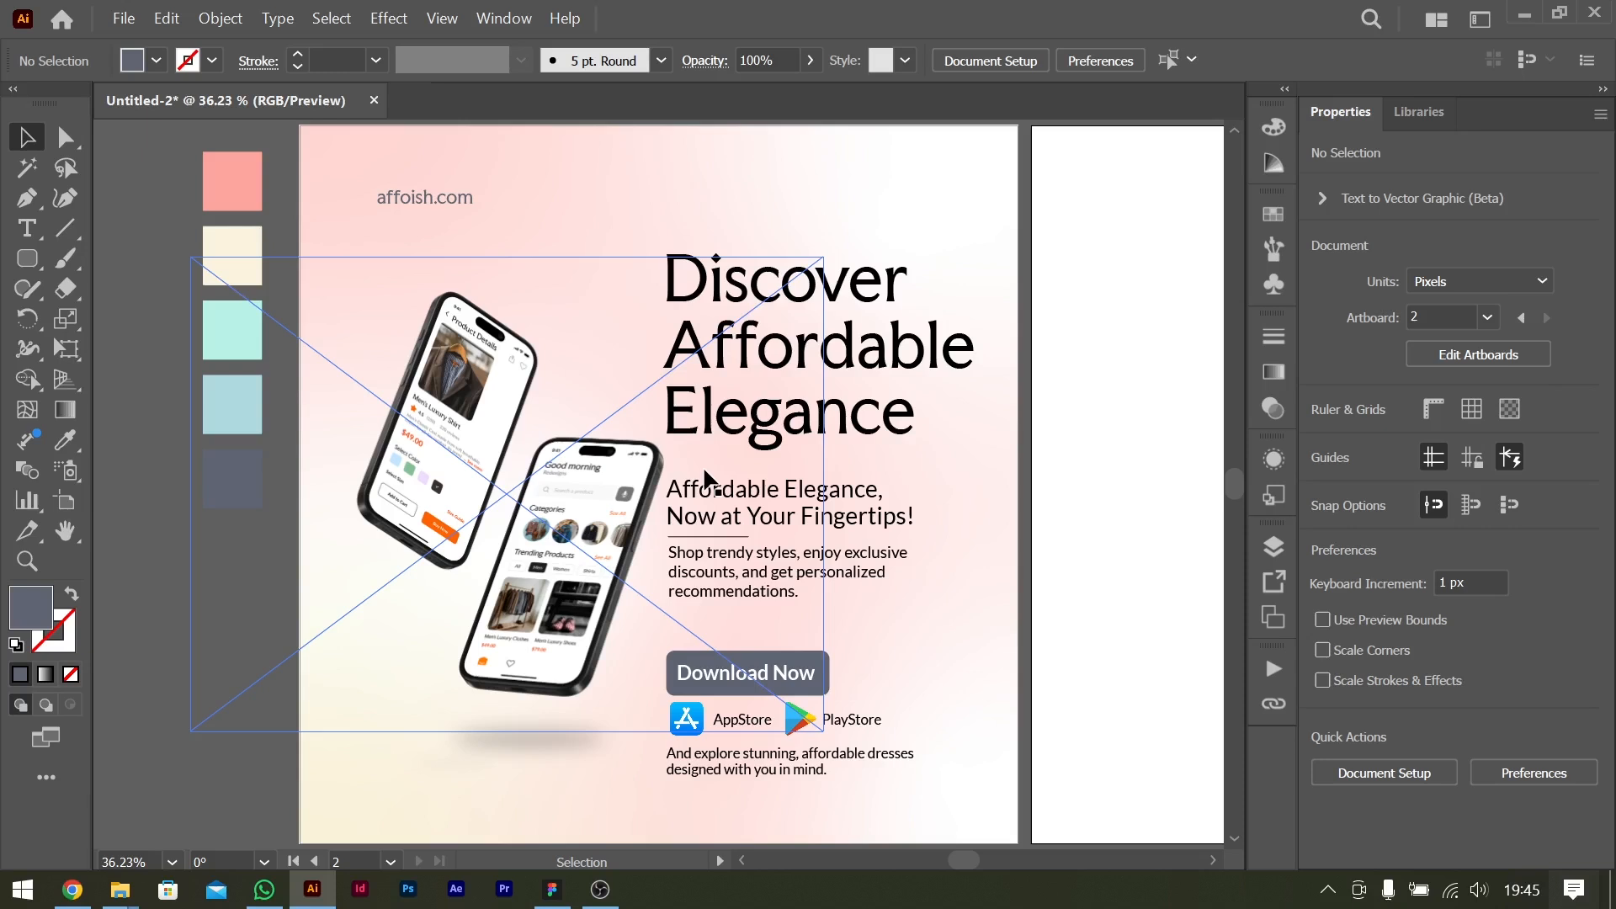
# Shift the phone mockup group slightly to the right.
pyautogui.moveTo(616, 498); pyautogui.dragTo(620, 499)
pyautogui.click(1130, 570)
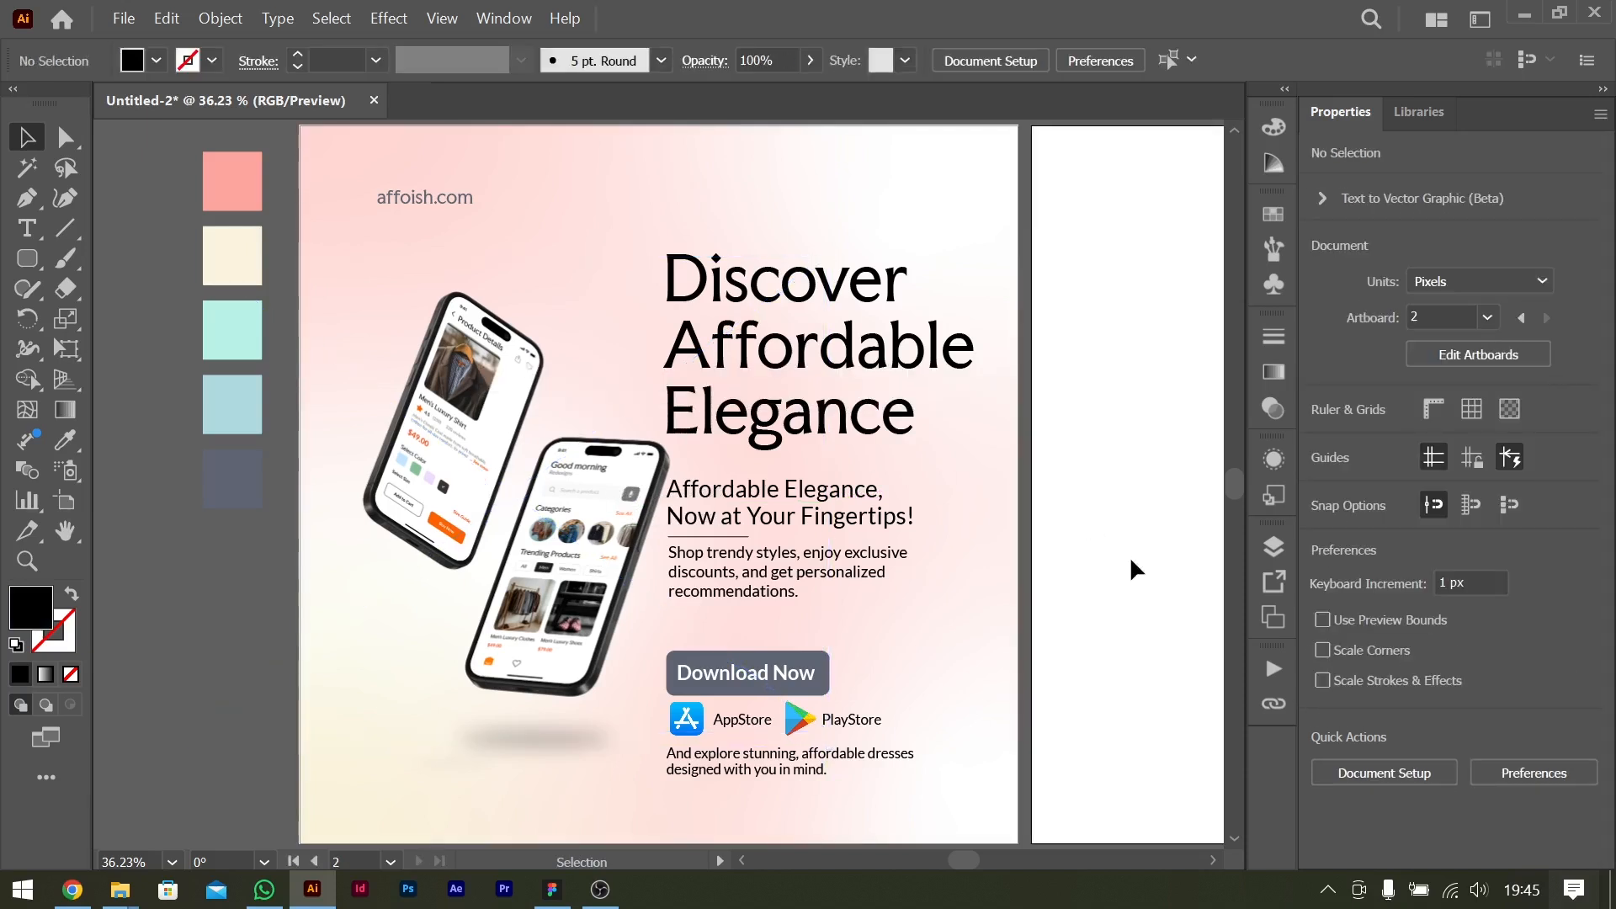
pyautogui.click(536, 594)
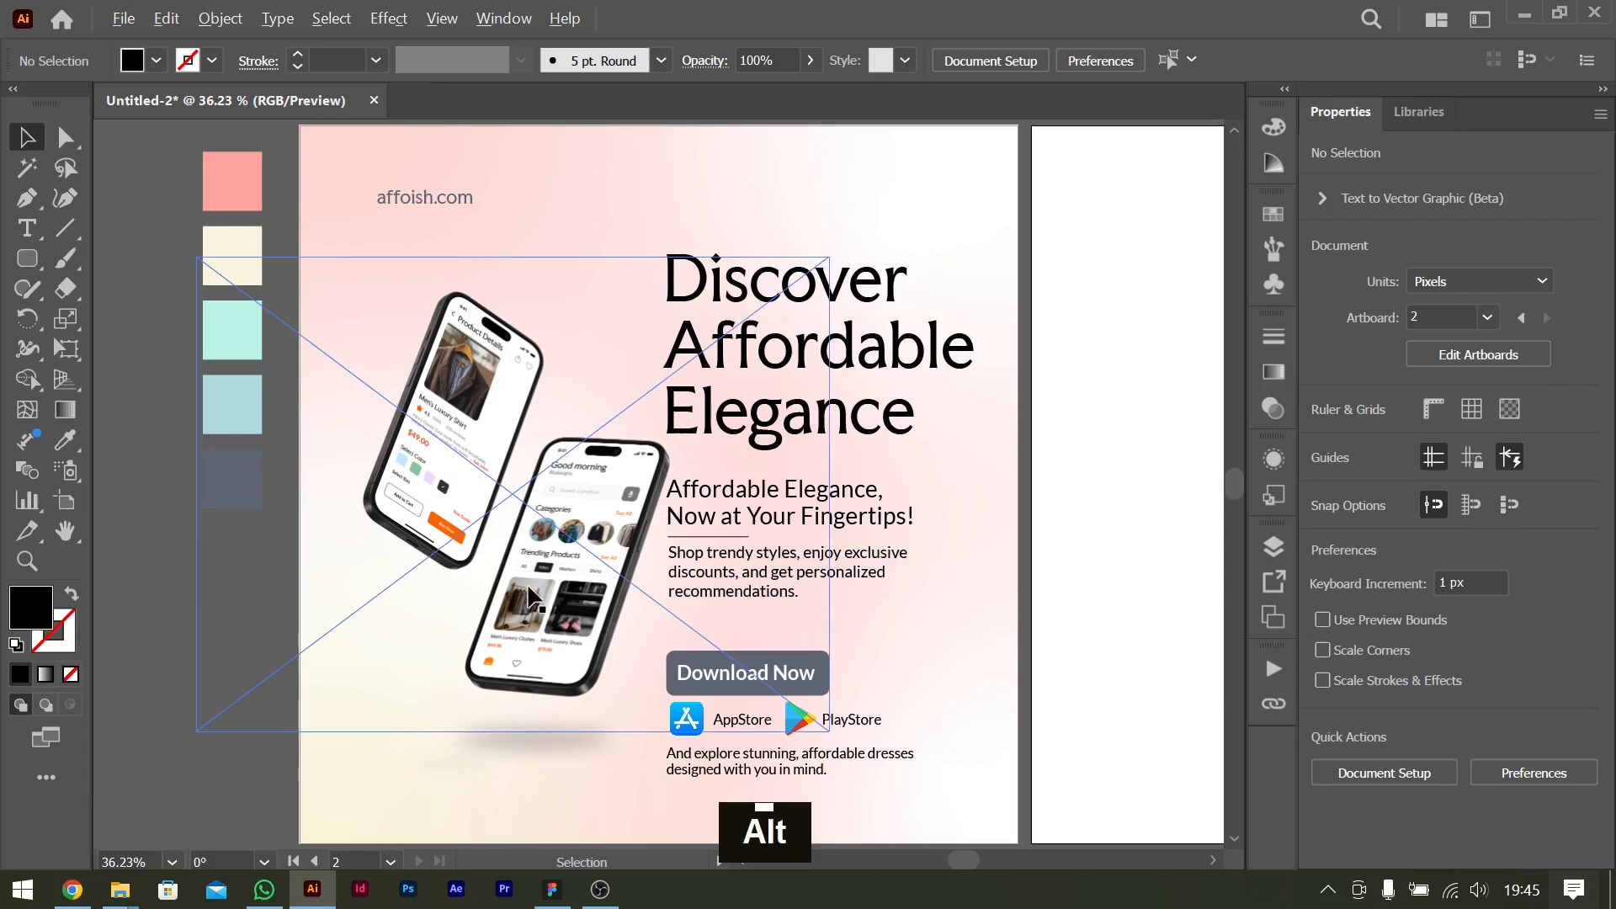
pyautogui.click(1161, 671)
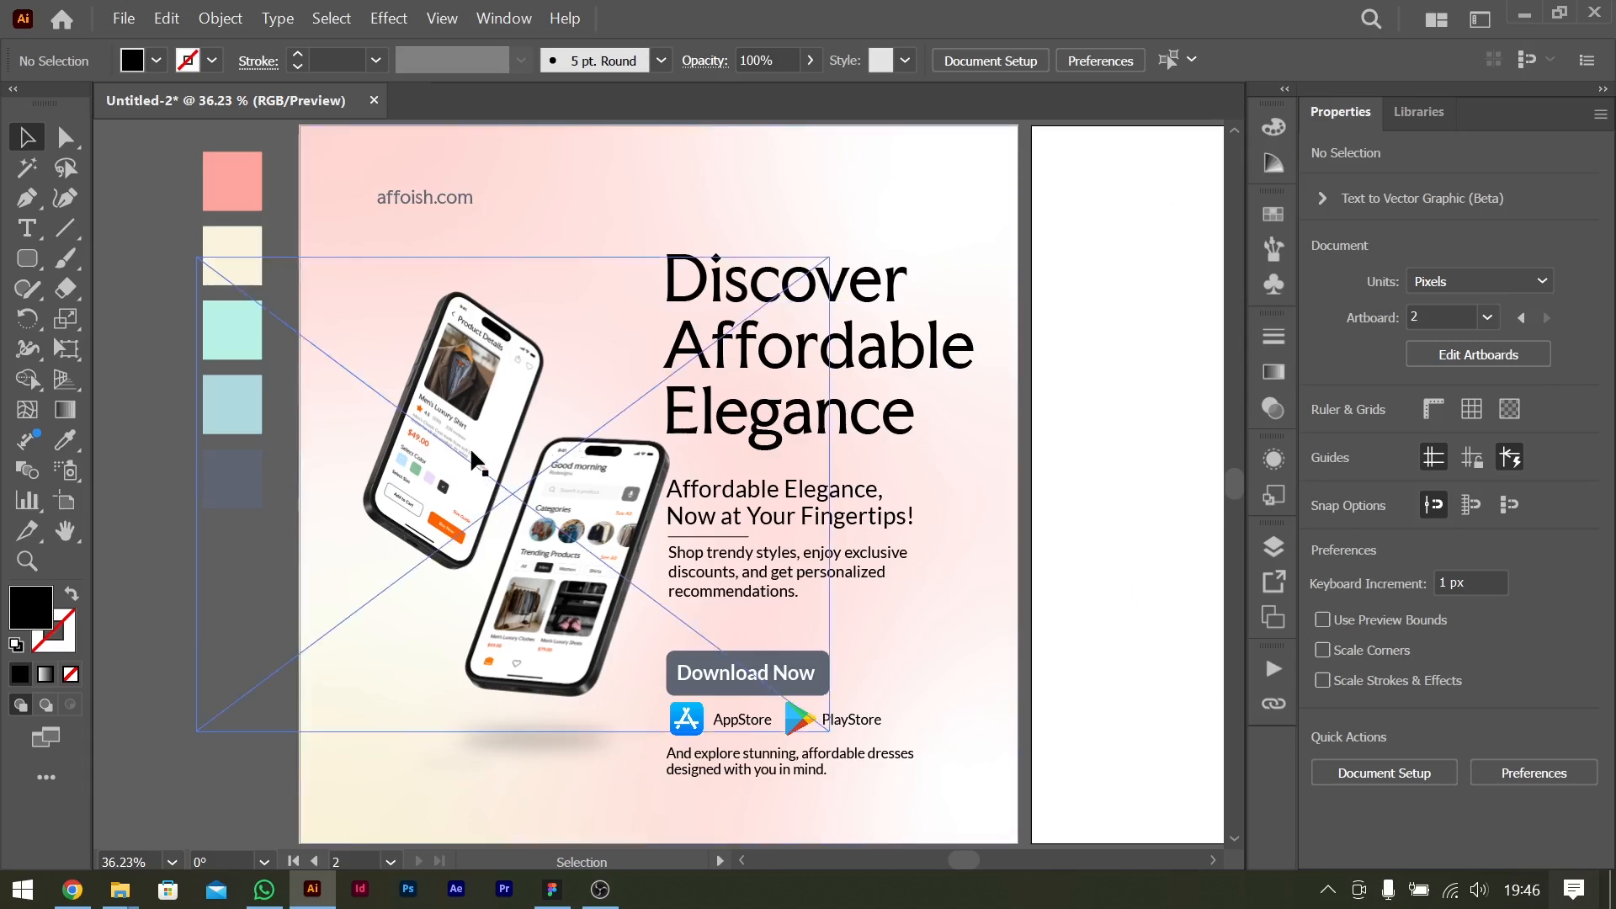
# Copy the phone image from inside the mockup group and paste it as a separate object near the second artboard.
pyautogui.click(478, 468)
pyautogui.doubleClick(474, 461)
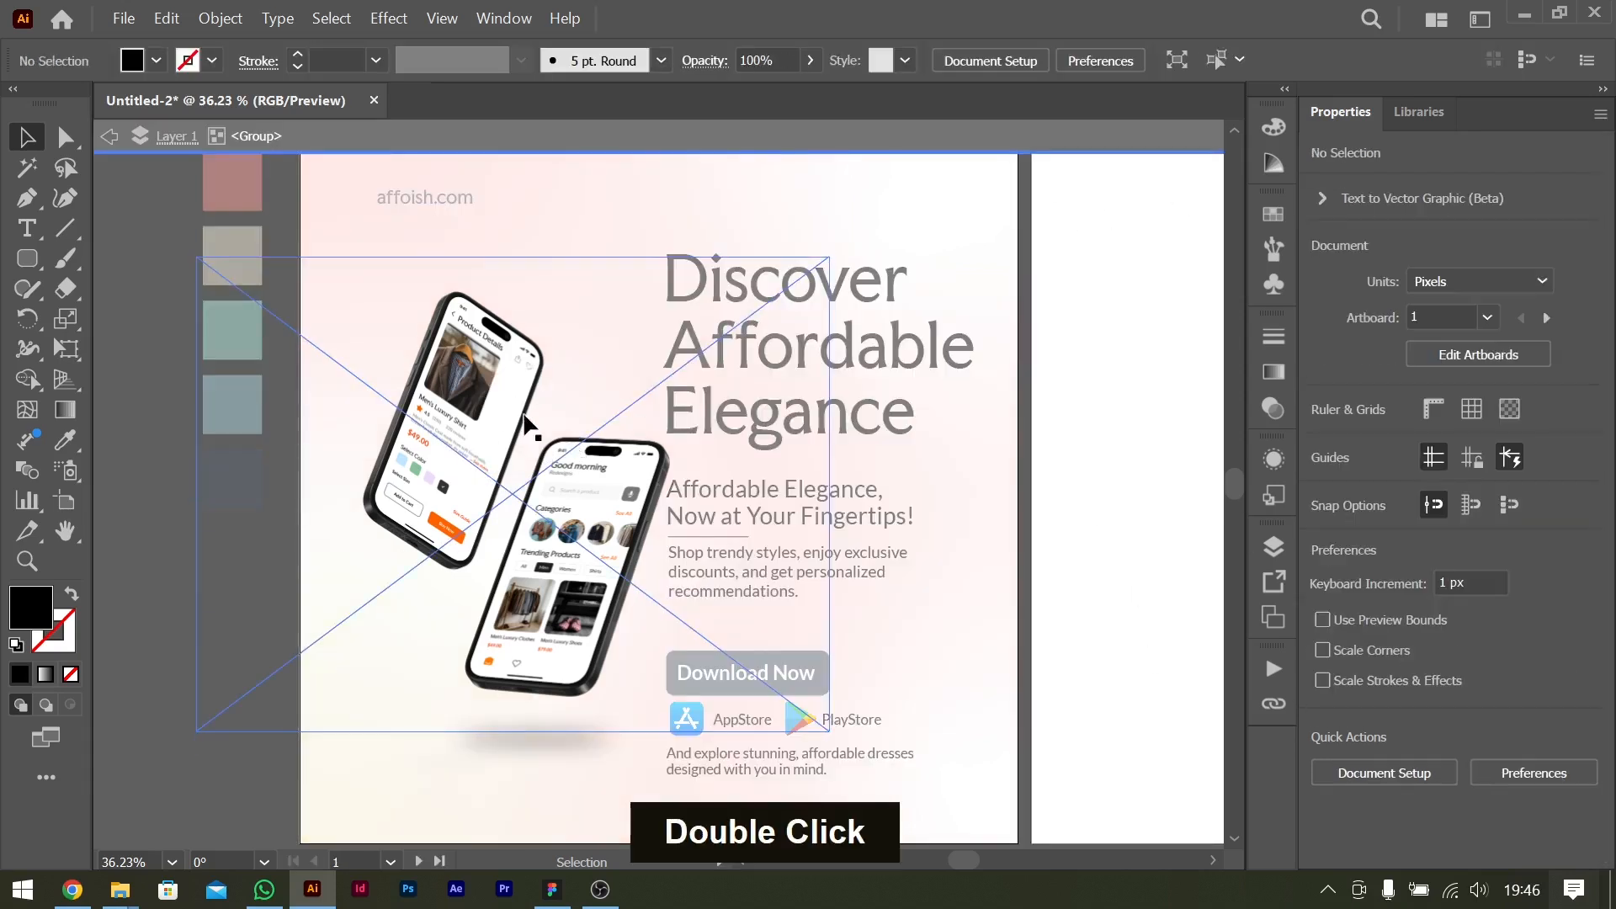
pyautogui.hotkey('ctrl', 'c')
pyautogui.doubleClick(889, 493)
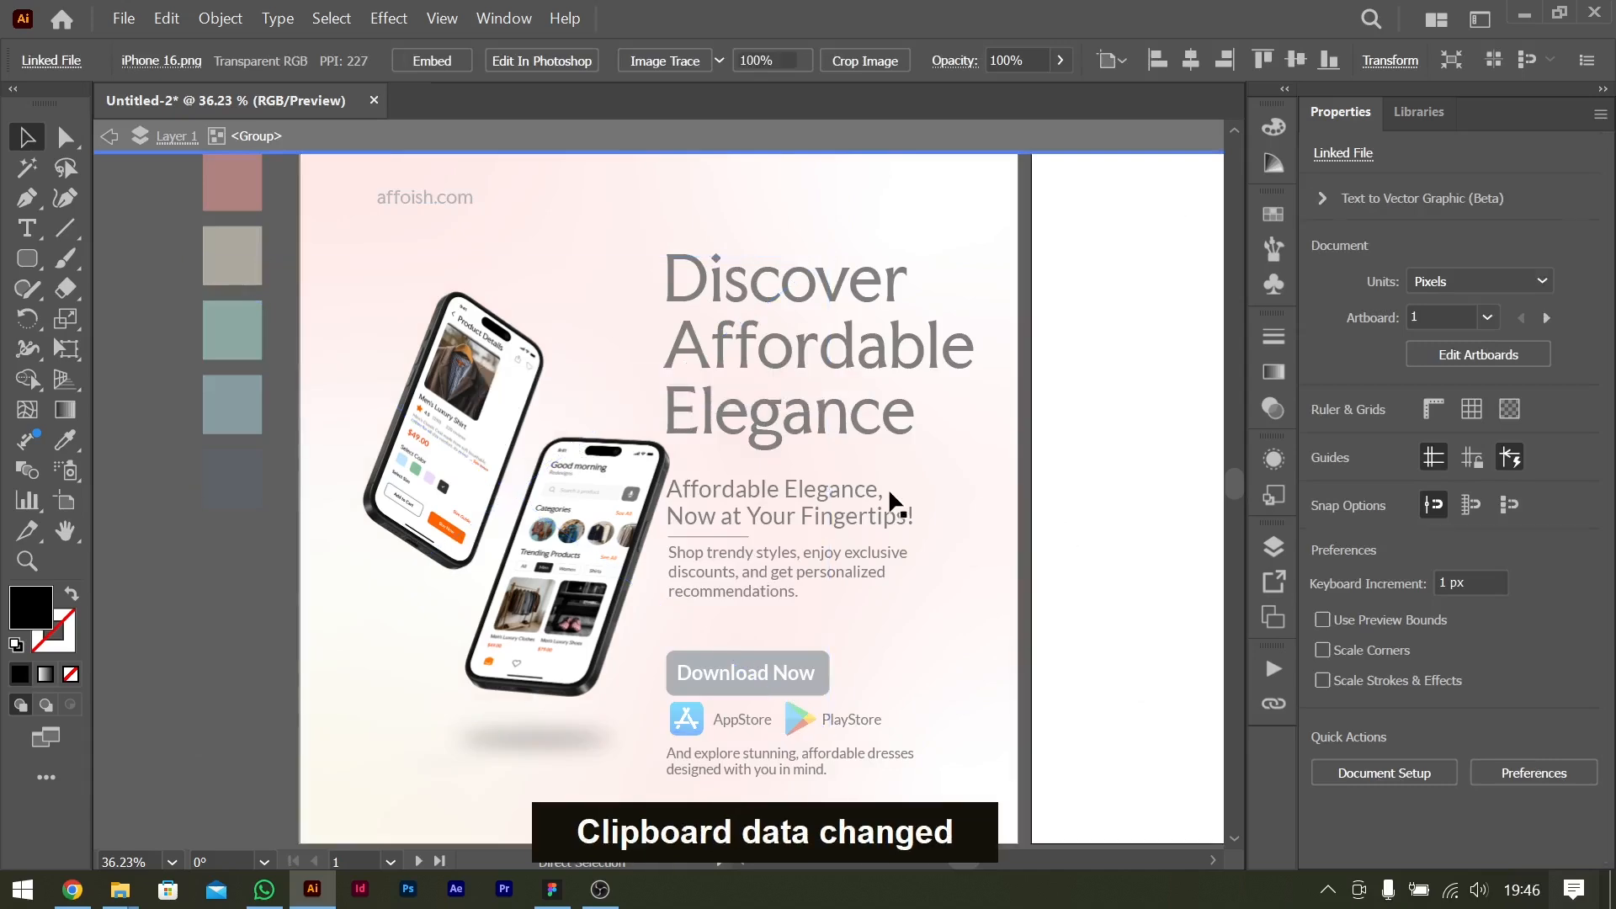
pyautogui.hscroll(5, 889, 493)
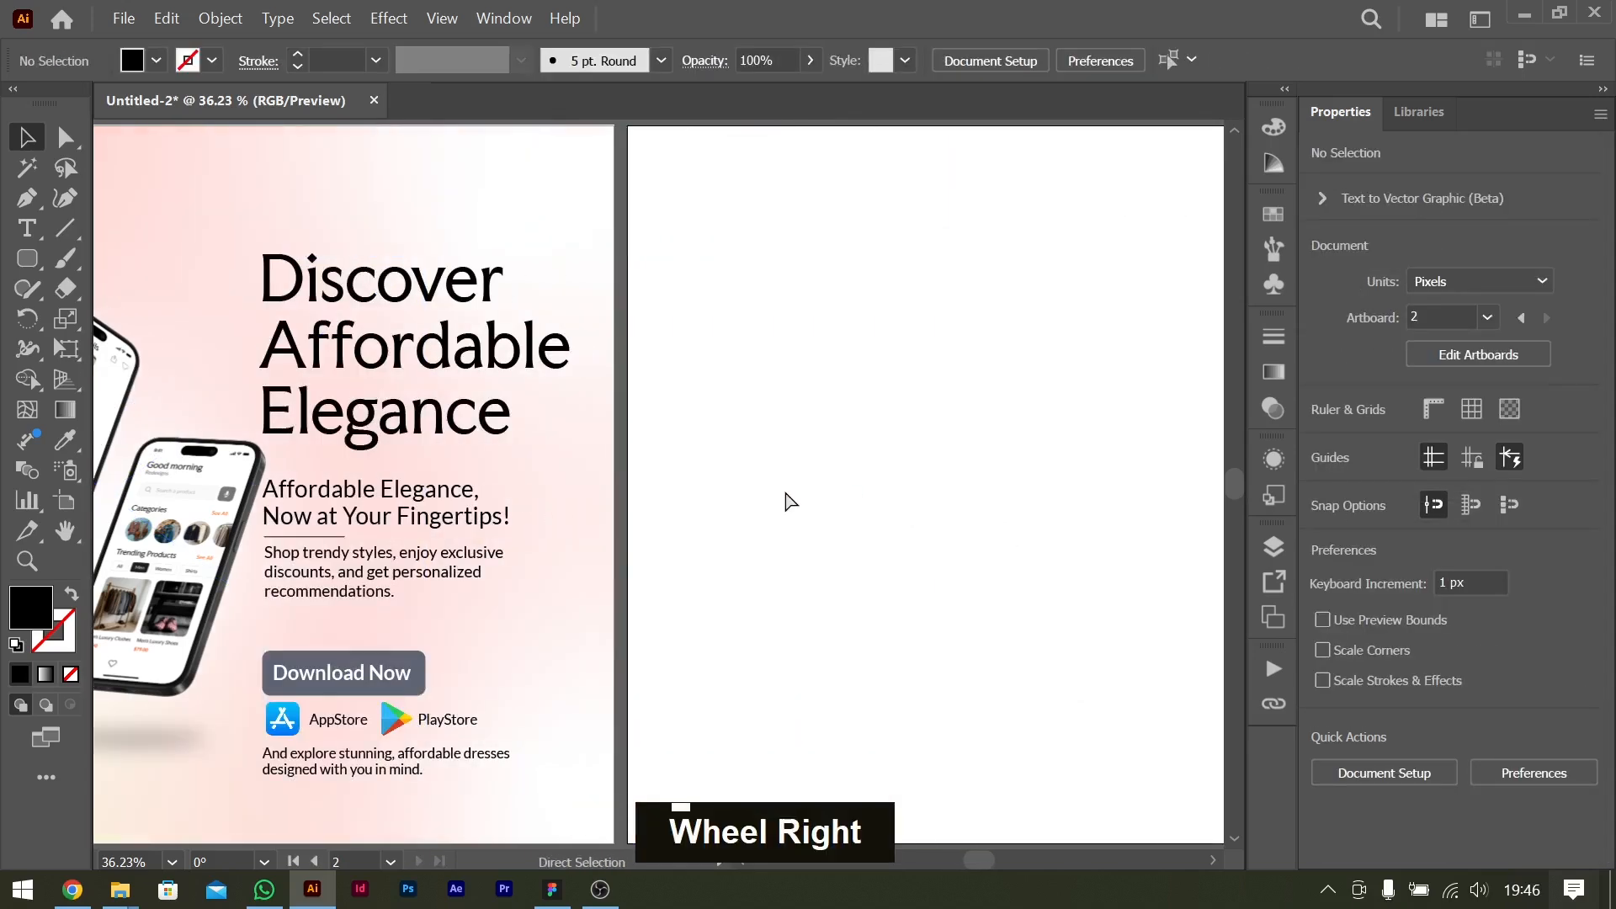
pyautogui.hotkey('ctrl', 'v')
# Rotate the pasted phone image about 49° and place it across the flyer's upper-right edge.
pyautogui.moveTo(985, 234); pyautogui.dragTo(667, 223)
pyautogui.moveTo(659, 456); pyautogui.dragTo(675, 301)
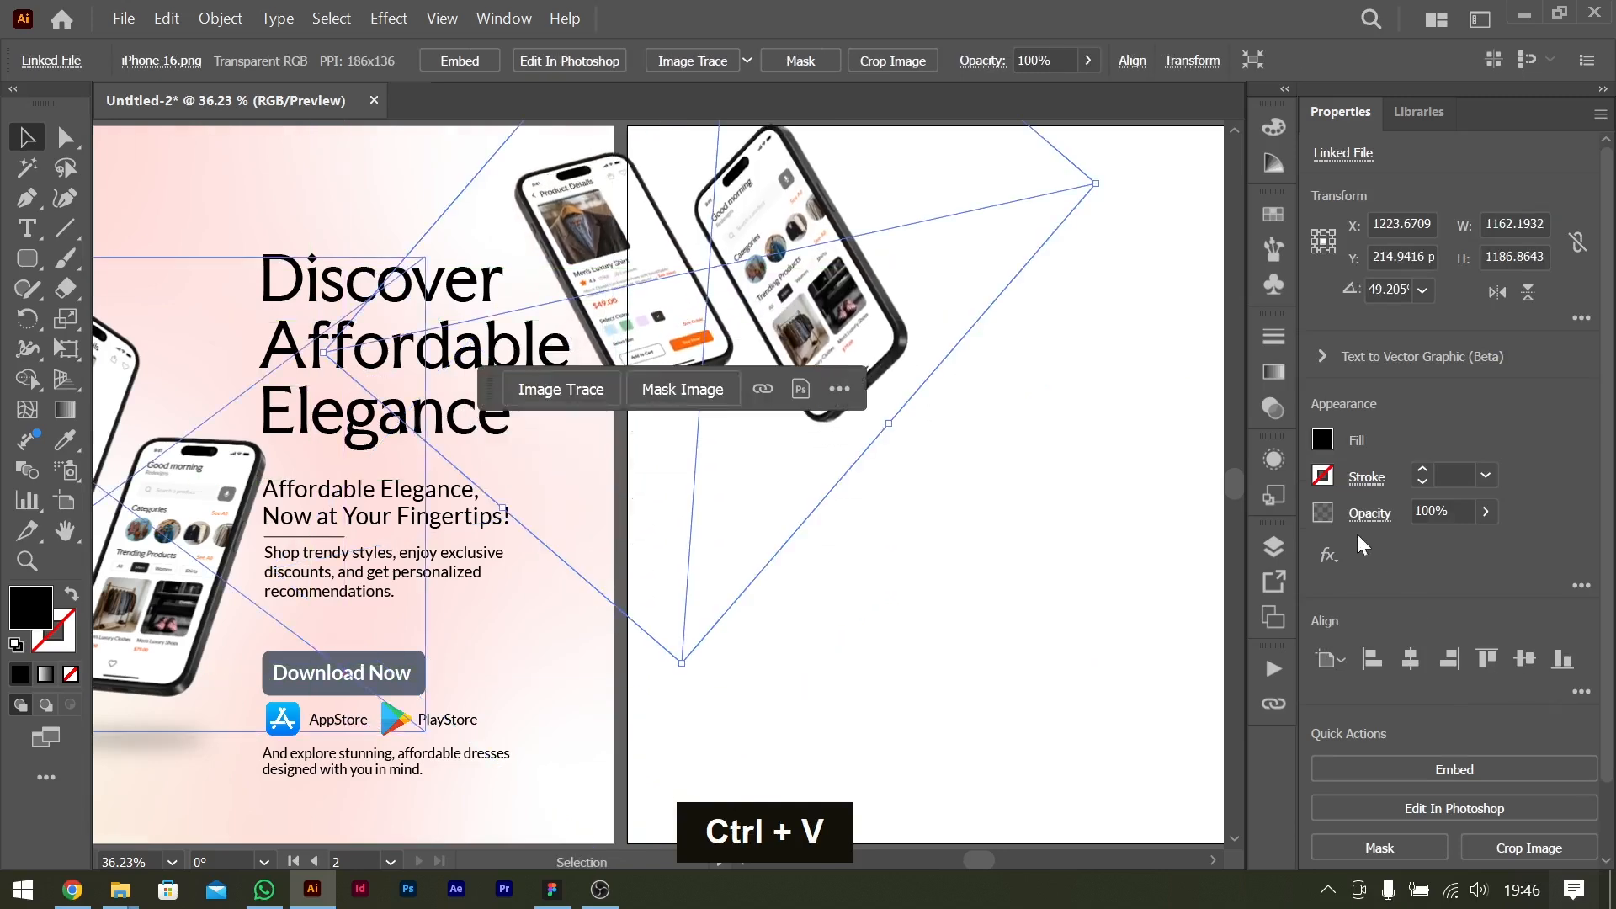
pyautogui.click(1328, 555)
pyautogui.click(901, 555)
pyautogui.hscroll(-6, 901, 556)
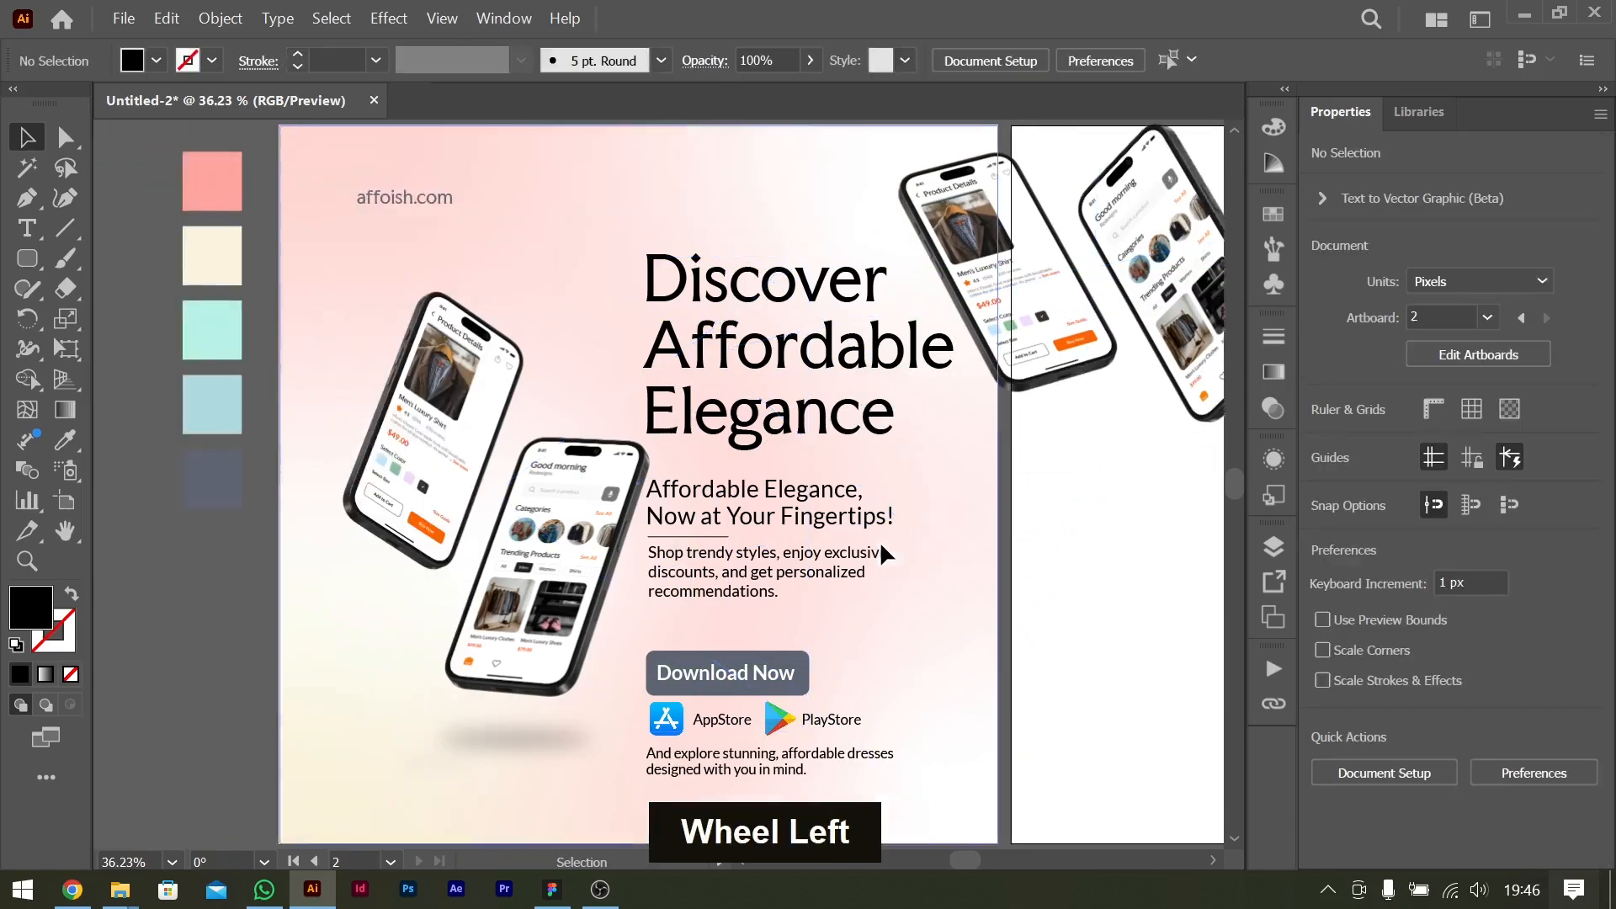
# Duplicate the rotated phone image to the flyer's lower-left corner and enlarge it to about 1472 px wide.
pyautogui.moveTo(1092, 265); pyautogui.dragTo(263, 693)
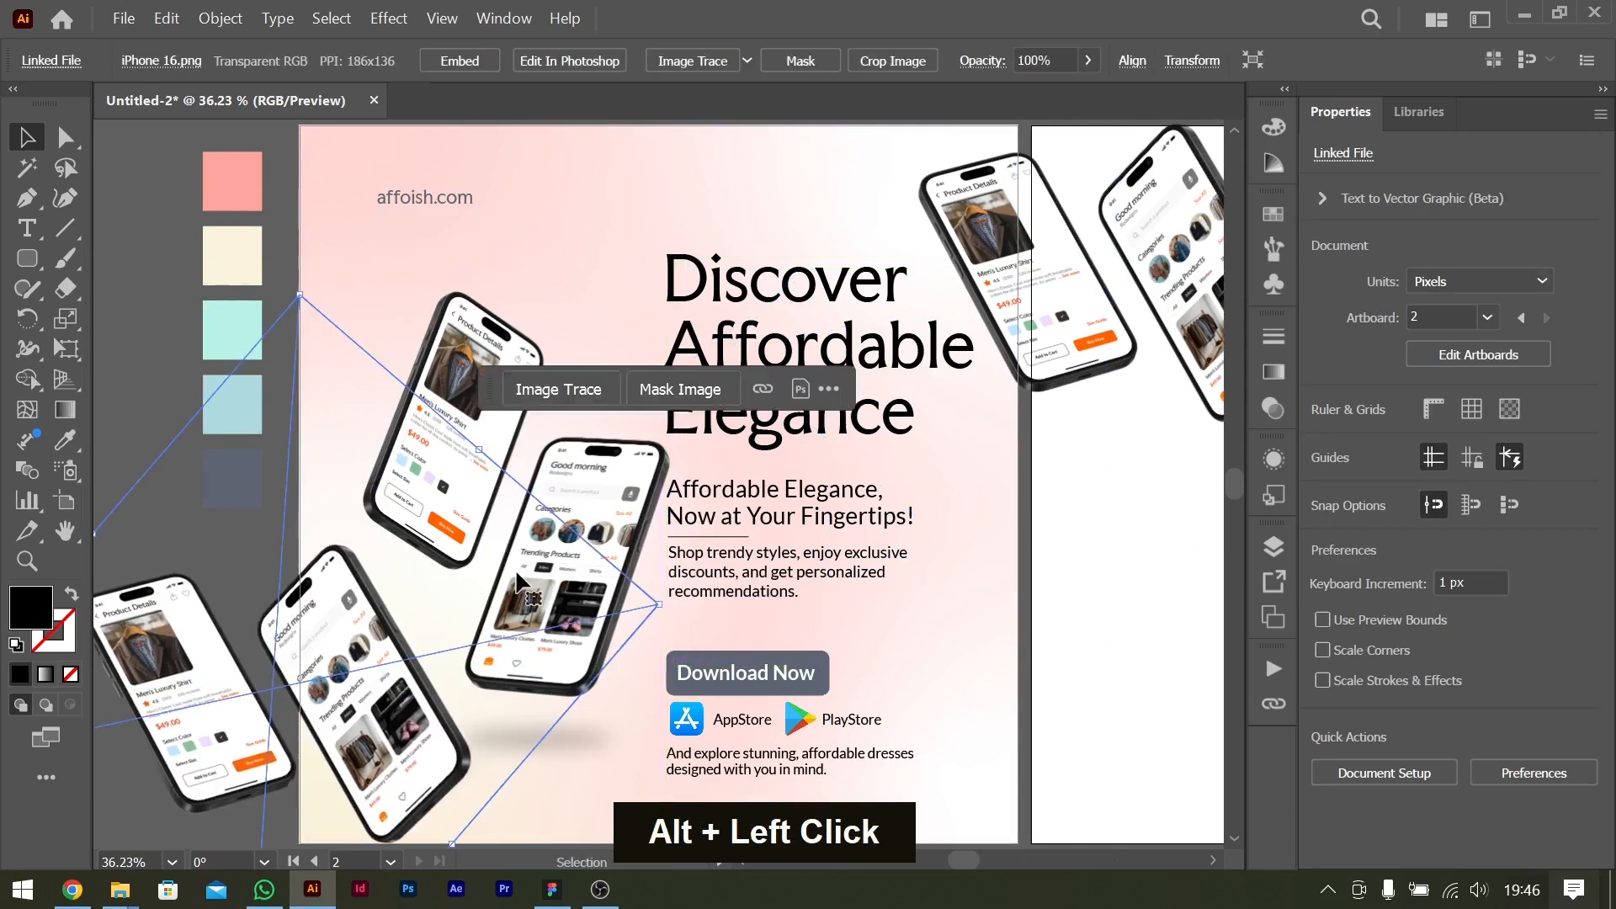
pyautogui.scroll(-1, 328, 614)
pyautogui.moveTo(352, 622); pyautogui.dragTo(390, 728)
pyautogui.moveTo(596, 694); pyautogui.dragTo(701, 672)
pyautogui.moveTo(357, 715); pyautogui.dragTo(354, 715)
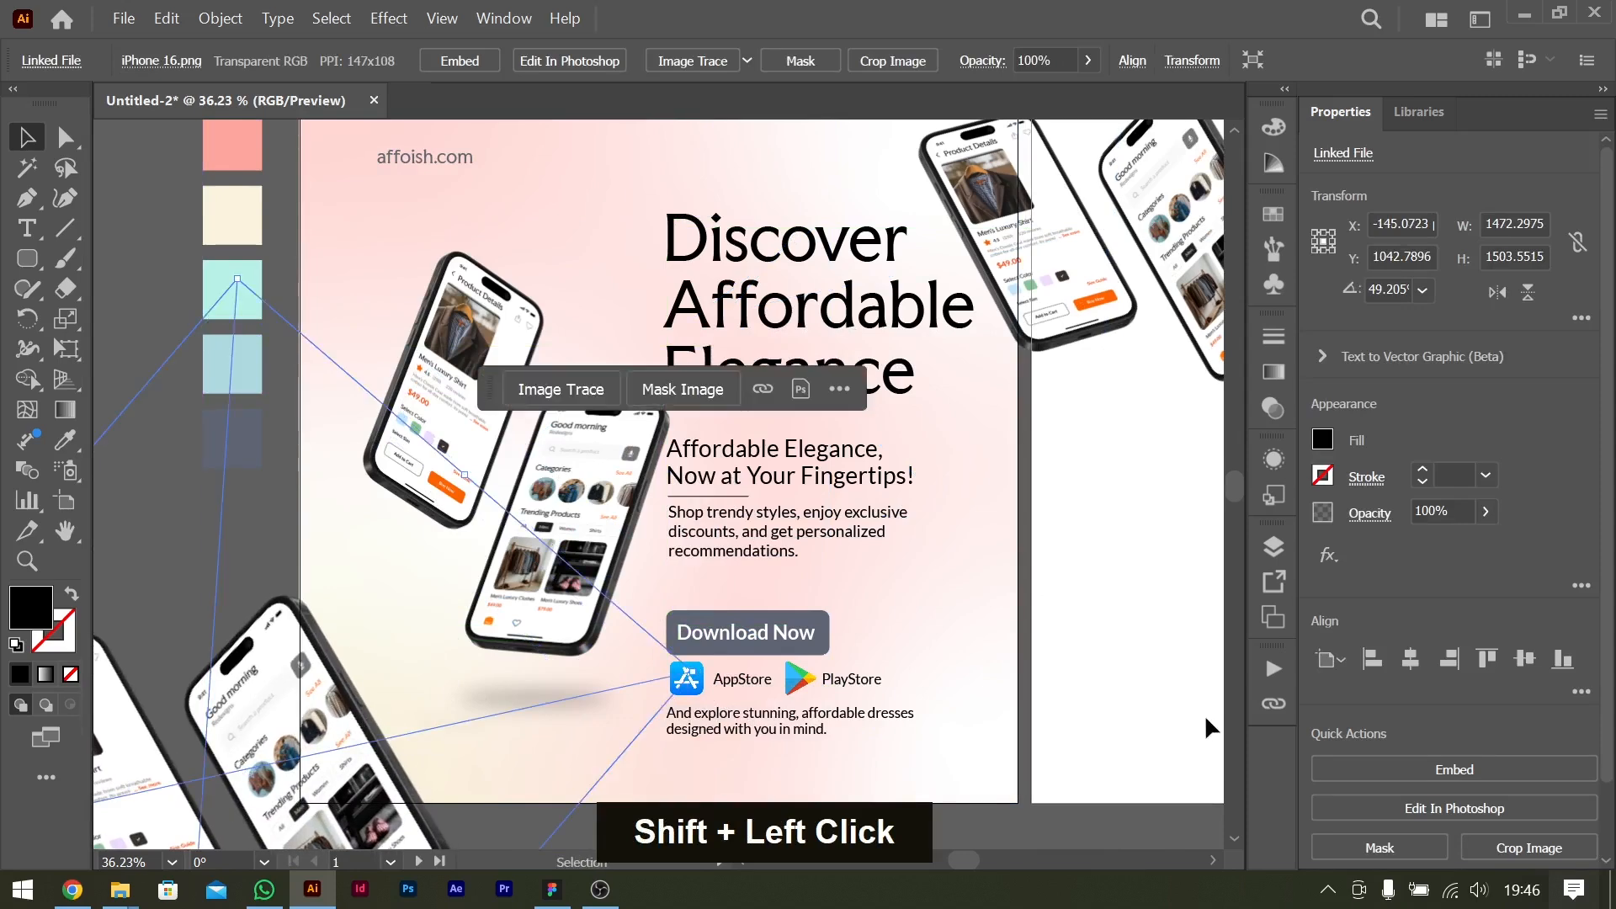
# Apply a Gaussian Blur with a 30-pixel radius to the lower-left phone image.
pyautogui.click(1330, 554)
pyautogui.moveTo(1401, 677)
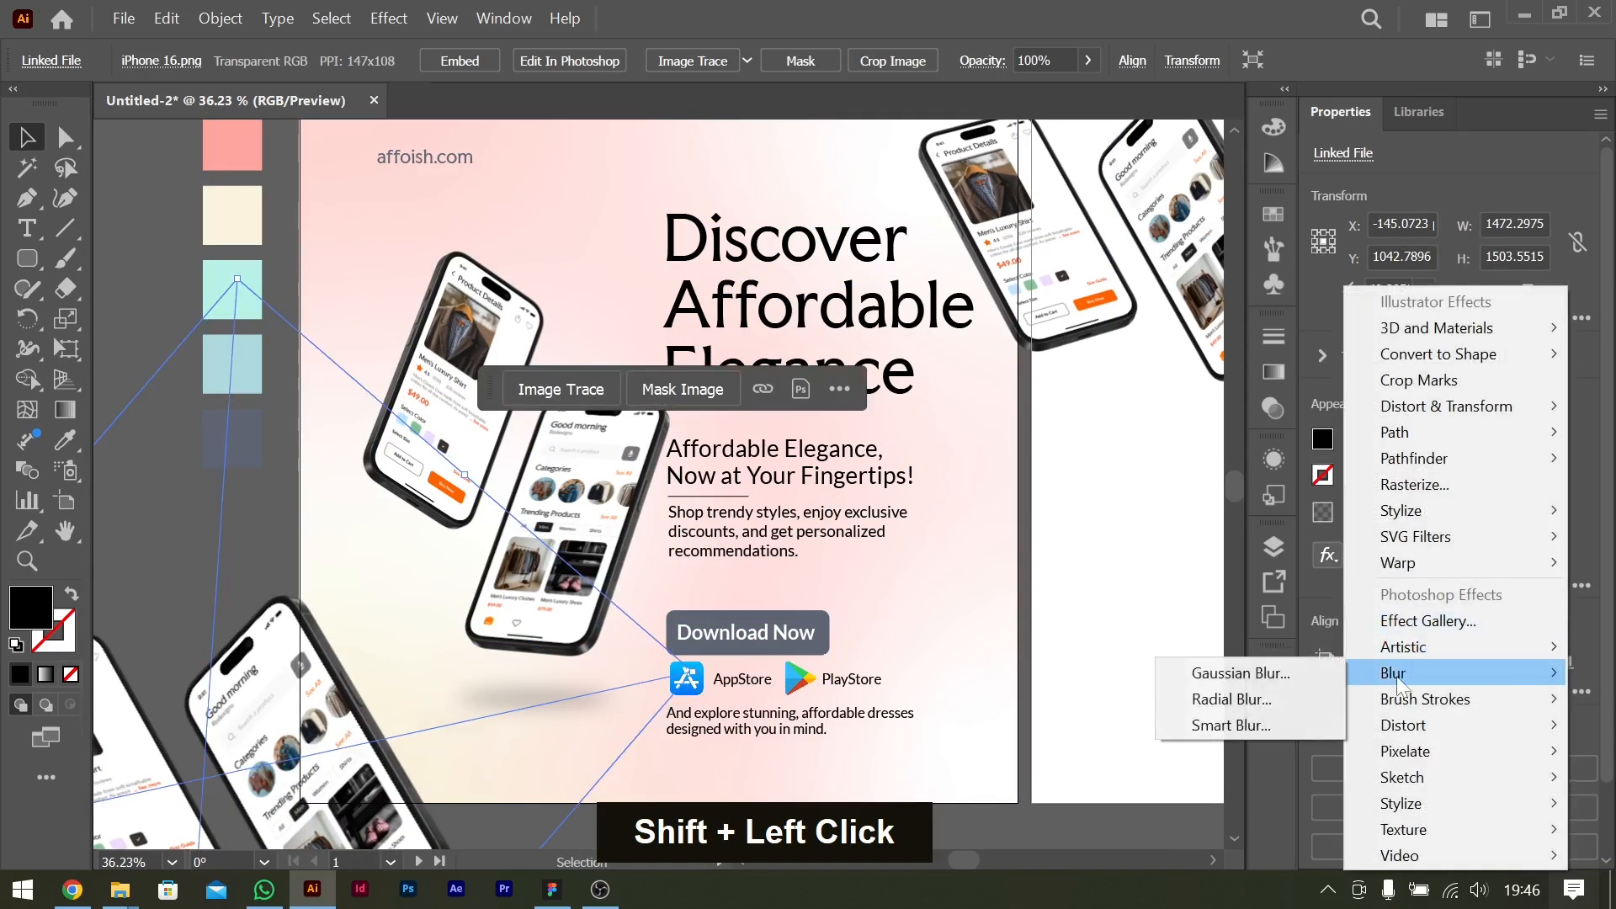
pyautogui.click(1255, 678)
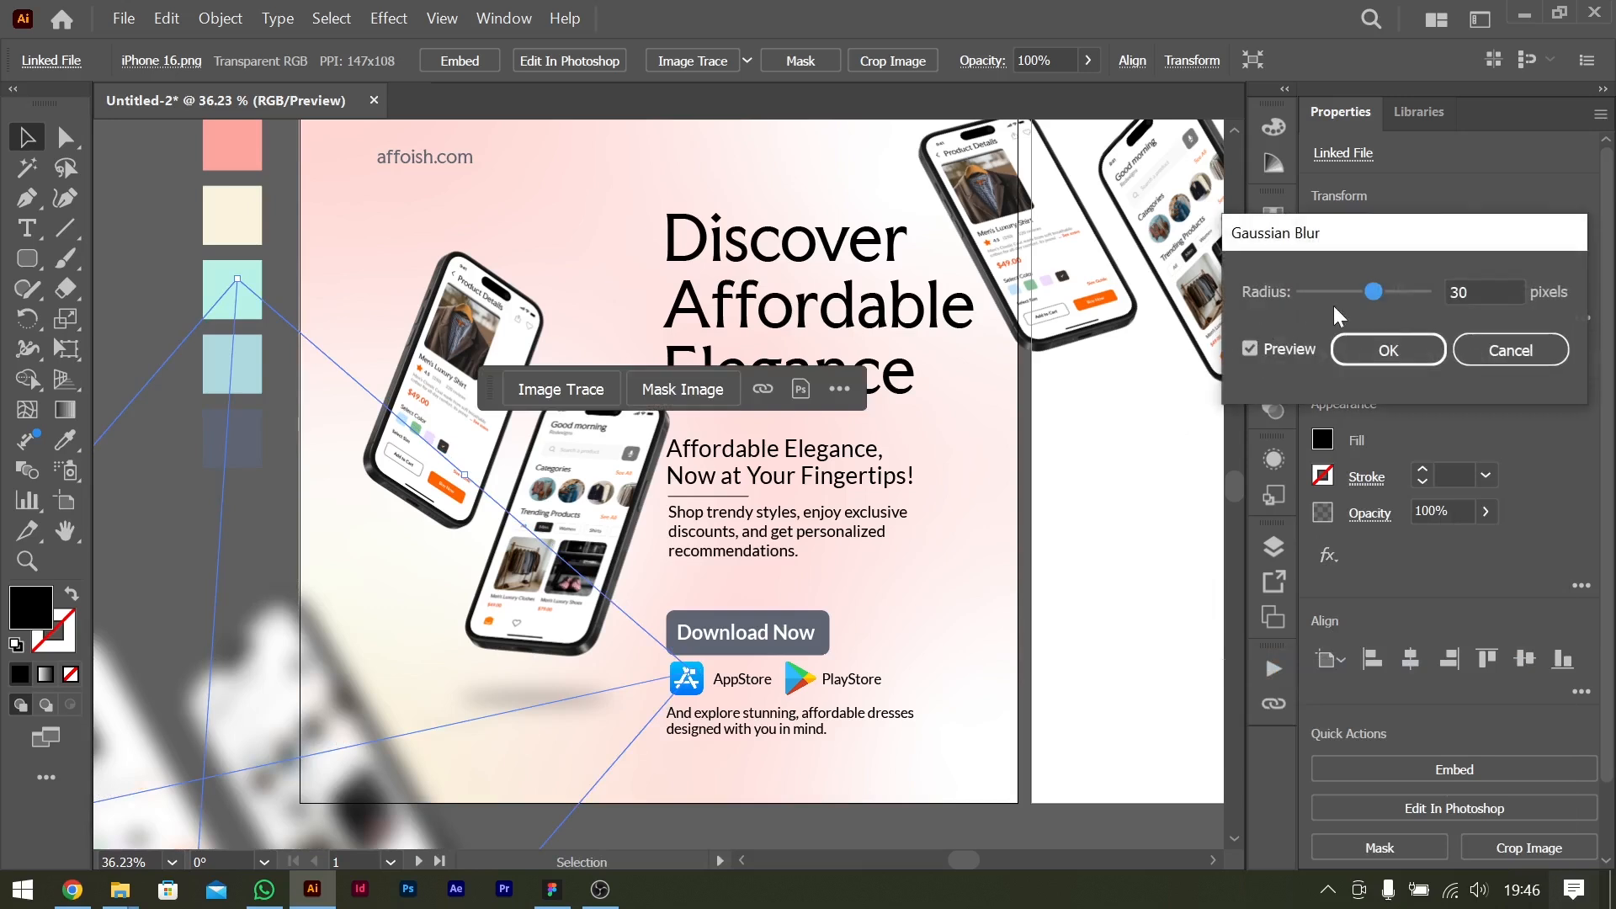
pyautogui.click(1393, 347)
# Apply a Radial Blur to the upper-right phone image with amount 20, Zoom method and Good quality.
pyautogui.click(1067, 282)
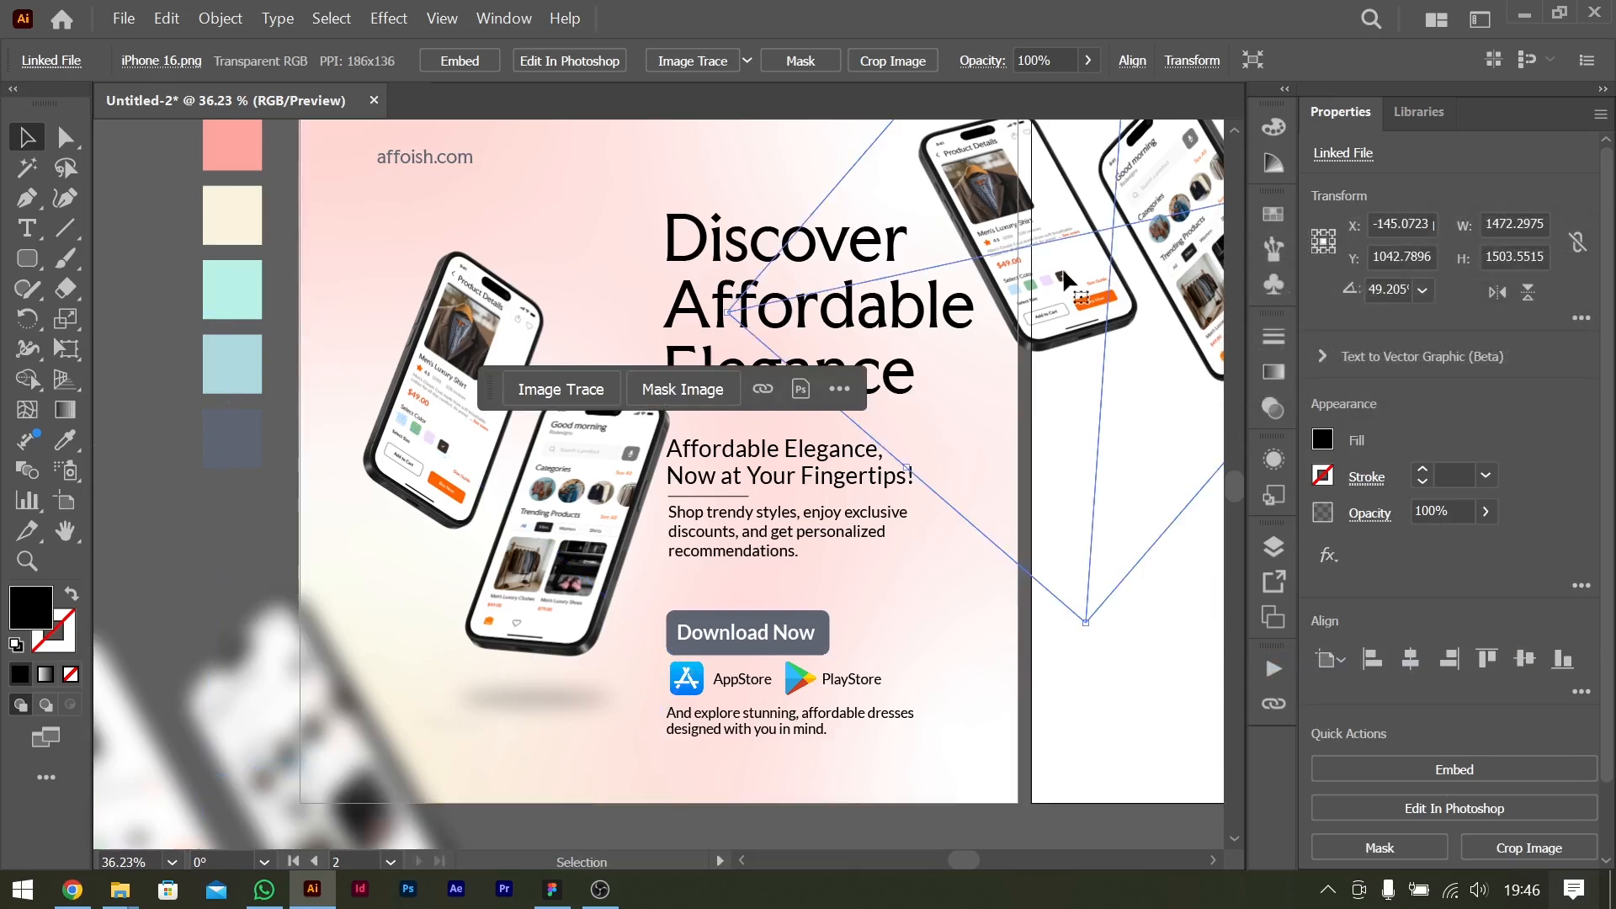
pyautogui.click(1328, 556)
pyautogui.moveTo(1346, 673)
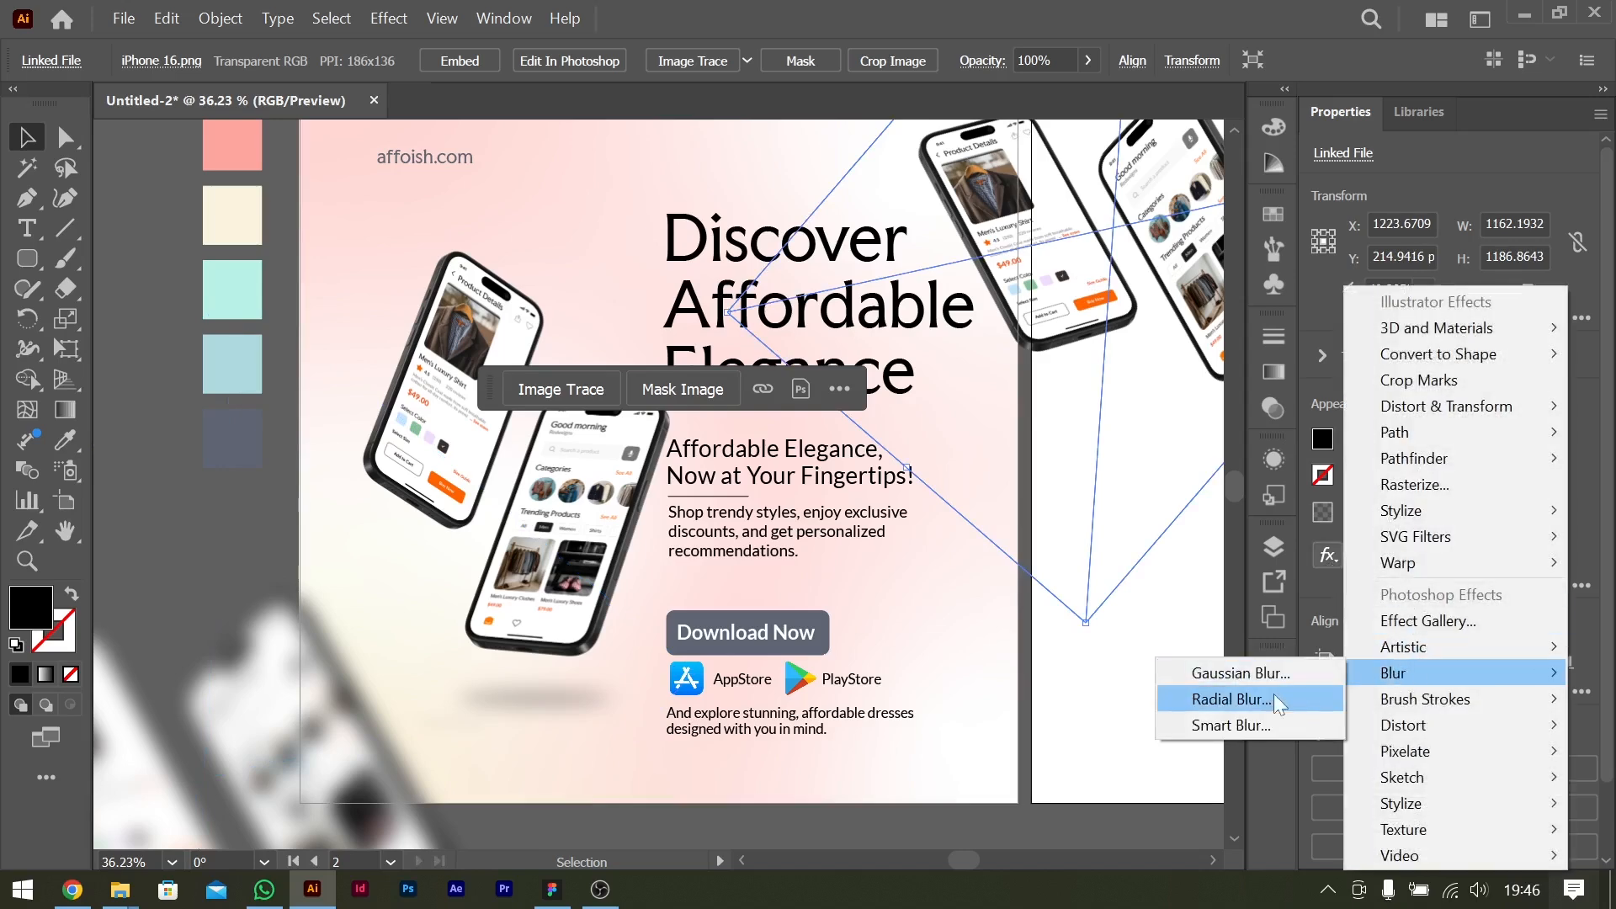
pyautogui.click(1276, 702)
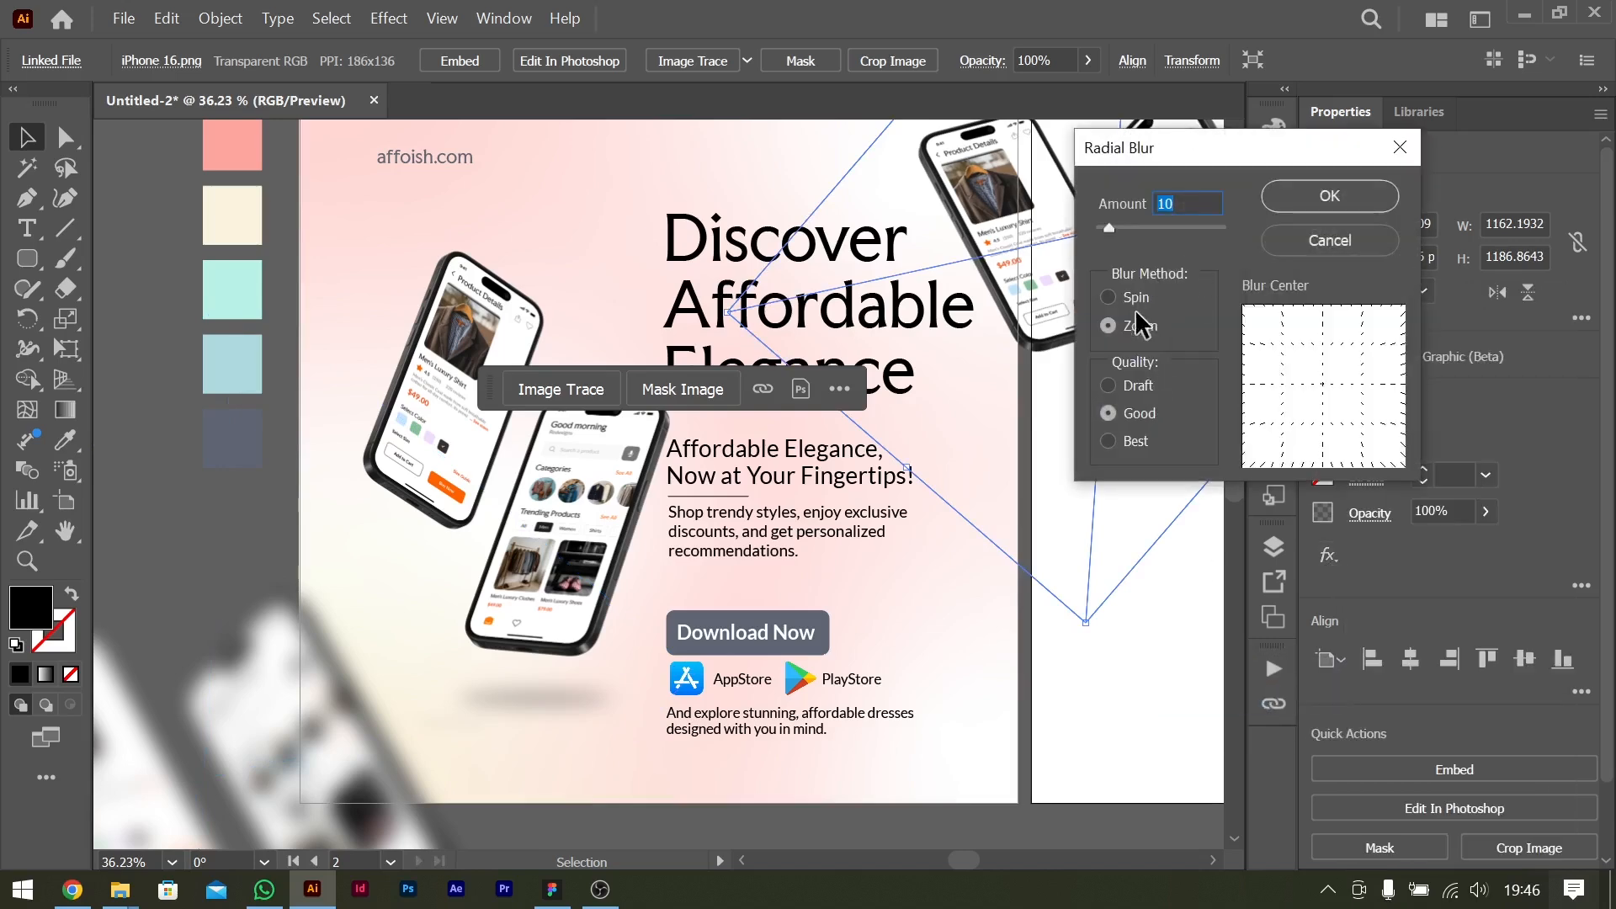
pyautogui.click(1108, 297)
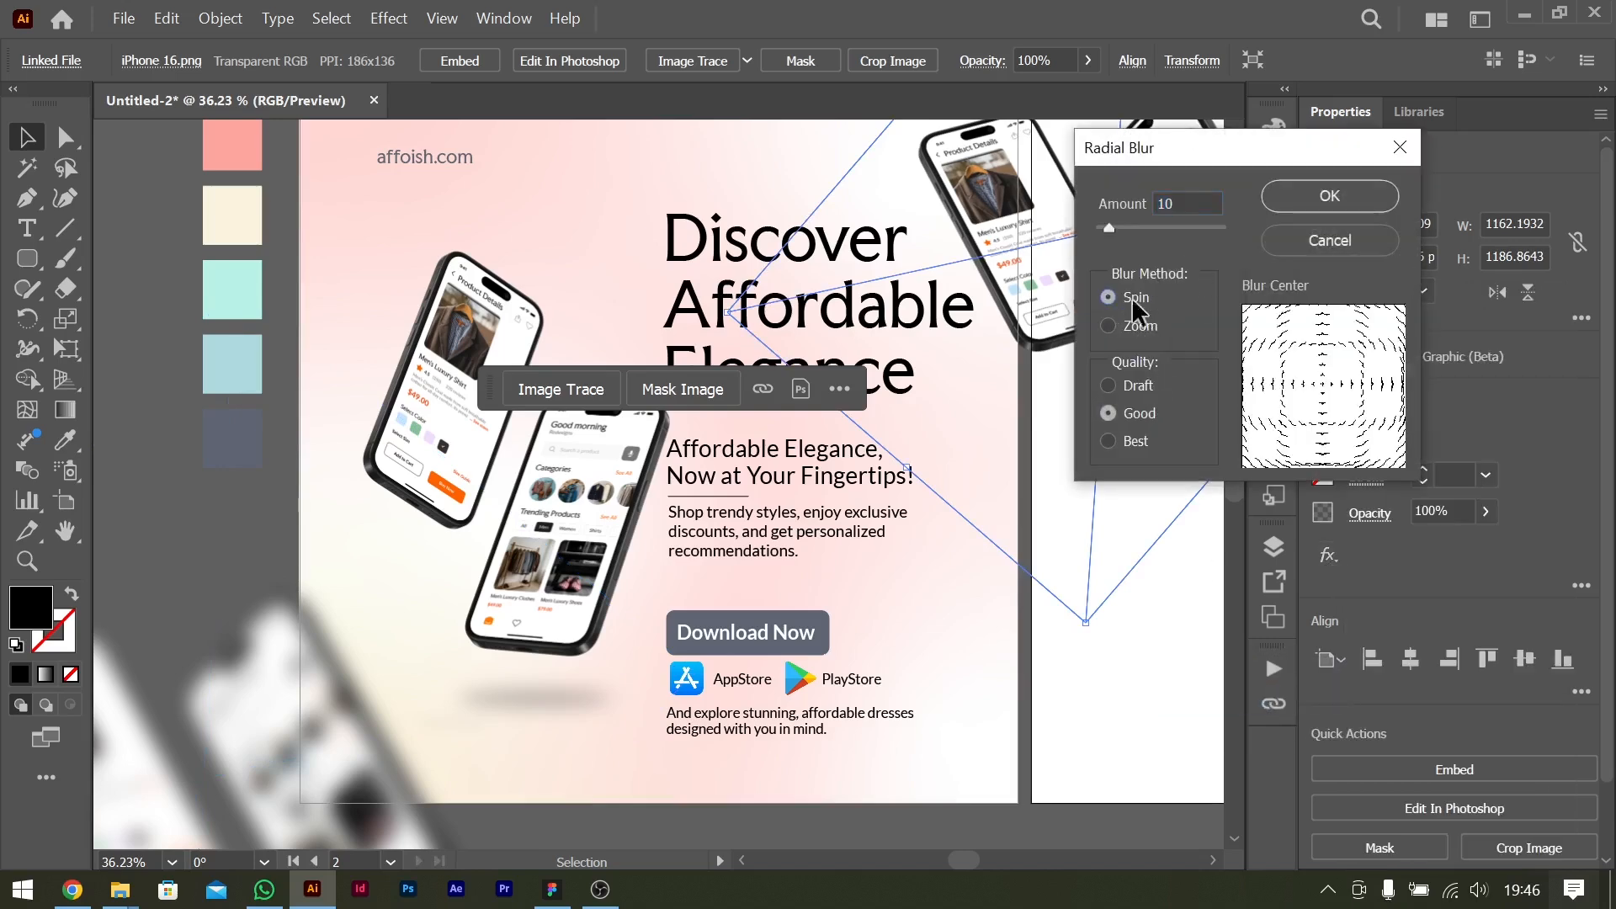
pyautogui.click(1107, 326)
pyautogui.hotkey('shift', 'Up')
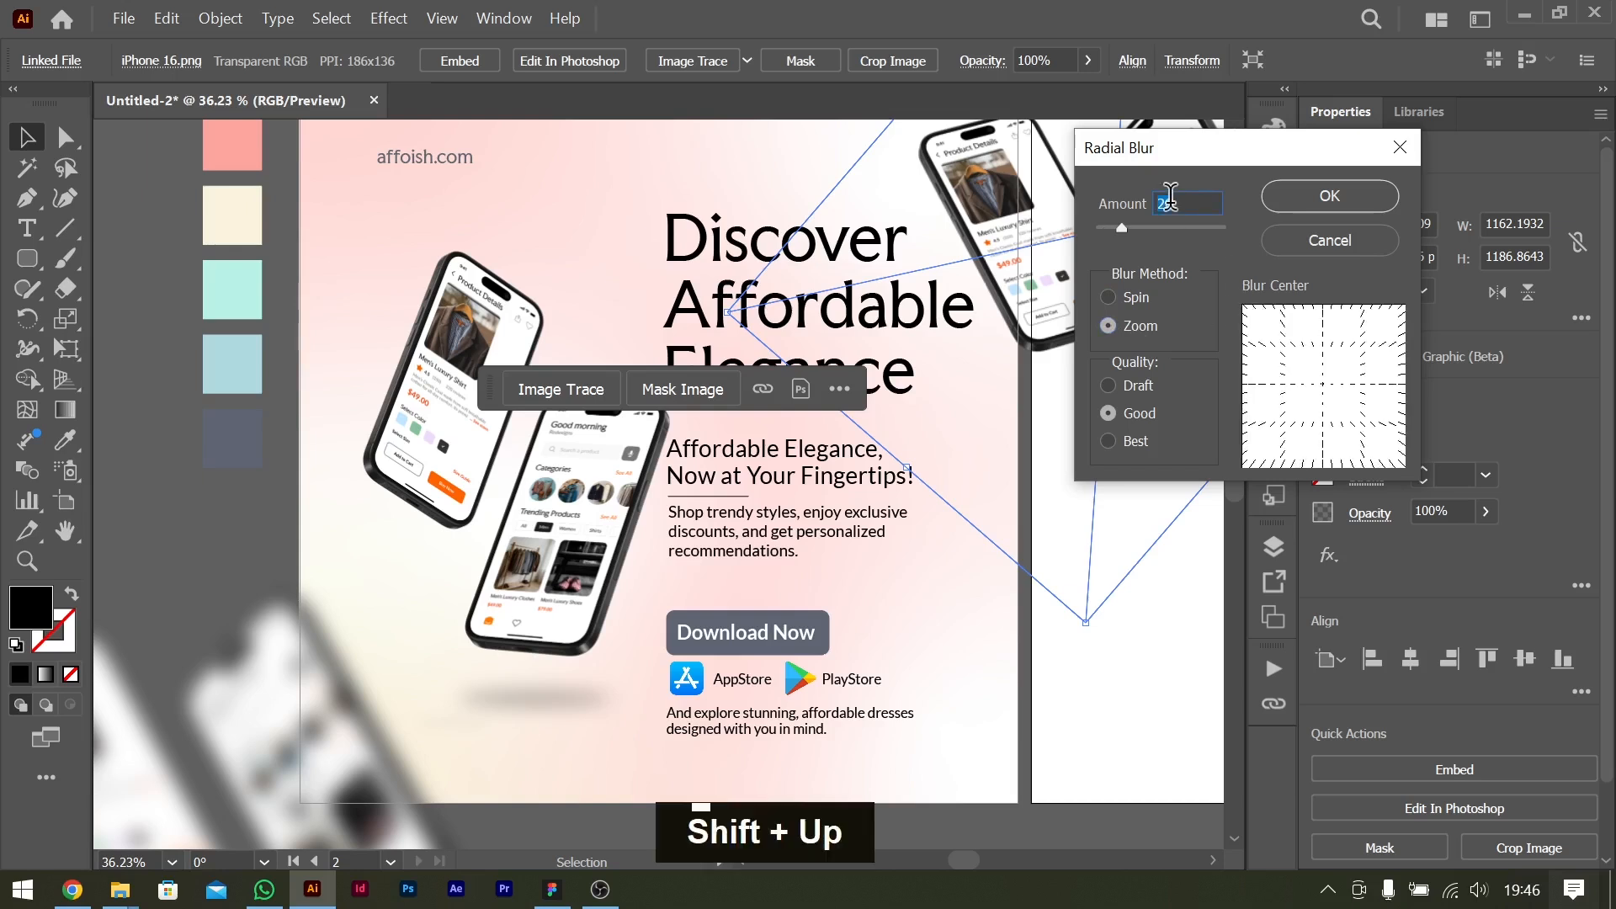
pyautogui.press('Return')
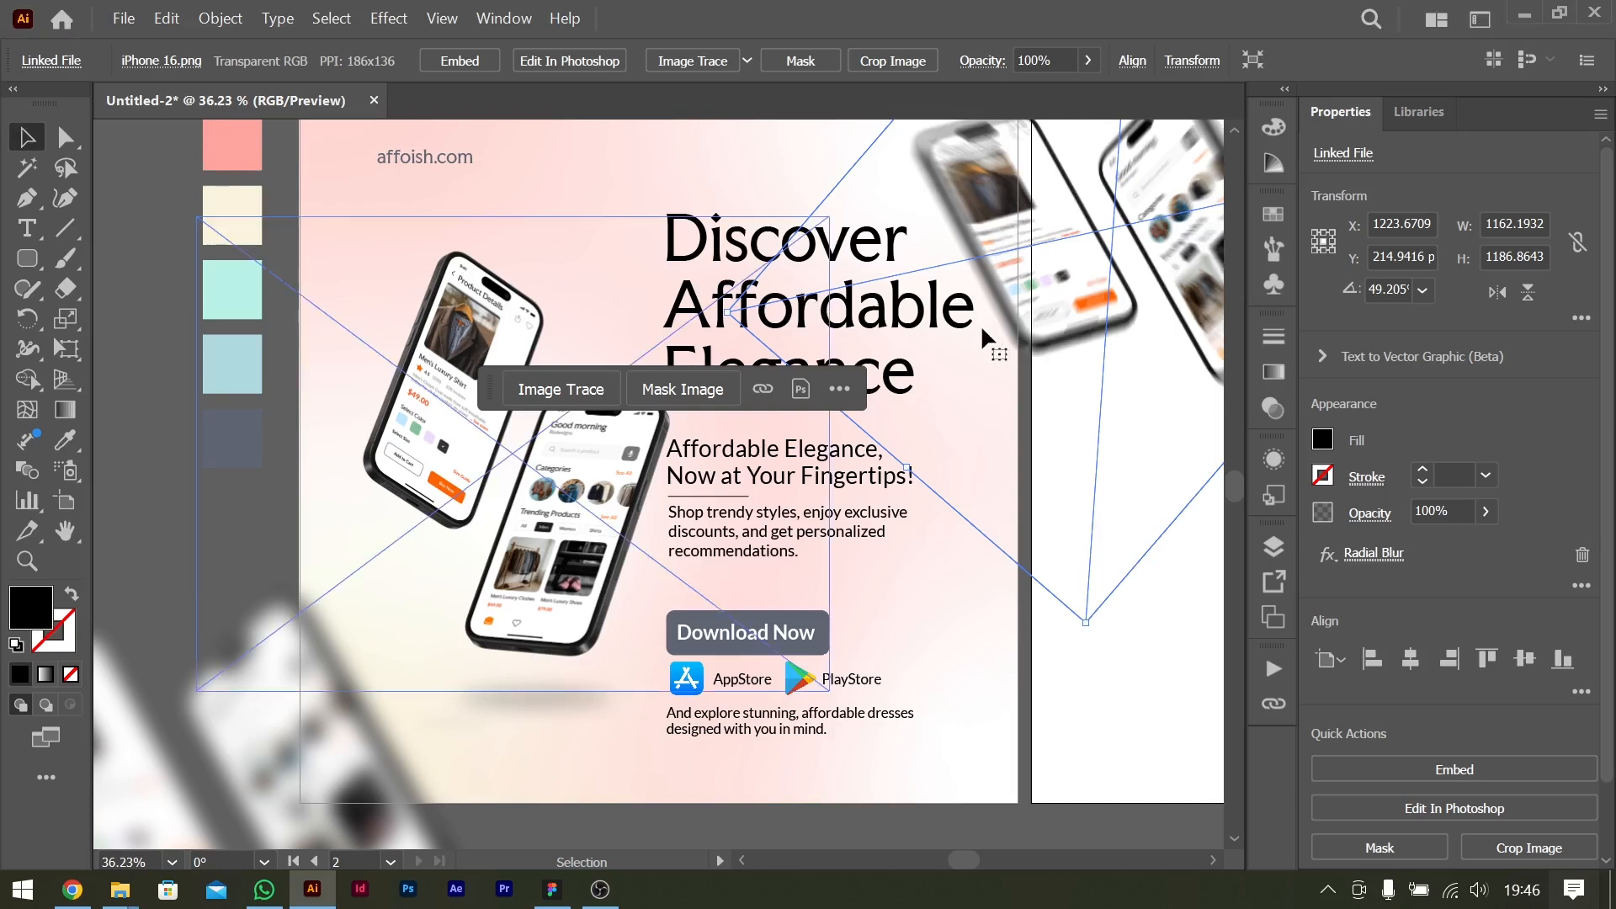
# Scale the blurred upper-right phone image down to about 975 px wide and move it down beside the headline.
pyautogui.press('shift')
pyautogui.press('shift')
pyautogui.moveTo(1089, 623); pyautogui.dragTo(1098, 496)
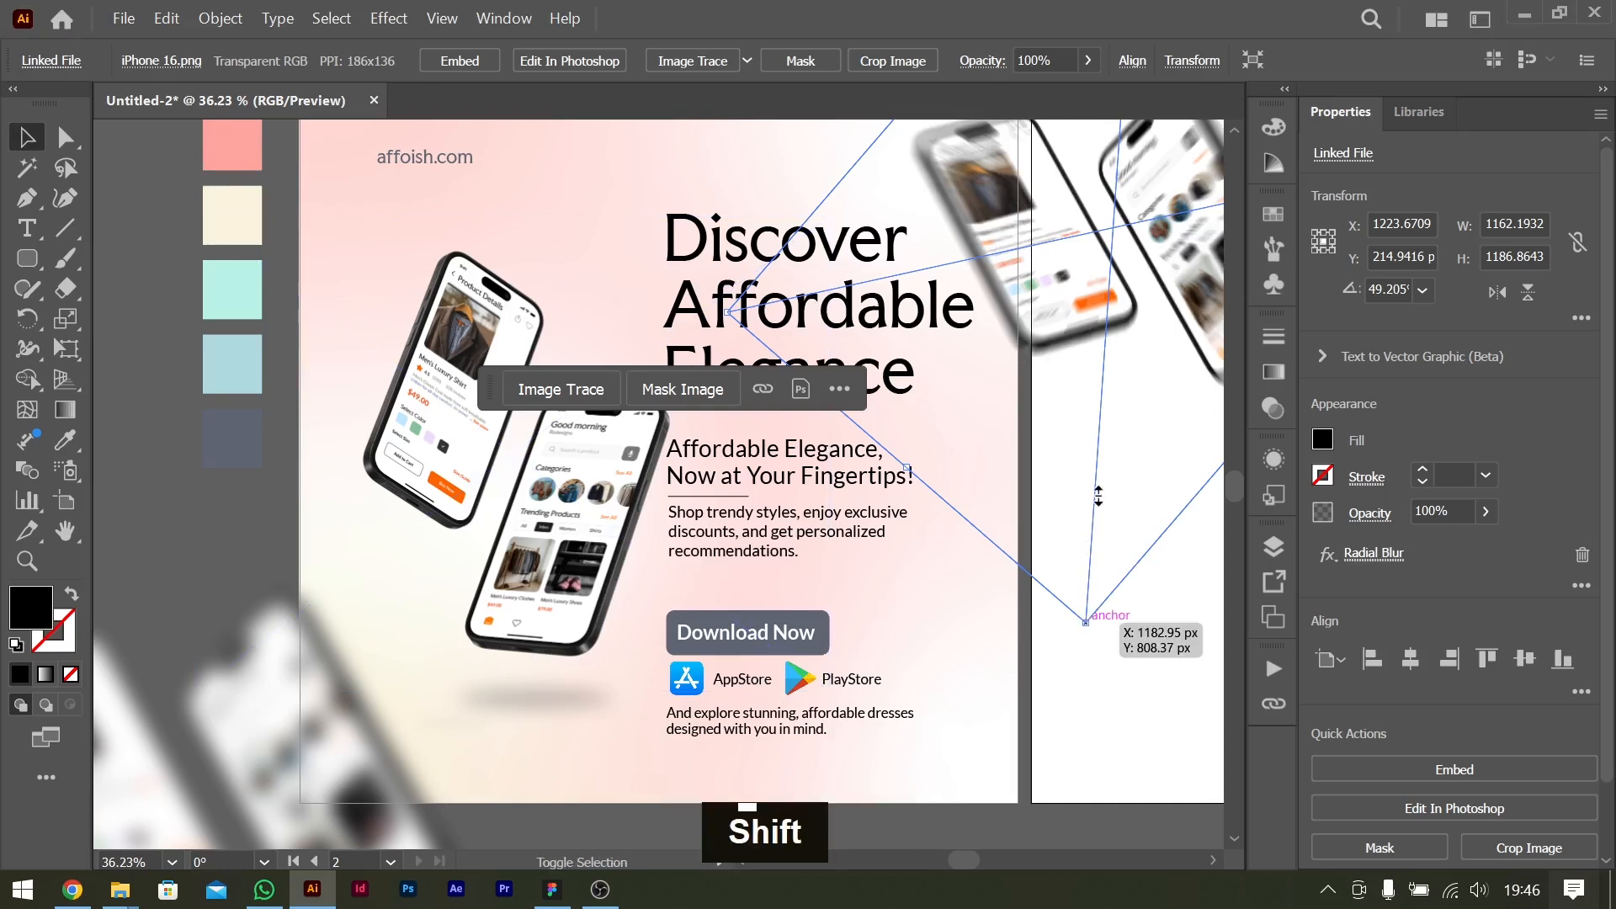
pyautogui.moveTo(1099, 496); pyautogui.dragTo(1099, 497)
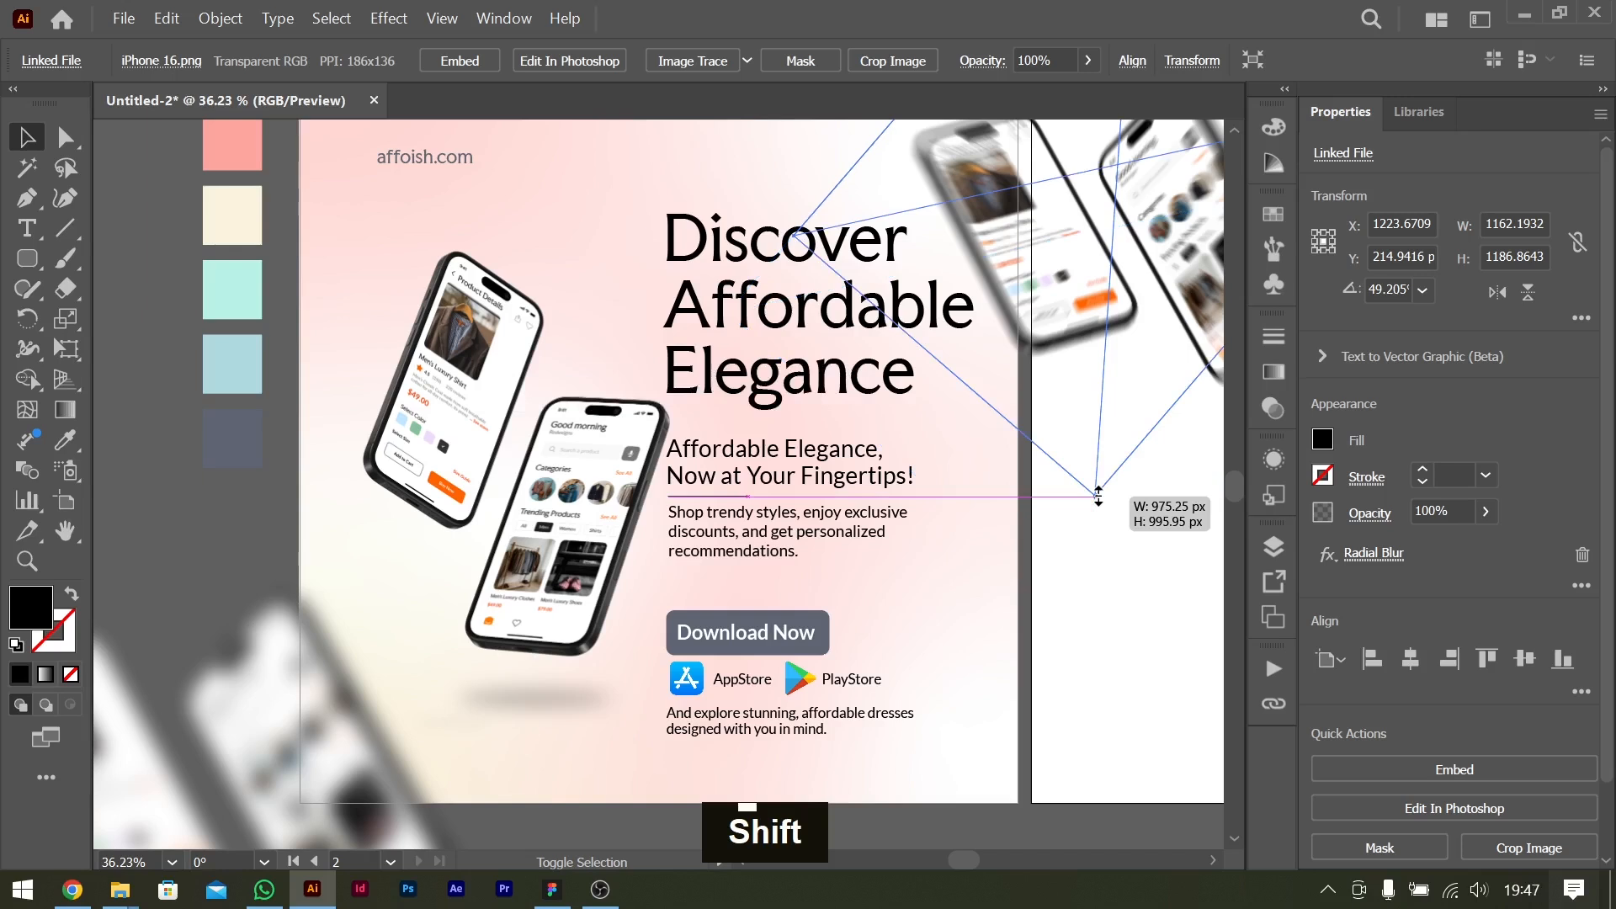
pyautogui.moveTo(1099, 497); pyautogui.dragTo(1099, 497)
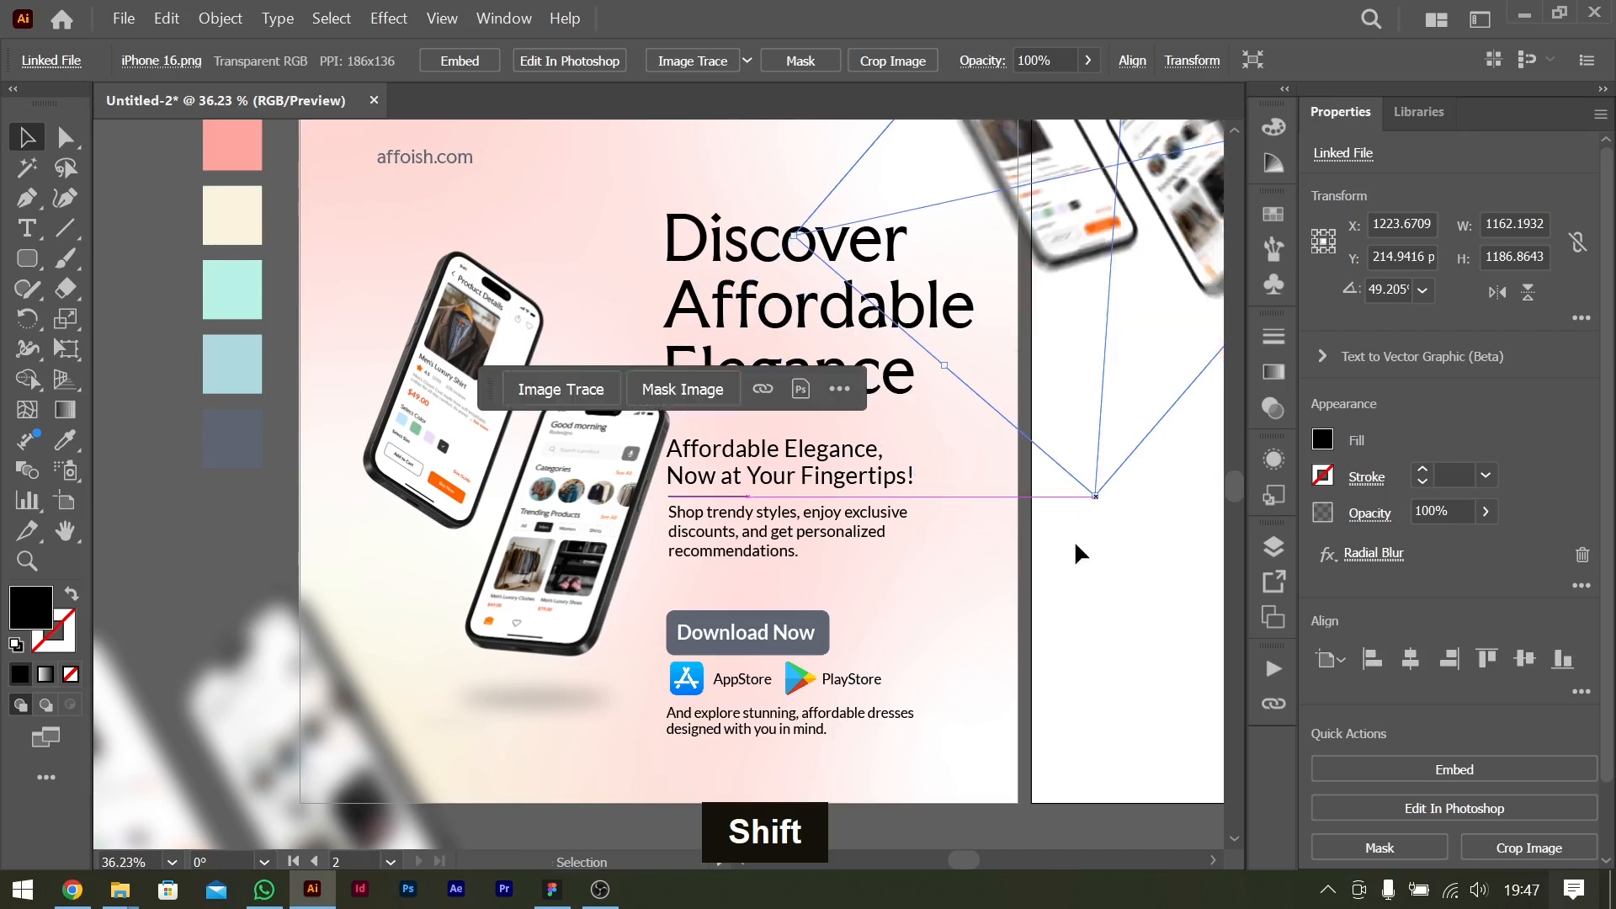
pyautogui.click(1154, 641)
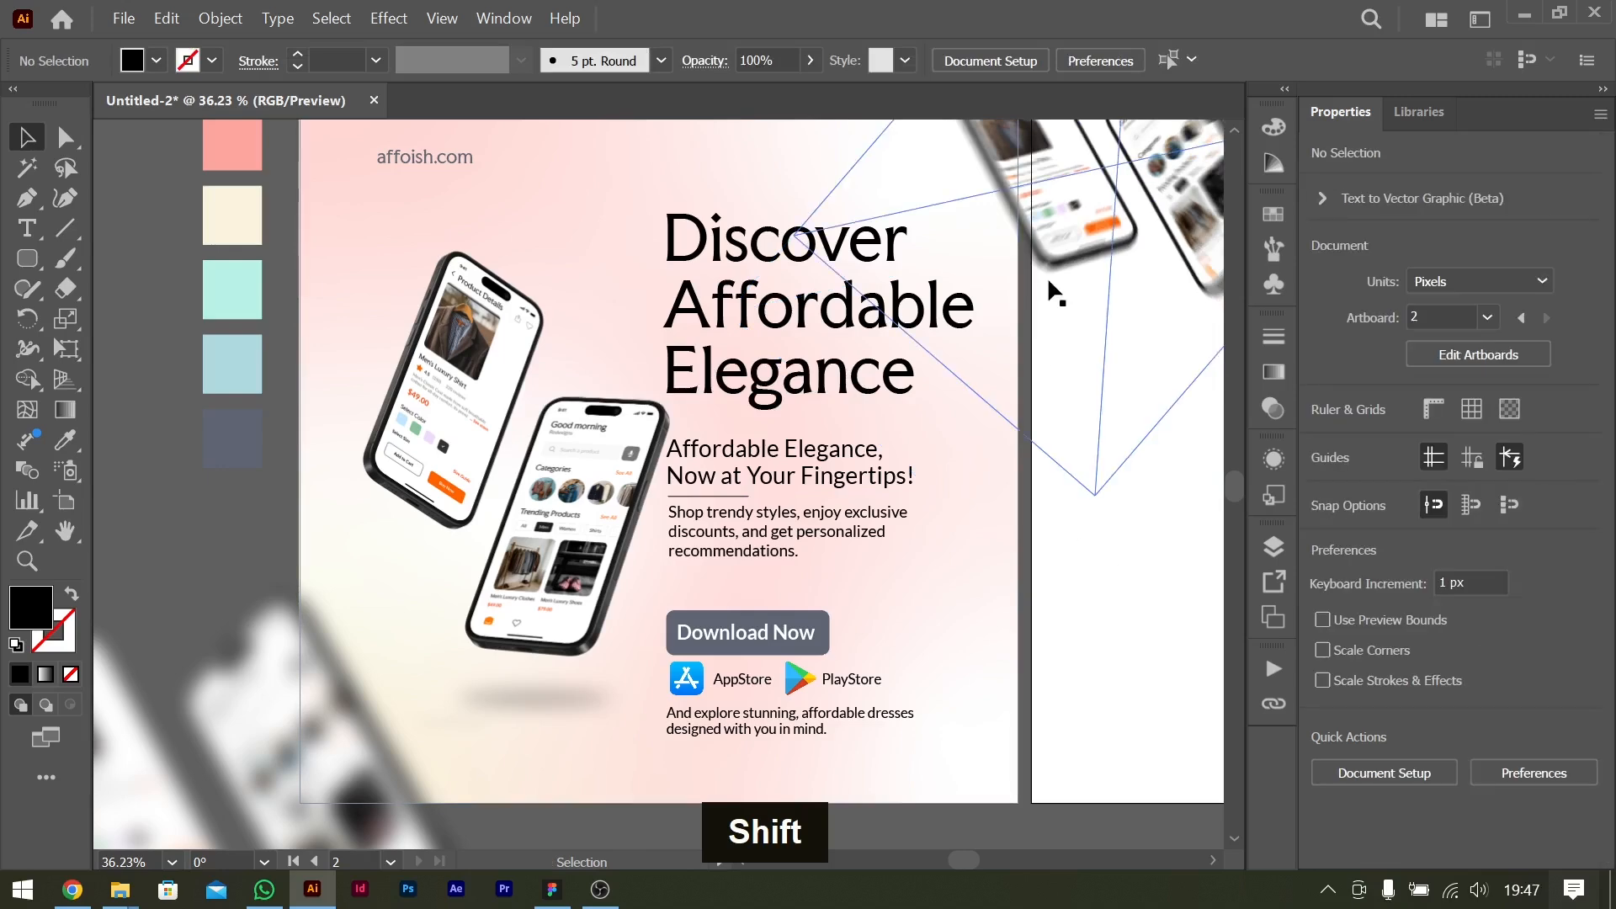
pyautogui.moveTo(1056, 290); pyautogui.dragTo(1100, 469)
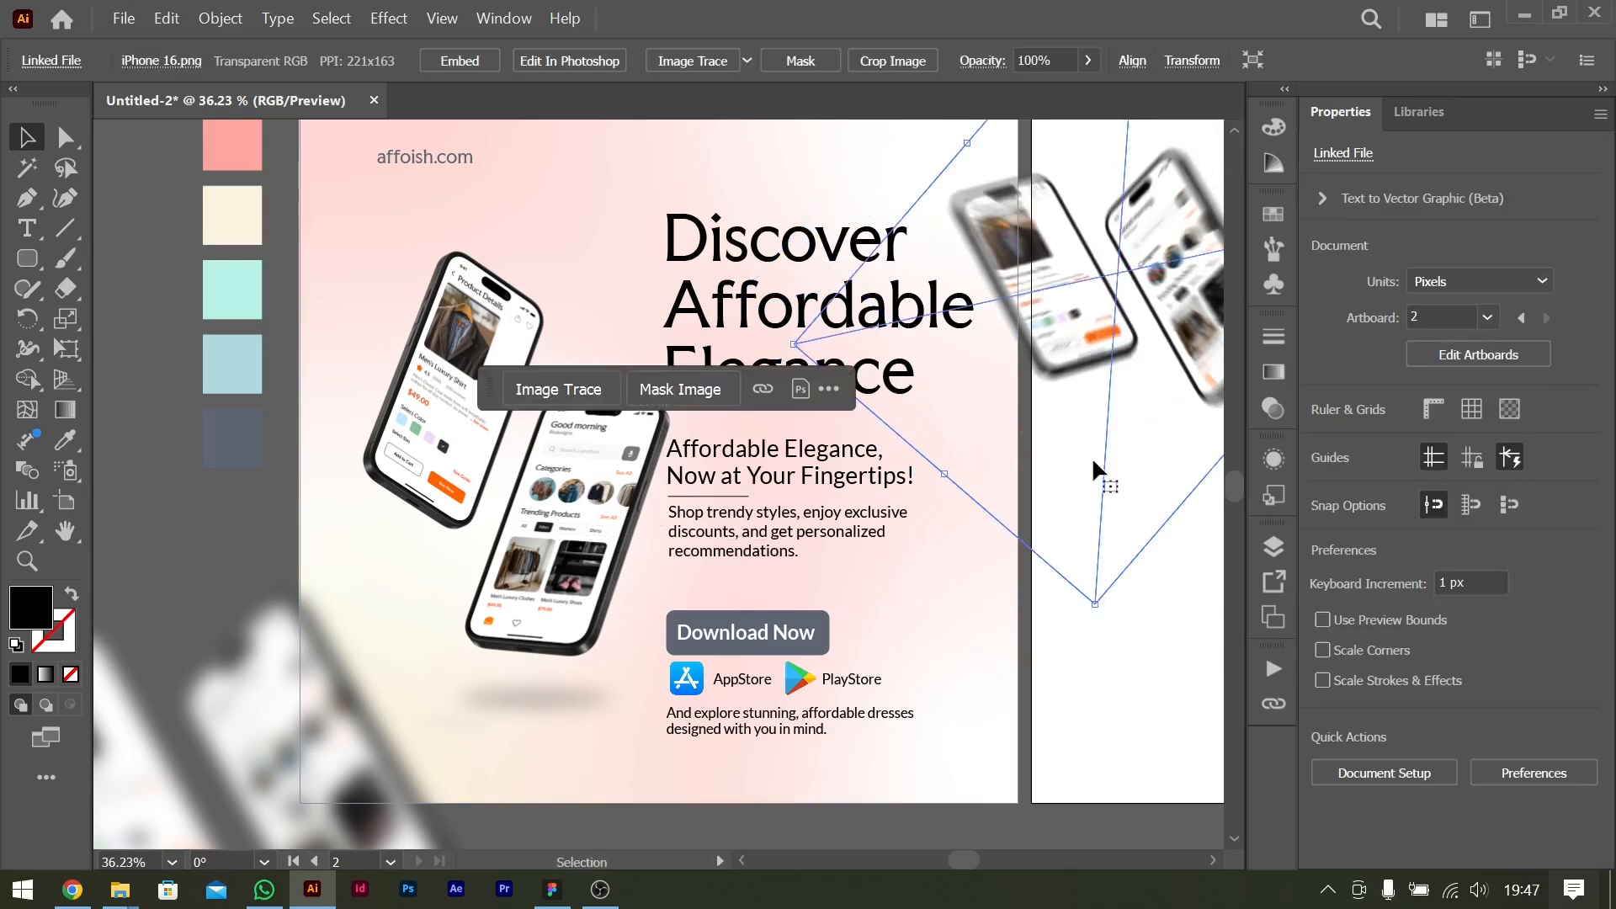
pyautogui.click(1119, 686)
pyautogui.hscroll(-3, 920, 614)
pyautogui.hscroll(3, 916, 608)
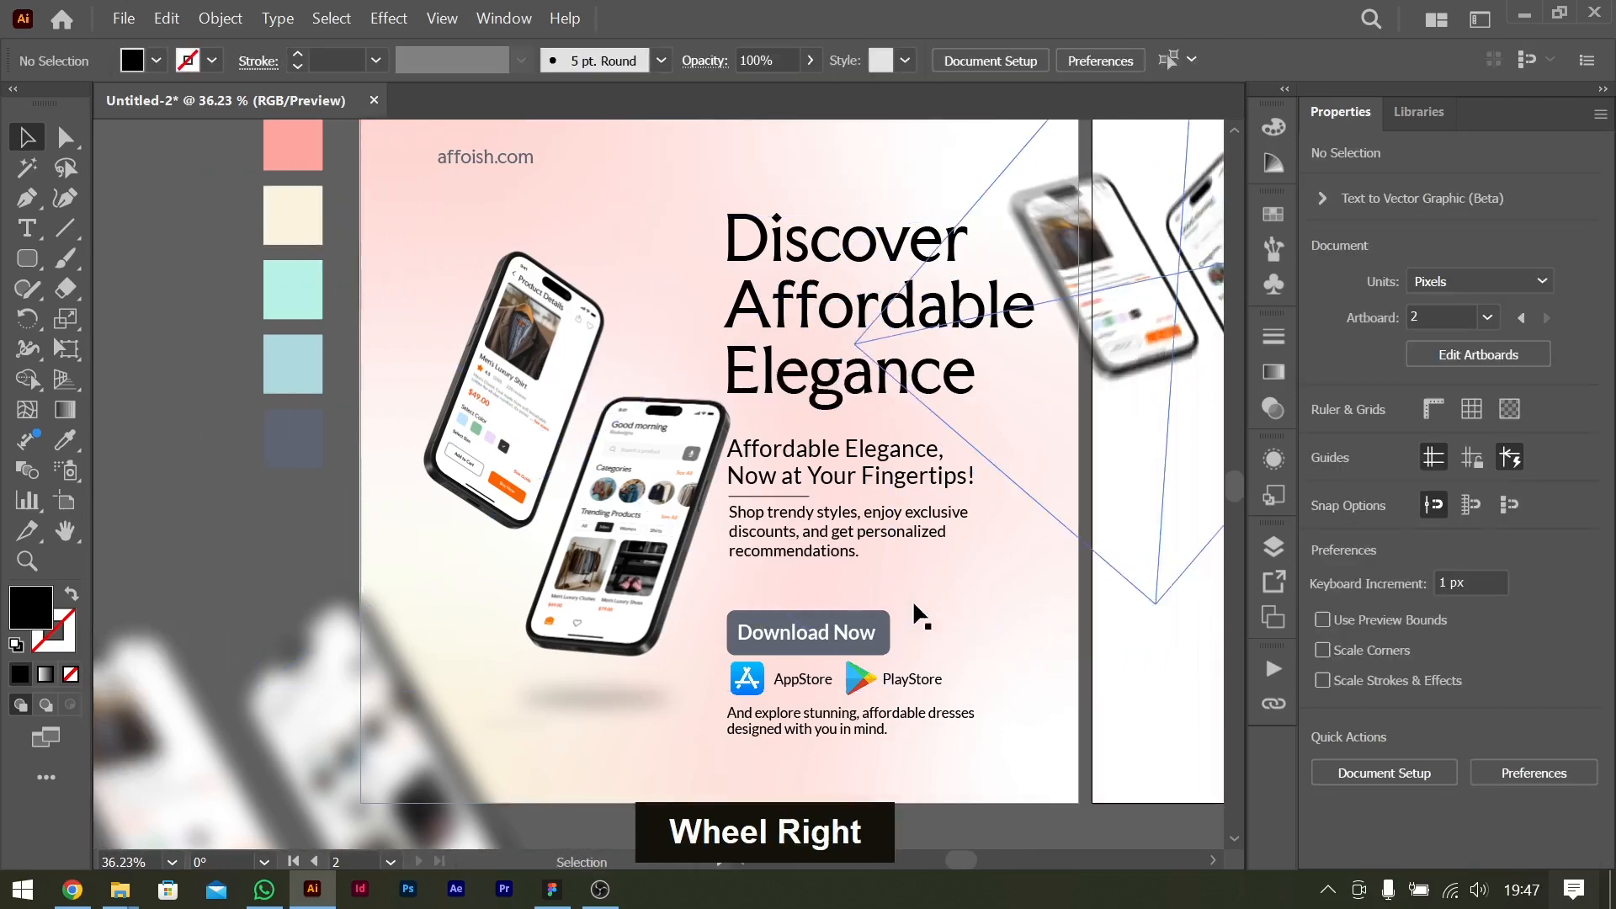
pyautogui.scroll(2, 916, 607)
pyautogui.scroll(-2, 915, 608)
pyautogui.hotkey('ctrl', '0')
pyautogui.hscroll(-6, 808, 558)
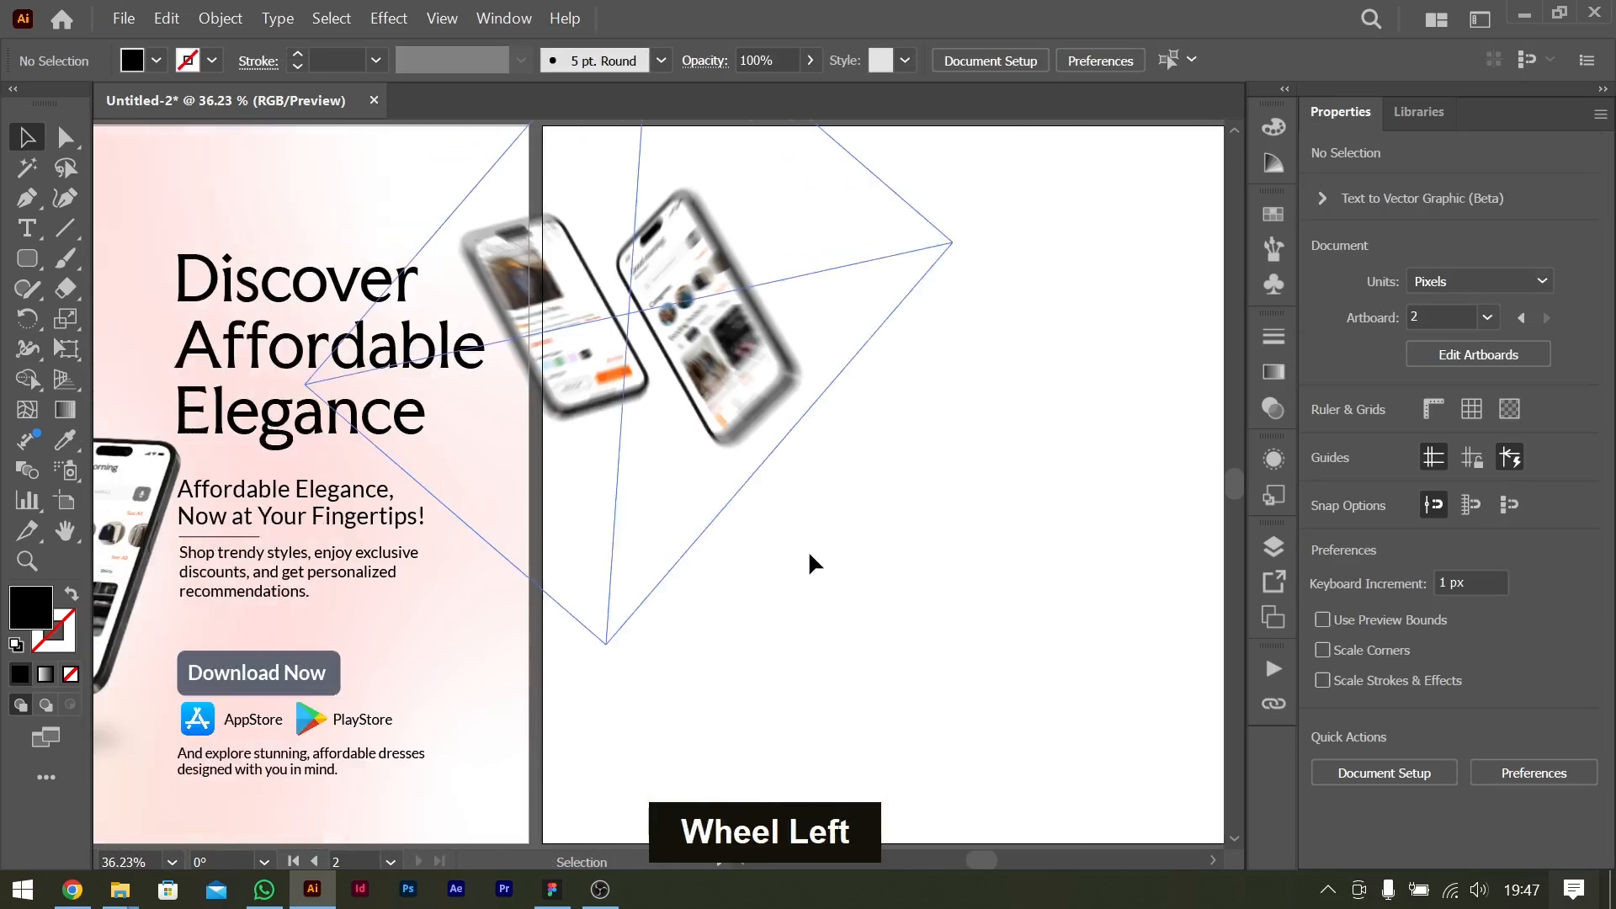
pyautogui.hscroll(2, 813, 564)
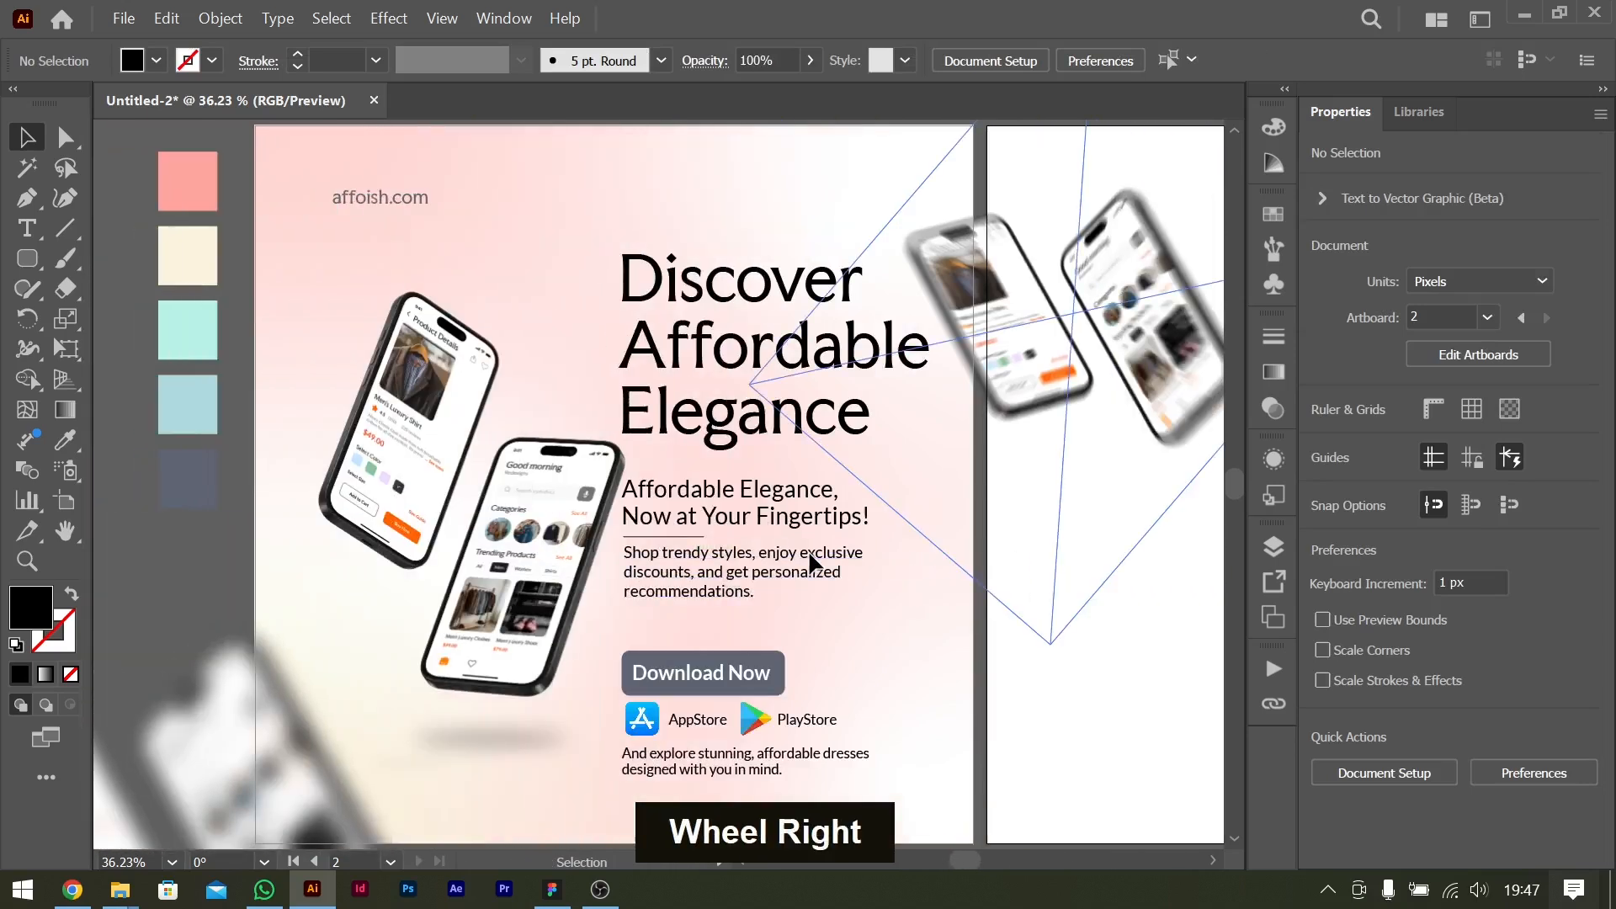